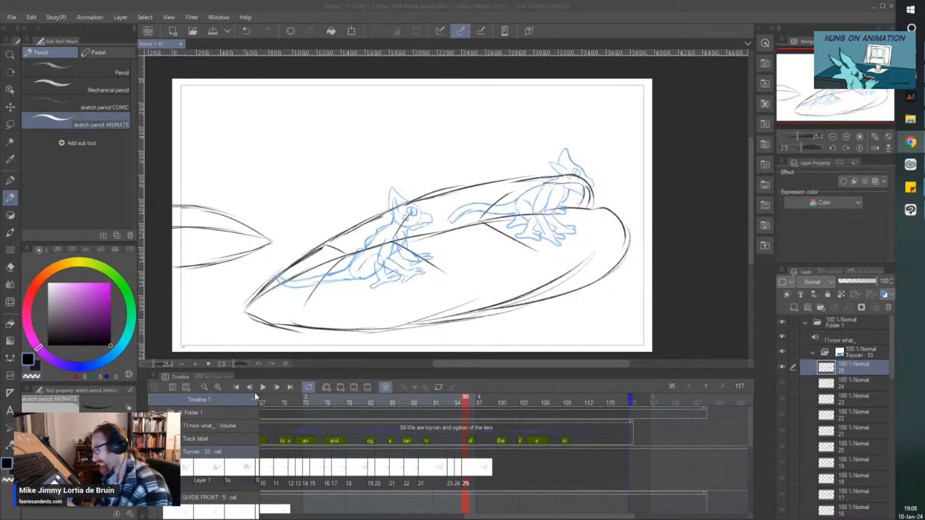
Step: Play the Scene 1-6 animation with its dialogue and stop playback
left_click(244, 376)
key("Return")
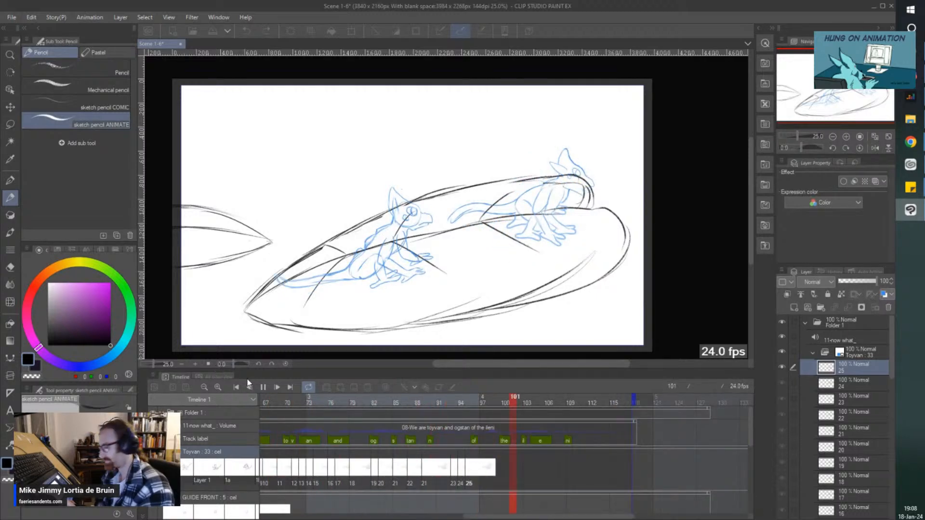
left_click(262, 387)
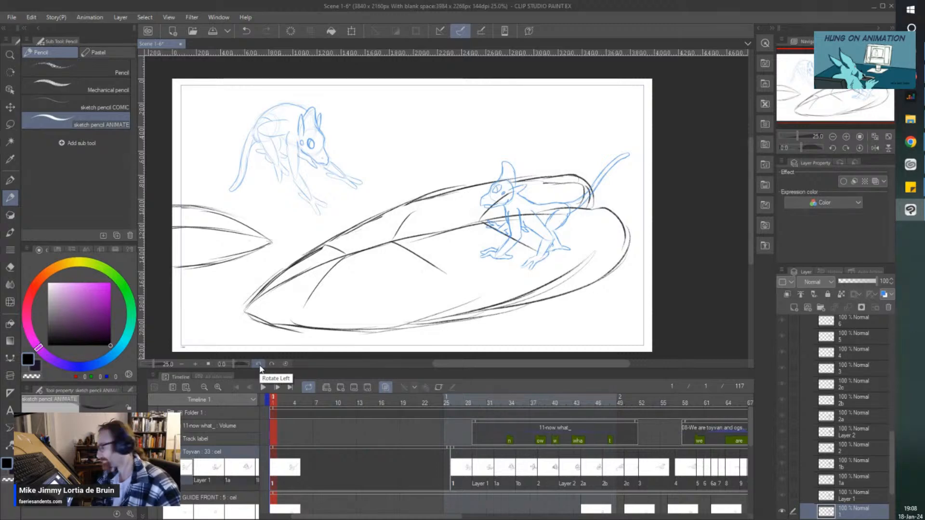
mouse_move(524, 257)
left_mouse_down()
mouse_move(463, 241)
mouse_move(451, 191)
left_mouse_up()
key("ctrl+z")
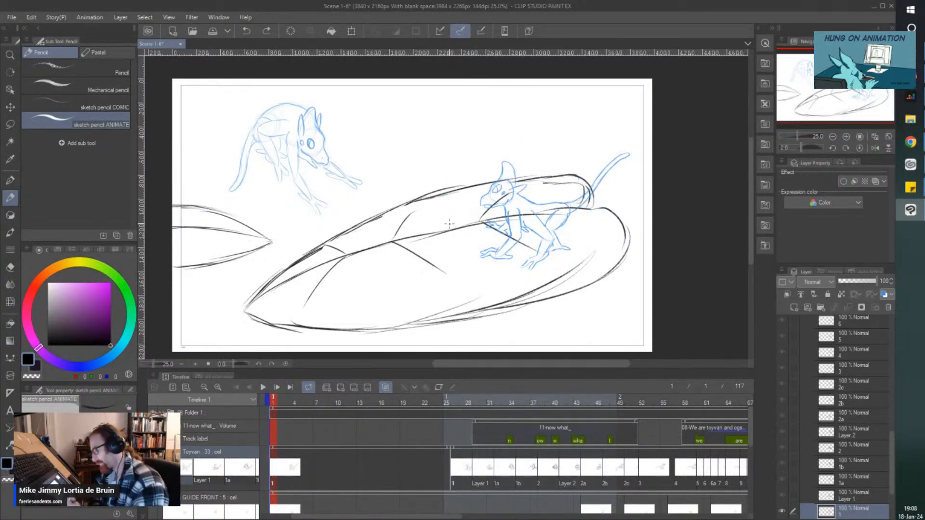
Step: Bring the end of the Toyvan track into view on the timeline and go to frame 96
left_click_drag(310, 517, 461, 516)
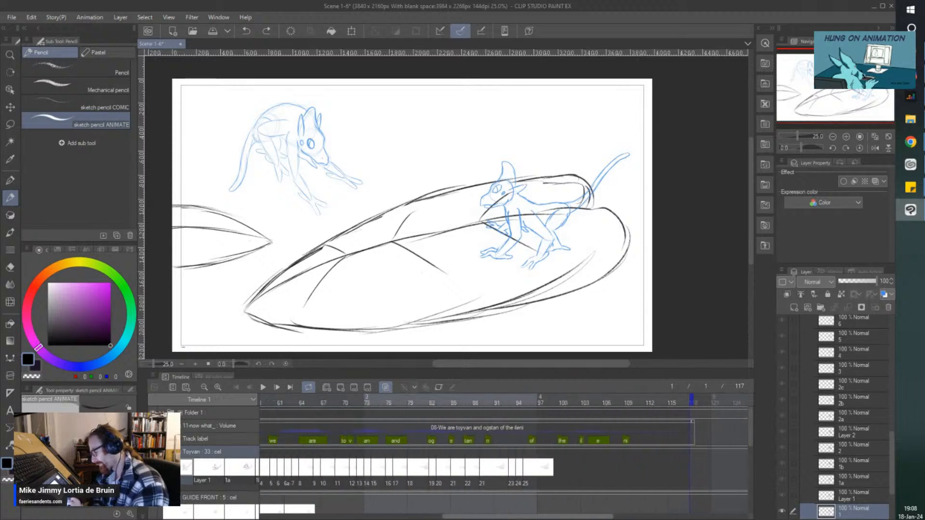
left_click(527, 474)
left_click(342, 463)
left_click_drag(384, 470, 535, 467)
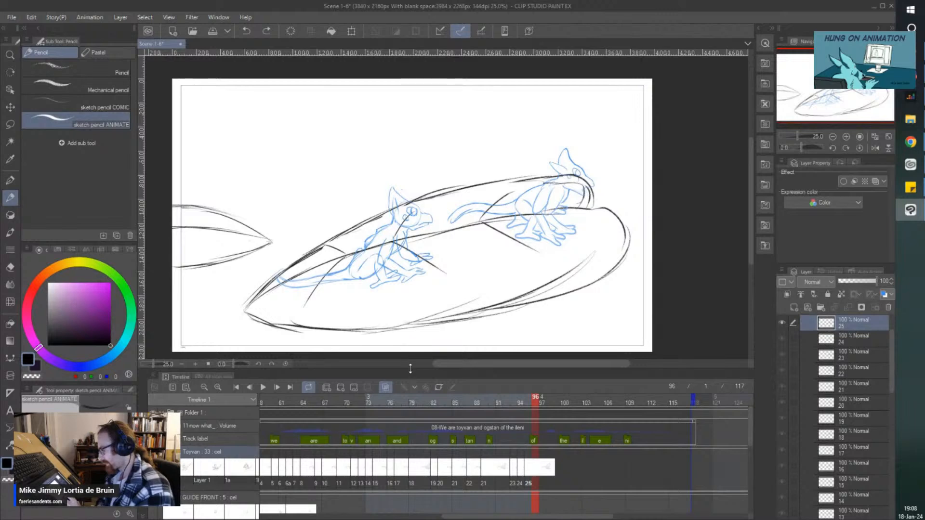
Step: Enlarge the timeline to see more tracks, then play the animation from frame 67 to review the lip sync
left_click_drag(410, 369, 410, 96)
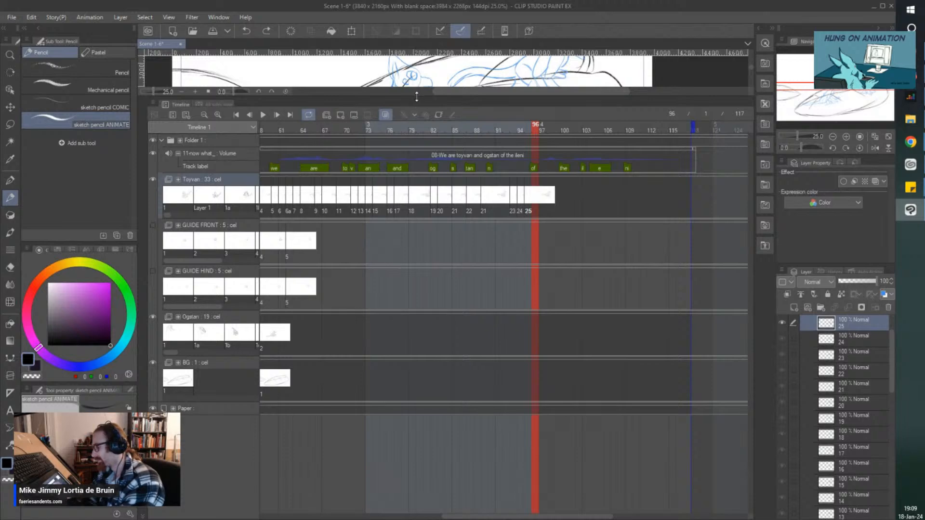
left_click_drag(417, 96, 417, 264)
left_click(325, 295)
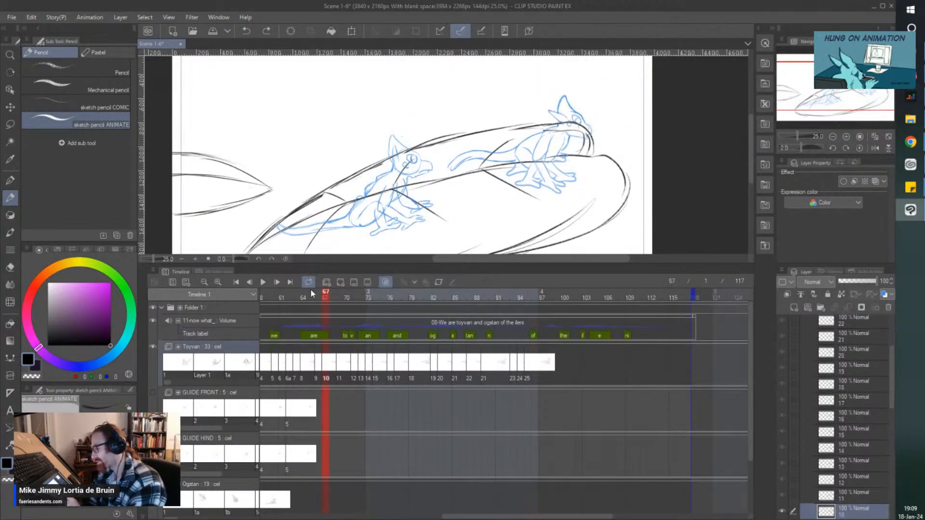
left_click(266, 281)
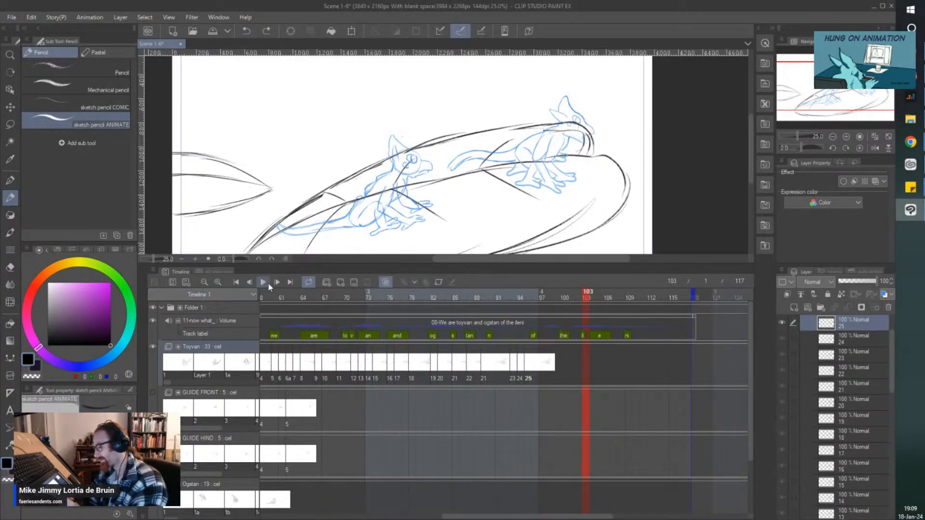
left_click(263, 282)
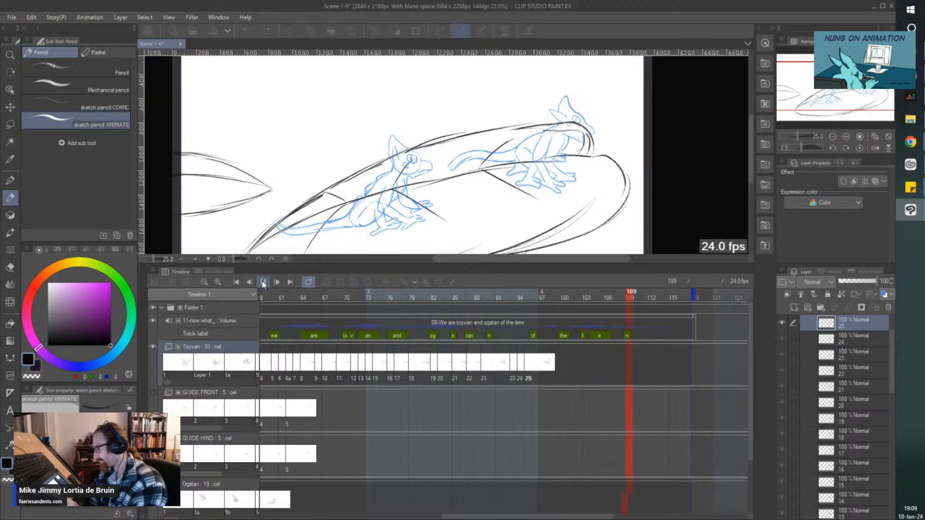
left_click(262, 282)
Step: Shrink the timeline to give the canvas more room and return to frame 96 of the Toyvan track
left_click_drag(452, 263, 451, 354)
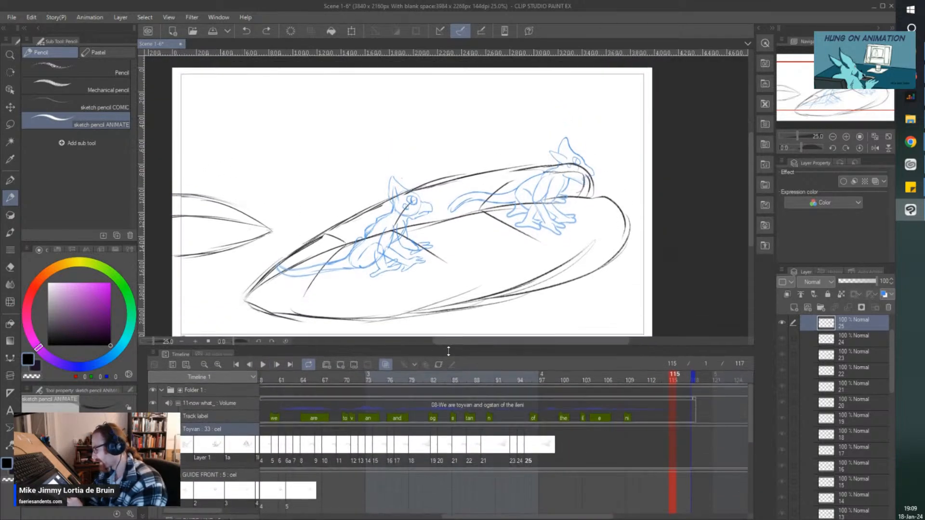
left_click(531, 458)
left_click(531, 457)
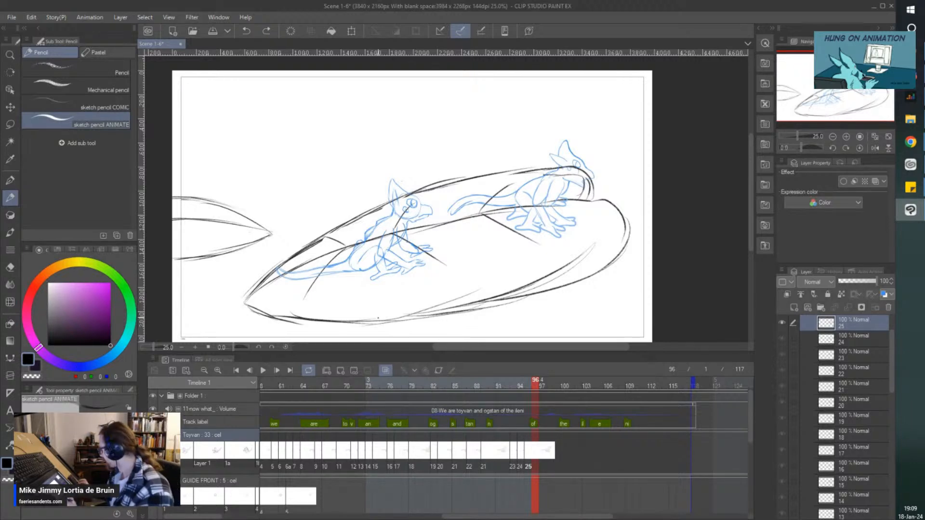
scroll(518, 171, "up", 5)
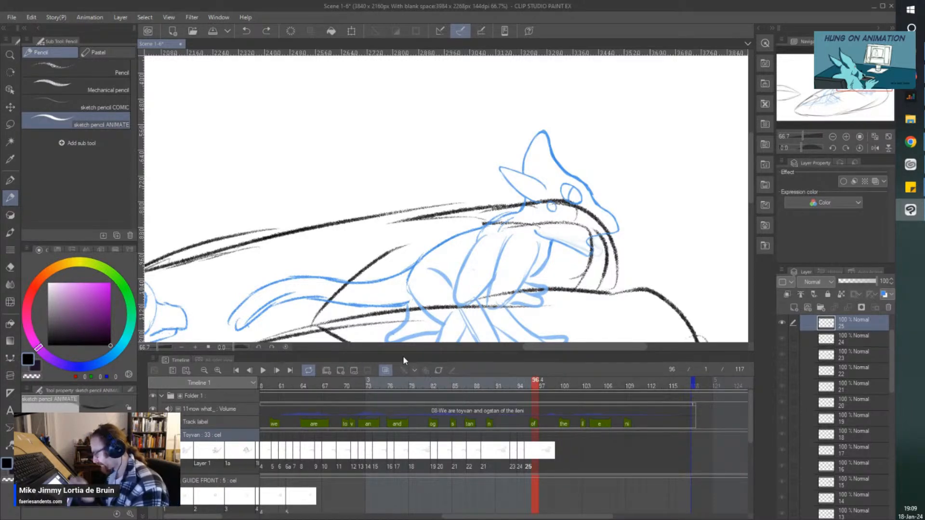
Step: Duplicate cel 25 of the Toyvan track and assign the copy, cel 26, to frame 96
left_click_drag(535, 441, 528, 450)
left_click_drag(606, 283, 597, 283)
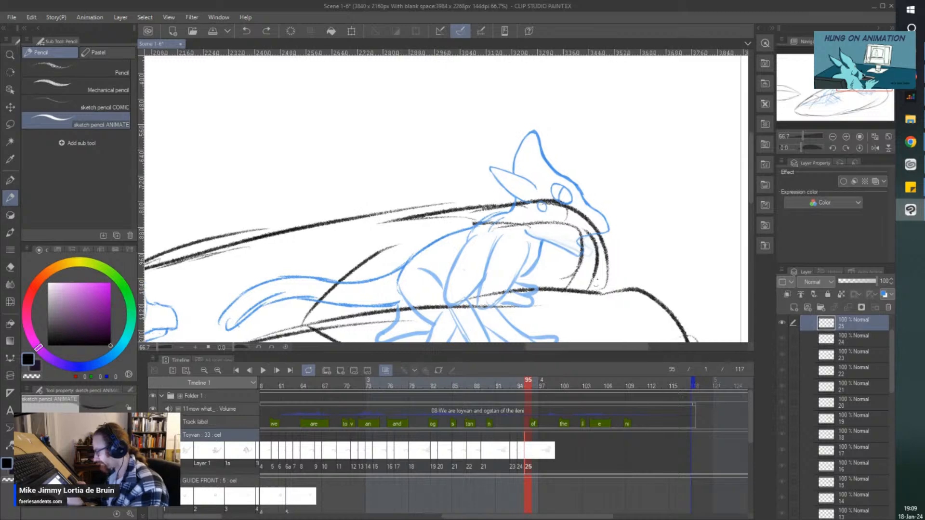
scroll(582, 265, "up", 2)
key("ctrl+shift+n")
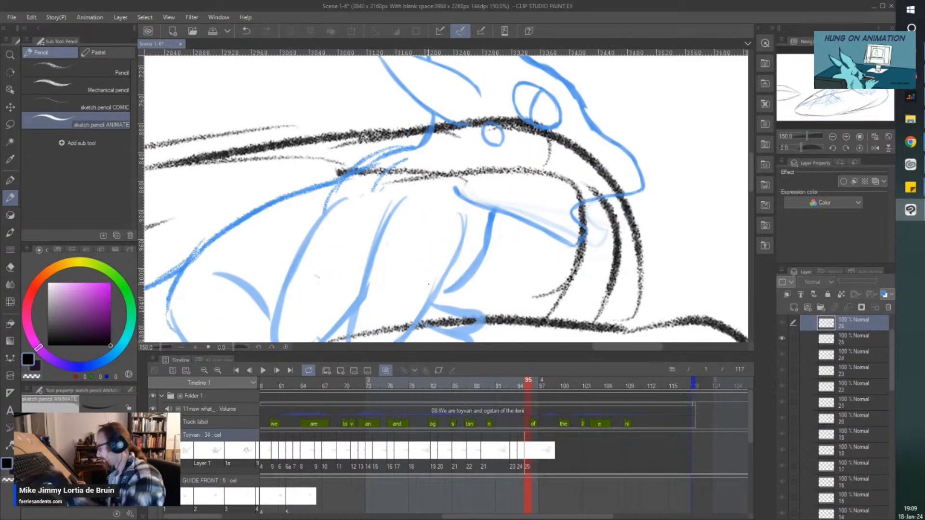
left_click(530, 448)
right_click(532, 449)
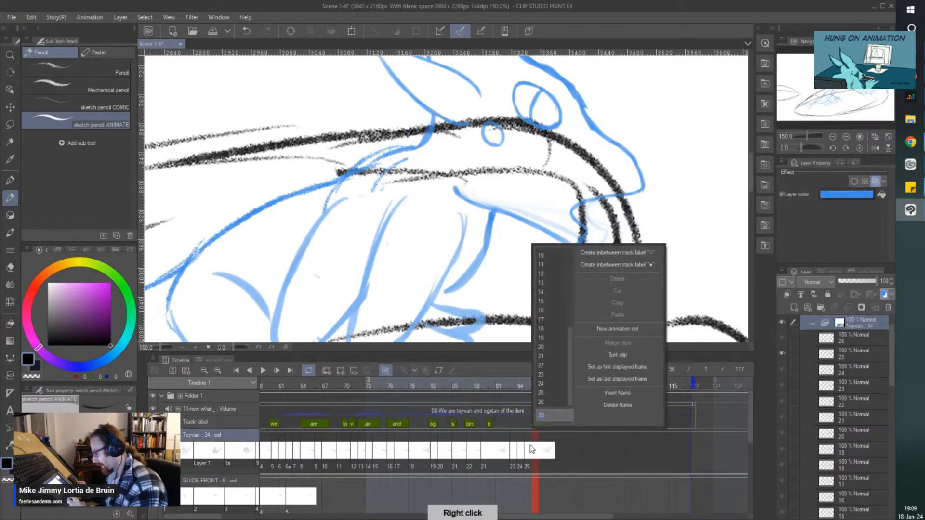
left_click(540, 402)
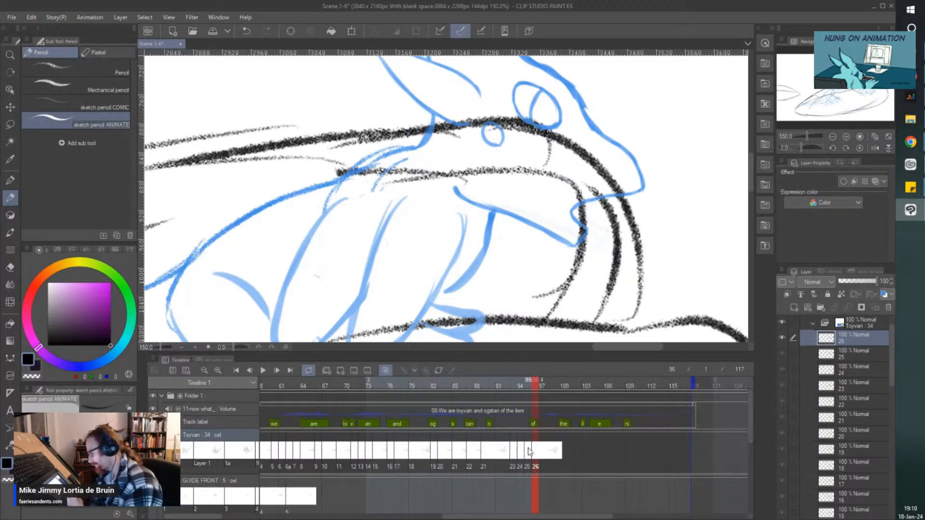
Step: Erase the lower jaw and mouth line of the creature nearest the leaf's curled tip on cel 26
key("e")
mouse_move(451, 182)
left_mouse_down()
mouse_move(571, 242)
mouse_move(583, 223)
mouse_move(563, 196)
mouse_move(619, 217)
mouse_move(617, 191)
mouse_move(626, 187)
left_mouse_up()
key("p")
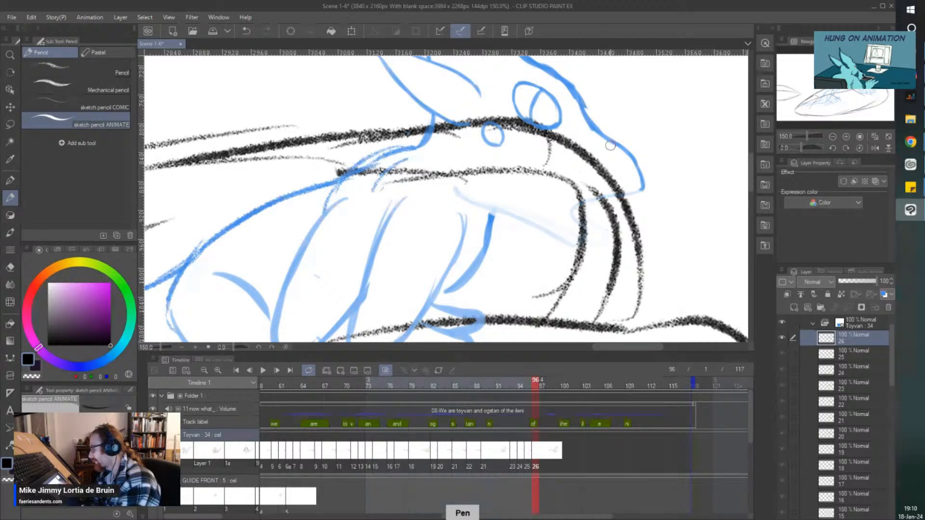
Step: Add a small nostril mark to the creature's snout on cels 23, 24, 25 and 26
left_click(520, 454)
left_click(527, 455)
left_click(510, 456)
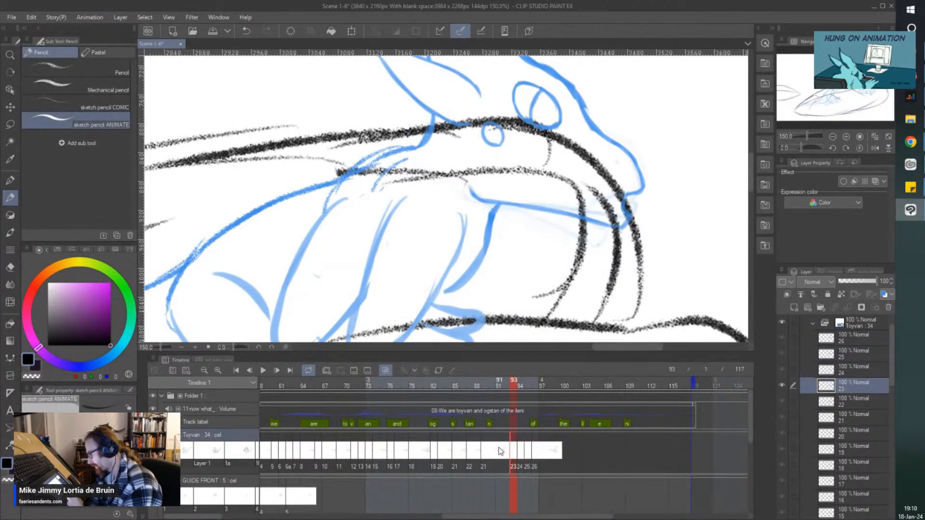
left_click(499, 453)
left_click(513, 456)
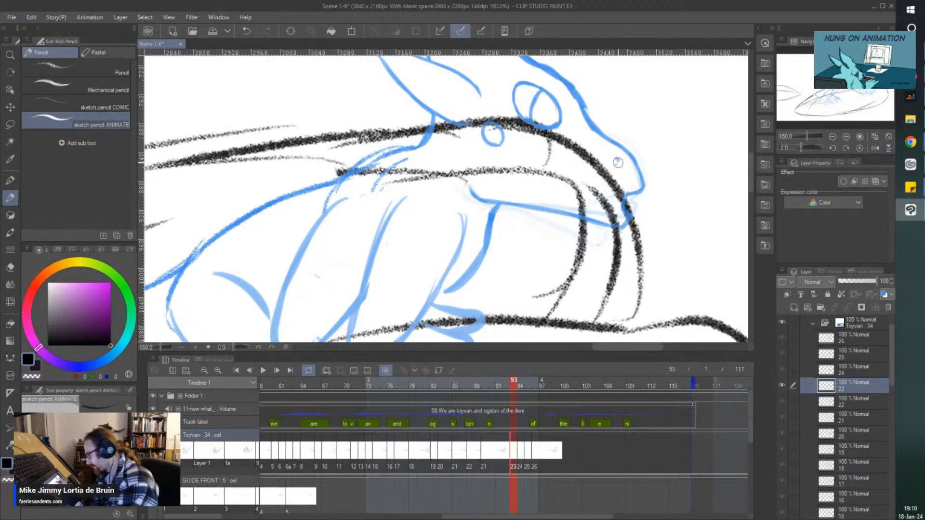
left_click(521, 445)
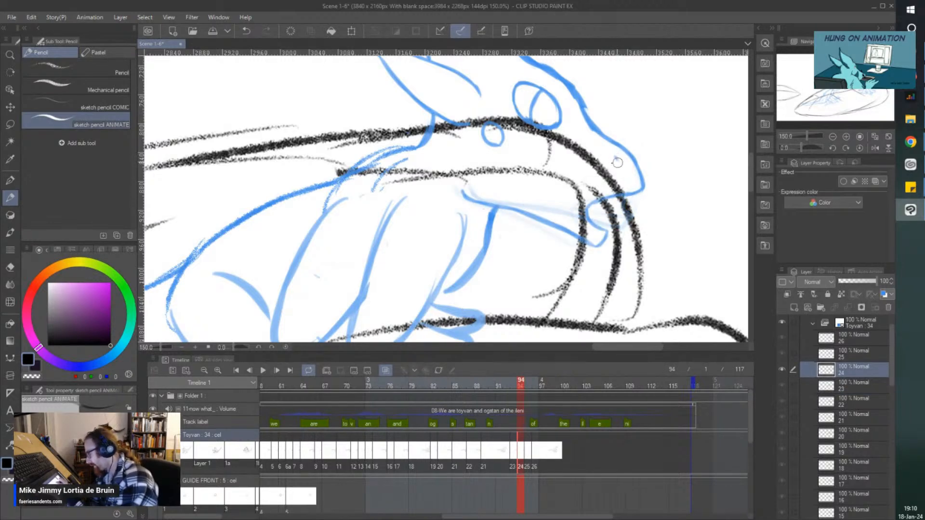
left_click(526, 451)
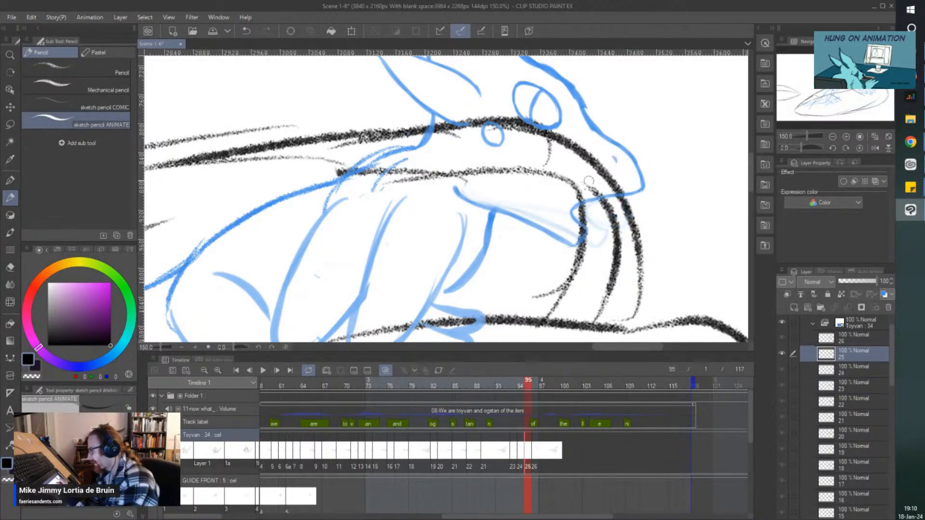
left_click(538, 448)
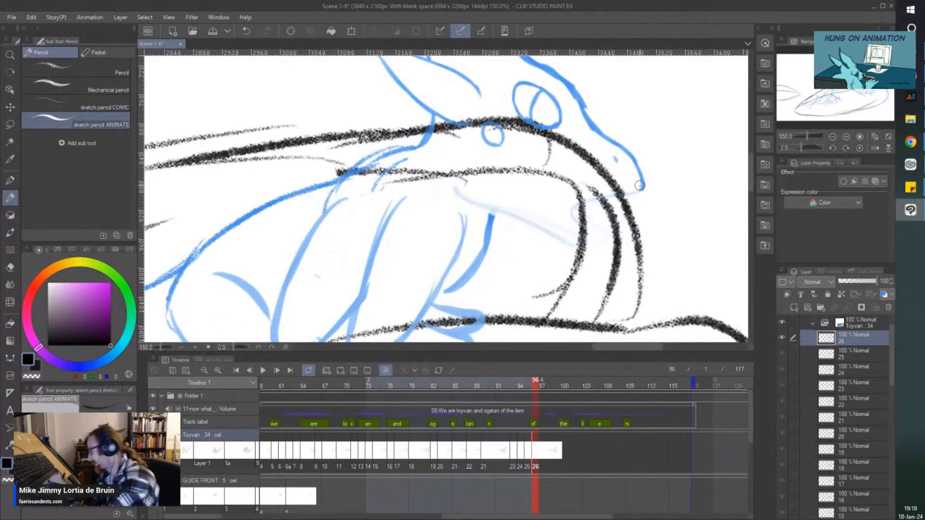
Step: Redraw the lower jaw in a more closed position on cel 26, extend the neck line up to it, and save the file
mouse_move(640, 186)
left_mouse_down()
mouse_move(612, 202)
mouse_move(626, 194)
mouse_move(617, 202)
mouse_move(629, 207)
mouse_move(628, 224)
mouse_move(562, 204)
left_mouse_up()
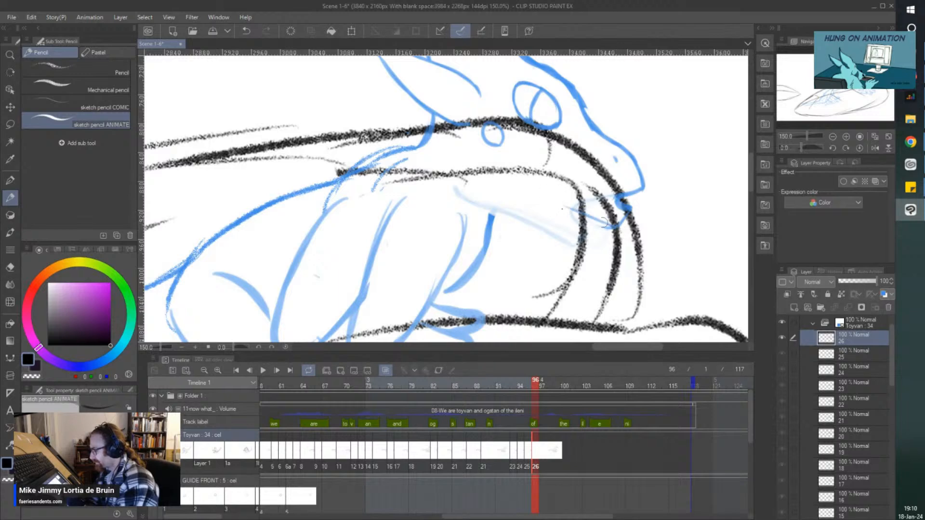
mouse_move(607, 226)
left_mouse_down()
mouse_move(466, 195)
mouse_move(450, 177)
left_mouse_up()
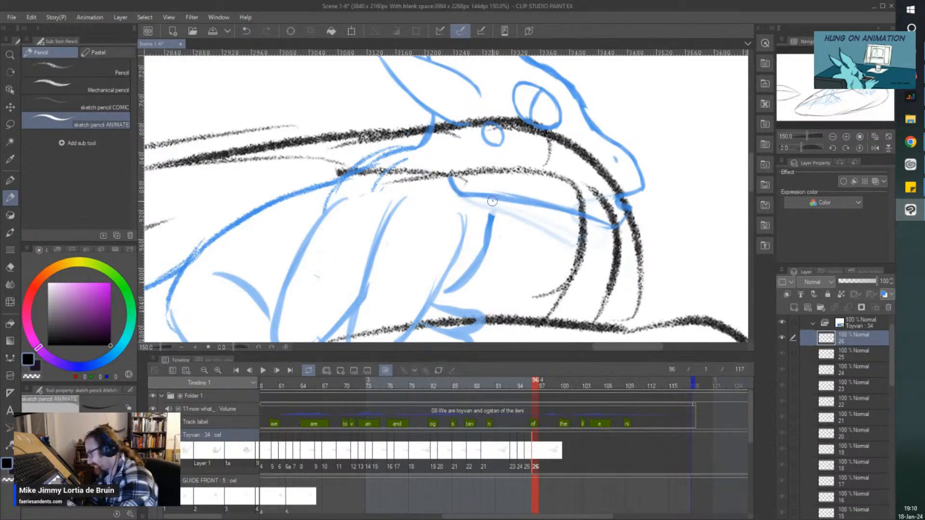
left_click_drag(491, 216, 493, 201)
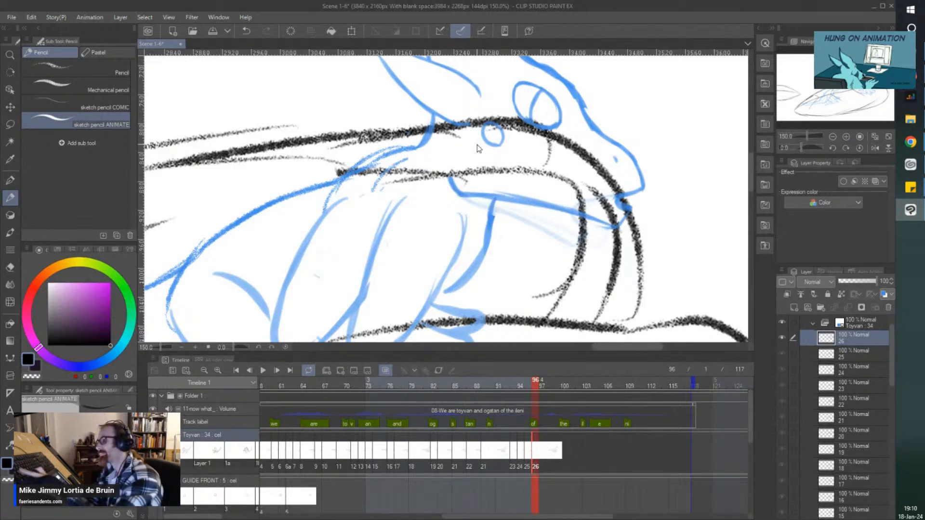
key("ctrl+s")
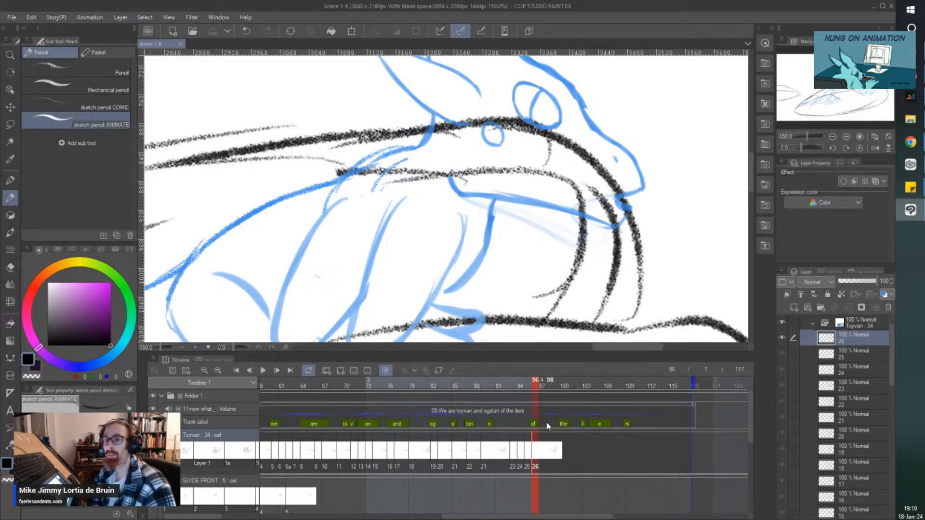
scroll(268, 287, "down", 4)
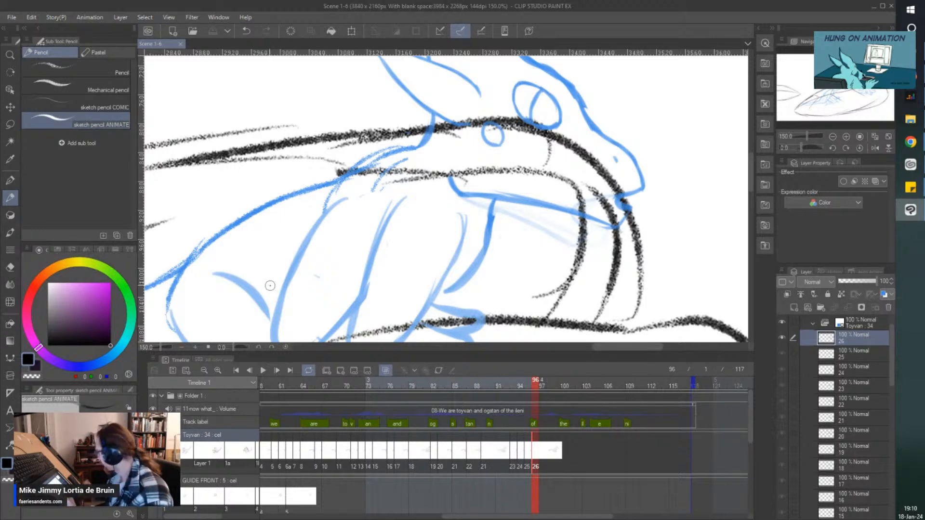
Step: Switch to File Explorer, maximize its window, and open Life On Cora > Animation Pilot > Scenes from the Comics folder
left_click(910, 120)
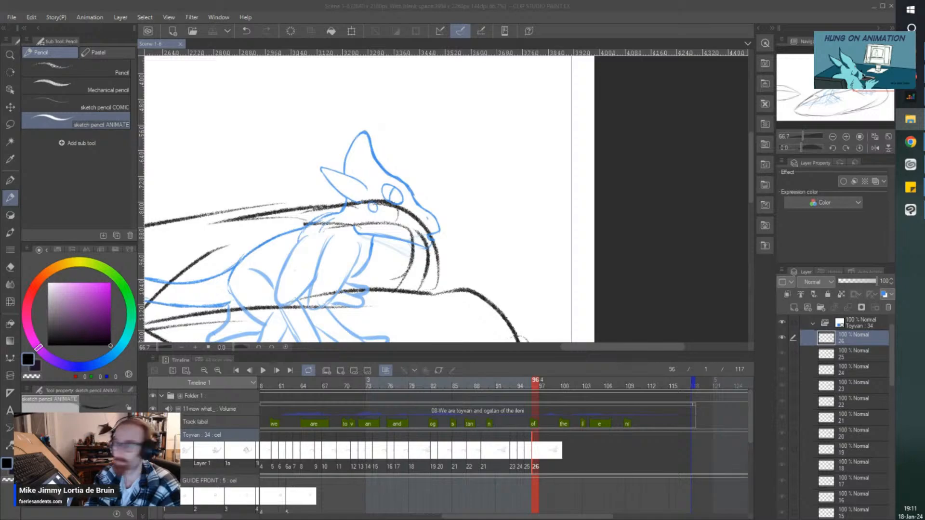
left_click_drag(0, 186, 571, 212)
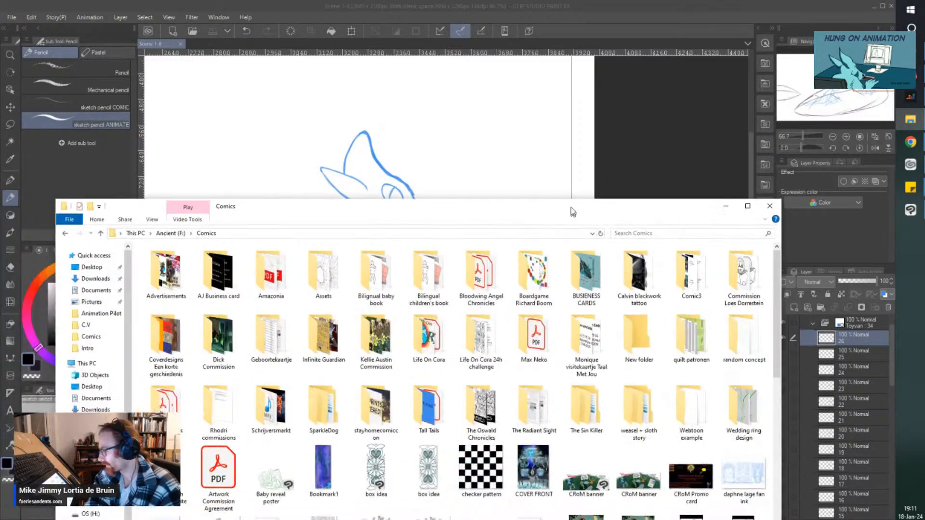
double_click(570, 208)
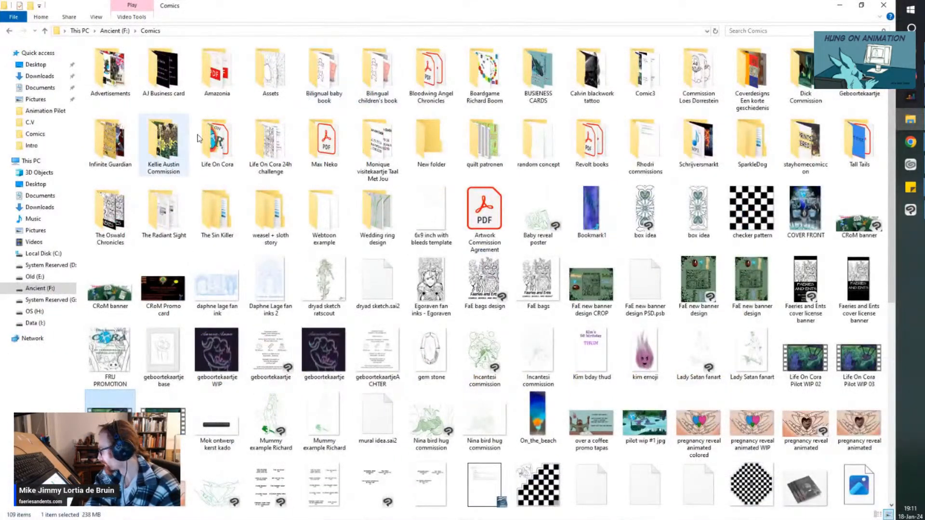
double_click(199, 138)
double_click(768, 100)
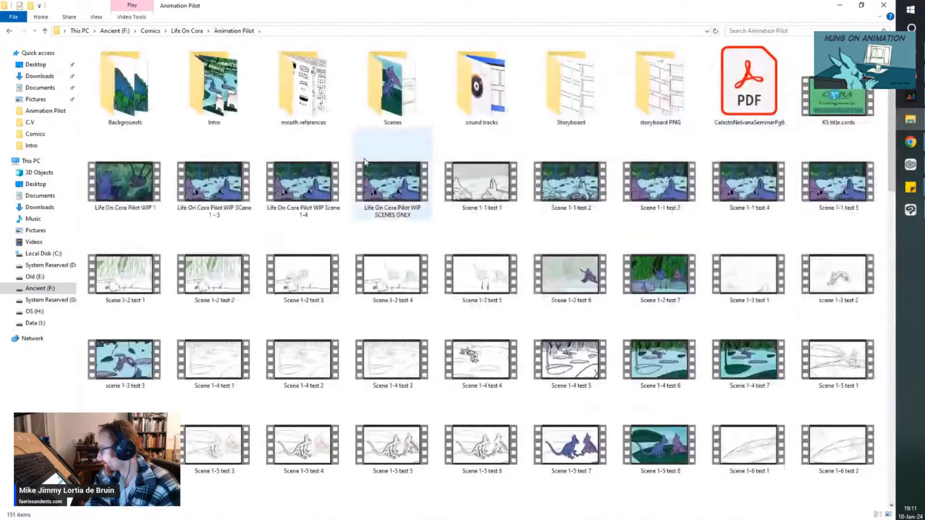
double_click(386, 86)
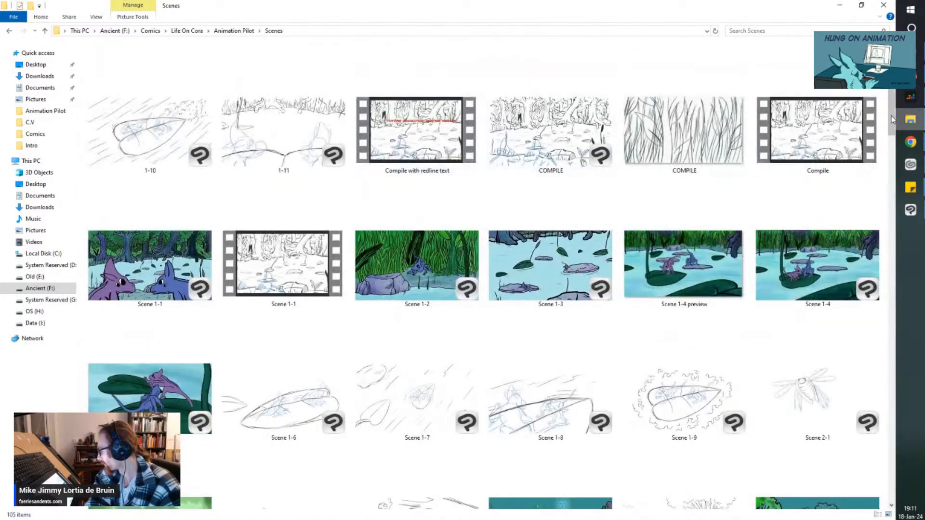
Step: Find Scene 41-1 near the end of the Scenes folder, open it in Clip Studio Paint, and play its animation
left_click_drag(891, 119, 876, 396)
scroll(875, 411, "down", 6)
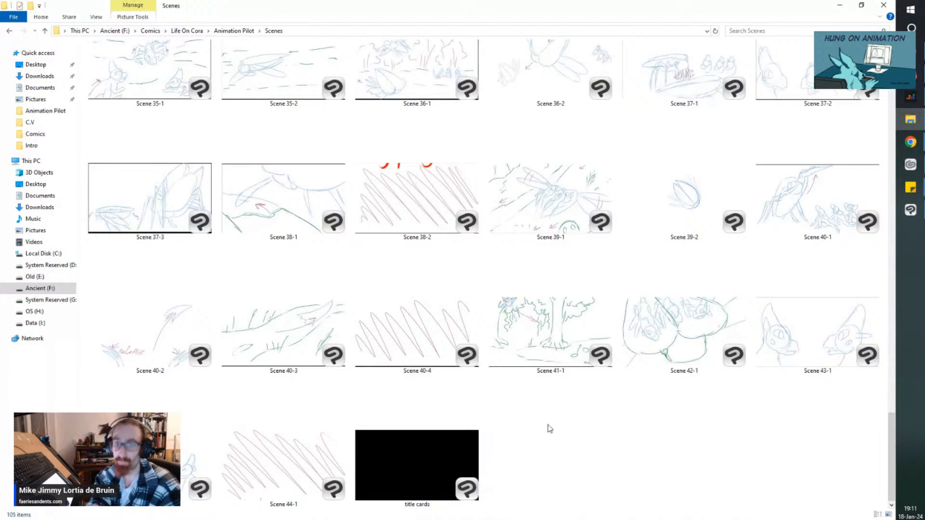
double_click(553, 349)
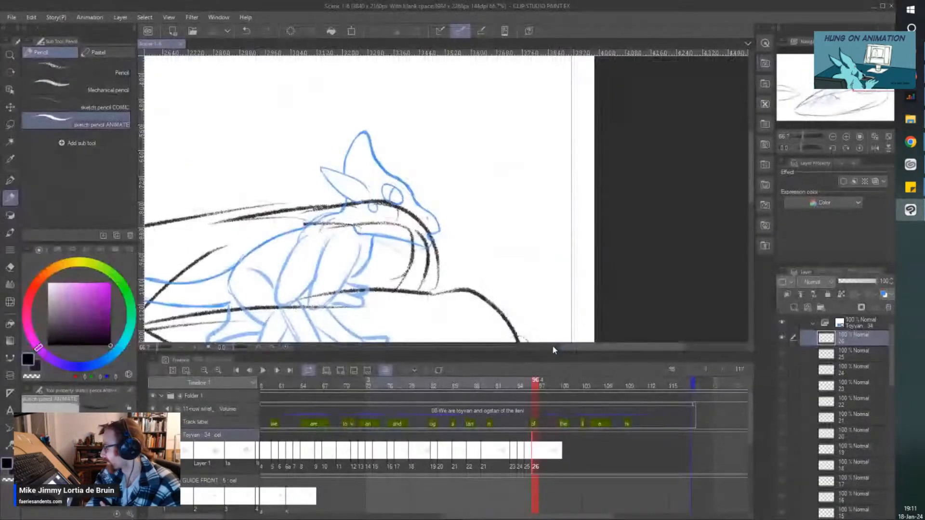
left_click(263, 370)
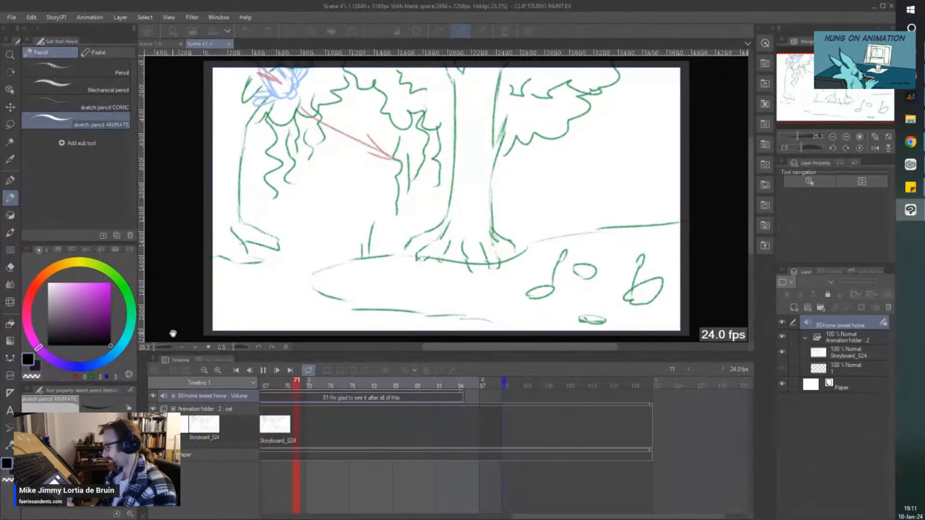
Step: Stop the Scene 41-1 playback and close that file to return to cel 26 of Scene 1-6
left_click(263, 371)
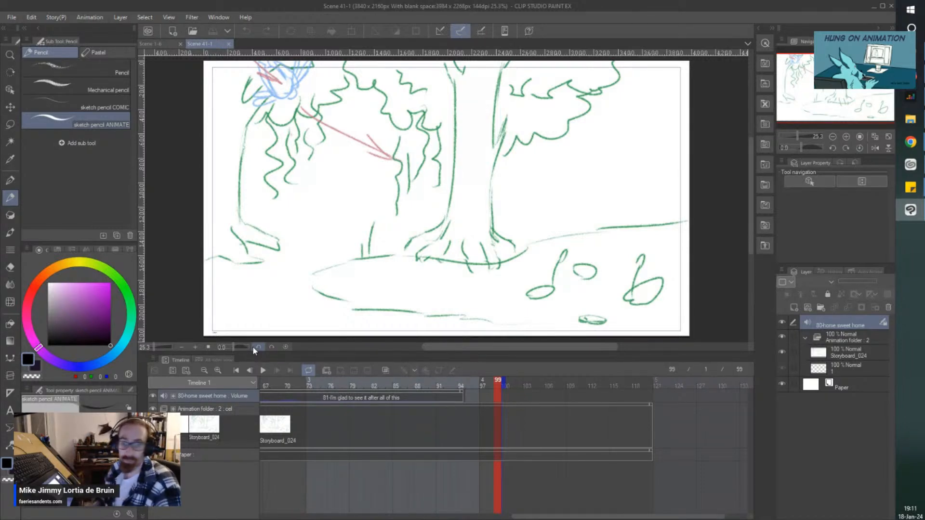
left_click(228, 43)
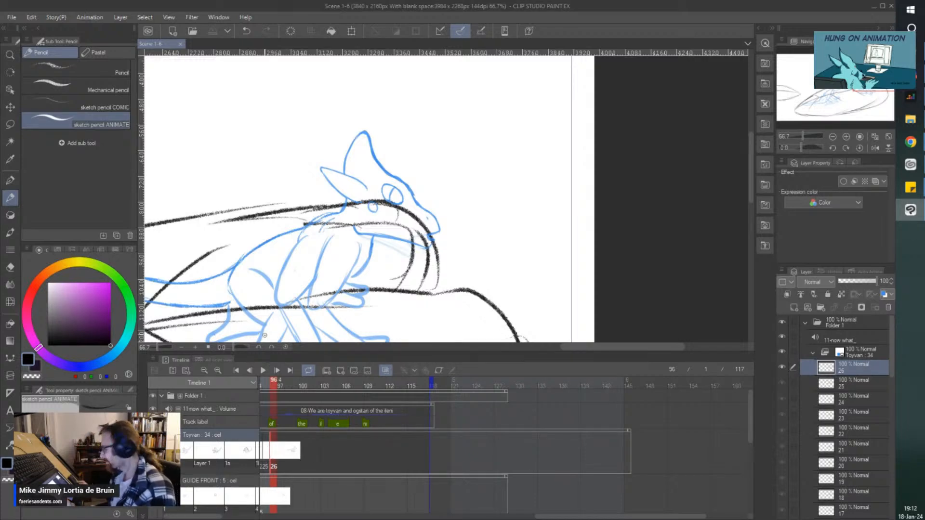
scroll(264, 335, "down", 1)
left_click_drag(251, 278, 260, 235)
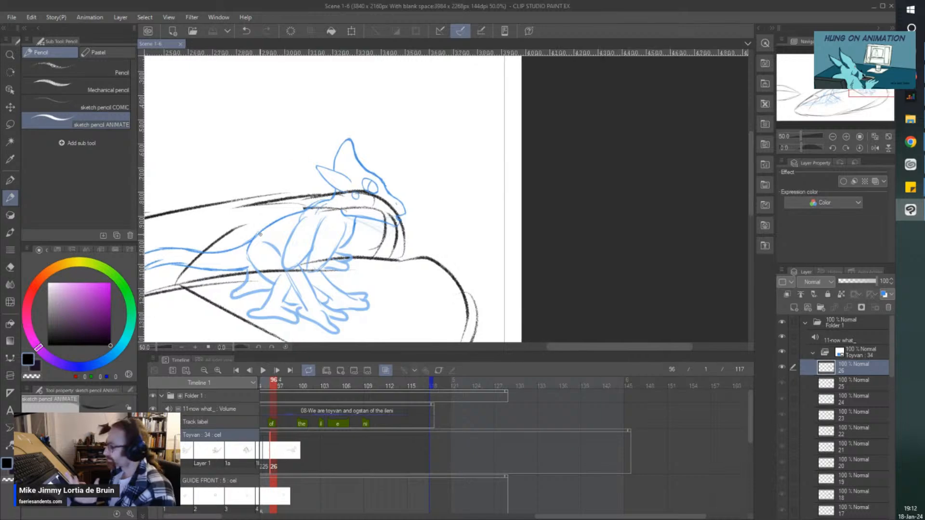
scroll(260, 234, "up", 2)
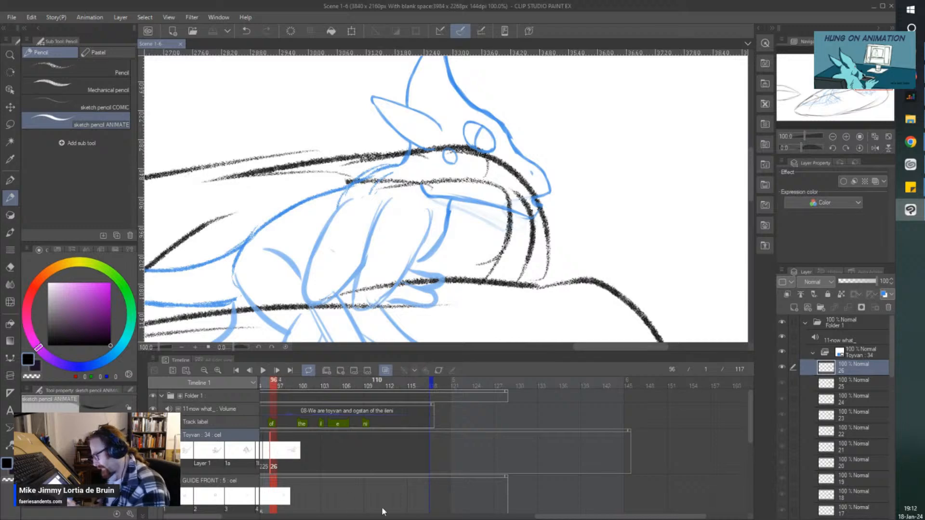
Step: Duplicate Toyvan's cel 26 as cel 27 and assign the copy to frame 97
left_click_drag(543, 516, 466, 517)
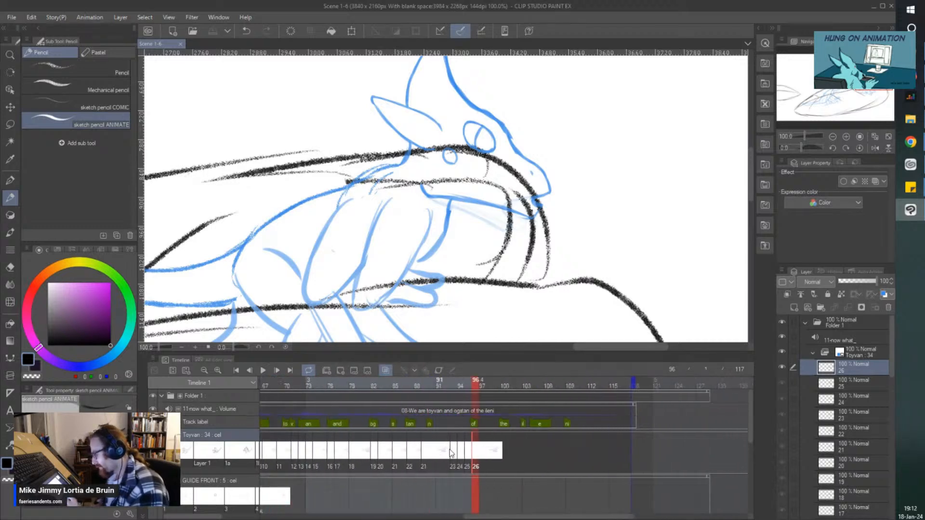
left_click(481, 451)
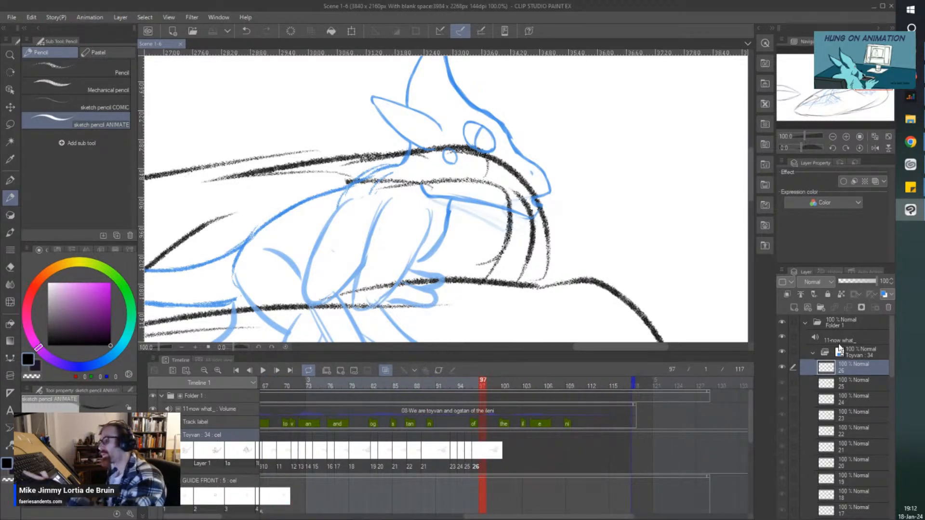
right_click(485, 453)
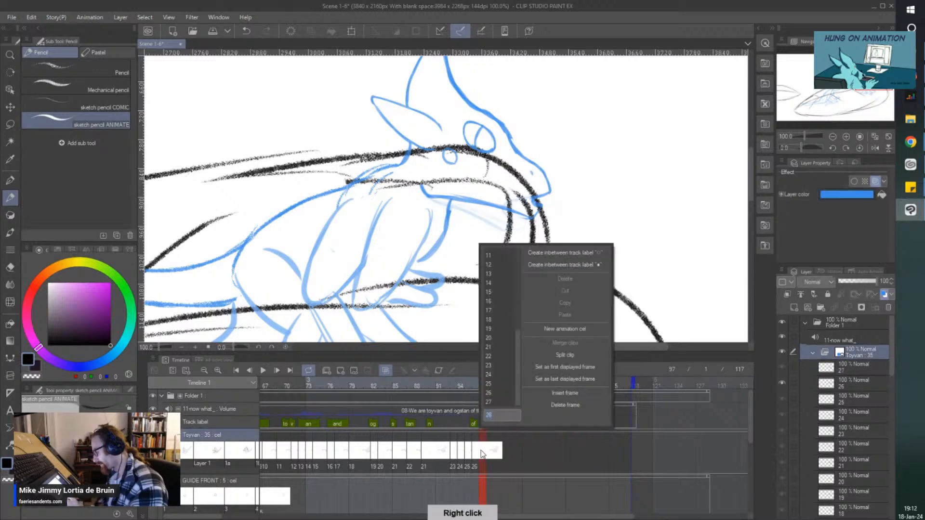
left_click(495, 401)
Step: Erase the lower jaw on cel 27 and redraw it in a closed position up against the snout
key("e")
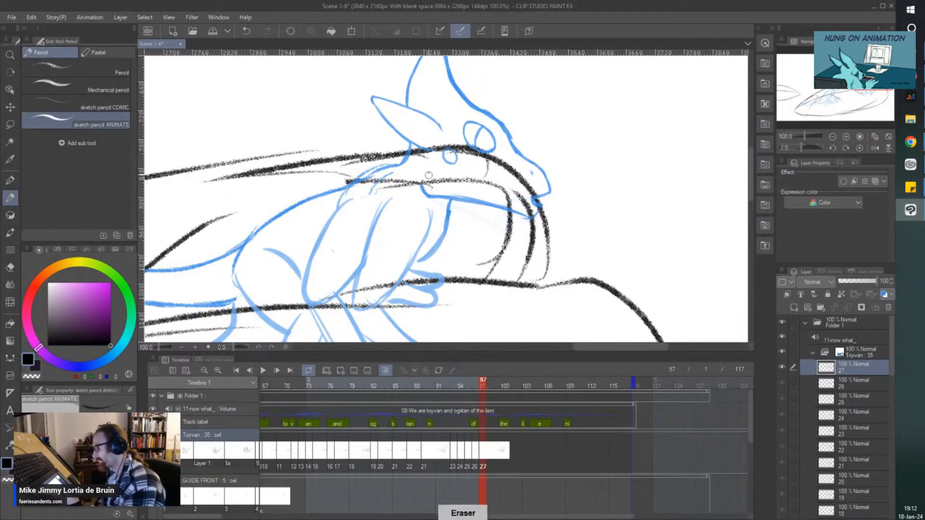
left_click_drag(426, 192, 520, 214)
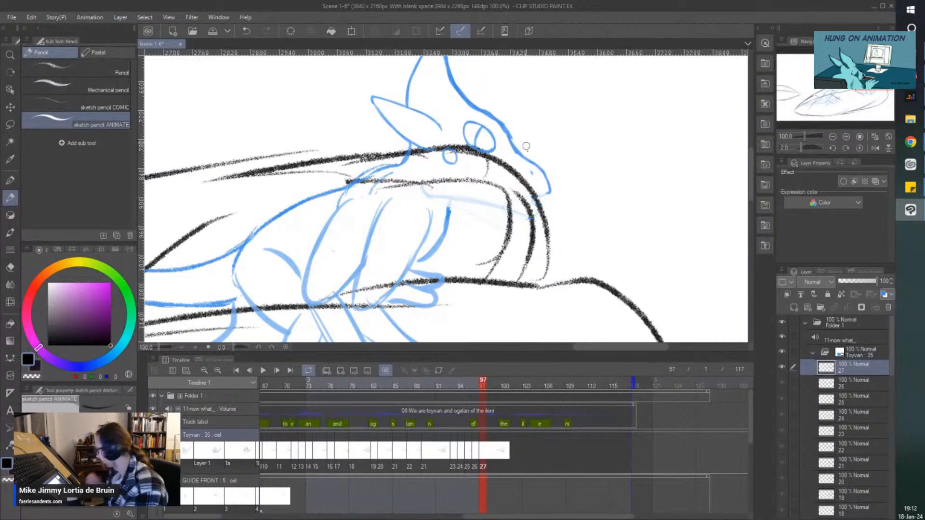
key("p")
scroll(543, 206, "up", 3)
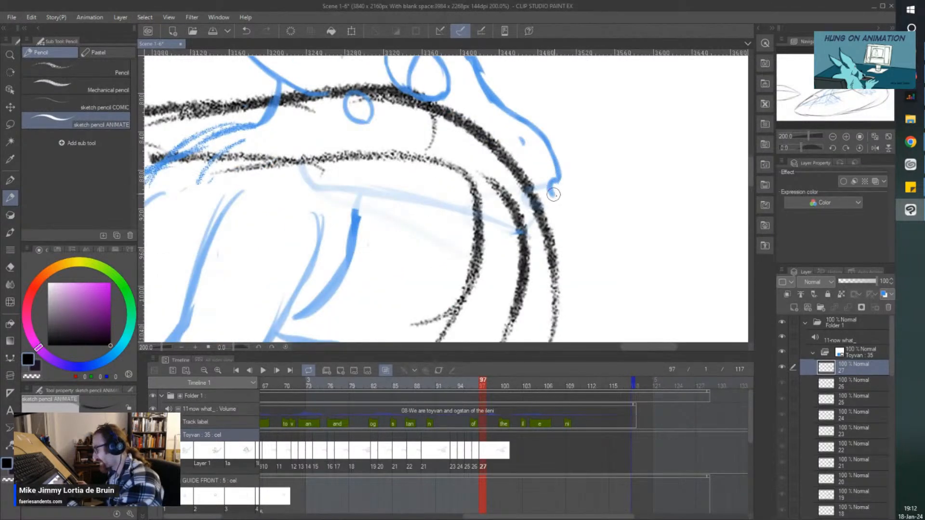
mouse_move(554, 197)
left_mouse_down()
mouse_move(415, 203)
mouse_move(333, 192)
mouse_move(416, 194)
mouse_move(320, 188)
mouse_move(329, 191)
mouse_move(308, 166)
left_mouse_up()
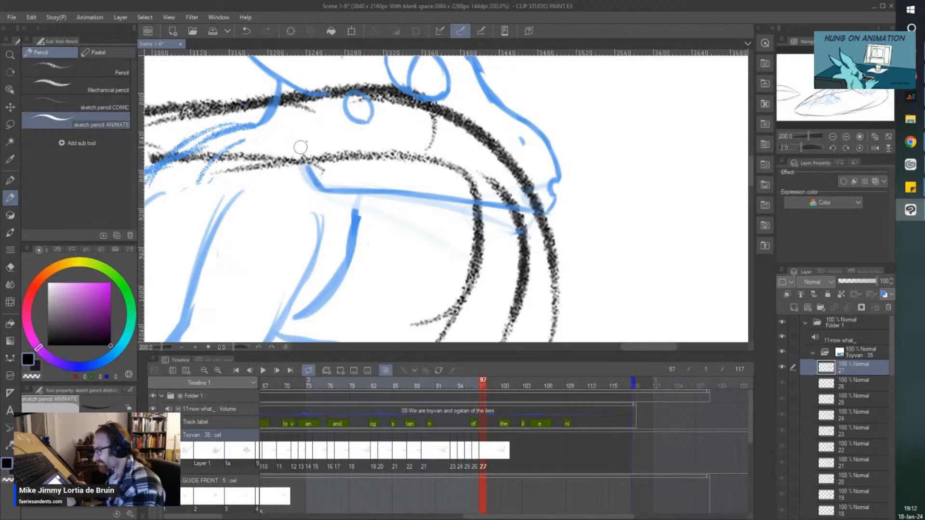
Step: Extend the neck line up to the jaw on cel 27, redraw the jaw's back corner further forward, and save the file
left_click_drag(363, 193, 356, 211)
key("c")
mouse_move(308, 166)
left_mouse_down()
mouse_move(322, 186)
mouse_move(317, 169)
mouse_move(346, 192)
left_mouse_up()
key("c")
key("c")
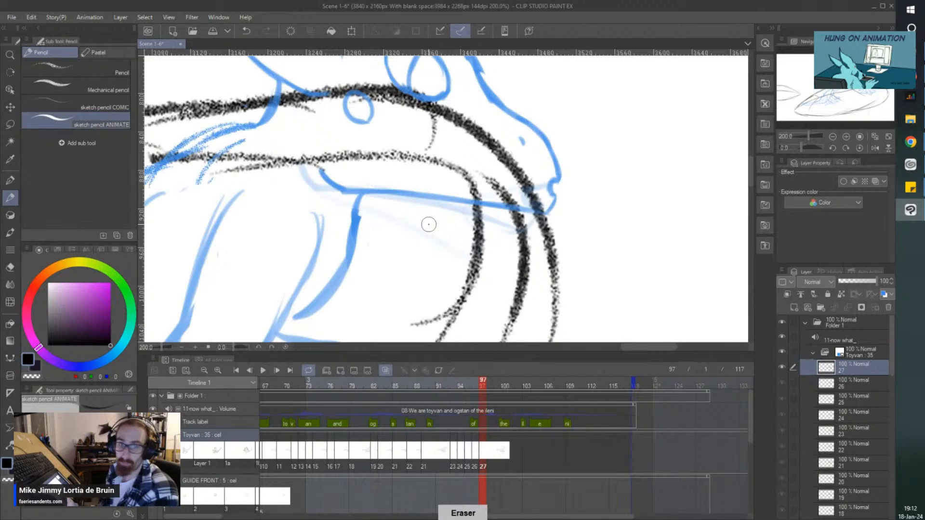
key("ctrl+s")
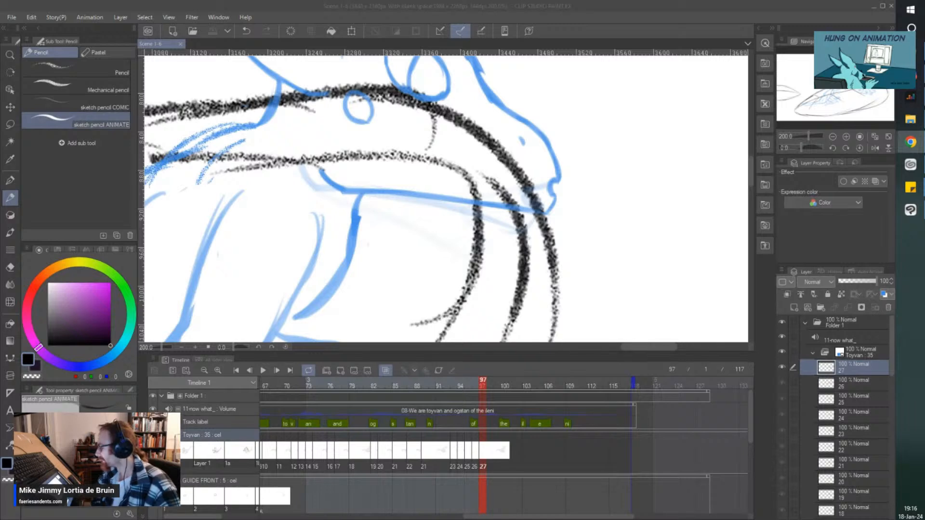
Step: Play the lip sync from frame 80 with the whole head in view to check the new mouth shapes
key("Left")
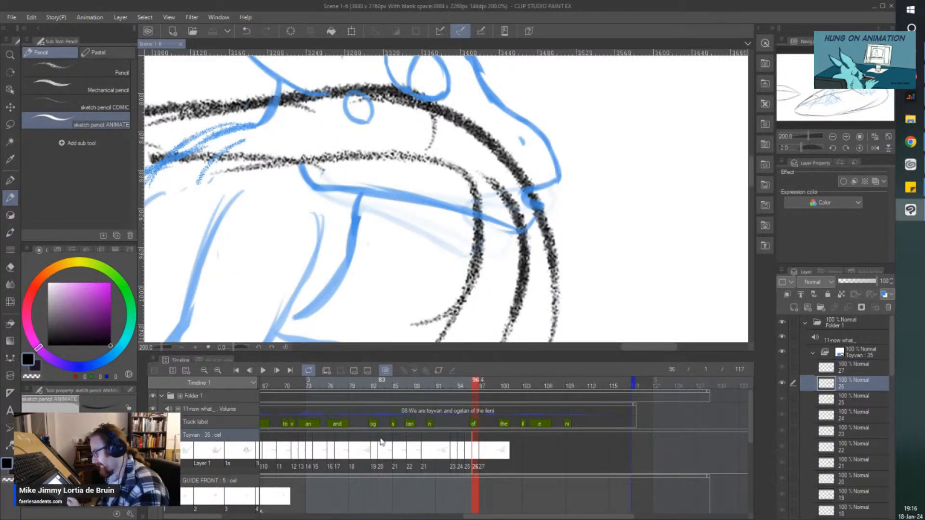
left_click(354, 380)
key("ctrl+alt+0")
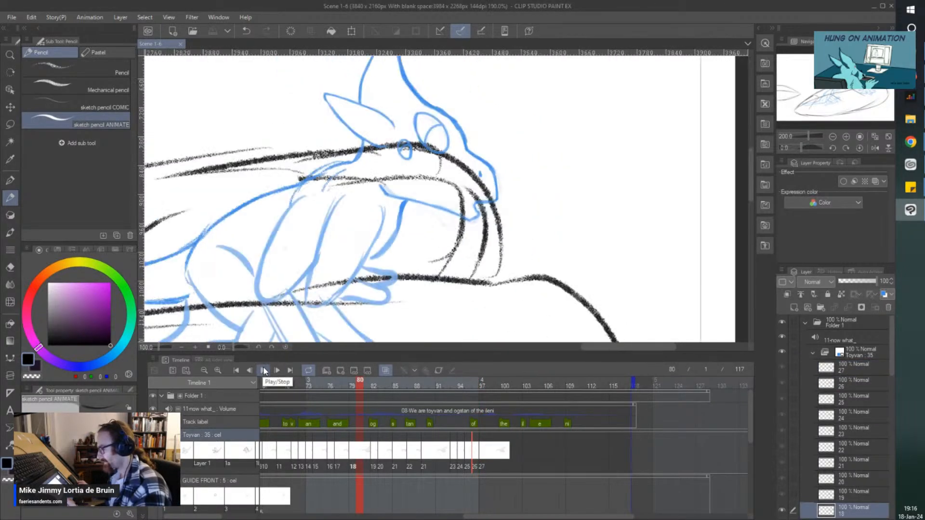
left_click(263, 370)
key("space")
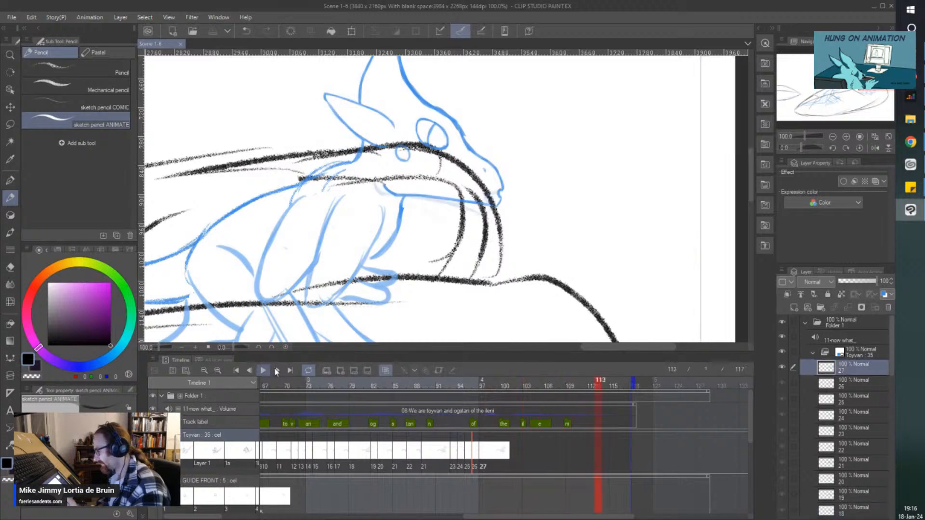
Step: Duplicate Toyvan's cel 27 as cel 28 and assign the copy to frame 99
left_click(482, 455)
left_click(489, 455)
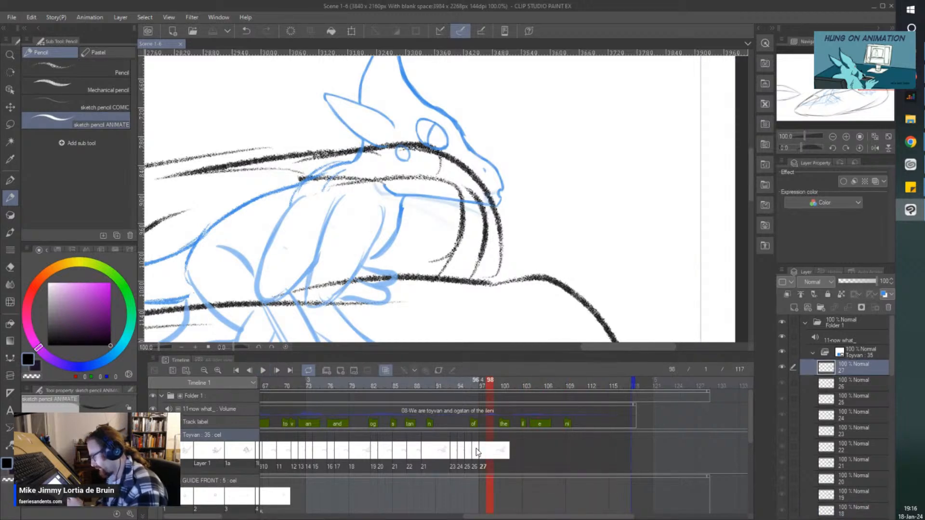
right_click(499, 451)
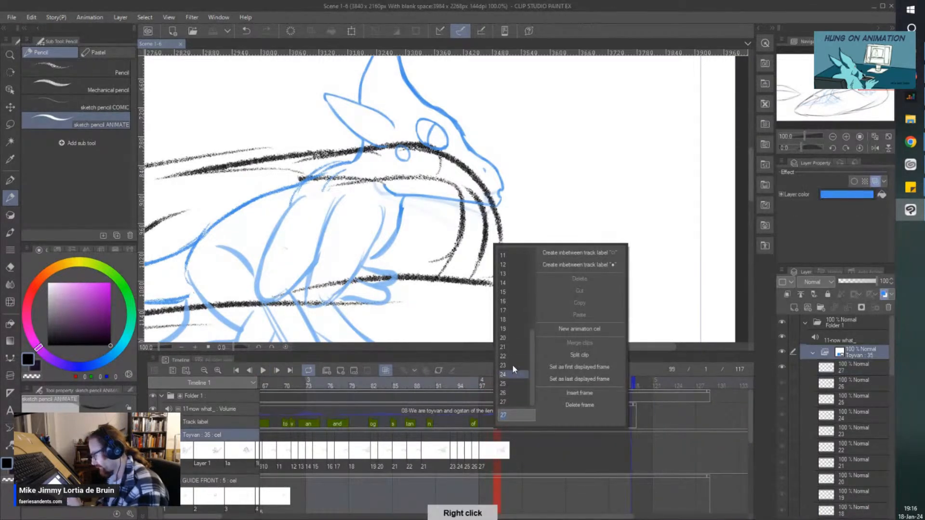
left_click(827, 367)
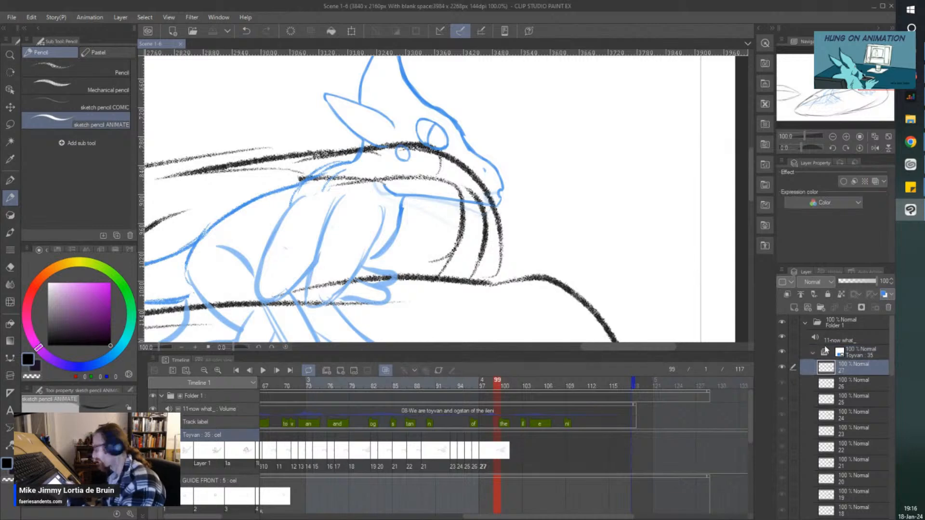
key("ctrl+shift+n")
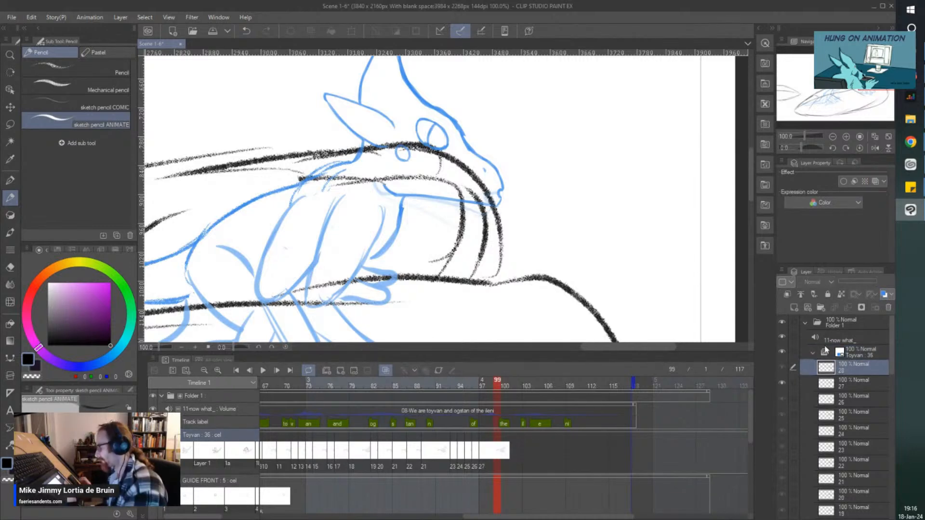
right_click(499, 450)
left_click(504, 401)
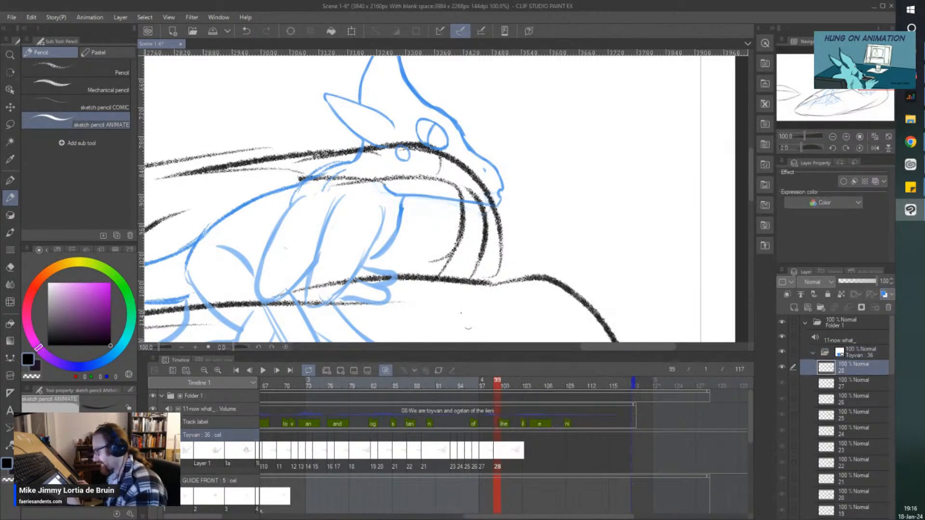
Step: Redraw the pupil in the large eye and add a pupil to the small circle behind it on cel 28
scroll(434, 143, "up", 3)
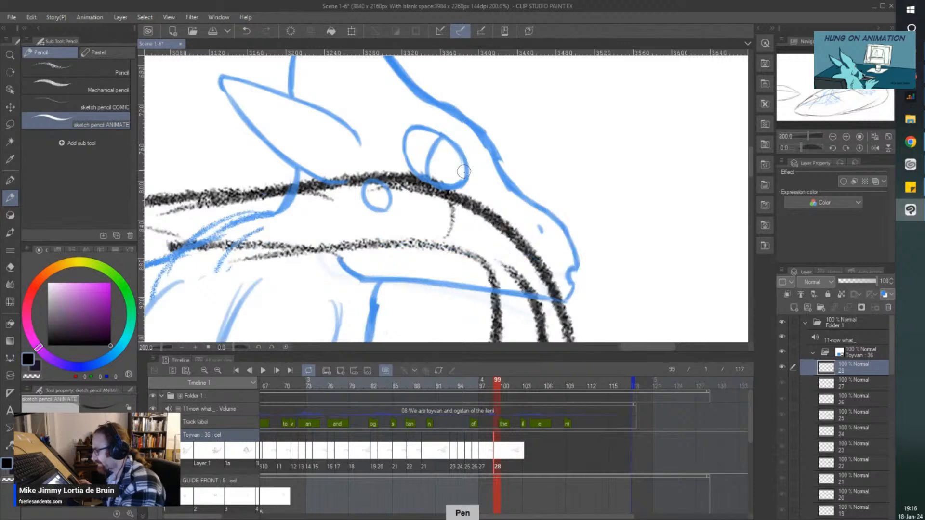
mouse_move(465, 171)
left_mouse_down()
mouse_move(442, 131)
mouse_move(464, 161)
left_mouse_up()
key("e")
mouse_move(440, 127)
left_mouse_down()
mouse_move(471, 190)
mouse_move(415, 156)
mouse_move(413, 165)
mouse_move(364, 170)
mouse_move(380, 196)
left_mouse_up()
key("p")
mouse_move(417, 126)
left_mouse_down()
mouse_move(438, 137)
mouse_move(436, 125)
mouse_move(464, 149)
mouse_move(465, 171)
mouse_move(400, 159)
mouse_move(410, 163)
mouse_move(405, 136)
mouse_move(427, 124)
mouse_move(452, 131)
mouse_move(468, 161)
mouse_move(433, 158)
mouse_move(444, 126)
mouse_move(431, 176)
left_mouse_up()
mouse_move(365, 191)
left_mouse_down()
mouse_move(386, 208)
mouse_move(387, 183)
mouse_move(370, 177)
mouse_move(363, 193)
mouse_move(371, 205)
mouse_move(373, 179)
mouse_move(380, 207)
left_mouse_up()
Step: Erase and redraw the snout and lower jaw on cel 28 with the chin lower and pulled back, and save the file
key("e")
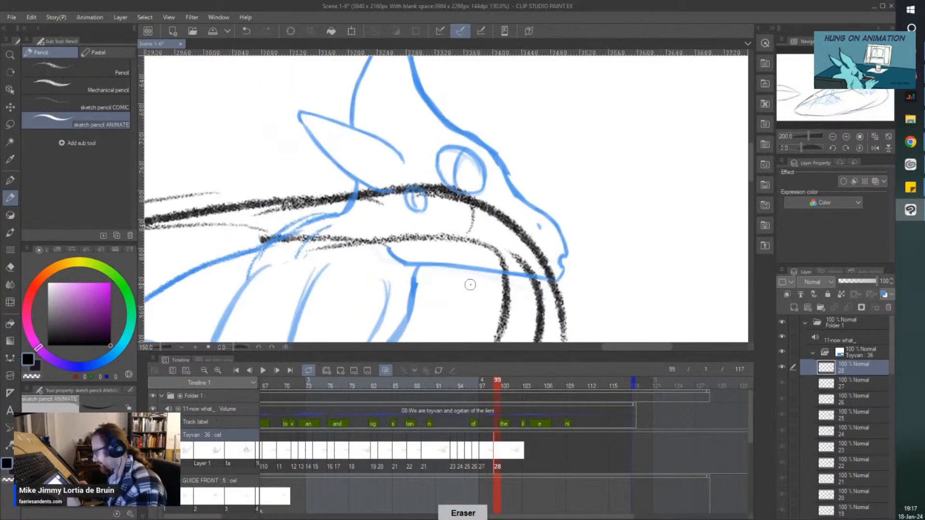
mouse_move(376, 250)
left_mouse_down()
mouse_move(414, 266)
mouse_move(473, 269)
mouse_move(424, 258)
mouse_move(422, 268)
mouse_move(441, 276)
mouse_move(471, 260)
mouse_move(481, 270)
mouse_move(584, 272)
mouse_move(581, 253)
mouse_move(602, 248)
left_mouse_up()
key("p")
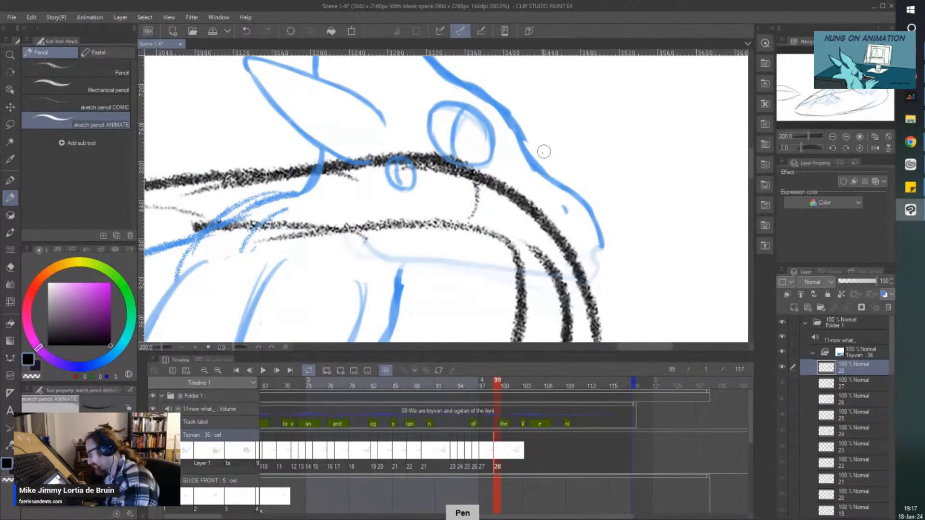
mouse_move(537, 176)
left_mouse_down()
mouse_move(530, 129)
mouse_move(540, 131)
mouse_move(518, 111)
mouse_move(602, 248)
left_mouse_up()
key("e")
key("p")
mouse_move(528, 139)
left_mouse_down()
mouse_move(541, 177)
mouse_move(583, 195)
left_mouse_up()
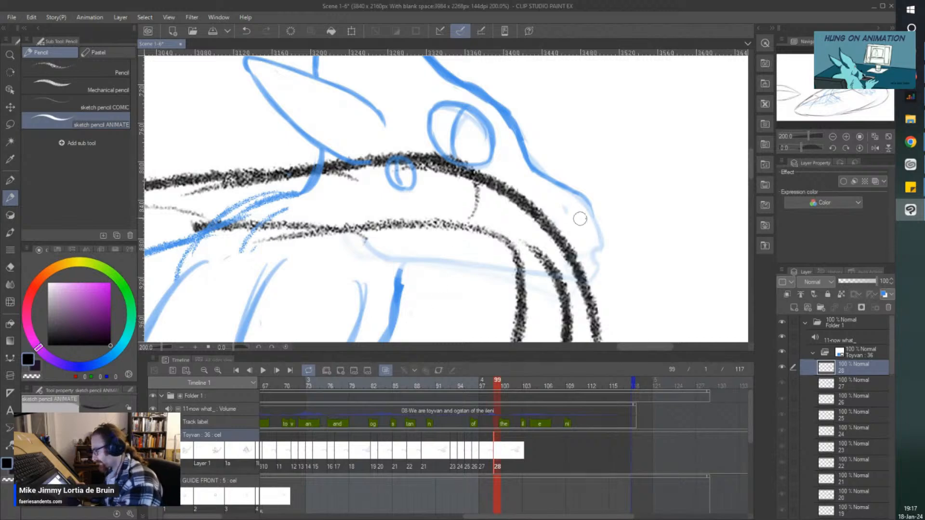
mouse_move(583, 195)
left_mouse_down()
mouse_move(599, 238)
mouse_move(581, 261)
mouse_move(589, 288)
mouse_move(577, 294)
mouse_move(397, 258)
mouse_move(390, 245)
left_mouse_up()
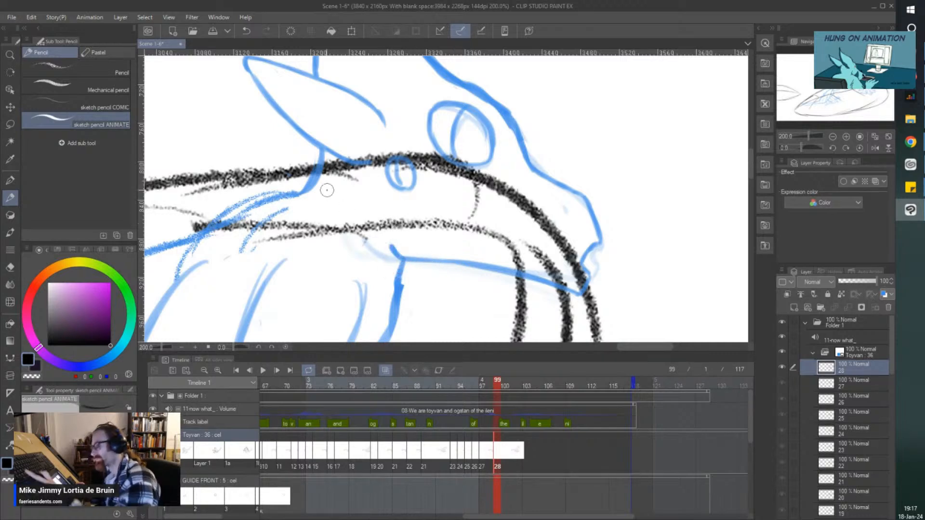
key("ctrl+s")
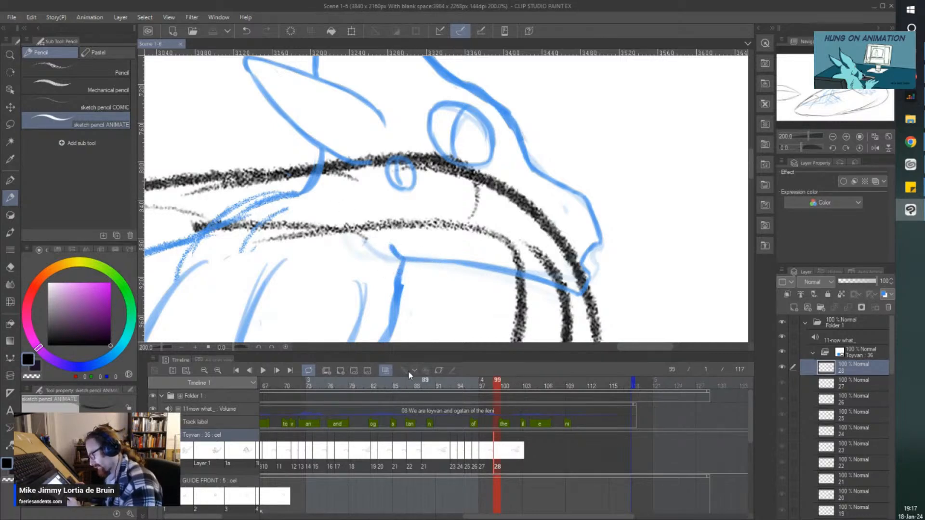
Step: Play the timeline from around frame 89 to check the lip sync through cel 28, and stop at frame 100
left_click(424, 385)
left_click(261, 370)
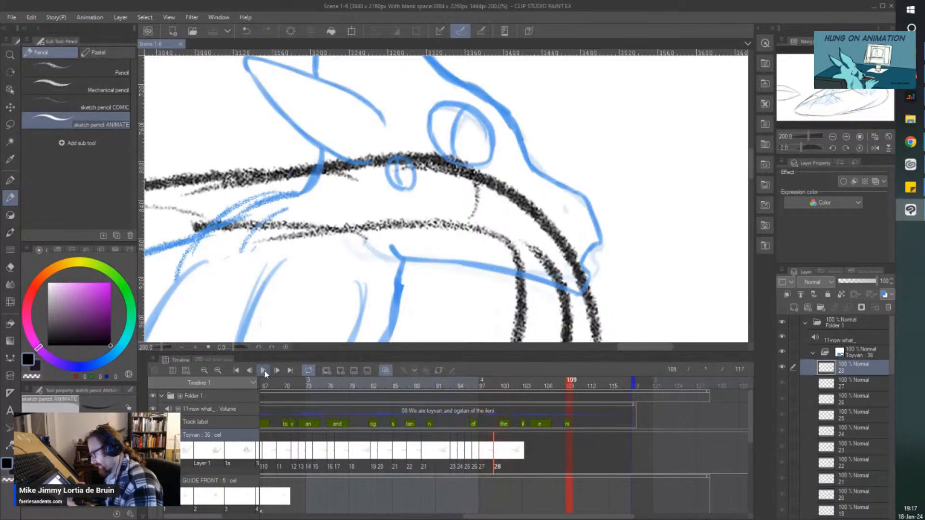
left_click(504, 452)
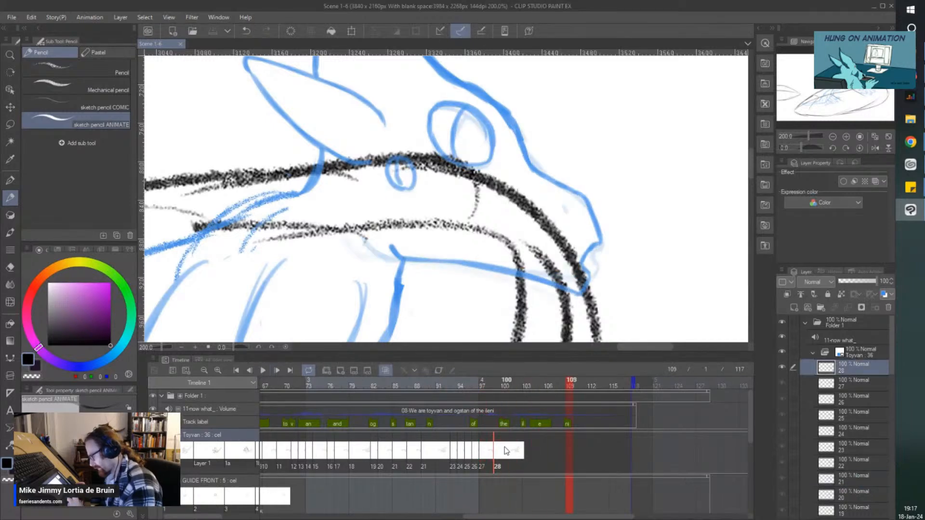
left_click(263, 370)
left_click(263, 370)
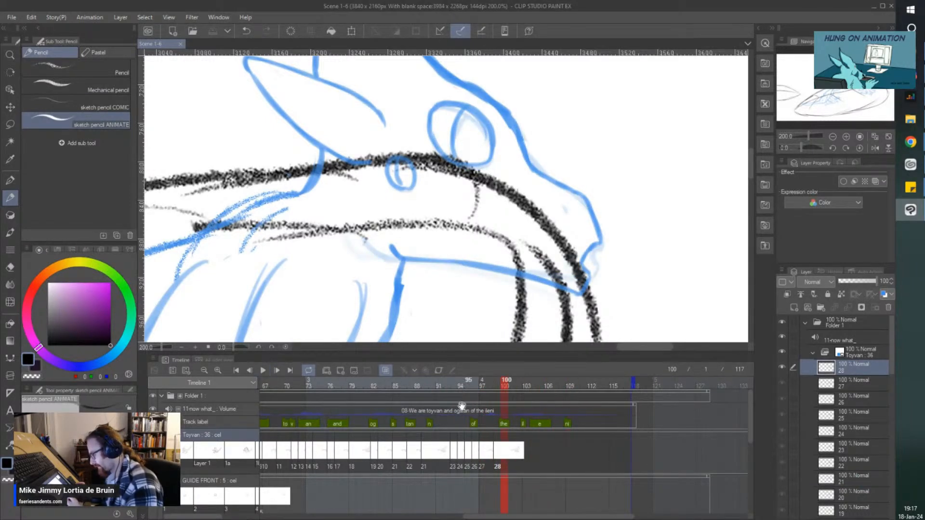
Step: Duplicate Toyvan's cel 28 as cel 29 and assign the copy to frame 100
key("ctrl+minus")
right_click(504, 449)
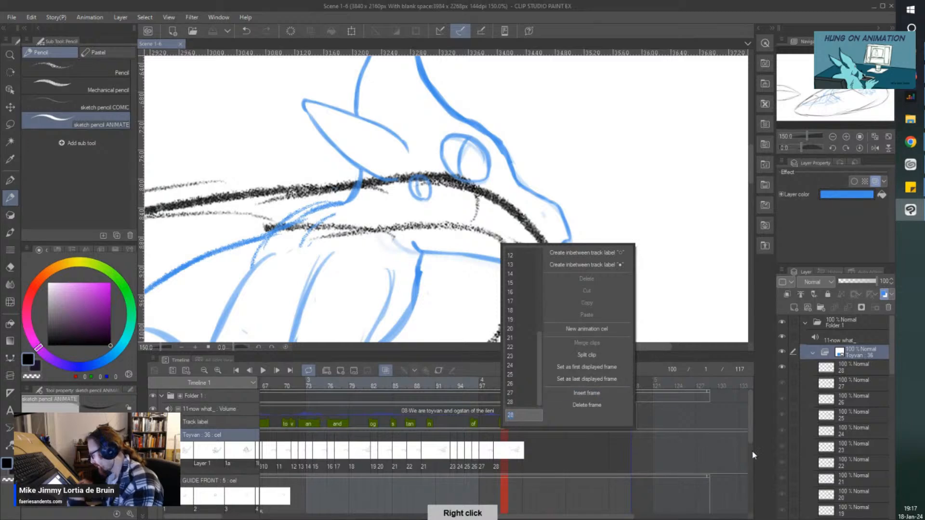
left_click(843, 359)
left_click(842, 366)
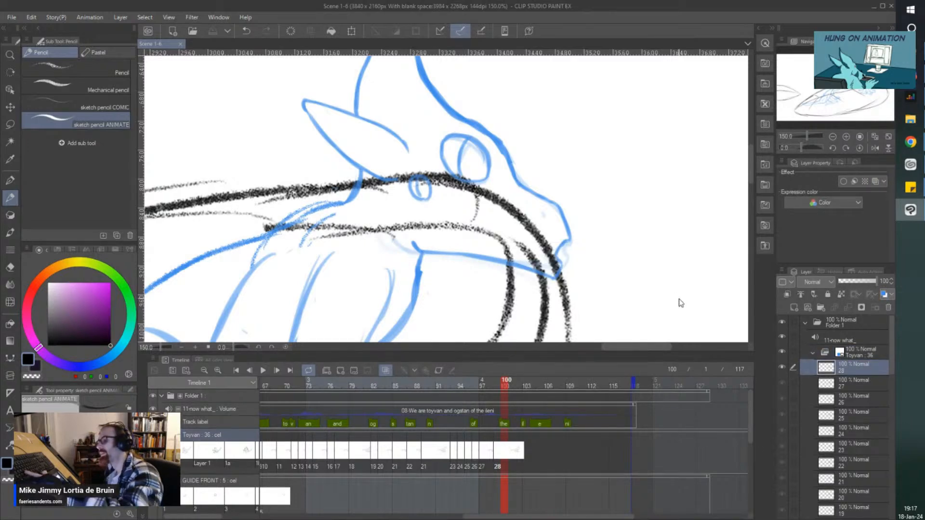
key("ctrl+v")
right_click(504, 450)
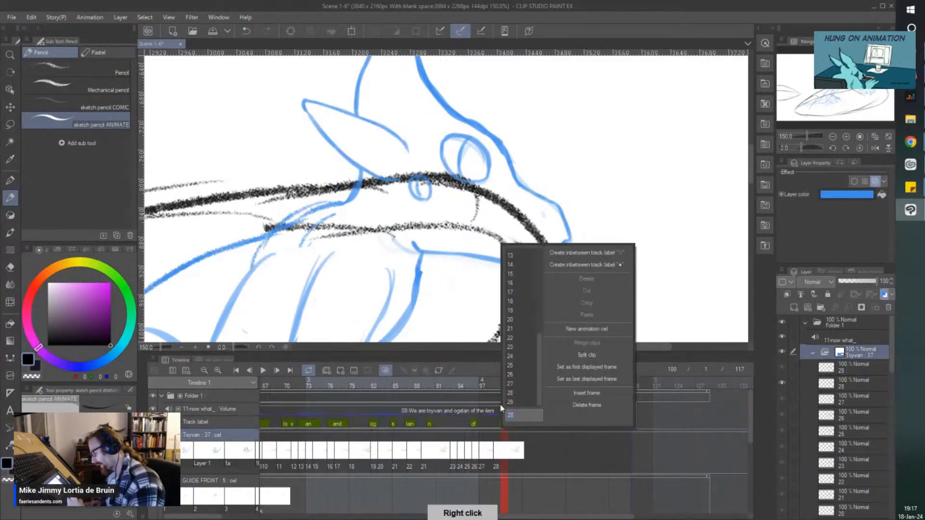
left_click(514, 403)
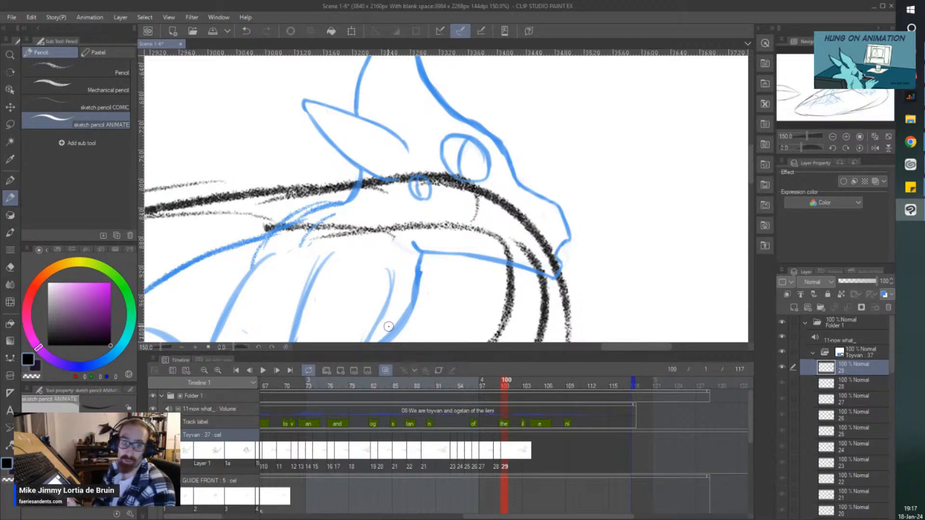
Step: Erase the lower jaw on cel 29 and redraw it angled further down so the mouth is more open
key("e")
mouse_move(552, 230)
left_mouse_down()
mouse_move(562, 279)
mouse_move(559, 238)
mouse_move(553, 290)
mouse_move(519, 267)
mouse_move(412, 241)
mouse_move(436, 255)
left_mouse_up()
key("p")
mouse_move(569, 238)
left_mouse_down()
mouse_move(546, 268)
mouse_move(542, 258)
mouse_move(543, 292)
left_mouse_up()
mouse_move(494, 271)
left_mouse_down()
mouse_move(527, 284)
mouse_move(398, 238)
mouse_move(416, 274)
left_mouse_up()
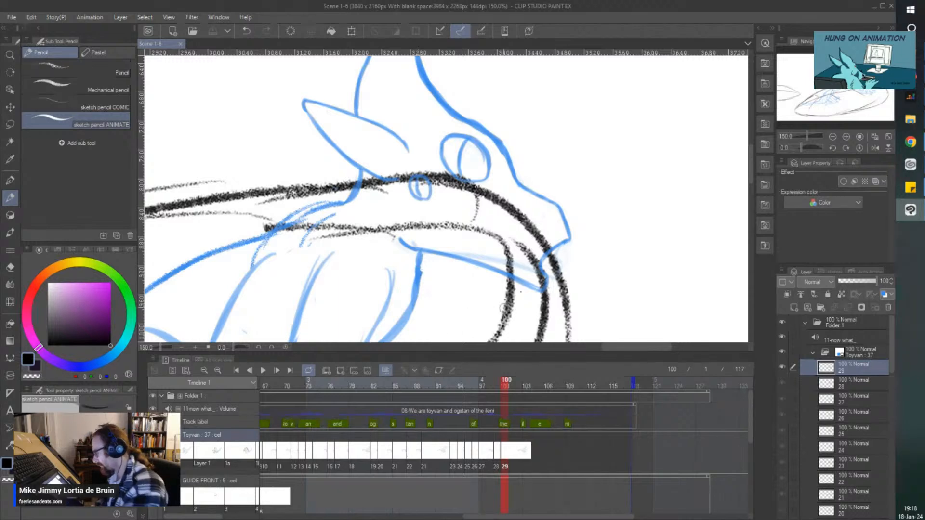
Step: Compare cel 29 with cel 28, add the nostril dot to Toyvan's snout on cel 29, and save the file
left_click(489, 453)
left_click(499, 454)
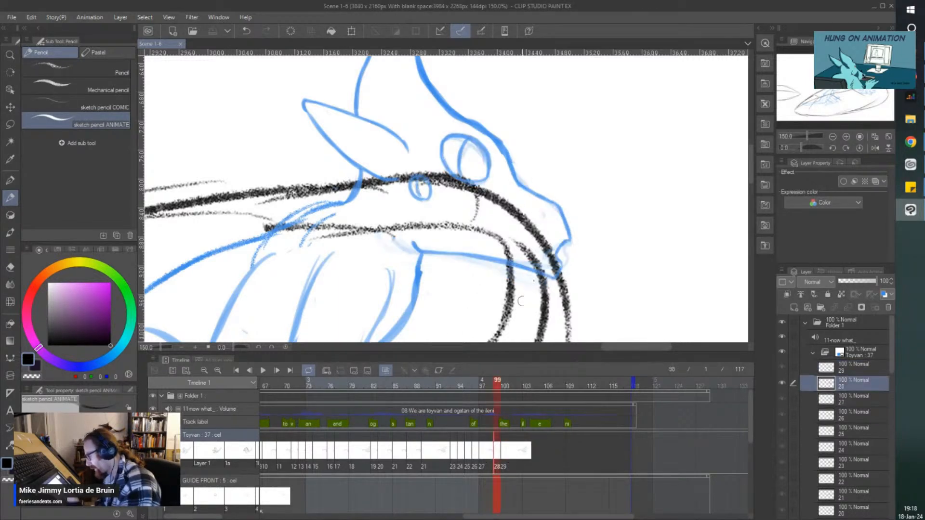
left_click(505, 453)
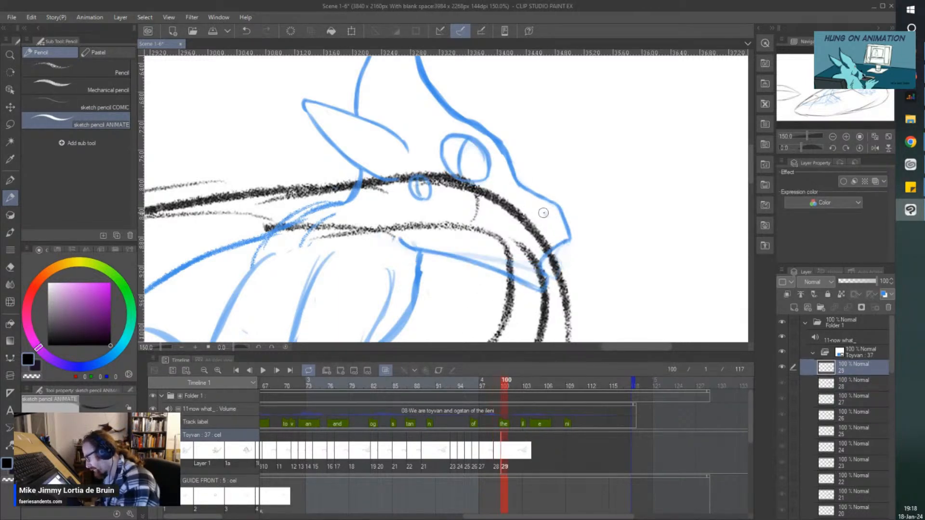
key("ctrl+s")
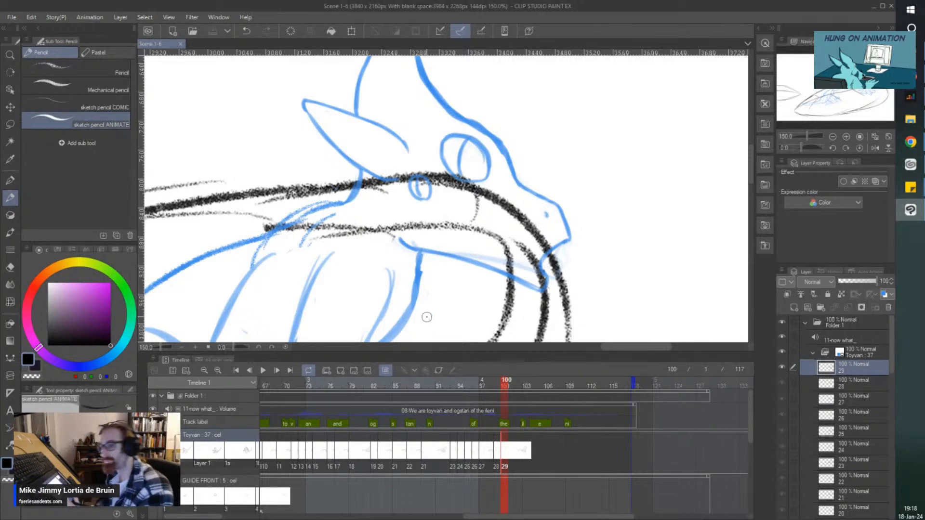
Step: Play the timeline from frame 81 to check the lip sync leading up to cel 29
left_click(513, 452)
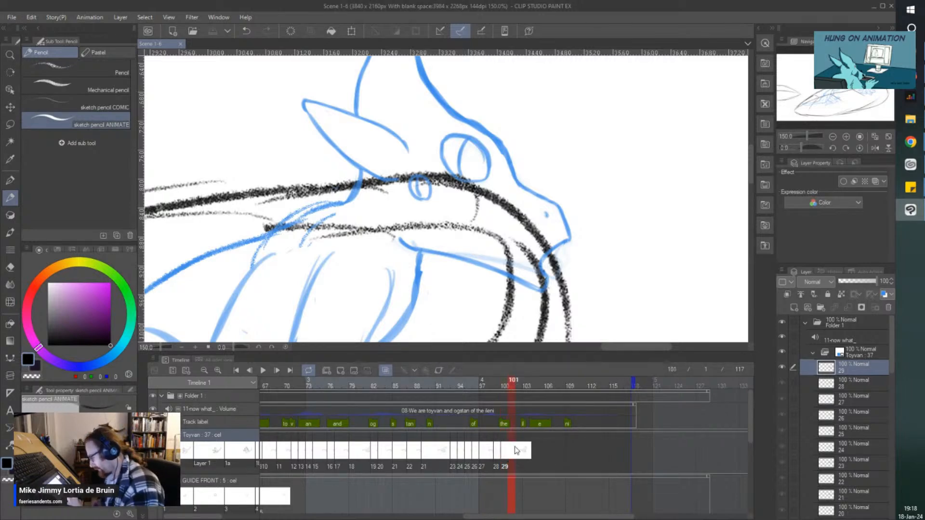
left_click(375, 385)
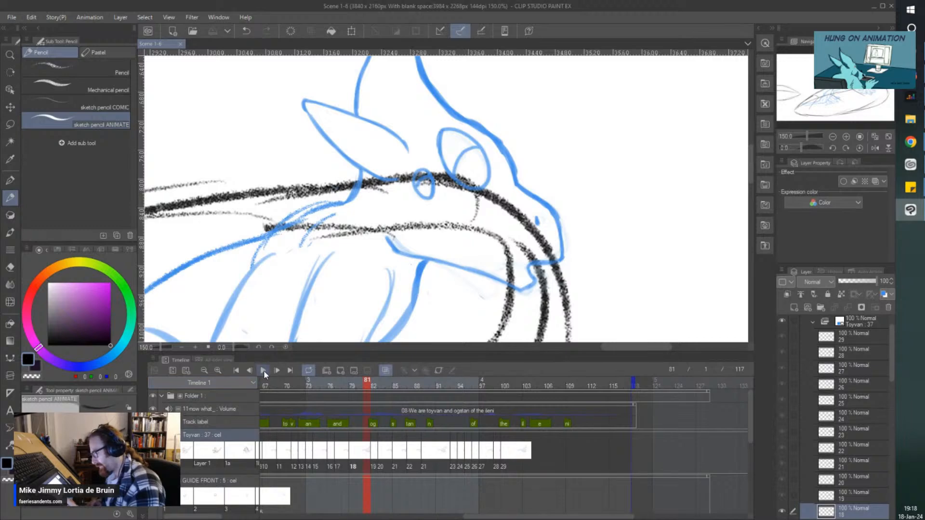
left_click(263, 371)
left_click(263, 371)
left_click(504, 450)
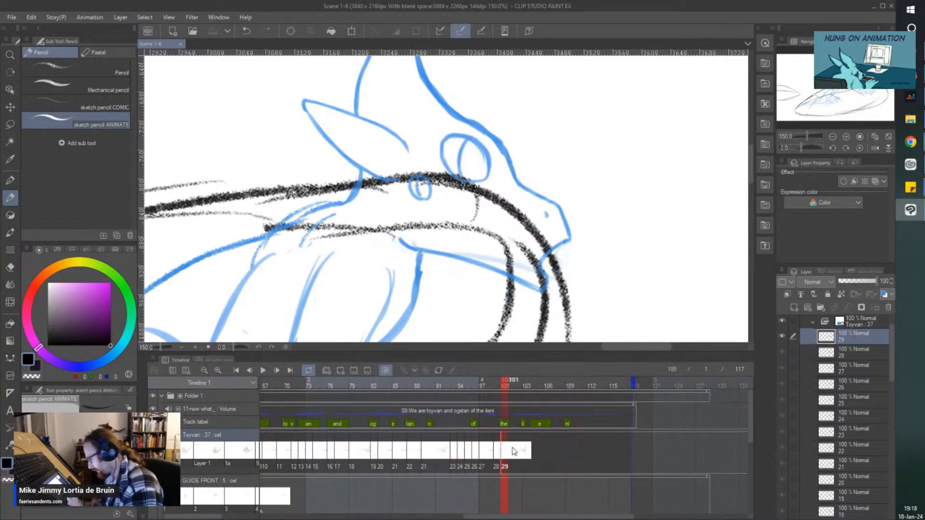
Step: Duplicate Toyvan's cel 29 as cel 30 and assign the copy to frame 101
left_click(513, 450)
left_click(517, 451)
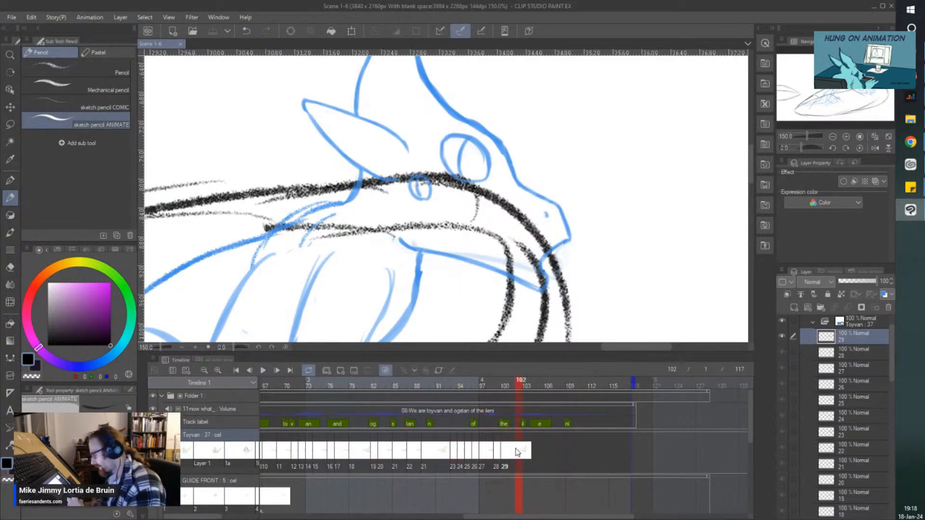
left_click(511, 453)
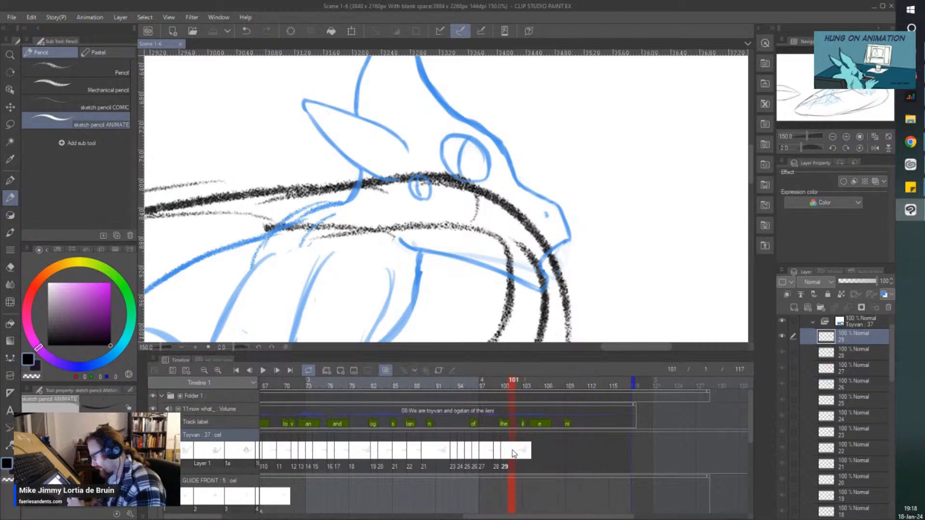
right_click(508, 432)
left_click(829, 336)
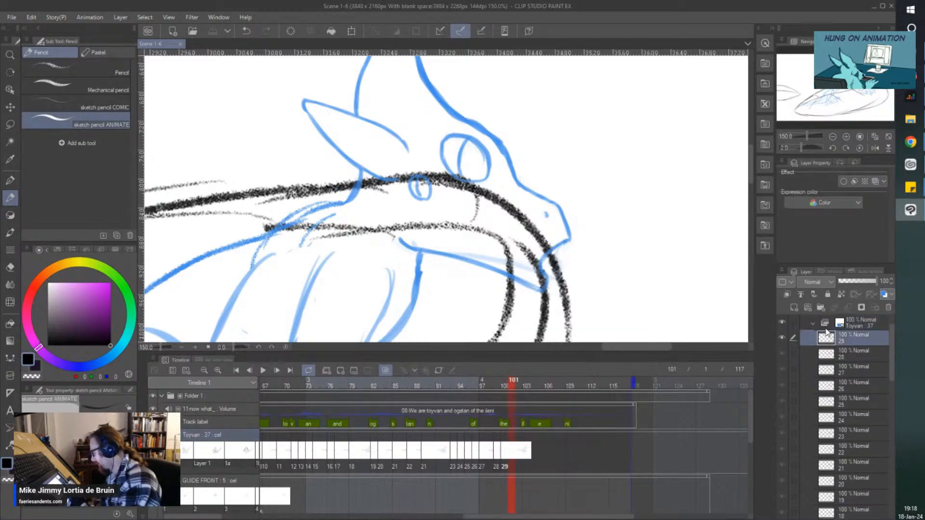
key("ctrl+shift+n")
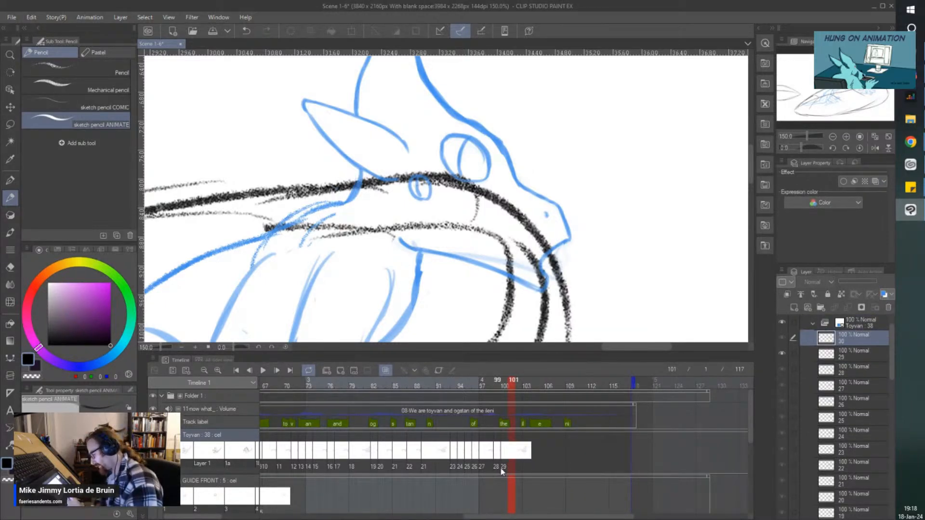
right_click(507, 431)
left_click(527, 398)
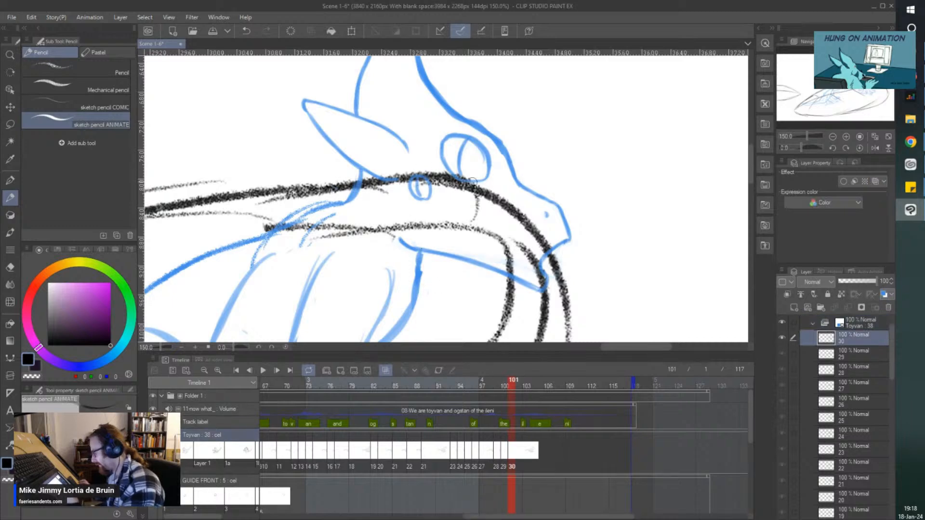
Step: Erase the lower jaw on cel 30 and redraw it higher and further forward, with a small tongue stroke between the lips
key("e")
left_click_drag(400, 236, 533, 280)
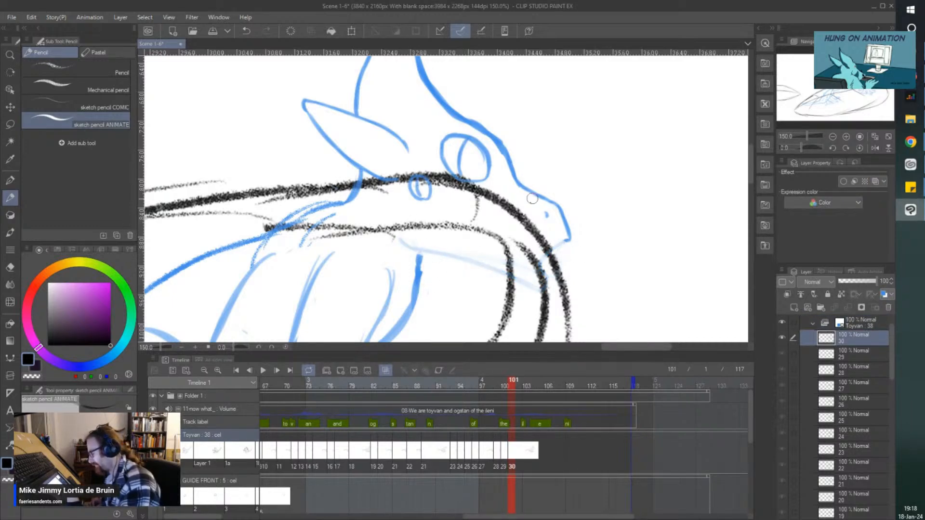
key("p")
mouse_move(553, 241)
left_mouse_down()
mouse_move(560, 275)
mouse_move(404, 246)
left_mouse_up()
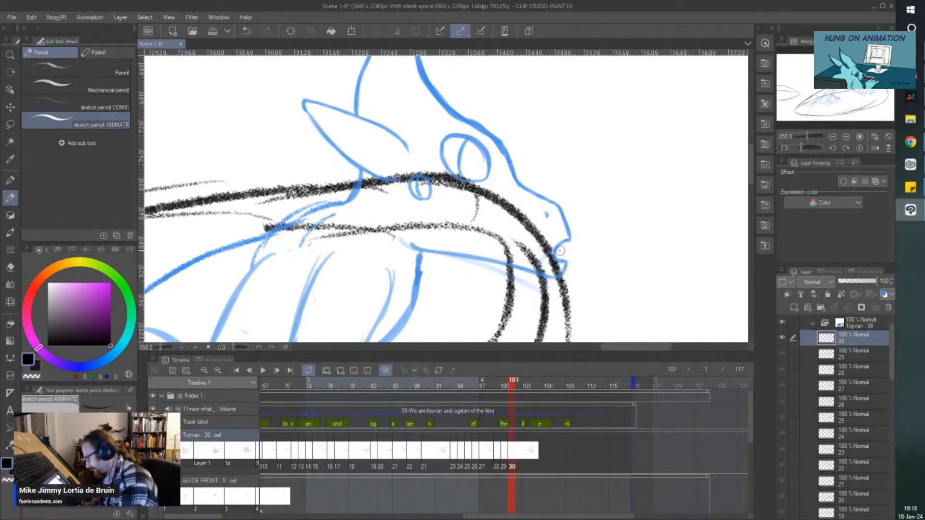
left_click_drag(558, 248, 557, 263)
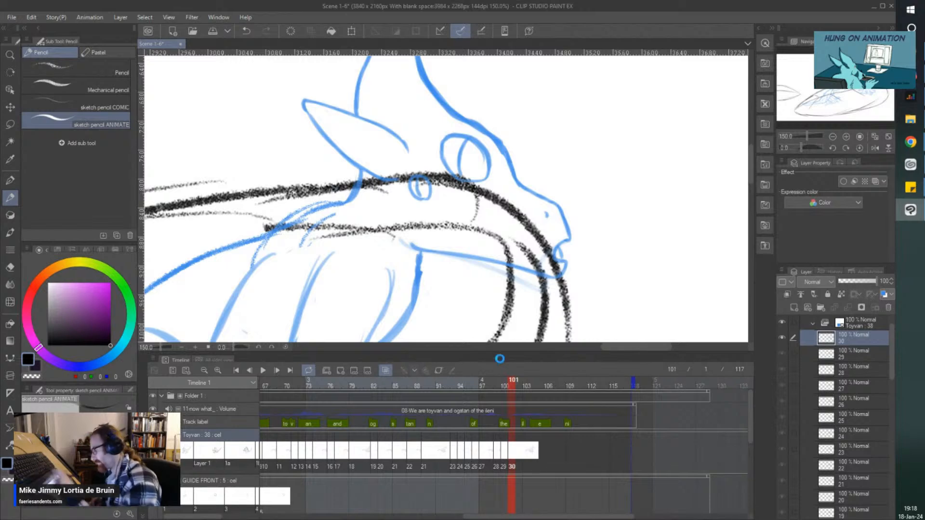
Step: Move cel 30 to frame 102, duplicate cel 29 as cel 29a and assign the copy to frame 101
left_click_drag(511, 456, 518, 458)
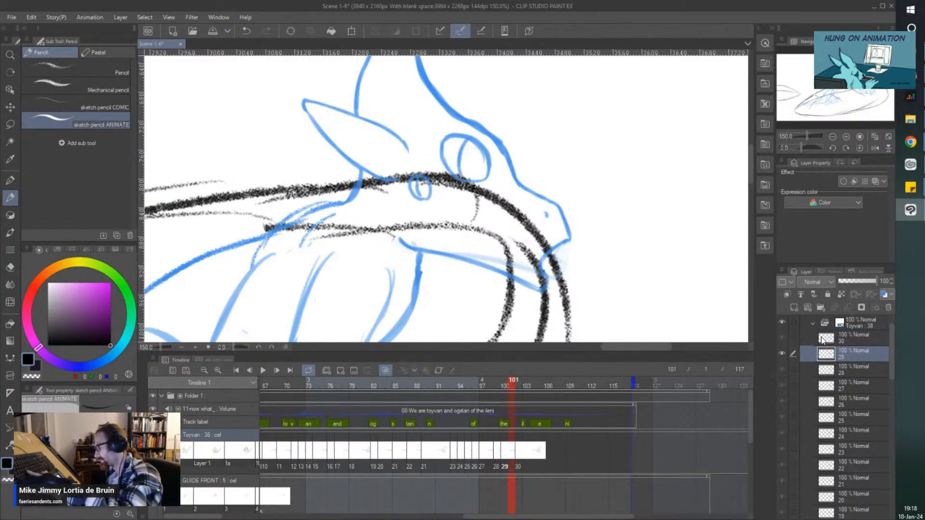
key("ctrl+shift+n")
right_click(512, 457)
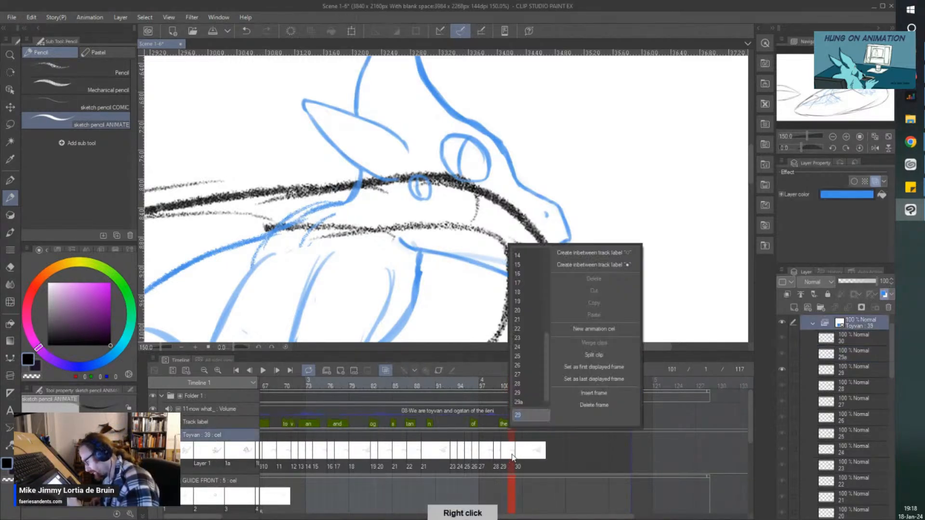
left_click(521, 401)
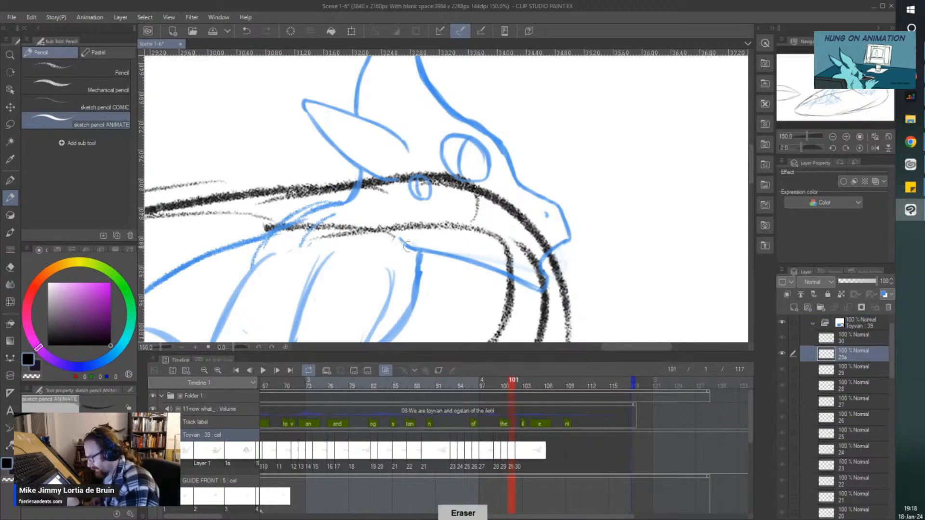
Step: Erase the lower jaw and mouth front on cel 29a and redraw them halfway between the mouth poses of cels 29 and 30
mouse_move(401, 240)
left_mouse_down()
mouse_move(428, 253)
mouse_move(396, 236)
mouse_move(479, 259)
left_mouse_up()
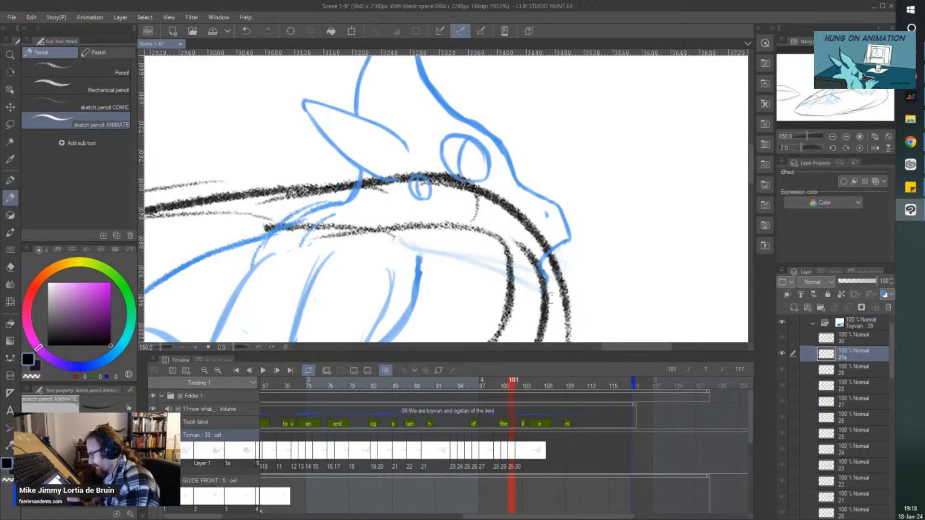
mouse_move(549, 298)
left_mouse_down()
mouse_move(535, 250)
mouse_move(560, 255)
mouse_move(564, 236)
left_mouse_up()
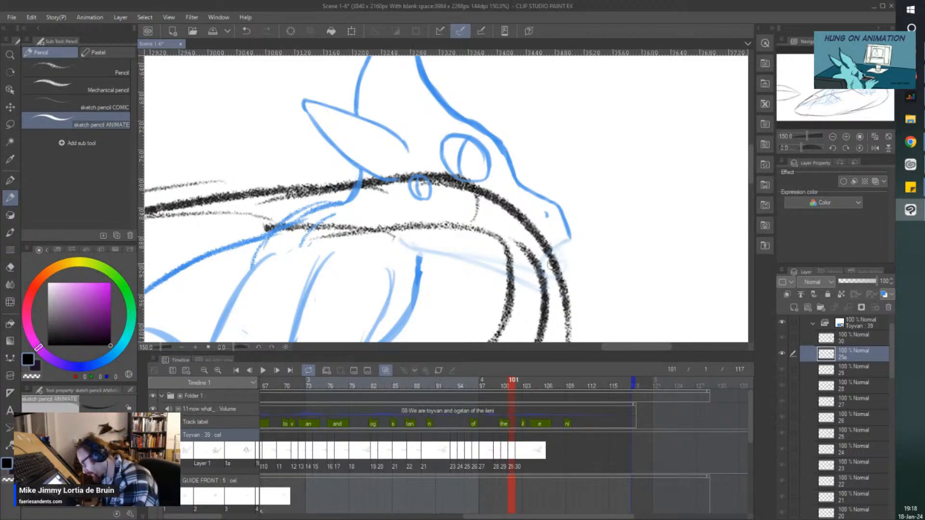
key("p")
left_click_drag(569, 238, 553, 253)
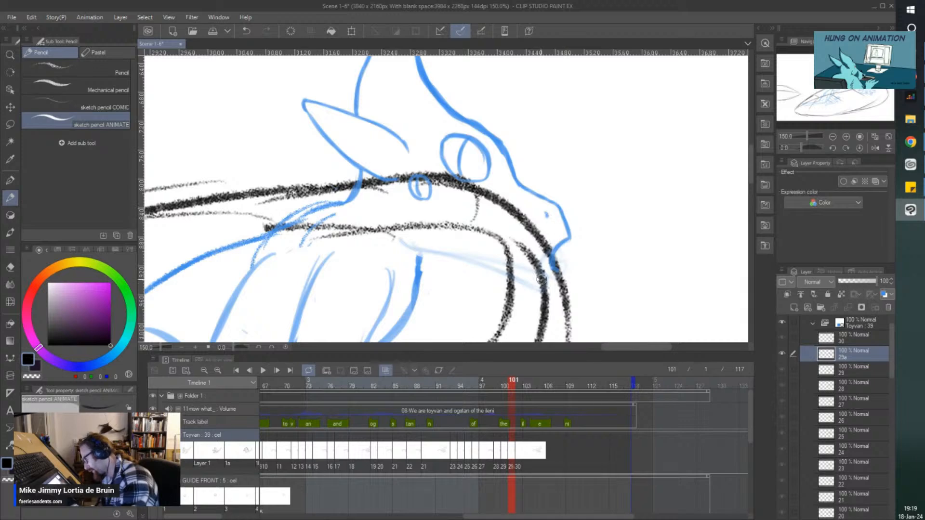
key("e")
mouse_move(559, 249)
left_mouse_down()
mouse_move(548, 288)
mouse_move(551, 276)
mouse_move(498, 274)
mouse_move(546, 286)
mouse_move(409, 239)
left_mouse_up()
key("p")
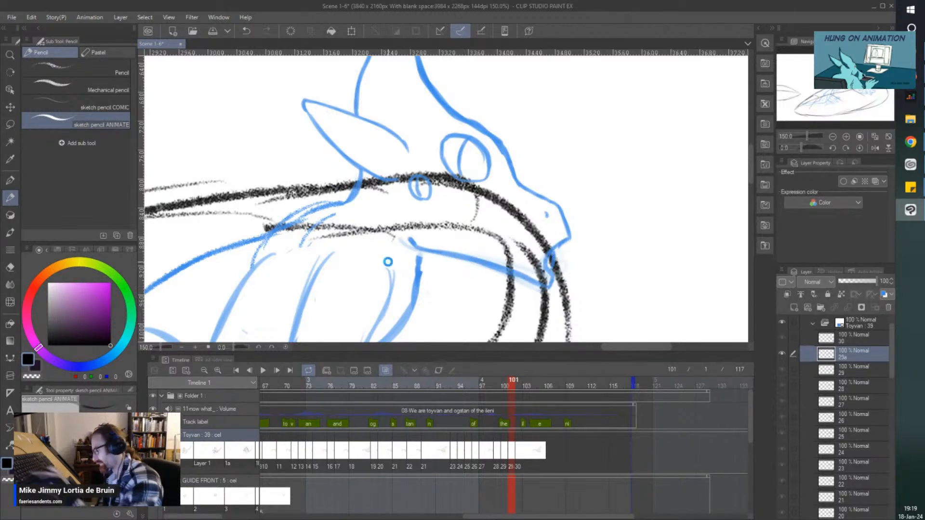
left_click(525, 463)
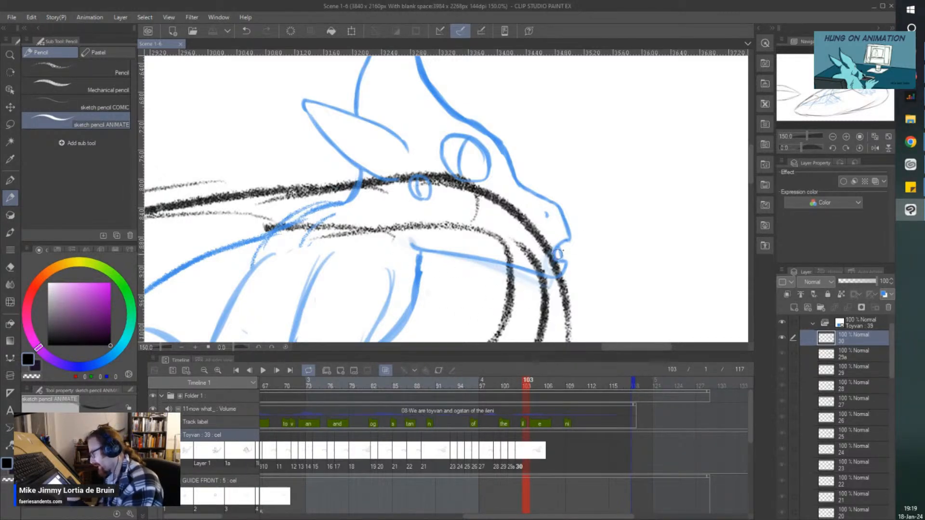
mouse_move(548, 292)
left_mouse_down()
mouse_move(520, 318)
mouse_move(530, 294)
left_mouse_up()
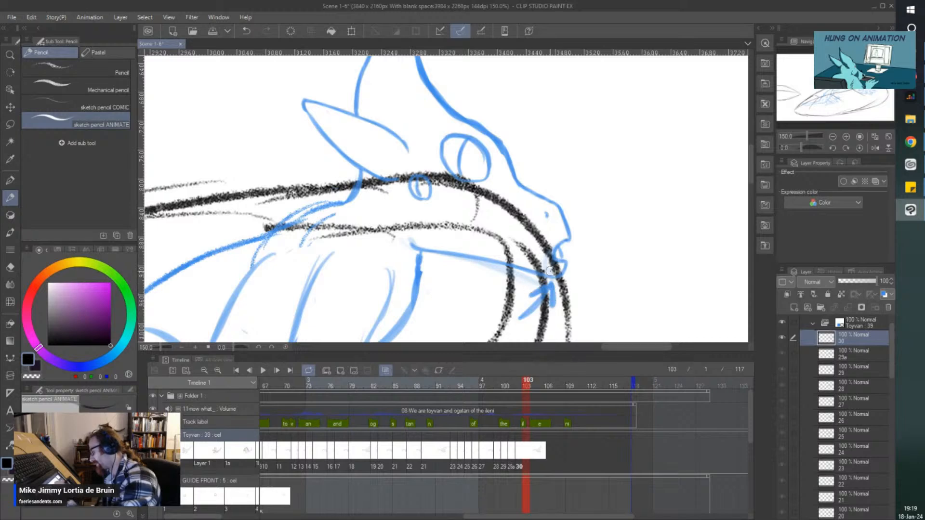
key("ctrl+z")
key("ctrl+z")
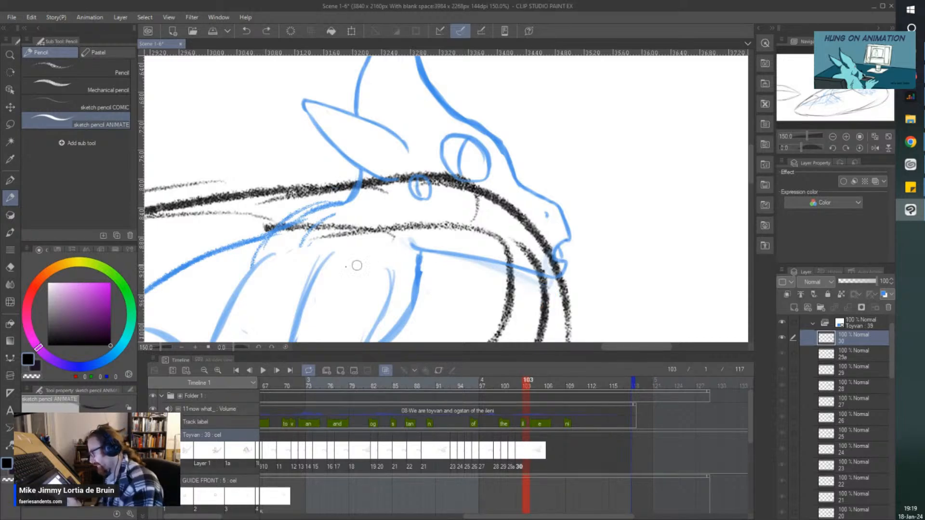
Step: Duplicate Toyvan's cel 30 as cel 31, assign the copy to frame 103 and erase its lower jaw
left_click(532, 451)
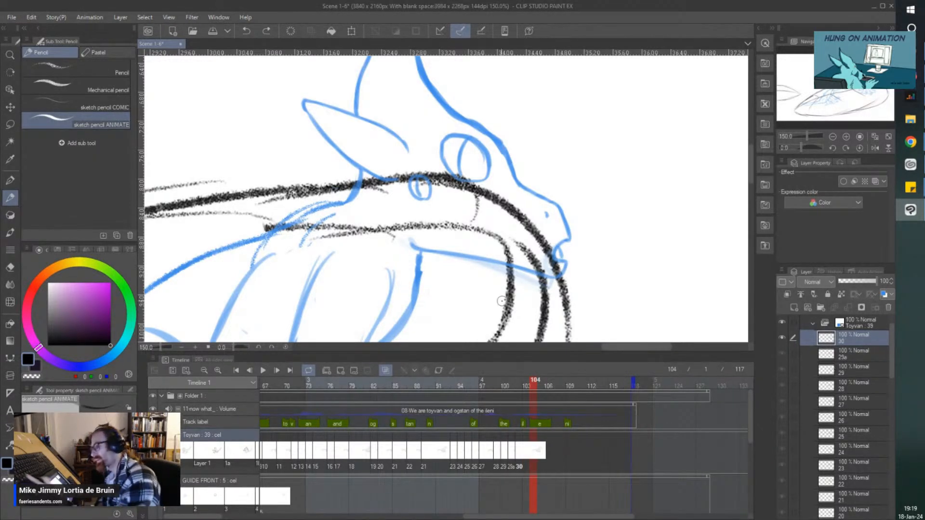
key("ctrl+shift+n")
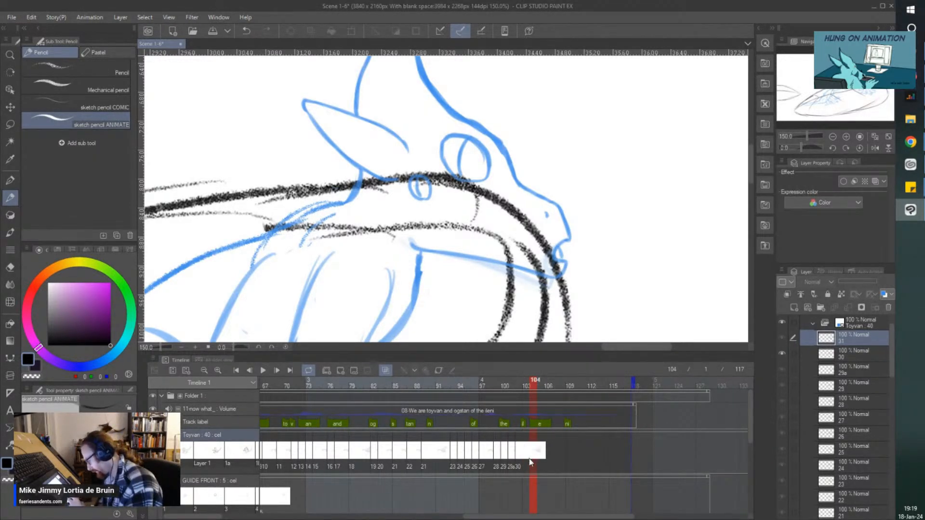
right_click(531, 439)
left_click(531, 401)
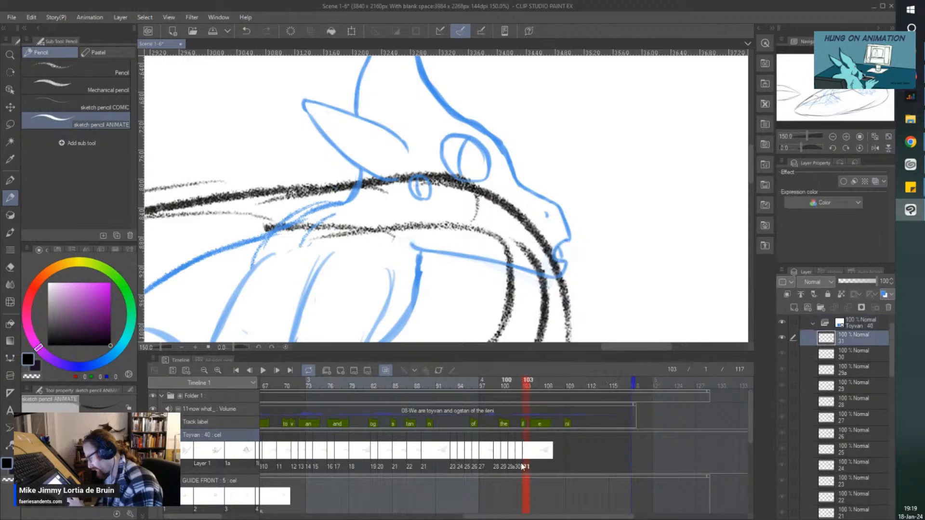
mouse_move(556, 251)
left_mouse_down()
mouse_move(560, 293)
mouse_move(526, 266)
mouse_move(447, 254)
left_mouse_up()
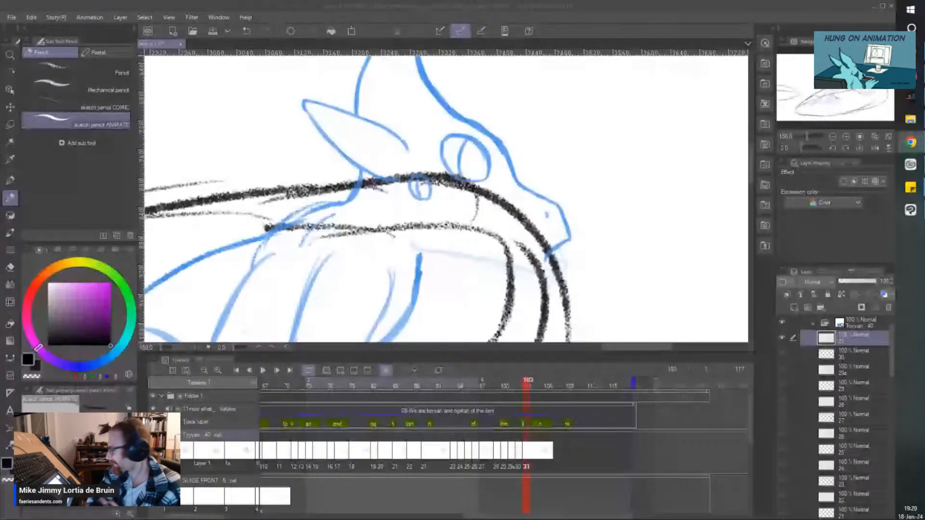
Step: Play the timeline from frame 71 and again from the start of the scene to check the lip sync
left_click(297, 389)
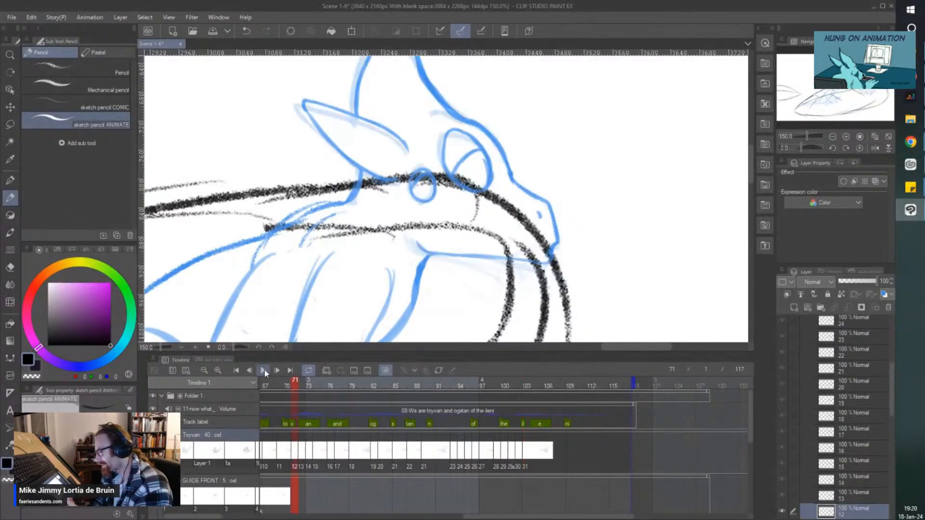
left_click(263, 370)
left_click(265, 369)
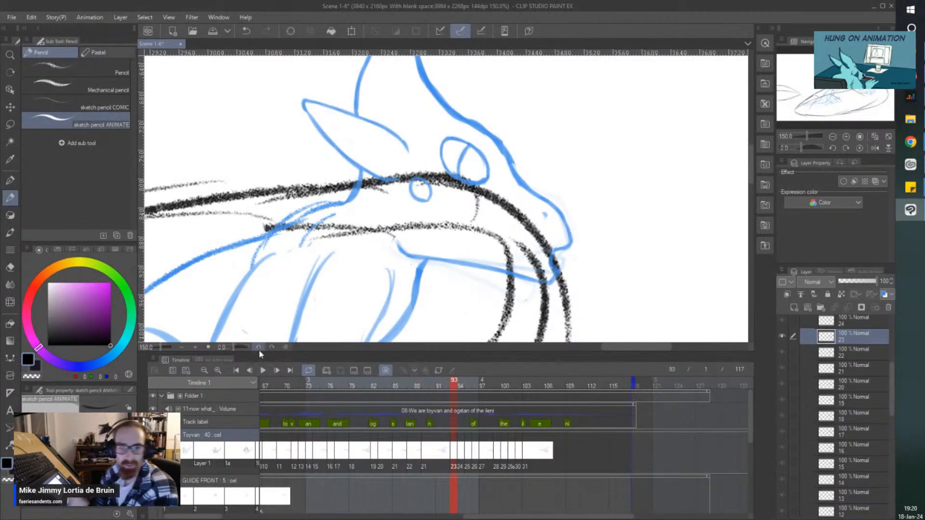
left_click(261, 370)
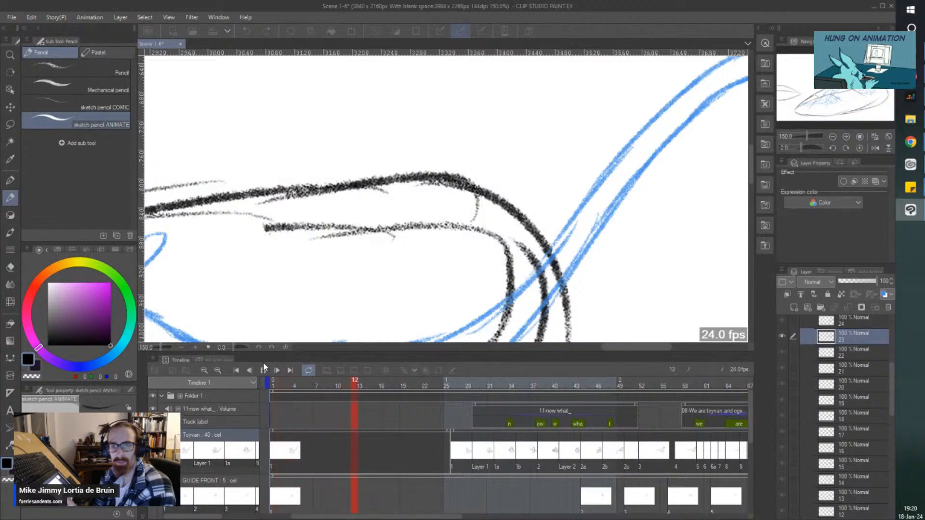
left_click(263, 370)
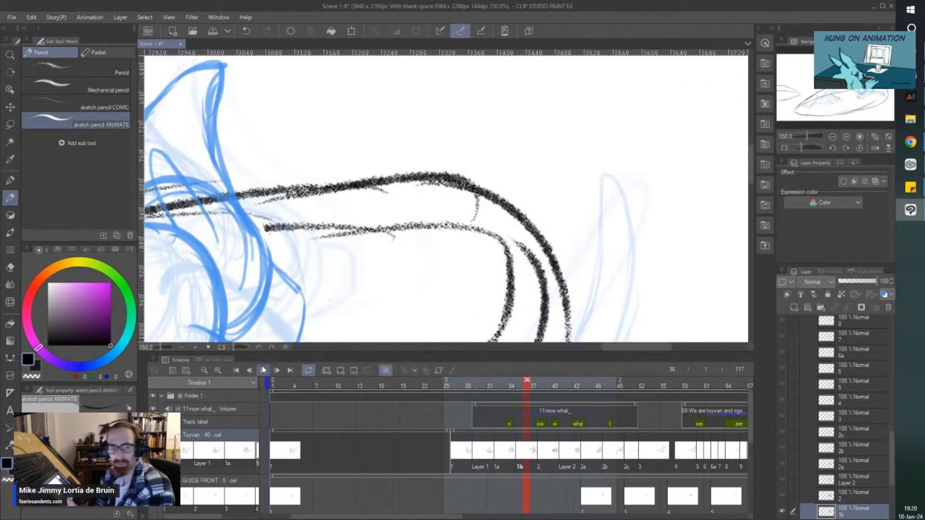
Step: Return to cel 31 at frame 104 and redraw its lower jaw slightly lower and further back, with a small rounded lip
left_click_drag(465, 518, 664, 518)
left_click(322, 466)
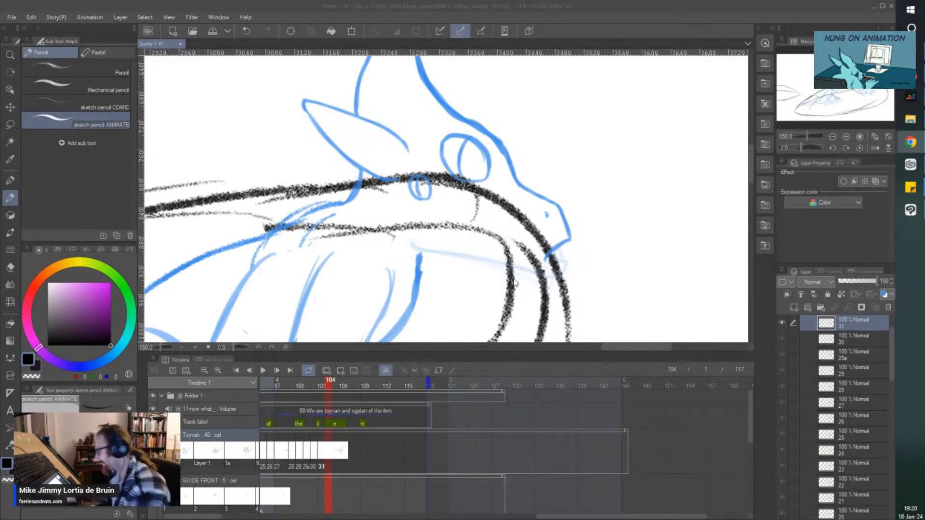
left_click(547, 263)
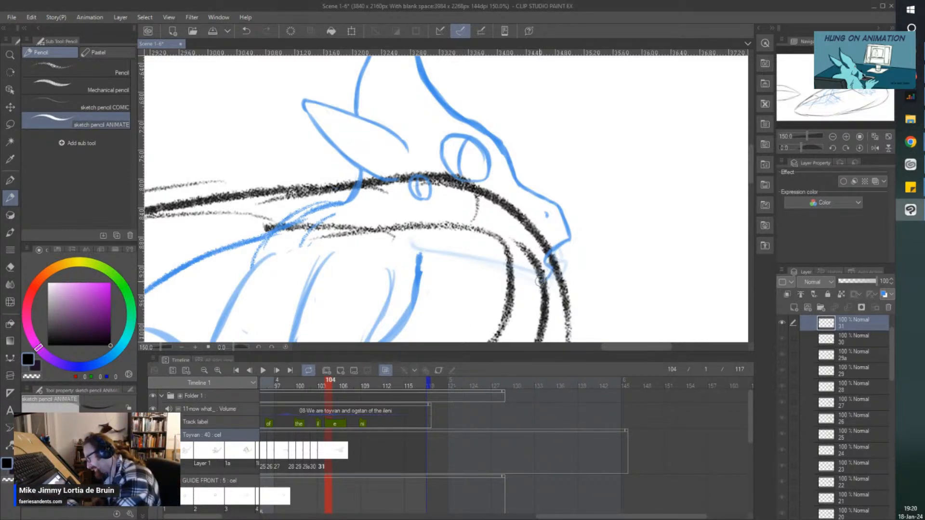
left_click_drag(542, 280, 407, 248)
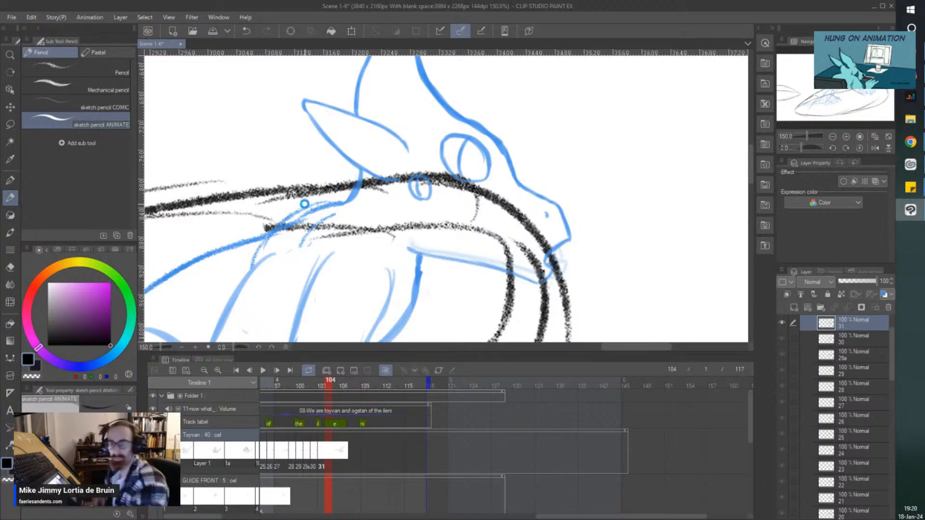
Step: Save the scene and play the timeline with the full frame in view to check Toyvan's lip sync
key("ctrl+s")
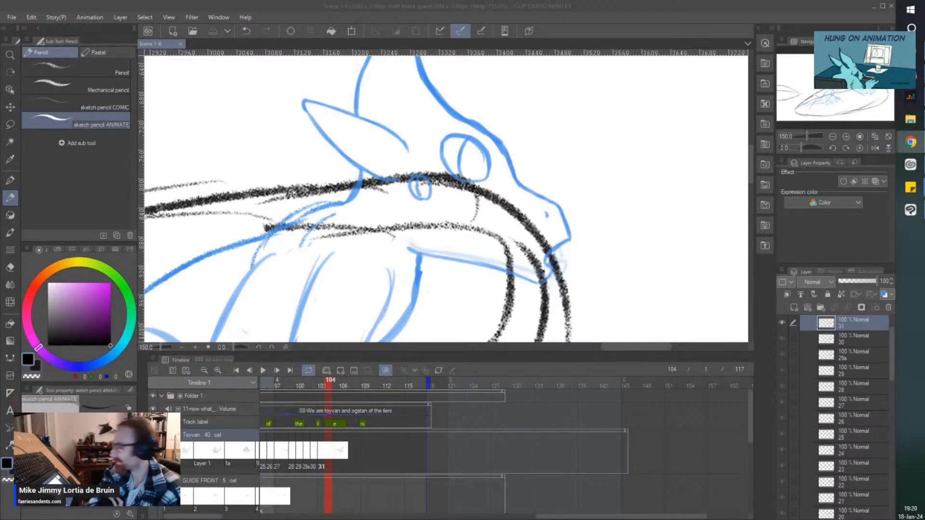
scroll(208, 267, "down", 7)
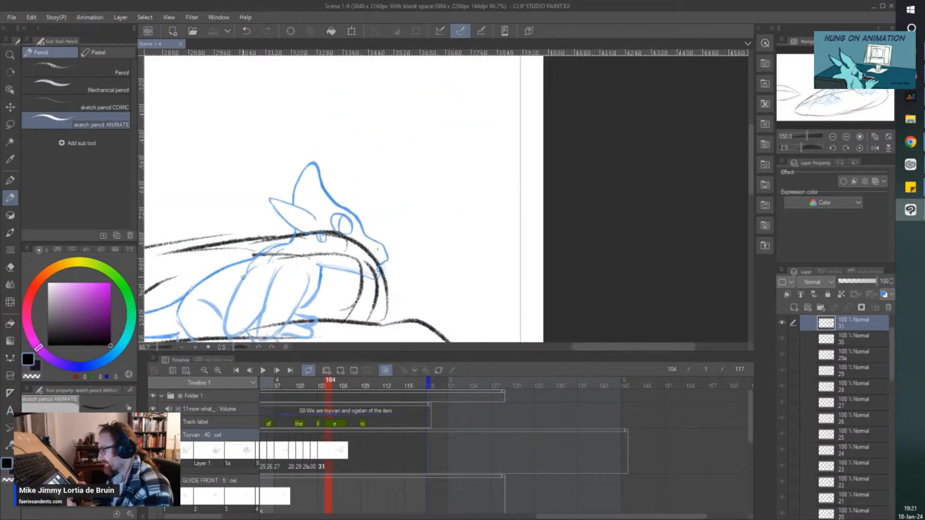
left_click_drag(208, 267, 314, 244)
left_click(262, 370)
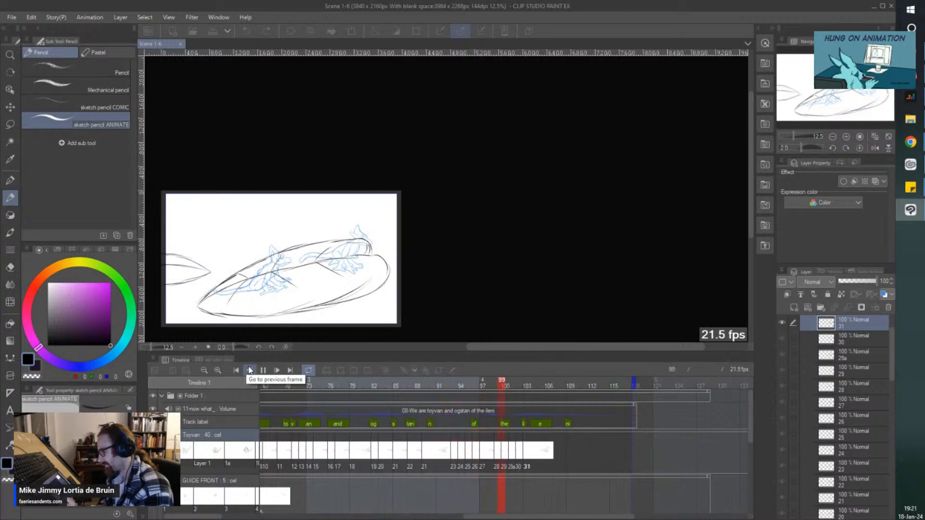
Step: Enable the transform keyframes on Folder 1 and play the scene from frame 1 to check the lip sync with the camera move
left_click(260, 383)
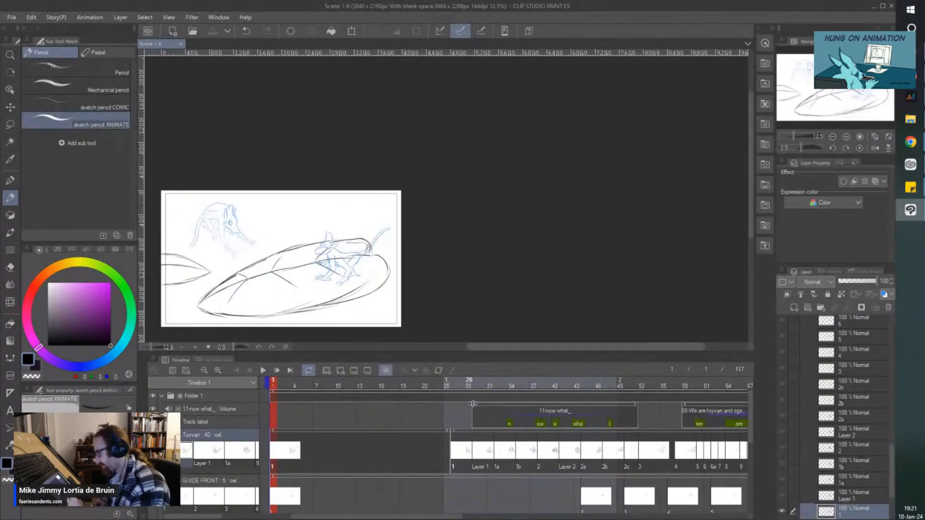
left_click(437, 371)
left_click(436, 372)
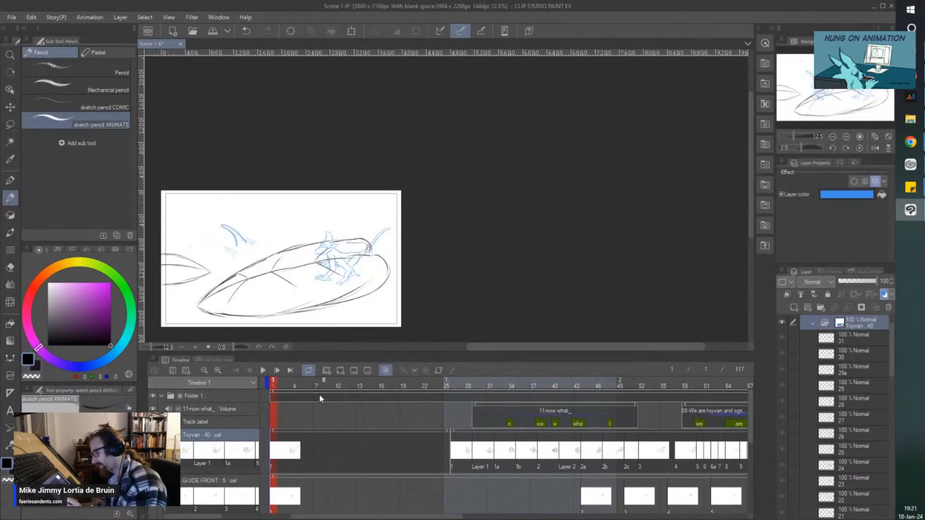
left_click(320, 398)
left_click(437, 371)
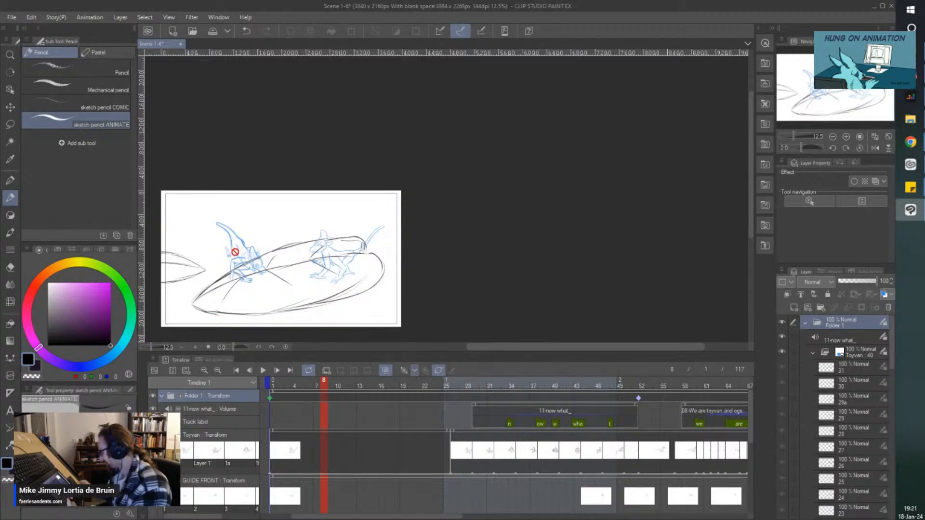
scroll(188, 271, "up", 2)
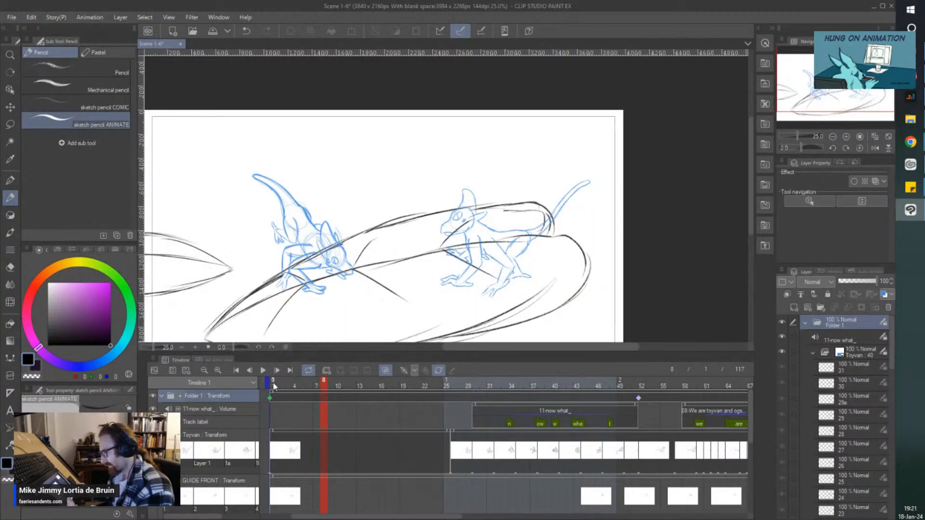
left_click(273, 385)
left_click(262, 370)
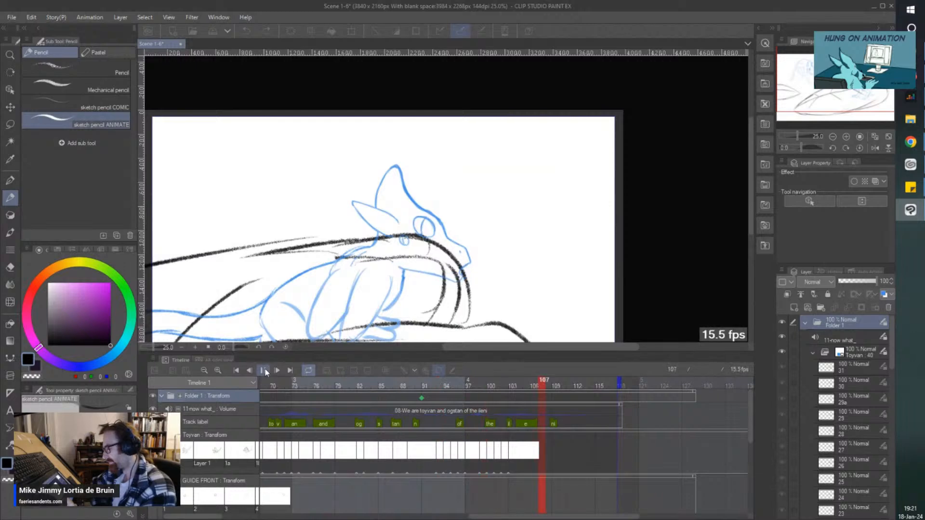
left_click(264, 371)
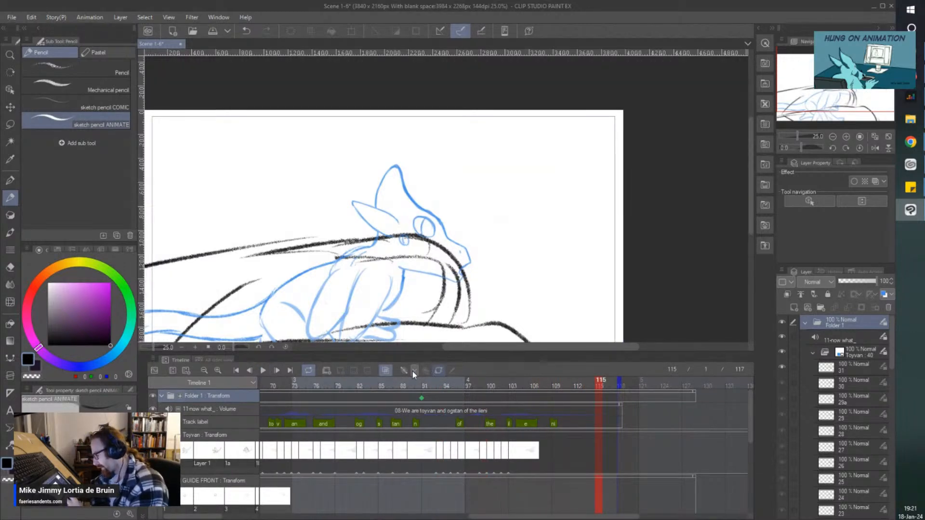
Step: Shift Toyvan's cel 31 on the timeline so that it starts at frame 104
left_click(472, 463)
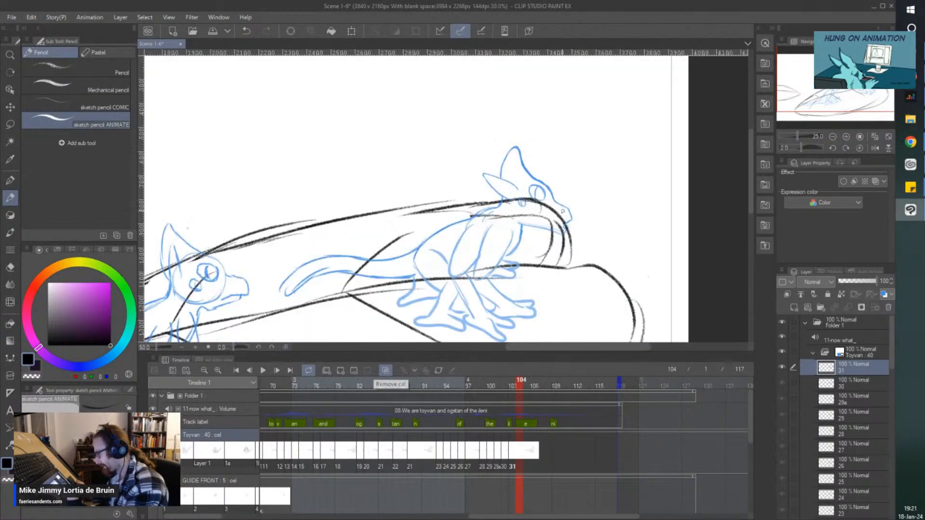
scroll(553, 226, "up", 4)
scroll(553, 226, "up", 2)
left_click(508, 455)
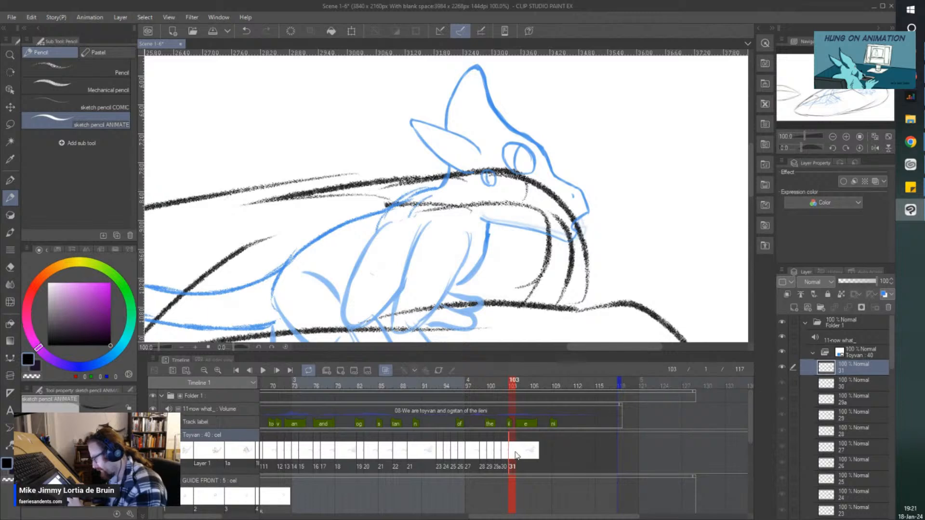
left_click(518, 454)
left_click(510, 452)
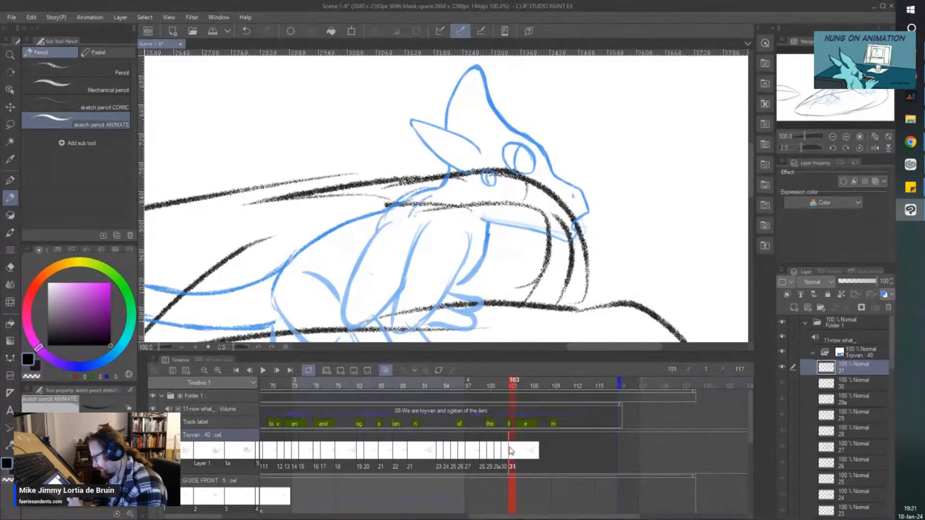
left_click(519, 454)
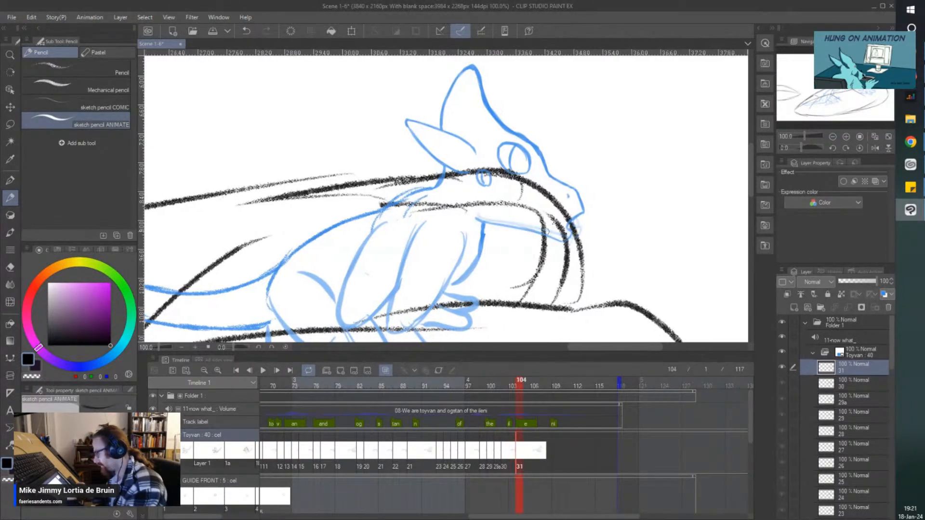
Step: Duplicate Toyvan's cel 31 as cel 32 and assign the copy to frame 106
scroll(539, 252, "up", 2)
left_click(530, 455)
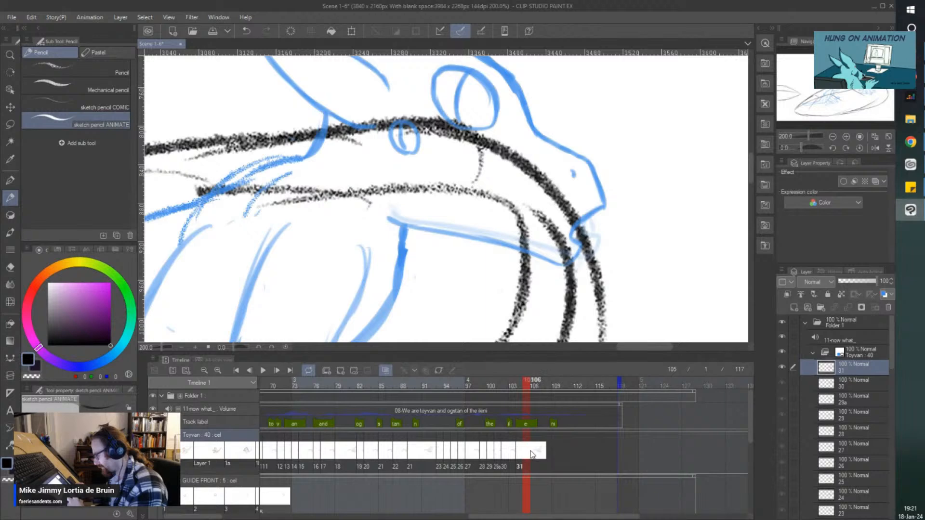
right_click(534, 453)
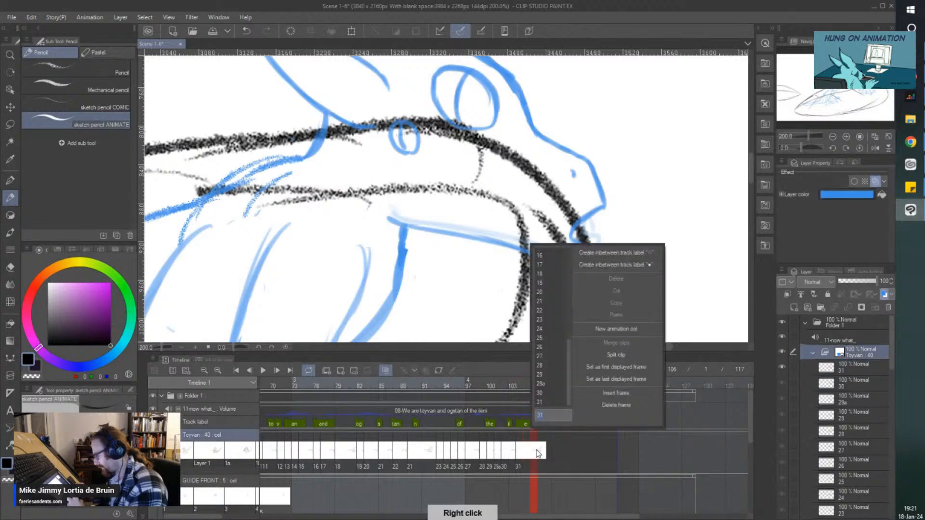
left_click(843, 373)
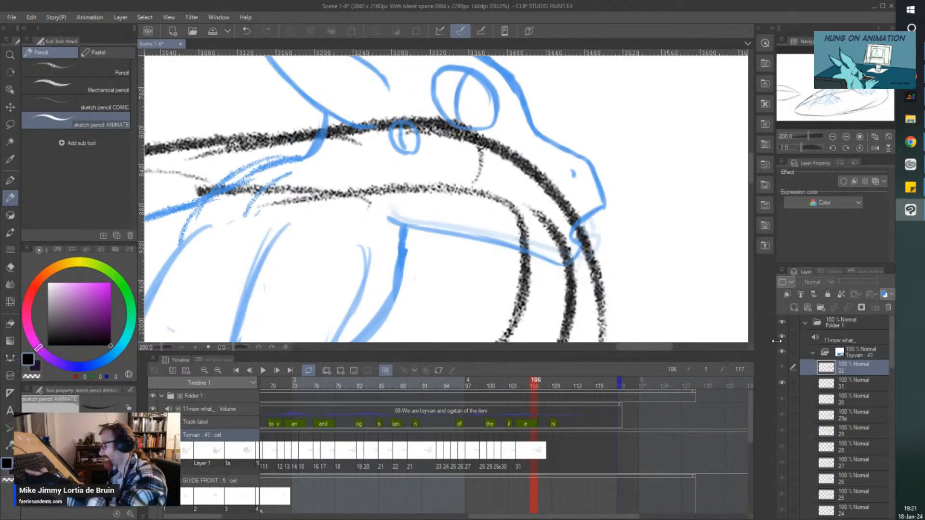
right_click(533, 452)
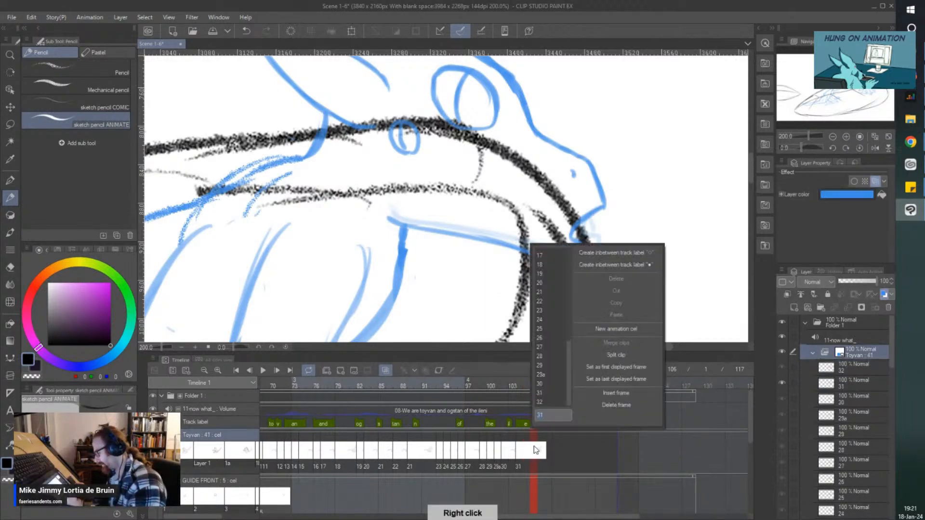
left_click(548, 401)
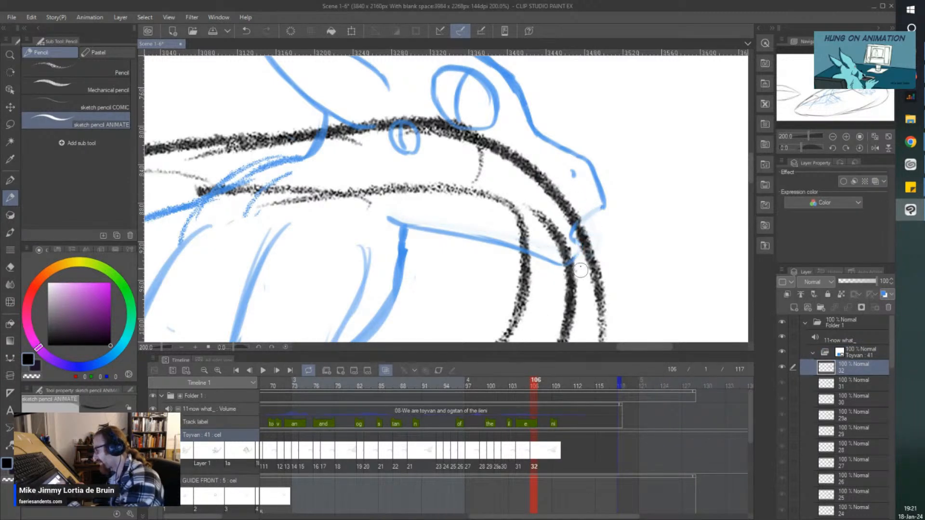
Step: Erase the lower jaw and mouth front on cel 32 and clean up the underside of the snout tip
mouse_move(580, 270)
left_mouse_down()
mouse_move(559, 250)
mouse_move(391, 222)
left_mouse_up()
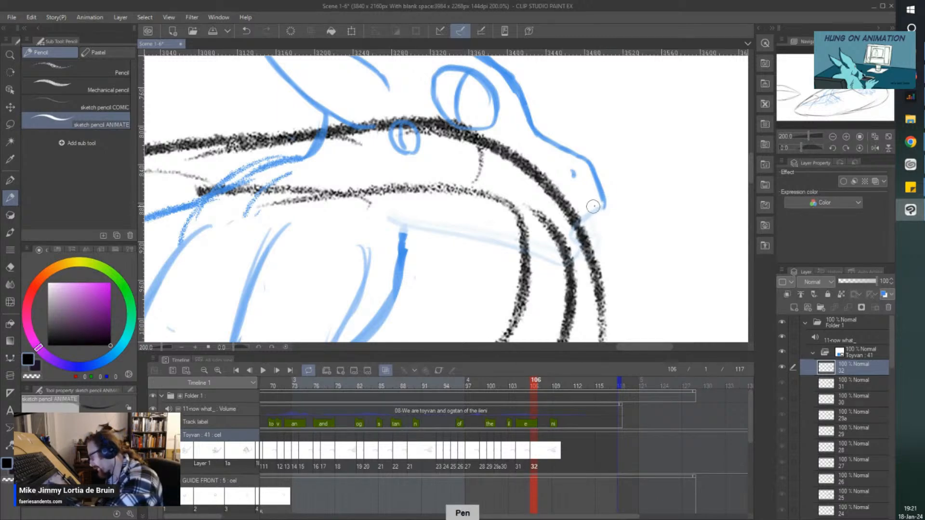
mouse_move(609, 196)
left_mouse_down()
mouse_move(592, 209)
mouse_move(605, 200)
mouse_move(602, 208)
mouse_move(600, 196)
mouse_move(586, 216)
mouse_move(542, 234)
left_mouse_up()
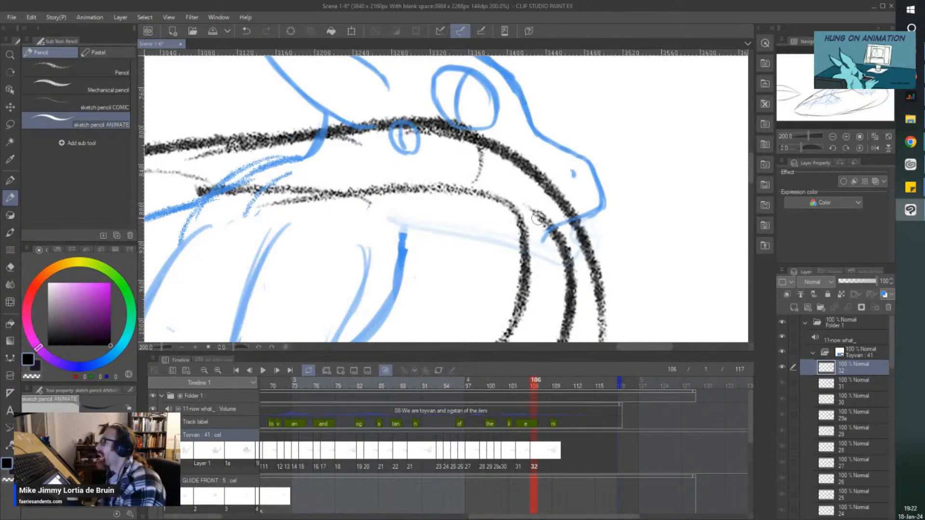
left_click_drag(544, 230, 543, 241)
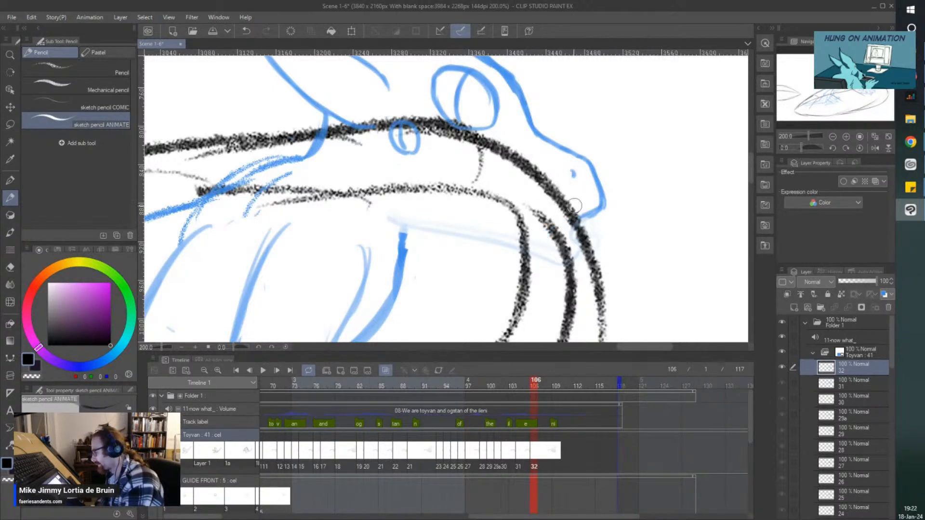
Step: Redraw cel 32's lower jaw sloping further down, add a small rounded shape inside the mouth opening, and save the scene
mouse_move(582, 218)
left_mouse_down()
mouse_move(572, 272)
mouse_move(557, 273)
mouse_move(382, 210)
left_mouse_up()
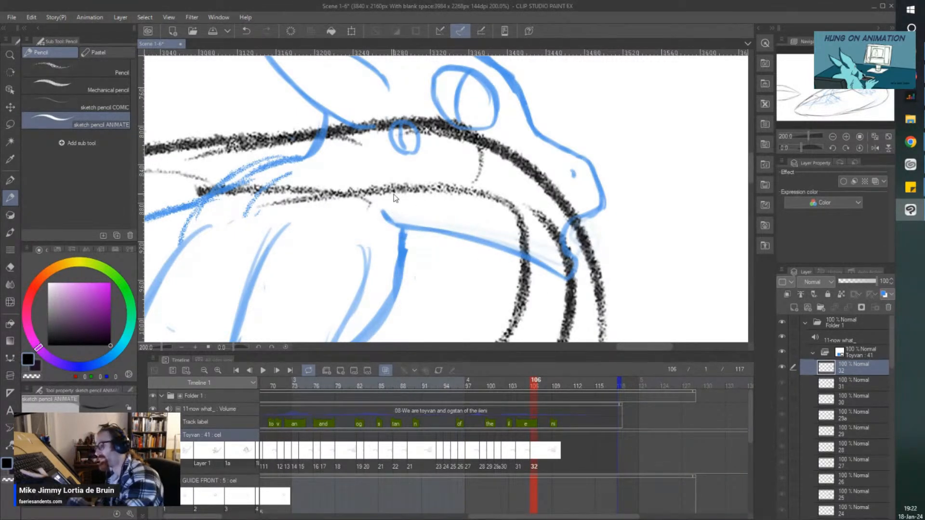
key("ctrl+s")
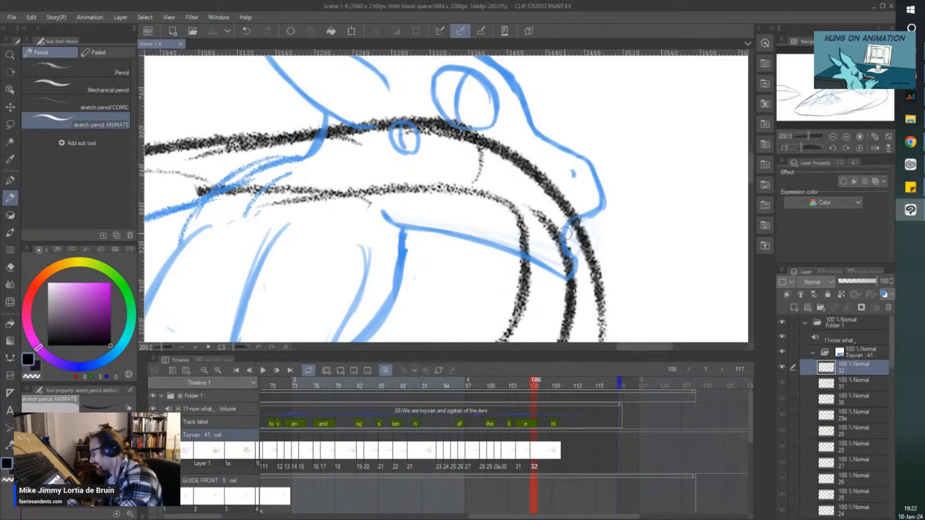
left_click_drag(565, 233, 569, 238)
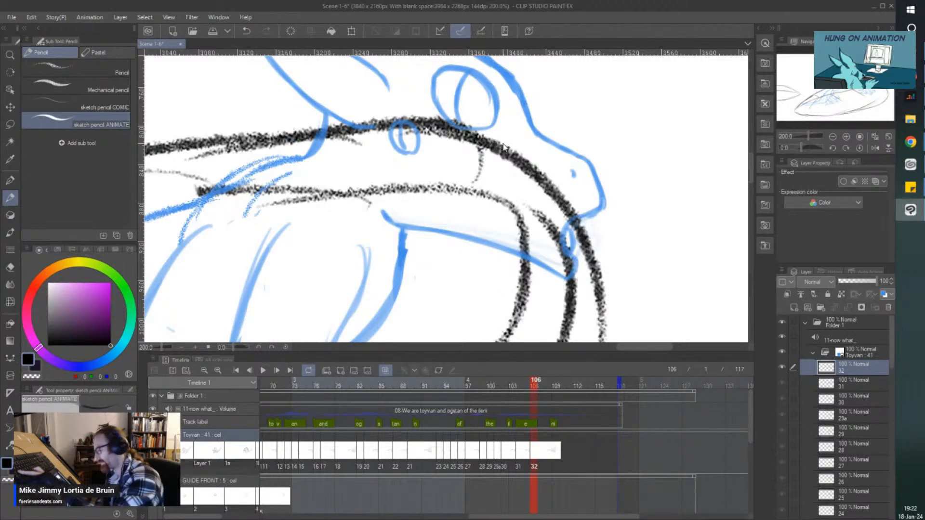
key("ctrl+s")
Step: Duplicate Toyvan's cel 32 as cel 33 and assign the copy to frame 108
left_click(540, 465)
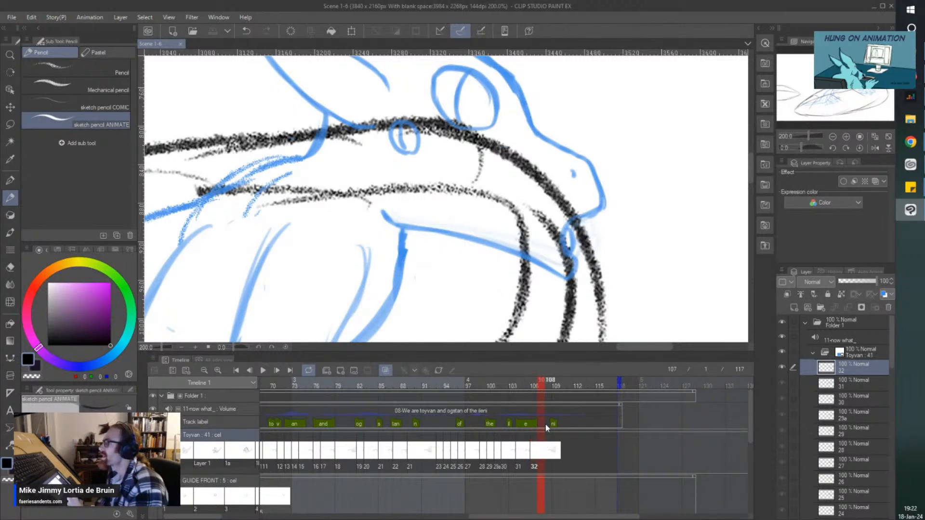
right_click(548, 457)
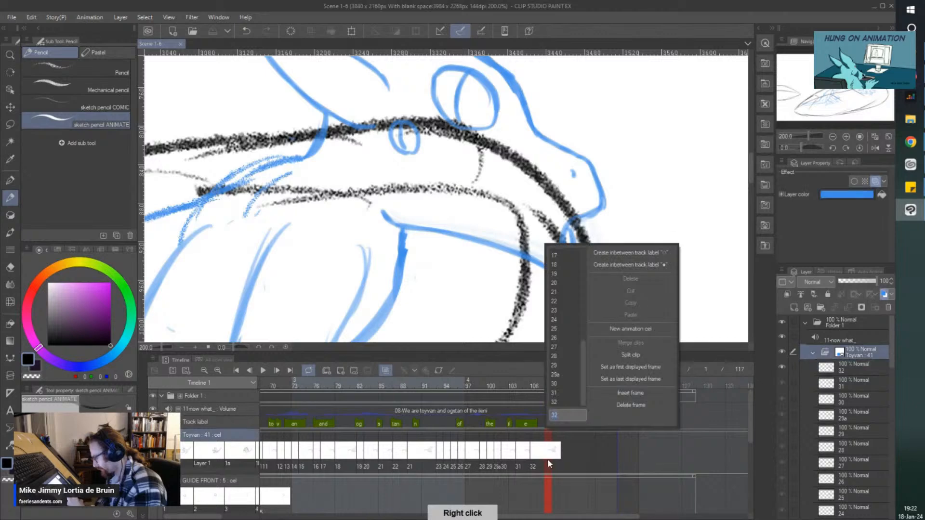
left_click(844, 369)
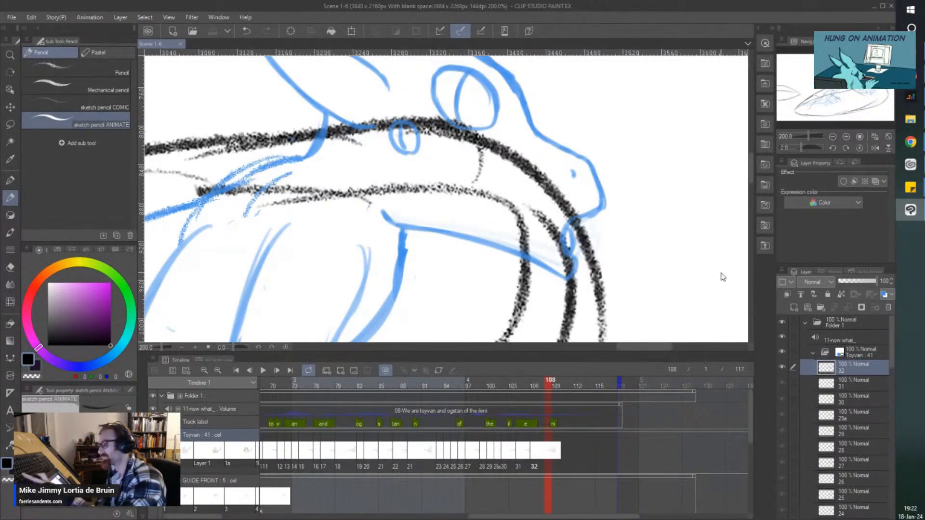
key("ctrl+v")
right_click(552, 443)
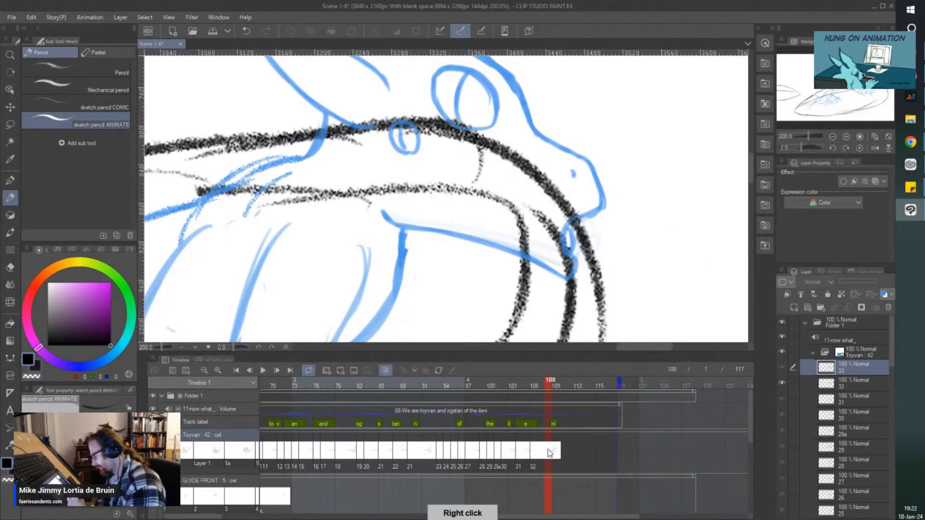
left_click(549, 401)
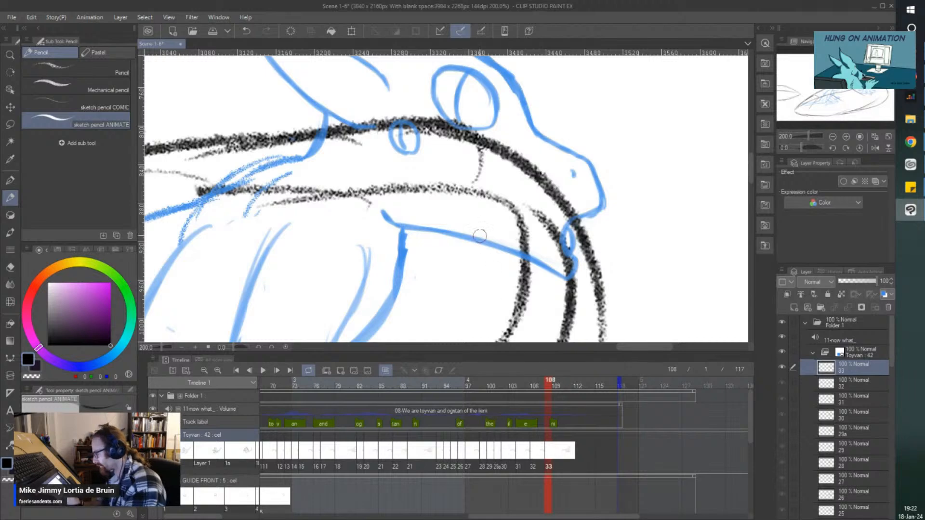
Step: Erase the lower jaw on cel 33 and redraw it nearly horizontal, with the mouth almost closed
key("e")
mouse_move(377, 208)
left_mouse_down()
mouse_move(429, 230)
mouse_move(413, 218)
mouse_move(420, 230)
mouse_move(405, 242)
mouse_move(391, 231)
mouse_move(427, 245)
mouse_move(502, 244)
mouse_move(548, 223)
left_mouse_up()
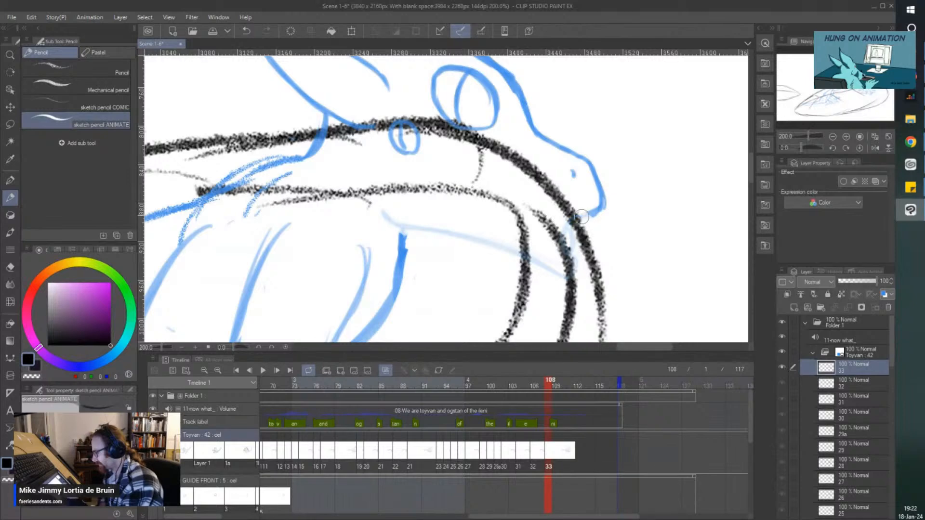
key("p")
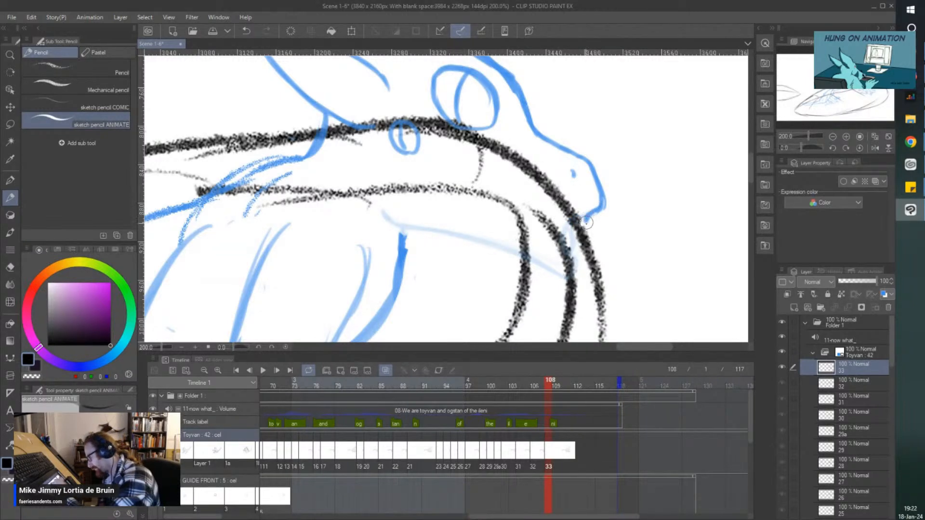
mouse_move(592, 225)
left_mouse_down()
mouse_move(590, 243)
mouse_move(423, 231)
mouse_move(386, 217)
left_mouse_up()
Step: Erase the front of the mouth on cel 33 and redraw it slightly further back with a small gap beneath the snout
key("e")
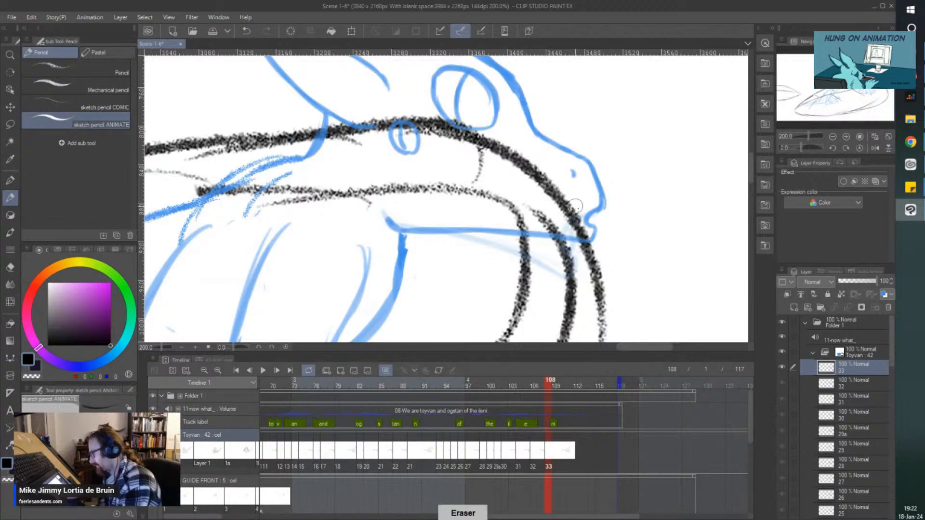
mouse_move(575, 206)
left_mouse_down()
mouse_move(591, 227)
mouse_move(598, 207)
mouse_move(590, 203)
mouse_move(602, 206)
mouse_move(578, 222)
mouse_move(601, 209)
mouse_move(568, 204)
mouse_move(561, 218)
mouse_move(578, 236)
left_mouse_up()
key("p")
key("e")
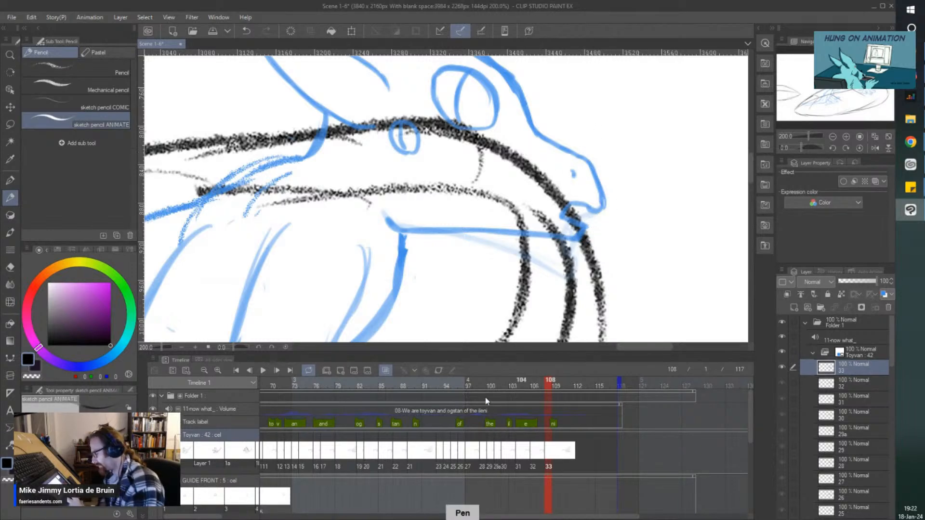
Step: Play the timeline from about frame 91 to check the new mouth poses, and bring the end of the line into view
left_click(424, 383)
left_click(262, 370)
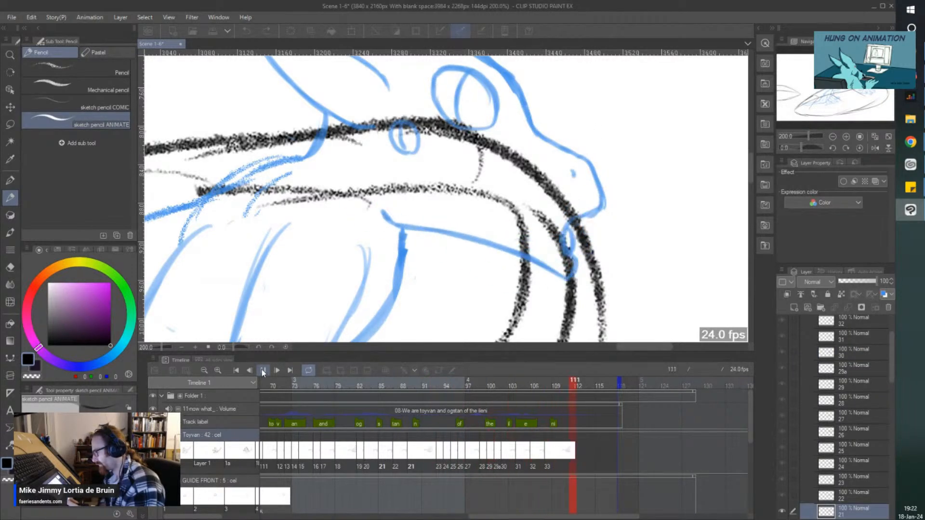
left_click_drag(399, 517, 571, 515)
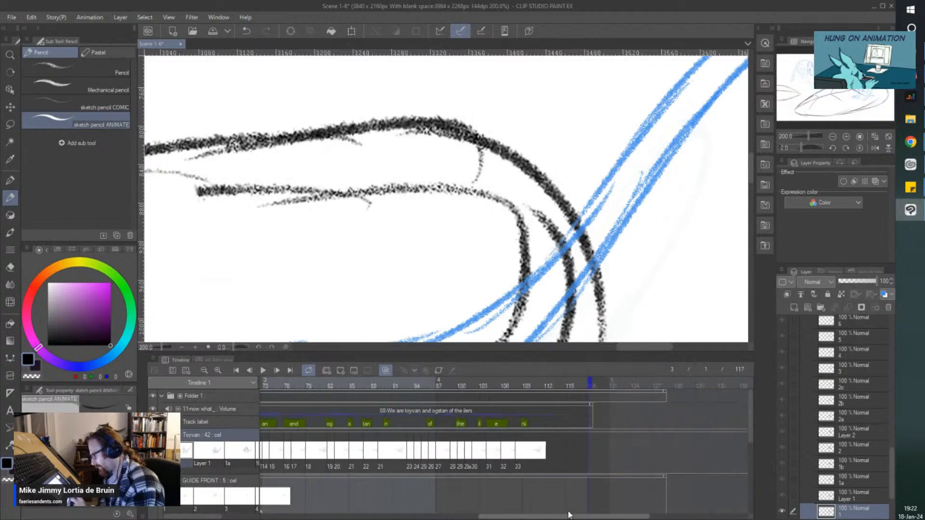
Step: Duplicate Toyvan's cel 33 as cel 34
left_click(526, 458)
right_click(524, 457)
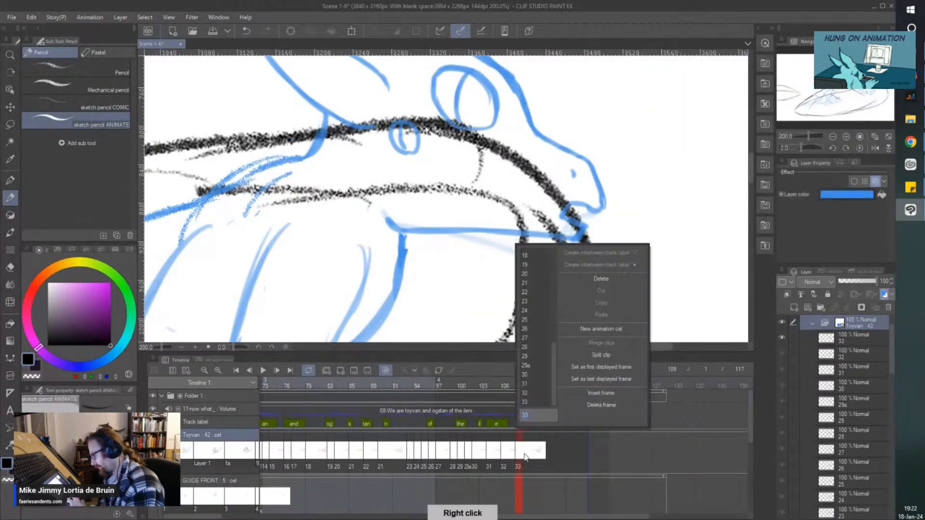
left_click(524, 454)
left_click(527, 453)
right_click(529, 454)
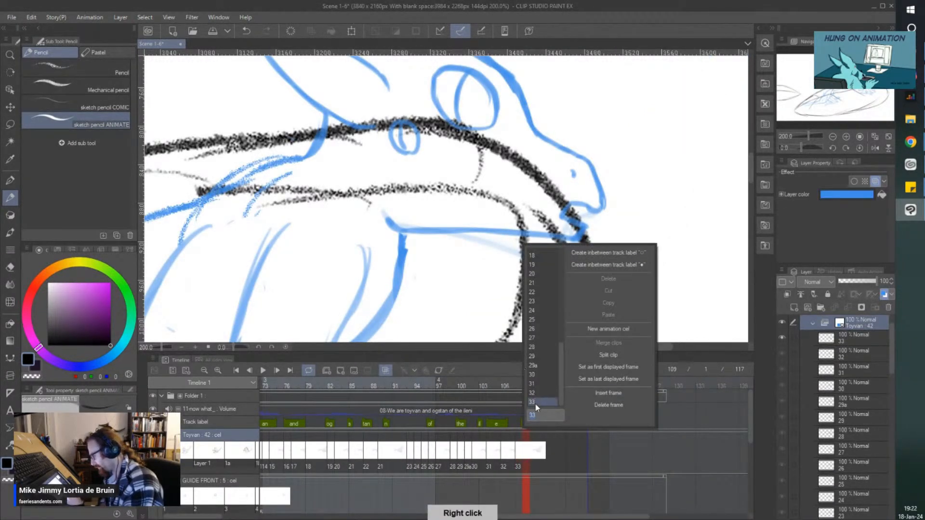
left_click(532, 402)
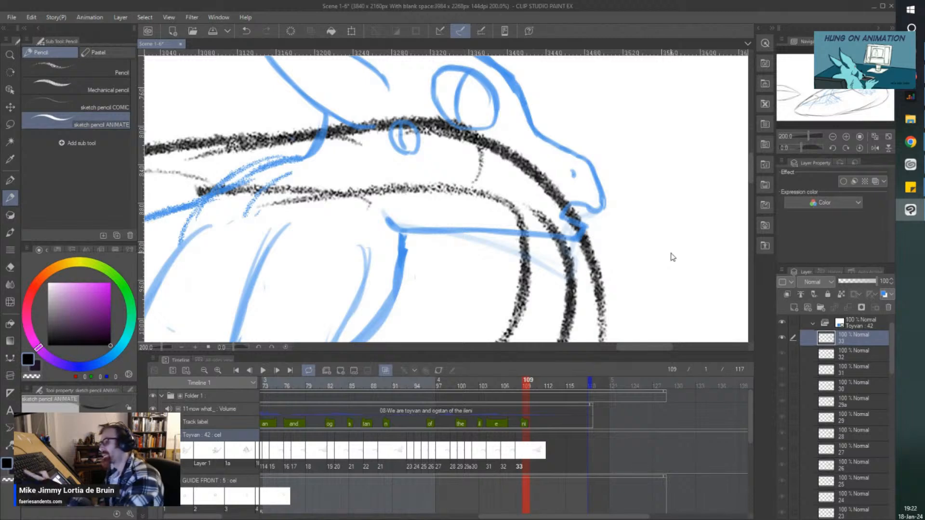
key("ctrl+shift+n")
left_click(538, 455)
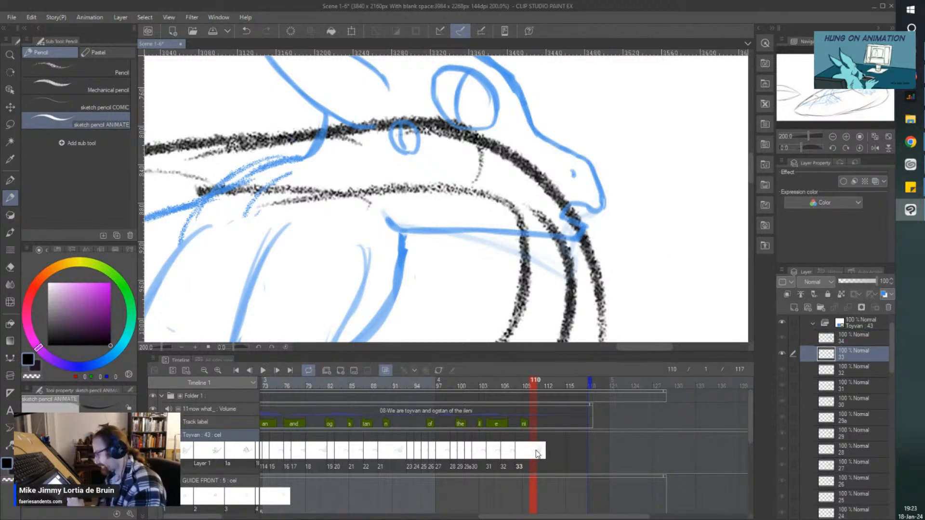
right_click(537, 454)
left_click(612, 329)
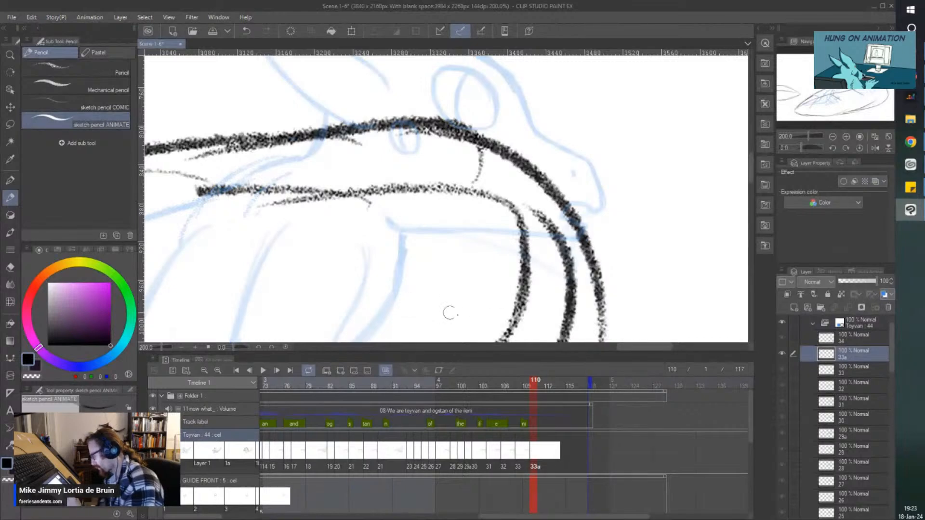
key("ctrl+z")
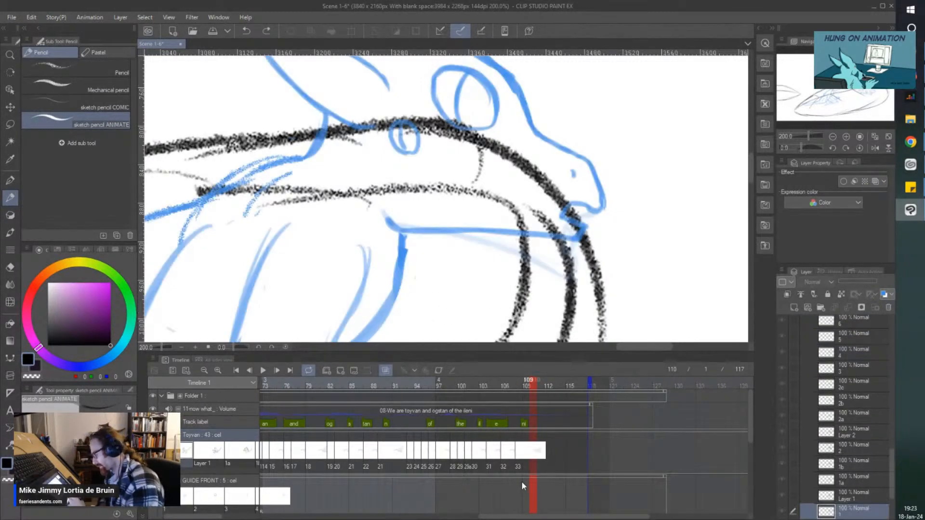
Step: Assign Toyvan's cel 34 to frame 110
right_click(536, 398)
key("Escape")
key("shift+alt+n")
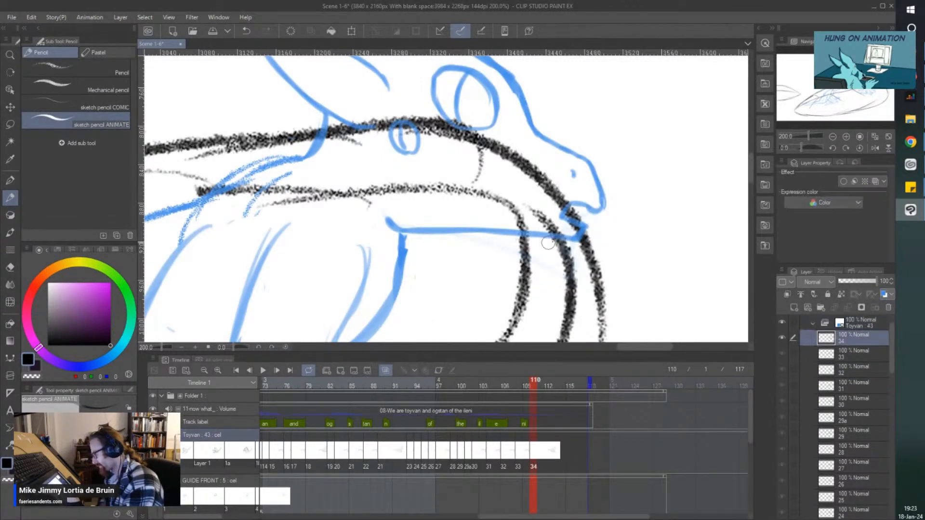
Step: Erase the lower jaw and mouth front on cel 34, redraw them slightly lower and further back, and save the file
mouse_move(573, 214)
left_mouse_down()
mouse_move(585, 241)
mouse_move(585, 220)
mouse_move(520, 215)
mouse_move(405, 226)
mouse_move(418, 229)
left_mouse_up()
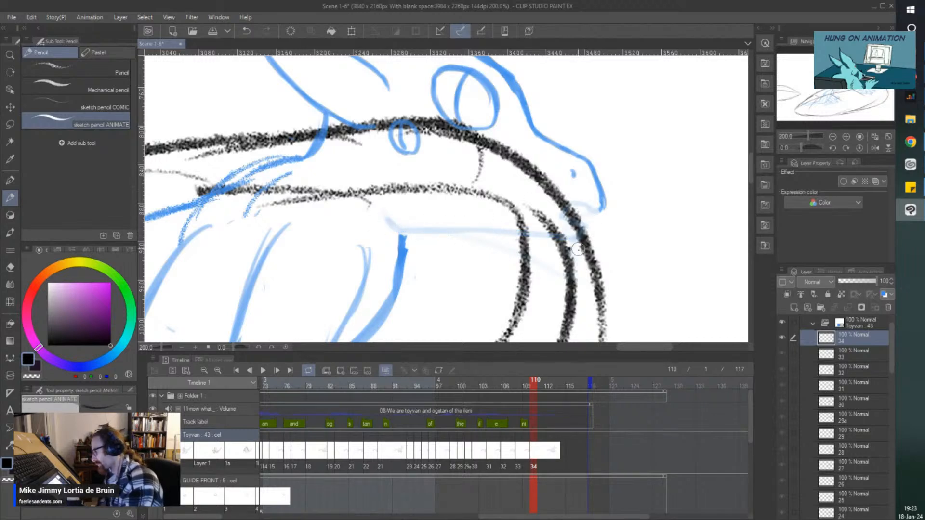
mouse_move(602, 207)
left_mouse_down()
mouse_move(568, 222)
mouse_move(576, 243)
mouse_move(561, 255)
mouse_move(385, 220)
left_mouse_up()
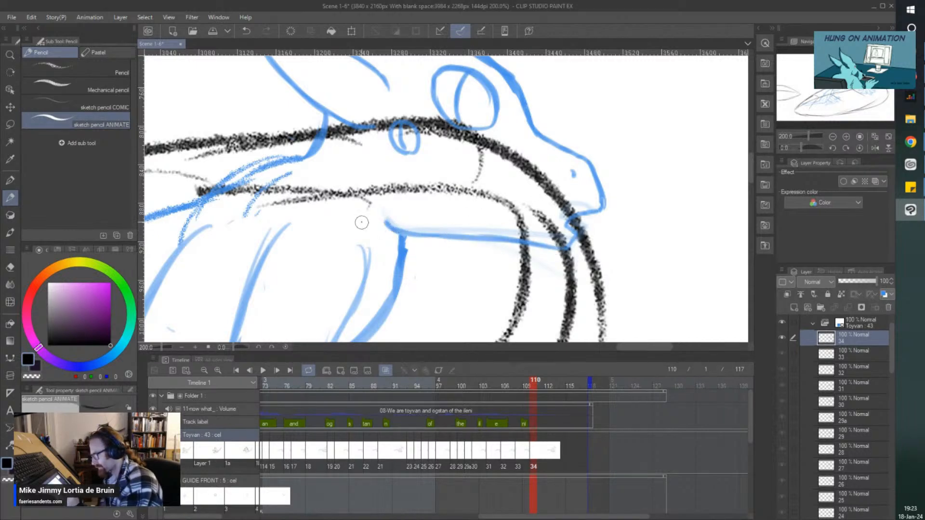
key("ctrl+s")
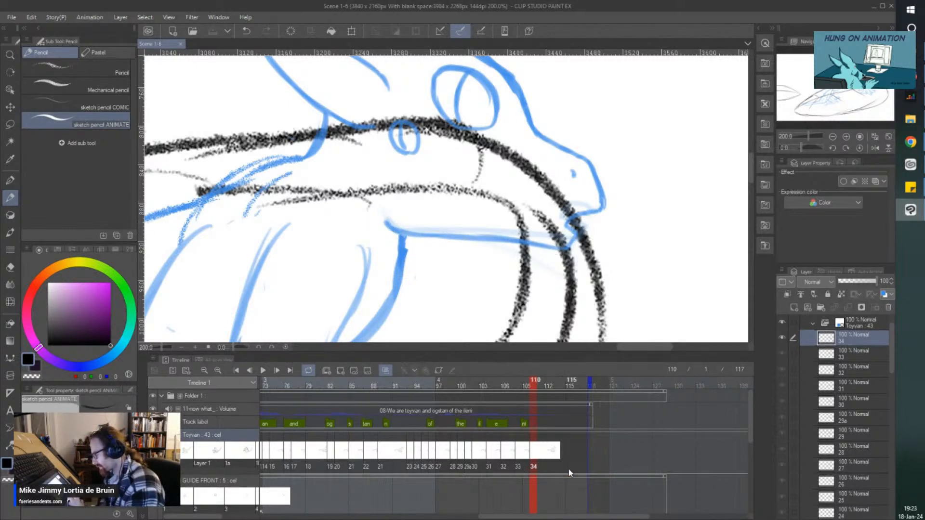
Step: Play back the end of the dialogue with both characters in view to check Toyvan's finished mouth poses
left_click(268, 387)
left_click(263, 370)
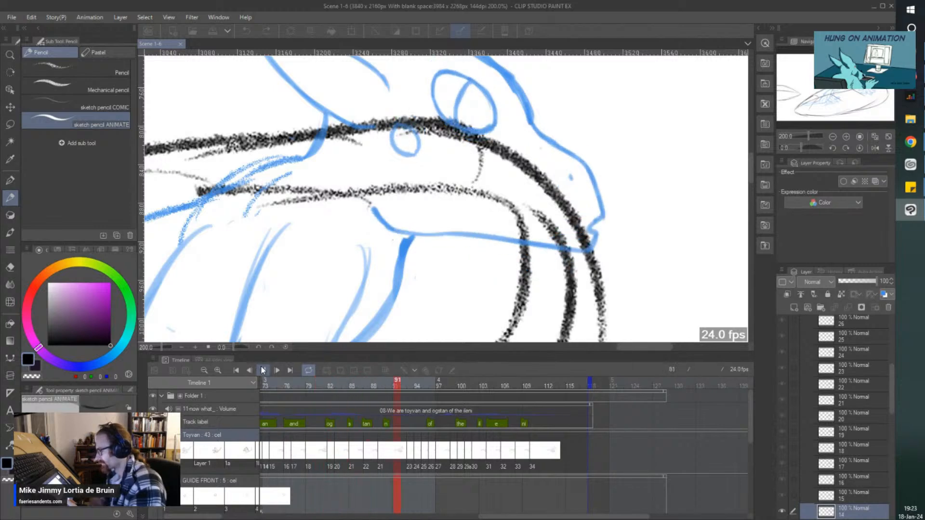
scroll(250, 274, "down", 5)
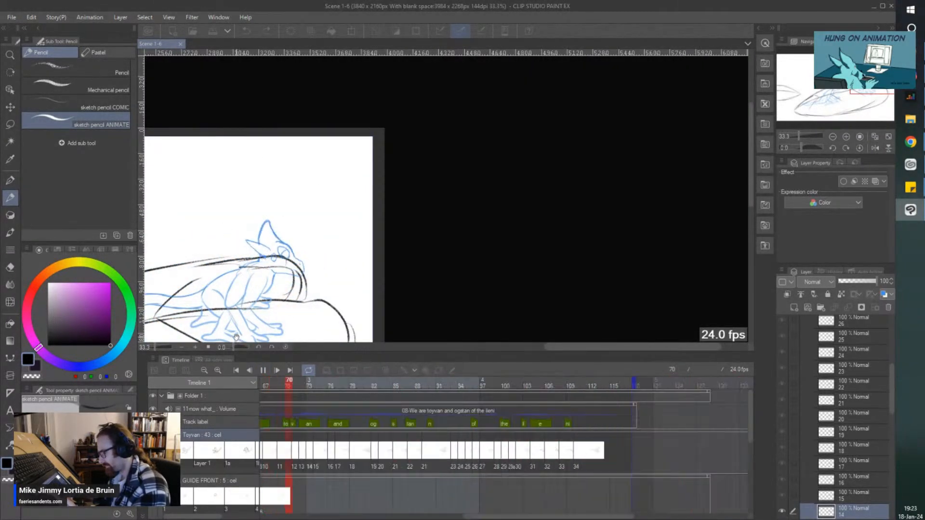
left_click_drag(751, 199, 751, 221)
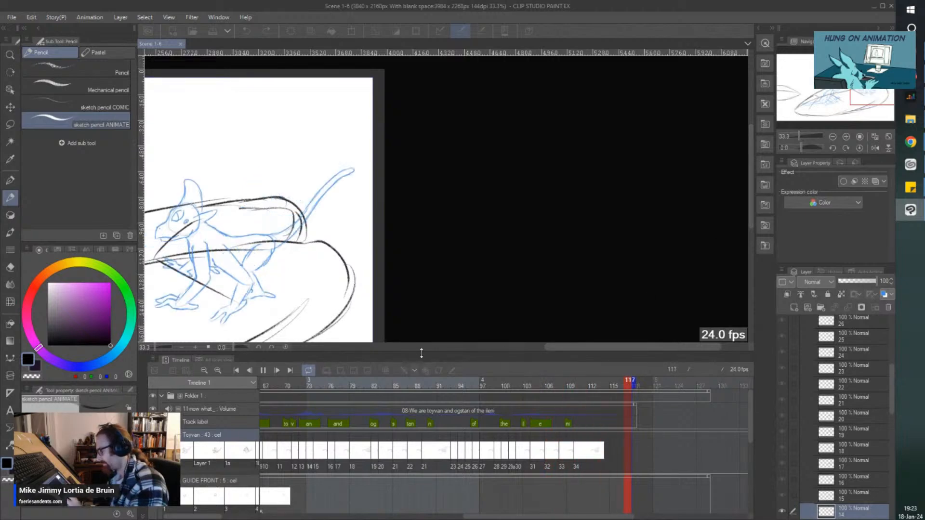
left_click_drag(568, 347, 475, 346)
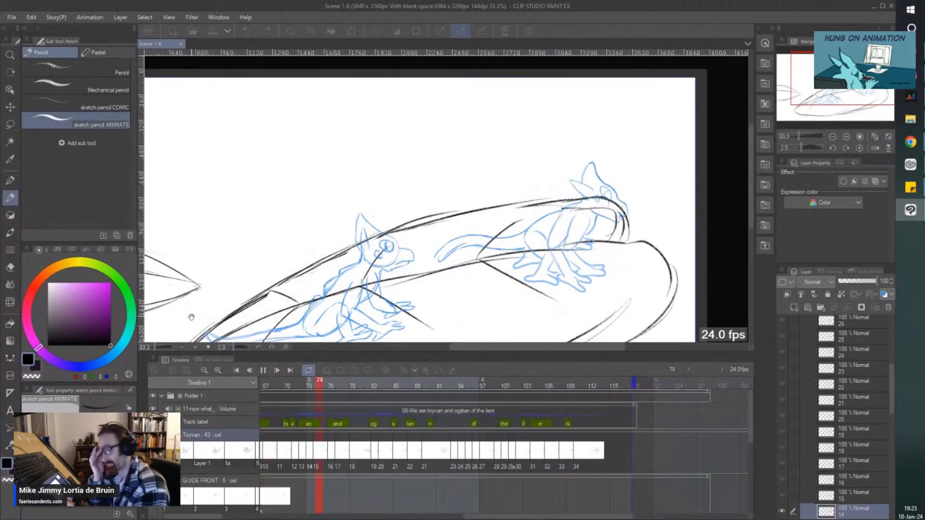
left_click(263, 370)
Step: Play the whole scene from the first frame to check both dialogue lines against the animation
scroll(753, 231, "down", 3)
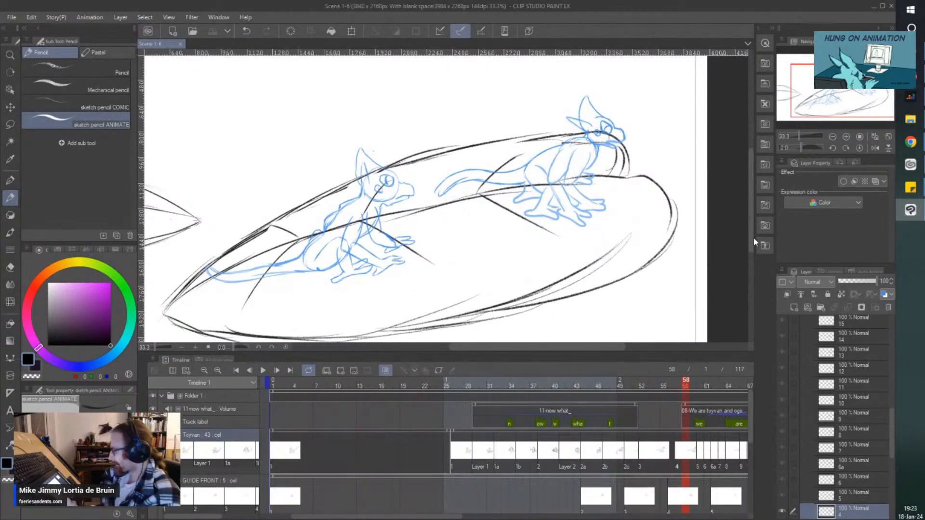
left_click_drag(385, 516, 353, 517)
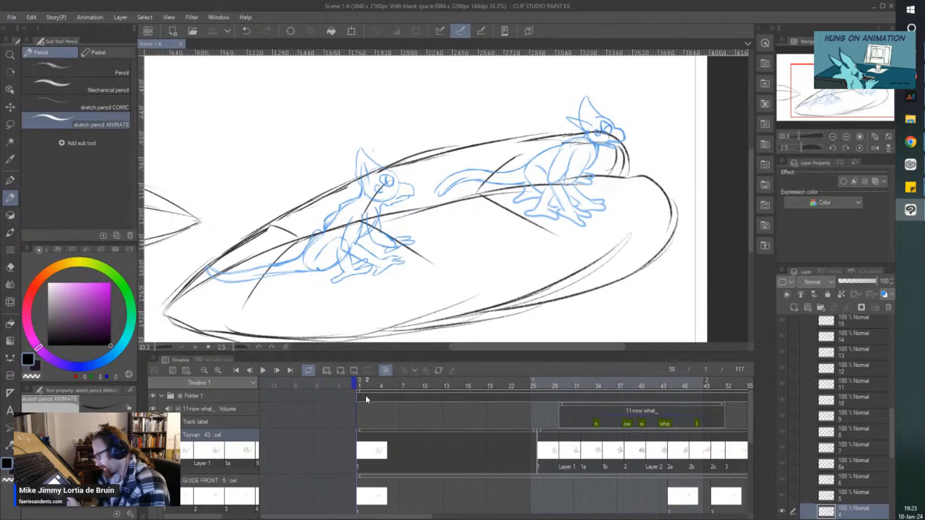
left_click(359, 383)
left_click(263, 371)
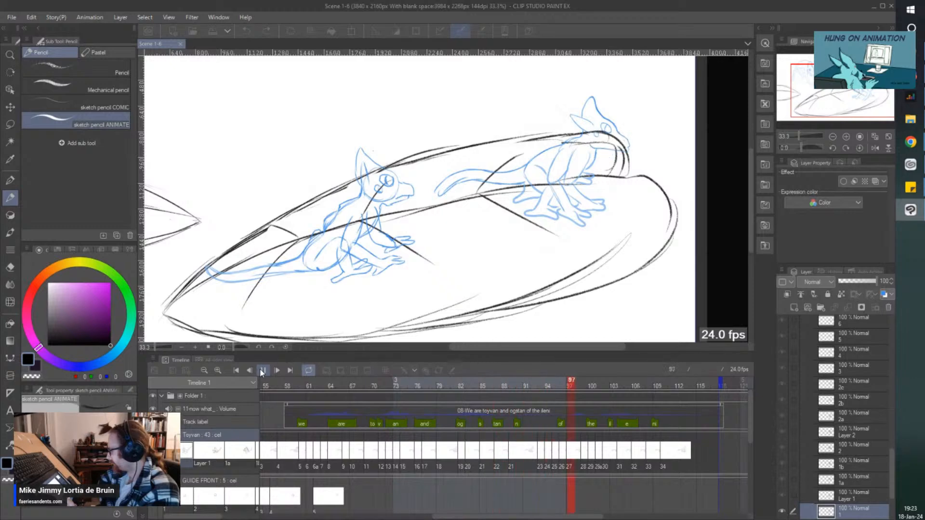
left_click(263, 370)
Step: Collapse Toyvan's list of cels and delete the GUIDE HIND animation folder
left_click_drag(891, 339, 890, 318)
left_click(813, 353)
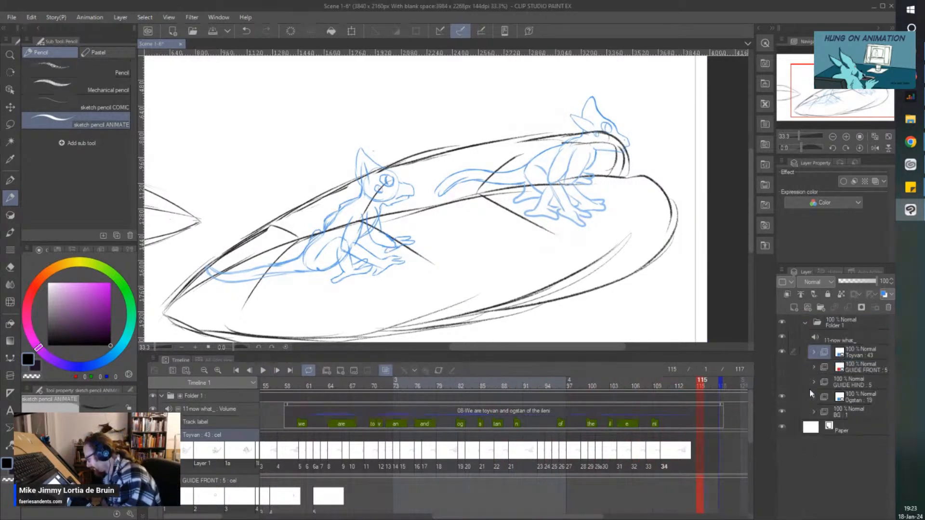
left_click(854, 397)
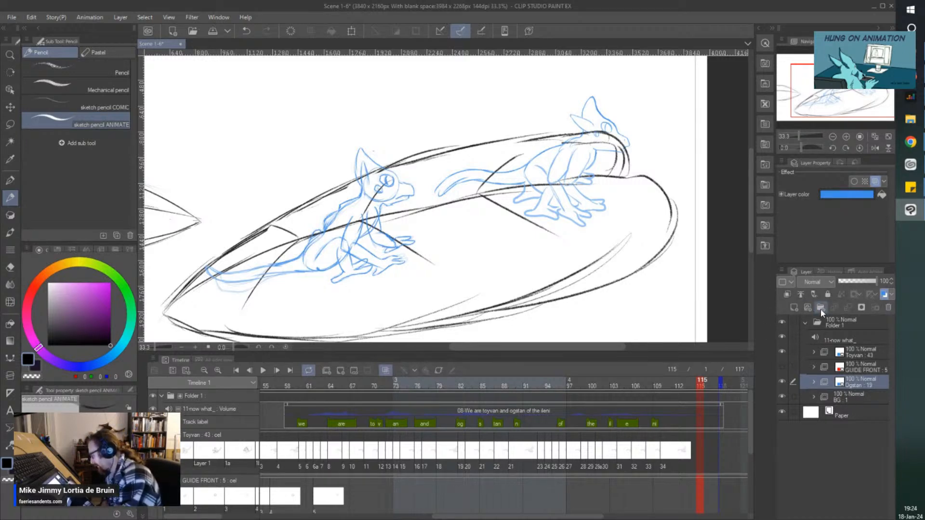
Step: Group the Ogstan animation folder inside a new layer folder named OGSTAN
left_click(820, 309)
double_click(855, 381)
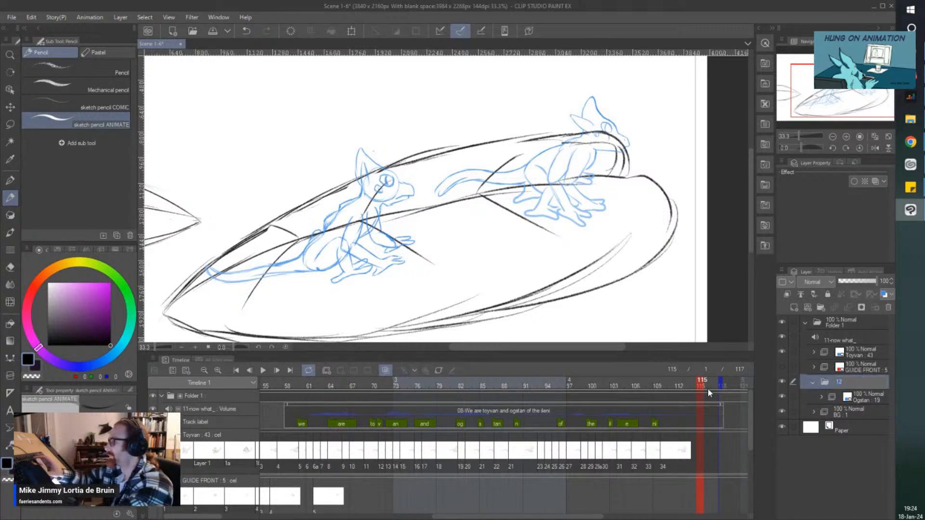
type("OGSTAN")
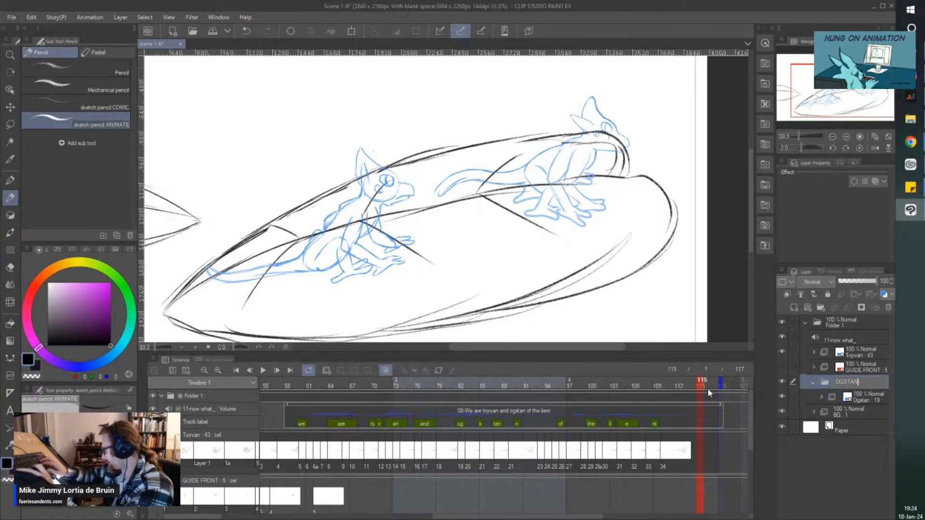
key("Return")
Step: Group the Toyvan animation folder inside a new layer folder named TOYVAN
left_click(855, 354)
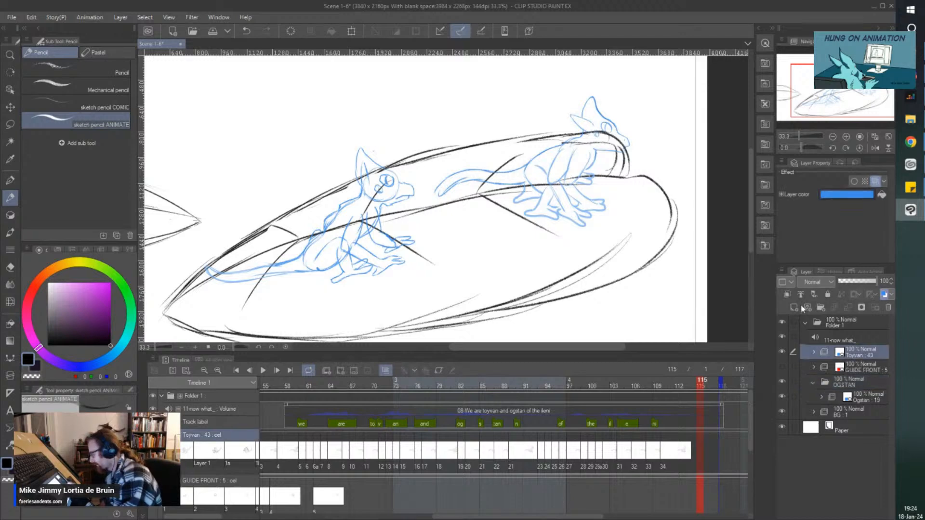
left_click(821, 310)
left_click_drag(848, 367, 840, 356)
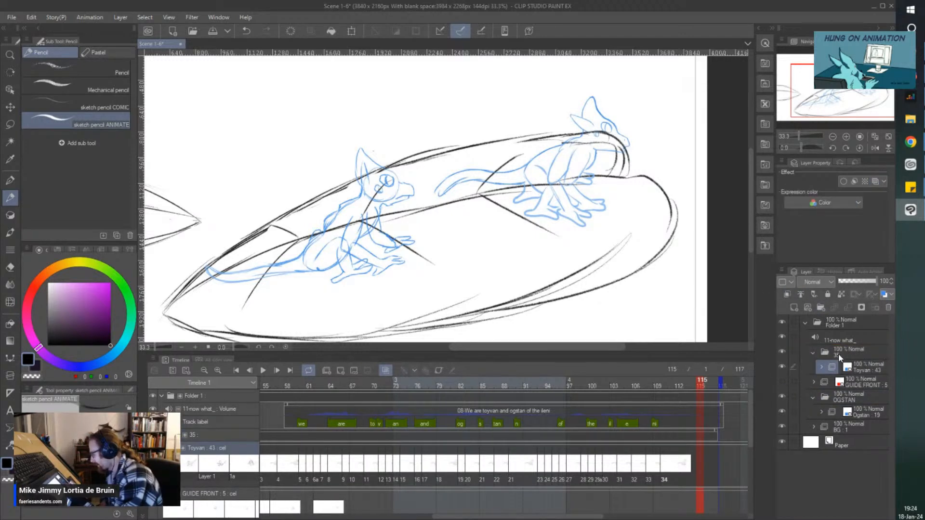
double_click(834, 354)
type("TOYVAN")
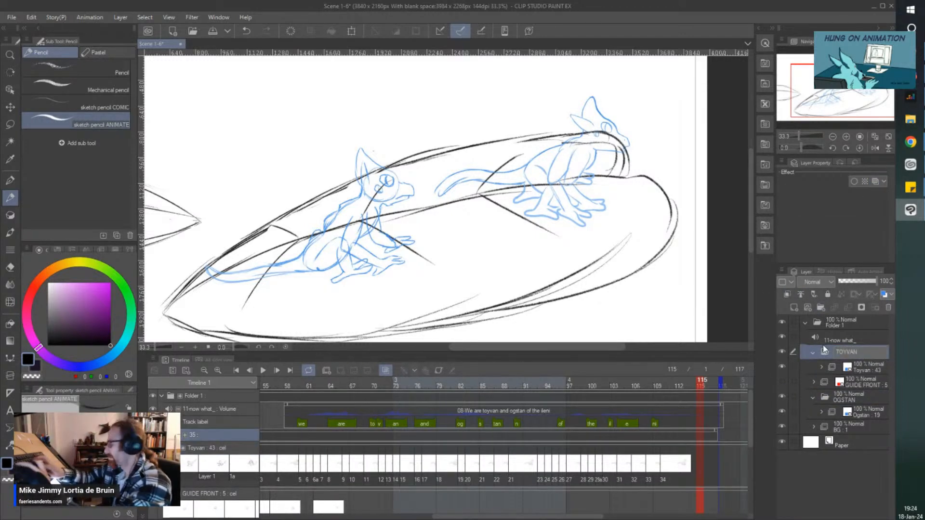
key("Return")
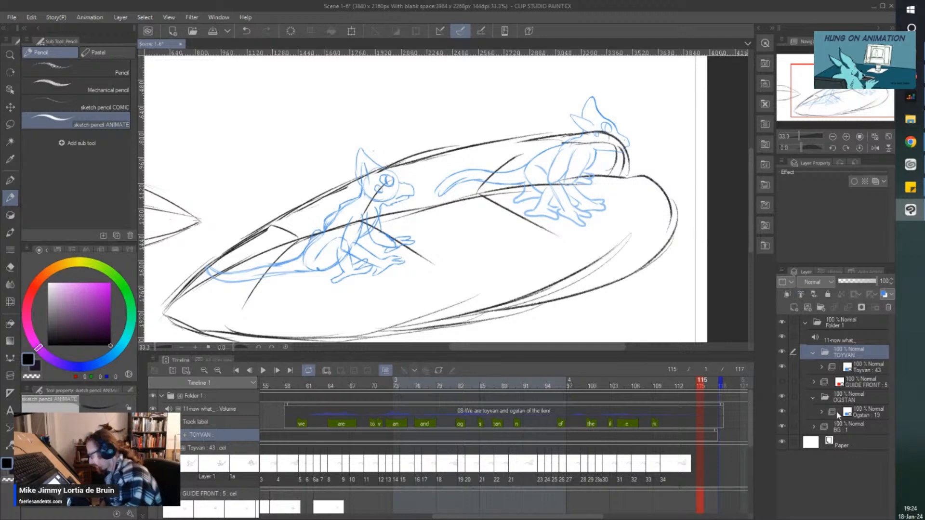
Step: Delete the GUIDE FRONT animation folder
left_click(852, 384)
left_click(888, 307)
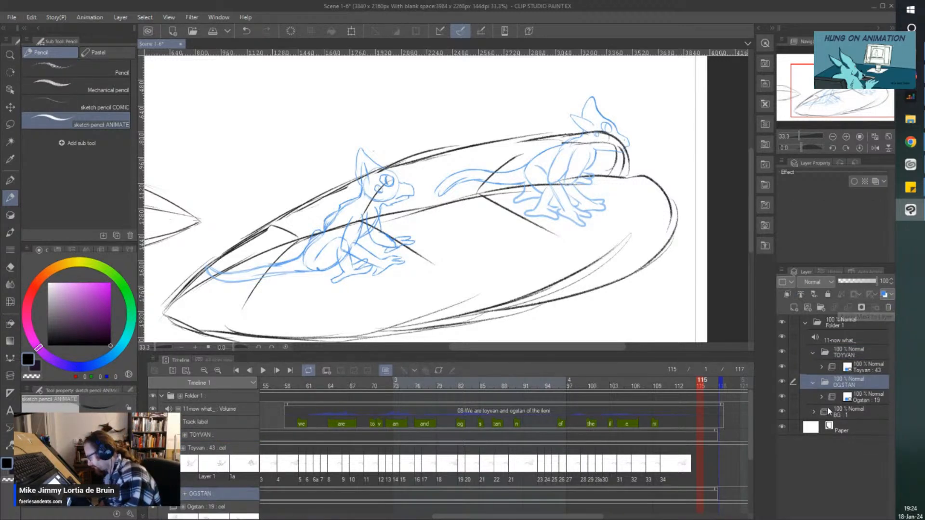
left_click(814, 381)
left_click(813, 382)
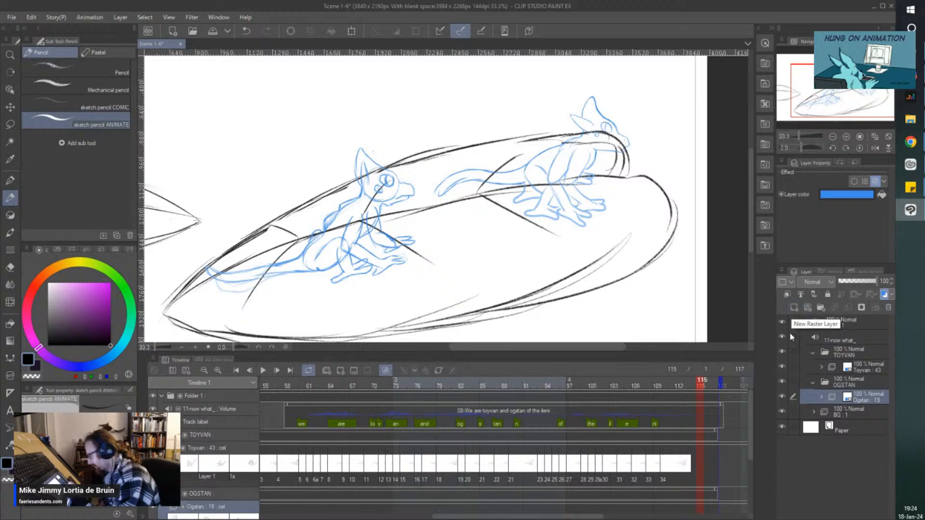
left_click(326, 370)
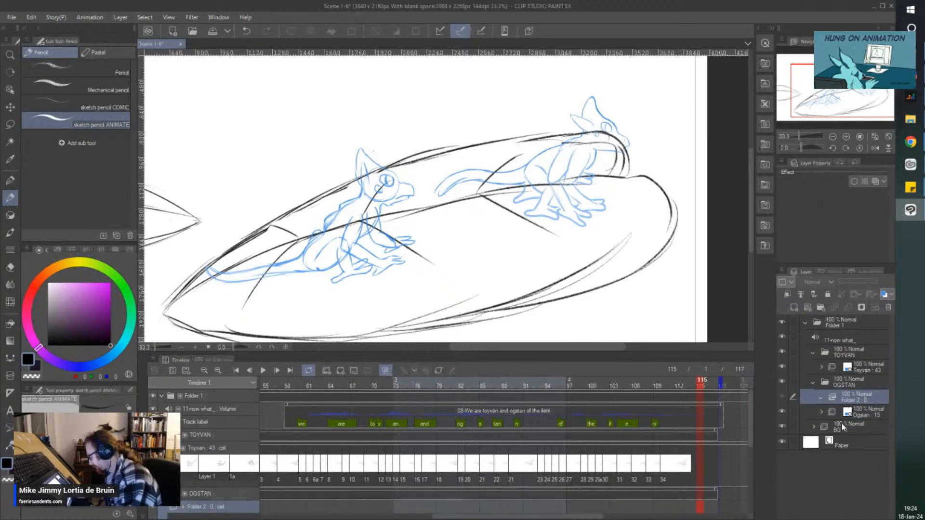
left_click(864, 414)
double_click(851, 399)
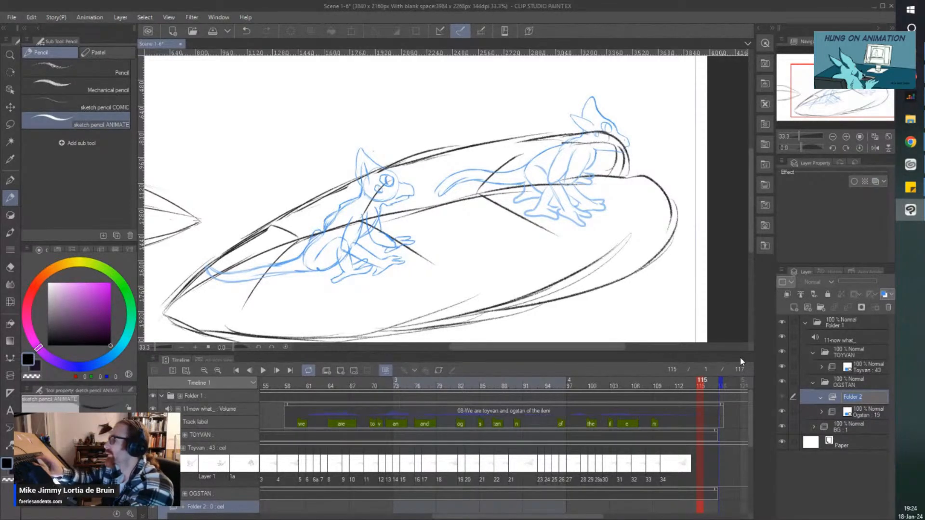
type("inks")
key("Return")
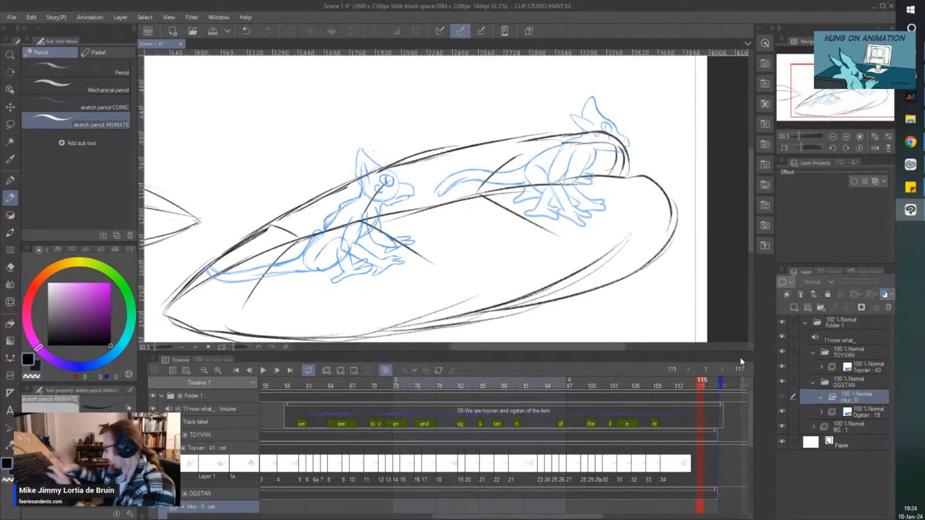
left_click(860, 412)
left_click(860, 397)
left_click(888, 308)
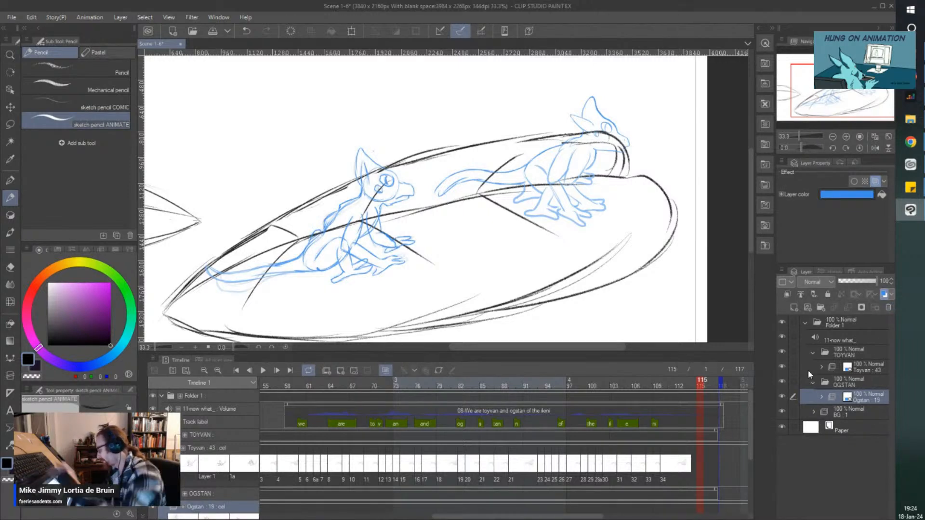
Step: Duplicate the Ogstan animation folder, rename the copy inks, and turn off its layer color
key("ctrl+c")
key("ctrl+v")
double_click(863, 399)
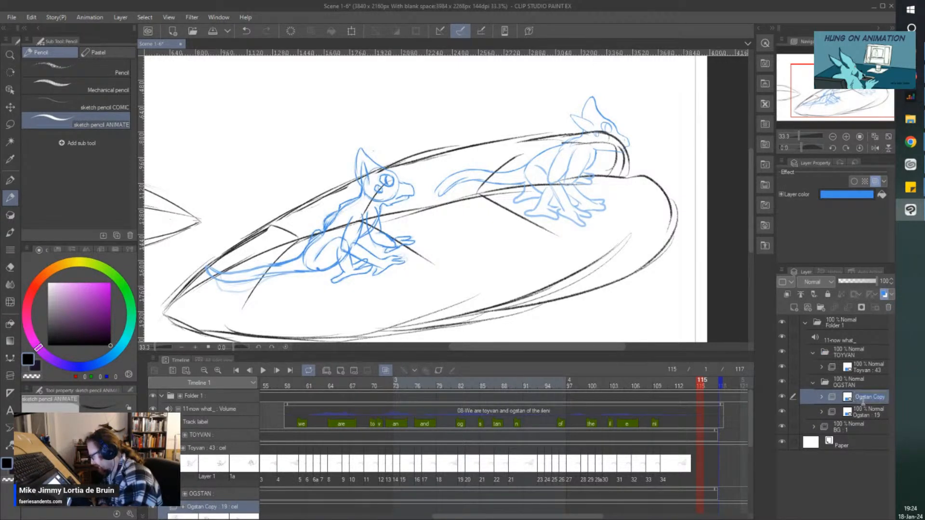
type("inks")
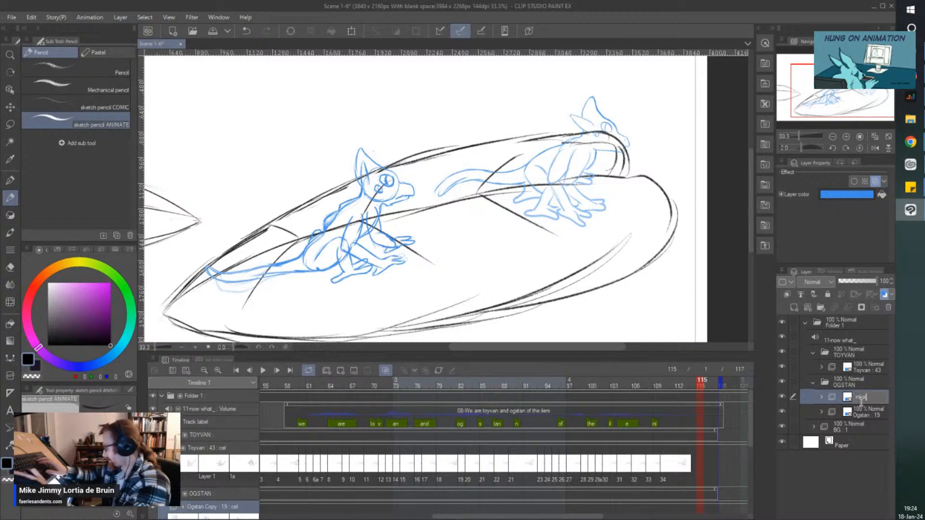
key("Return")
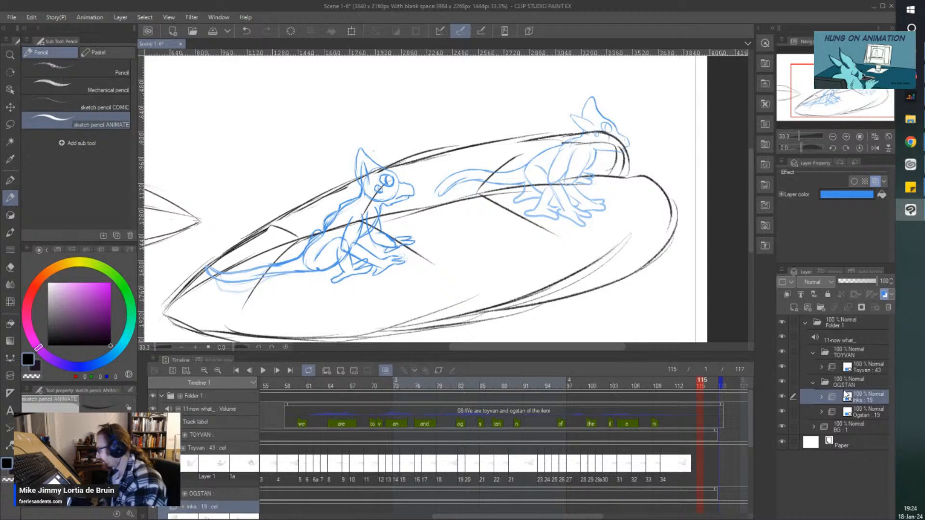
left_click(884, 295)
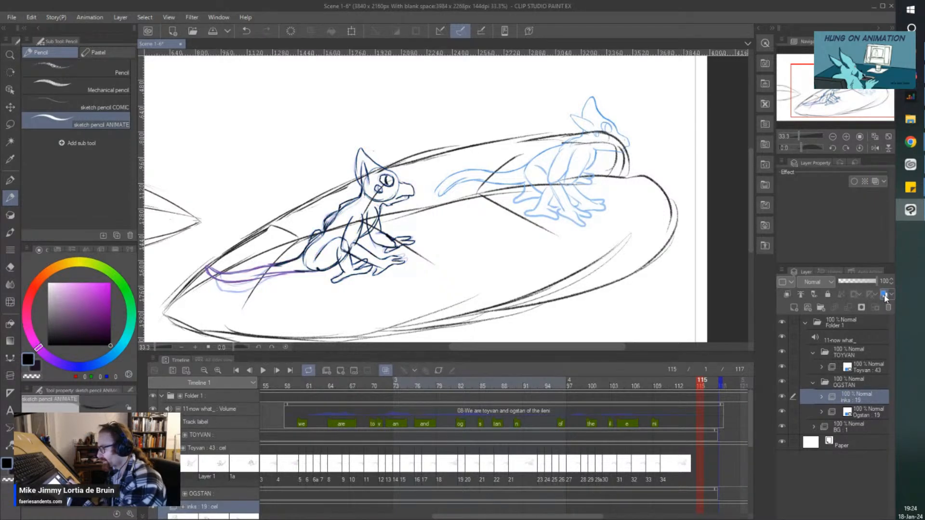
Step: Delete all the duplicated cels inside the inks folder in the OGSTAN group, leaving its layer color off
left_click(885, 295)
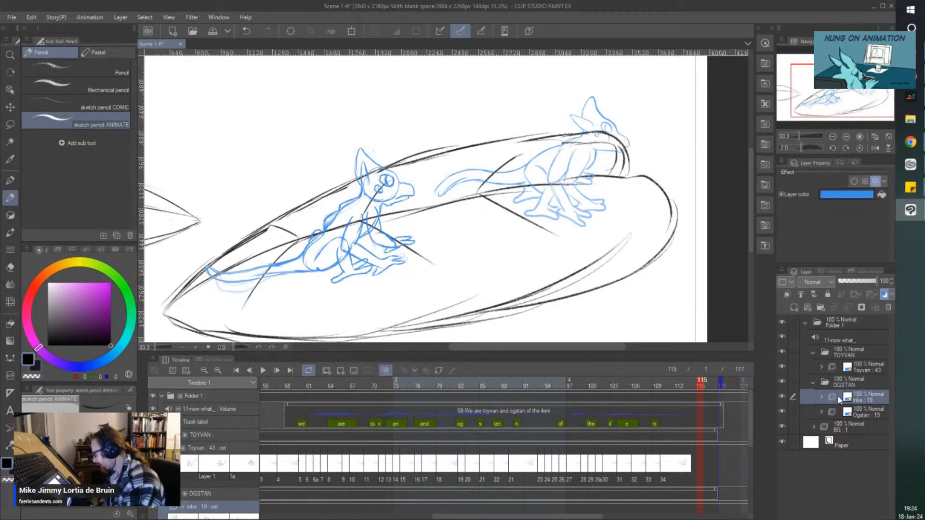
left_click(885, 294)
left_click(821, 397)
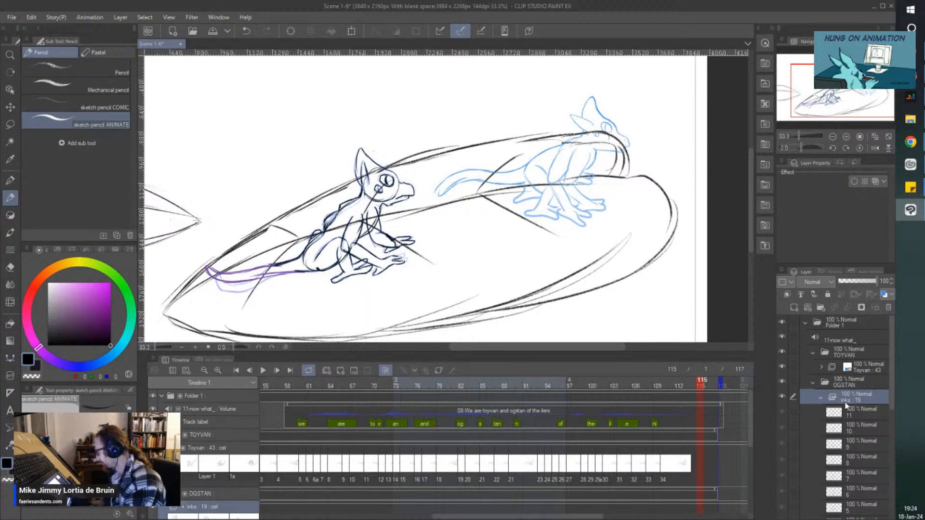
left_click(855, 416)
left_click(888, 307)
left_click(888, 307)
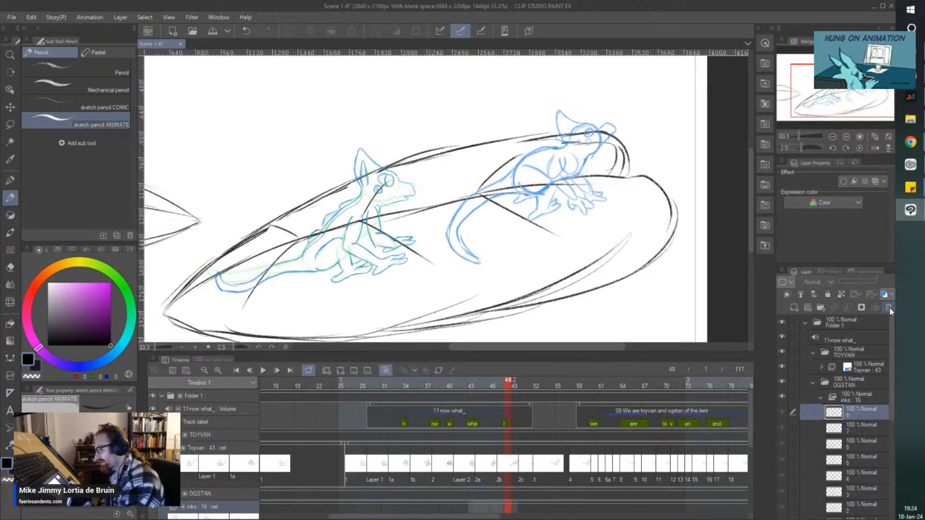
left_click(888, 308)
left_click(888, 307)
left_click(888, 307)
left_click(888, 307)
left_click(888, 307)
left_click(888, 308)
left_click(888, 307)
left_click(888, 307)
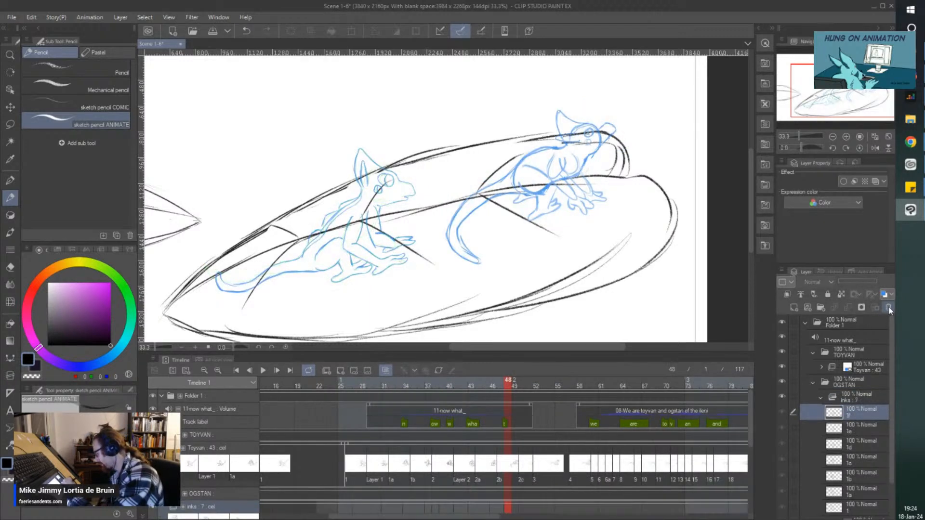
left_click(888, 307)
left_click(888, 307)
left_click(888, 307)
left_click(888, 308)
left_click(888, 307)
left_click(888, 307)
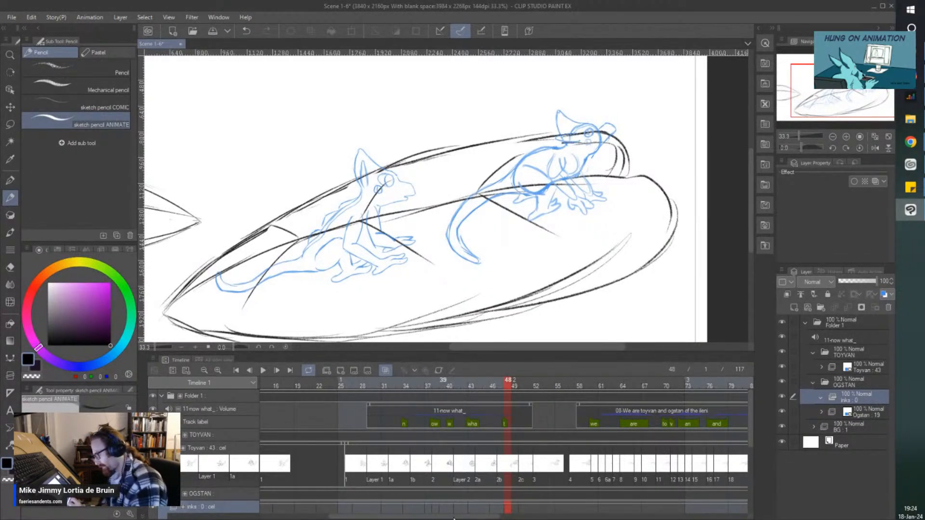
Step: Create all supported cels on the inks track starting from frame 1, matching the copied cel timing
left_click_drag(743, 454, 748, 496)
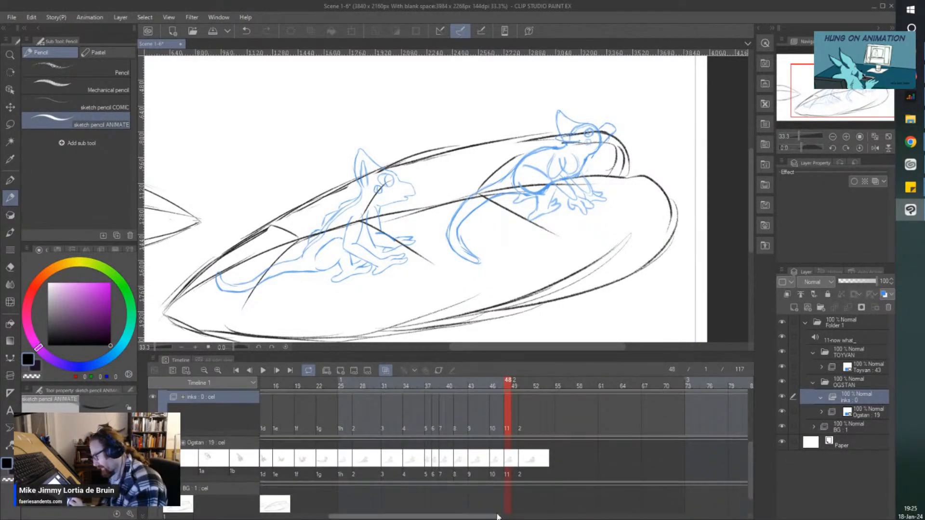
left_click_drag(488, 518, 414, 518)
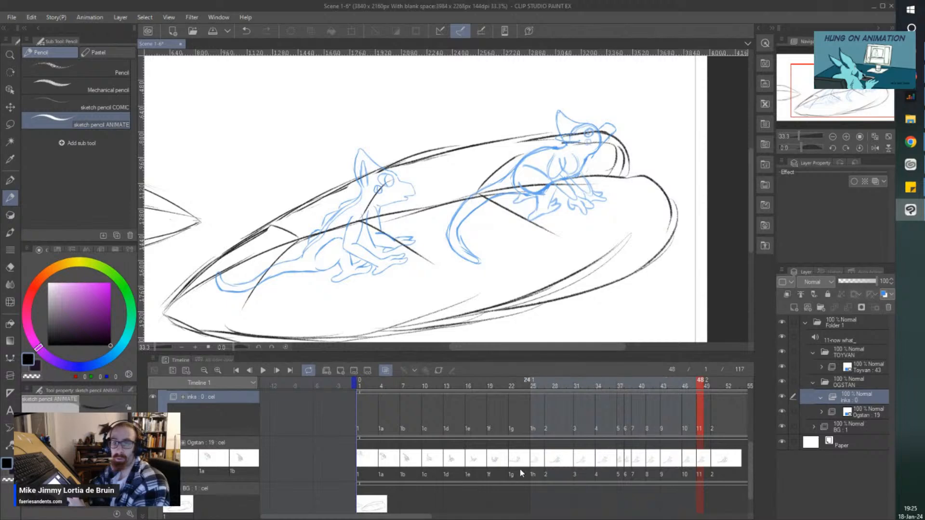
left_click(357, 406)
left_click(94, 19)
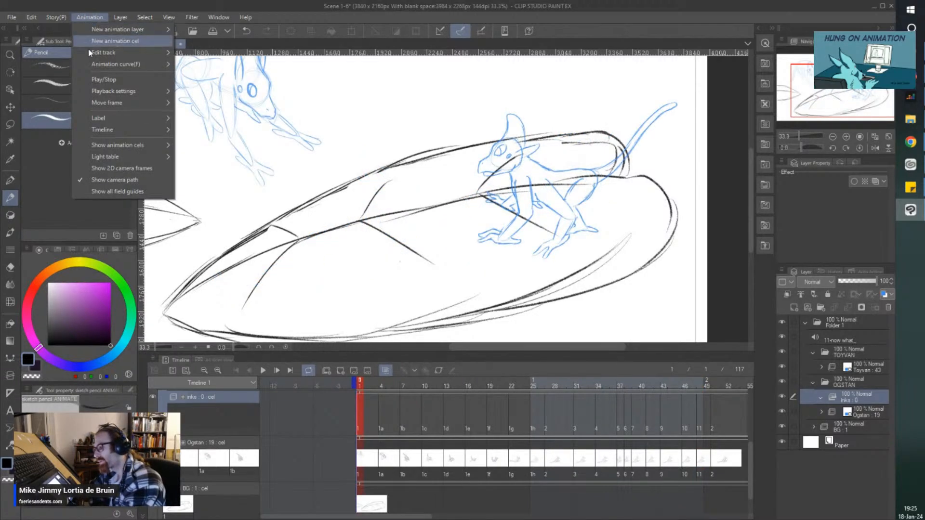
mouse_move(121, 69)
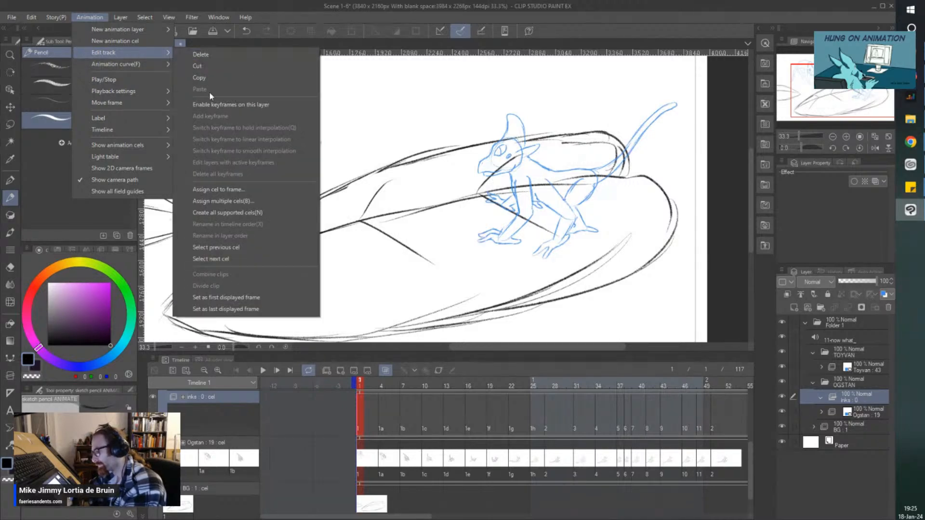
left_click(246, 216)
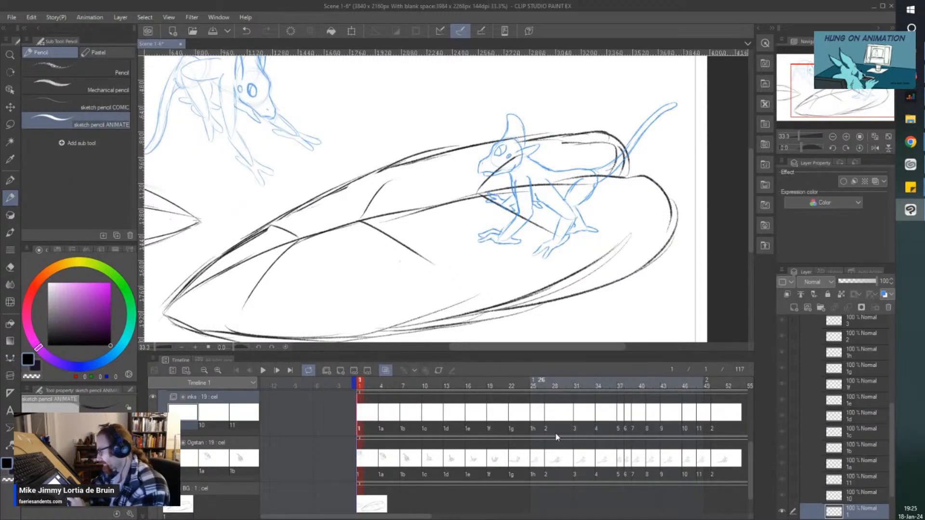
Step: Check the blank cels 1a, 1b and 1c on the inks track, and return to cel 1
left_click(384, 417)
left_click(405, 417)
left_click(430, 416)
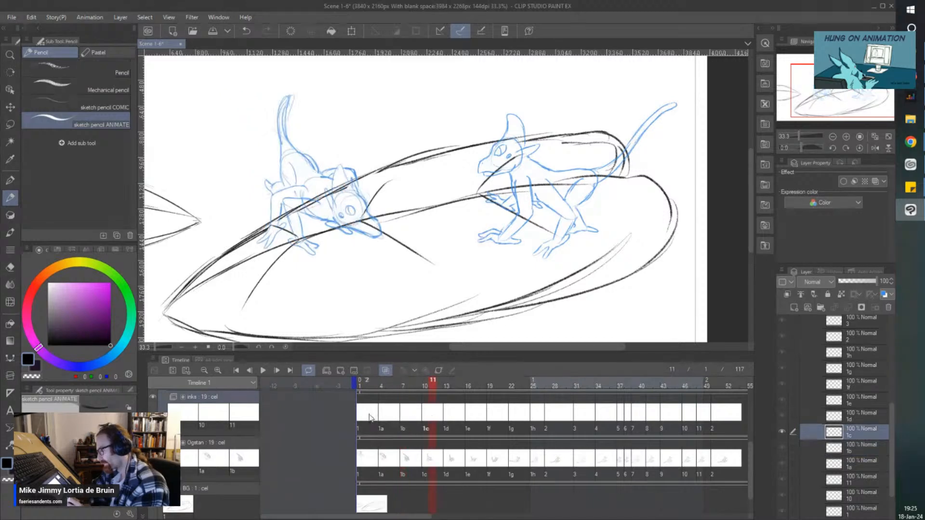
left_click(365, 416)
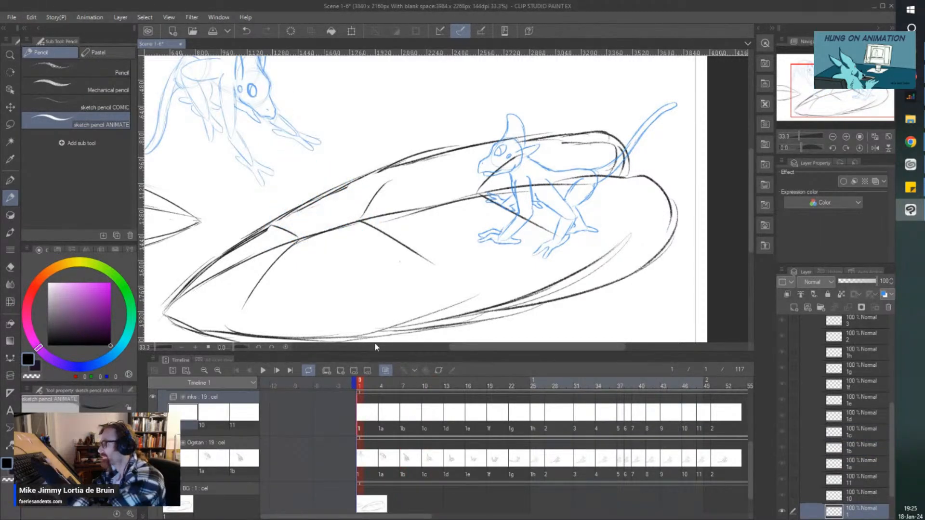
Step: Switch to the Pen tool, try a loose test stroke on inks cel 1, and undo it
key("p")
left_click_drag(349, 178, 350, 241)
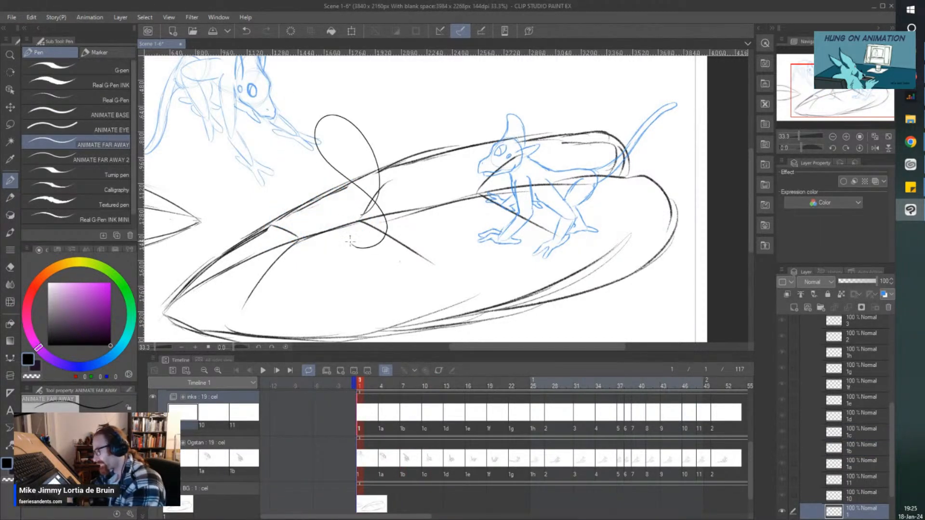
key("ctrl+z")
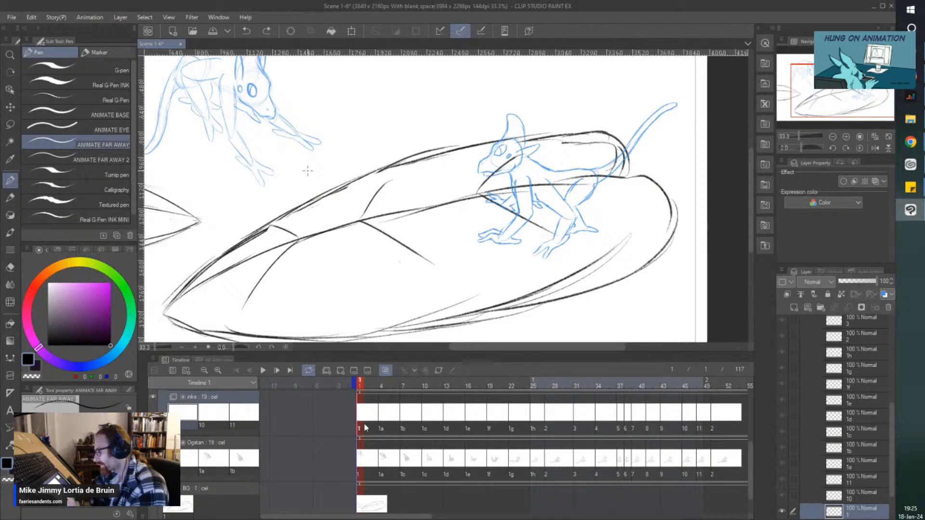
left_click_drag(384, 427, 527, 410)
left_click(357, 409)
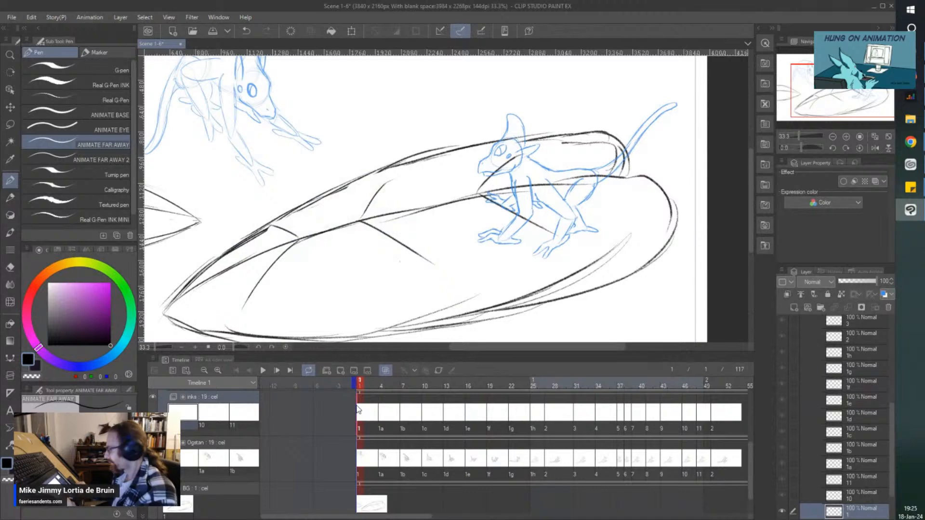
Step: Ink the outline of Ogstan's near ear on cel 1 with the ANIMATE BASE pen, redrawing the first attempt
scroll(423, 198, "up", 5)
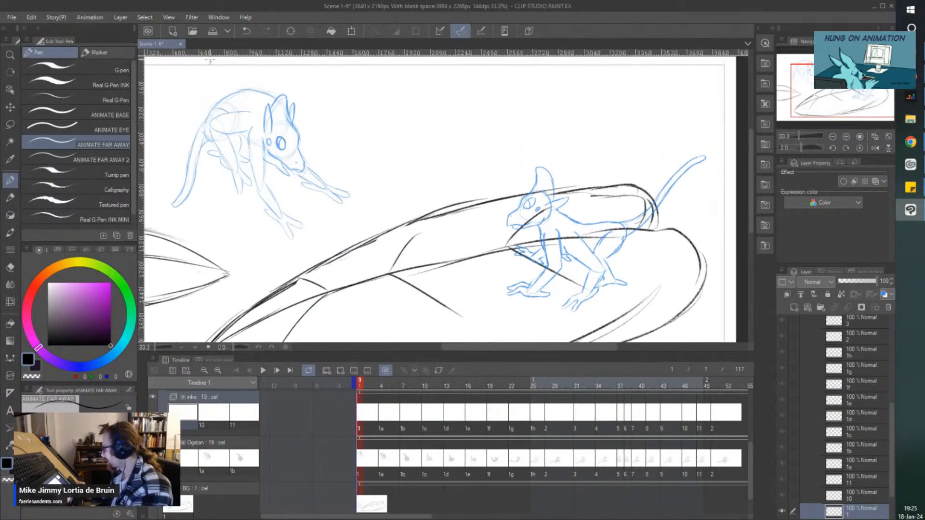
scroll(258, 115, "up", 10)
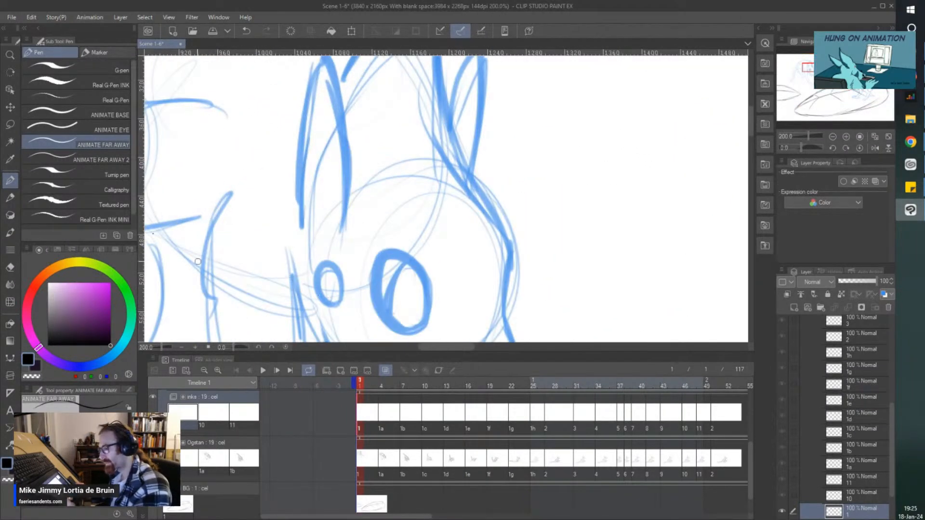
scroll(198, 262, "down", 3)
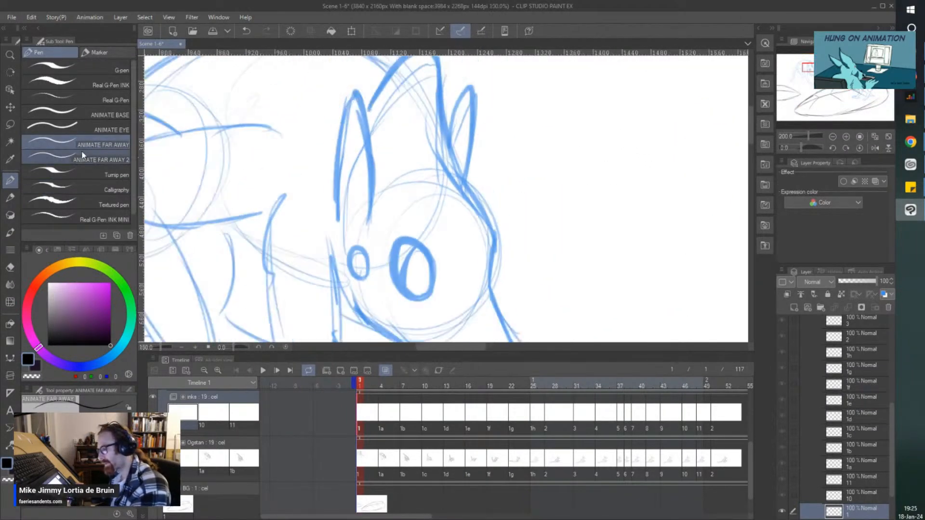
left_click(101, 116)
mouse_move(391, 242)
left_mouse_down()
mouse_move(399, 191)
mouse_move(380, 110)
mouse_move(363, 228)
left_mouse_up()
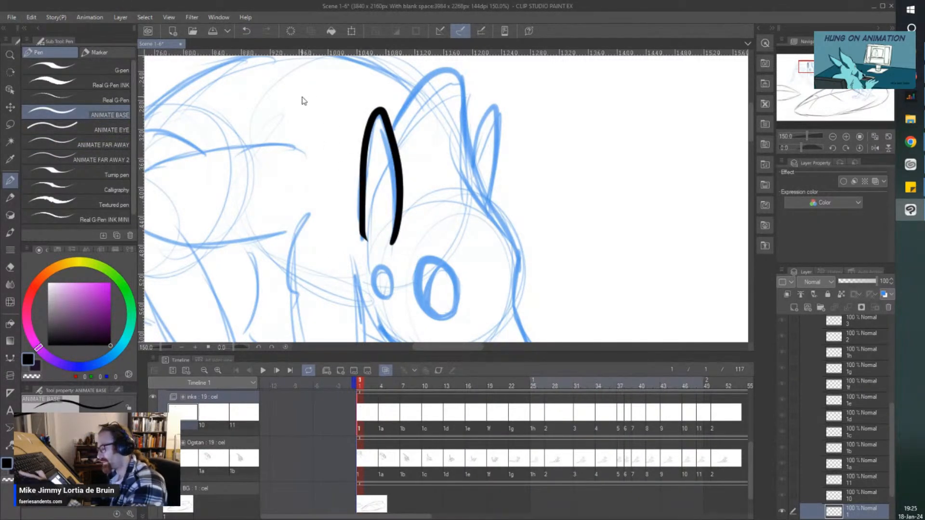
key("ctrl+z")
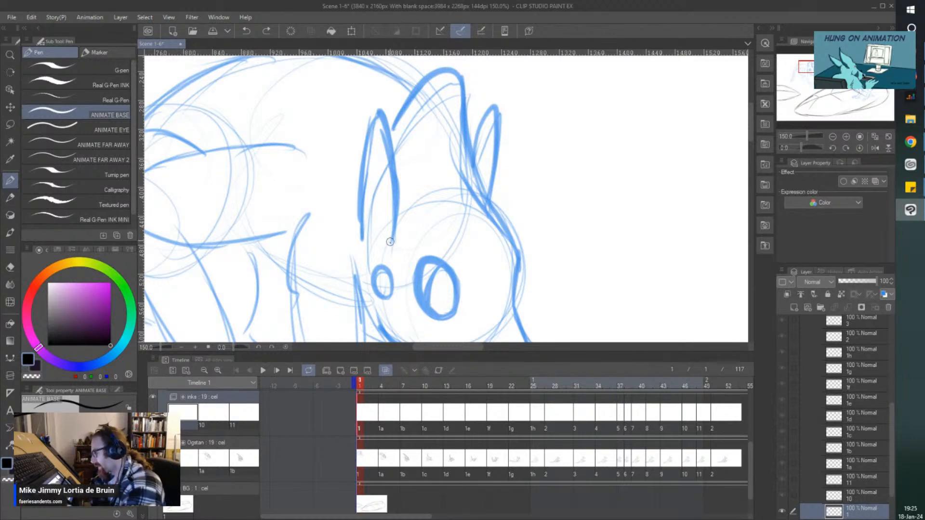
mouse_move(389, 241)
left_mouse_down()
mouse_move(395, 176)
mouse_move(370, 129)
mouse_move(364, 226)
left_mouse_up()
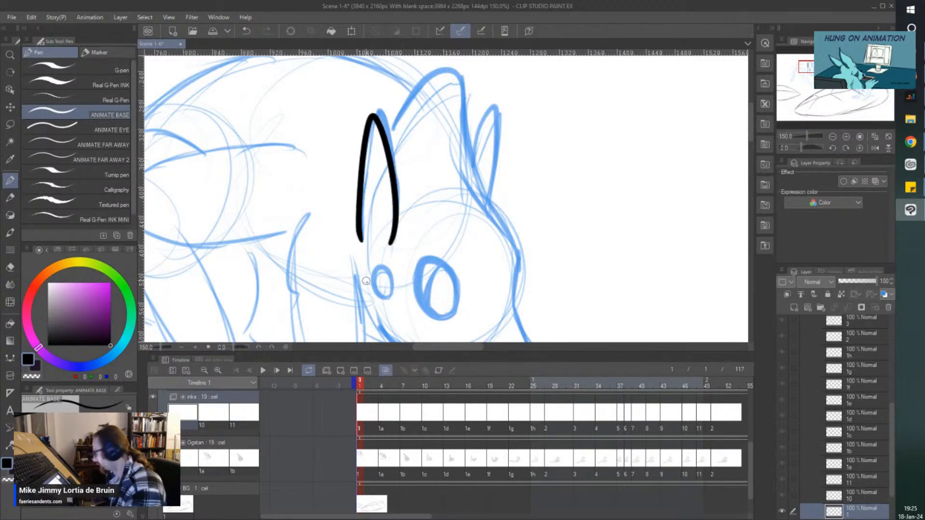
Step: Ink Ogstan's pointed head crest running into the forehead, along with the narrow far ear
scroll(372, 267, "down", 1)
scroll(386, 173, "up", 1)
mouse_move(379, 182)
left_mouse_down()
mouse_move(422, 128)
mouse_move(444, 119)
mouse_move(471, 234)
mouse_move(506, 300)
mouse_move(511, 339)
left_mouse_up()
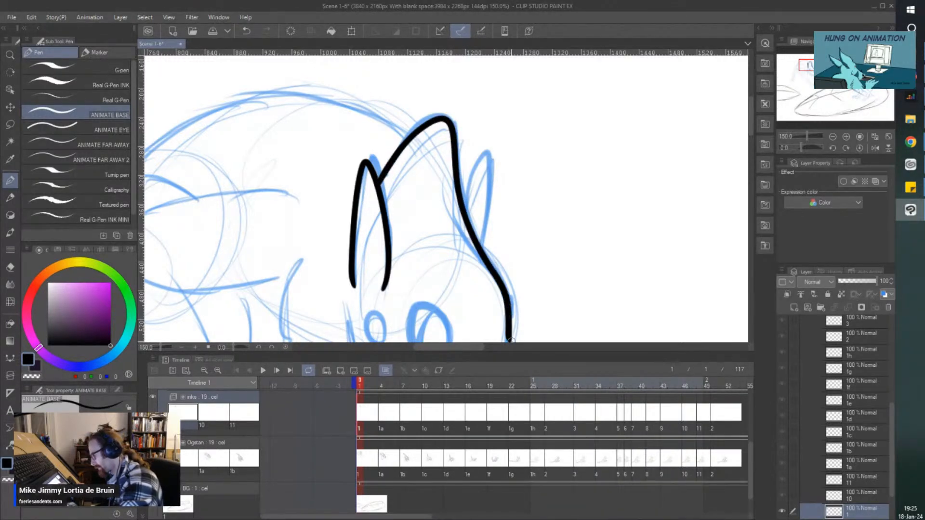
scroll(511, 340, "down", 3)
scroll(490, 260, "up", 4)
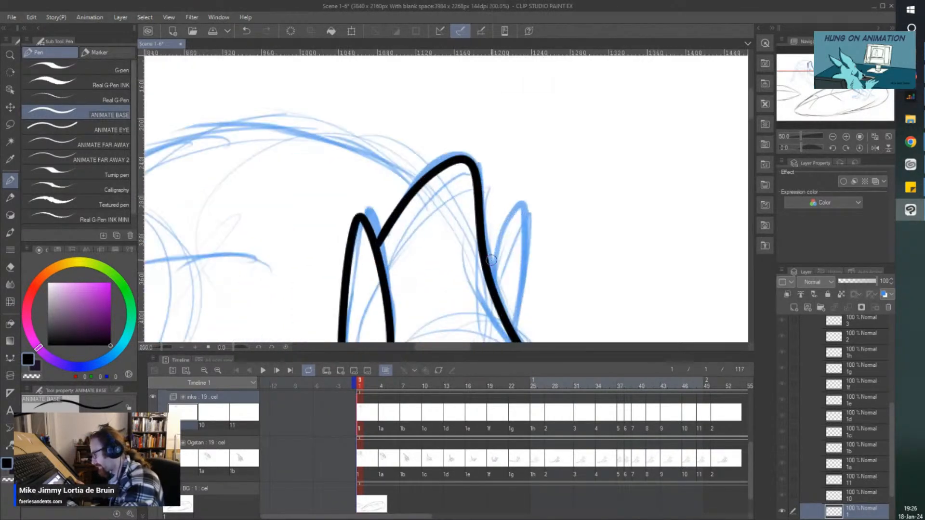
mouse_move(486, 281)
left_mouse_down()
mouse_move(512, 208)
mouse_move(522, 206)
mouse_move(517, 340)
left_mouse_up()
scroll(510, 254, "down", 1)
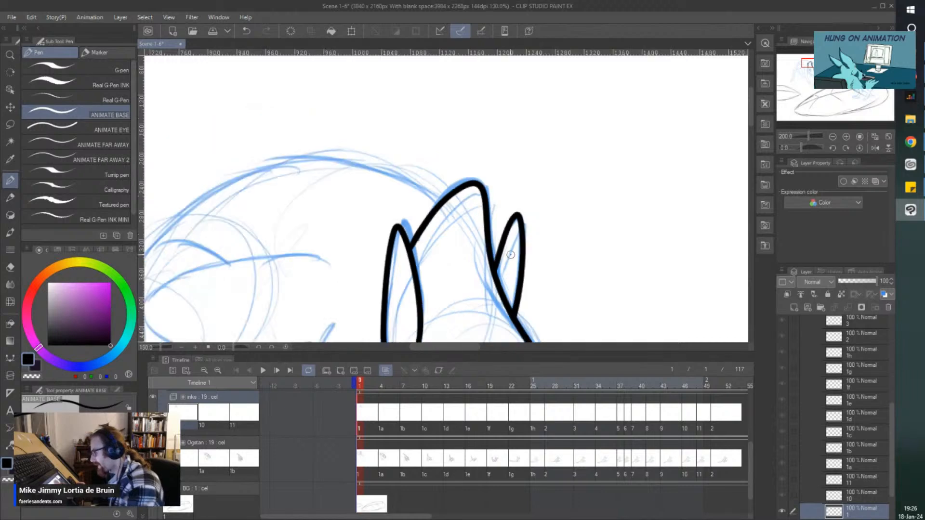
Step: Ink the outline of Ogstan's snout and jaw, and both eyes with their inner pupil curves
scroll(510, 255, "down", 4)
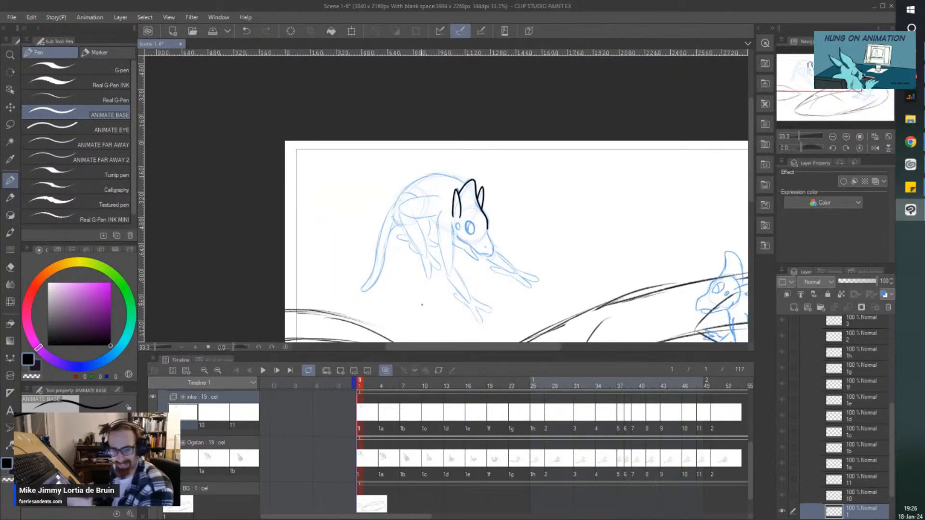
scroll(422, 305, "up", 4)
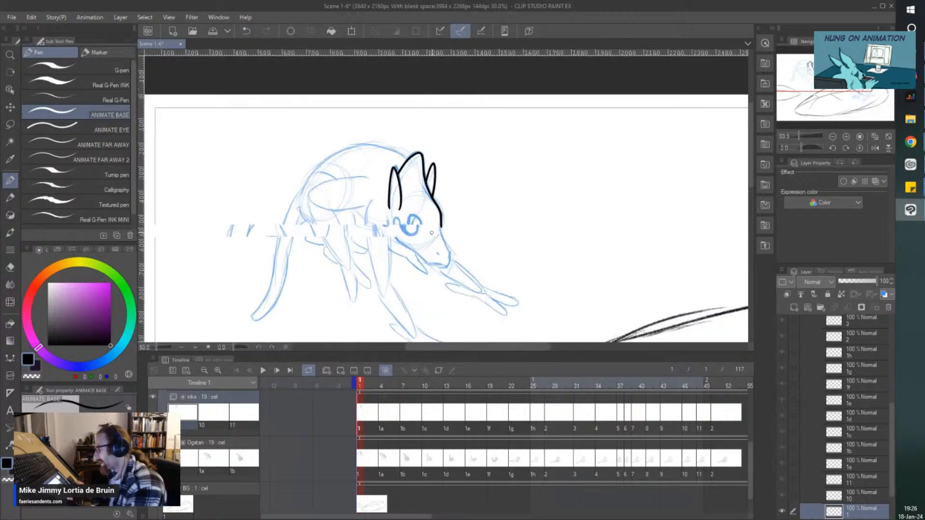
scroll(443, 230, "up", 2)
mouse_move(452, 198)
left_mouse_down()
mouse_move(478, 292)
mouse_move(475, 316)
mouse_move(459, 335)
mouse_move(418, 321)
mouse_move(451, 335)
mouse_move(309, 239)
mouse_move(327, 209)
mouse_move(326, 184)
mouse_move(306, 194)
left_mouse_up()
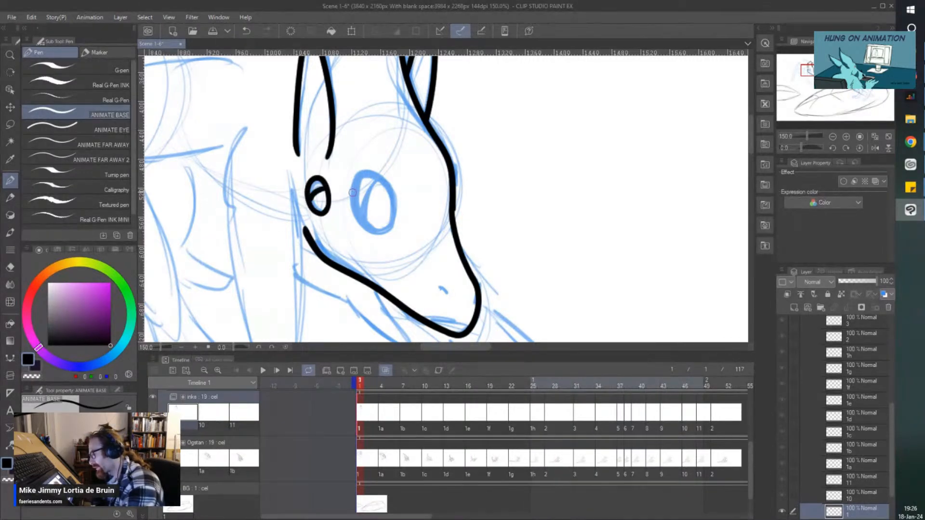
mouse_move(354, 181)
left_mouse_down()
mouse_move(366, 228)
mouse_move(381, 231)
mouse_move(396, 199)
mouse_move(376, 172)
mouse_move(356, 174)
mouse_move(360, 209)
left_mouse_up()
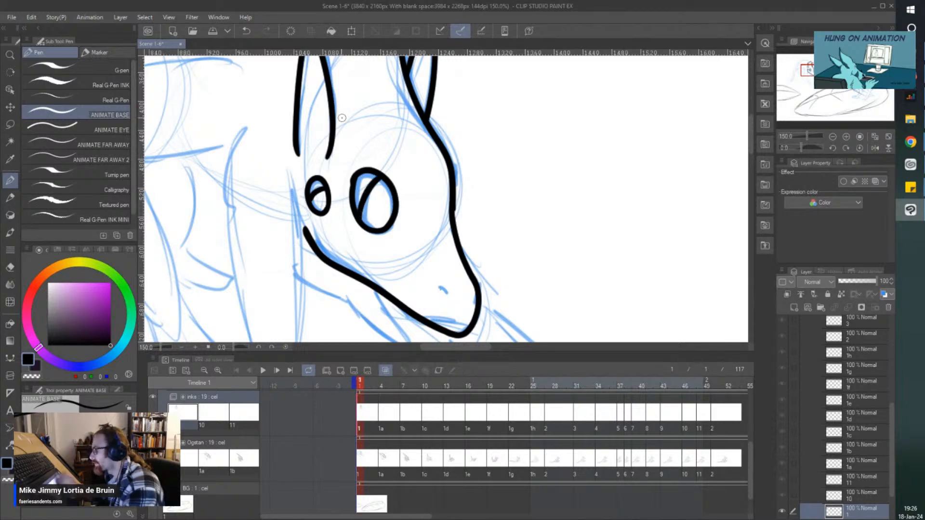
Step: Ink the small nostril mark on Ogstan's snout and save the scene file
scroll(342, 117, "down", 4)
scroll(419, 255, "up", 6)
left_click_drag(417, 251, 422, 257)
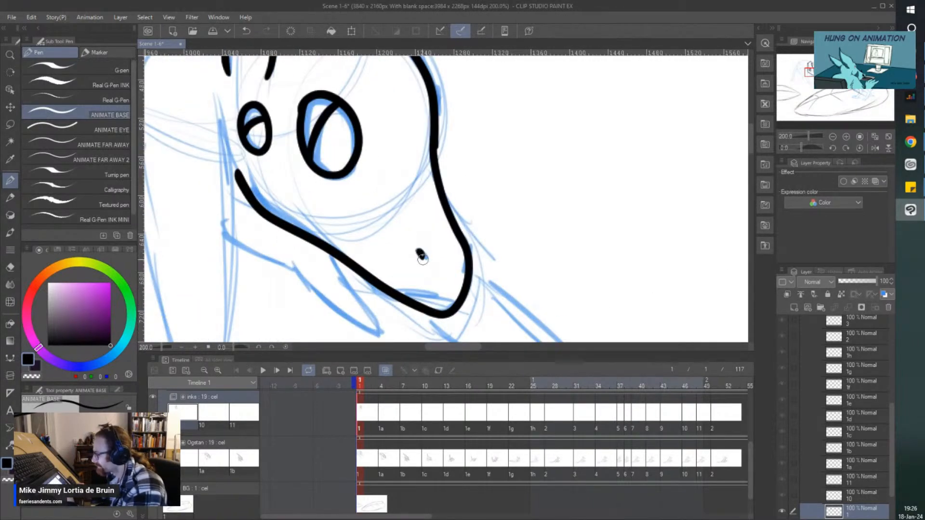
scroll(422, 259, "down", 6)
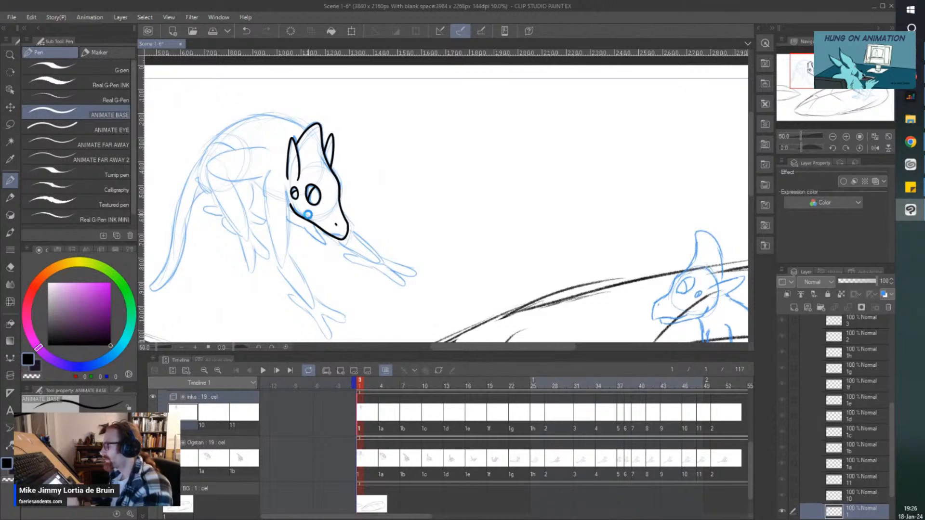
key("ctrl+s")
Step: Ink both contour lines of the upper part of Ogstan's near front leg, following the blue rough
left_click_drag(307, 214, 381, 214)
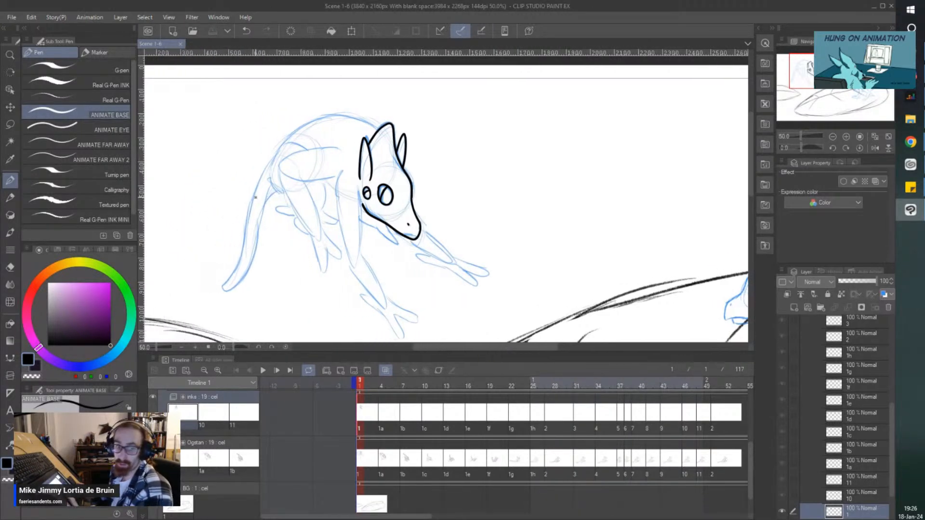
scroll(256, 197, "up", 2)
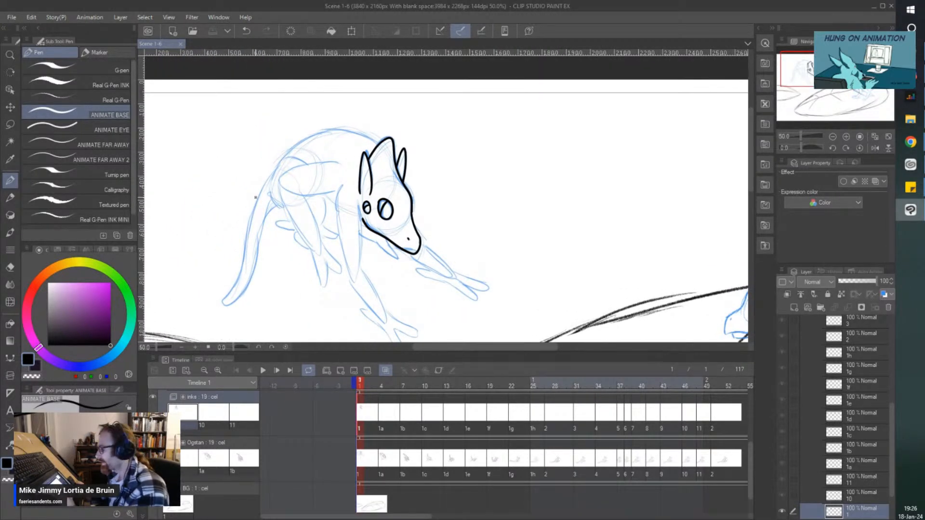
scroll(256, 197, "up", 3)
scroll(198, 232, "down", 2)
scroll(199, 231, "left", 8)
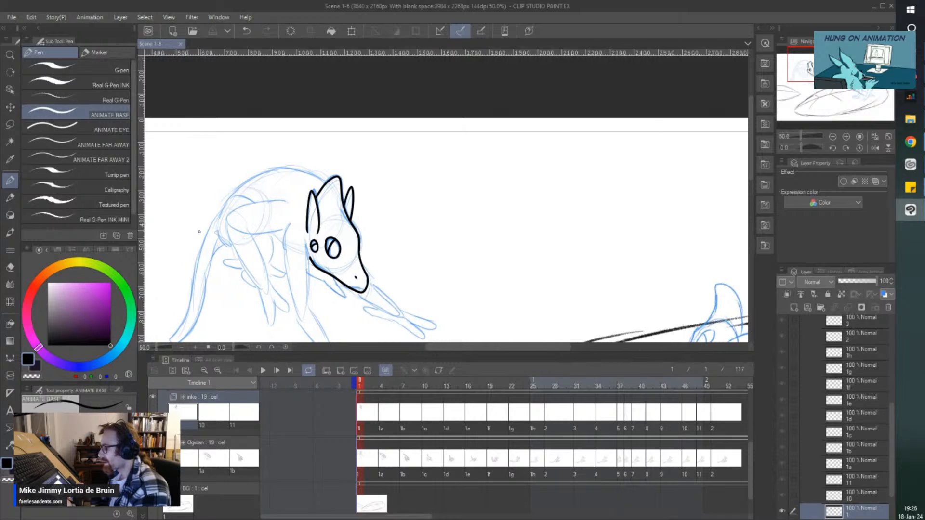
scroll(369, 276, "up", 1)
scroll(369, 275, "up", 1)
scroll(369, 276, "down", 2)
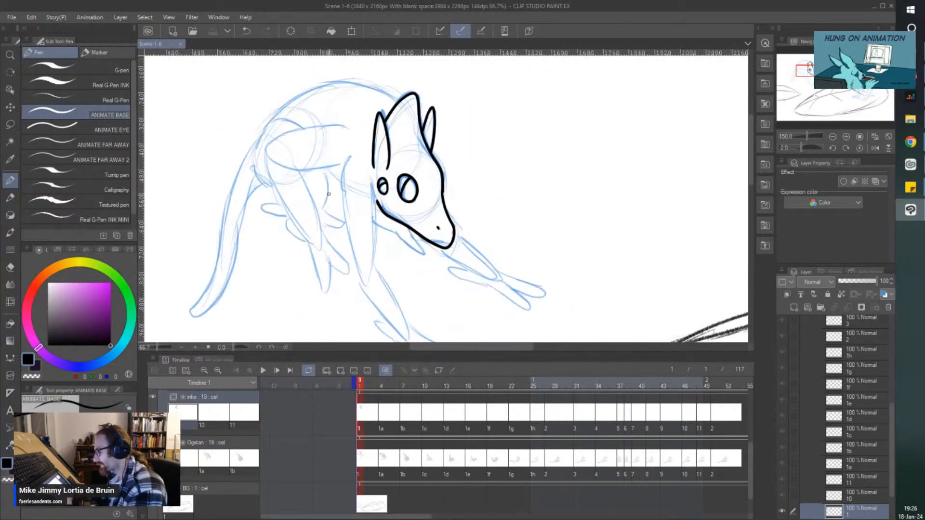
scroll(354, 135, "up", 2)
mouse_move(353, 136)
left_mouse_down()
mouse_move(341, 184)
mouse_move(370, 314)
left_mouse_up()
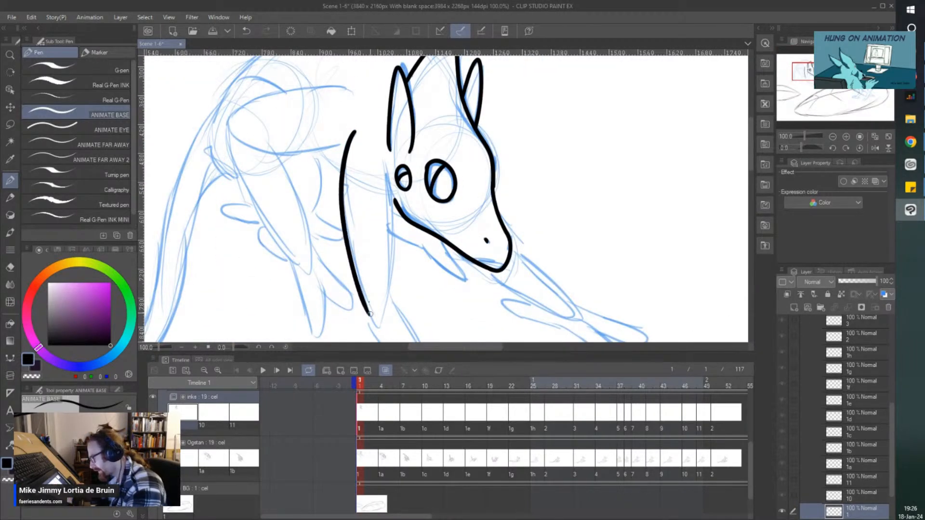
left_click_drag(381, 159, 388, 308)
Step: Ink the front and back contours of Ogstan's near lower front leg down to the wrist
scroll(385, 304, "down", 3)
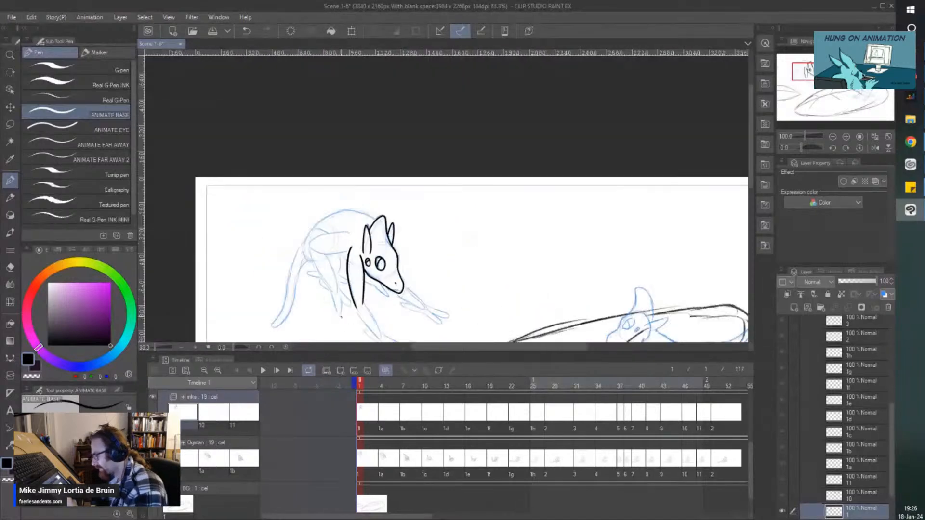
scroll(356, 301, "down", 4)
scroll(373, 285, "up", 4)
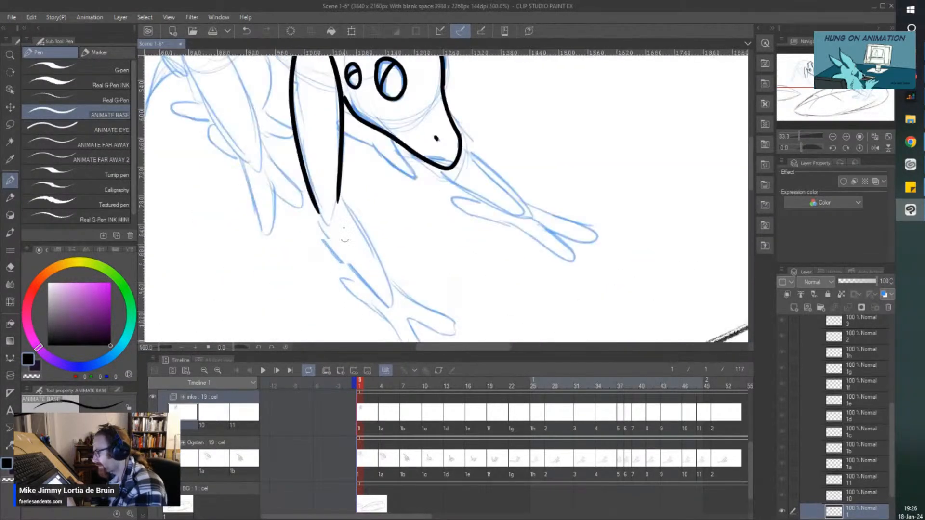
mouse_move(336, 167)
left_mouse_down()
mouse_move(376, 222)
mouse_move(416, 312)
left_mouse_up()
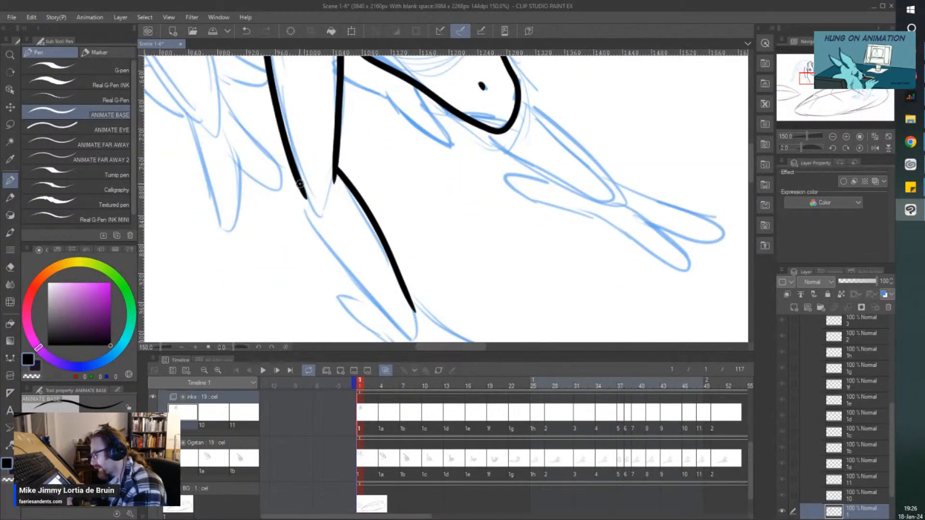
mouse_move(300, 183)
left_mouse_down()
mouse_move(309, 211)
mouse_move(411, 343)
left_mouse_up()
Step: Ink the near front paw with its two long forward toes and the shorter rear toe
scroll(409, 339, "down", 3)
scroll(357, 283, "up", 3)
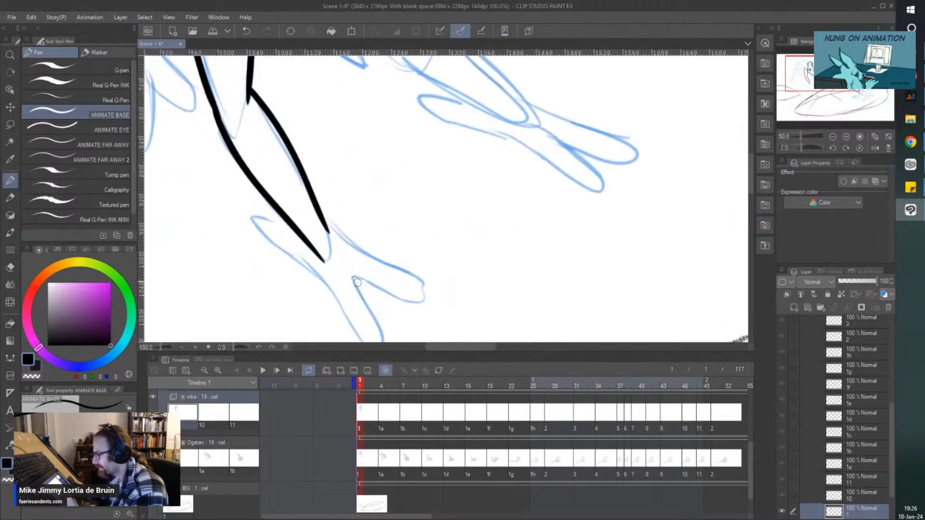
mouse_move(317, 208)
left_mouse_down()
mouse_move(334, 230)
mouse_move(426, 281)
mouse_move(423, 298)
mouse_move(357, 277)
left_mouse_up()
scroll(345, 266, "down", 3)
scroll(343, 254, "up", 2)
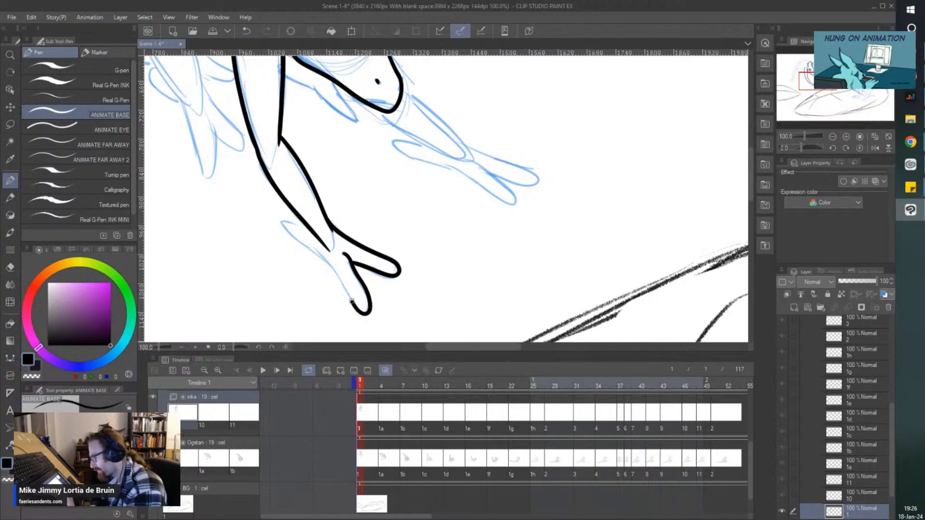
left_click_drag(351, 301, 304, 245)
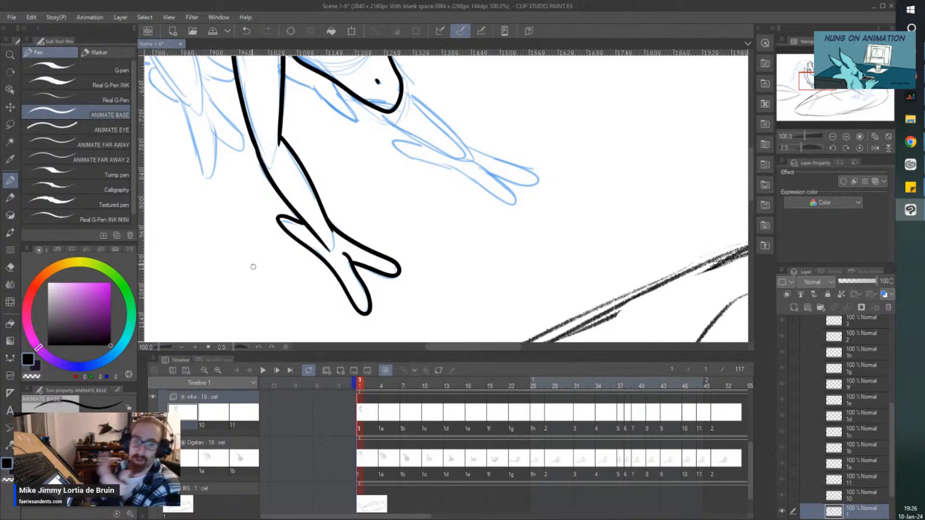
Step: Erase the overlapping end of the near front leg's line at the wrist and retouch its join with the rear toe
scroll(253, 267, "down", 1)
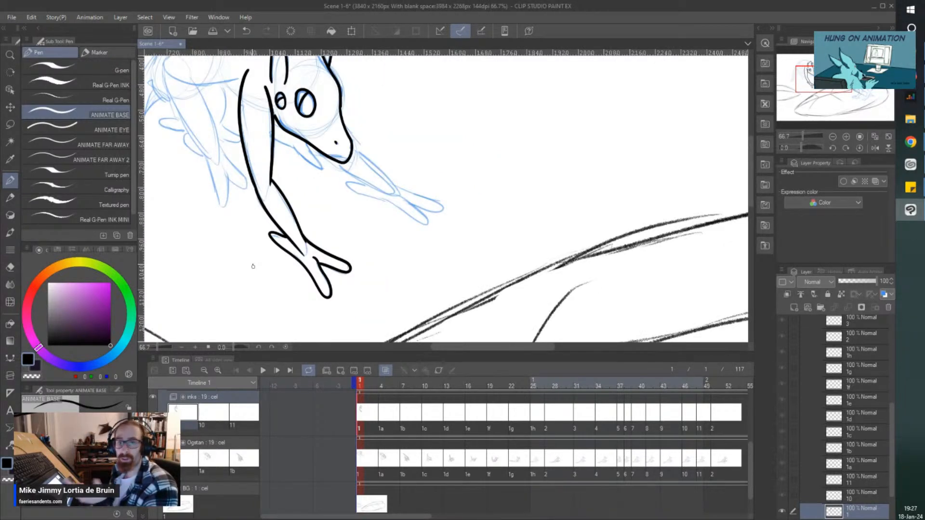
scroll(252, 267, "up", 4)
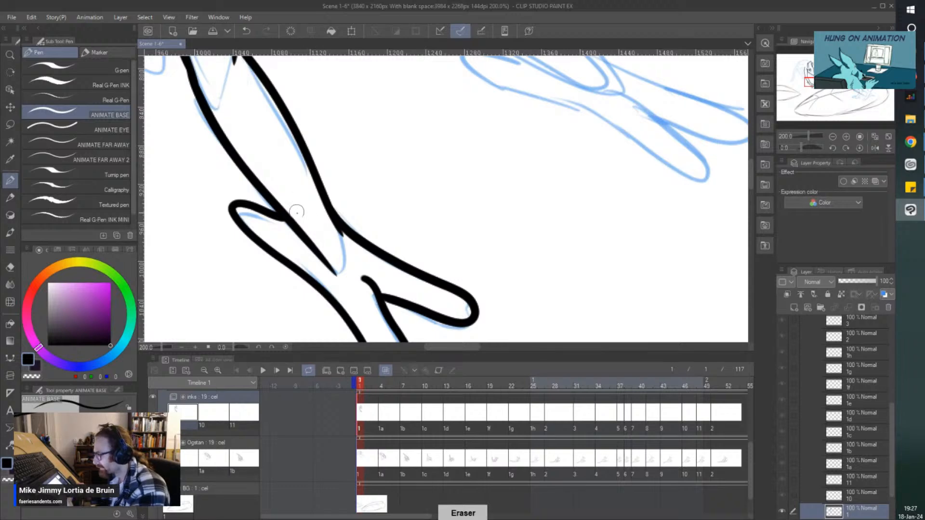
left_click_drag(309, 233, 336, 274)
scroll(309, 214, "down", 2)
scroll(302, 245, "up", 2)
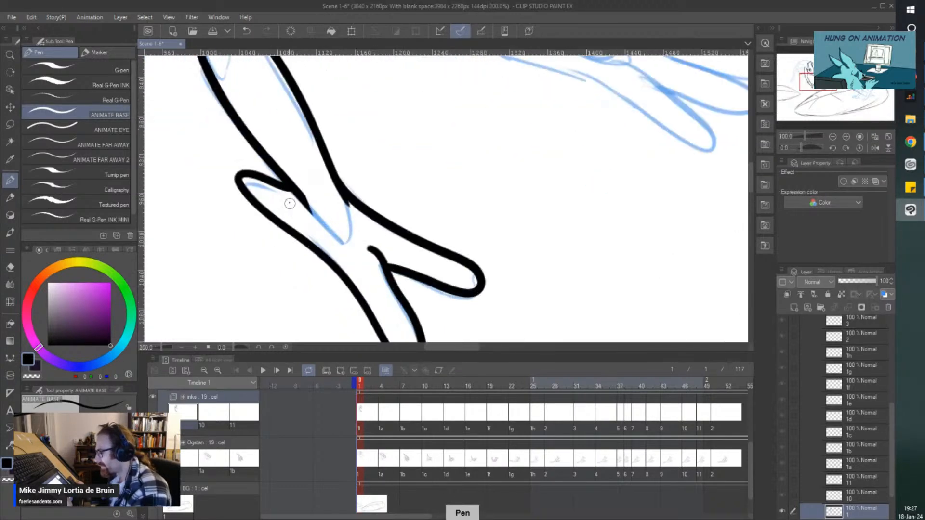
left_click_drag(308, 192, 332, 229)
left_click_drag(250, 171, 267, 191)
Step: Ink Ogstan's far front leg from behind the snout, including the outline of its toes
scroll(255, 241, "down", 3)
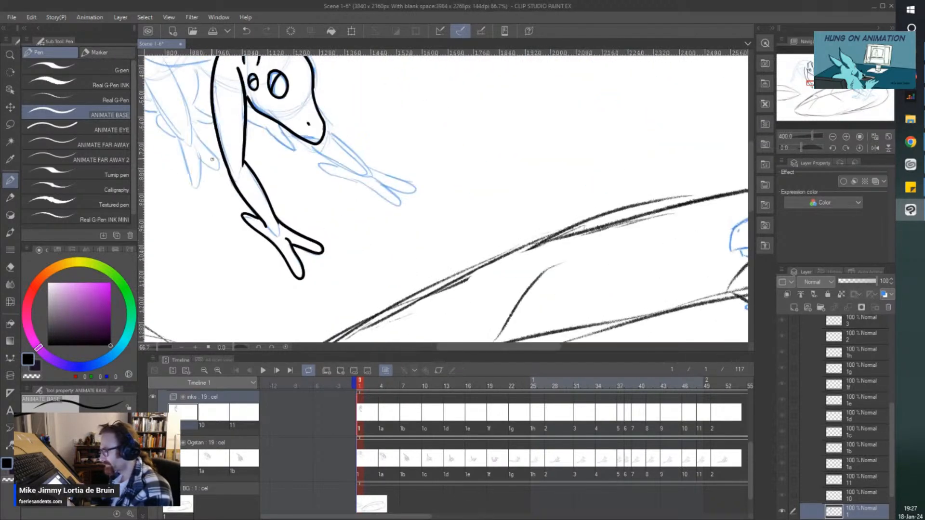
scroll(285, 200, "up", 2)
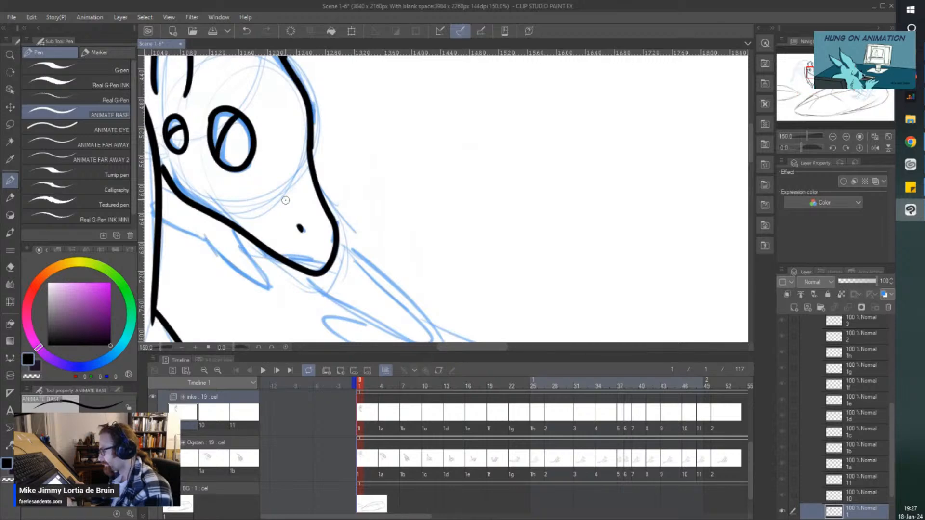
scroll(322, 271, "down", 3)
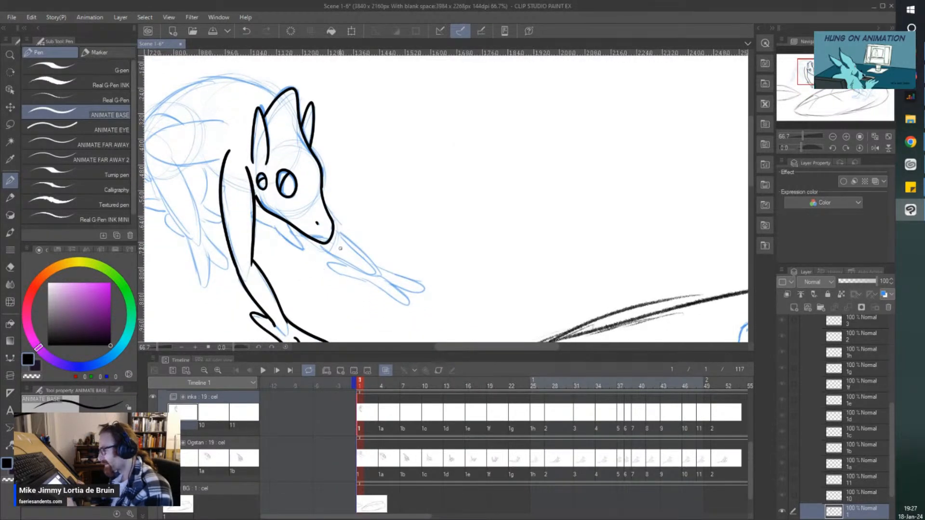
scroll(340, 248, "up", 2)
scroll(328, 204, "down", 1)
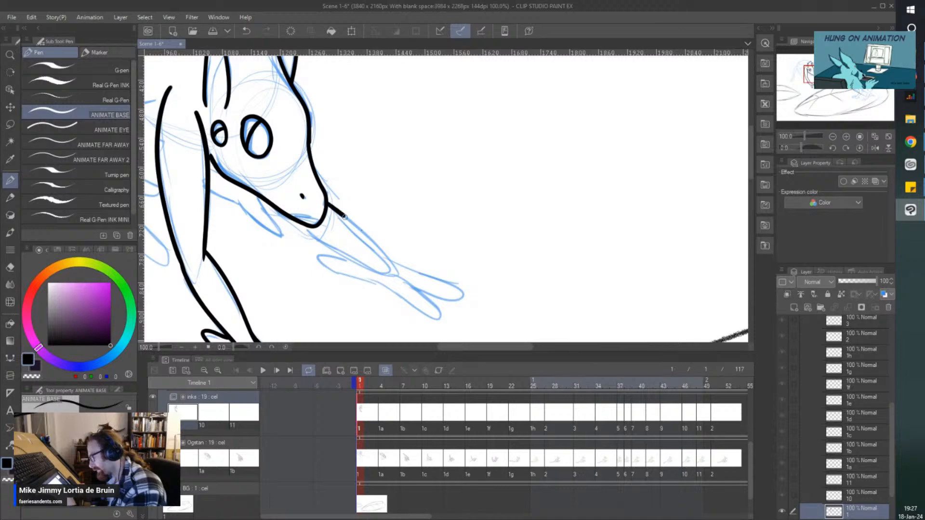
mouse_move(344, 217)
left_mouse_down()
mouse_move(399, 263)
mouse_move(462, 288)
left_mouse_up()
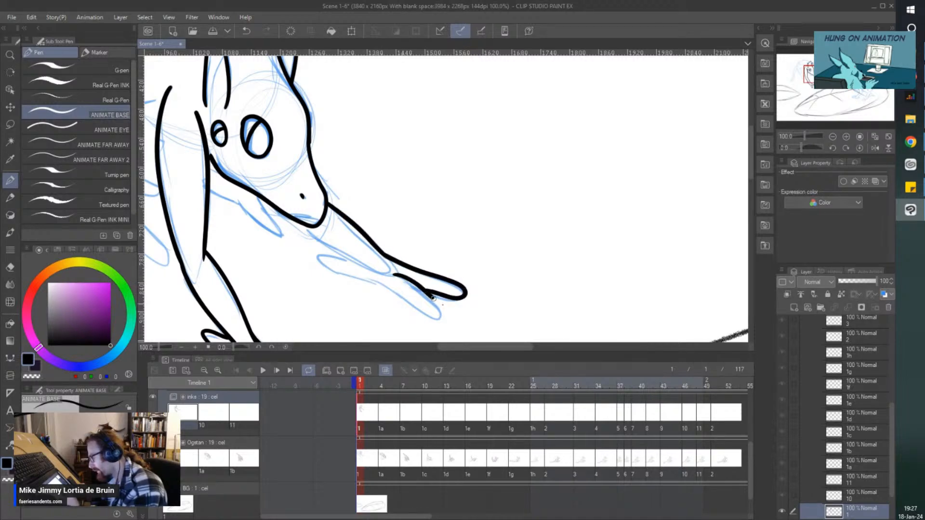
left_click_drag(437, 320, 321, 260)
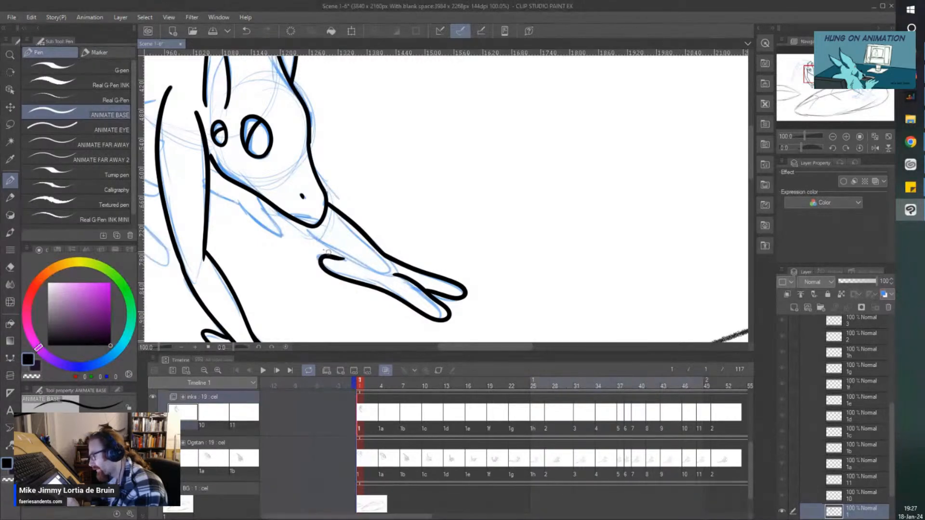
left_click_drag(300, 224, 349, 258)
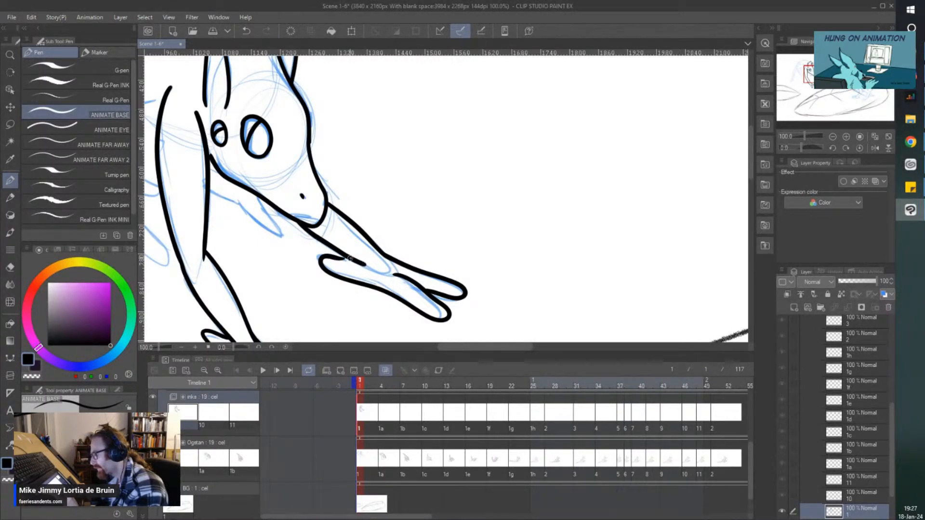
Step: Ink the pointed shape beneath Ogstan's jaw, running from the near front leg back up to the snout
scroll(251, 237, "down", 2)
mouse_move(231, 219)
left_mouse_down()
mouse_move(321, 231)
mouse_move(376, 255)
mouse_move(448, 309)
mouse_move(420, 248)
left_mouse_up()
scroll(321, 231, "up", 3)
scroll(322, 232, "up", 1)
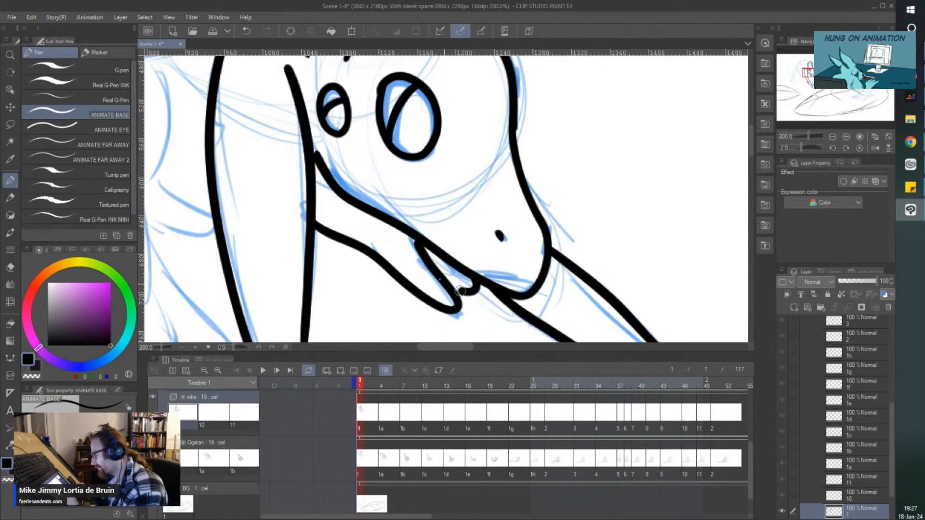
scroll(366, 299, "down", 3)
Step: Ink the narrow ridge along Ogstan's neck behind the head crest and divide it with short cross lines
scroll(232, 166, "up", 2)
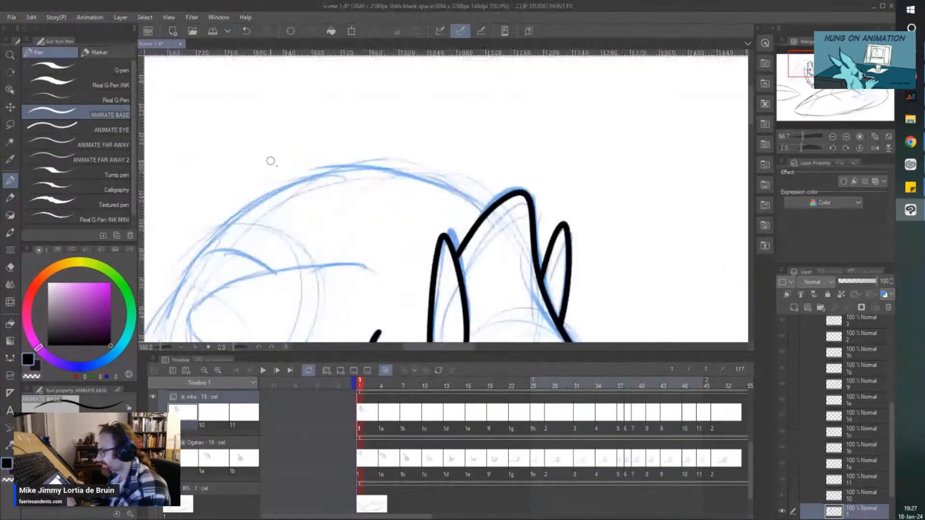
mouse_move(313, 170)
left_mouse_down()
mouse_move(407, 180)
mouse_move(476, 220)
left_mouse_up()
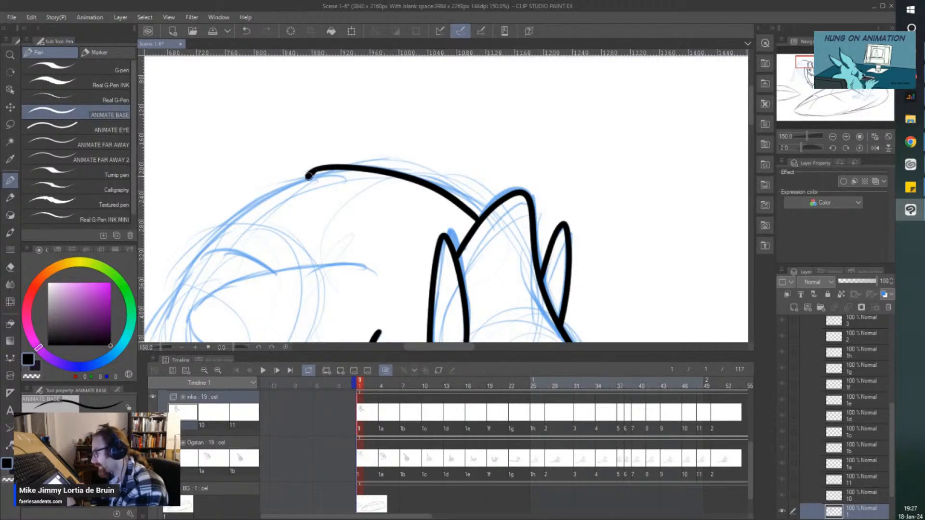
mouse_move(309, 177)
left_mouse_down()
mouse_move(433, 206)
mouse_move(465, 234)
left_mouse_up()
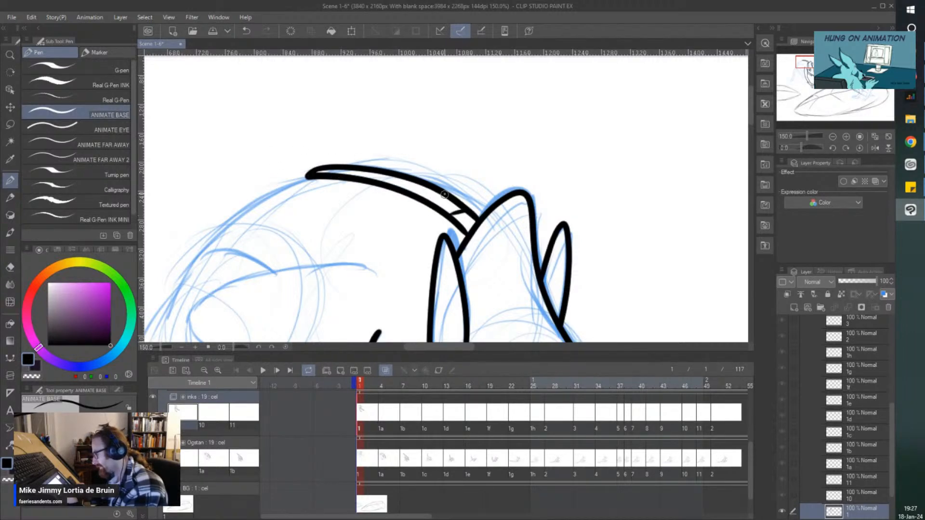
left_click_drag(425, 200, 441, 192)
left_click_drag(384, 182, 400, 176)
scroll(349, 173, "down", 4)
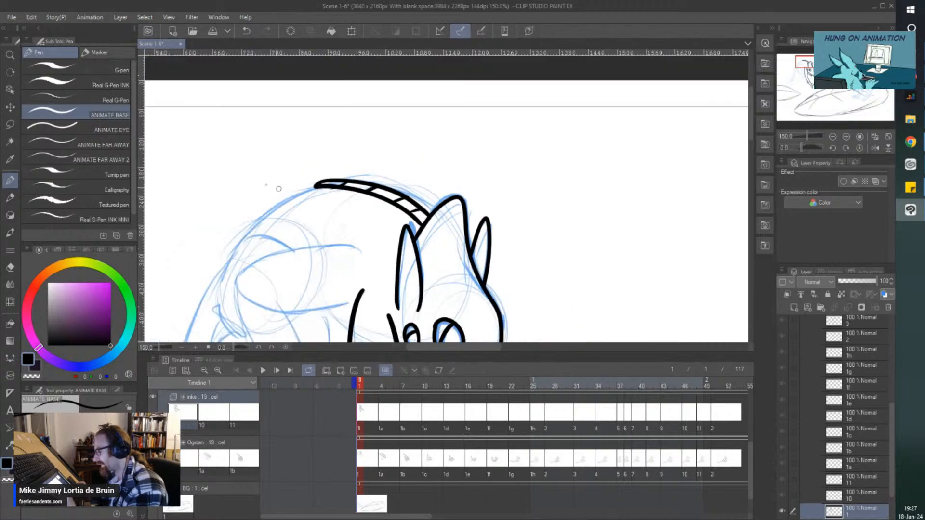
Step: Ink the front contour of Ogstan's near hind leg down into the rounded front toe
scroll(270, 240, "up", 2)
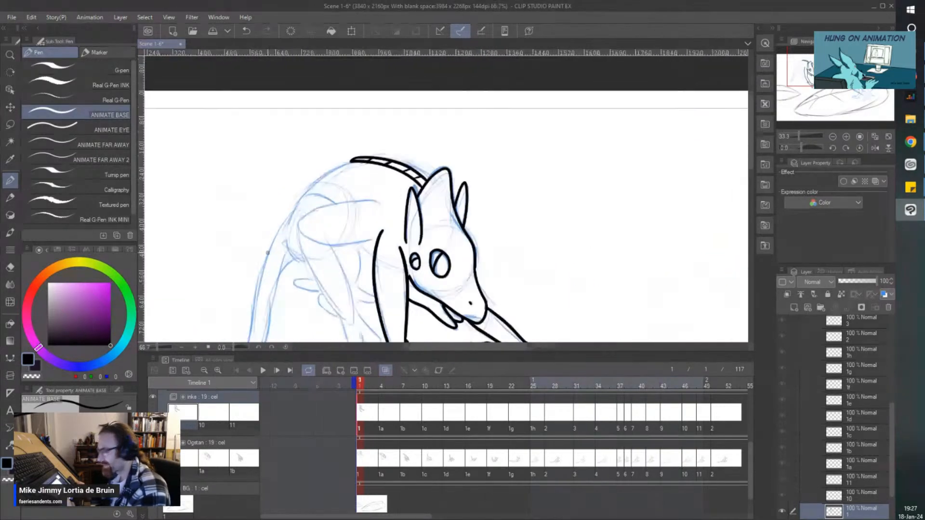
scroll(275, 231, "up", 4)
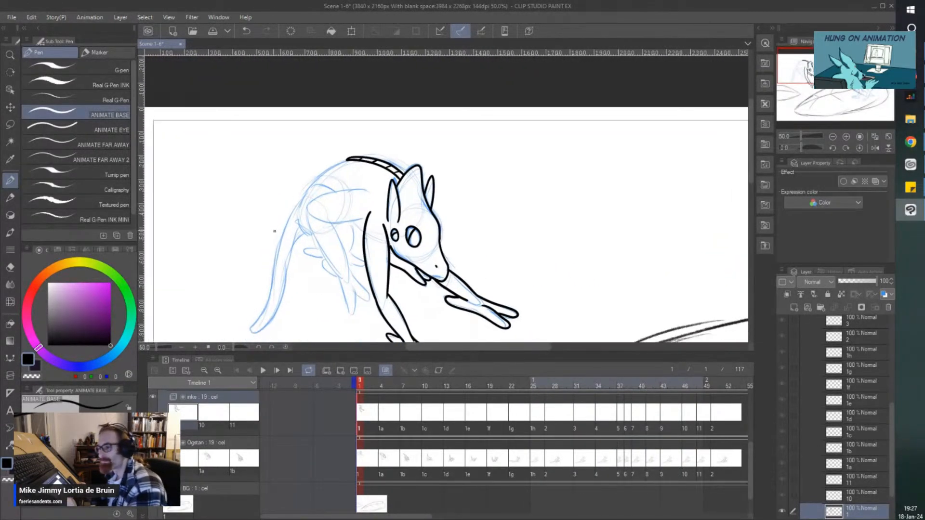
scroll(275, 243, "down", 3)
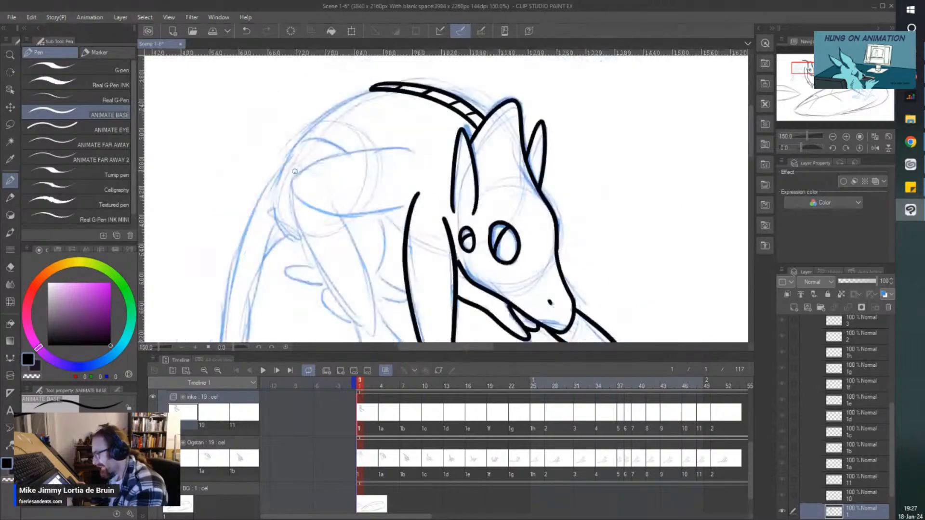
scroll(321, 169, "up", 2)
left_click_drag(319, 164, 377, 285)
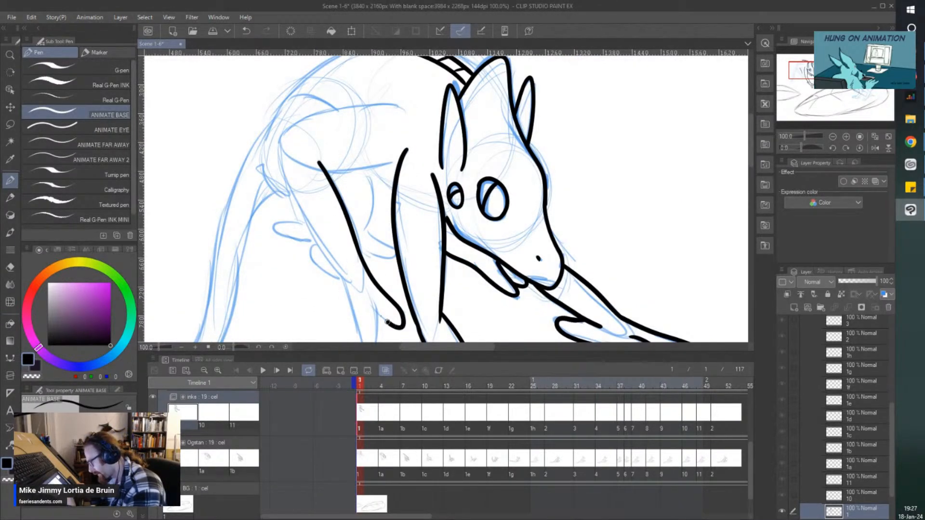
left_click_drag(386, 322, 376, 309)
Step: Ink the second toe of the near hind paw and carry its outline up to the rear toe
scroll(375, 303, "down", 2)
scroll(373, 299, "up", 4)
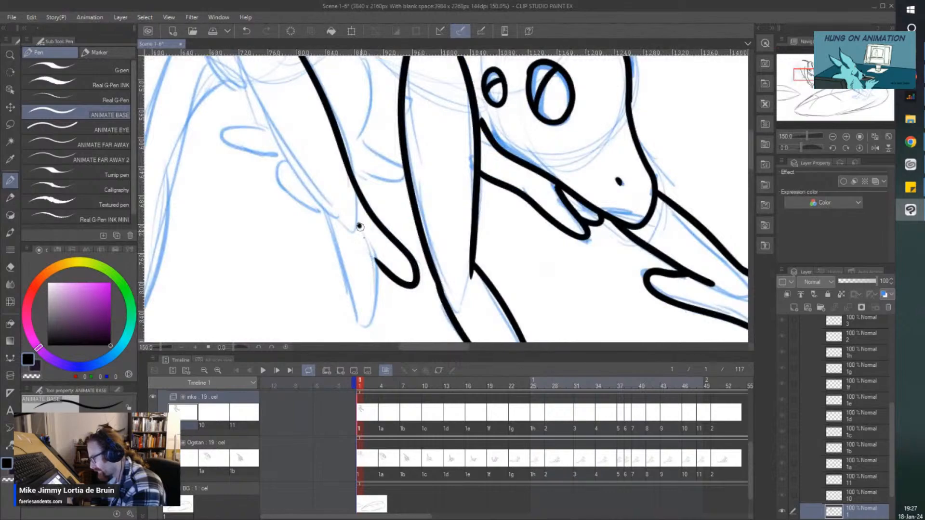
mouse_move(359, 226)
left_mouse_down()
mouse_move(378, 276)
mouse_move(377, 315)
mouse_move(357, 308)
mouse_move(334, 241)
mouse_move(276, 174)
left_mouse_up()
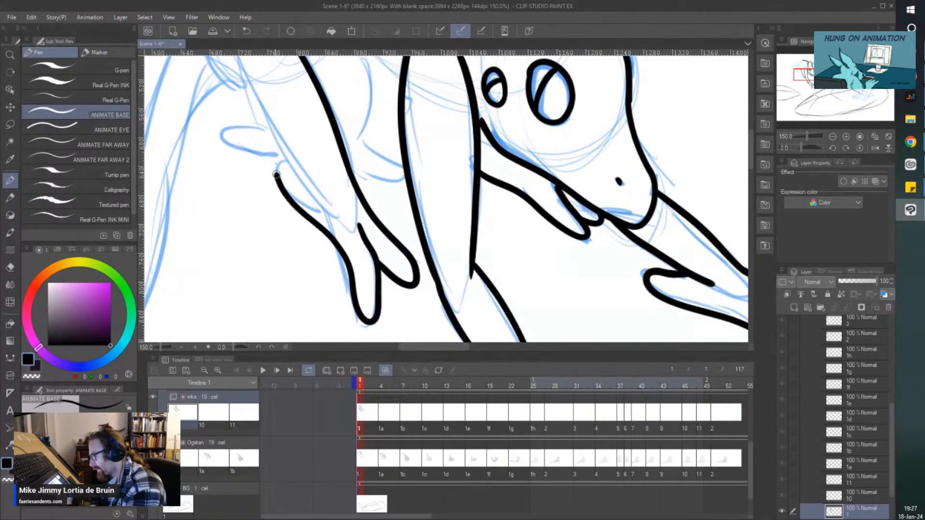
scroll(252, 160, "down", 3)
Step: Ink the back contour of the near hind leg from the hip and close the rear toe against it
scroll(250, 144, "up", 2)
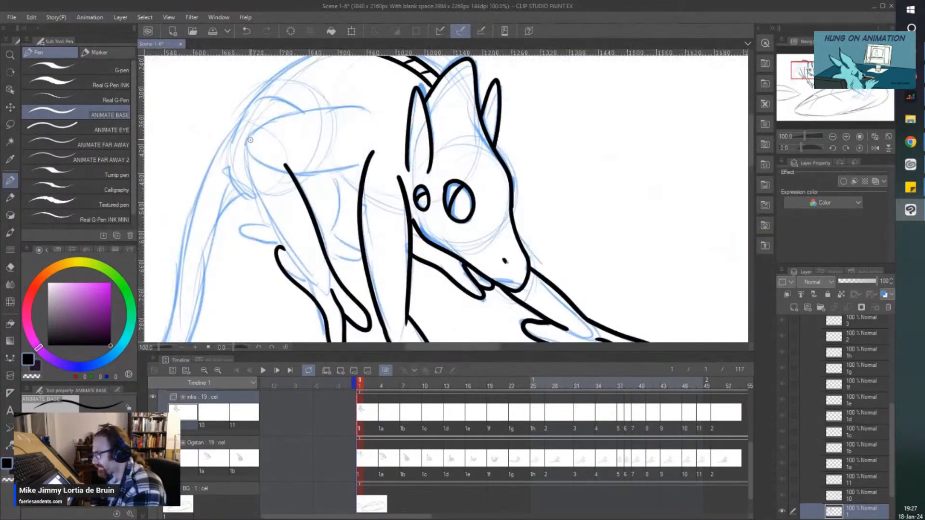
left_click_drag(246, 146, 268, 216)
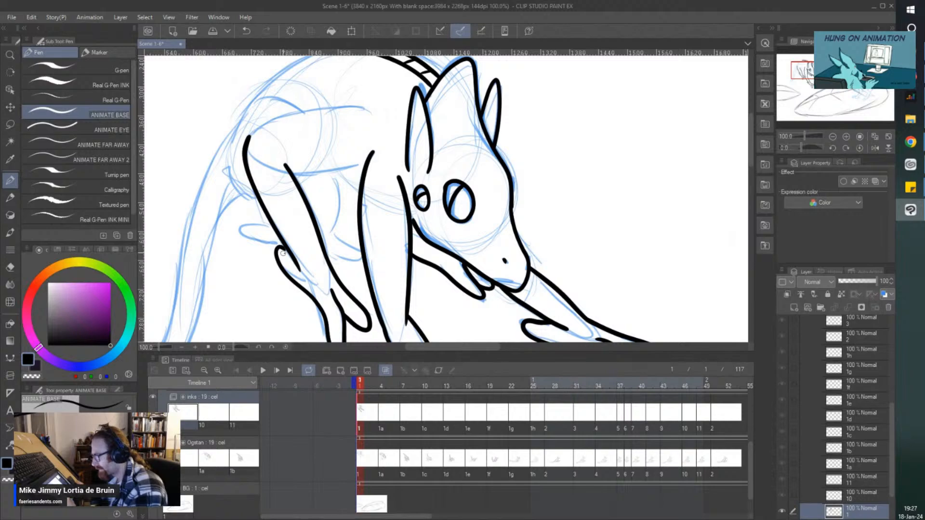
scroll(282, 251, "up", 3)
left_click_drag(288, 246, 317, 273)
scroll(230, 233, "down", 3)
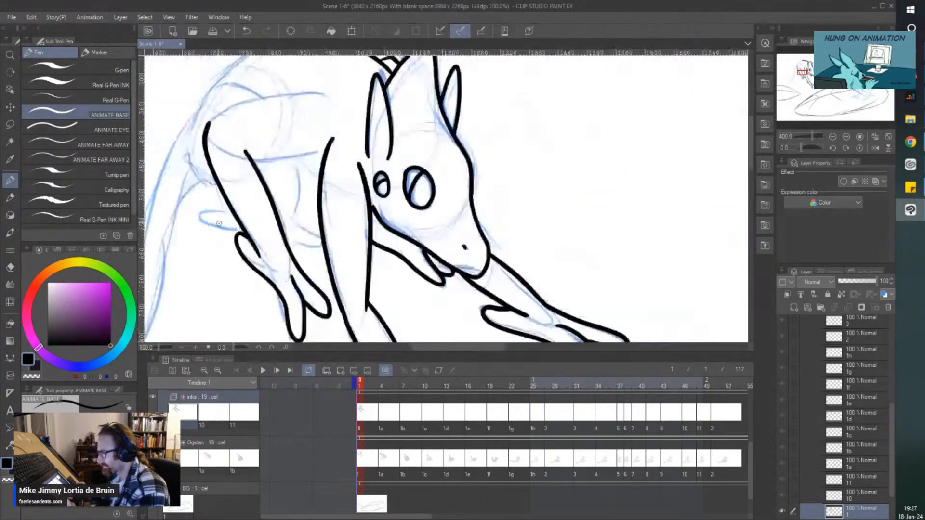
Step: Ink the underside of Ogstan's near thigh and erase the overshoot where it joins the leg contour
scroll(219, 224, "down", 1)
scroll(313, 271, "up", 3)
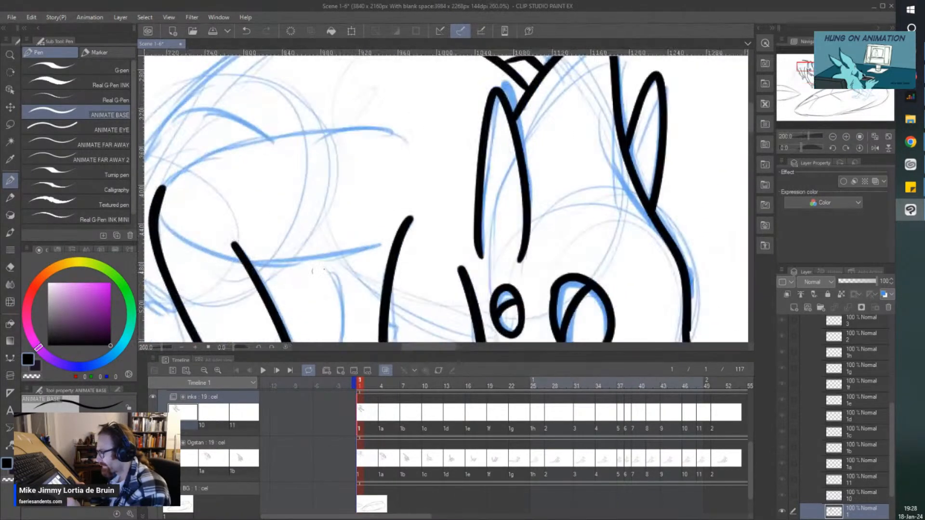
mouse_move(383, 245)
left_mouse_down()
mouse_move(329, 256)
mouse_move(197, 233)
left_mouse_up()
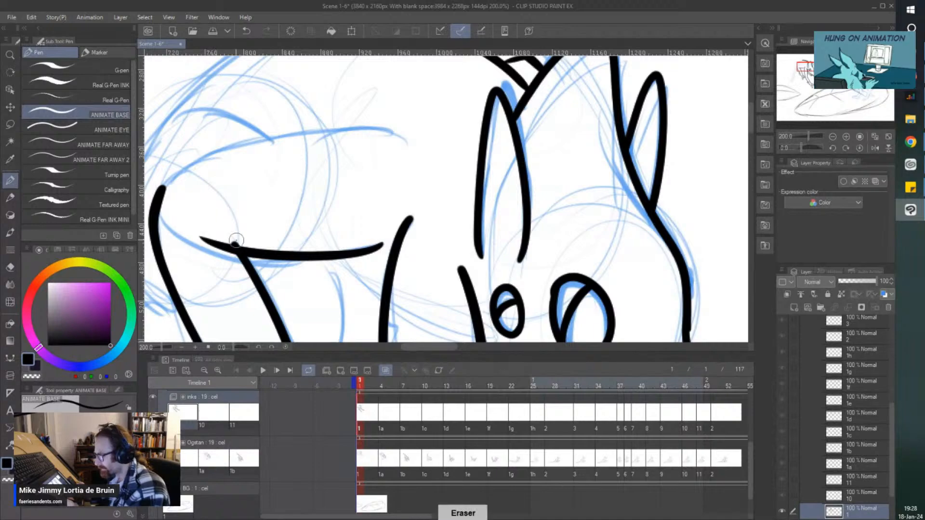
scroll(224, 219, "up", 3)
scroll(269, 250, "down", 5)
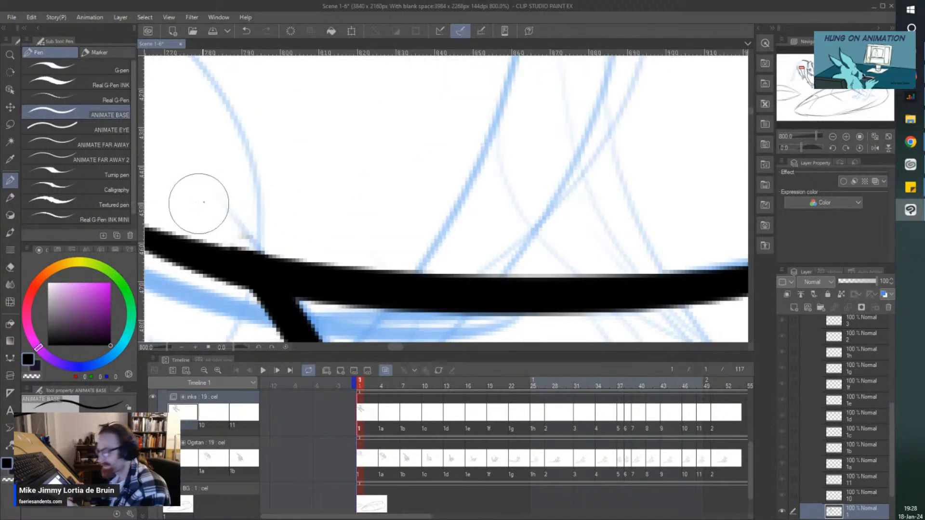
scroll(173, 218, "up", 3)
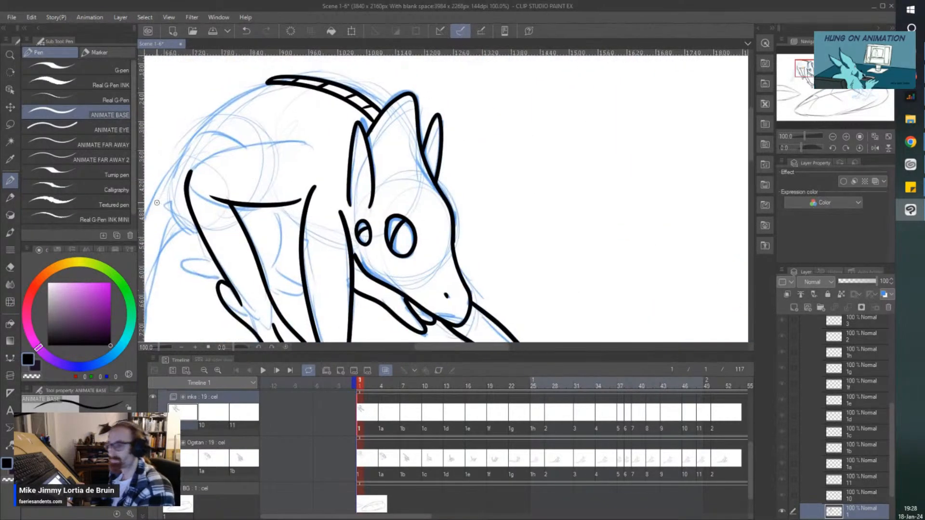
Step: Ink the upper contour of Ogstan's near thigh from the bent joint towards the shoulder
mouse_move(179, 191)
left_mouse_down()
mouse_move(303, 144)
mouse_move(422, 140)
left_mouse_up()
key("ctrl+minus")
key("ctrl+minus")
key("ctrl+minus")
key("ctrl+minus")
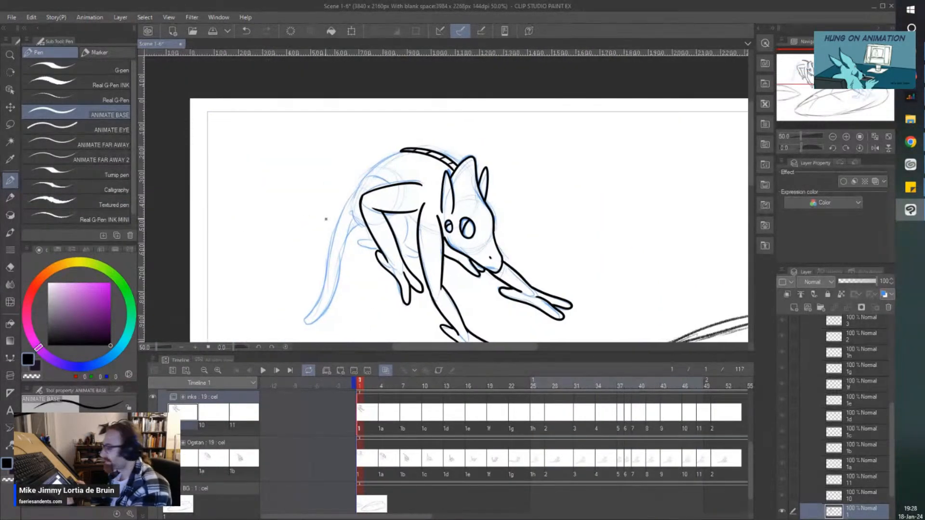
Step: Ink the short curved line above the near thigh and join it cleanly to the thigh's upper contour
key("ctrl+plus")
key("ctrl+plus")
key("ctrl+plus")
key("ctrl+plus")
left_click_drag(337, 171, 417, 181)
key("ctrl+minus")
key("ctrl+minus")
key("ctrl+minus")
key("ctrl+minus")
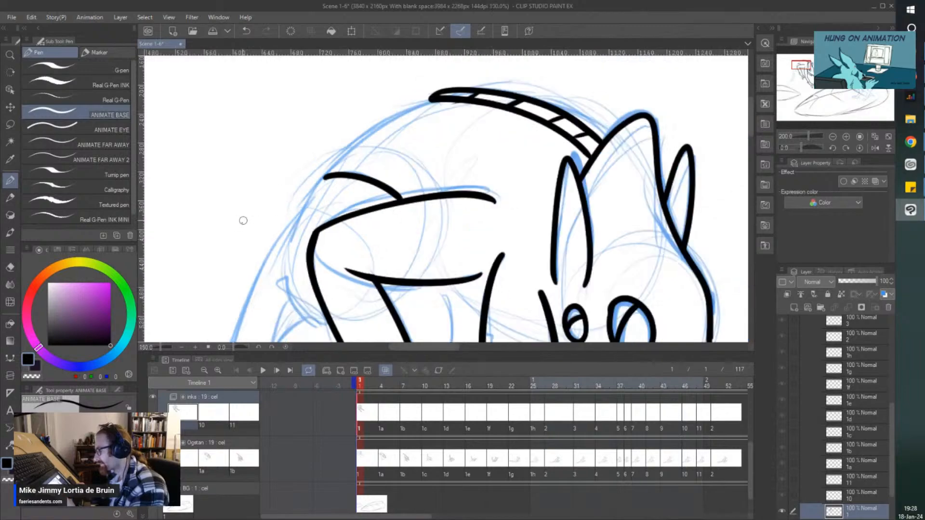
key("ctrl+plus")
key("ctrl+plus")
key("ctrl+plus")
key("ctrl+plus")
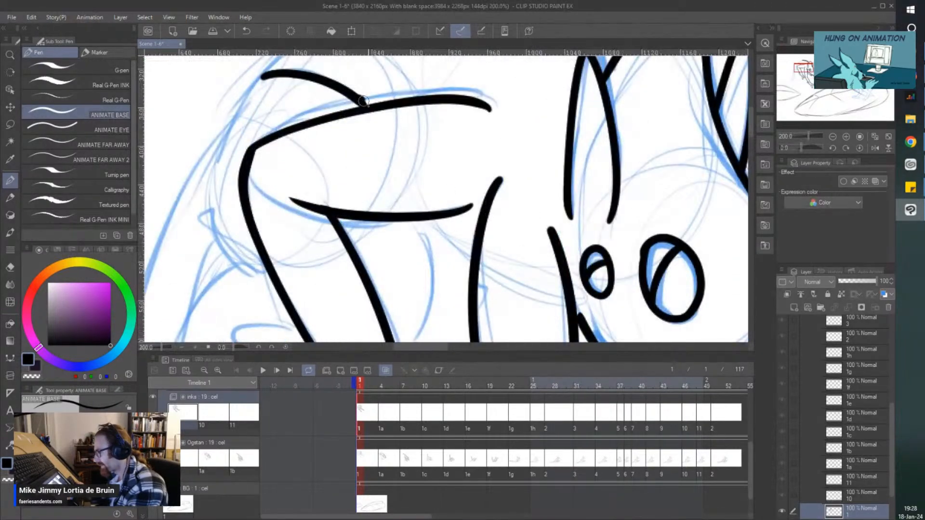
key("ctrl+minus")
key("ctrl+minus")
Step: Ink the curved rump line behind the near thigh, ending at the back contour of the leg
key("ctrl+plus")
key("ctrl+plus")
mouse_move(195, 159)
left_mouse_down()
mouse_move(204, 208)
mouse_move(259, 256)
left_mouse_up()
scroll(234, 244, "down", 1)
scroll(293, 252, "up", 1)
scroll(332, 192, "down", 3)
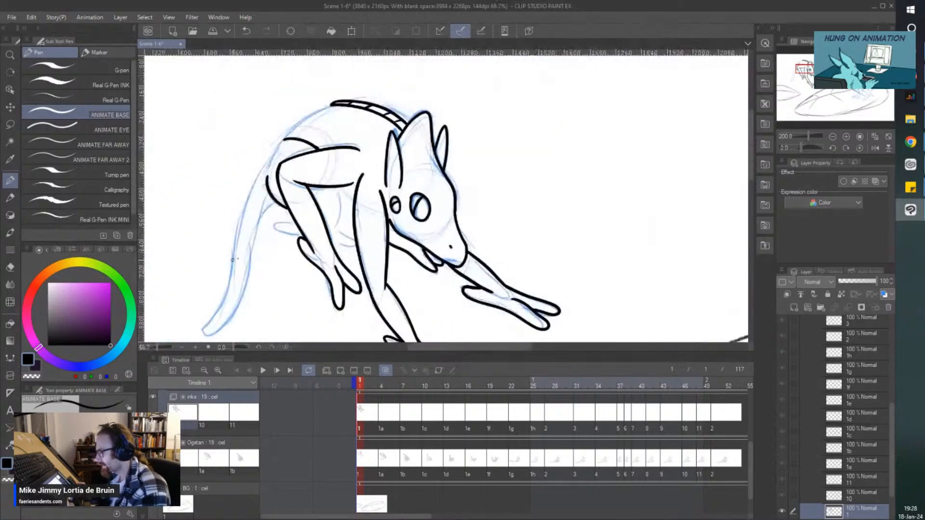
Step: Ink the far leg's contour between the two near legs, from under the thigh down to the foot
scroll(339, 187, "up", 2)
scroll(339, 187, "up", 1)
mouse_move(362, 151)
left_mouse_down()
mouse_move(382, 208)
mouse_move(366, 271)
left_mouse_up()
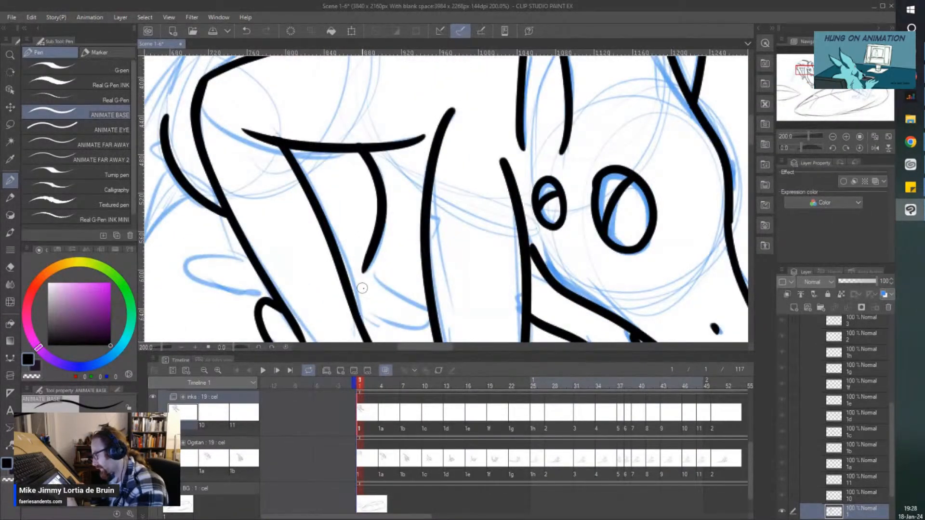
scroll(364, 268, "down", 1)
scroll(345, 262, "down", 2)
scroll(375, 261, "up", 2)
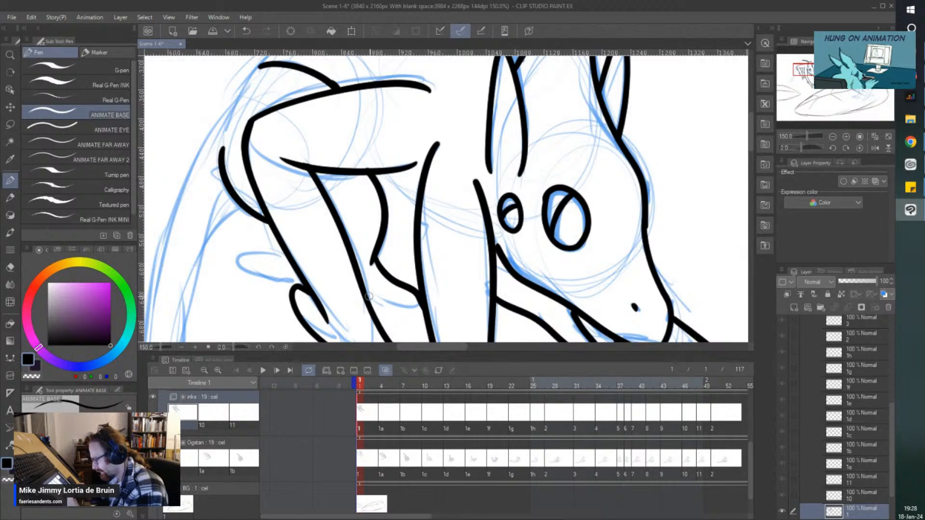
Step: Ink the front toes of the far foot and its rear toe sticking out behind the near leg
mouse_move(367, 288)
left_mouse_down()
mouse_move(408, 327)
mouse_move(392, 336)
mouse_move(365, 290)
left_mouse_up()
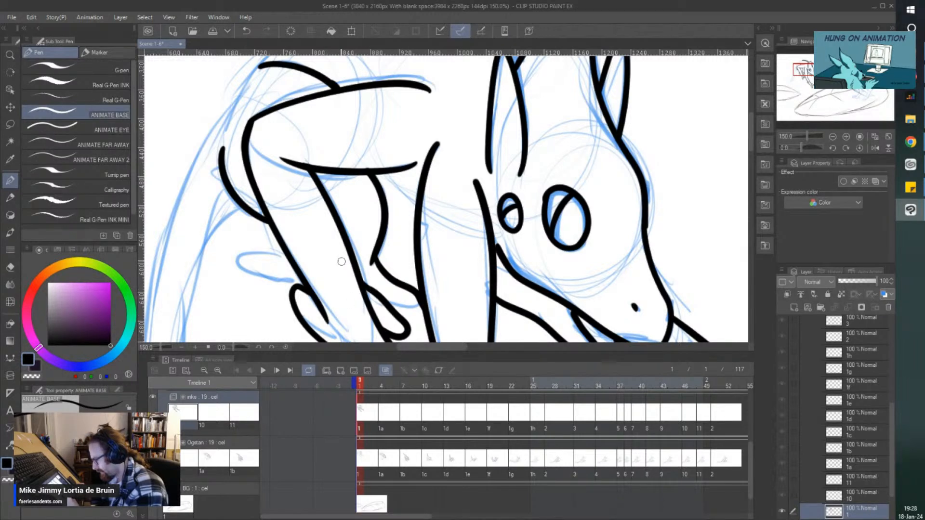
left_click_drag(420, 301, 401, 312)
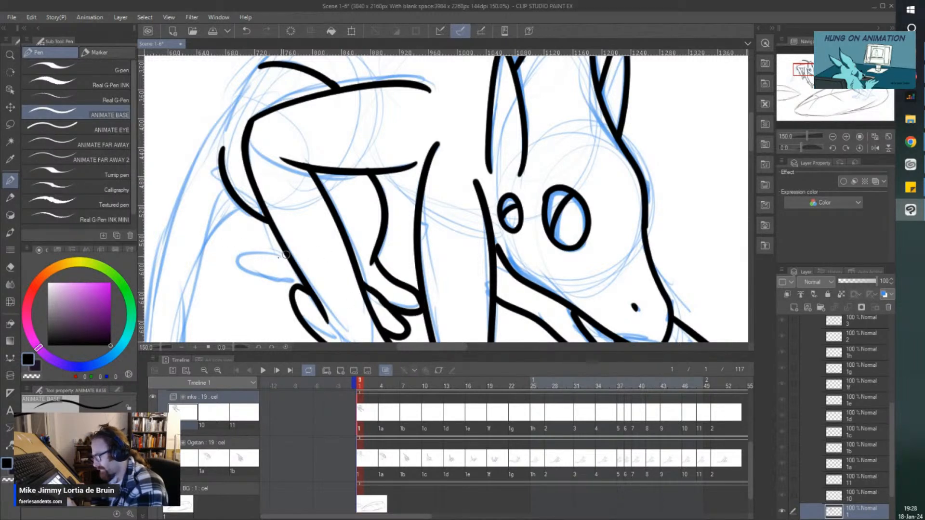
mouse_move(284, 255)
left_mouse_down()
mouse_move(257, 273)
mouse_move(305, 283)
left_mouse_up()
scroll(270, 270, "down", 2)
scroll(280, 275, "up", 1)
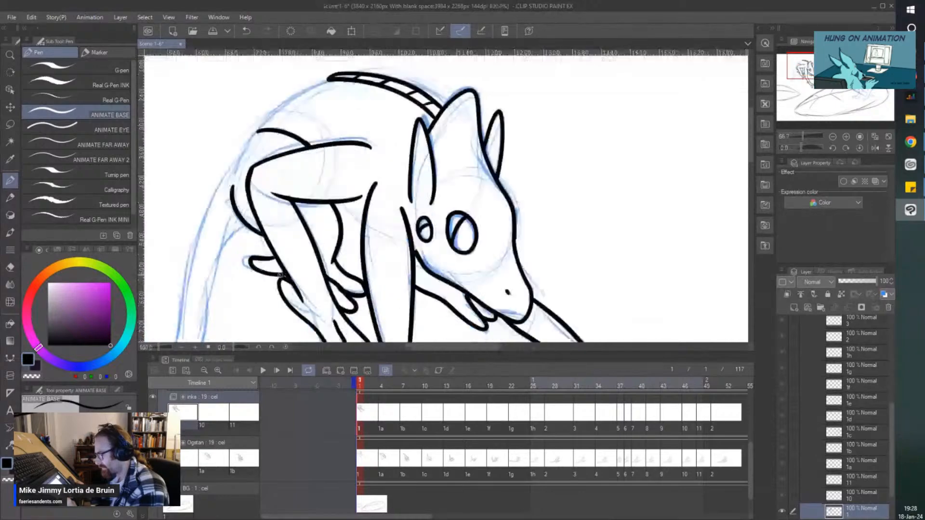
scroll(281, 272, "up", 2)
scroll(282, 273, "down", 5)
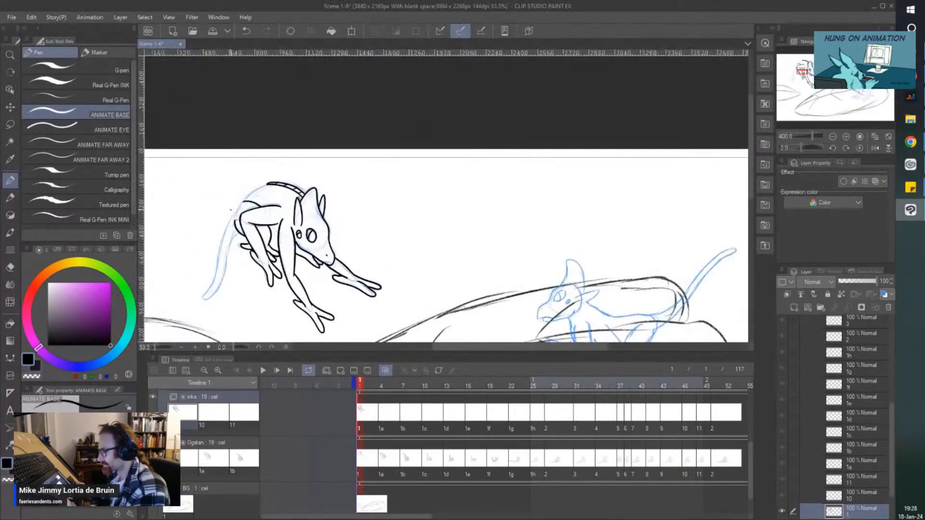
Step: Ink the short belly line between the legs and the back contour from the neck ridge to the tail base
scroll(279, 239, "up", 4)
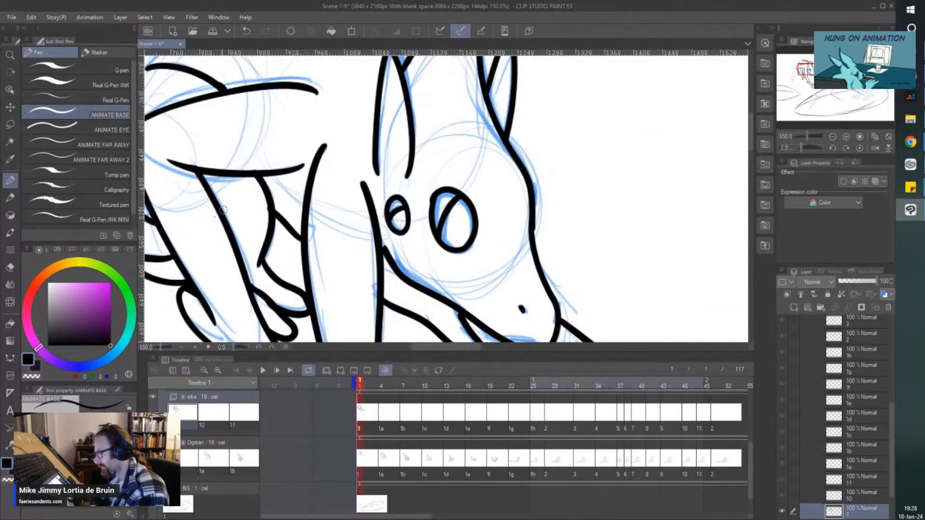
scroll(290, 228, "down", 4)
left_click_drag(178, 209, 288, 210)
scroll(281, 212, "up", 3)
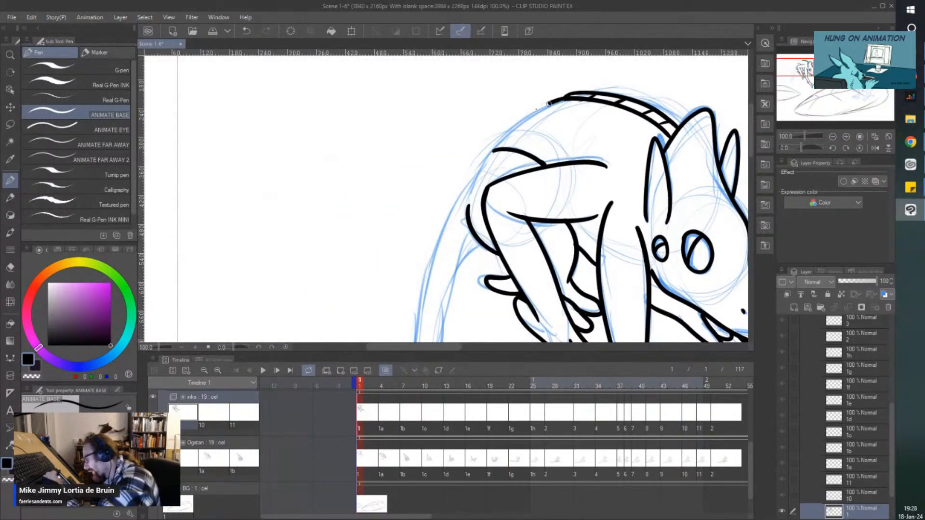
mouse_move(548, 102)
left_mouse_down()
mouse_move(491, 146)
mouse_move(435, 249)
mouse_move(422, 297)
left_mouse_up()
scroll(383, 322, "down", 3)
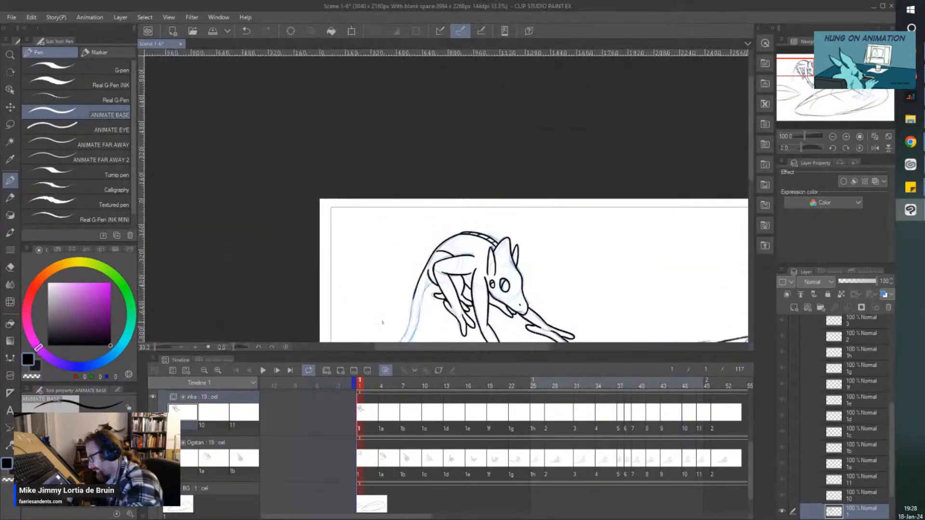
Step: Ink both sides of Ogstan's tail around the rounded tip up to the rump, and save the file
left_click_drag(382, 321, 384, 263)
scroll(409, 263, "up", 3)
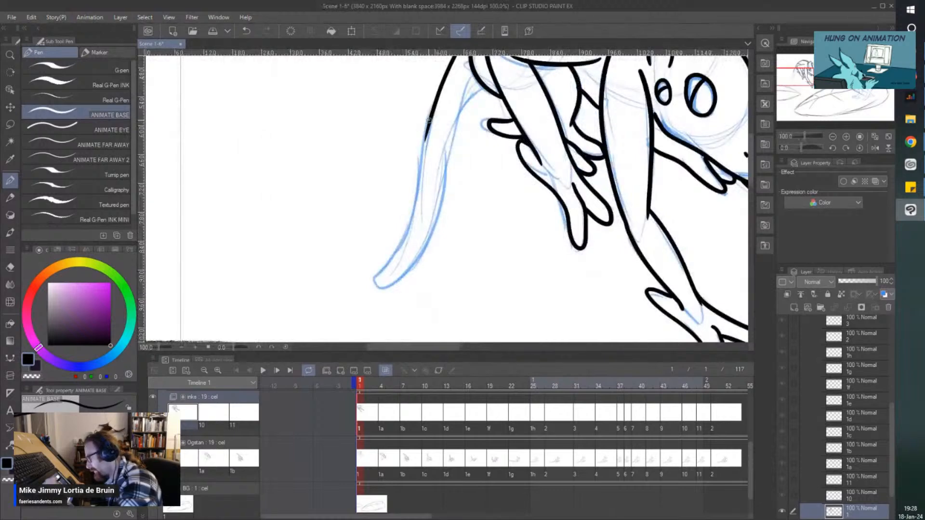
key("ctrl+z")
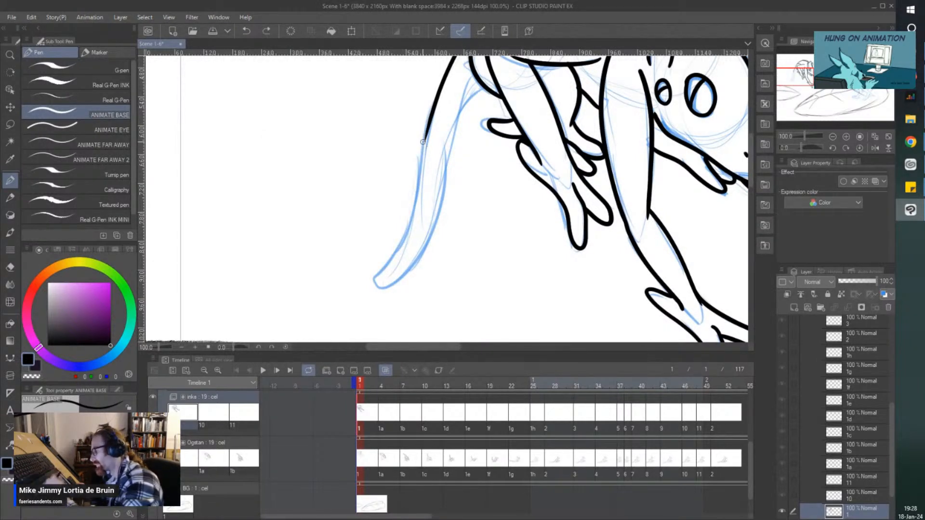
mouse_move(430, 113)
left_mouse_down()
mouse_move(414, 208)
mouse_move(394, 248)
left_mouse_up()
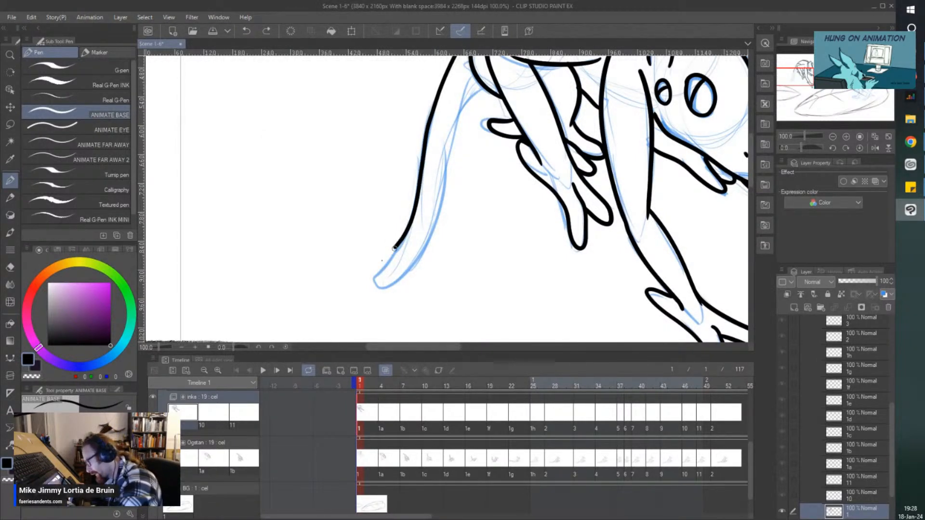
mouse_move(375, 287)
left_mouse_down()
mouse_move(410, 272)
mouse_move(472, 94)
left_mouse_up()
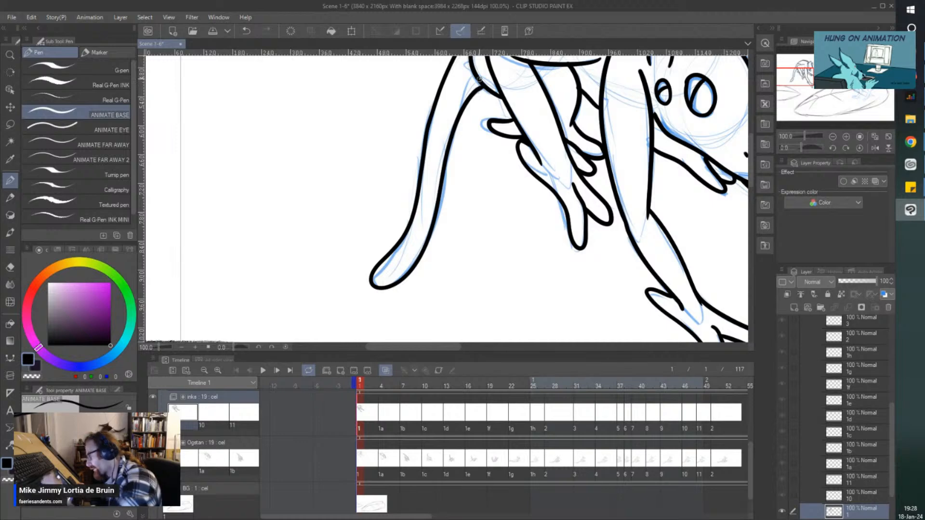
scroll(479, 79, "down", 3)
left_click_drag(535, 82, 483, 82)
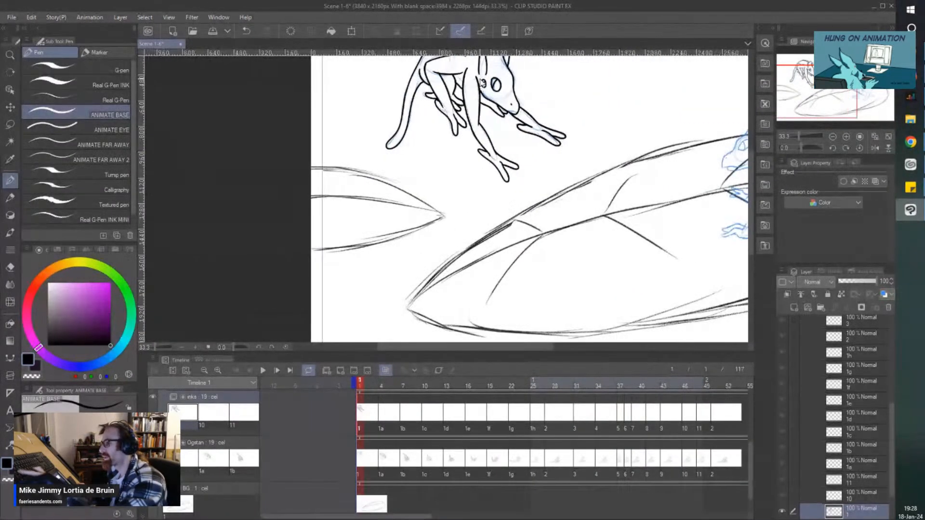
key("ctrl+s")
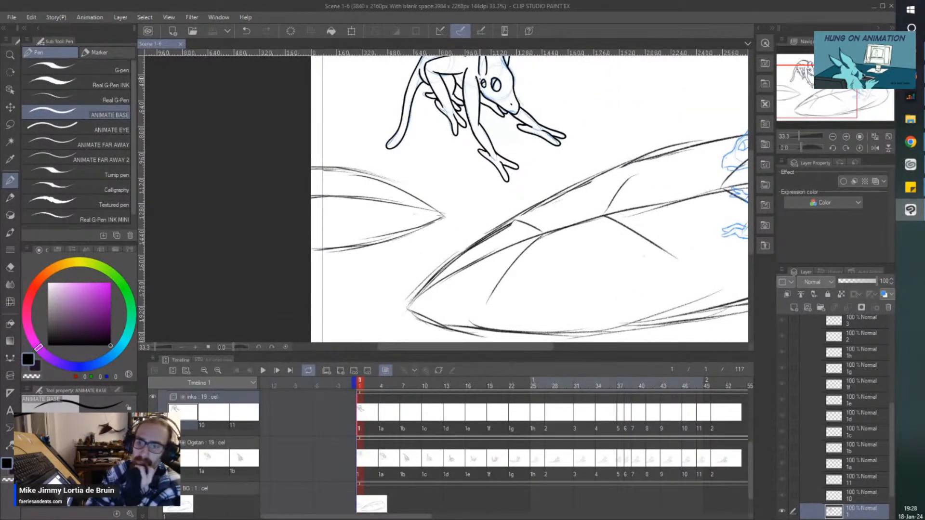
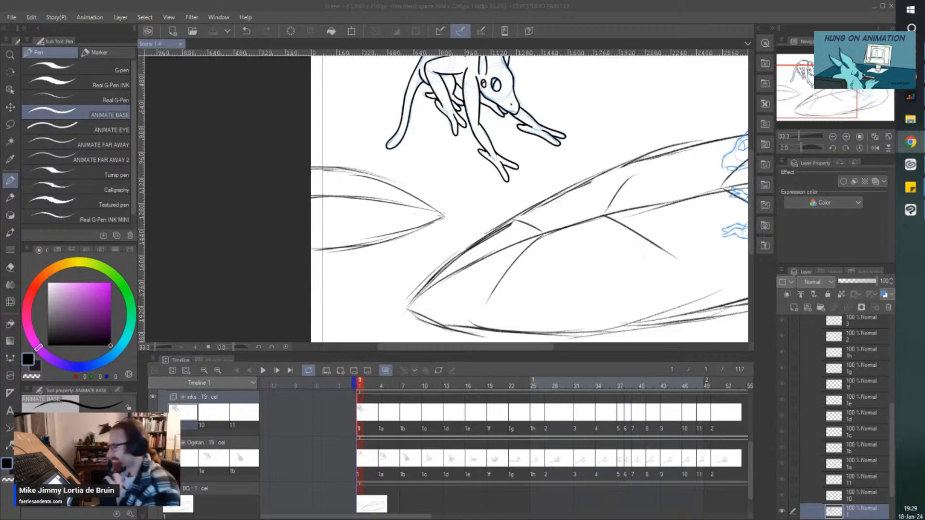
Step: Switch to inking cel 1a at frame 4 and ink Ogstan's near ear
left_click(381, 458)
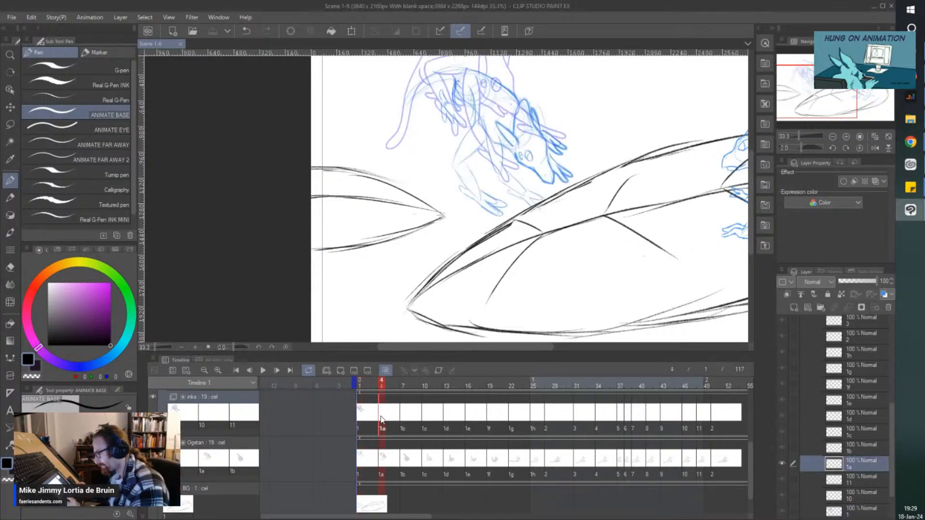
scroll(394, 349, "down", 3)
scroll(394, 349, "up", 2)
scroll(467, 179, "up", 3)
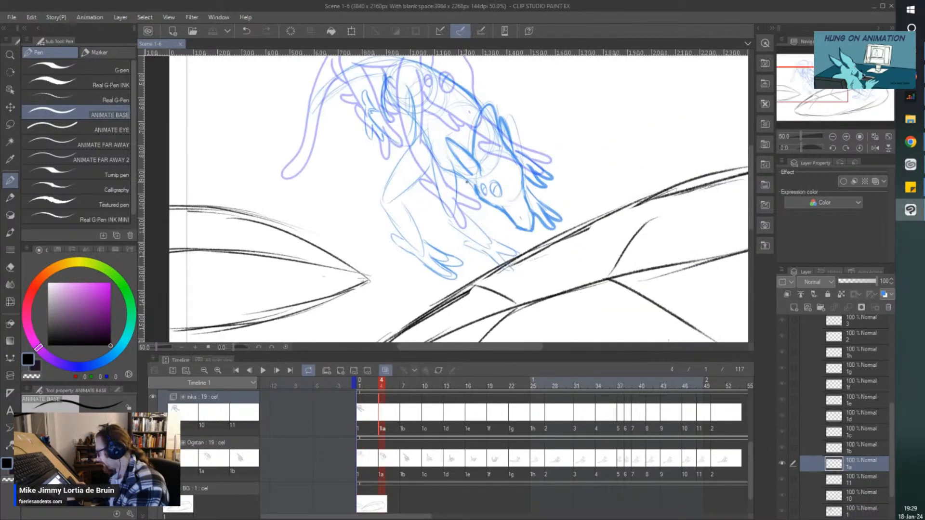
scroll(410, 145, "up", 5)
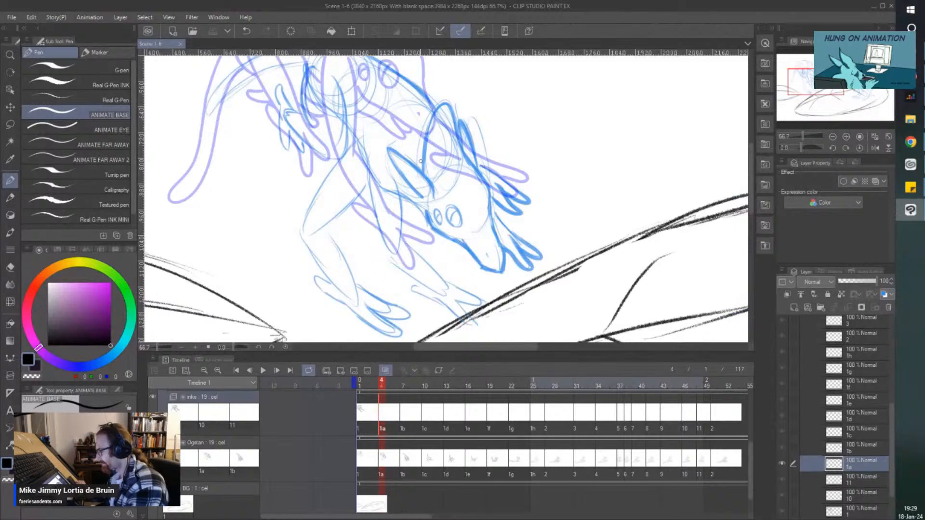
mouse_move(450, 231)
left_mouse_down()
mouse_move(380, 148)
mouse_move(351, 131)
mouse_move(351, 148)
mouse_move(422, 243)
left_mouse_up()
scroll(393, 219, "down", 1)
scroll(393, 218, "down", 1)
Step: Ink the head crest, the far ear and the face contour around the snout and back along the jaw
mouse_move(409, 209)
left_mouse_down()
mouse_move(397, 318)
mouse_move(429, 123)
mouse_move(459, 95)
mouse_move(484, 178)
mouse_move(560, 307)
left_mouse_up()
scroll(405, 261, "up", 2)
scroll(545, 258, "down", 3)
scroll(526, 260, "up", 3)
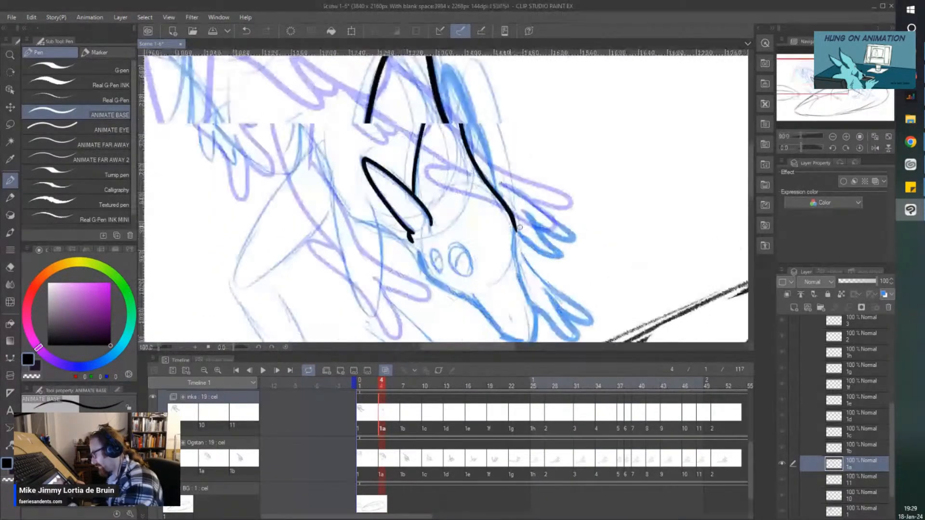
mouse_move(441, 94)
left_mouse_down()
mouse_move(453, 75)
mouse_move(474, 165)
mouse_move(494, 162)
mouse_move(515, 271)
mouse_move(512, 325)
mouse_move(496, 332)
mouse_move(336, 192)
left_mouse_up()
scroll(481, 257, "down", 3)
scroll(480, 258, "up", 3)
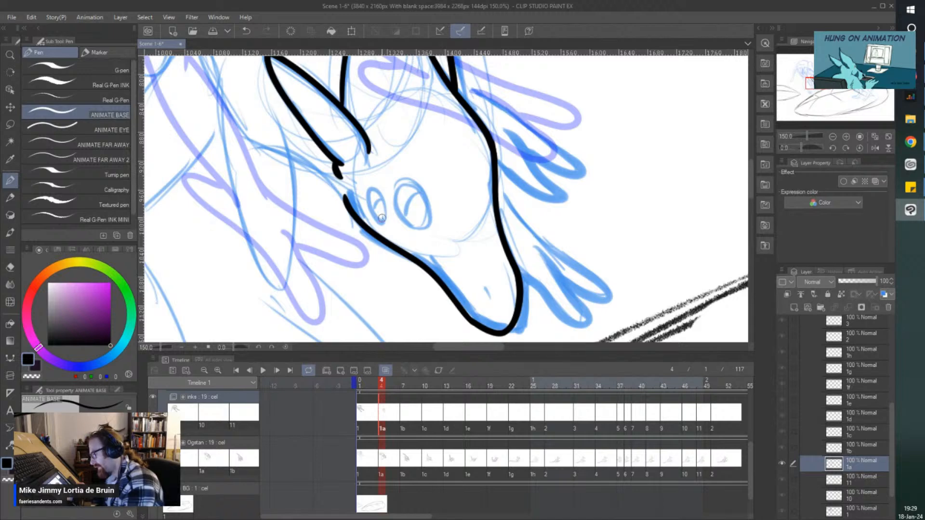
Step: Ink Ogstan's two oval eyes with their inner lines and add the small nostril mark
mouse_move(382, 218)
left_mouse_down()
mouse_move(378, 190)
mouse_move(368, 193)
mouse_move(375, 220)
left_mouse_up()
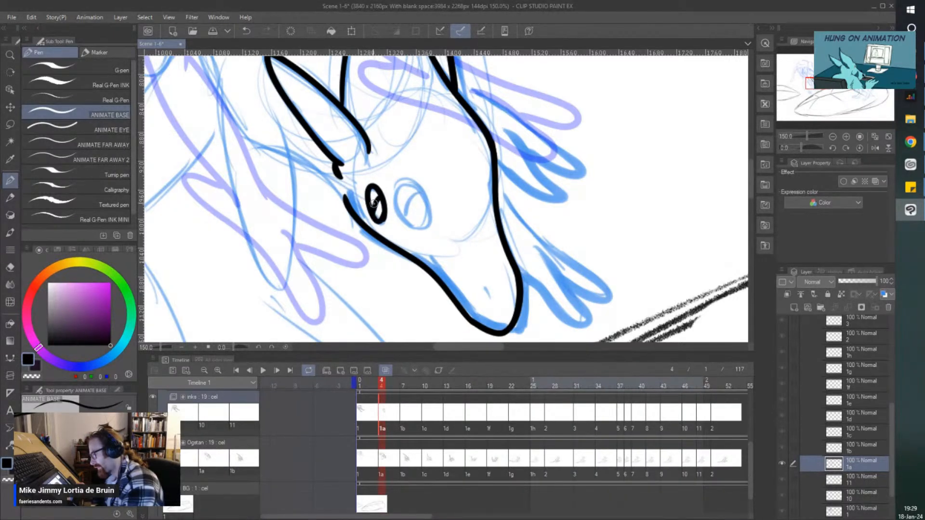
mouse_move(398, 182)
left_mouse_down()
mouse_move(403, 221)
mouse_move(420, 230)
mouse_move(429, 205)
mouse_move(412, 182)
mouse_move(404, 223)
mouse_move(439, 236)
left_mouse_up()
scroll(388, 187, "down", 2)
scroll(438, 245, "up", 2)
scroll(439, 236, "down", 2)
scroll(424, 193, "up", 3)
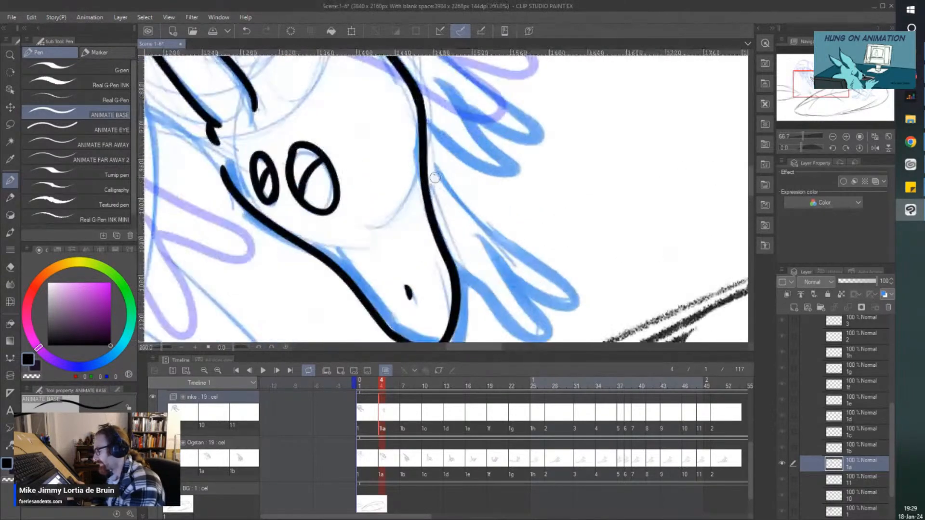
Step: Ink the lower paw extending from behind the snout, including its two toes
mouse_move(429, 158)
left_mouse_down()
mouse_move(577, 296)
mouse_move(501, 267)
left_mouse_up()
mouse_move(469, 231)
left_mouse_down()
mouse_move(544, 318)
mouse_move(489, 308)
mouse_move(455, 272)
left_mouse_up()
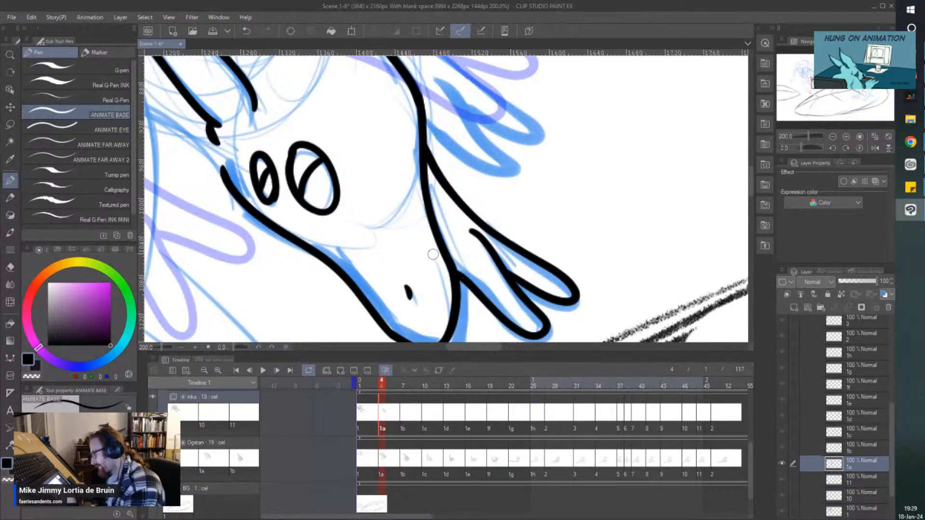
scroll(433, 255, "down", 3)
scroll(418, 127, "up", 3)
Step: Ink the upper paw extending from behind the forehead, including its toes
mouse_move(382, 101)
left_mouse_down()
mouse_move(549, 214)
mouse_move(469, 200)
left_mouse_up()
mouse_move(436, 159)
left_mouse_down()
mouse_move(512, 262)
mouse_move(424, 212)
mouse_move(418, 195)
mouse_move(427, 195)
left_mouse_up()
scroll(411, 195, "down", 4)
scroll(394, 200, "up", 2)
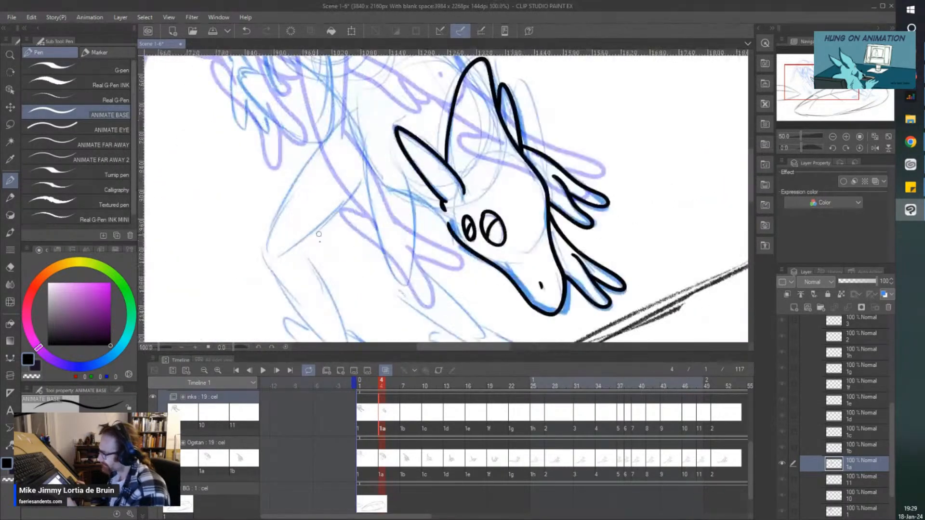
Step: Ink the two side contours of the limb beside the near ear in cel 1a
mouse_move(368, 131)
left_mouse_down()
mouse_move(361, 152)
mouse_move(397, 295)
left_mouse_up()
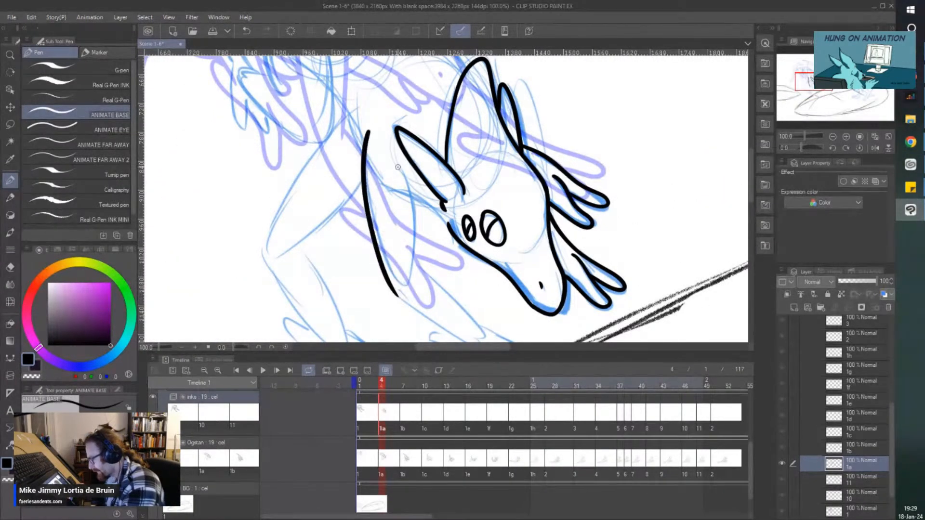
left_click_drag(398, 166, 413, 253)
scroll(407, 245, "down", 2)
scroll(408, 322, "up", 2)
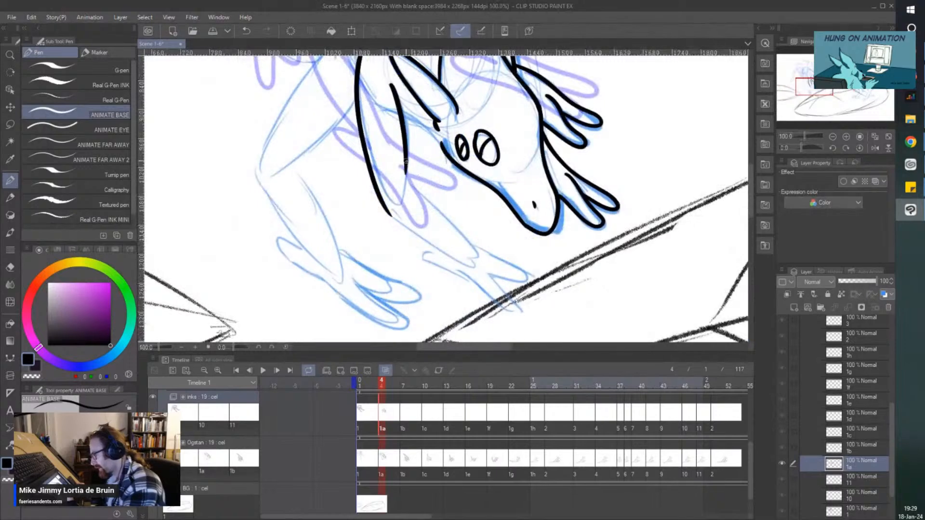
Step: Ink the lower segment of the limb beside the near ear, its foot with toes, and the short line joining it to the head
left_click_drag(408, 179, 457, 226)
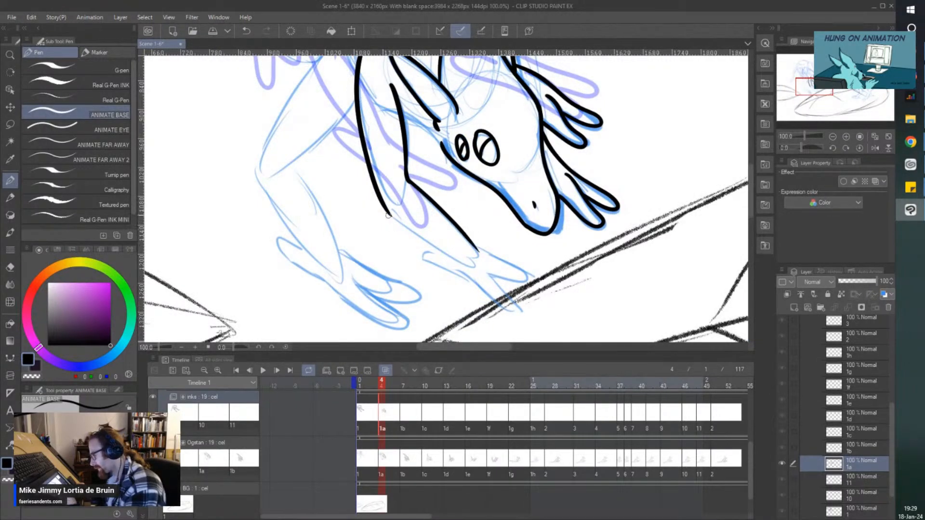
mouse_move(394, 218)
left_mouse_down()
mouse_move(440, 252)
mouse_move(472, 243)
mouse_move(530, 271)
mouse_move(533, 281)
mouse_move(502, 280)
mouse_move(521, 310)
mouse_move(514, 314)
mouse_move(423, 248)
left_mouse_up()
scroll(404, 243, "up", 3)
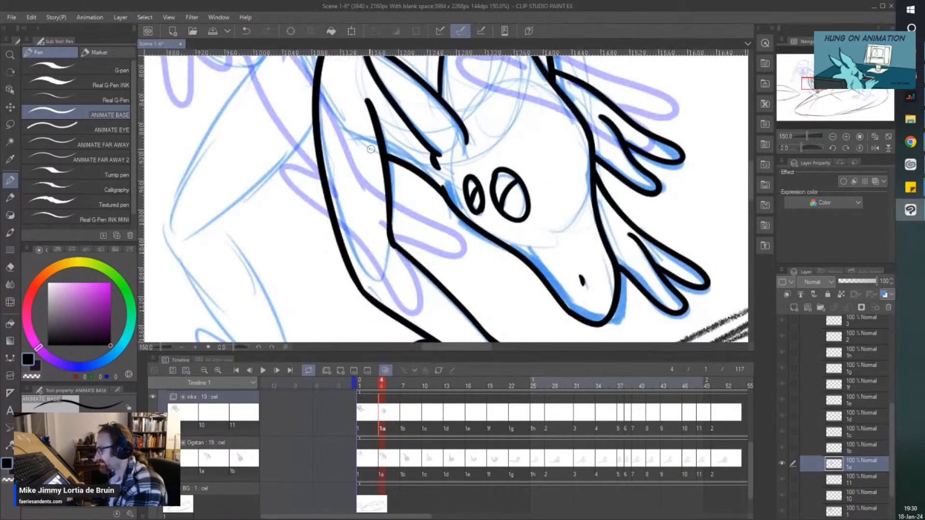
scroll(364, 207, "down", 2)
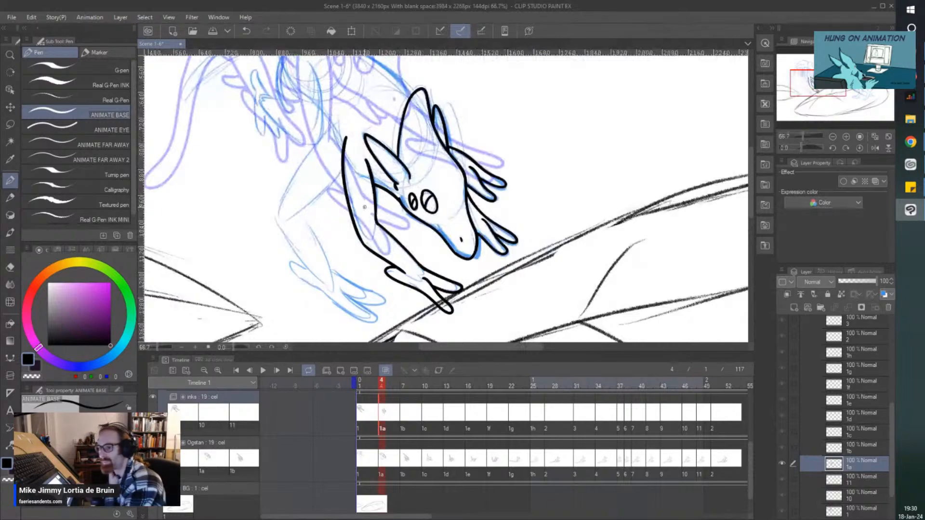
scroll(364, 207, "down", 2)
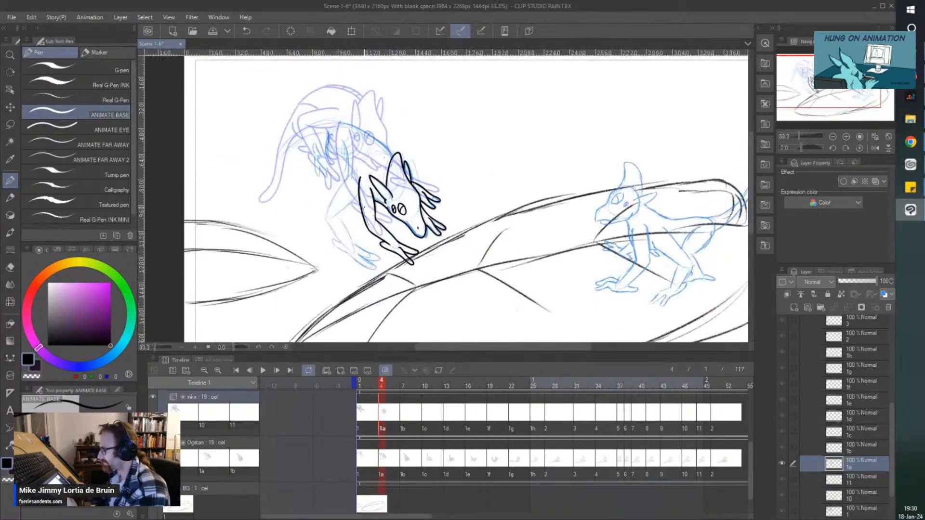
Step: Ink the two long curved lines of the back stripe running from the top of the back to the far ear
scroll(315, 219, "up", 2)
left_click_drag(316, 220, 321, 234)
scroll(345, 86, "up", 2)
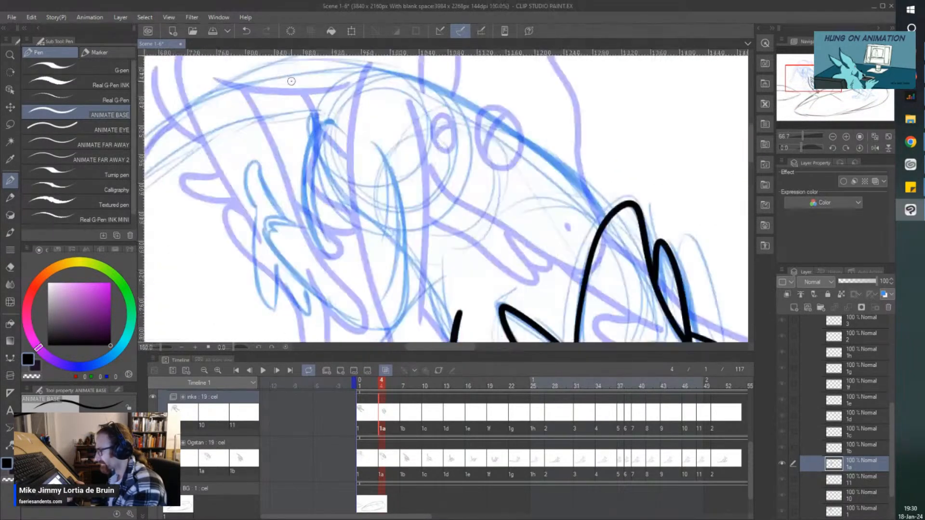
scroll(341, 96, "down", 2)
scroll(341, 98, "up", 1)
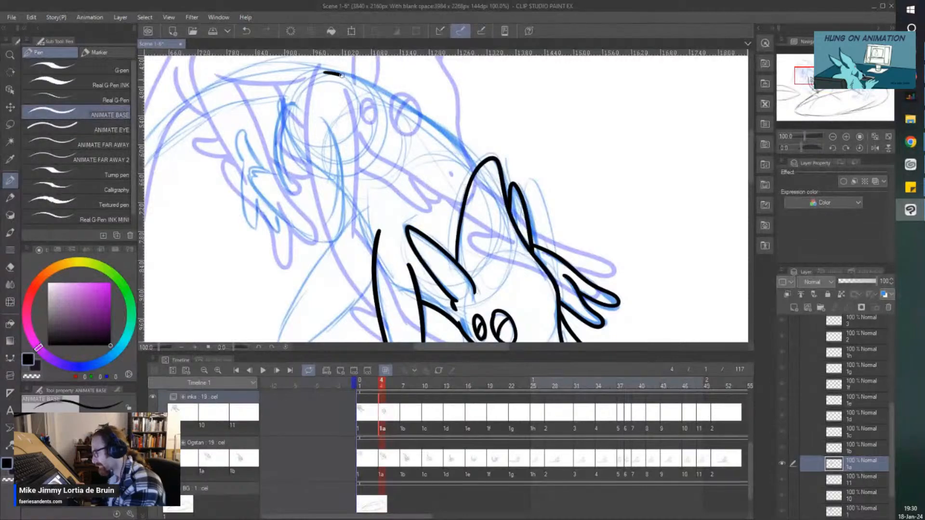
mouse_move(341, 75)
left_mouse_down()
mouse_move(397, 103)
mouse_move(434, 146)
left_mouse_up()
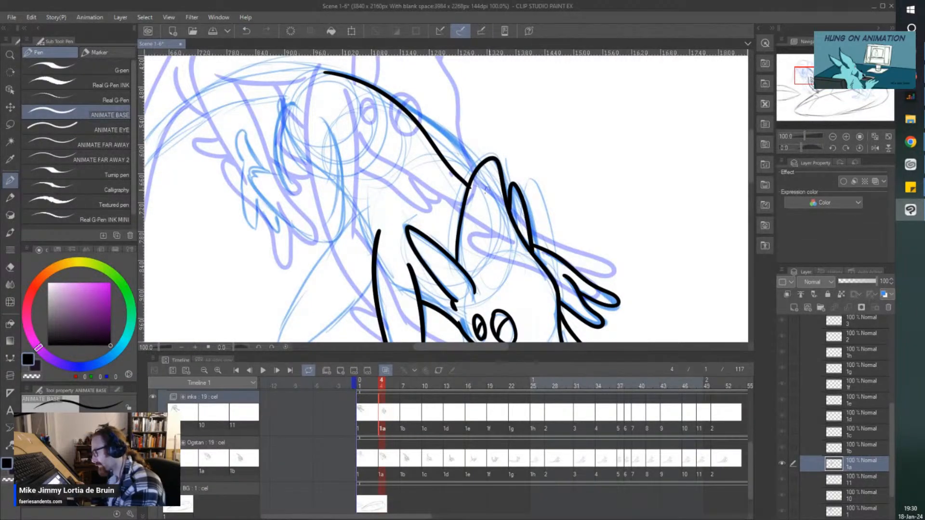
scroll(486, 189, "up", 4)
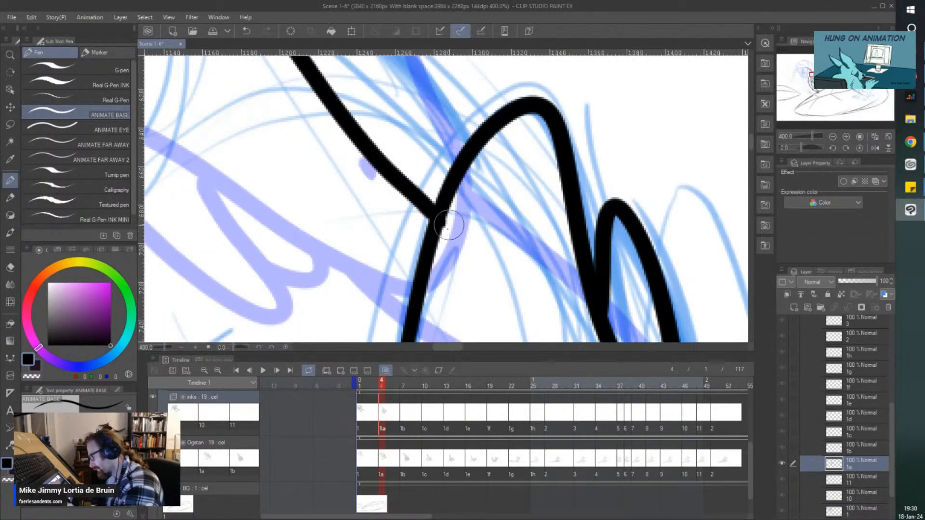
scroll(448, 226, "down", 4)
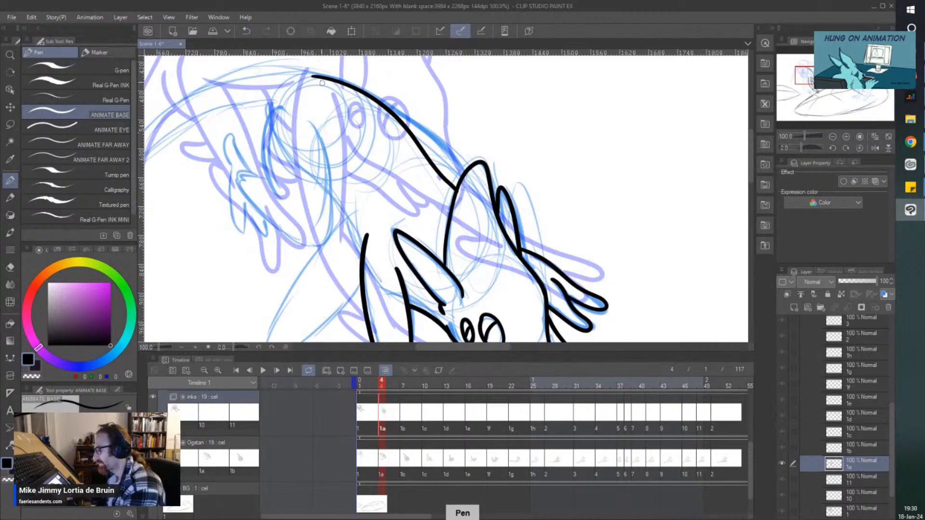
mouse_move(310, 76)
left_mouse_down()
mouse_move(376, 122)
mouse_move(434, 193)
mouse_move(431, 181)
left_mouse_up()
Step: Add the short cross bars between the two back-stripe lines and ink the outer back contour beyond them
scroll(451, 210, "up", 3)
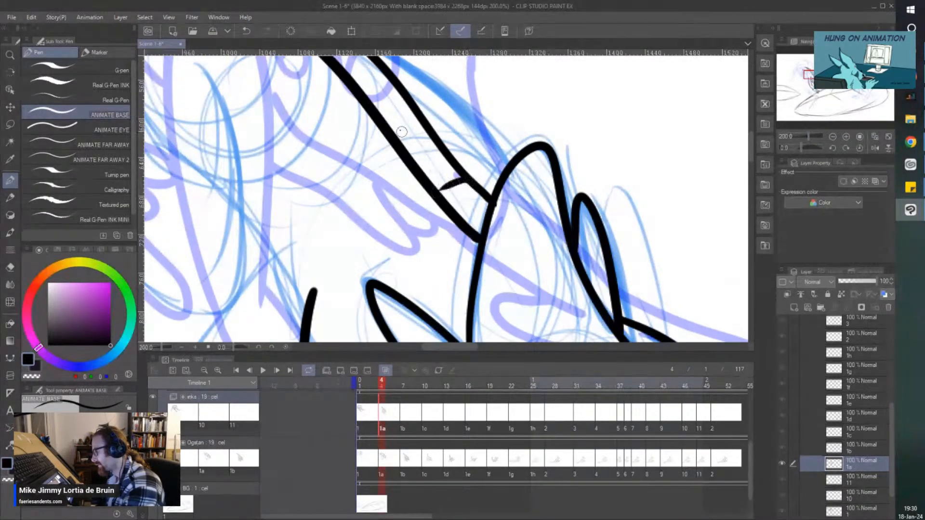
scroll(407, 121, "down", 3)
left_click_drag(399, 133, 413, 128)
scroll(403, 121, "up", 2)
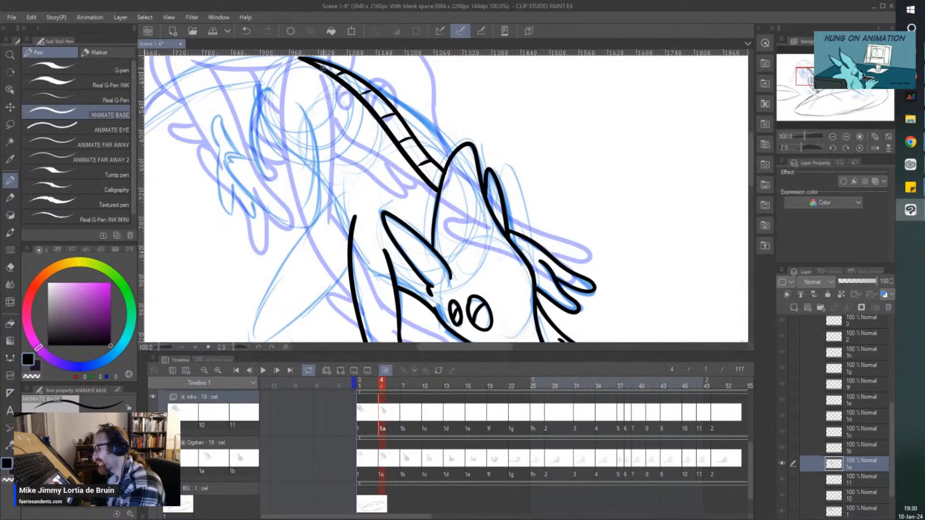
scroll(323, 68, "down", 2)
scroll(320, 80, "up", 4)
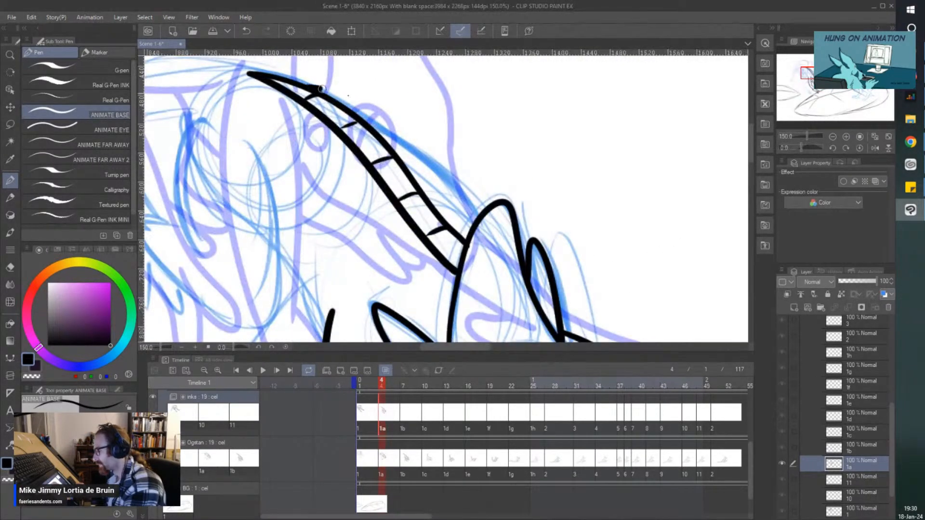
mouse_move(322, 89)
left_mouse_down()
mouse_move(381, 114)
mouse_move(484, 216)
left_mouse_up()
scroll(366, 202, "down", 3)
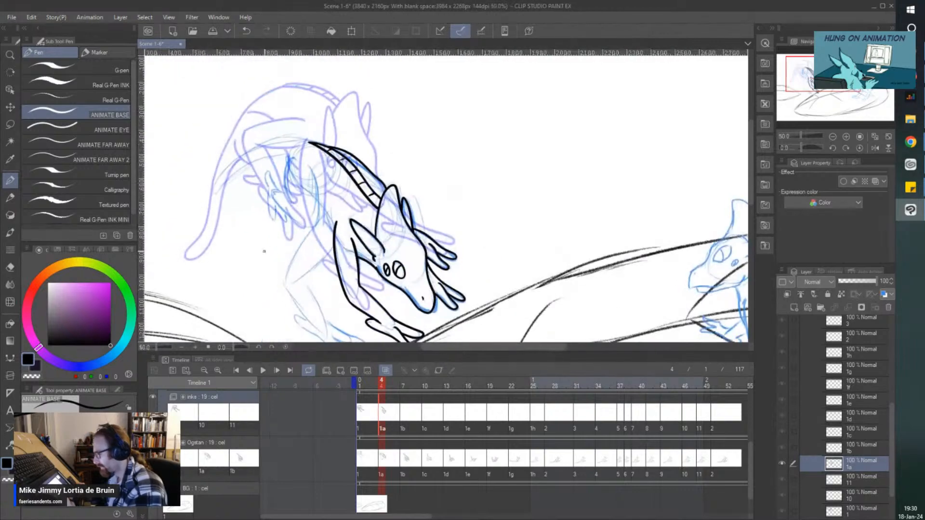
Step: Ink both contours of the upper segment of the bent leg behind the near limb, down to its knee
scroll(263, 251, "up", 1)
scroll(265, 279, "down", 2)
scroll(261, 304, "up", 3)
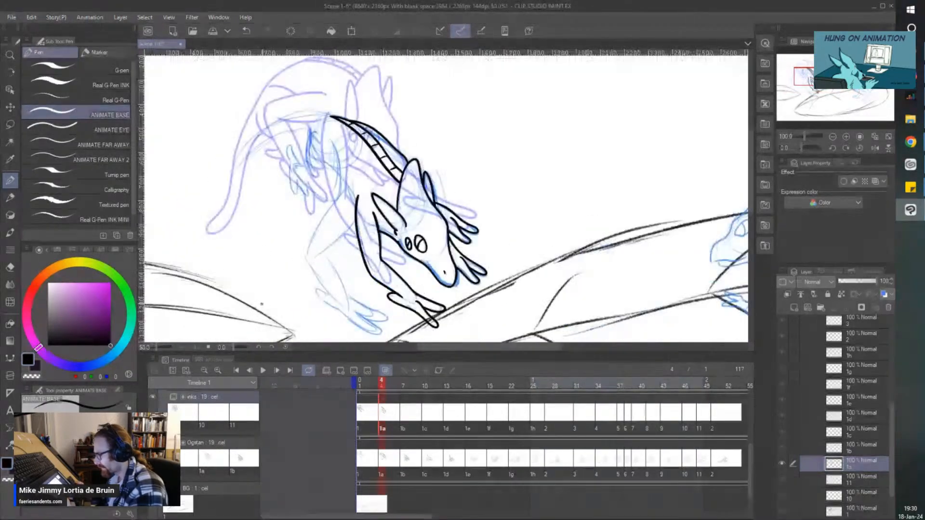
scroll(261, 304, "up", 1)
scroll(289, 298, "up", 1)
mouse_move(373, 156)
left_mouse_down()
mouse_move(334, 202)
mouse_move(304, 269)
left_mouse_up()
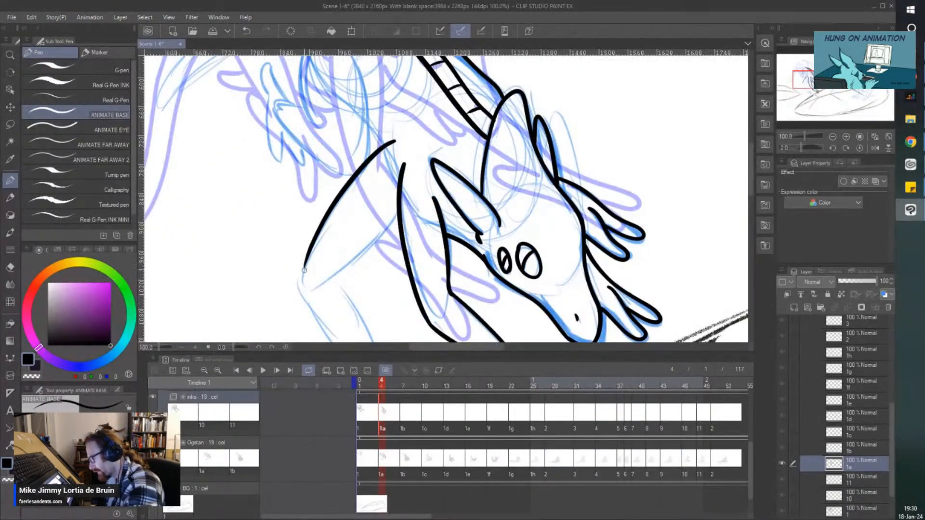
left_click_drag(399, 211, 325, 285)
scroll(325, 284, "down", 2)
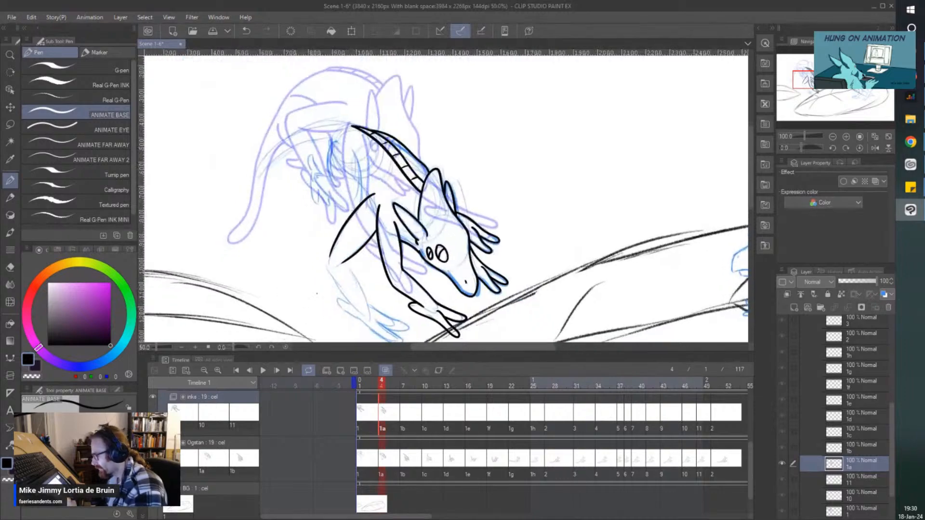
Step: Ink the bent leg's lower segment and its foot, including the toes and the heel spur
scroll(316, 234, "up", 3)
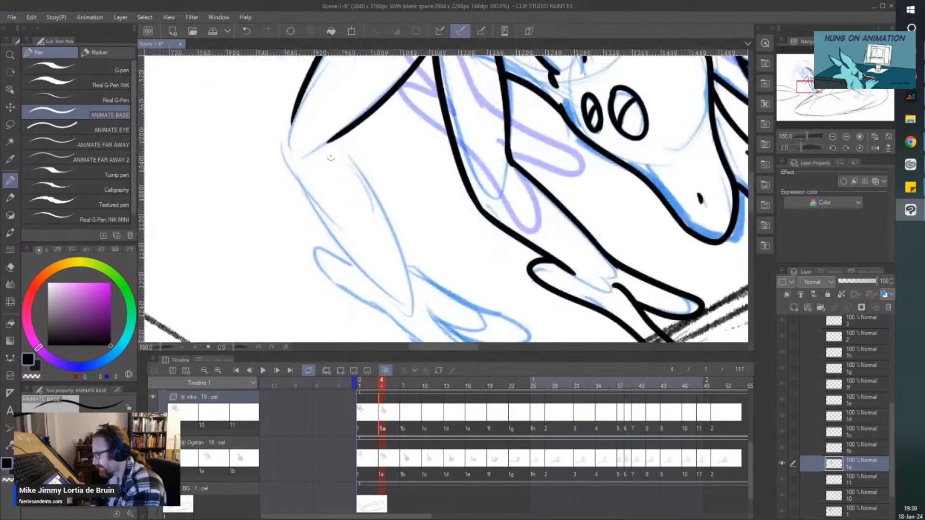
mouse_move(335, 139)
left_mouse_down()
mouse_move(371, 186)
mouse_move(411, 273)
mouse_move(396, 265)
mouse_move(459, 287)
left_mouse_up()
scroll(413, 277, "down", 2)
scroll(384, 255, "up", 1)
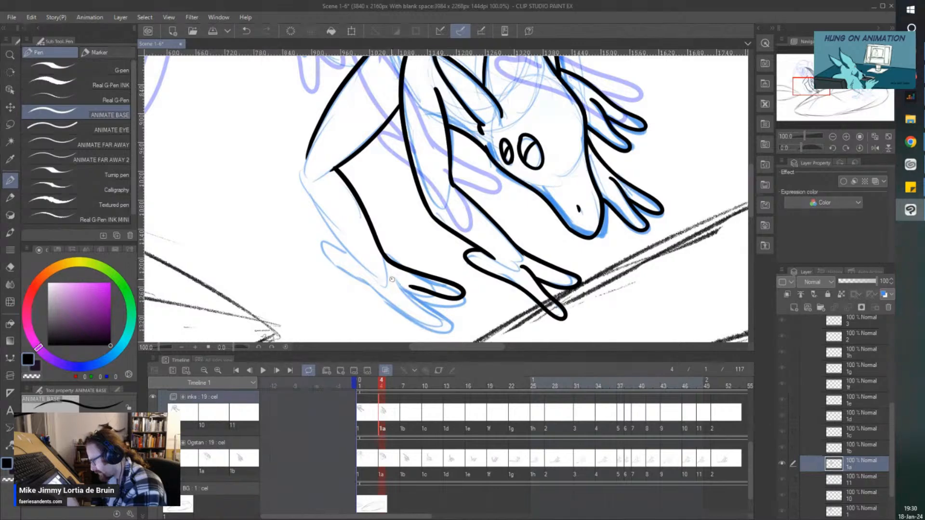
mouse_move(446, 324)
left_mouse_down()
mouse_move(362, 284)
mouse_move(325, 247)
left_mouse_up()
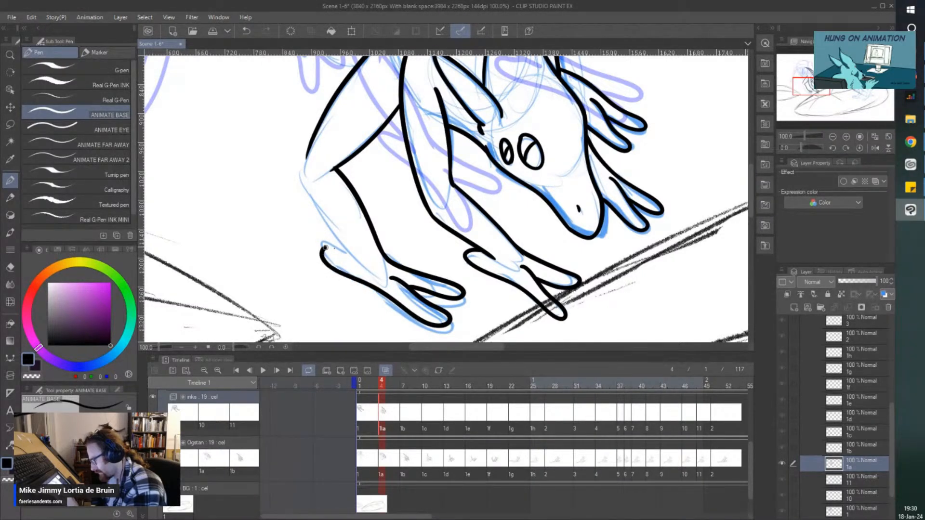
left_click_drag(305, 185, 346, 249)
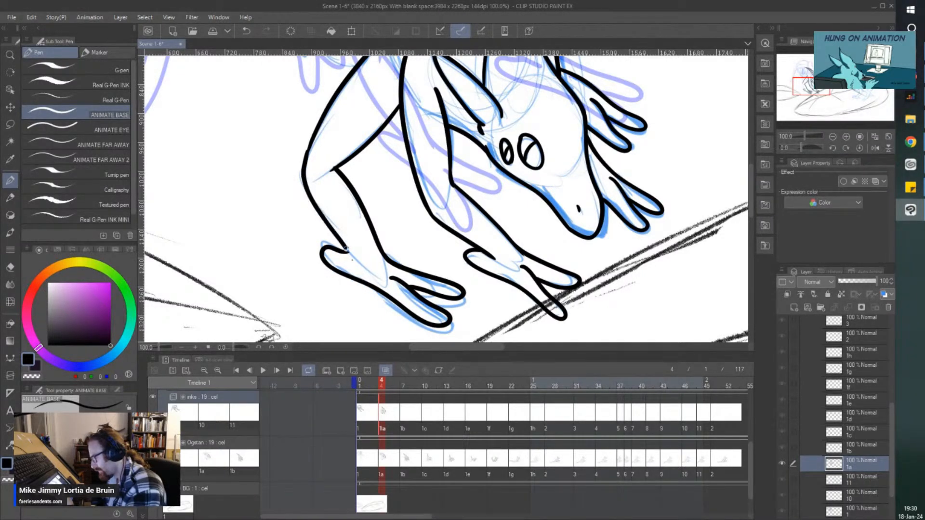
scroll(306, 156, "down", 3)
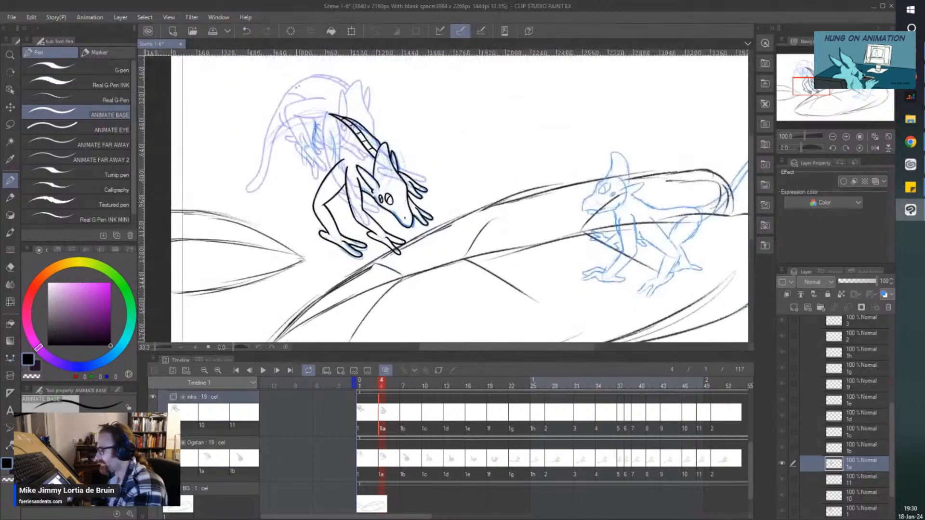
Step: Ink the tucked limb beneath the back, with its curved contours, underside line and pointed toes
scroll(338, 150, "up", 3)
left_click_drag(357, 142, 365, 227)
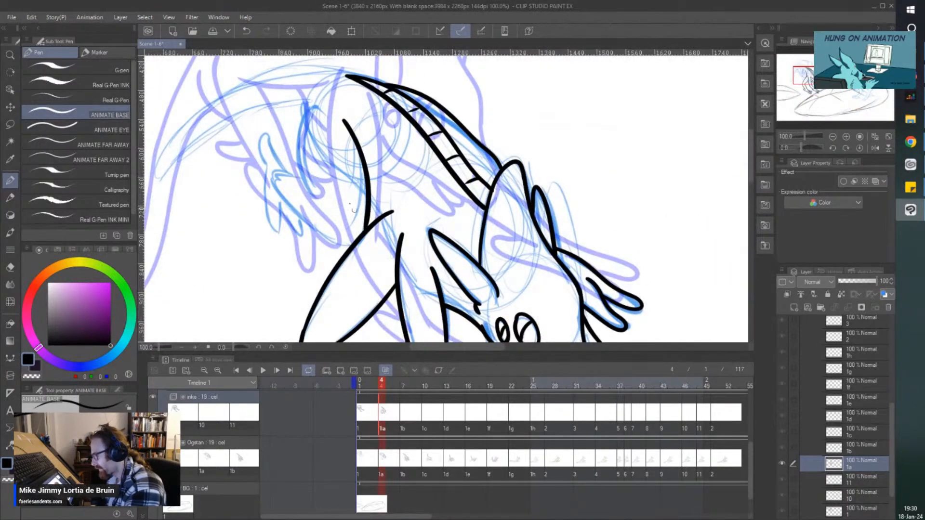
mouse_move(316, 104)
left_mouse_down()
mouse_move(295, 152)
mouse_move(317, 203)
left_mouse_up()
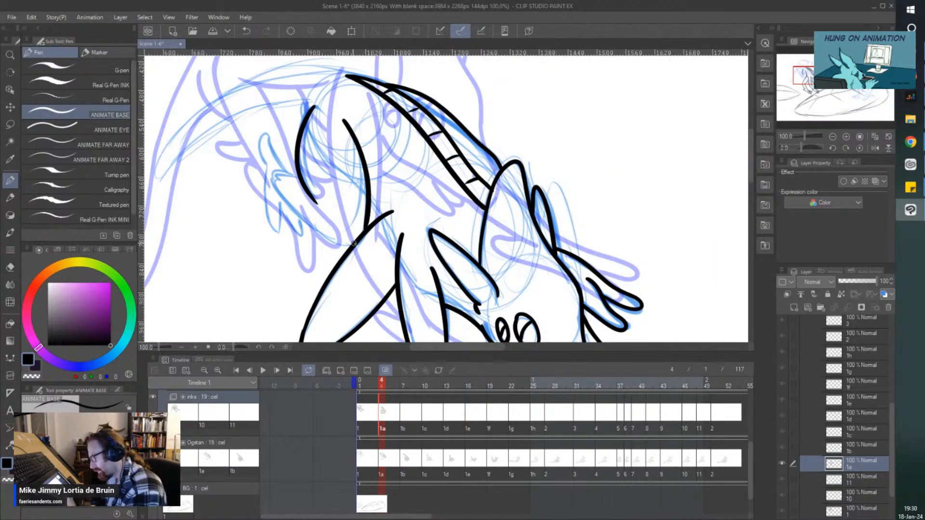
mouse_move(354, 243)
left_mouse_down()
mouse_move(274, 190)
mouse_move(263, 135)
left_mouse_up()
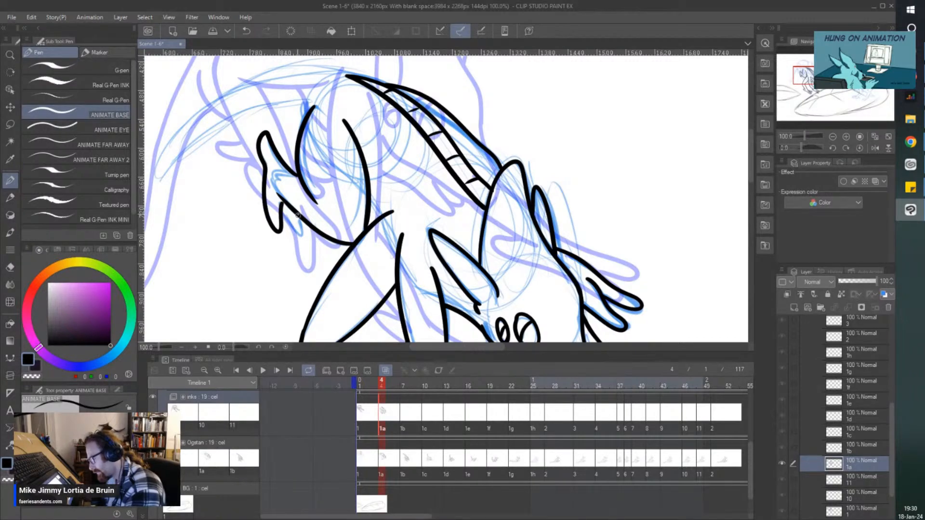
Step: Ink the tail's lower and upper contours, joining the upper one to the start of the back stripe
scroll(232, 115, "down", 1)
left_click_drag(146, 59, 168, 87)
scroll(168, 86, "up", 1)
scroll(210, 99, "up", 1)
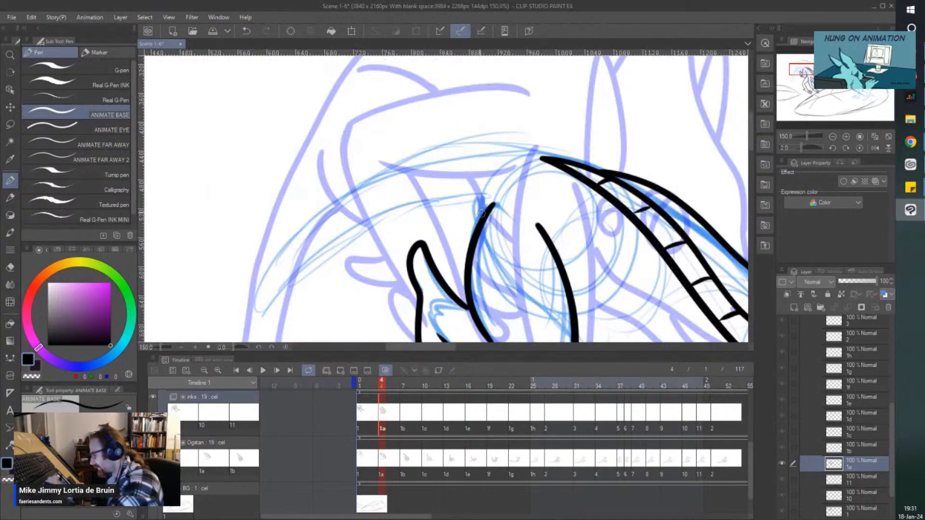
mouse_move(471, 206)
left_mouse_down()
mouse_move(337, 226)
mouse_move(261, 312)
left_mouse_up()
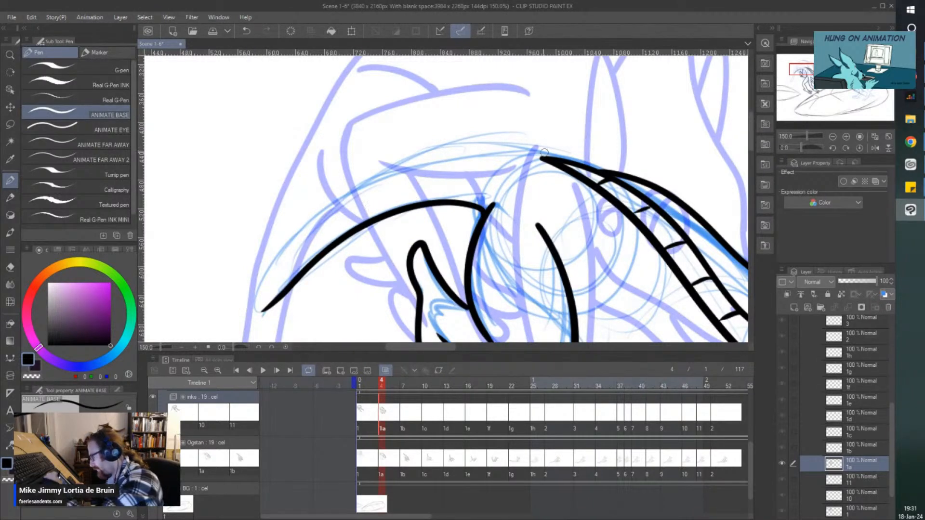
mouse_move(544, 158)
left_mouse_down()
mouse_move(471, 154)
mouse_move(398, 168)
mouse_move(324, 206)
mouse_move(267, 264)
mouse_move(251, 305)
left_mouse_up()
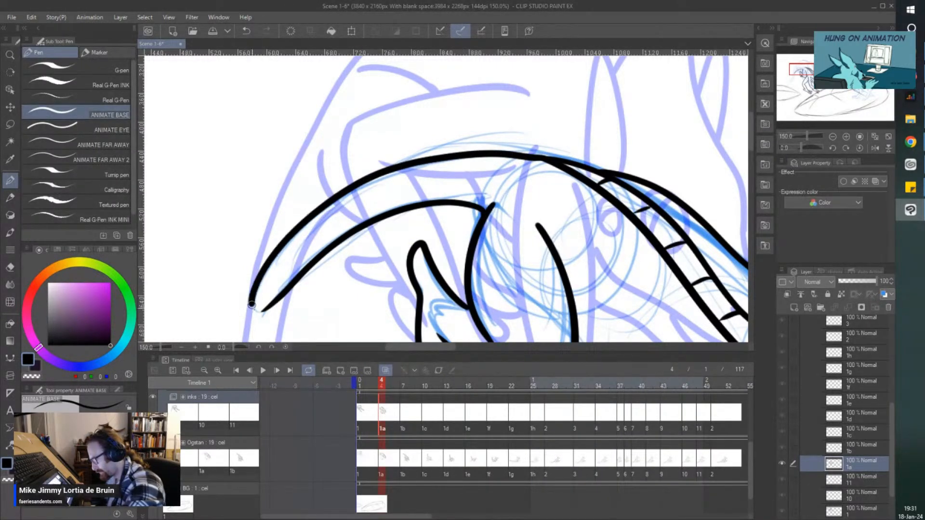
scroll(300, 258, "down", 5)
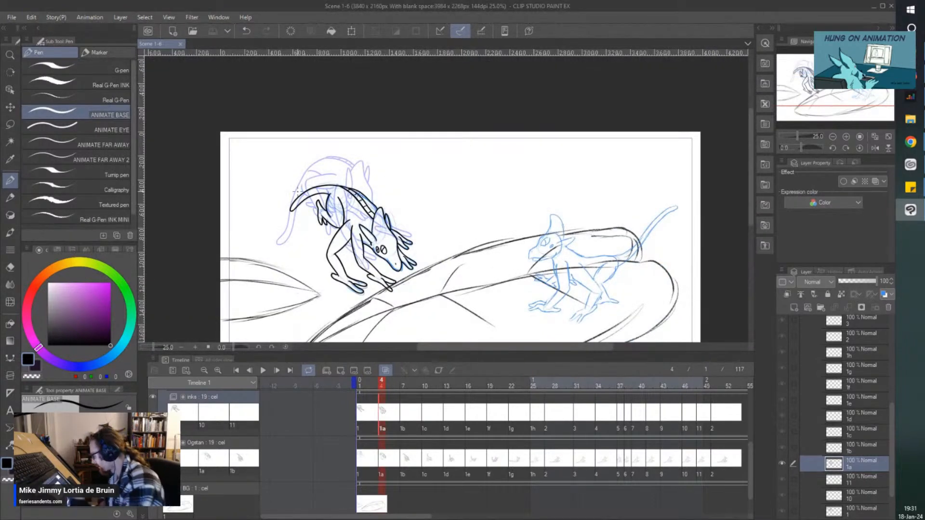
Step: Try to convert the inks folder to a vector layer with Color expression while keeping the original, and delete the converted copy
left_click_drag(891, 421, 885, 351)
left_click(855, 361)
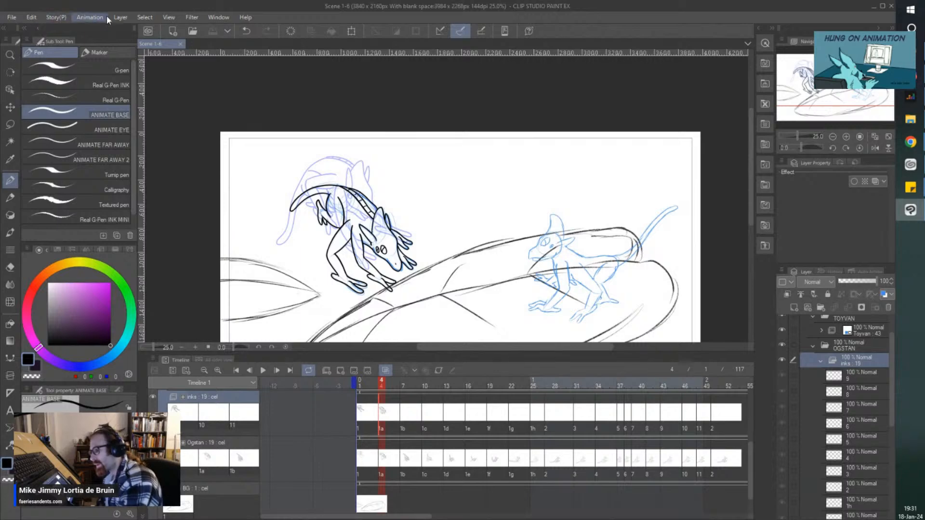
left_click(120, 18)
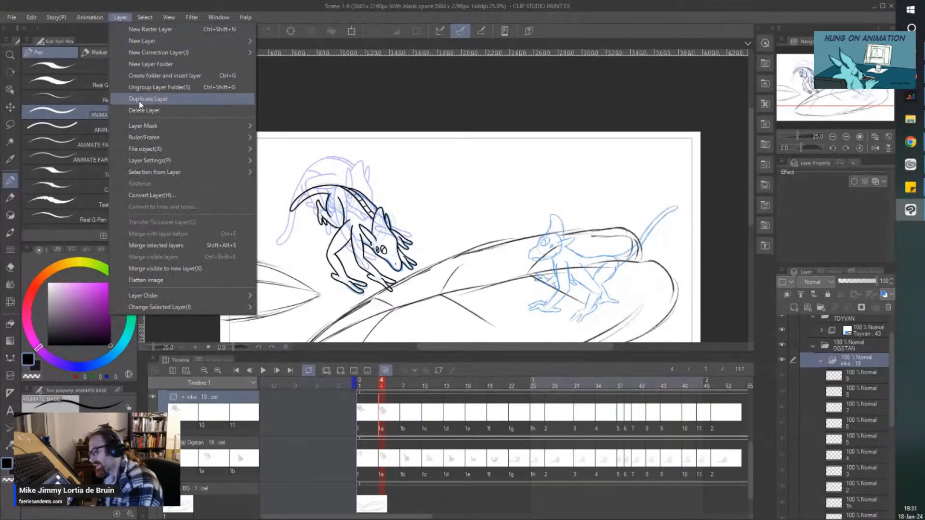
left_click(846, 365)
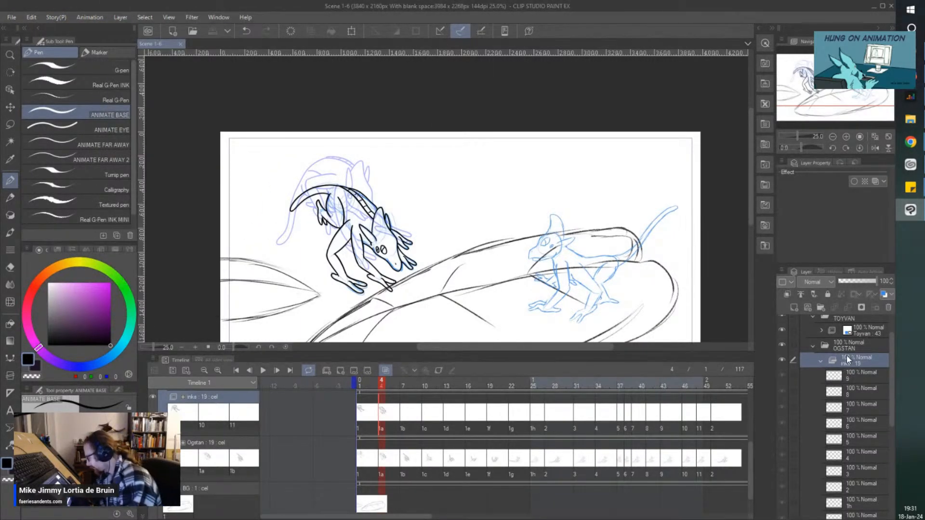
right_click(848, 360)
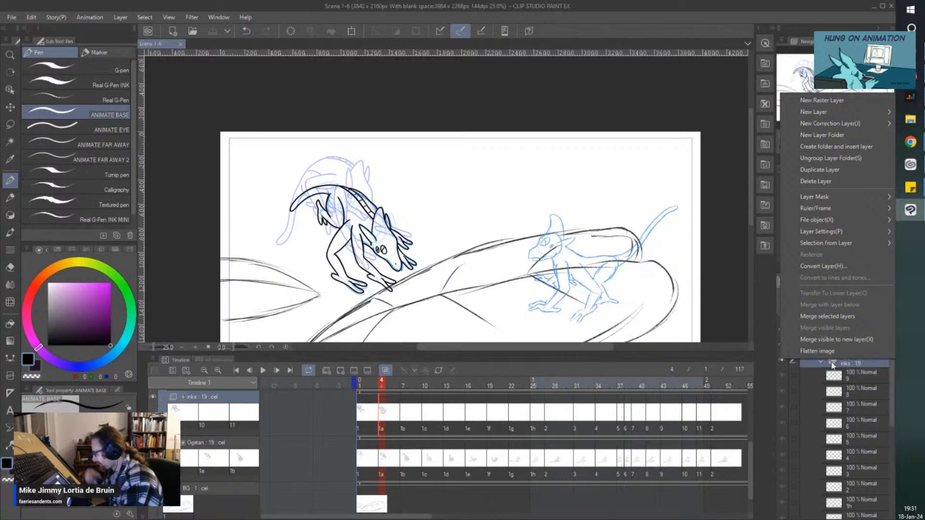
left_click(820, 267)
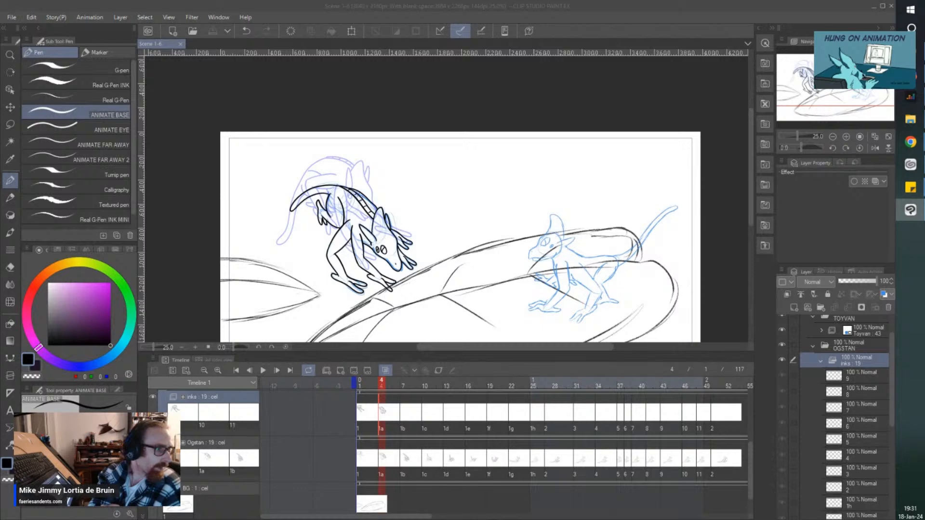
left_click_drag(506, 237, 549, 197)
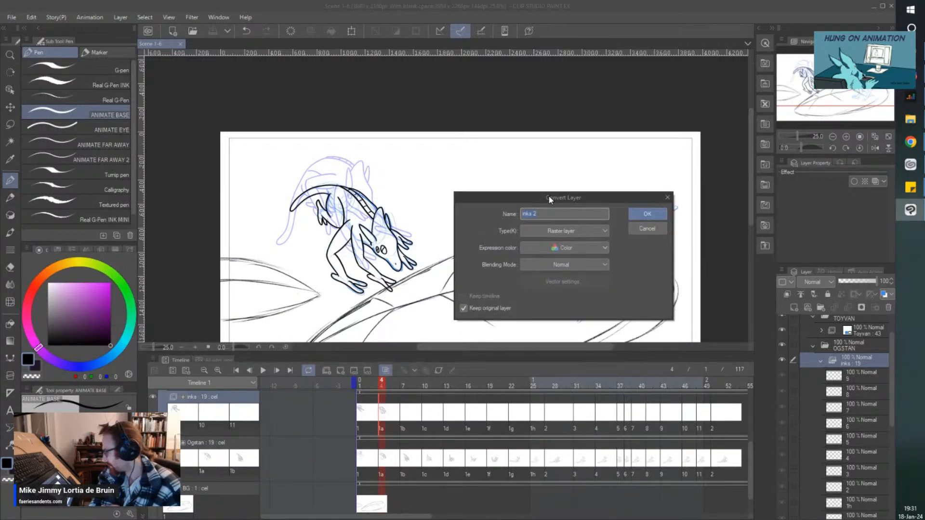
left_click(536, 231)
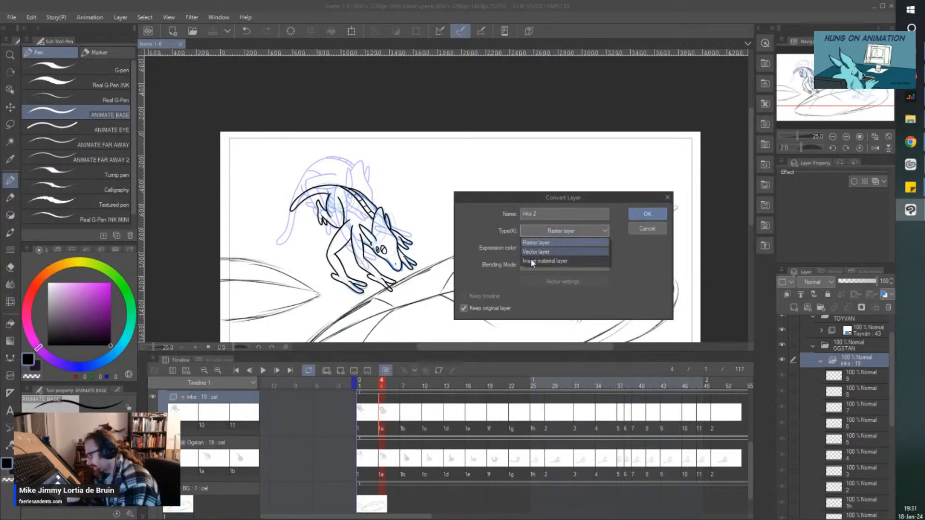
left_click(534, 252)
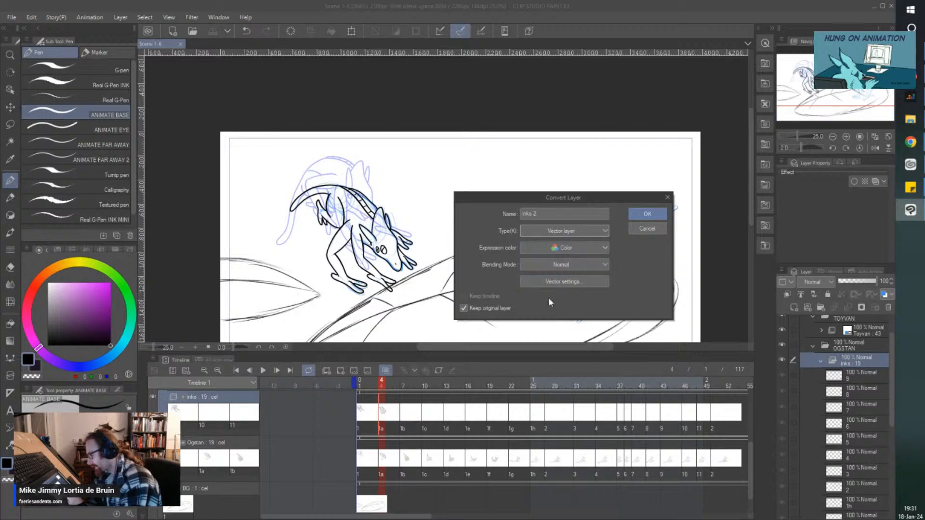
left_click(562, 247)
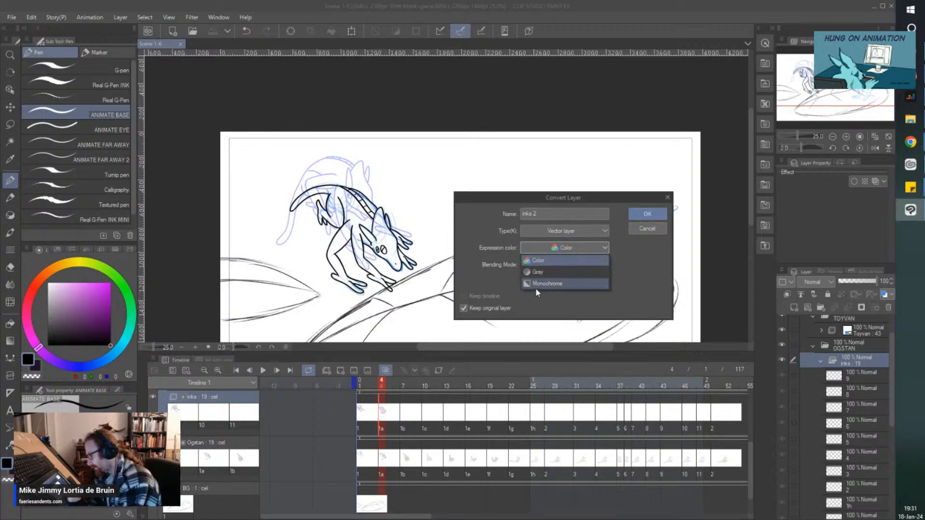
left_click(505, 270)
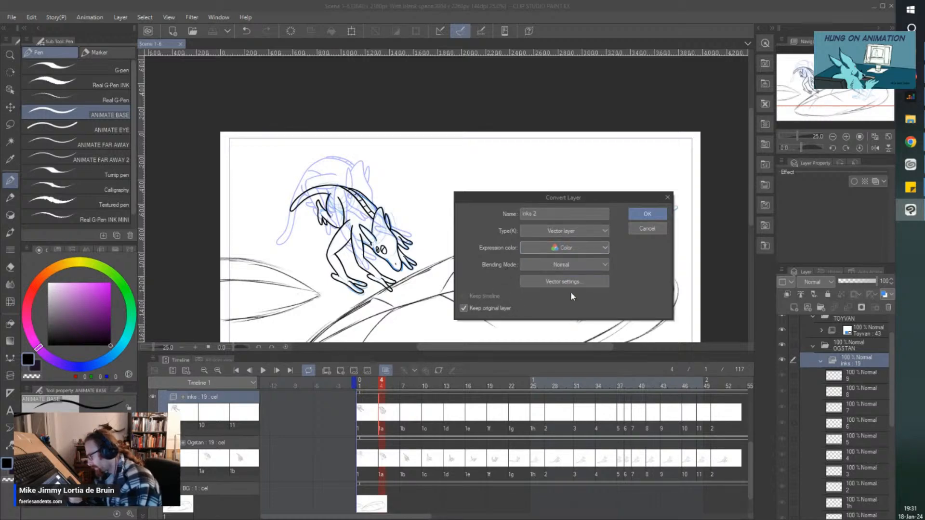
left_click(646, 214)
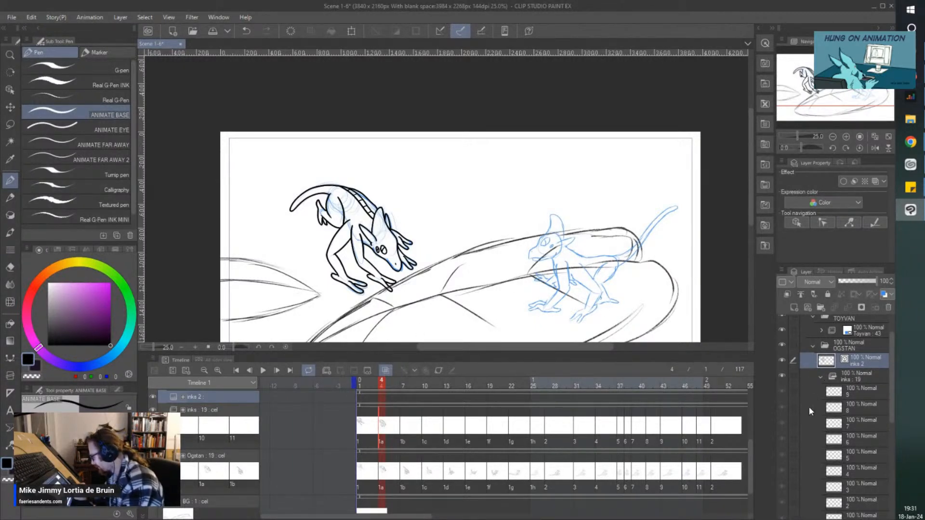
left_click(888, 307)
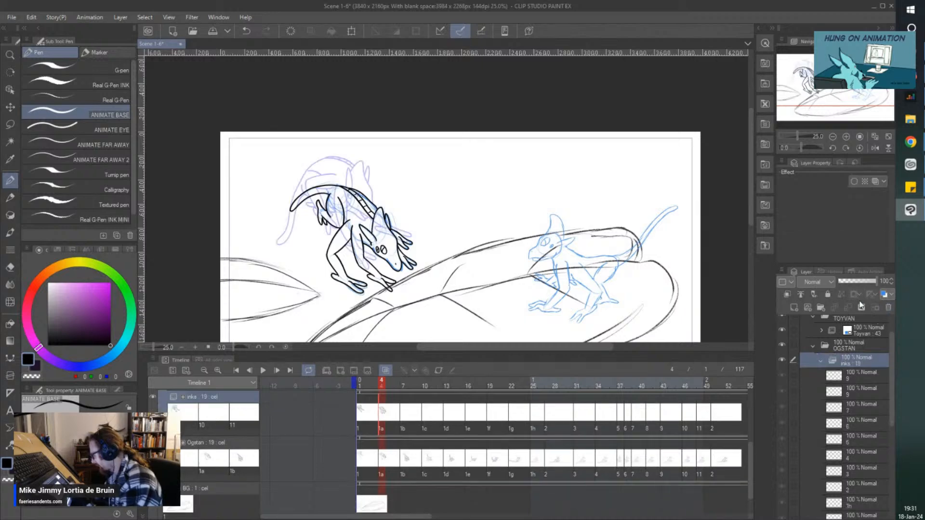
Step: Try to convert cel 1 in the inks folder as a raster layer, and undo the conversion
left_click_drag(893, 378, 893, 496)
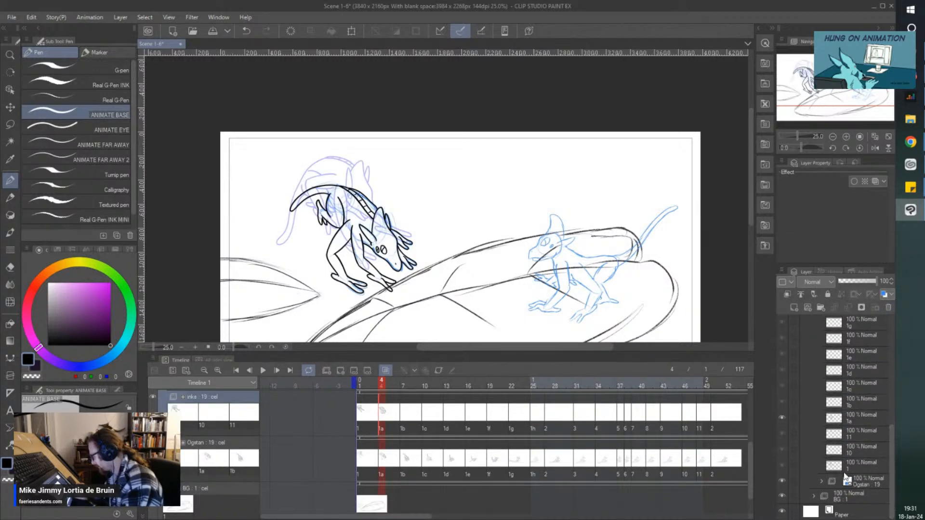
left_click(844, 468)
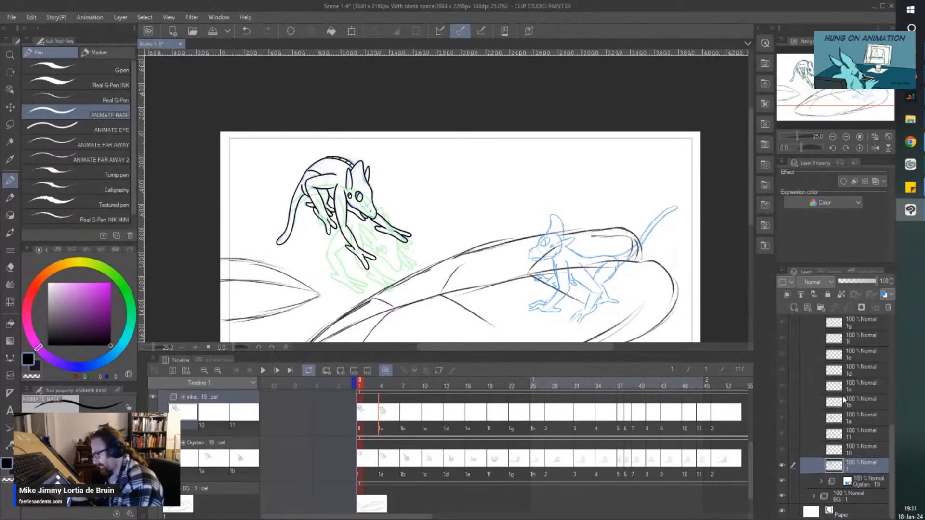
scroll(445, 198, "left", 1)
right_click(848, 466)
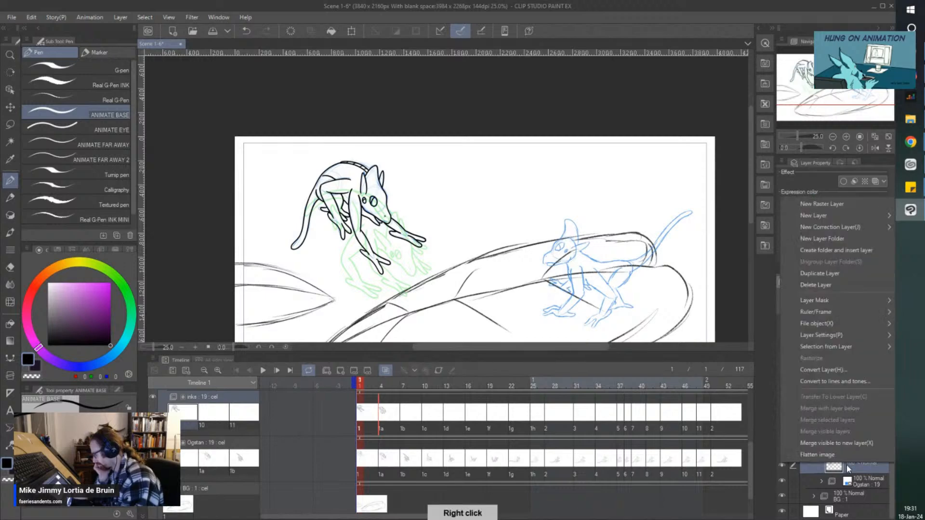
left_click(818, 370)
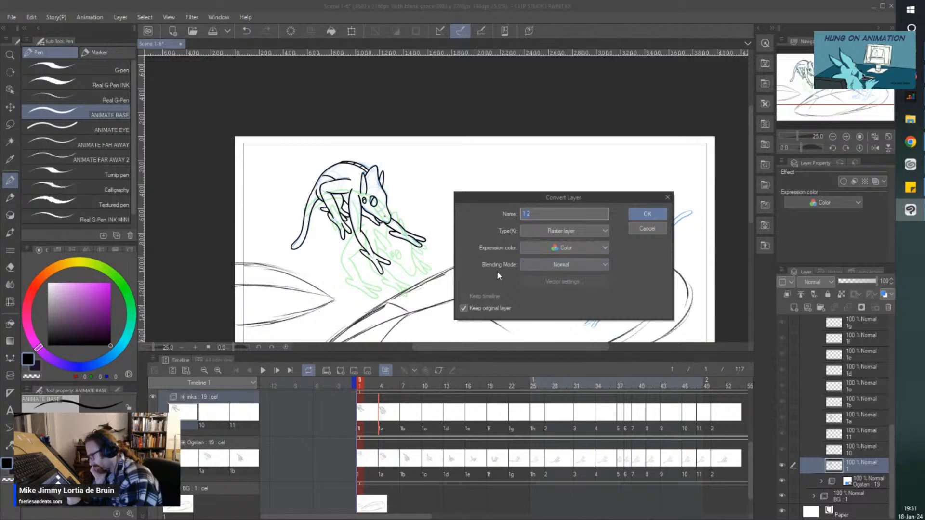
left_click(647, 214)
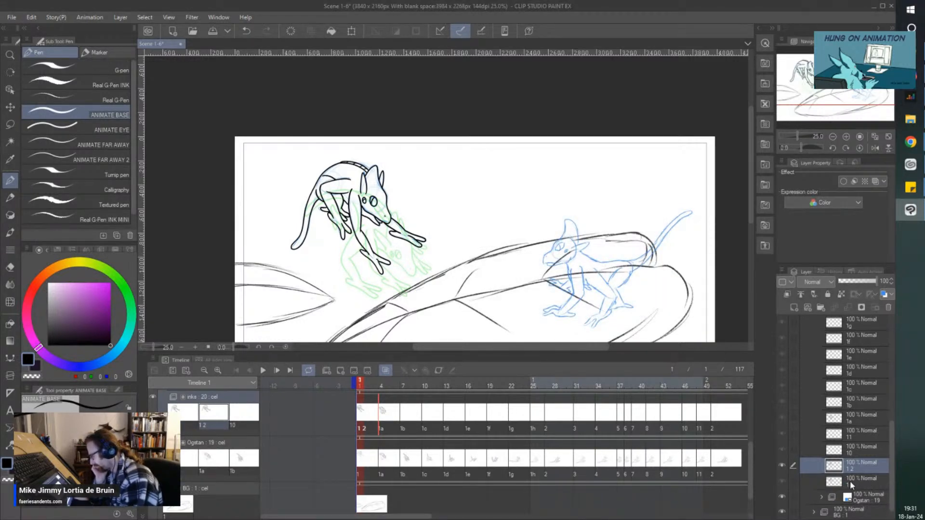
key("ctrl+z")
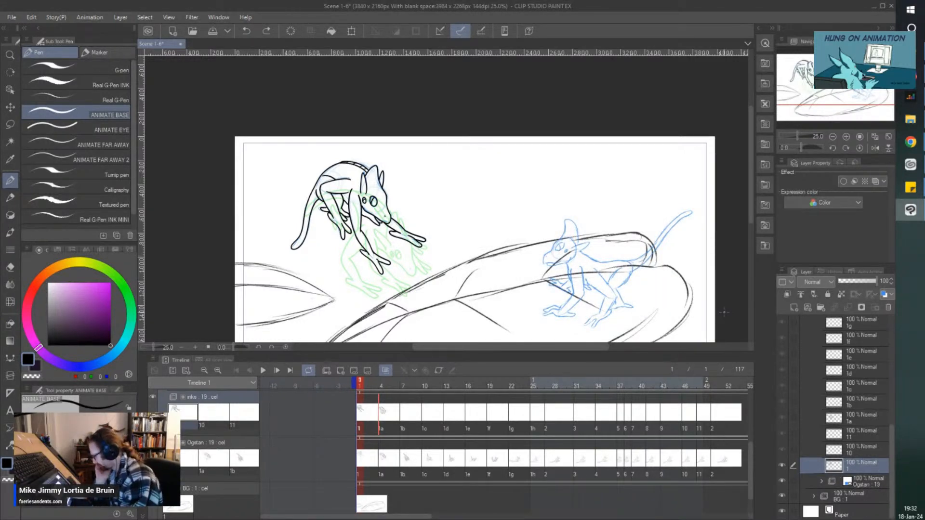
Step: Delete all the cels in Ogstan's inks folder, starting from cel 9 and leaving the folder itself in place
left_click_drag(889, 466, 893, 375)
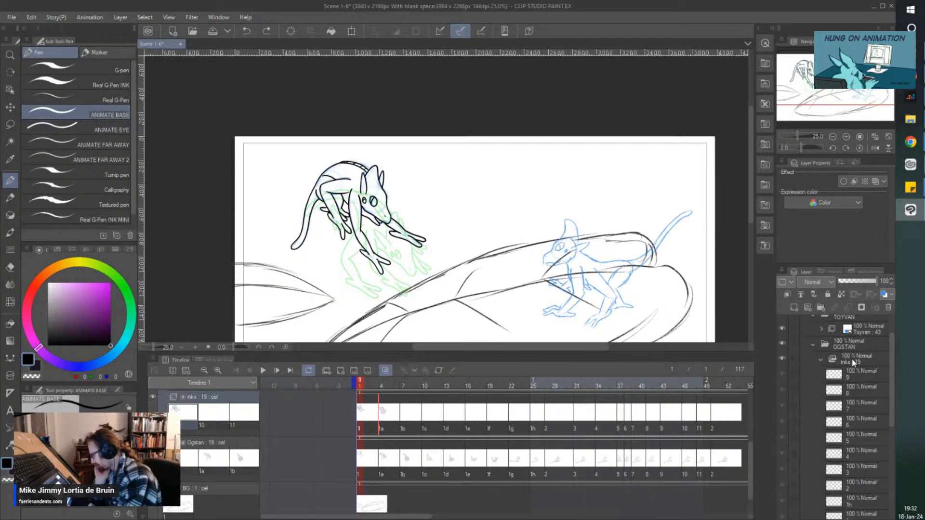
left_click(858, 372)
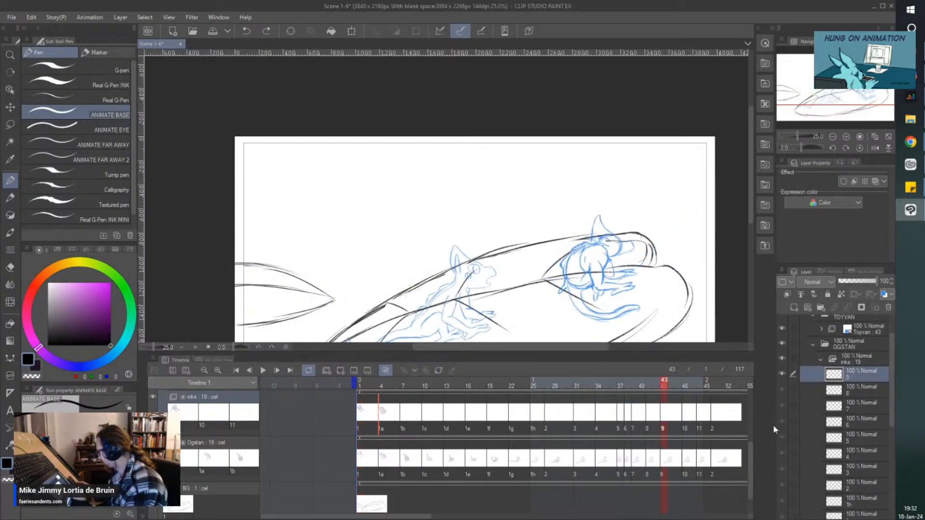
left_click(889, 308)
left_click(888, 308)
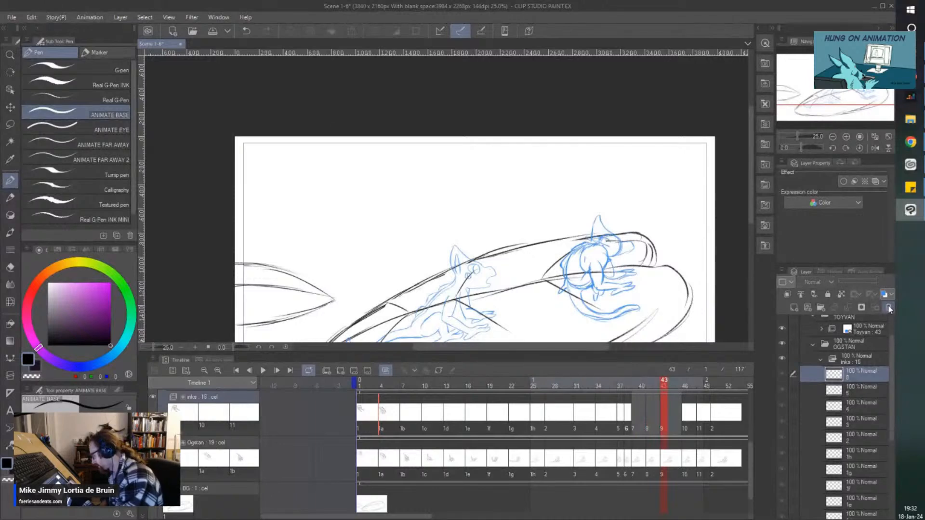
left_click(889, 308)
left_click(888, 309)
left_click(889, 308)
left_click(889, 308)
left_click(890, 309)
left_click(889, 309)
left_click(890, 309)
left_click(889, 308)
left_click(889, 309)
left_click(889, 308)
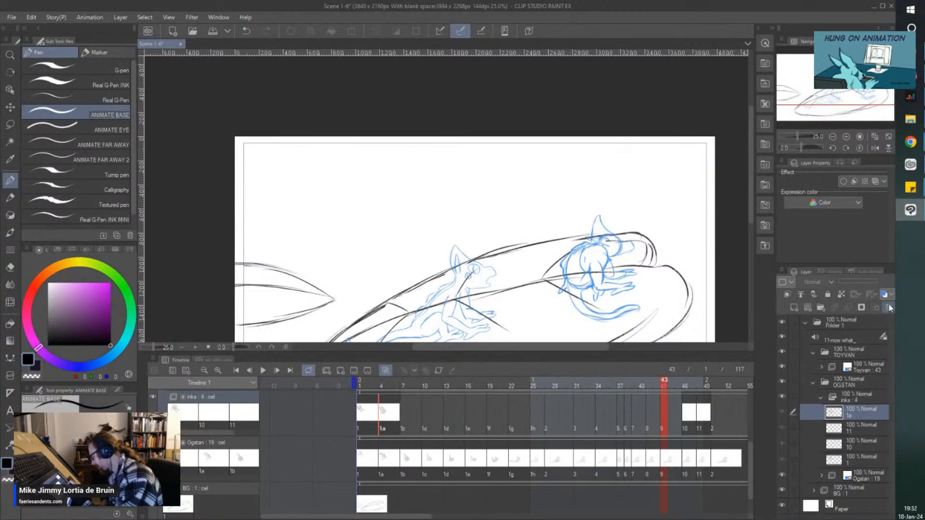
left_click(890, 309)
left_click(889, 309)
left_click(890, 309)
left_click(890, 309)
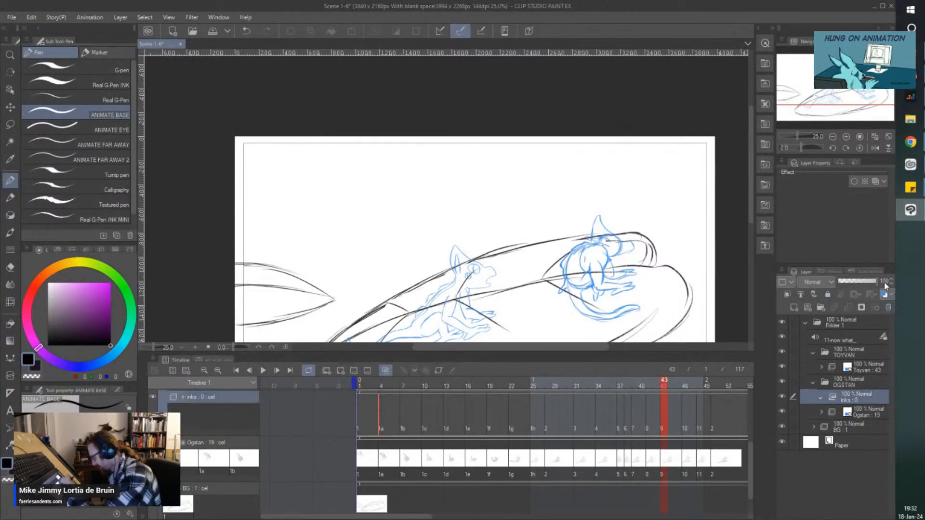
Step: Add a vector layer as cel 1 at frame 1 of the inks folder and create all supported cels for the track
left_click(354, 412)
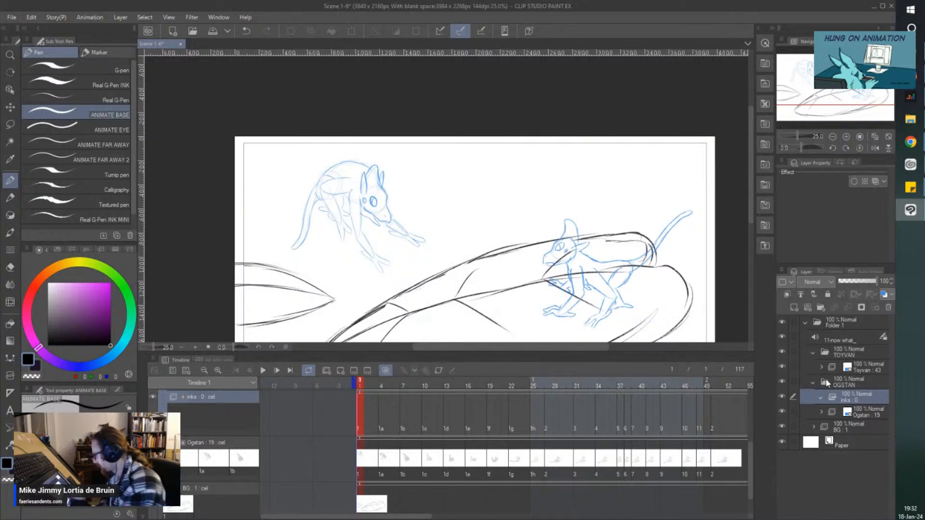
left_click(808, 309)
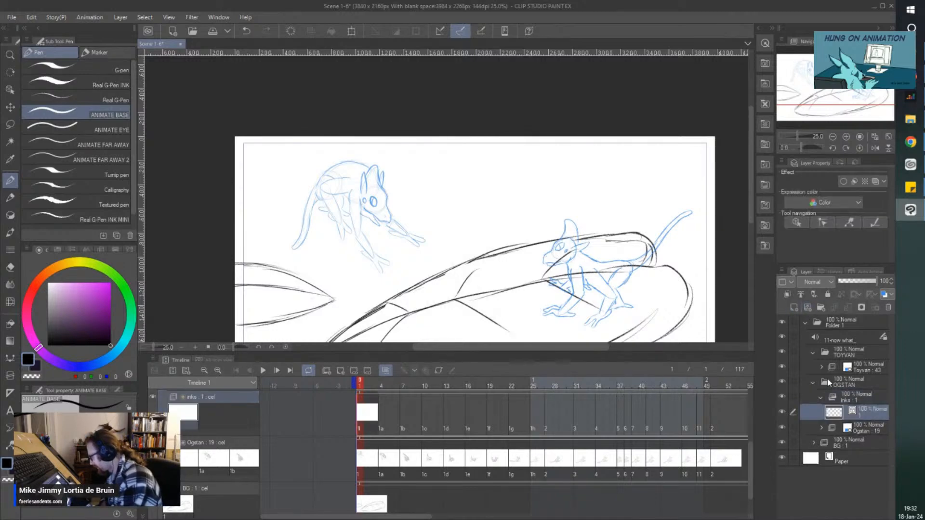
left_click(106, 17)
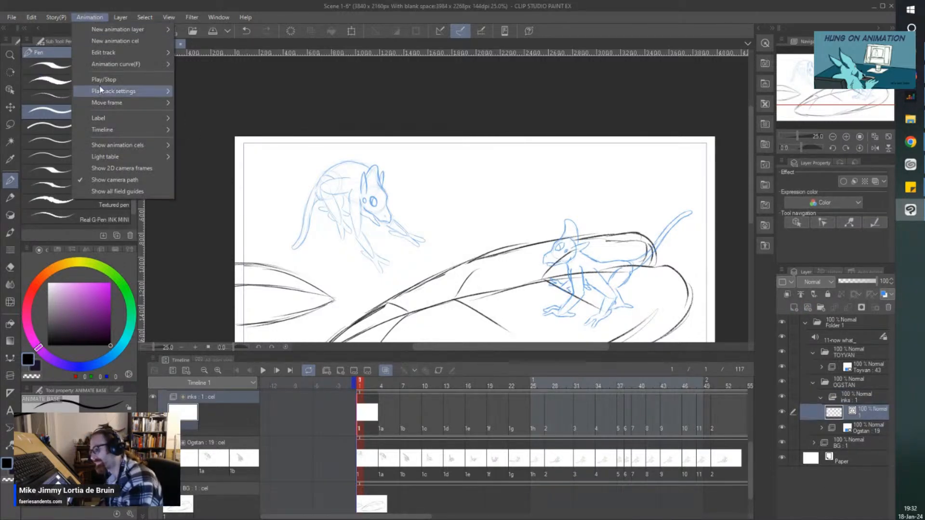
mouse_move(111, 52)
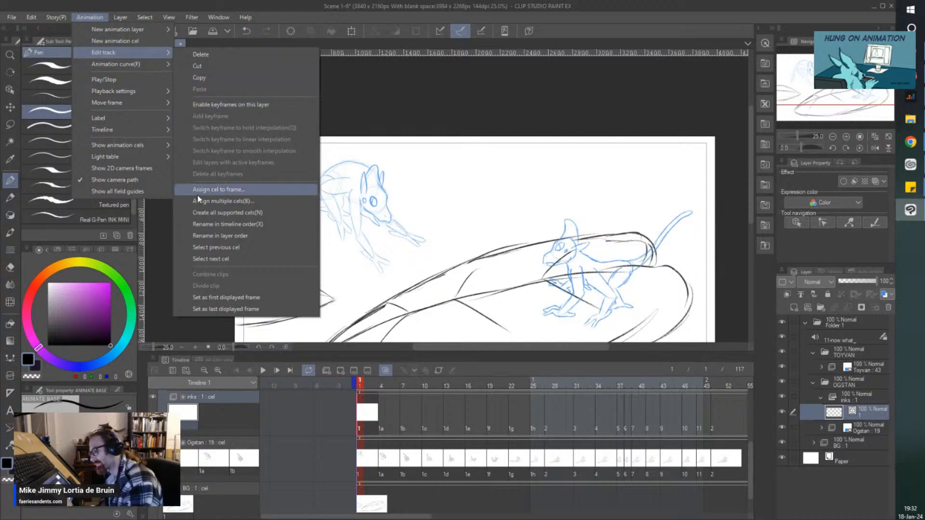
left_click(218, 212)
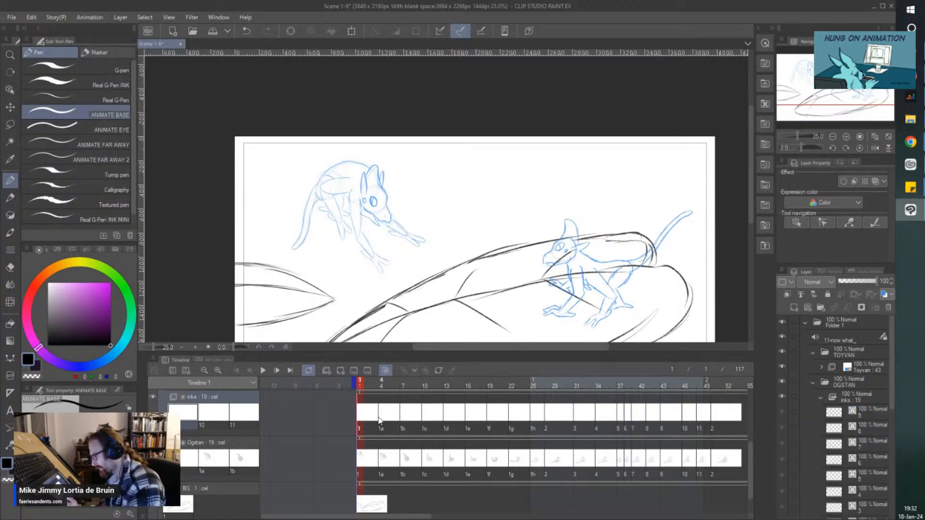
Step: On vector cel 1 of the inks folder, ink the outlines and inner pupil curves of both of Ogstan's eyes
left_click_drag(889, 397, 889, 482)
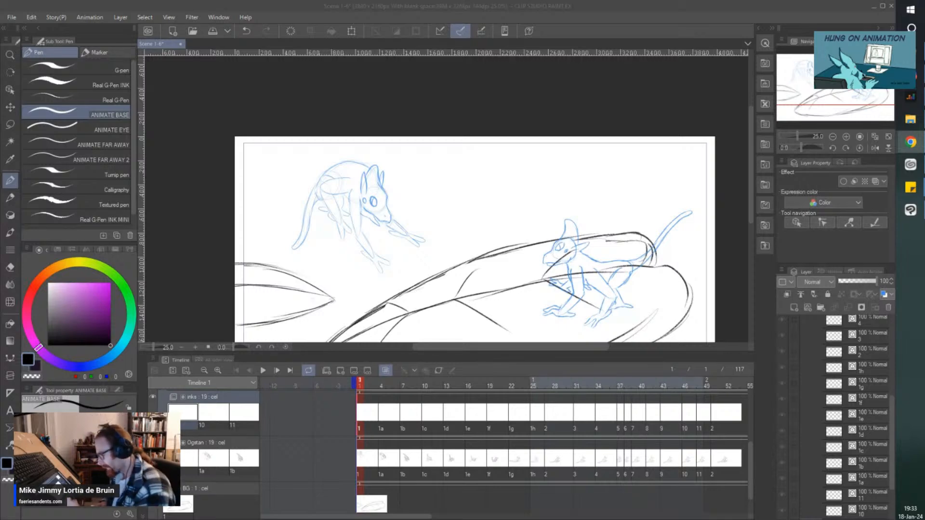
left_click(364, 413)
scroll(371, 217, "up", 5)
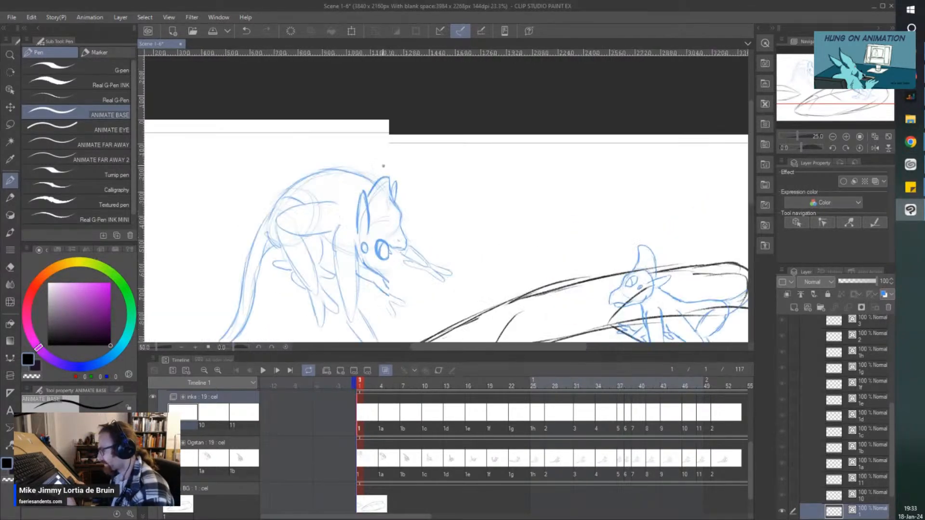
scroll(375, 281, "up", 4)
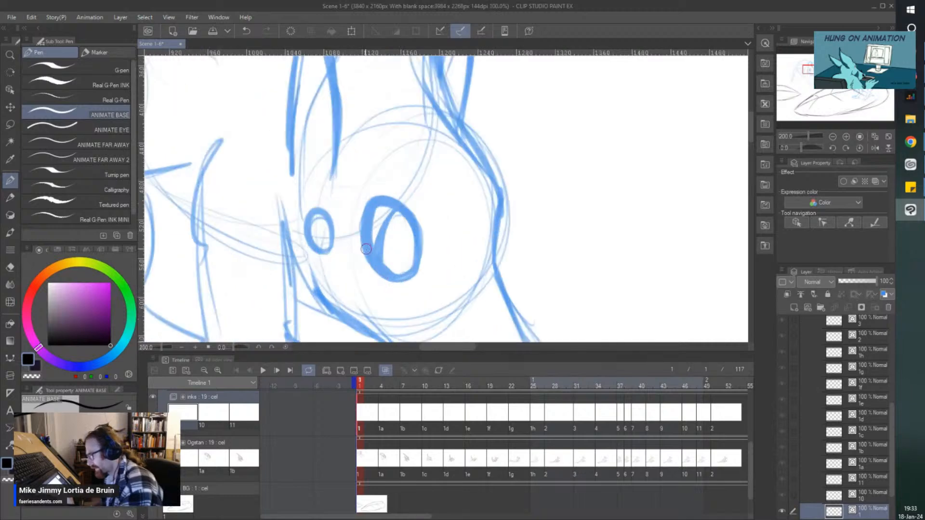
mouse_move(365, 249)
left_mouse_down()
mouse_move(367, 205)
mouse_move(392, 196)
mouse_move(419, 232)
mouse_move(420, 266)
mouse_move(387, 273)
mouse_move(360, 238)
left_mouse_up()
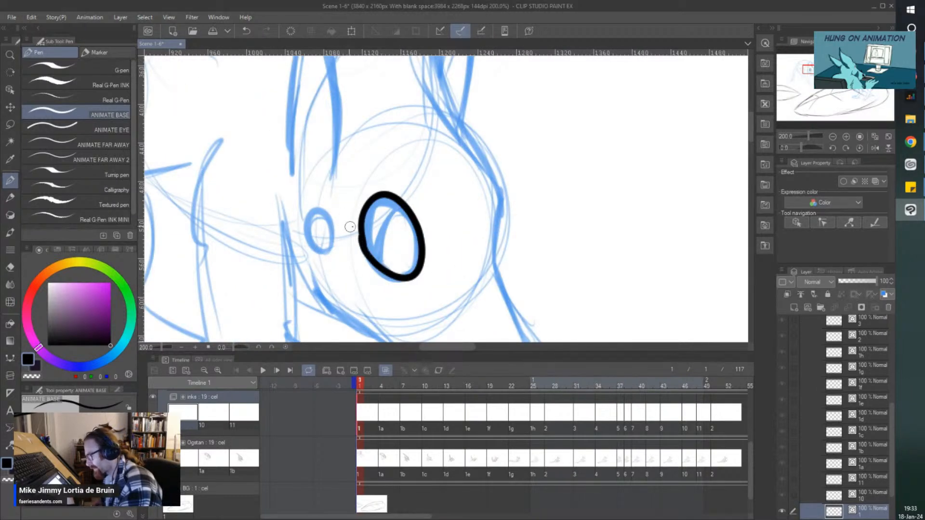
mouse_move(400, 209)
left_mouse_down()
mouse_move(377, 238)
mouse_move(330, 245)
mouse_move(327, 212)
mouse_move(307, 219)
mouse_move(319, 251)
mouse_move(332, 224)
mouse_move(311, 233)
left_mouse_up()
Step: On vector cel 1 of the inks folder, ink Ogstan's near ear, the head crest running down into the forehead, and the far ear
scroll(332, 284, "down", 3)
scroll(318, 203, "up", 2)
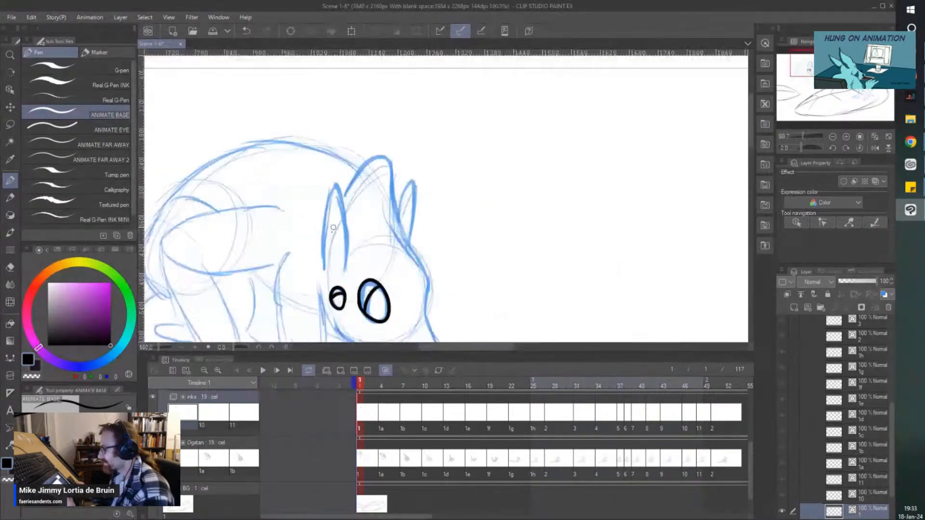
mouse_move(349, 287)
left_mouse_down()
mouse_move(355, 267)
mouse_move(339, 161)
mouse_move(328, 174)
mouse_move(313, 294)
left_mouse_up()
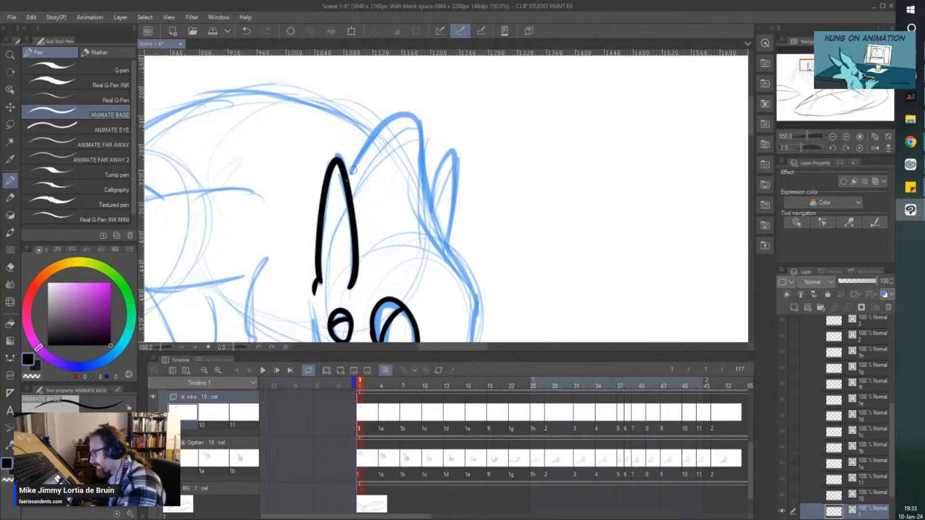
mouse_move(346, 182)
left_mouse_down()
mouse_move(362, 149)
mouse_move(393, 119)
mouse_move(419, 122)
mouse_move(442, 237)
mouse_move(475, 321)
left_mouse_up()
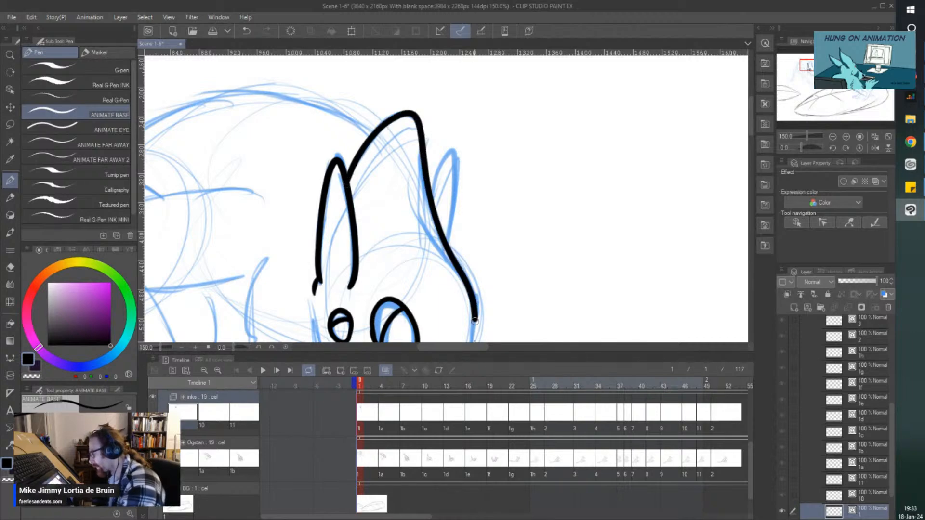
scroll(475, 320, "down", 5)
scroll(415, 183, "up", 5)
mouse_move(400, 216)
left_mouse_down()
mouse_move(422, 174)
mouse_move(416, 265)
left_mouse_up()
scroll(416, 265, "down", 5)
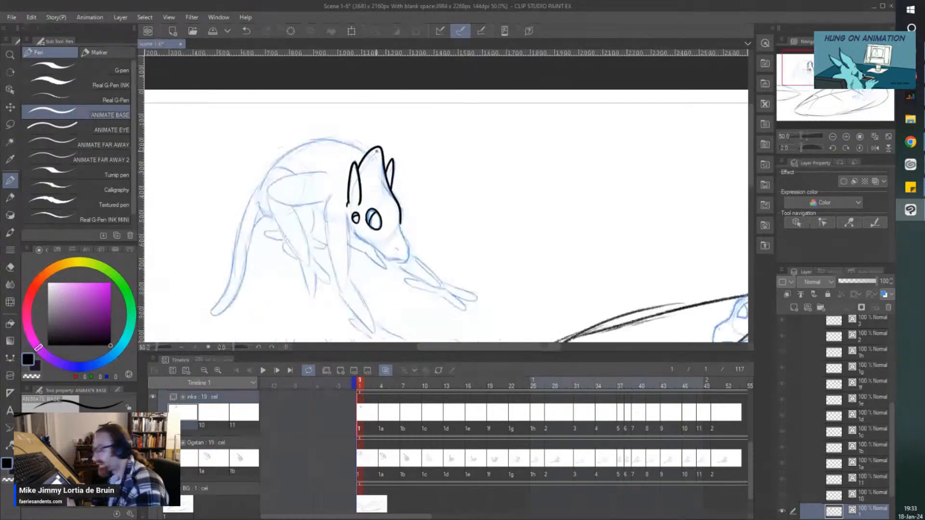
Step: Ink Ogstan's snout and jawline back to the cheek, and add the nostril
scroll(389, 162, "up", 5)
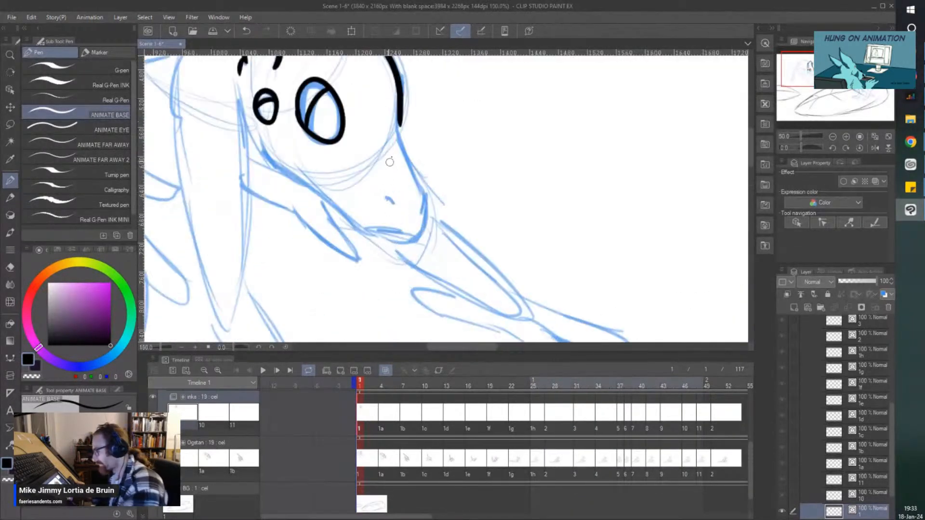
mouse_move(400, 110)
left_mouse_down()
mouse_move(425, 192)
mouse_move(418, 234)
mouse_move(399, 242)
mouse_move(362, 228)
mouse_move(247, 141)
left_mouse_up()
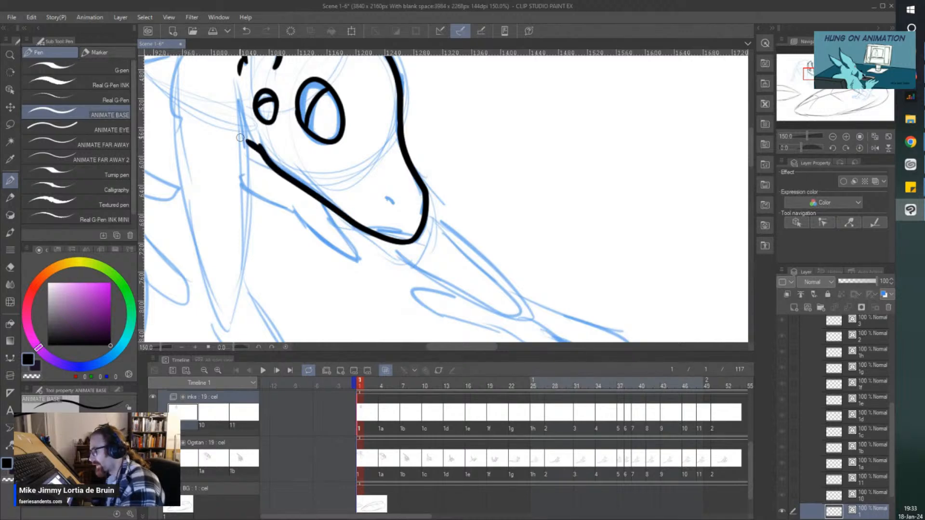
left_click_drag(391, 202, 386, 198)
Step: Ink both edges of Ogstan's near upper arm beside the head, following the rough sketch
scroll(375, 199, "down", 2)
left_click_drag(290, 174, 314, 194)
scroll(313, 193, "up", 1)
mouse_move(318, 124)
left_mouse_down()
mouse_move(305, 217)
mouse_move(330, 311)
left_mouse_up()
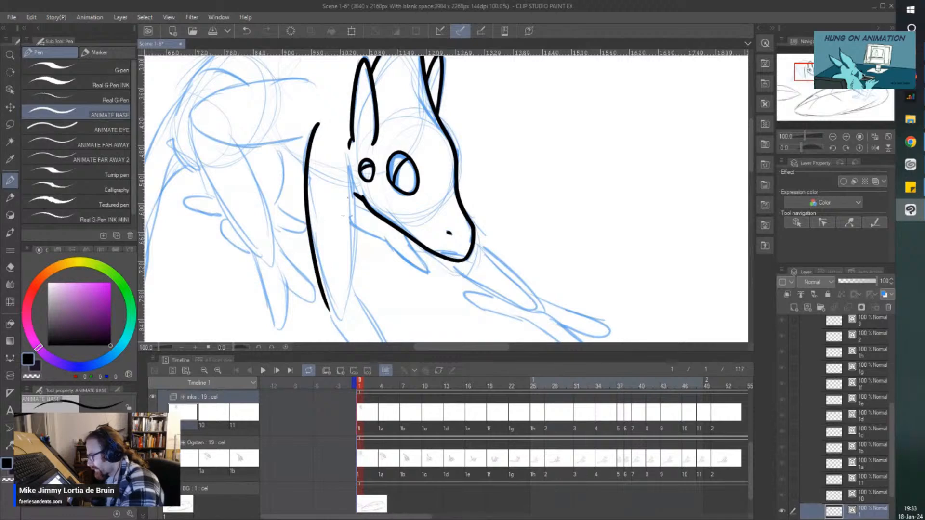
left_click_drag(344, 157, 359, 295)
Step: Ink the near forearm below the elbow and outline all the fingers of its hand
scroll(371, 313, "down", 3)
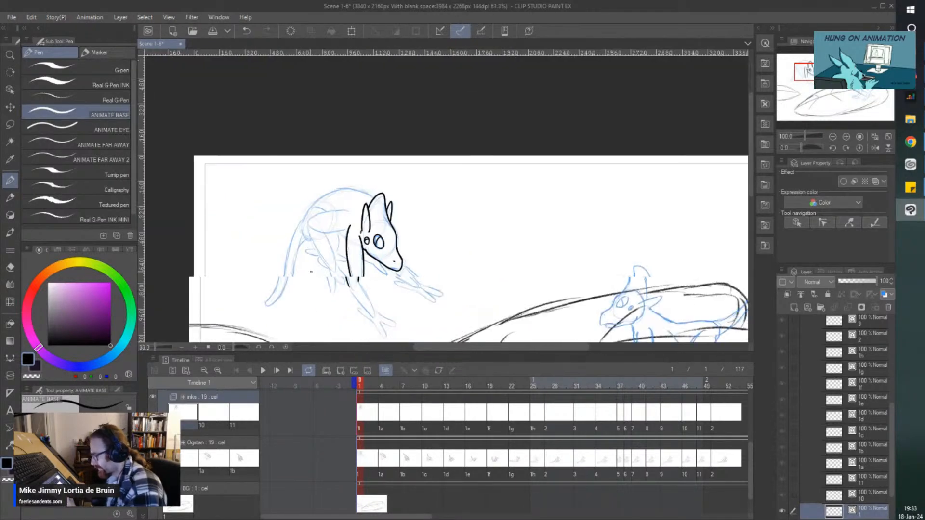
scroll(376, 317, "up", 3)
left_click_drag(303, 195, 381, 294)
mouse_move(336, 192)
left_mouse_down()
mouse_move(405, 291)
mouse_move(451, 328)
mouse_move(410, 317)
left_mouse_up()
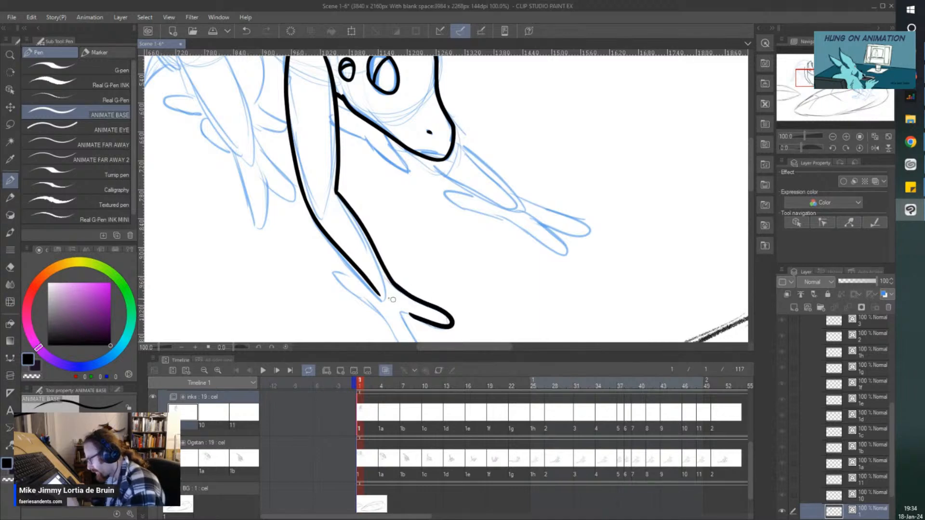
scroll(362, 275, "down", 2)
left_click_drag(359, 283, 369, 284)
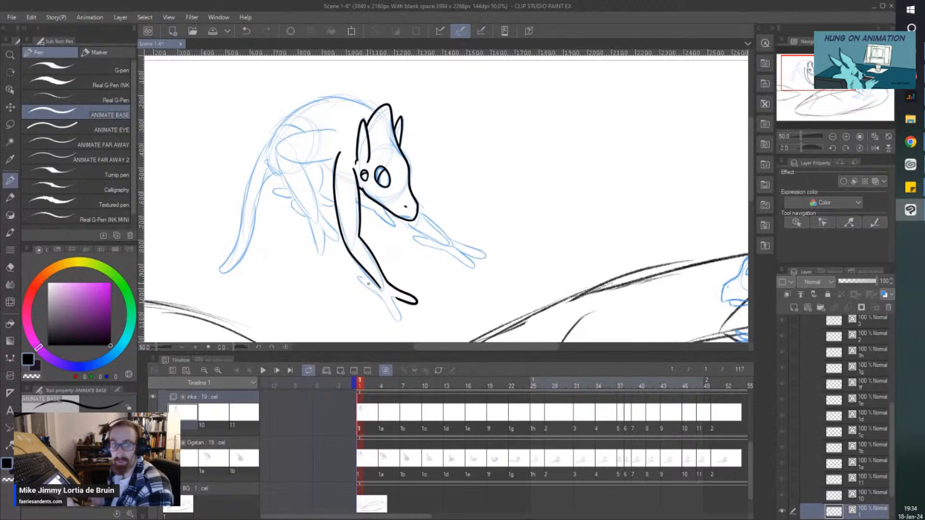
scroll(395, 324, "up", 4)
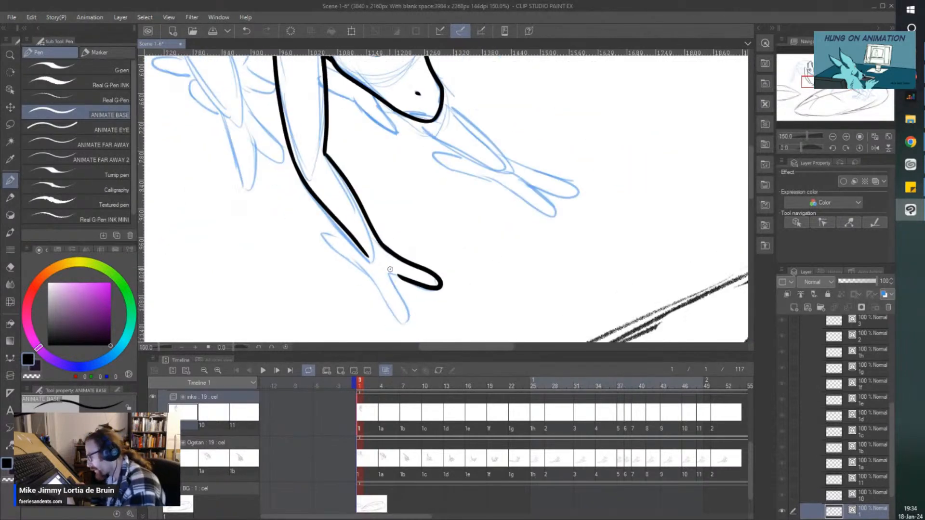
mouse_move(392, 250)
left_mouse_down()
mouse_move(426, 324)
mouse_move(417, 336)
mouse_move(296, 196)
mouse_move(340, 210)
left_mouse_up()
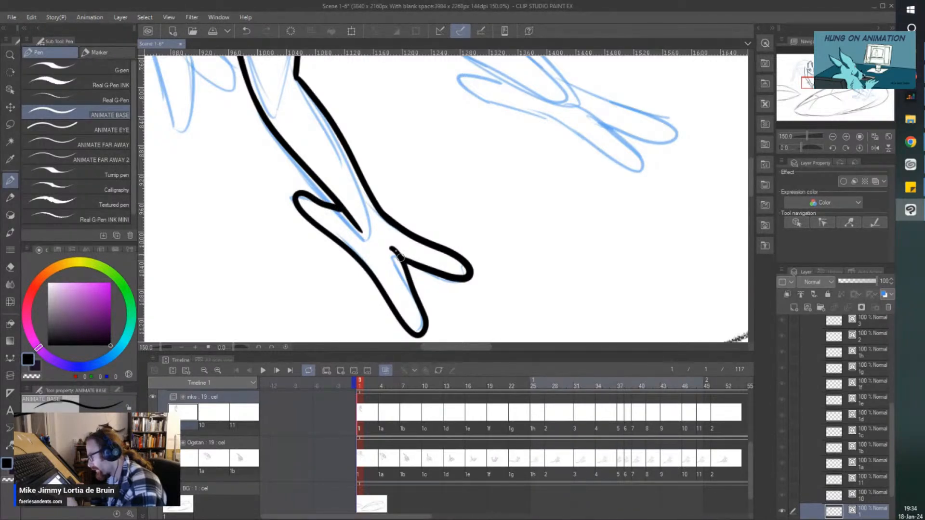
scroll(367, 228, "down", 4)
scroll(350, 174, "up", 1)
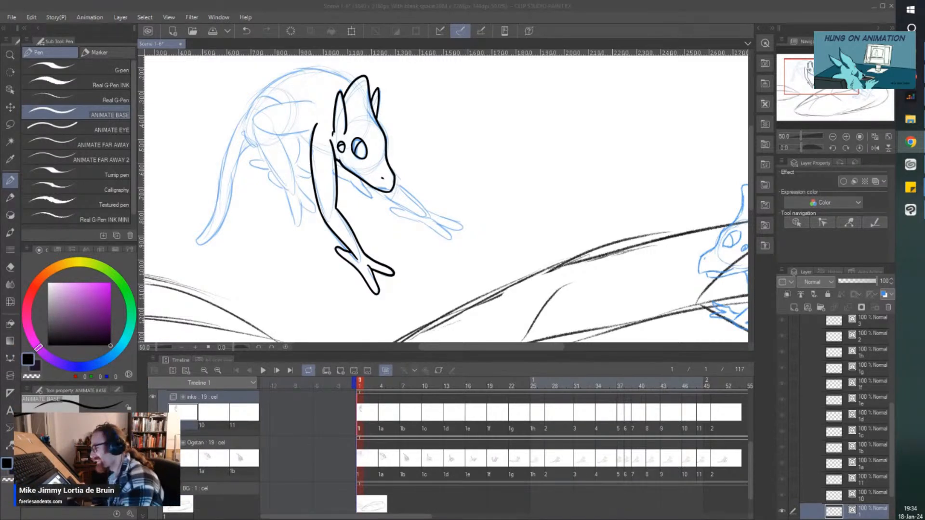
Step: Ink the outstretched far arm in front of the snout, including its hand and fingers
scroll(396, 196, "up", 4)
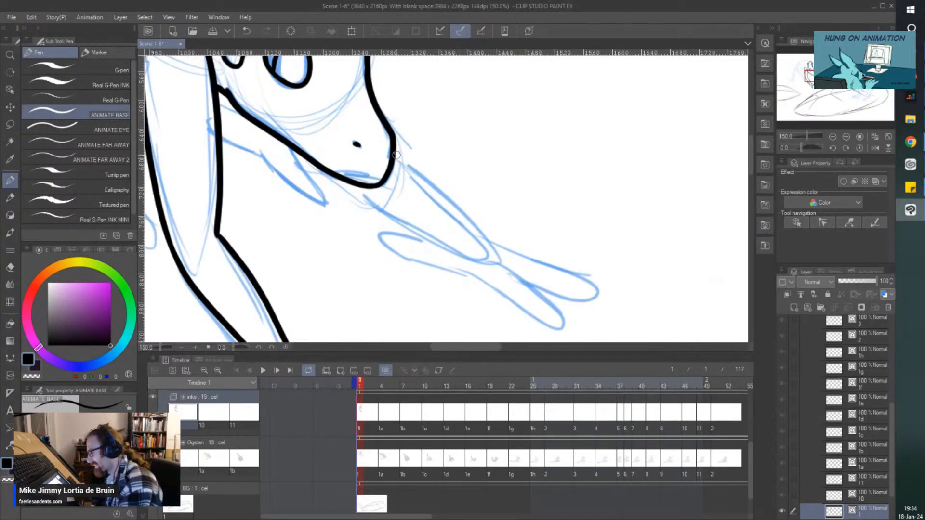
left_click_drag(394, 153, 486, 237)
mouse_move(354, 185)
left_mouse_down()
mouse_move(457, 254)
mouse_move(482, 234)
mouse_move(589, 275)
mouse_move(528, 282)
left_mouse_up()
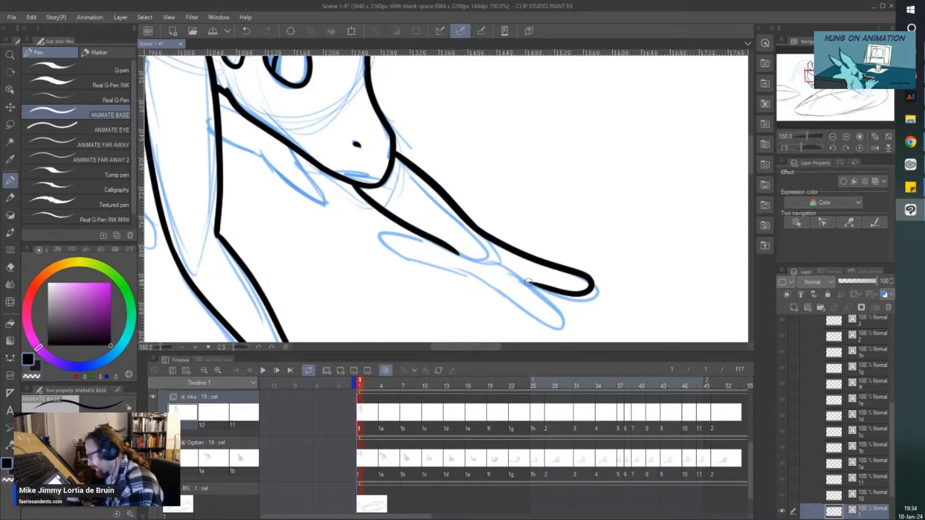
mouse_move(487, 260)
left_mouse_down()
mouse_move(566, 320)
mouse_move(545, 324)
mouse_move(503, 295)
mouse_move(420, 267)
mouse_move(392, 241)
mouse_move(433, 241)
left_mouse_up()
Step: Ink the small pointed shape beneath Ogstan's jaw, between the near arm and the outstretched arm
scroll(309, 202, "down", 2)
left_click_drag(233, 156, 251, 177)
scroll(251, 177, "up", 2)
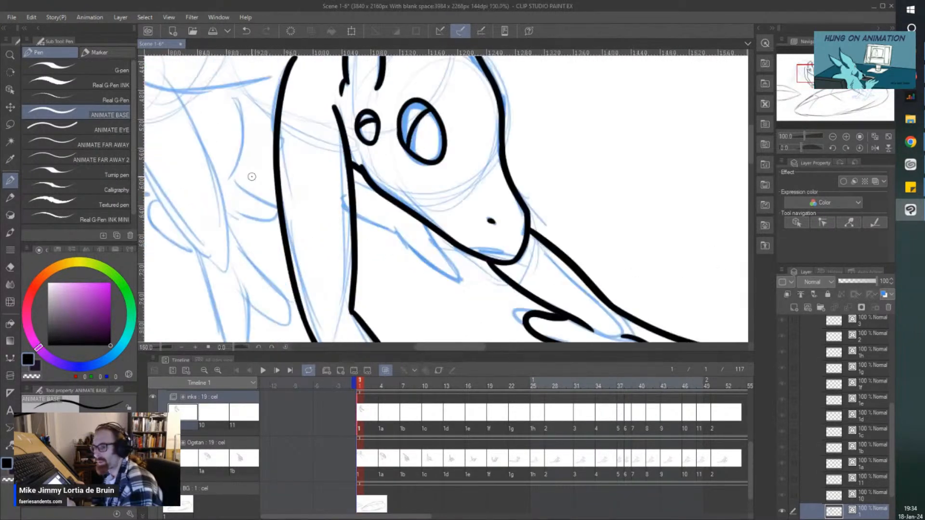
mouse_move(426, 226)
left_mouse_down()
mouse_move(458, 282)
mouse_move(354, 212)
left_mouse_up()
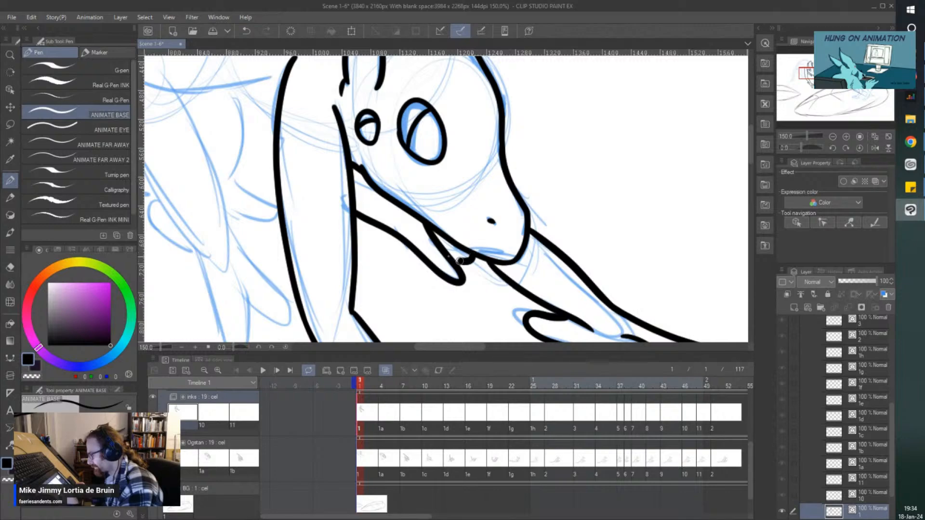
Step: Ink the short chest line behind the near upper arm, undoing the first stroke and redrawing it
scroll(340, 219, "down", 3)
scroll(258, 164, "up", 3)
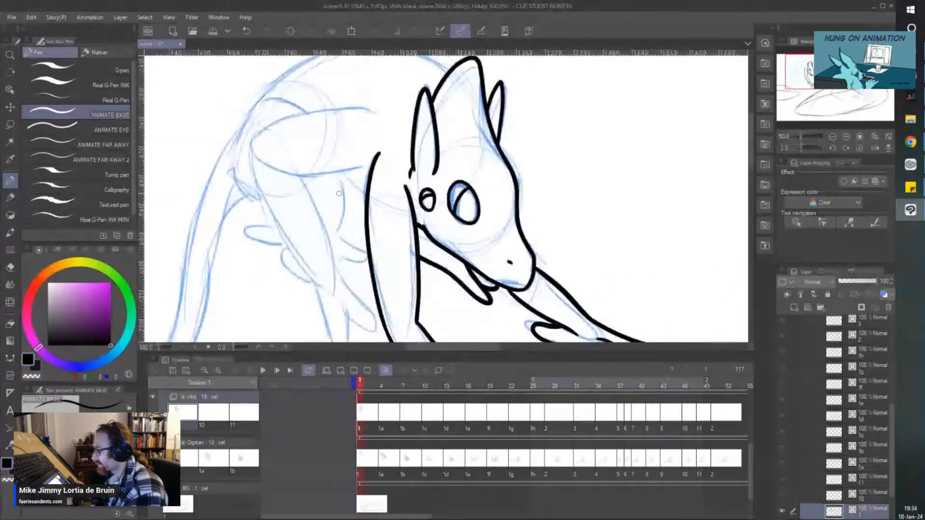
left_click_drag(371, 206, 336, 162)
scroll(335, 159, "down", 1)
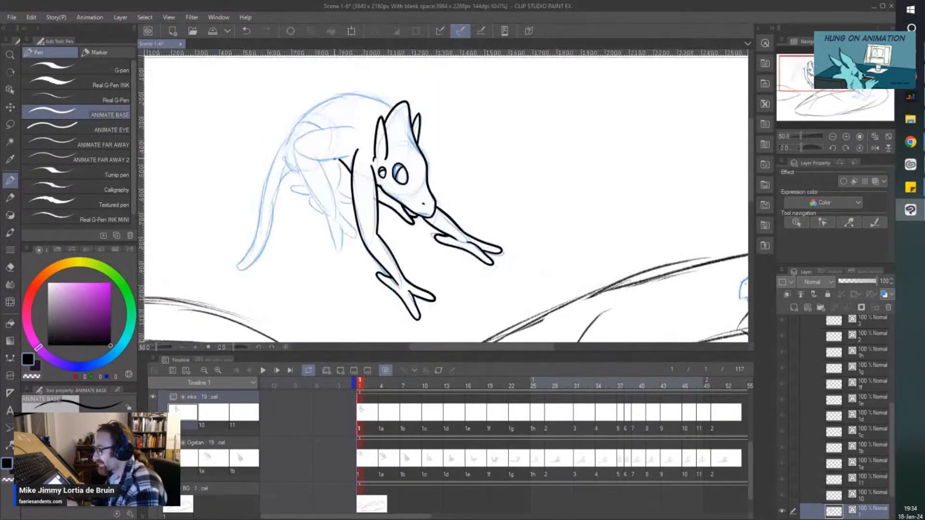
scroll(335, 158, "left", 4)
scroll(335, 159, "up", 2)
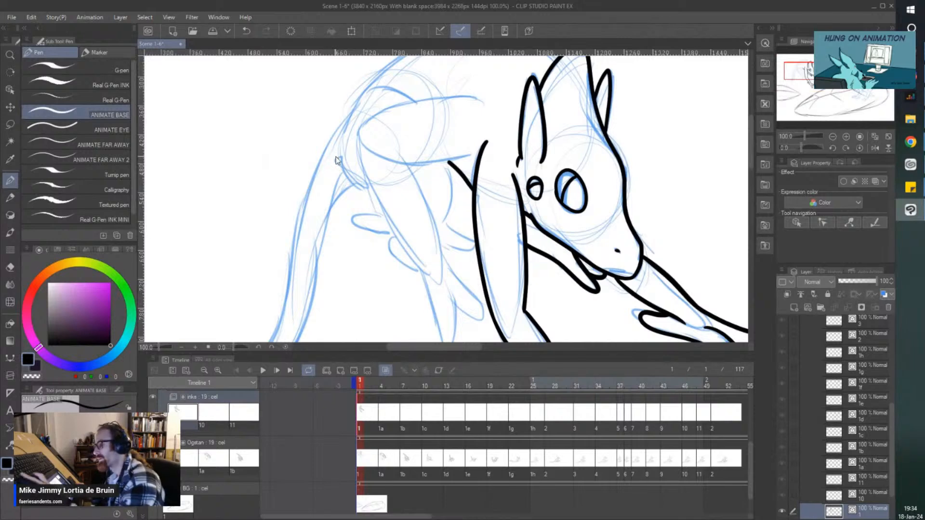
key("ctrl+z")
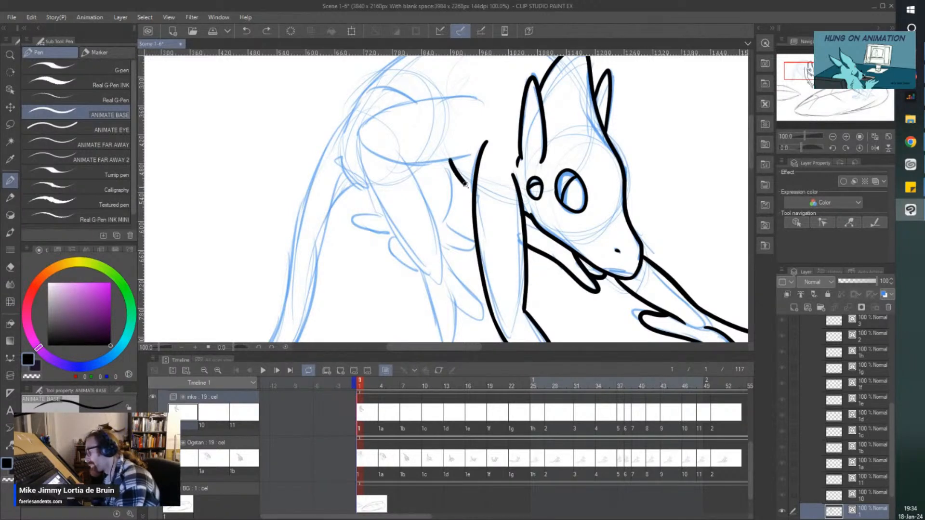
left_click_drag(336, 150, 346, 169)
Step: Ink the top of the near thigh, the bent knee with the outer shin, and the underside of the thigh
mouse_move(465, 119)
left_mouse_down()
mouse_move(374, 132)
mouse_move(370, 172)
left_mouse_up()
key("ctrl+z")
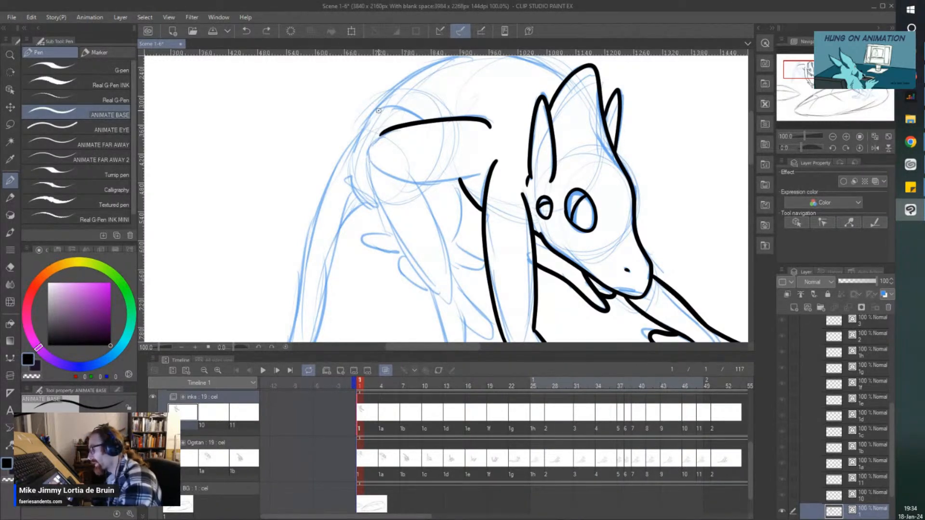
left_click_drag(368, 168, 432, 296)
left_click_drag(478, 173, 397, 170)
Step: Ink the inner edge of the near hind leg's shin and outline the toes of its foot
scroll(386, 154, "down", 2)
scroll(417, 215, "up", 2)
key("e")
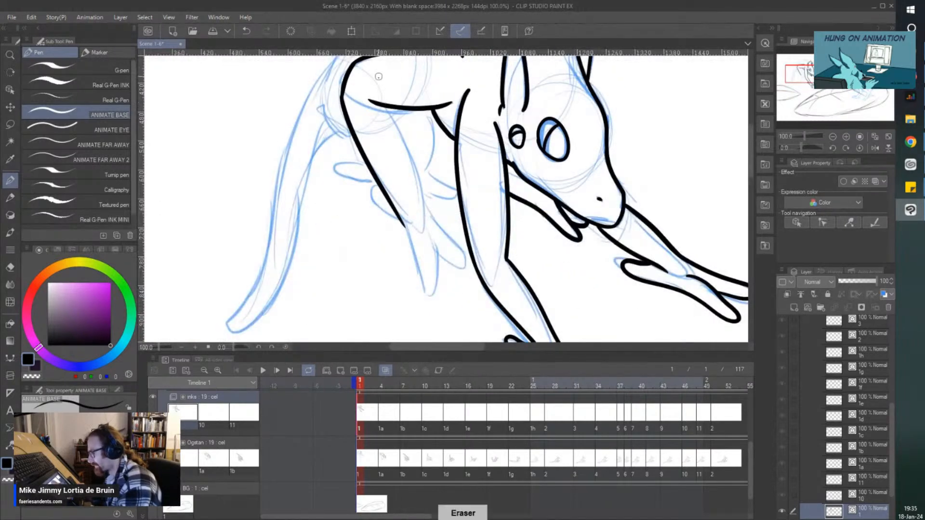
left_click_drag(372, 99, 425, 212)
key("p")
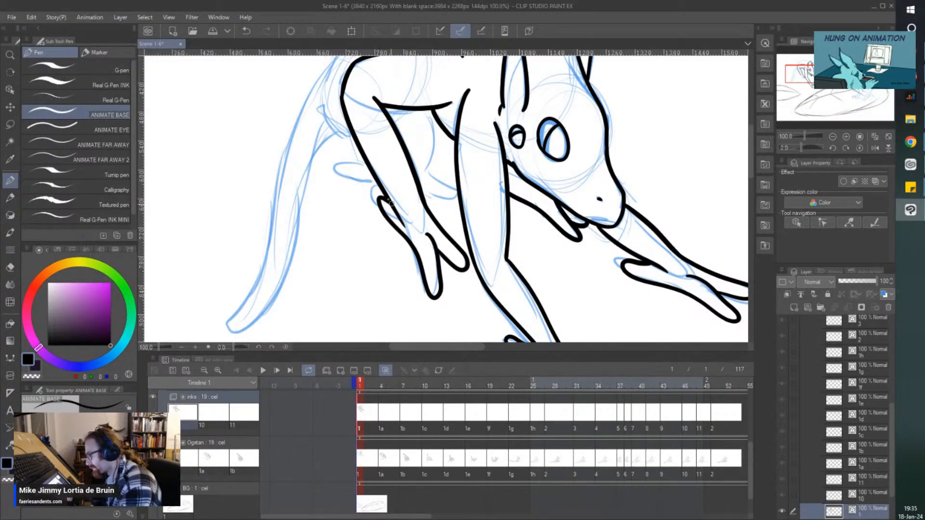
scroll(319, 187, "down", 1)
scroll(311, 169, "down", 1)
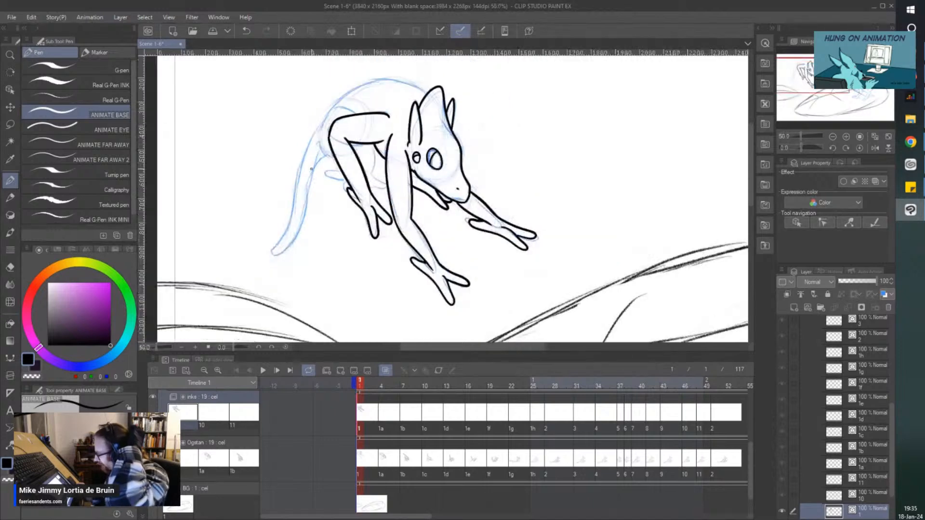
Step: Ink the narrow band along the back of Ogstan's neck up to the head crest and divide it with short cross lines
left_click_drag(311, 169, 315, 203)
scroll(378, 110, "up", 1)
scroll(380, 94, "up", 2)
mouse_move(371, 141)
left_mouse_down()
mouse_move(496, 166)
mouse_move(518, 191)
left_mouse_up()
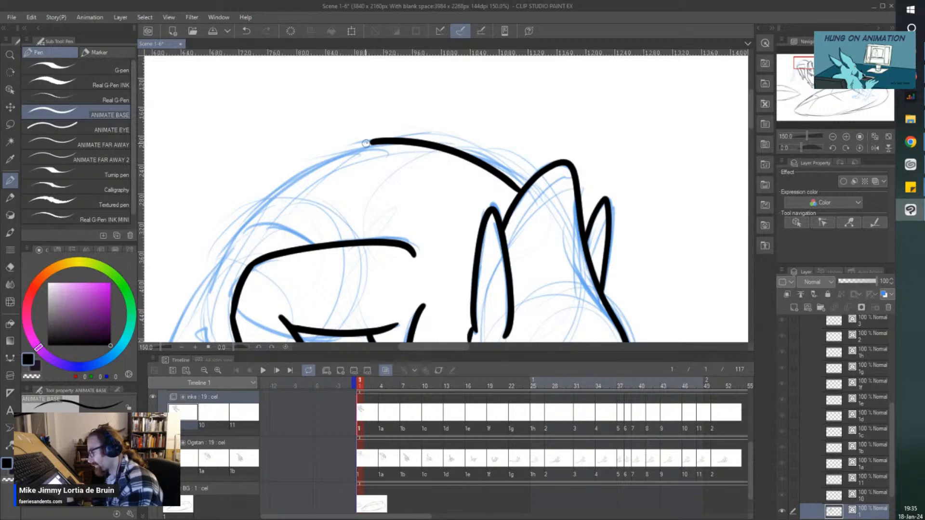
mouse_move(368, 144)
left_mouse_down()
mouse_move(417, 154)
mouse_move(511, 207)
left_mouse_up()
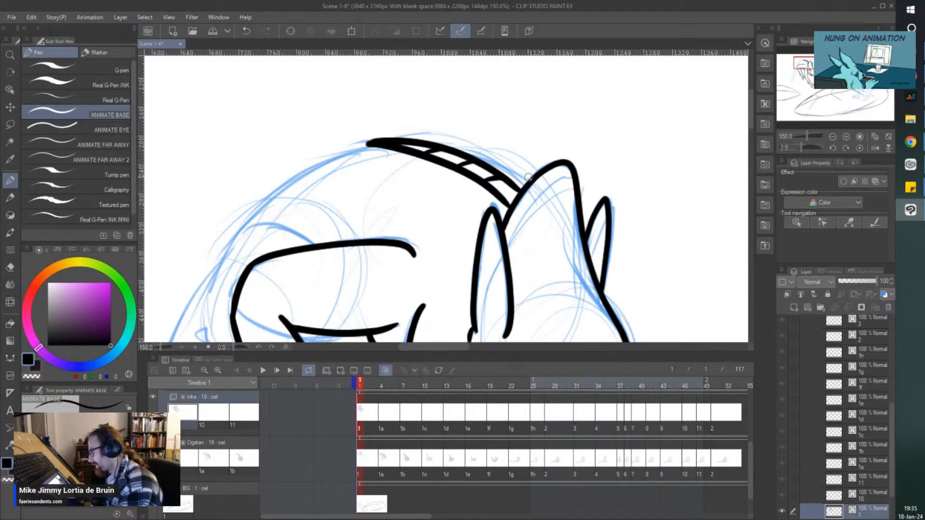
left_click_drag(528, 177, 481, 159)
scroll(294, 161, "down", 2)
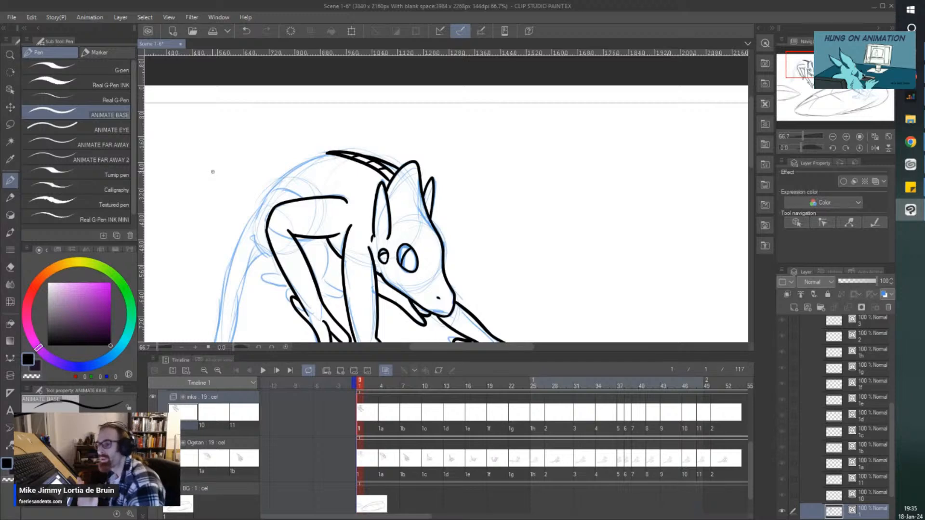
Step: Ink the curved hip line above the near thigh and the rump curve behind the knee at the tail base
scroll(213, 171, "left", 3)
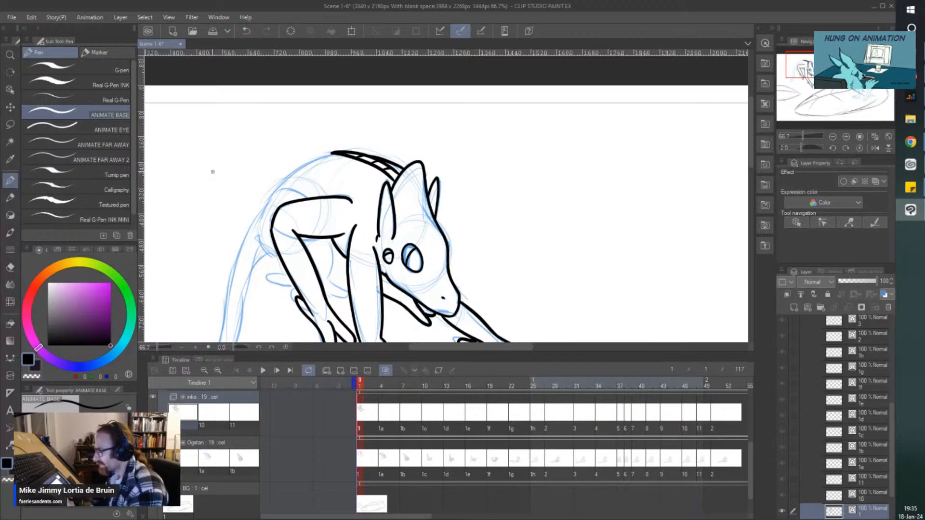
scroll(339, 180, "up", 2)
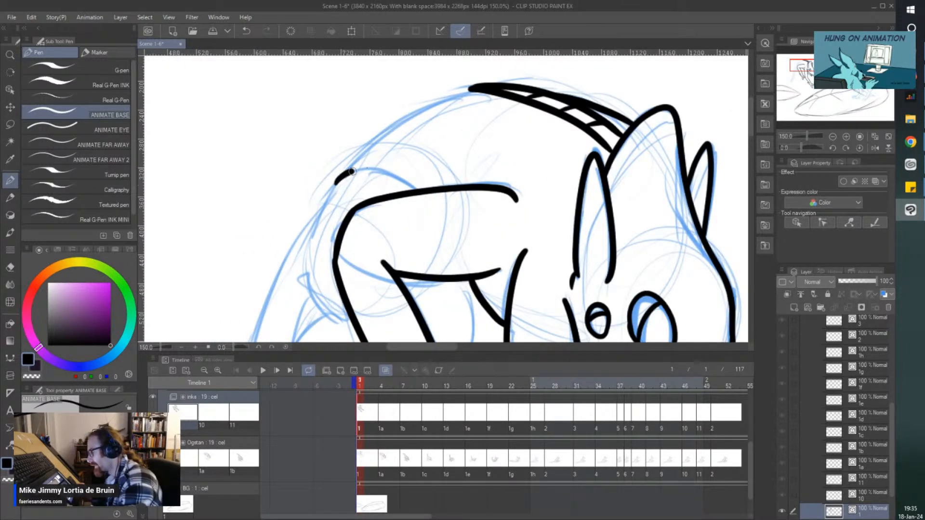
mouse_move(352, 171)
left_mouse_down()
mouse_move(389, 171)
mouse_move(412, 184)
left_mouse_up()
scroll(279, 181, "down", 3)
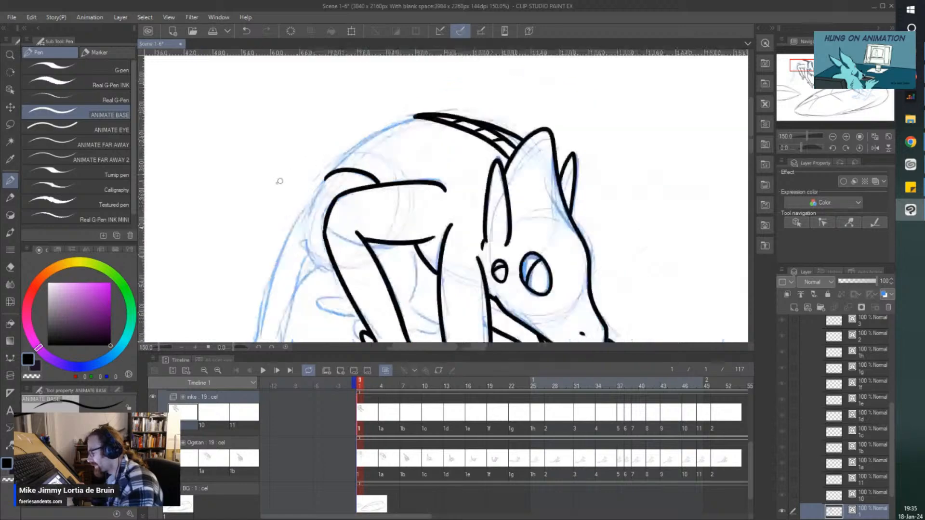
scroll(299, 179, "up", 3)
left_click_drag(295, 168, 327, 223)
scroll(327, 224, "down", 4)
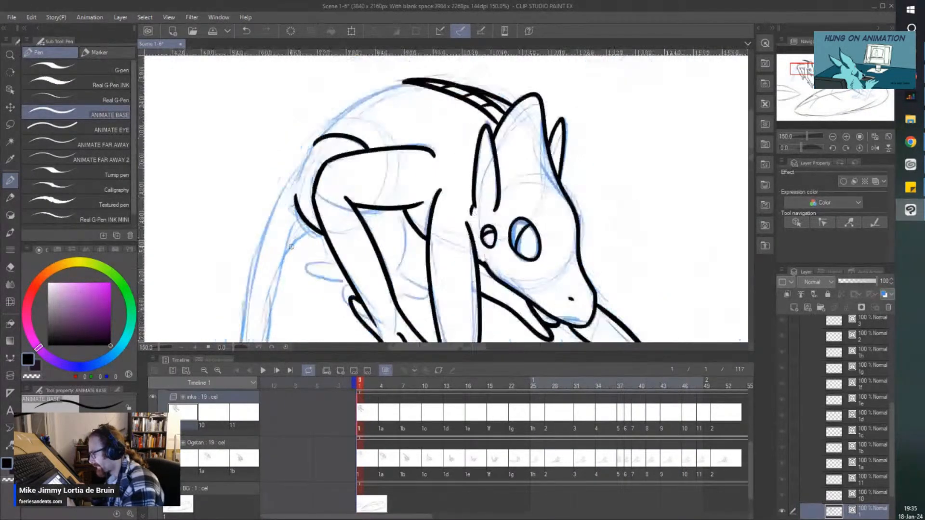
Step: Ink the curved line below the thigh on the shin's inner side and the rounded toe protruding behind the shin
scroll(308, 246, "up", 3)
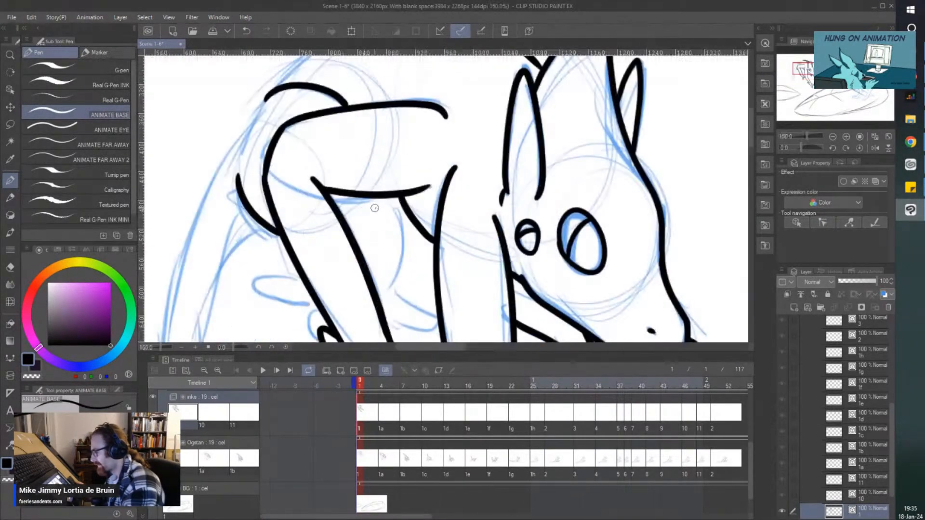
left_click_drag(374, 198, 369, 278)
scroll(369, 278, "down", 3)
scroll(368, 278, "up", 4)
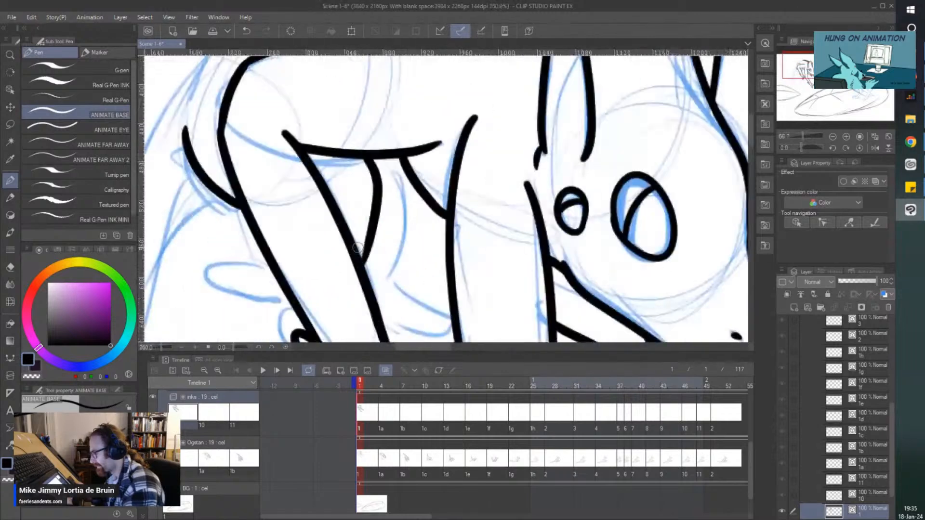
scroll(362, 274, "down", 4)
scroll(363, 293, "up", 4)
mouse_move(263, 220)
left_mouse_down()
mouse_move(210, 216)
mouse_move(204, 233)
mouse_move(265, 253)
left_mouse_up()
scroll(360, 232, "down", 1)
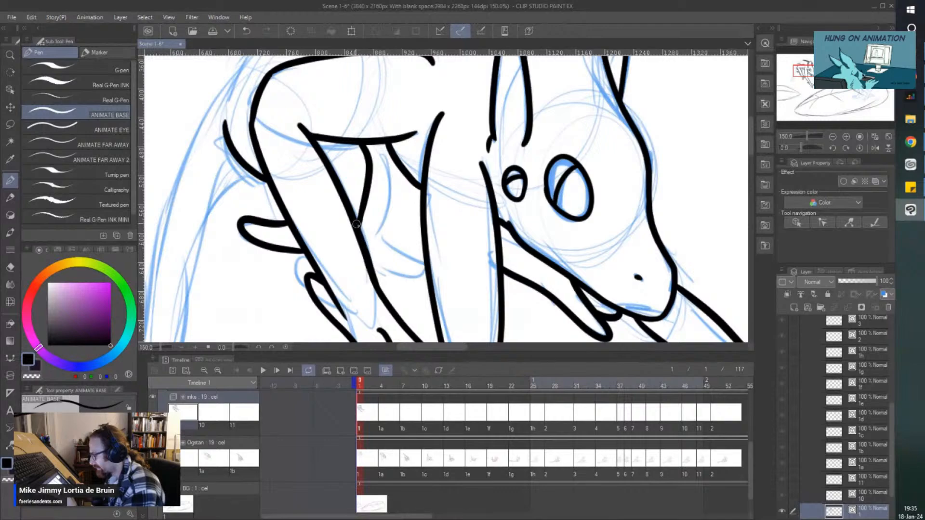
Step: Ink the two rounded toes of the far foot protruding between the near shin and the foreleg
mouse_move(356, 224)
left_mouse_down()
mouse_move(406, 253)
mouse_move(397, 268)
mouse_move(376, 239)
left_mouse_up()
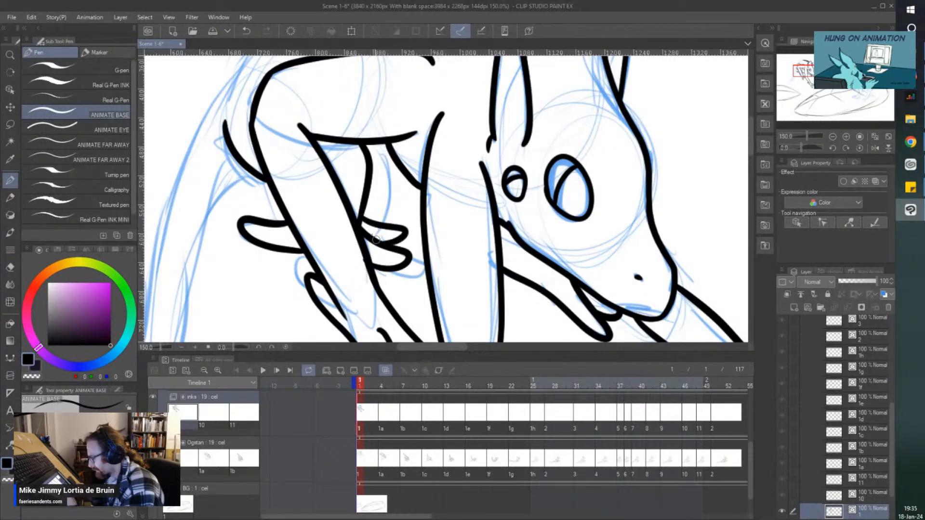
scroll(339, 200, "down", 3)
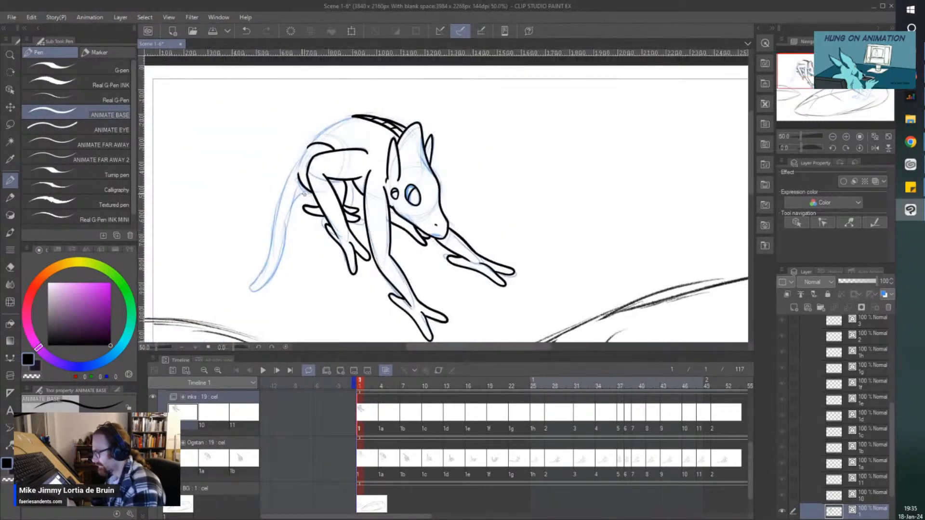
Step: Ink the curved line of Ogstan's back from the neck band down past the hip to the tail base
left_click_drag(235, 193, 318, 192)
scroll(411, 120, "up", 2)
scroll(431, 117, "up", 1)
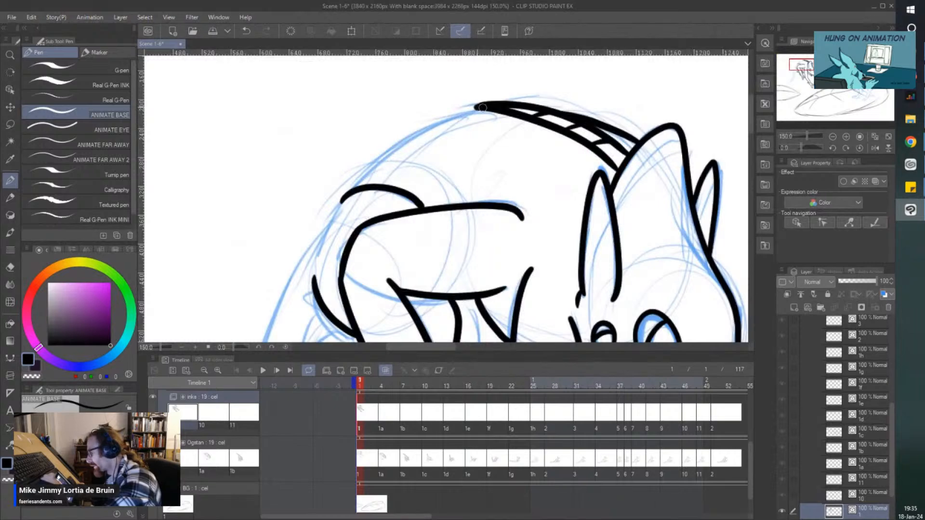
mouse_move(482, 107)
left_mouse_down()
mouse_move(362, 160)
mouse_move(325, 203)
mouse_move(300, 269)
left_mouse_up()
scroll(289, 270, "down", 4)
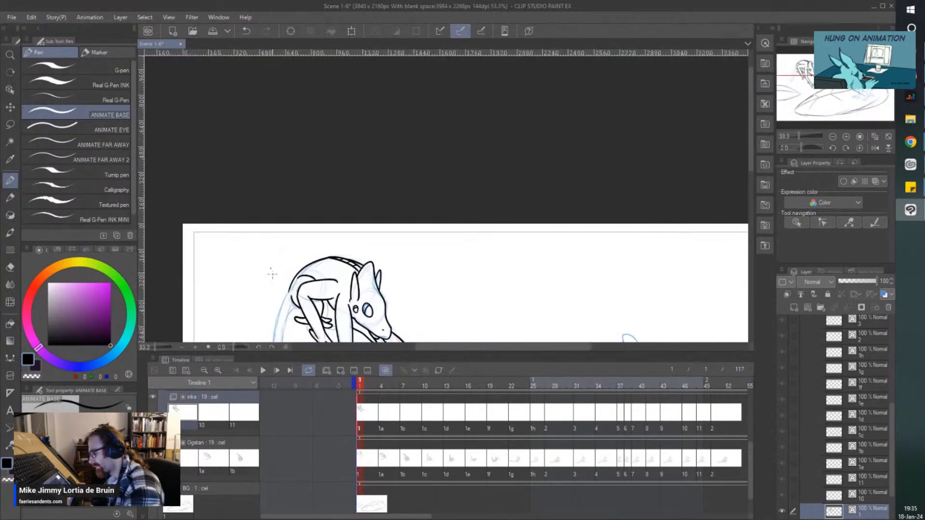
Step: Ink both edges and the rounded tip of Ogstan's tail and save the file
scroll(272, 274, "up", 3)
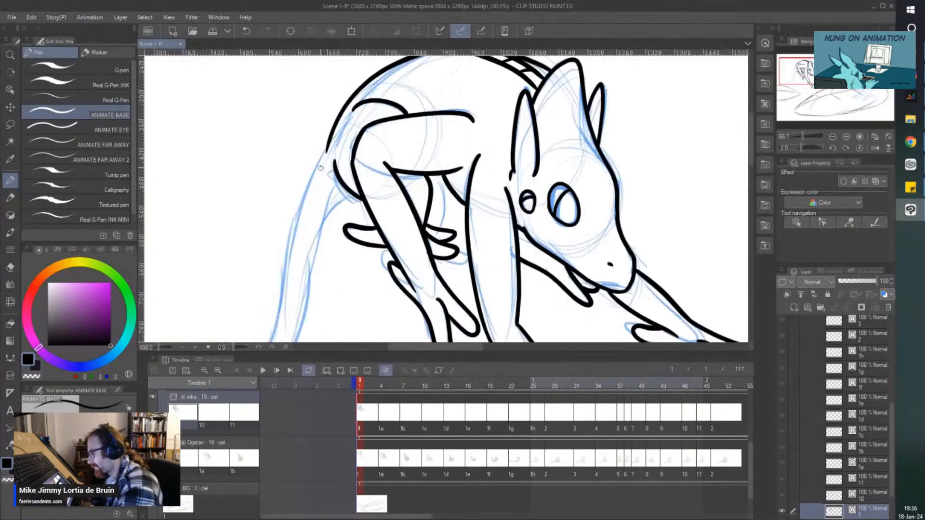
scroll(333, 138, "down", 1)
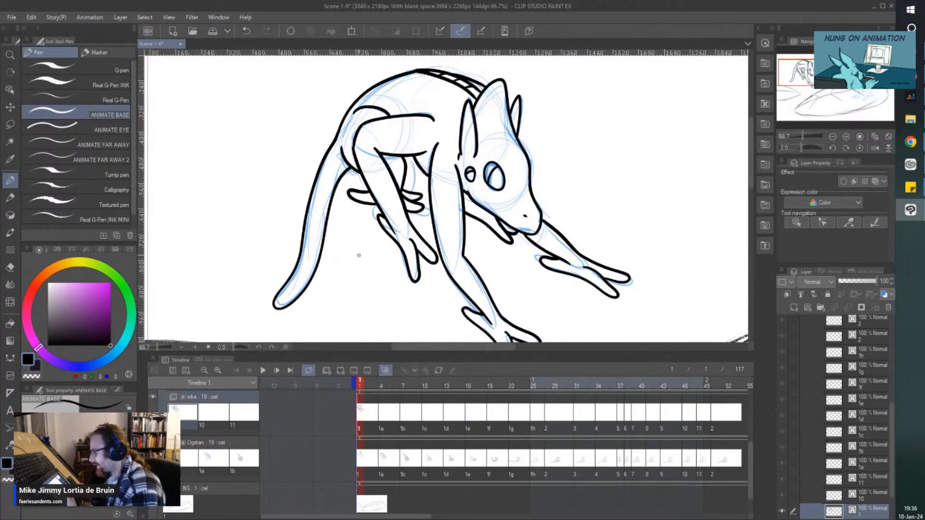
key("ctrl+s")
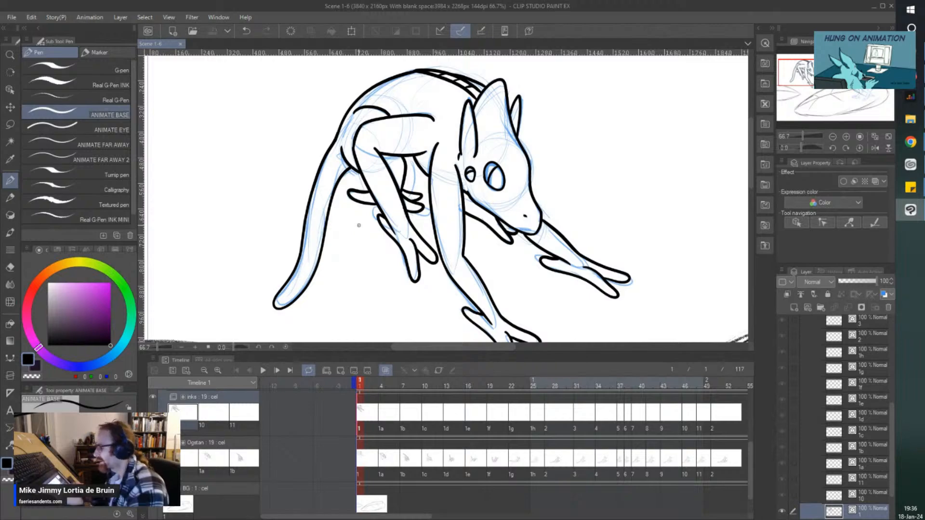
scroll(359, 225, "up", 6)
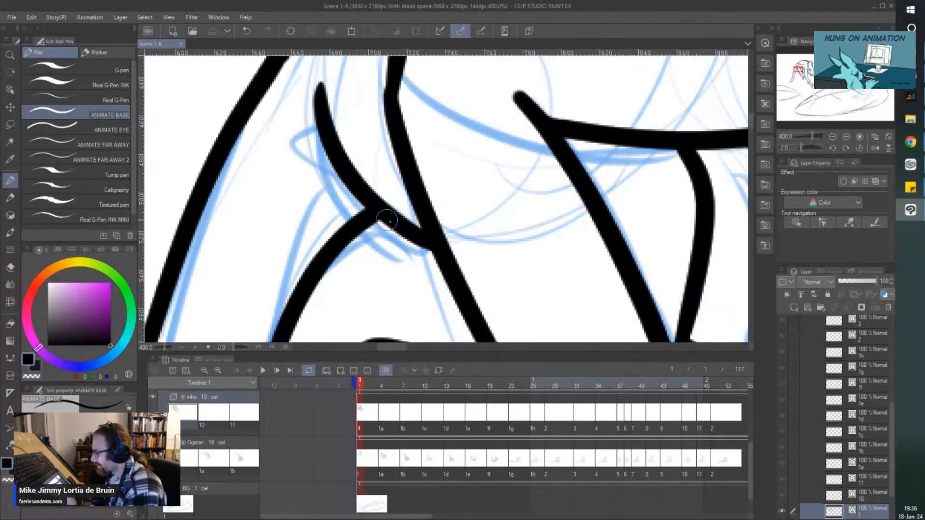
scroll(386, 206, "down", 5)
scroll(350, 90, "up", 3)
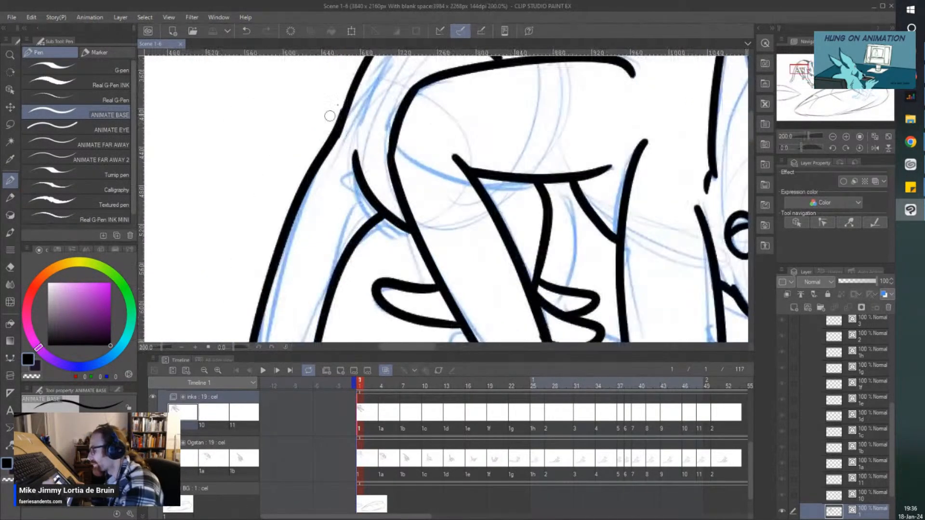
scroll(346, 103, "down", 4)
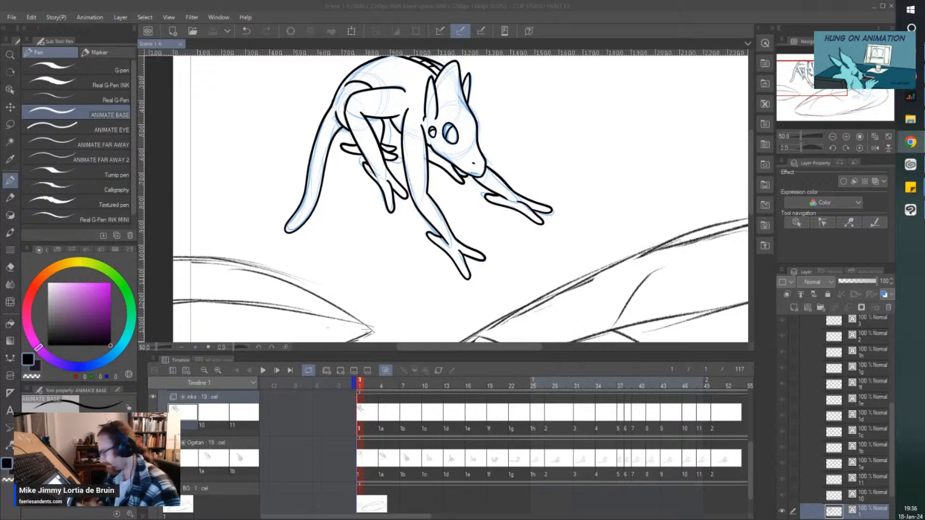
Step: Switch to inks cel 1a and ink Ogstan's near ear and the pointed head crest down to the forehead
left_click(381, 426)
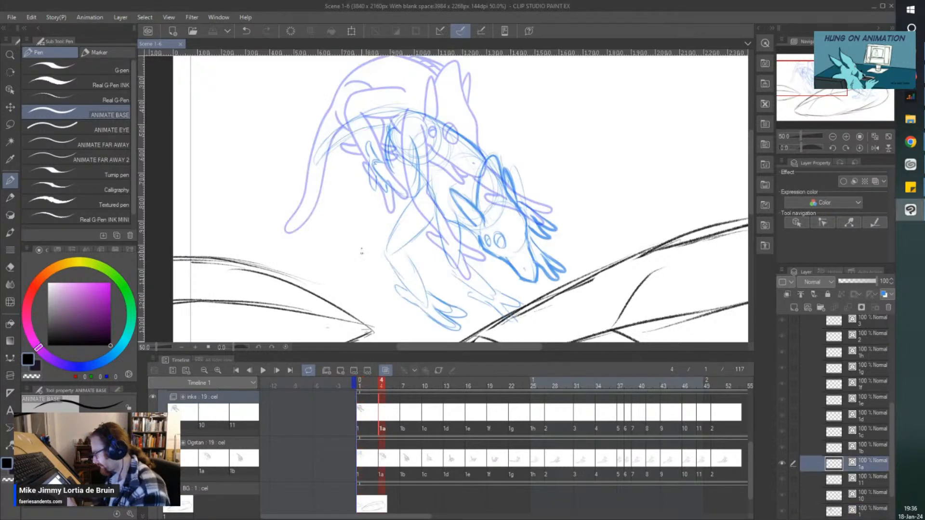
scroll(377, 217, "up", 6)
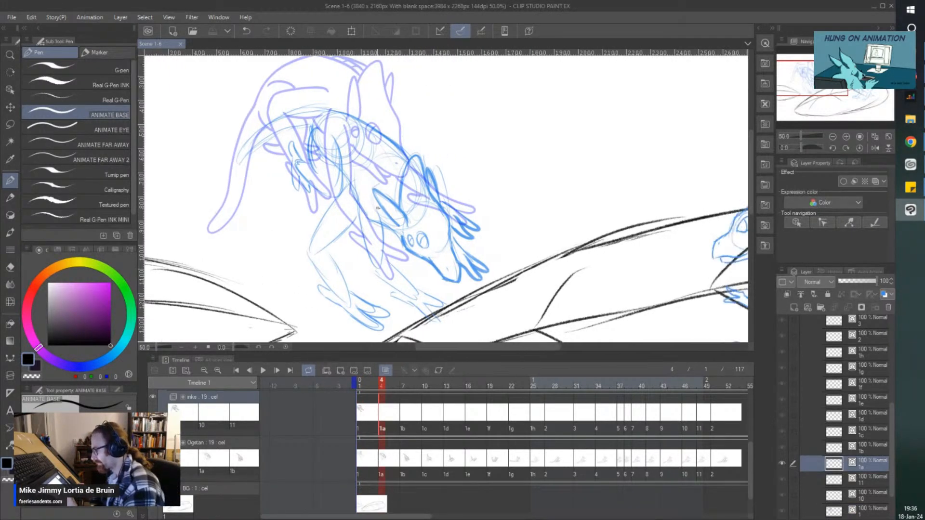
mouse_move(418, 251)
left_mouse_down()
mouse_move(415, 226)
mouse_move(352, 156)
mouse_move(295, 117)
mouse_move(288, 124)
mouse_move(326, 199)
mouse_move(392, 283)
mouse_move(372, 260)
mouse_move(381, 200)
mouse_move(396, 140)
mouse_move(421, 113)
mouse_move(438, 135)
mouse_move(453, 198)
mouse_move(530, 328)
left_mouse_up()
scroll(380, 260, "down", 5)
scroll(373, 260, "up", 4)
scroll(530, 329, "down", 5)
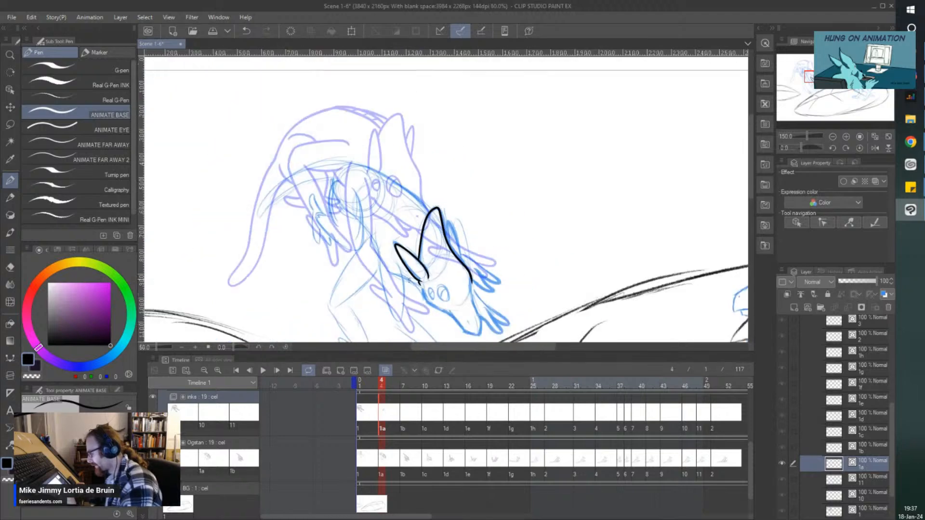
Step: Ink the head outline from the forehead around the snout and along the jaw back below the near ear
scroll(468, 193, "up", 5)
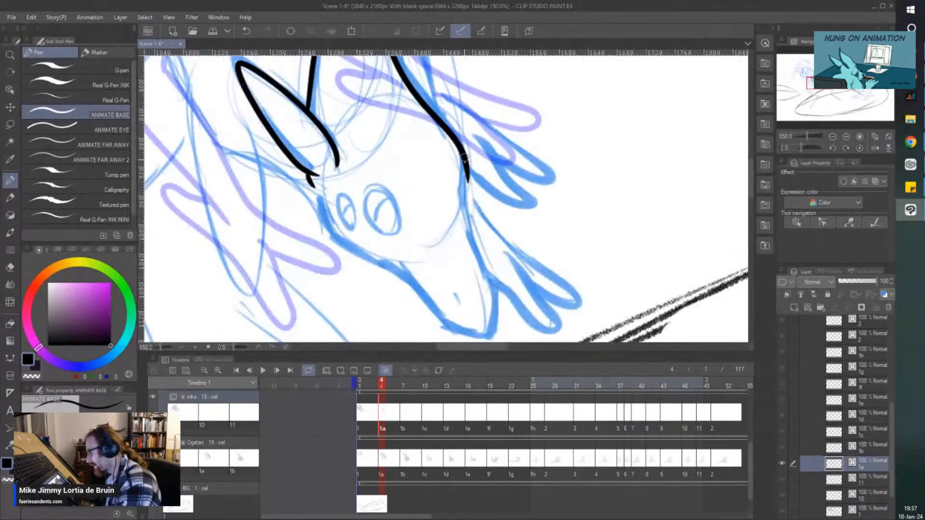
mouse_move(465, 155)
left_mouse_down()
mouse_move(470, 236)
mouse_move(491, 292)
mouse_move(490, 346)
mouse_move(490, 336)
mouse_move(465, 335)
mouse_move(388, 268)
mouse_move(331, 237)
mouse_move(300, 189)
mouse_move(257, 153)
left_mouse_up()
scroll(211, 137, "down", 2)
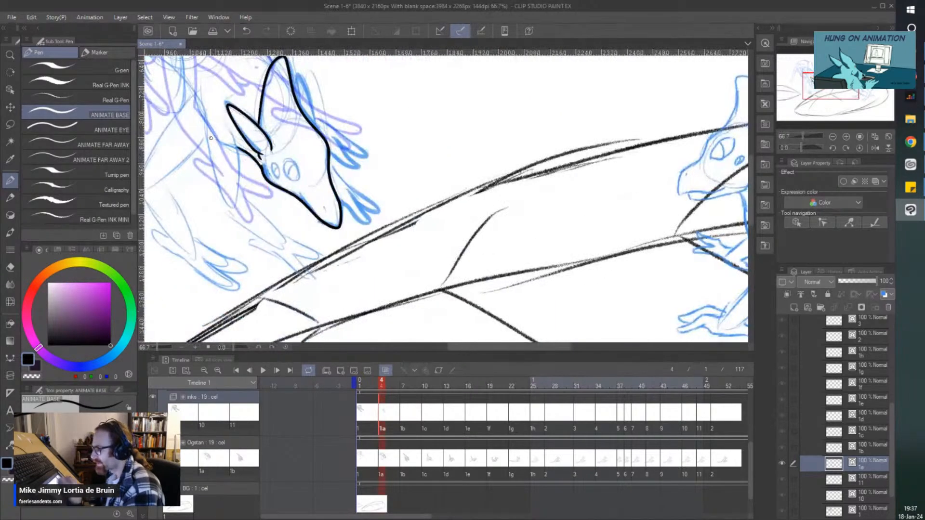
scroll(210, 138, "left", 2)
scroll(210, 138, "left", 1)
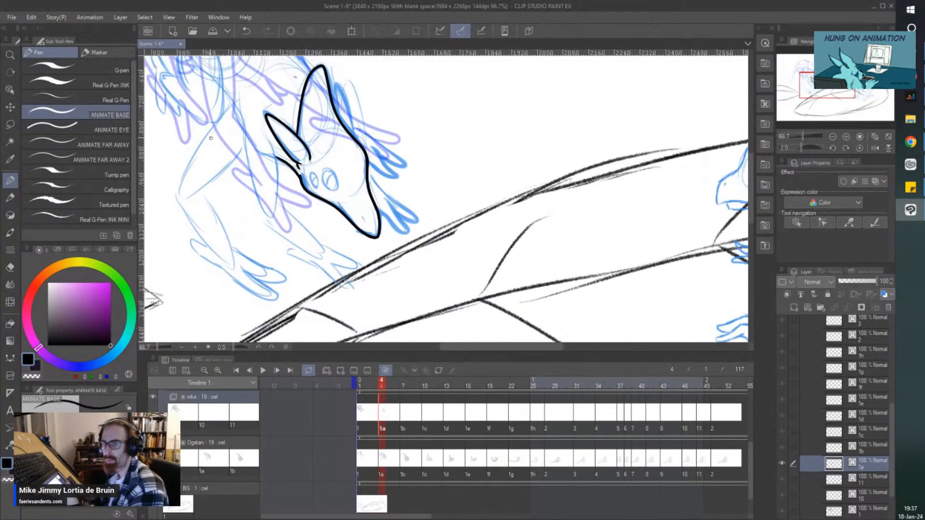
Step: Ink the two oval eyes with a curved line inside each and add the small nostril on the snout
scroll(329, 162, "up", 4)
mouse_move(321, 174)
left_mouse_down()
mouse_move(318, 199)
mouse_move(350, 230)
mouse_move(330, 163)
mouse_move(342, 188)
mouse_move(306, 216)
mouse_move(294, 179)
mouse_move(278, 182)
mouse_move(293, 216)
left_mouse_up()
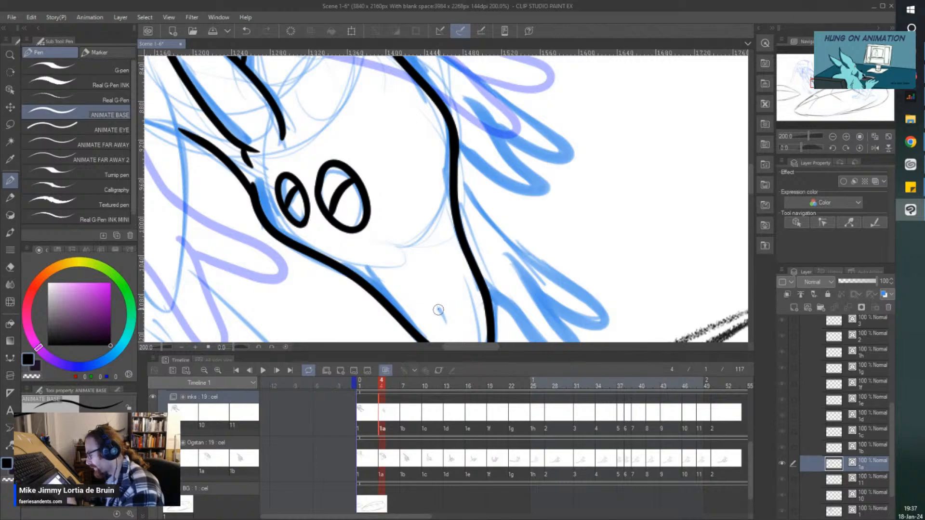
left_click_drag(437, 309, 439, 316)
scroll(438, 308, "down", 5)
scroll(417, 240, "up", 4)
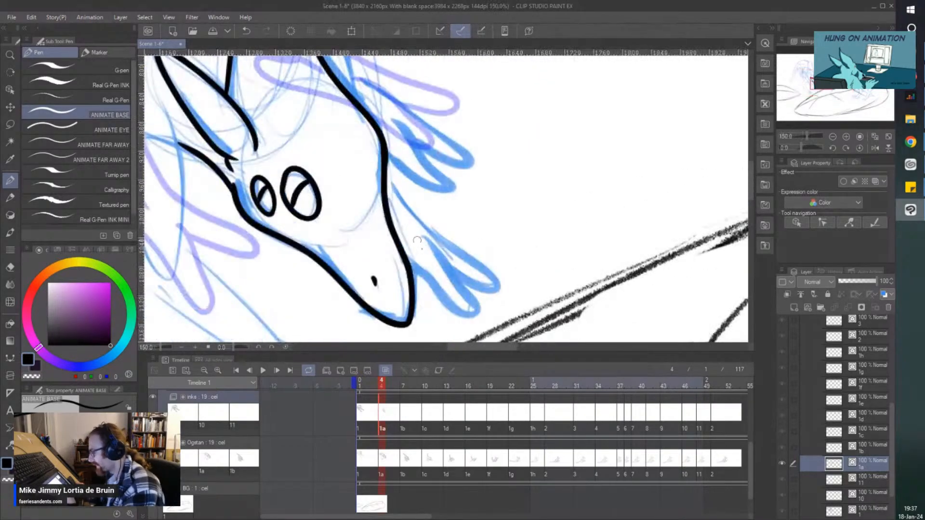
Step: Ink the far forearm's edge behind the snout and outline the two long fingers of its hand
mouse_move(422, 237)
left_mouse_down()
mouse_move(477, 298)
mouse_move(427, 280)
left_mouse_up()
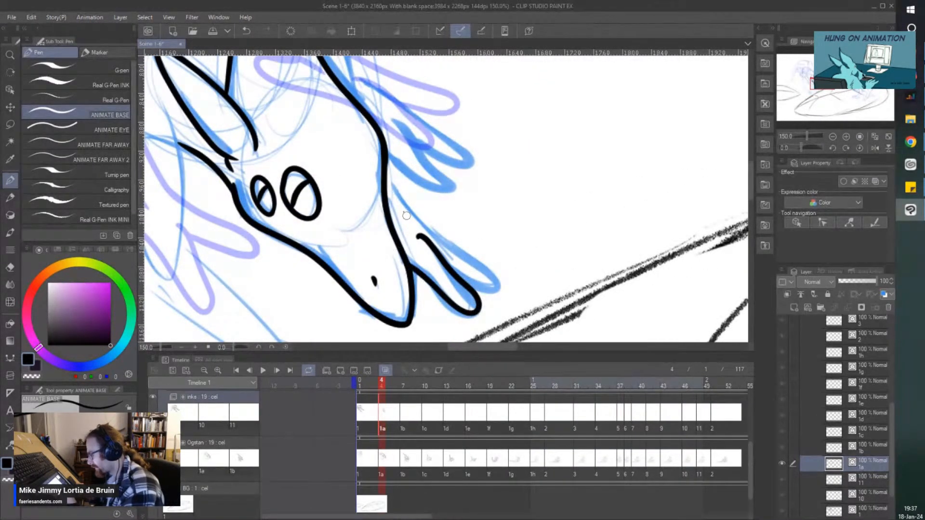
mouse_move(386, 172)
left_mouse_down()
mouse_move(440, 238)
mouse_move(494, 272)
left_mouse_up()
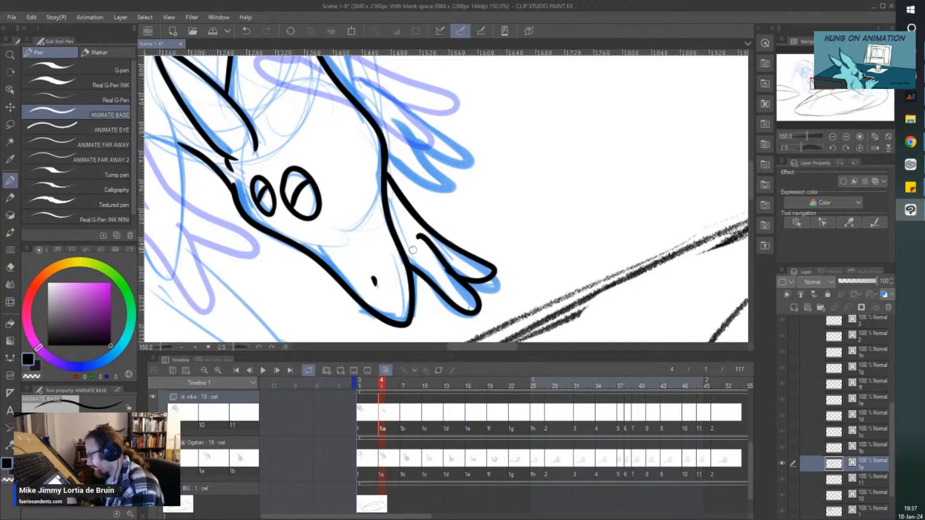
scroll(390, 176, "down", 1)
Step: Erase the overshooting line end where the outlines of the two fingers beside the snout join
scroll(427, 223, "up", 4)
key("e")
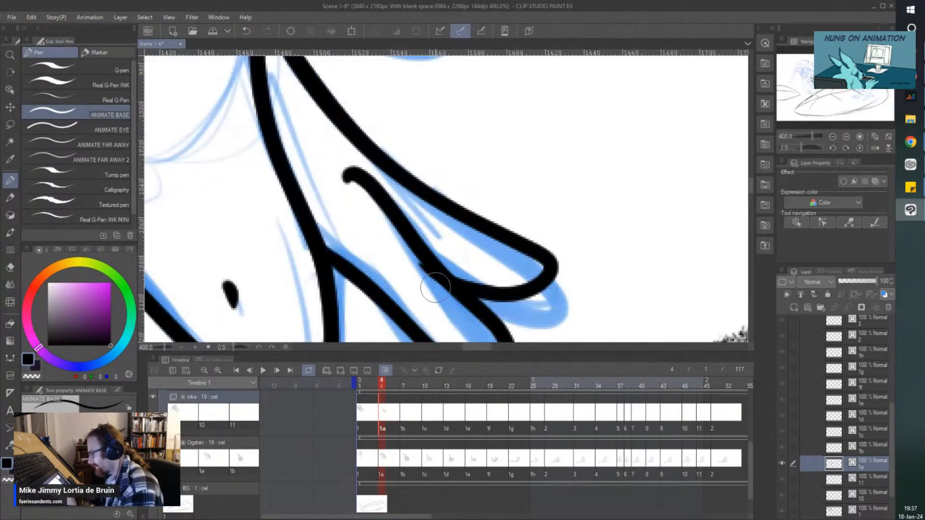
scroll(388, 182, "down", 3)
key("p")
scroll(400, 211, "up", 5)
key("e")
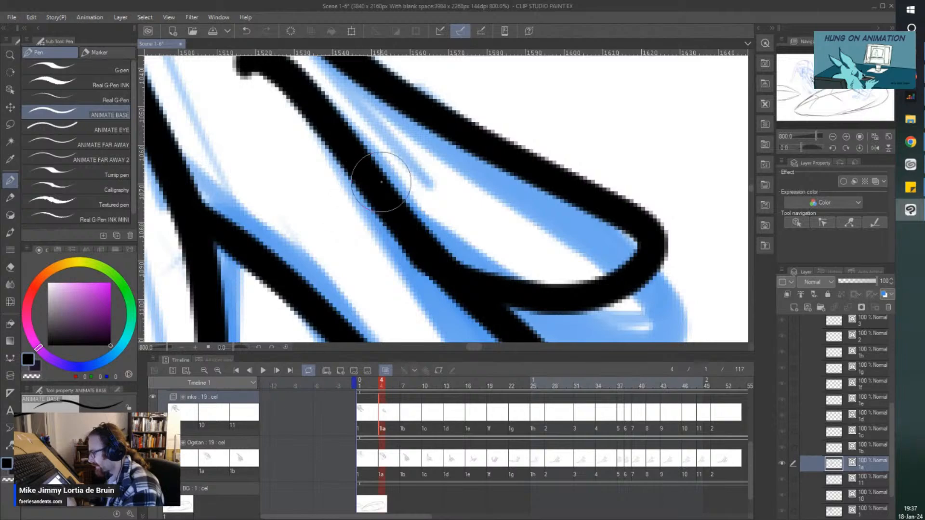
Step: Ink the small pointed spike behind the tall ear and the upper finger-shaped frill beside the head on cel 1a
key("p")
scroll(381, 182, "down", 8)
scroll(316, 88, "up", 3)
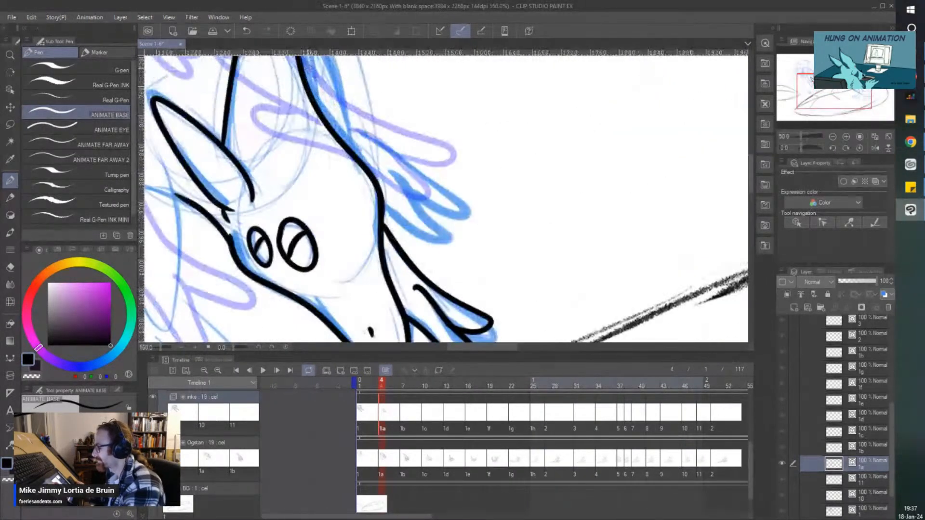
scroll(309, 67, "up", 4)
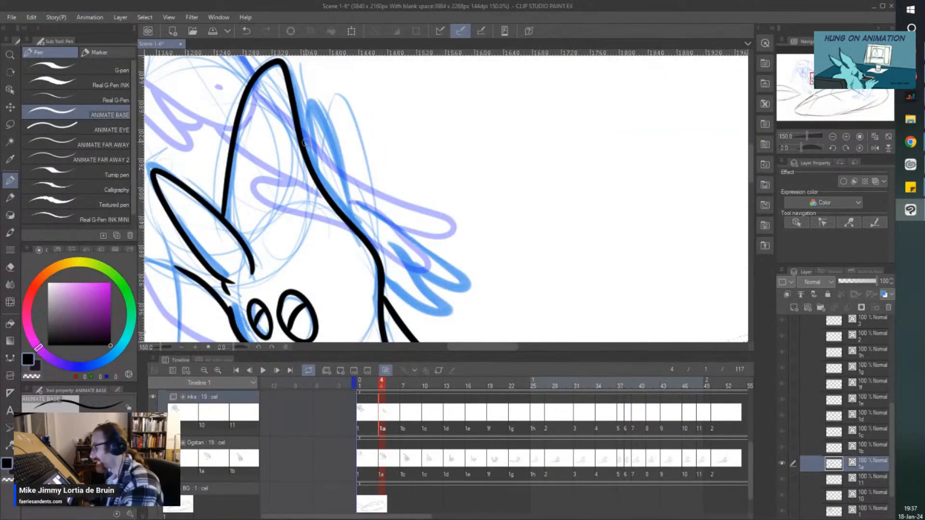
mouse_move(307, 146)
left_mouse_down()
mouse_move(323, 120)
mouse_move(342, 217)
mouse_move(424, 250)
mouse_move(455, 288)
mouse_move(418, 268)
mouse_move(448, 314)
mouse_move(379, 270)
left_mouse_up()
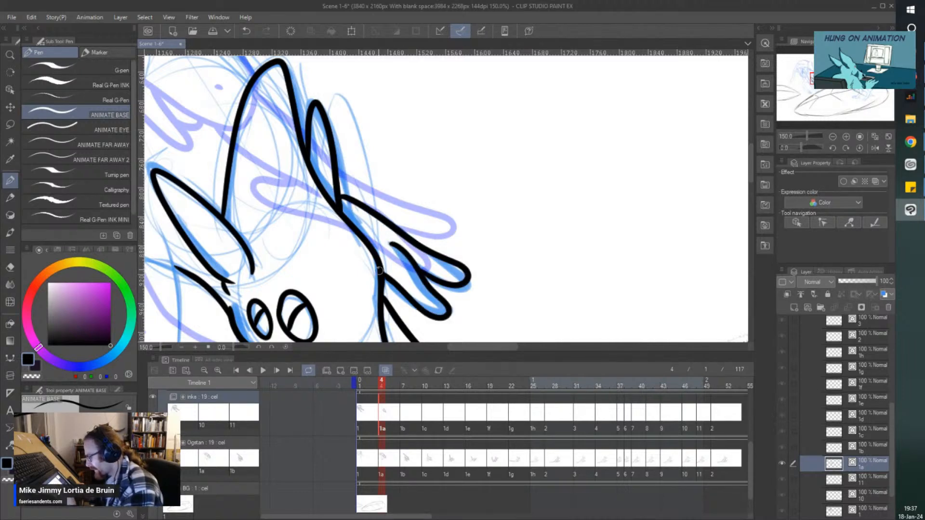
Step: Ink both outlines of the front leg nearest the head, from the shoulder down to the wrist
scroll(360, 248, "down", 3)
scroll(225, 188, "up", 4)
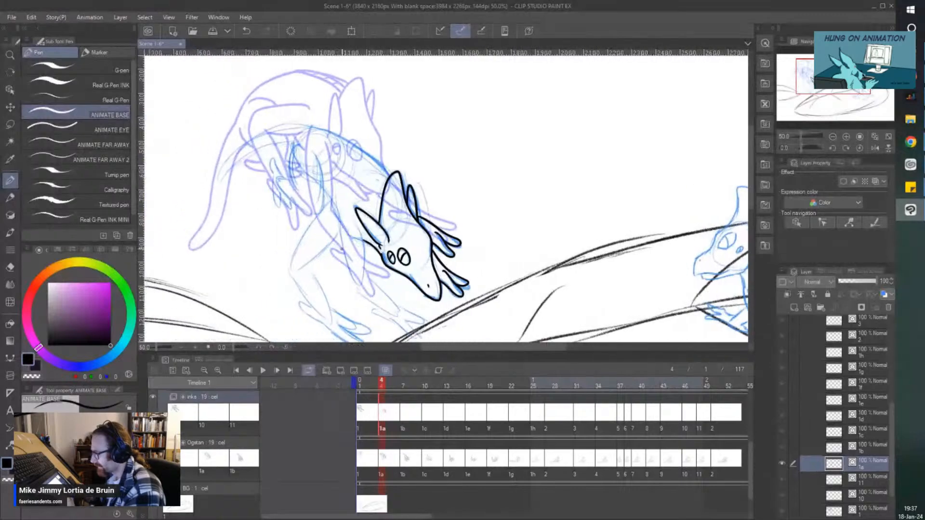
scroll(331, 235, "down", 3)
scroll(348, 281, "up", 2)
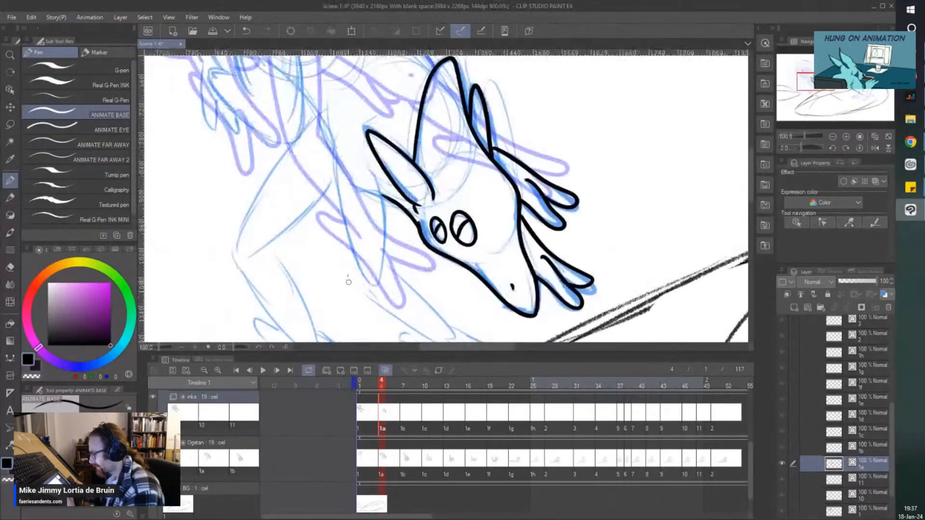
mouse_move(337, 140)
left_mouse_down()
mouse_move(337, 192)
mouse_move(364, 284)
left_mouse_up()
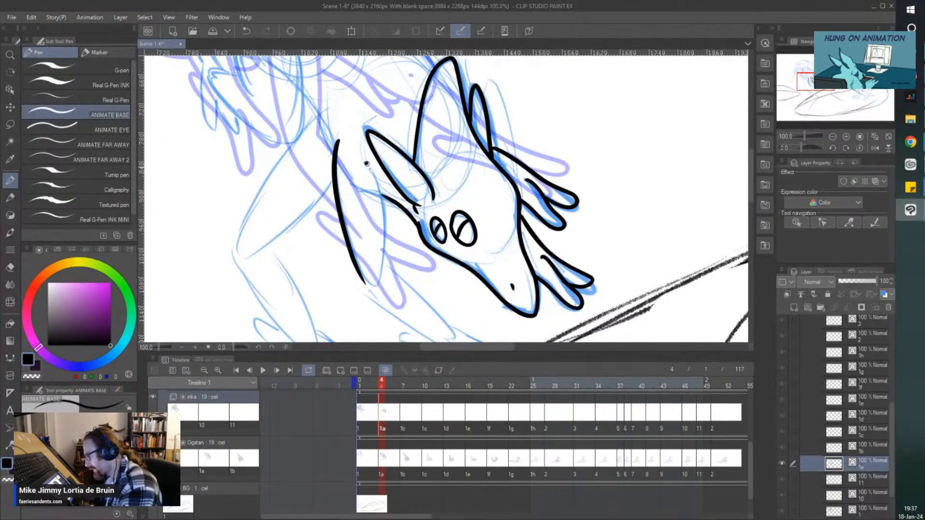
left_click_drag(367, 163, 386, 276)
scroll(364, 176, "up", 1)
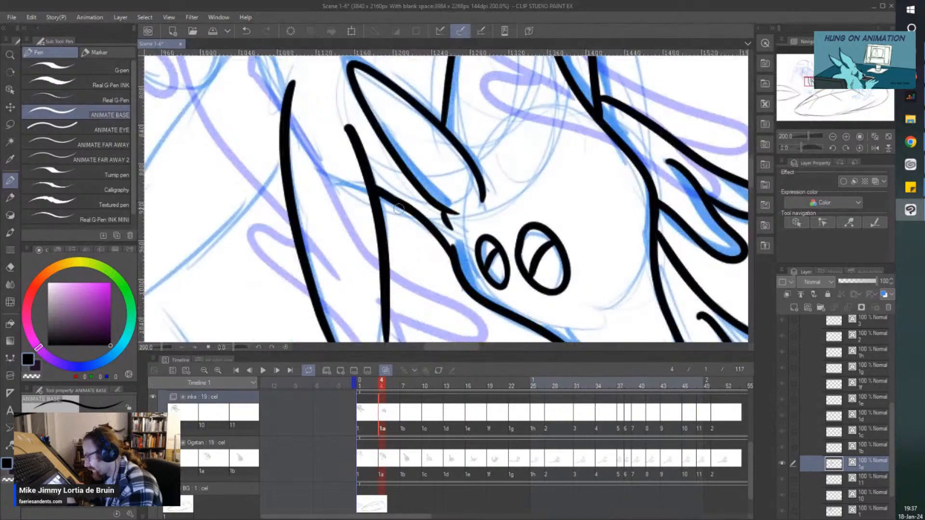
scroll(309, 233, "down", 3)
scroll(309, 233, "up", 3)
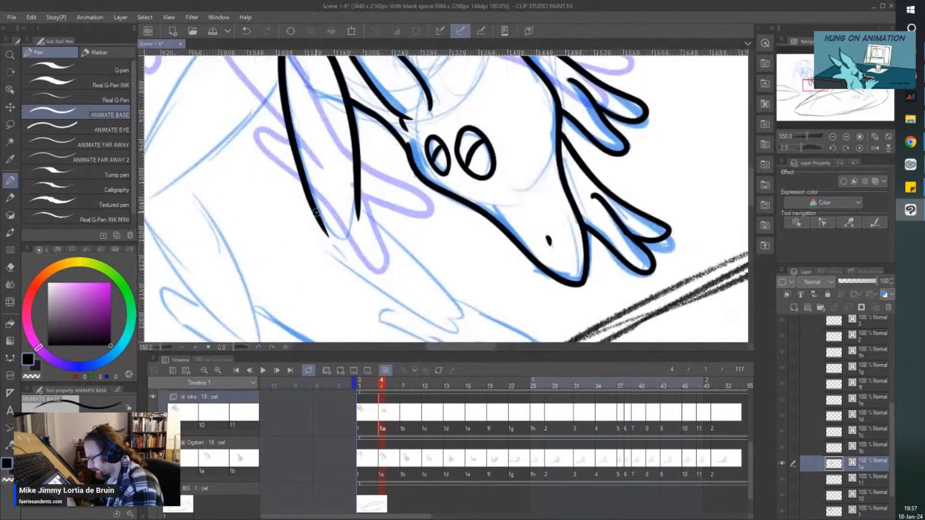
mouse_move(313, 208)
left_mouse_down()
mouse_move(380, 289)
mouse_move(440, 328)
left_mouse_up()
left_click_drag(357, 204, 458, 296)
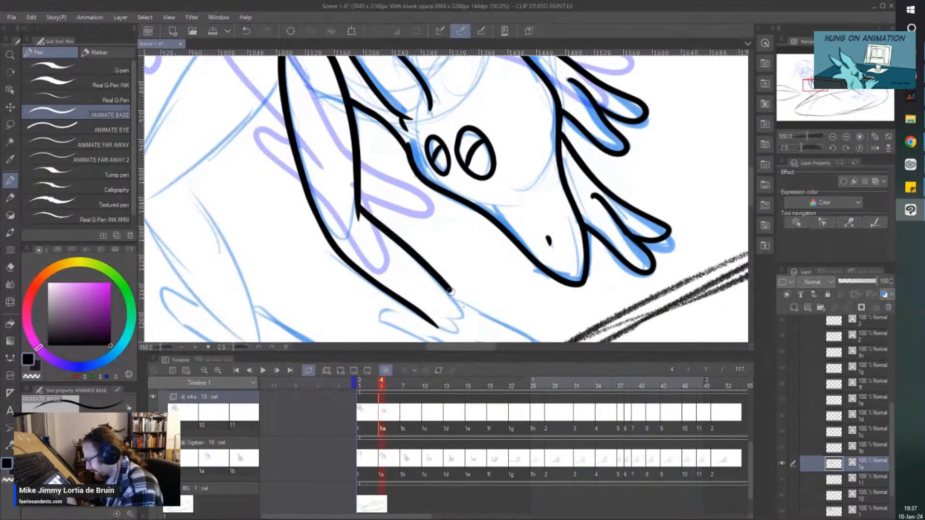
Step: Ink the paw and toes at the end of the front leg nearest the head
scroll(458, 295, "down", 3)
scroll(378, 233, "up", 3)
mouse_move(379, 233)
left_mouse_down()
mouse_move(463, 267)
mouse_move(466, 280)
mouse_move(388, 270)
mouse_move(436, 310)
mouse_move(444, 330)
mouse_move(341, 269)
left_mouse_up()
scroll(323, 239, "down", 5)
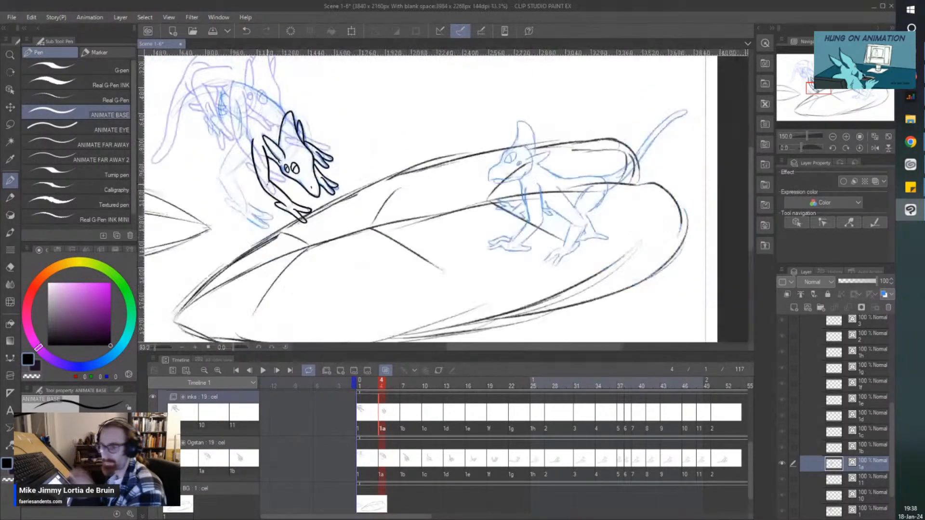
Step: Ink the two long curved lines of the narrow back band, running from the top of the back to the tall ear
scroll(427, 199, "up", 4)
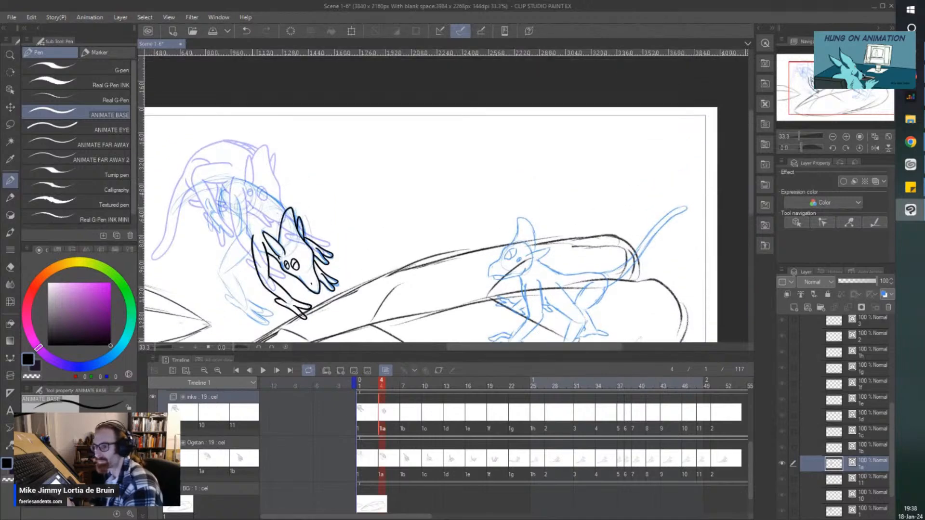
scroll(267, 201, "up", 4)
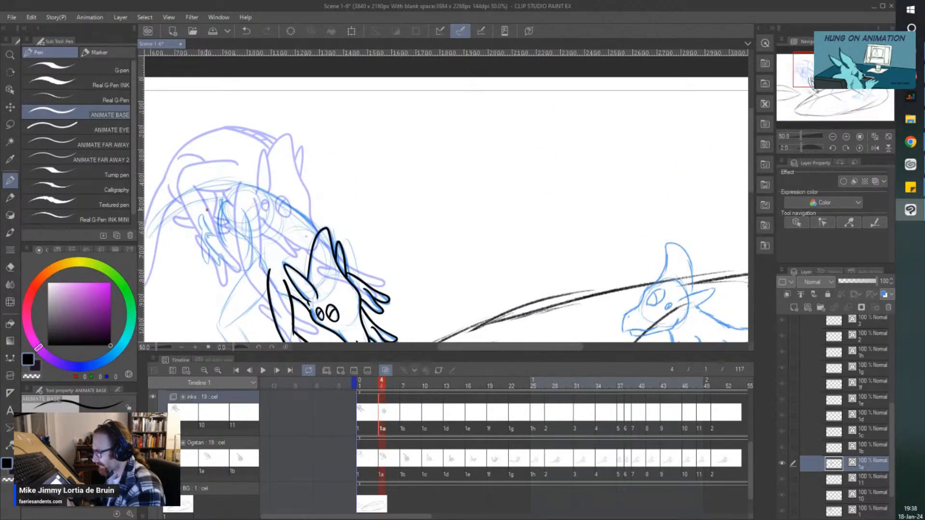
scroll(266, 200, "down", 5)
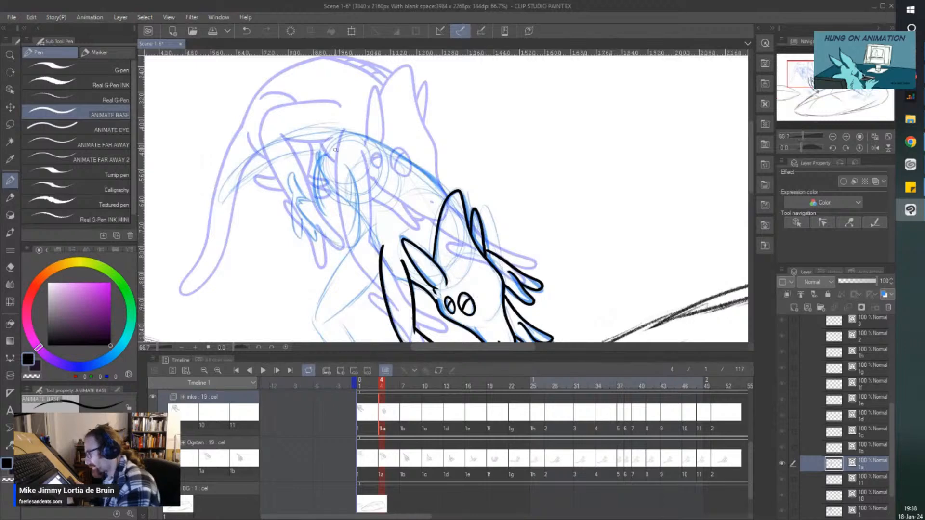
key("ctrl+alt+0")
mouse_move(346, 123)
left_mouse_down()
mouse_move(411, 151)
mouse_move(488, 239)
left_mouse_up()
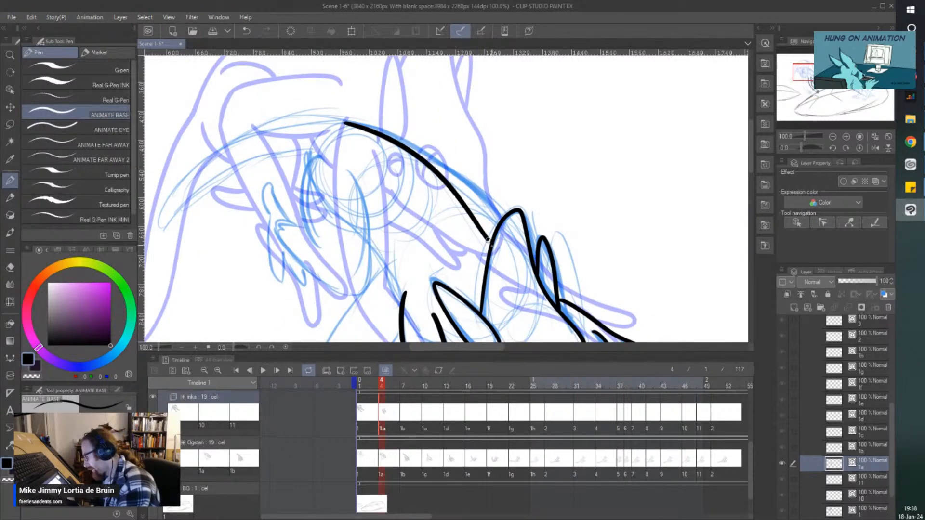
mouse_move(344, 124)
left_mouse_down()
mouse_move(394, 153)
mouse_move(483, 273)
left_mouse_up()
key("ctrl+z")
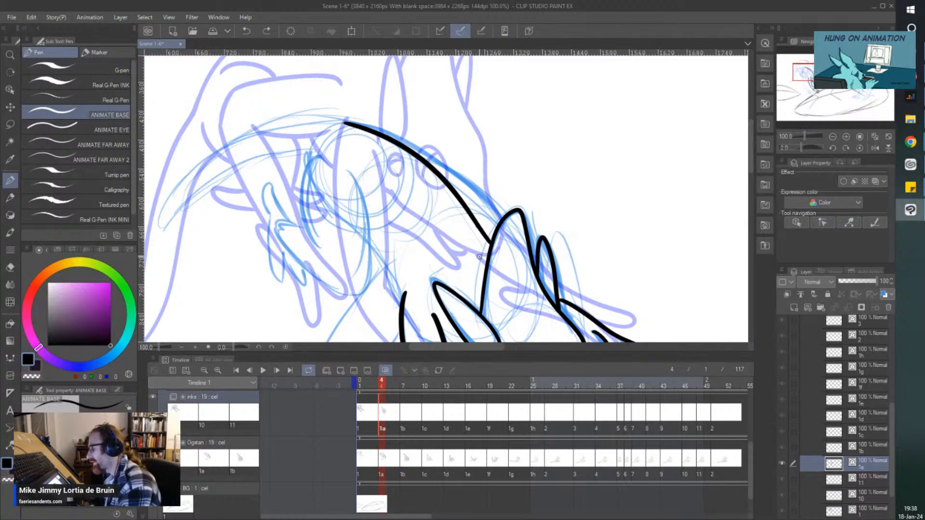
mouse_move(344, 123)
left_mouse_down()
mouse_move(414, 172)
mouse_move(481, 271)
left_mouse_up()
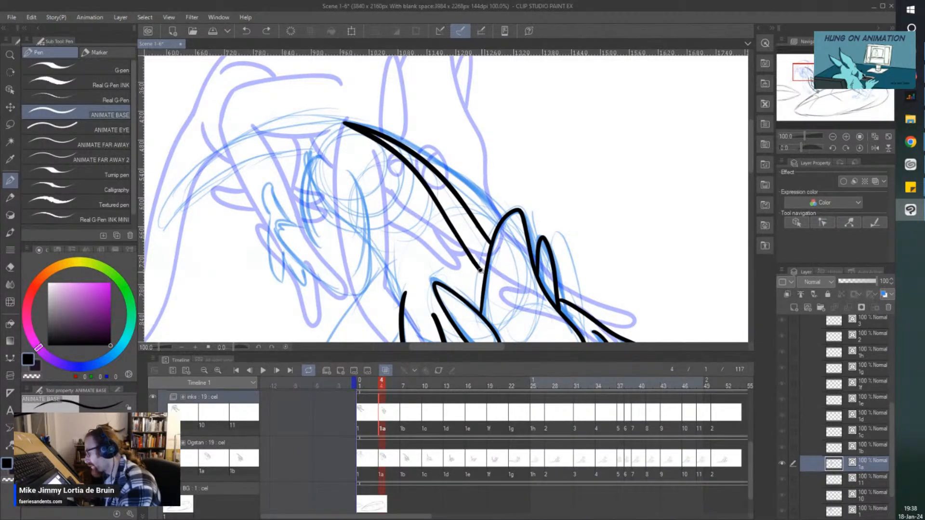
Step: Ink short crossbars along the back band and the outer back contour arching above it to the tall ear
scroll(471, 273, "up", 2)
left_click_drag(505, 224, 470, 242)
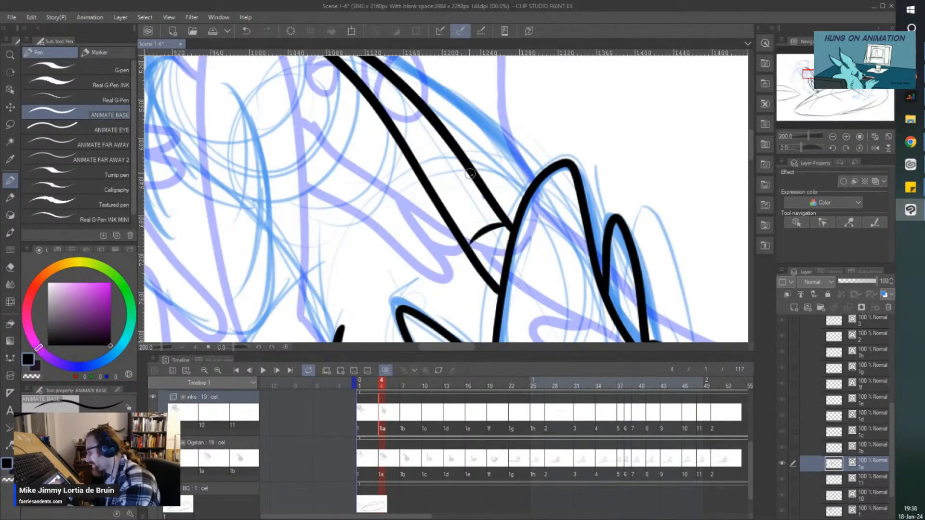
left_click_drag(471, 178, 441, 198)
mouse_move(444, 137)
left_mouse_down()
mouse_move(414, 153)
mouse_move(382, 143)
mouse_move(361, 119)
left_mouse_up()
scroll(405, 138, "down", 2)
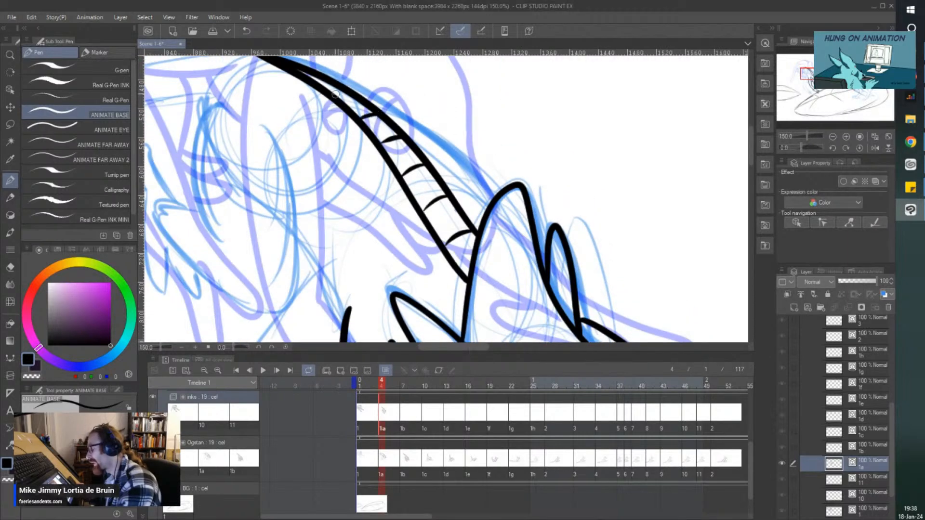
scroll(371, 114, "up", 3)
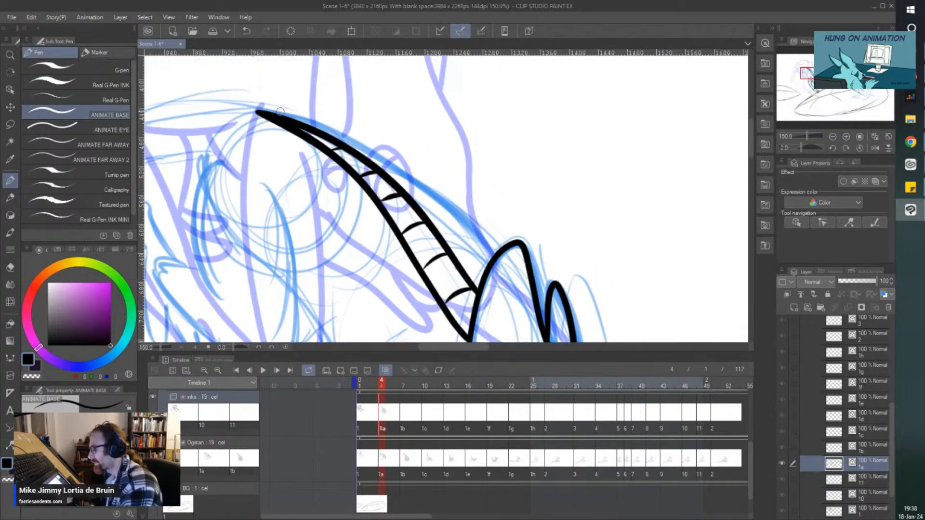
mouse_move(266, 112)
left_mouse_down()
mouse_move(357, 135)
mouse_move(496, 251)
left_mouse_up()
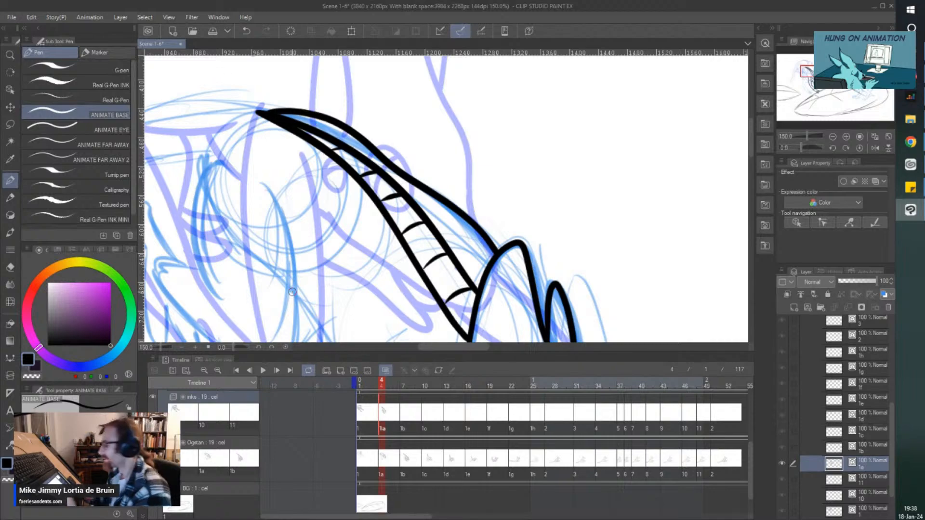
Step: Ink the bent second front leg, outlining both sides of its upper and lower segments around the elbow
scroll(292, 291, "down", 5)
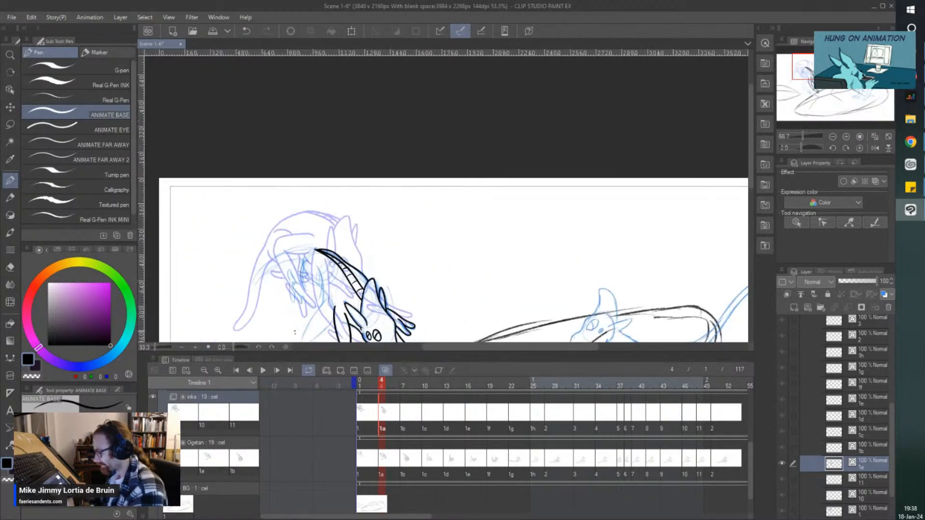
scroll(294, 333, "up", 4)
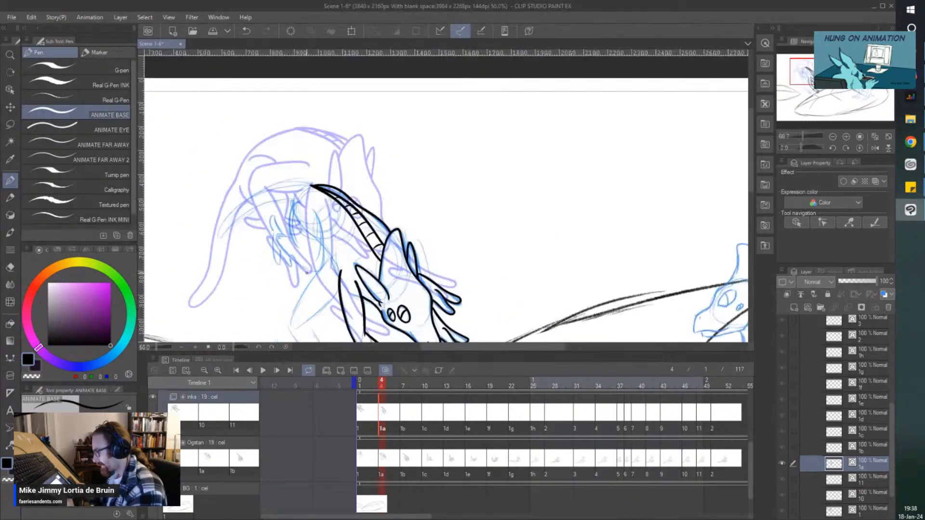
scroll(307, 273, "down", 3)
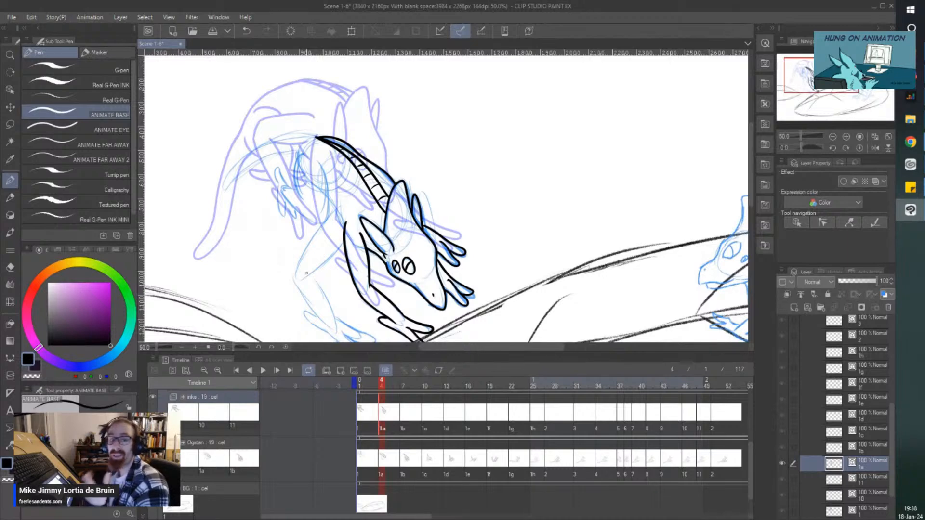
scroll(306, 273, "left", 1)
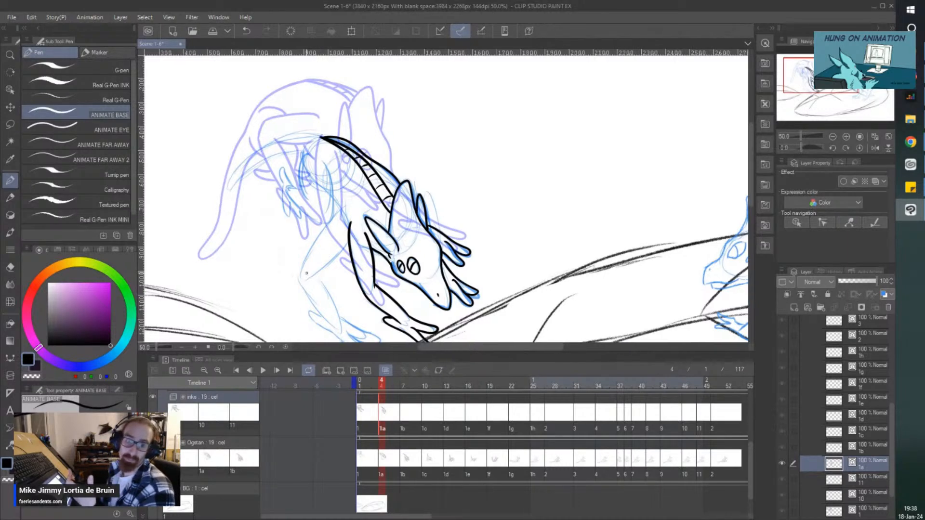
scroll(307, 273, "down", 3)
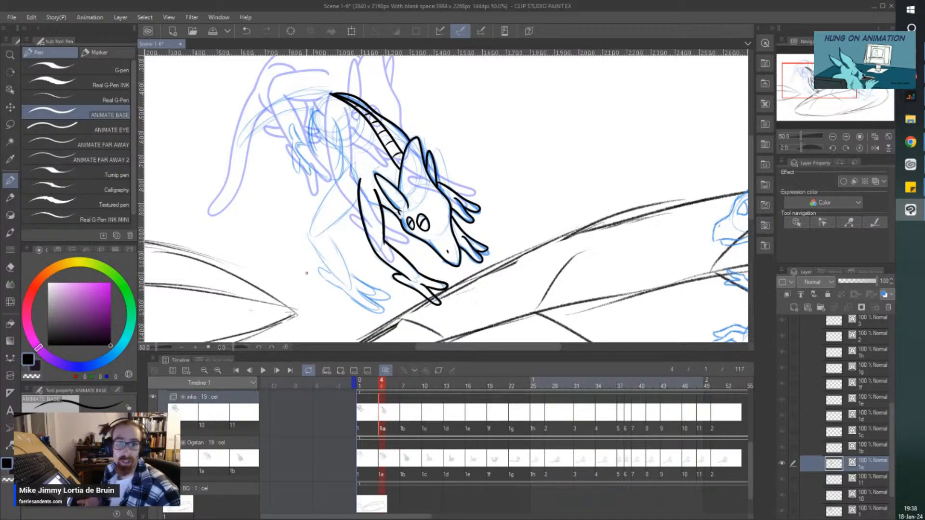
scroll(296, 212, "up", 4)
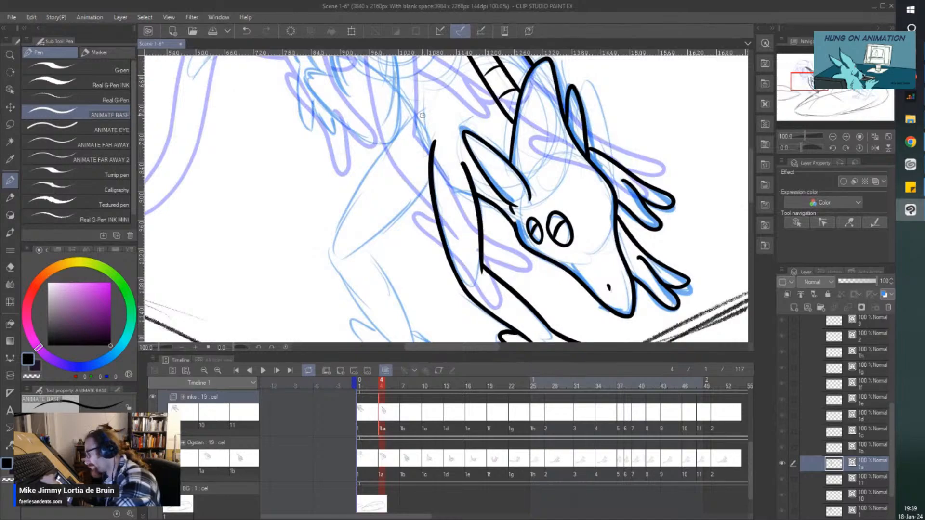
mouse_move(422, 115)
left_mouse_down()
mouse_move(375, 162)
mouse_move(328, 253)
left_mouse_up()
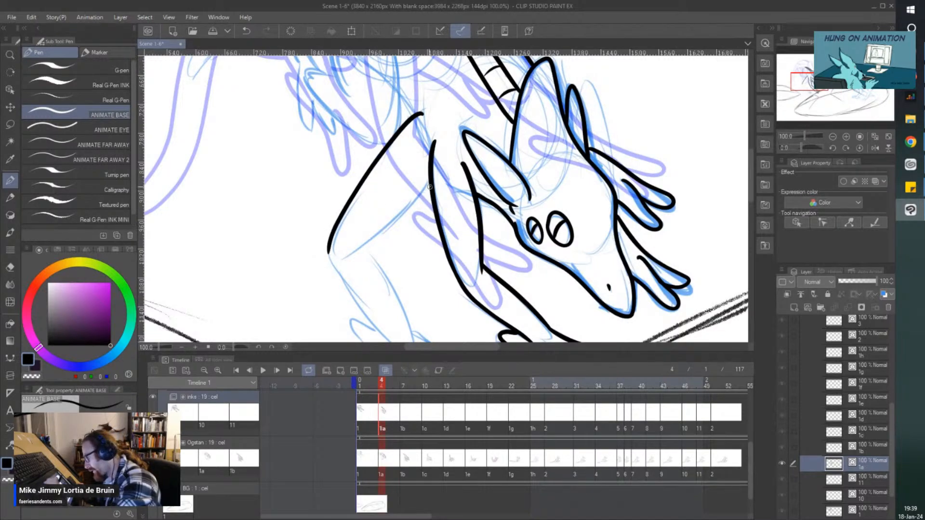
mouse_move(429, 186)
left_mouse_down()
mouse_move(390, 230)
mouse_move(361, 254)
left_mouse_up()
scroll(361, 254, "down", 3)
scroll(343, 254, "up", 3)
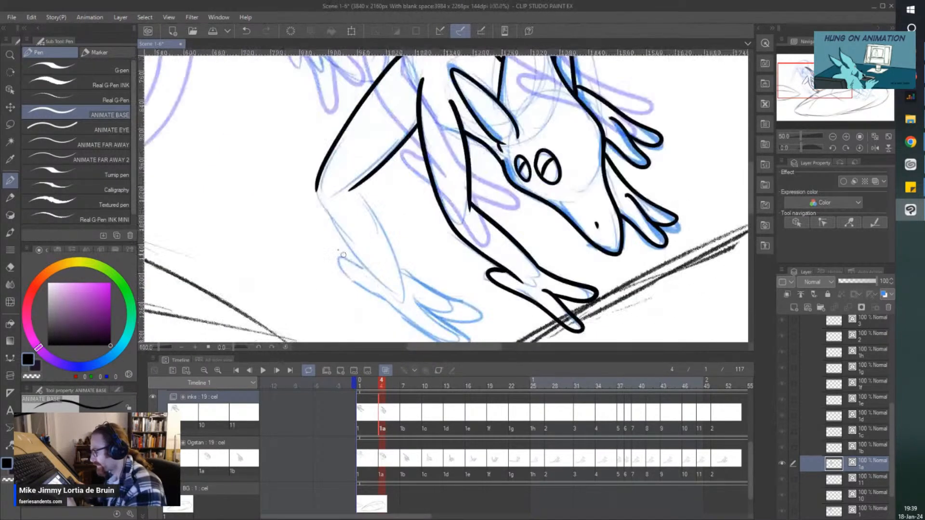
left_click_drag(315, 185, 389, 291)
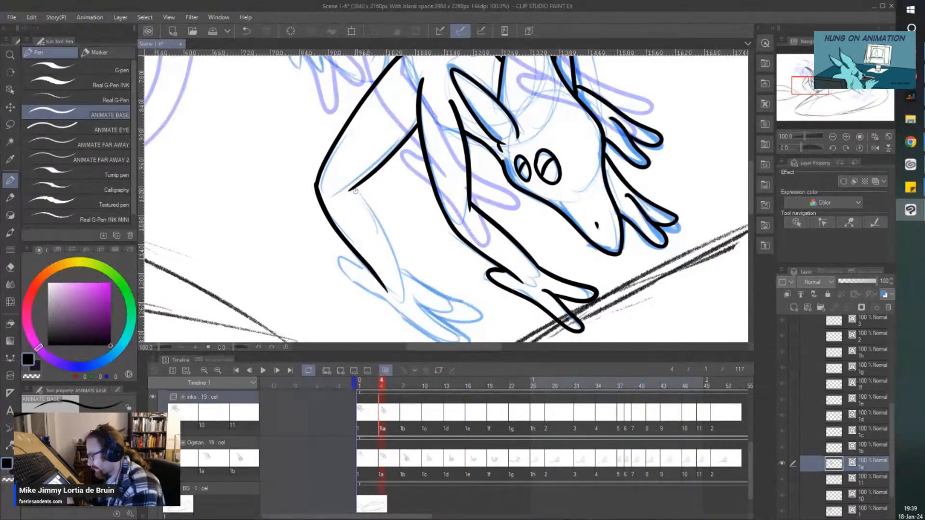
left_click_drag(354, 191, 415, 280)
Step: Ink the paw of the second front leg, tracing its long toes over the blue sketch
scroll(328, 169, "up", 3)
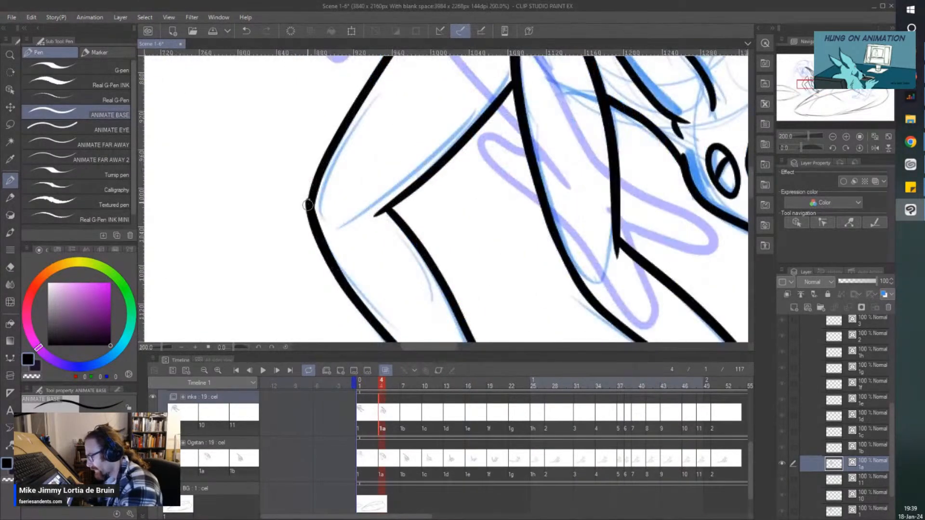
scroll(315, 193, "down", 4)
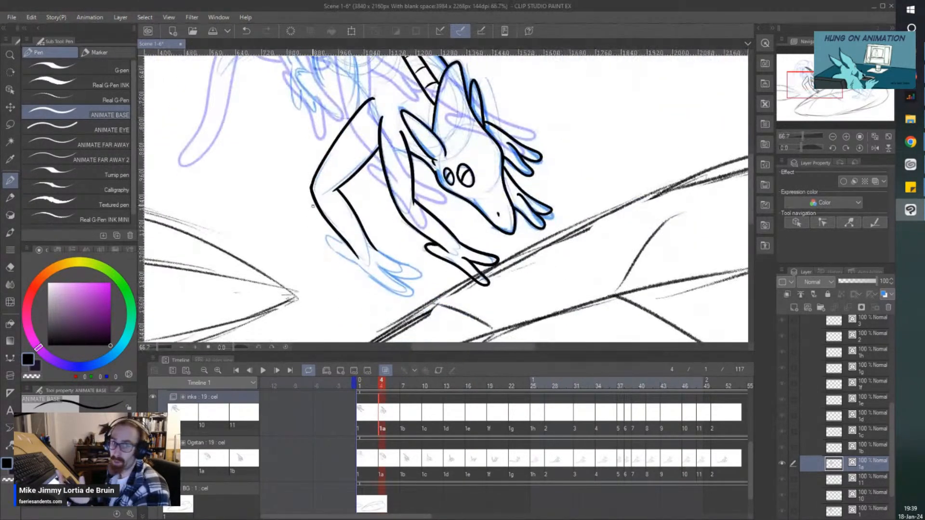
left_click_drag(313, 206, 323, 130)
scroll(365, 165, "up", 3)
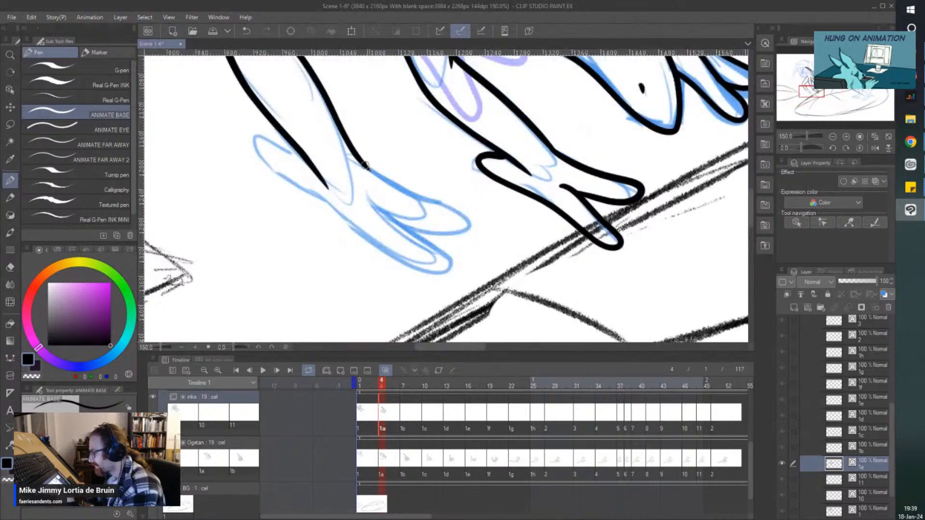
mouse_move(366, 165)
left_mouse_down()
mouse_move(468, 231)
mouse_move(407, 225)
left_mouse_up()
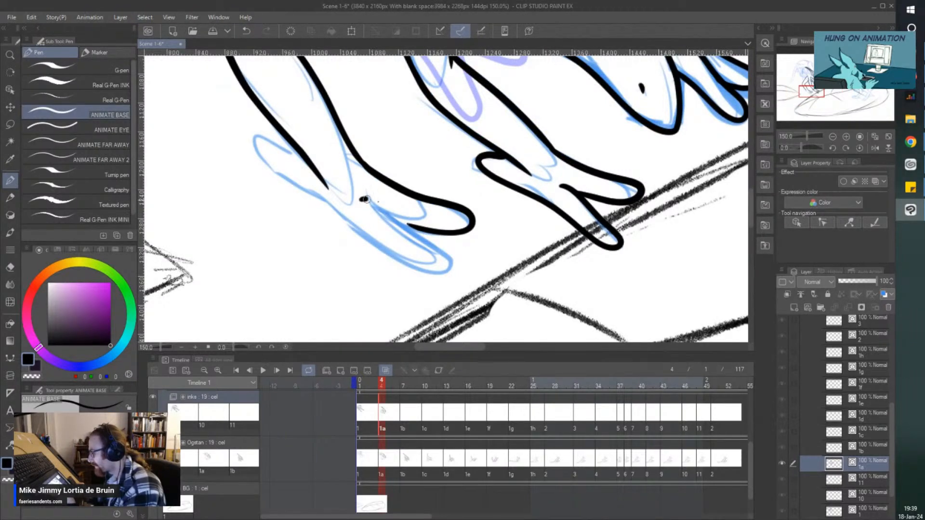
mouse_move(365, 199)
left_mouse_down()
mouse_move(441, 249)
mouse_move(455, 271)
mouse_move(430, 273)
mouse_move(280, 180)
mouse_move(273, 151)
mouse_move(305, 161)
left_mouse_up()
Step: Ink the remaining toes of the first front paw, following the blue sketch on cel 1a
scroll(263, 174, "down", 2)
left_click_drag(225, 99, 230, 255)
left_click_drag(223, 164, 302, 168)
Step: Ink the two curved contours of the hind thigh and the short belly line joining it to the front leg
scroll(302, 168, "up", 1)
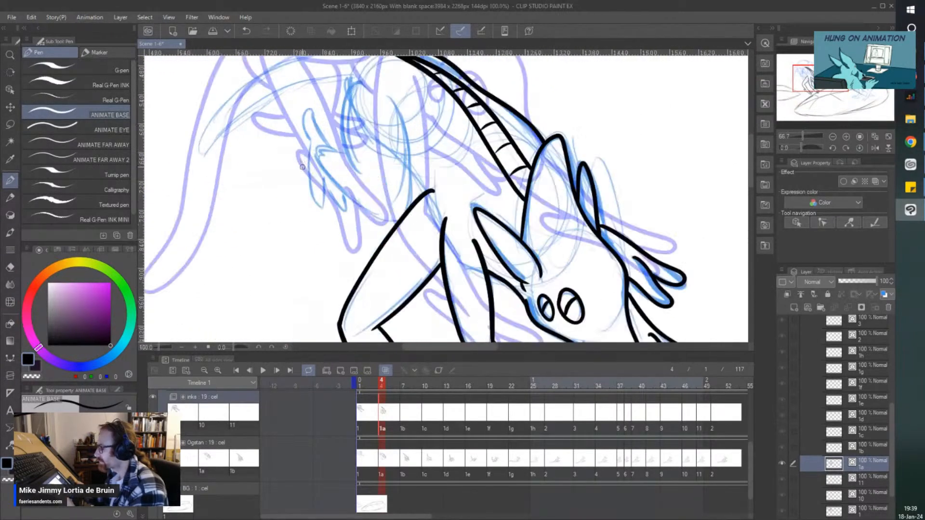
scroll(302, 167, "up", 1)
mouse_move(362, 84)
left_mouse_down()
mouse_move(364, 121)
mouse_move(381, 82)
mouse_move(371, 194)
left_mouse_up()
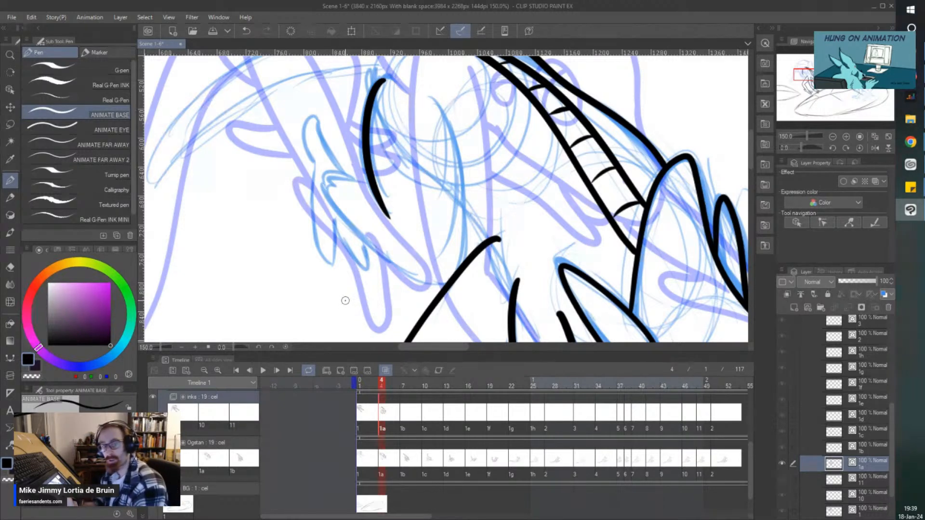
mouse_move(431, 97)
left_mouse_down()
mouse_move(465, 198)
mouse_move(460, 252)
mouse_move(465, 220)
left_mouse_up()
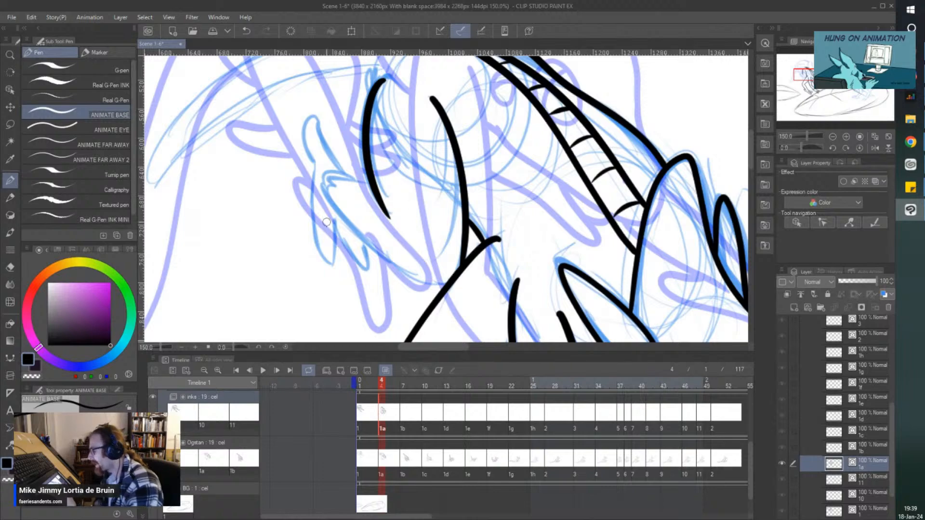
Step: Ink the lower edge of the hind leg and outline its raised paw with pointed toes
scroll(335, 266, "down", 1)
scroll(359, 247, "up", 1)
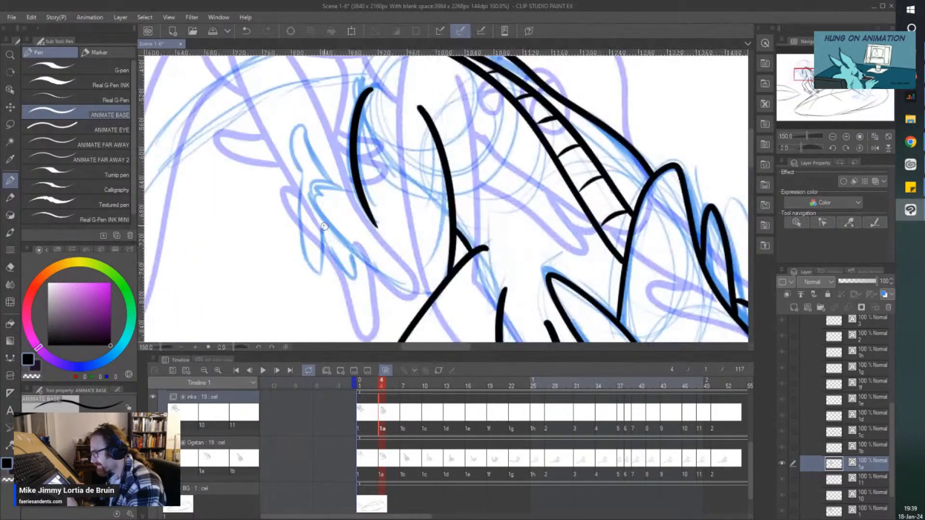
left_click_drag(320, 221, 431, 299)
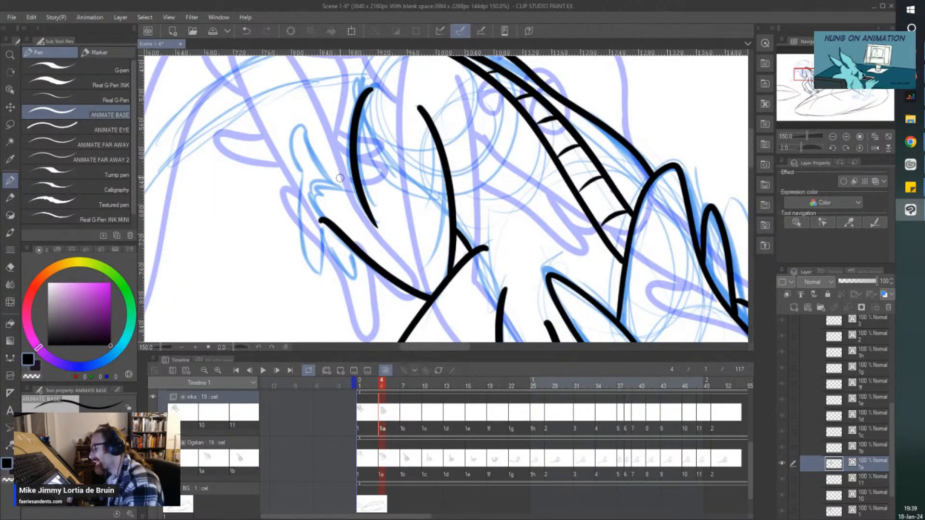
mouse_move(351, 191)
left_mouse_down()
mouse_move(304, 129)
mouse_move(299, 230)
mouse_move(322, 285)
left_mouse_up()
mouse_move(325, 231)
left_mouse_down()
mouse_move(324, 289)
mouse_move(313, 284)
left_mouse_up()
mouse_move(349, 254)
left_mouse_down()
mouse_move(358, 283)
mouse_move(328, 248)
left_mouse_up()
Step: Ink both edges of the long arching tail down to its rounded tip, and save the file
scroll(312, 247, "down", 3)
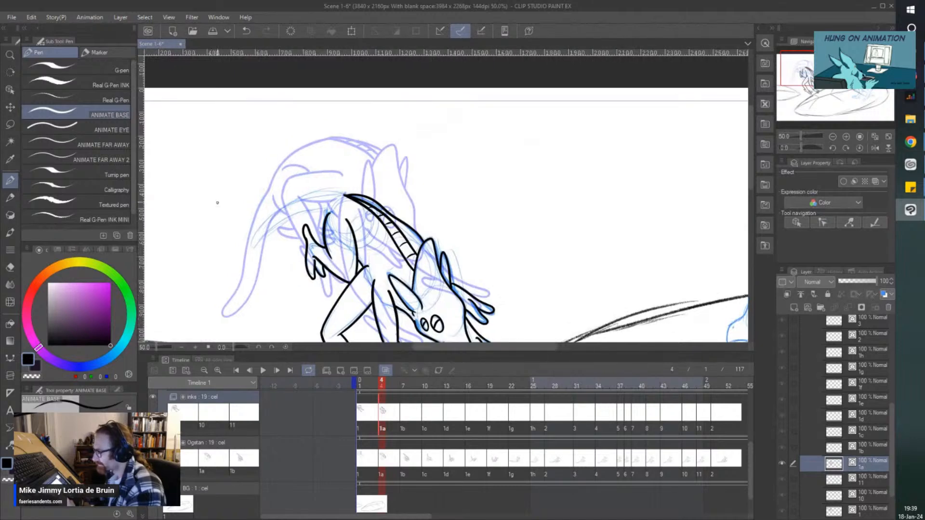
scroll(227, 206, "up", 3)
scroll(453, 181, "up", 2)
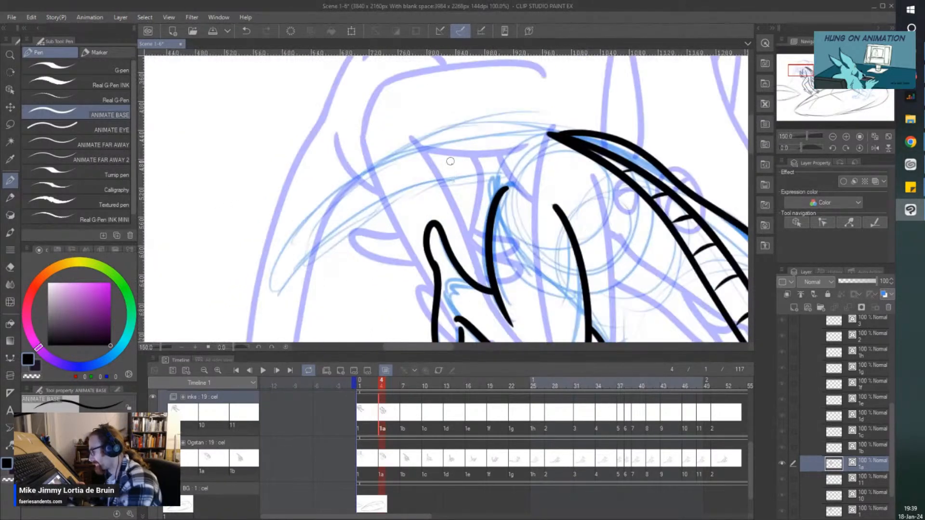
mouse_move(559, 135)
left_mouse_down()
mouse_move(479, 126)
mouse_move(361, 163)
mouse_move(281, 289)
left_mouse_up()
mouse_move(494, 200)
left_mouse_down()
mouse_move(472, 177)
mouse_move(430, 179)
mouse_move(369, 206)
mouse_move(333, 237)
mouse_move(286, 294)
left_mouse_up()
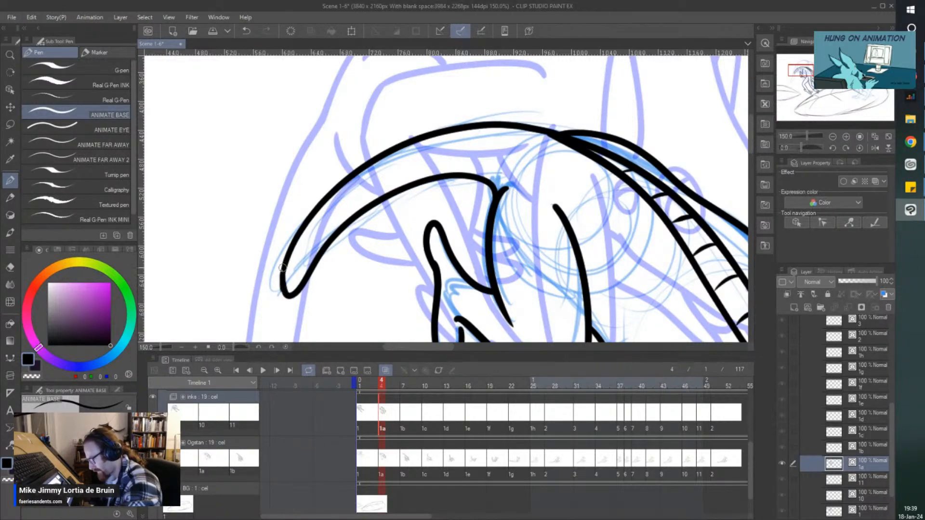
scroll(277, 221, "down", 5)
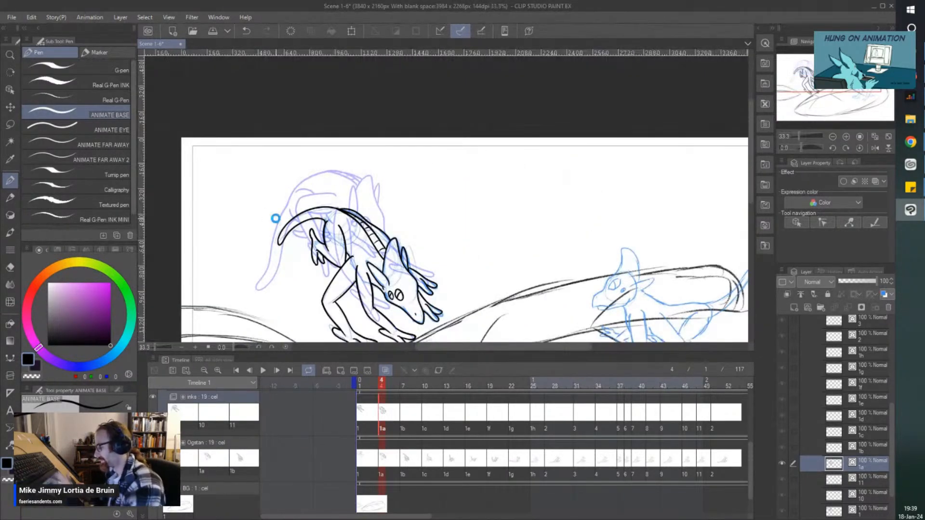
key("ctrl+s")
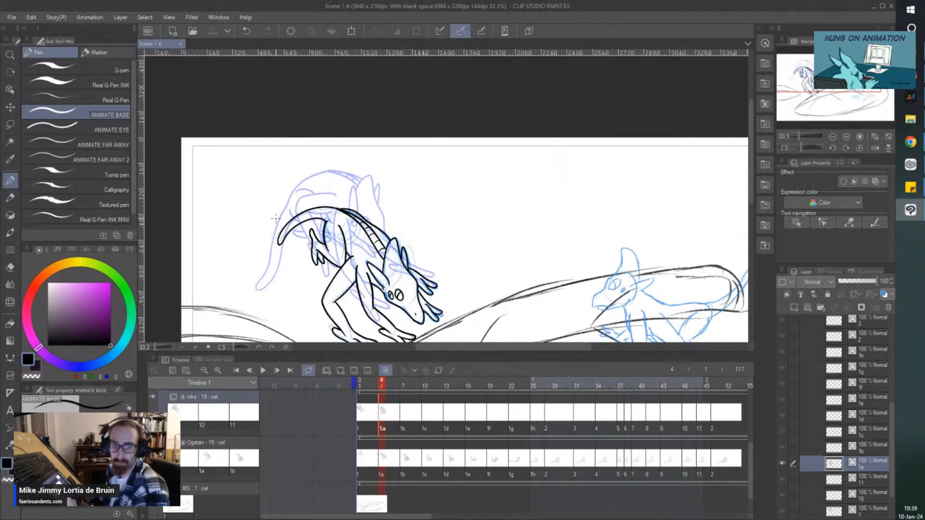
Step: Switch to inks cel 1b at frame 7 and ink both oval eyes with a curved pupil line in each
scroll(276, 219, "down", 1)
scroll(276, 219, "down", 8)
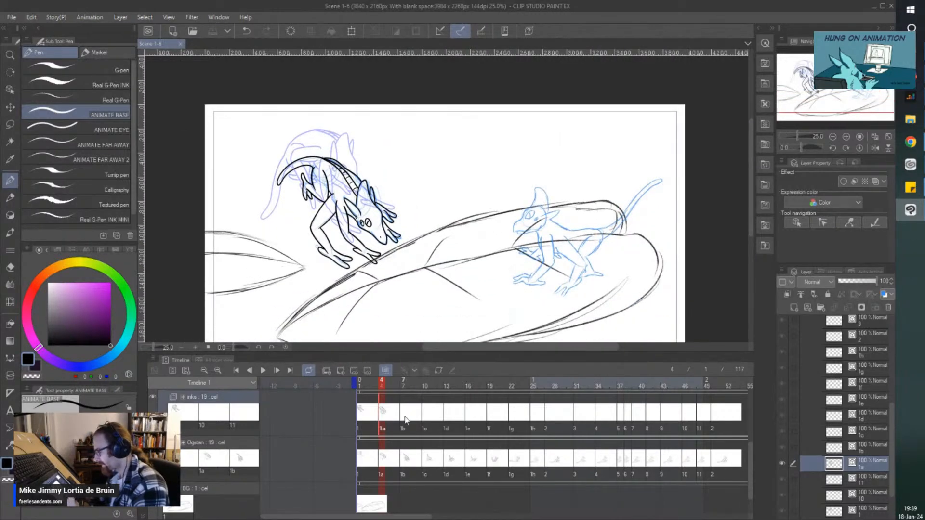
left_click(403, 417)
scroll(392, 273, "up", 3)
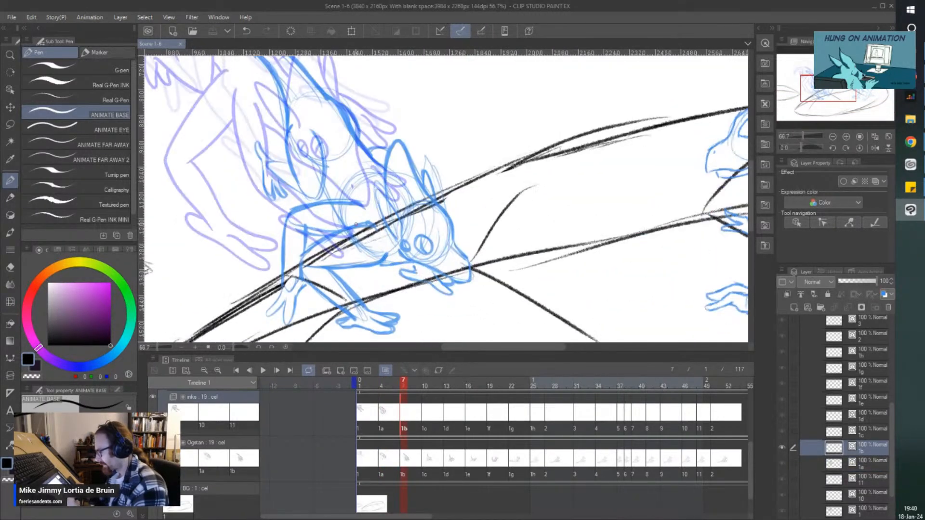
scroll(425, 246, "up", 3)
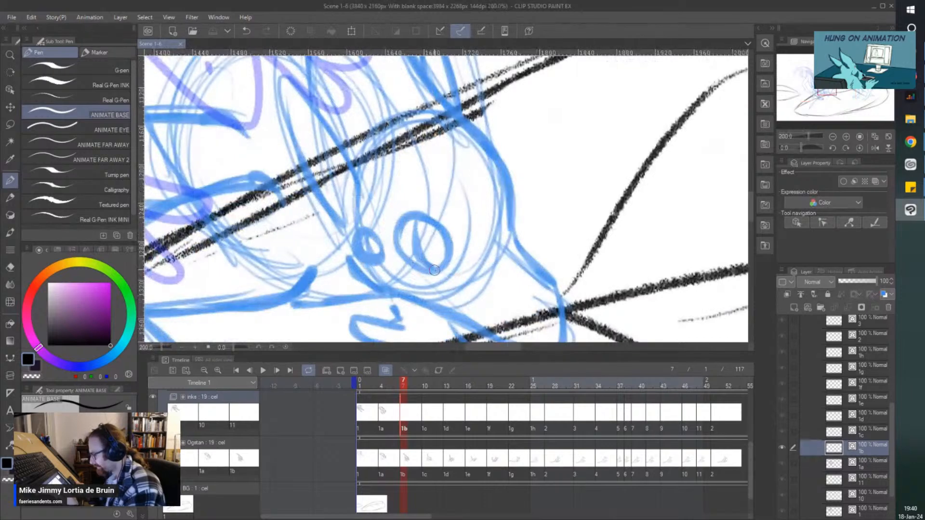
mouse_move(437, 271)
left_mouse_down()
mouse_move(446, 229)
mouse_move(407, 216)
mouse_move(400, 257)
mouse_move(448, 267)
left_mouse_up()
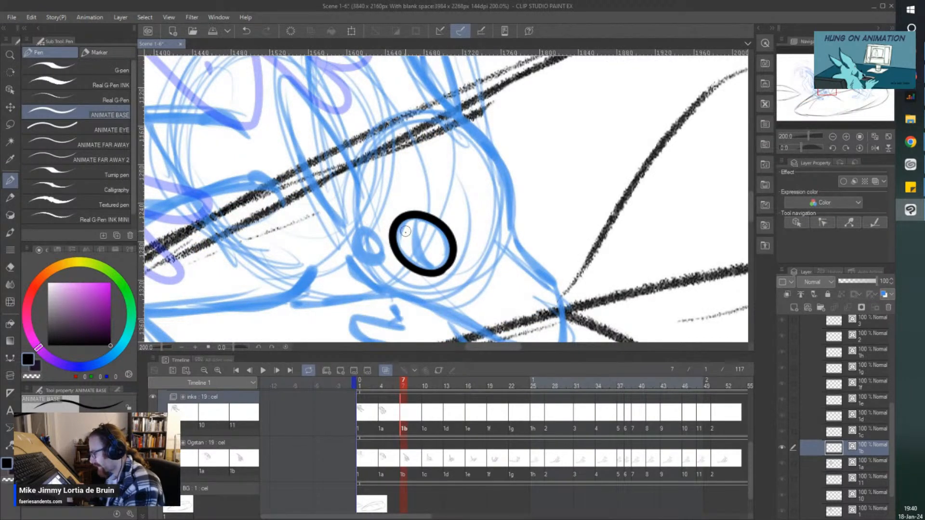
mouse_move(419, 216)
left_mouse_down()
mouse_move(412, 246)
mouse_move(430, 273)
left_mouse_up()
mouse_move(375, 253)
left_mouse_down()
mouse_move(383, 239)
mouse_move(351, 254)
mouse_move(382, 250)
mouse_move(370, 264)
left_mouse_up()
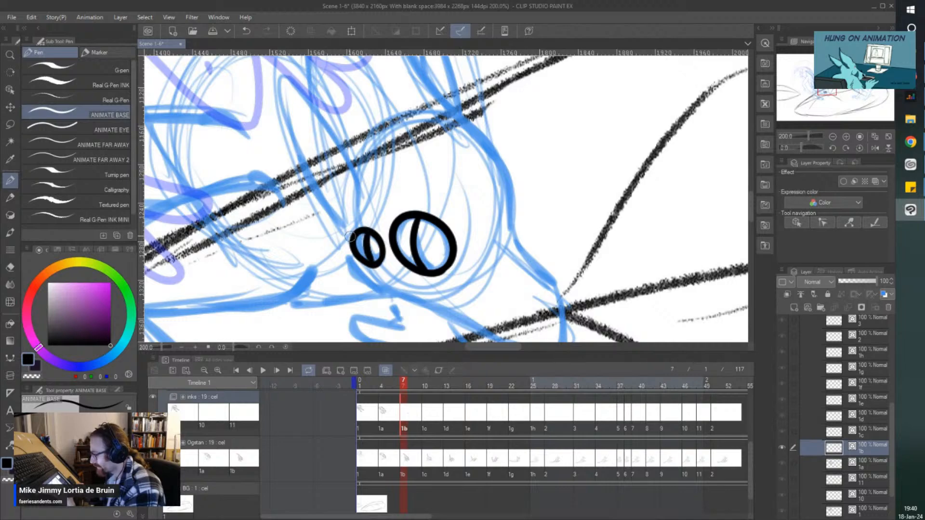
scroll(312, 200, "down", 3)
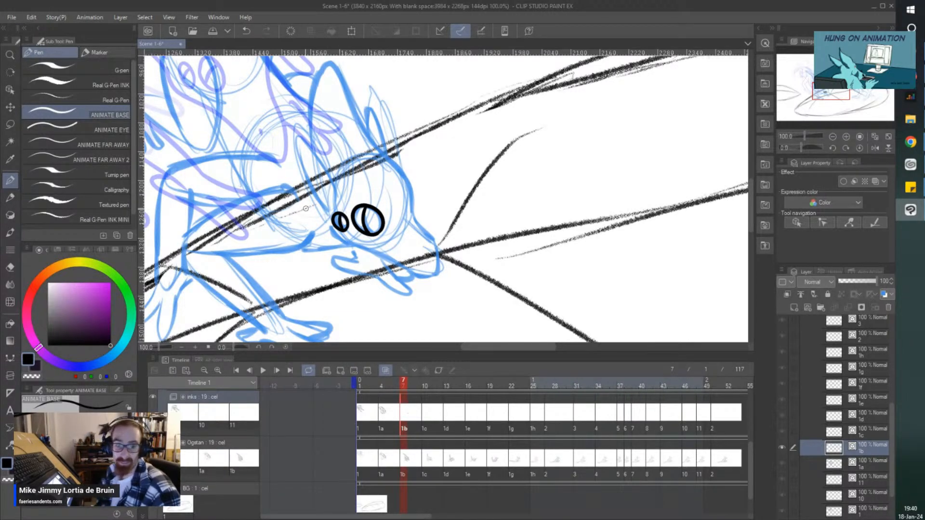
Step: Ink the near ear, the tall ear, the small pointed ear behind it and the forehead contour on cel 1b
scroll(305, 208, "up", 4)
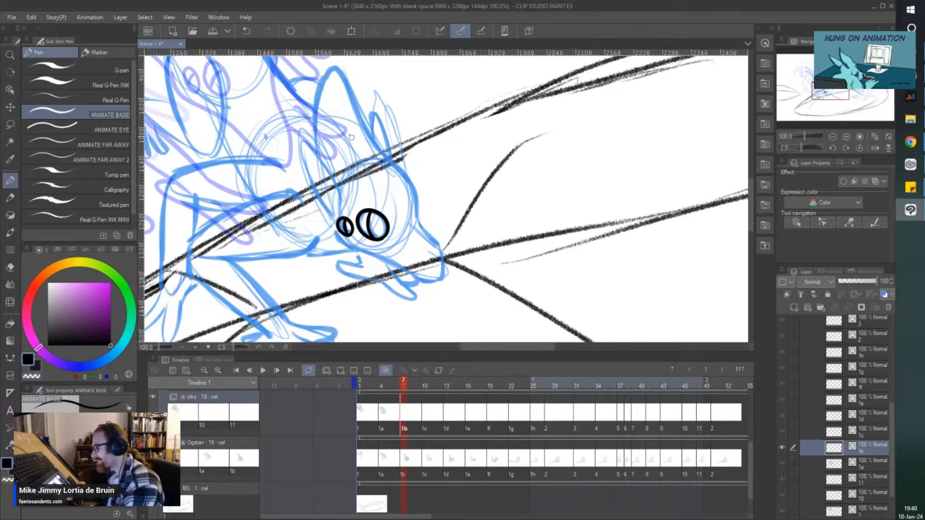
mouse_move(356, 224)
left_mouse_down()
mouse_move(302, 136)
mouse_move(318, 211)
mouse_move(342, 244)
left_mouse_up()
scroll(332, 238, "up", 3)
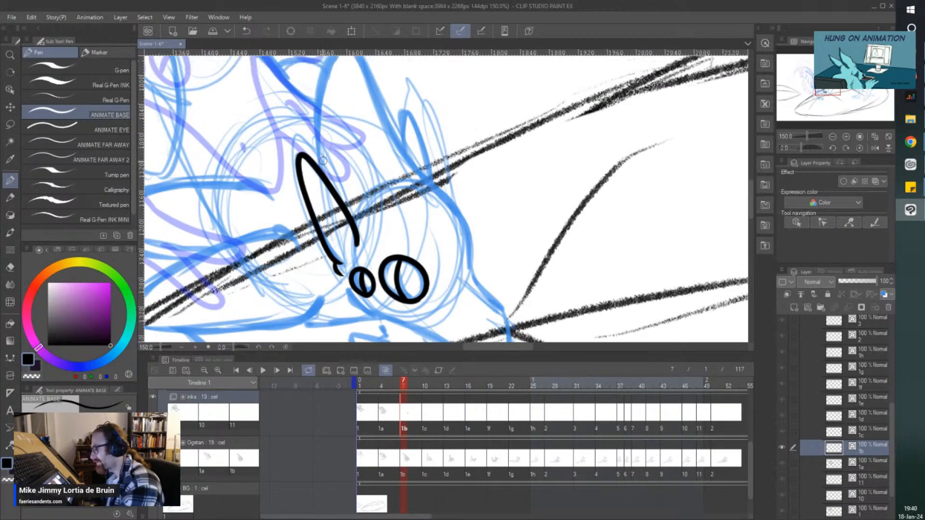
mouse_move(318, 205)
left_mouse_down()
mouse_move(320, 101)
mouse_move(370, 134)
mouse_move(453, 241)
mouse_move(476, 313)
left_mouse_up()
mouse_move(401, 173)
left_mouse_down()
mouse_move(419, 167)
mouse_move(438, 223)
left_mouse_up()
Step: Ink the muzzle outline from the brow around the snout and back along the jaw, adding a small nostril mark
scroll(374, 146, "down", 2)
scroll(417, 235, "up", 2)
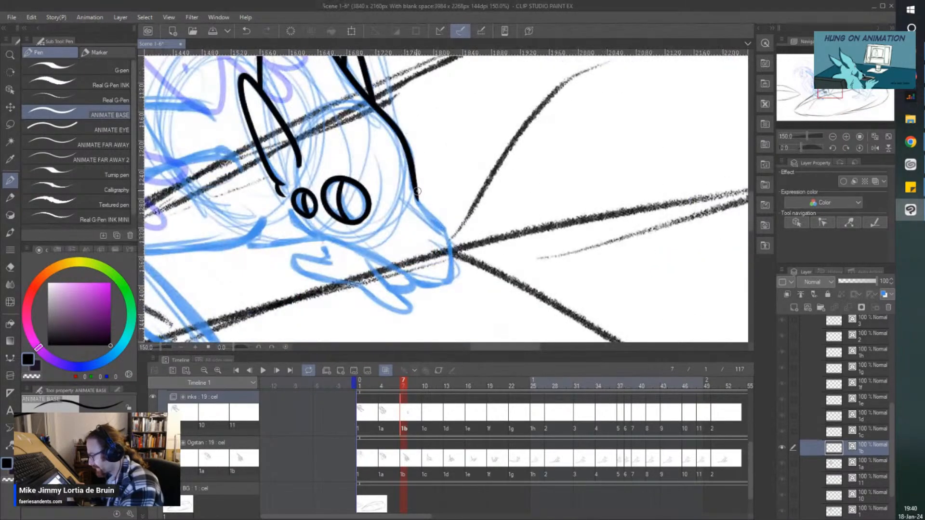
mouse_move(416, 190)
left_mouse_down()
mouse_move(450, 238)
mouse_move(449, 280)
mouse_move(424, 286)
mouse_move(277, 210)
left_mouse_up()
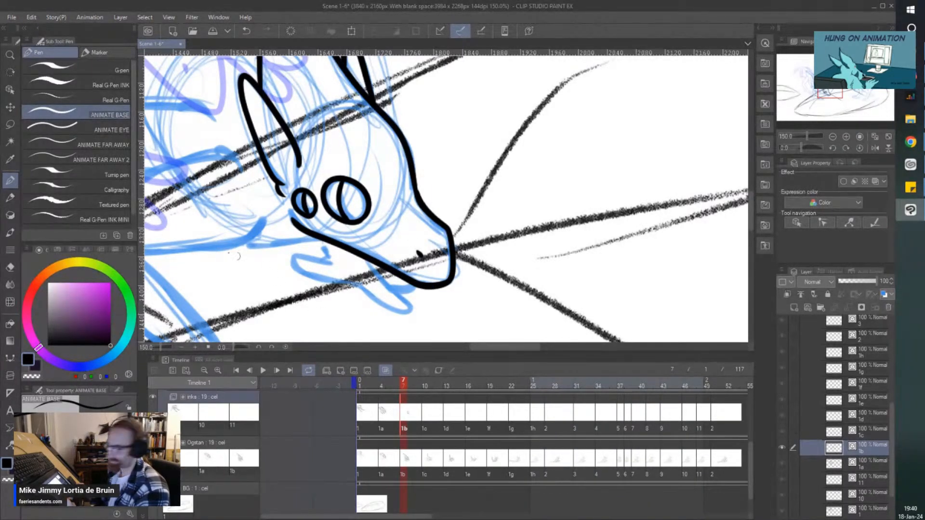
Step: Ink the short jaw line behind the eyes and the small paw reaching out beneath the muzzle
left_click_drag(238, 255, 318, 258)
left_click_drag(419, 241, 334, 240)
mouse_move(408, 247)
left_mouse_down()
mouse_move(413, 273)
mouse_move(415, 255)
mouse_move(385, 256)
mouse_move(385, 267)
mouse_move(505, 303)
left_mouse_up()
mouse_move(460, 267)
left_mouse_down()
mouse_move(492, 288)
mouse_move(464, 271)
left_mouse_up()
scroll(382, 265, "down", 2)
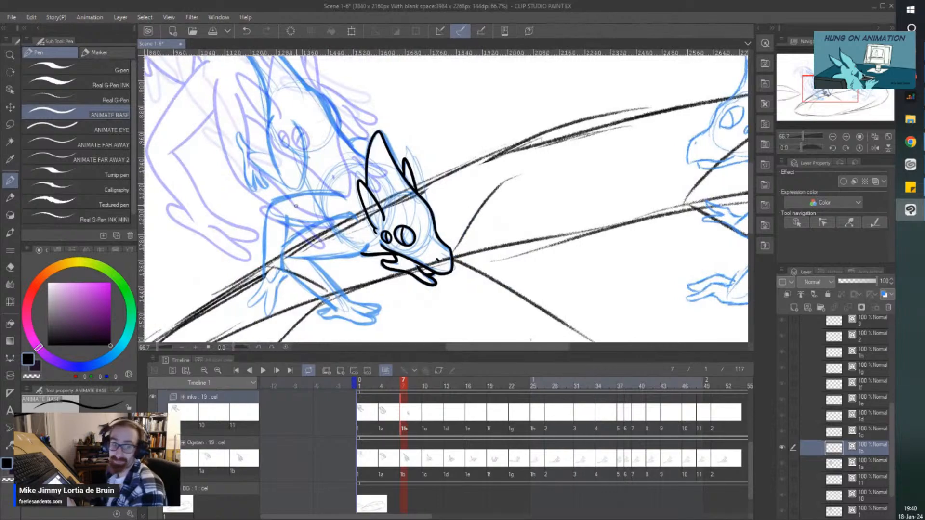
Step: Ink the upper and lower edges of the near front leg's upper segment, from the shoulder to the bent elbow
left_click_drag(296, 206, 365, 191)
scroll(312, 206, "up", 2)
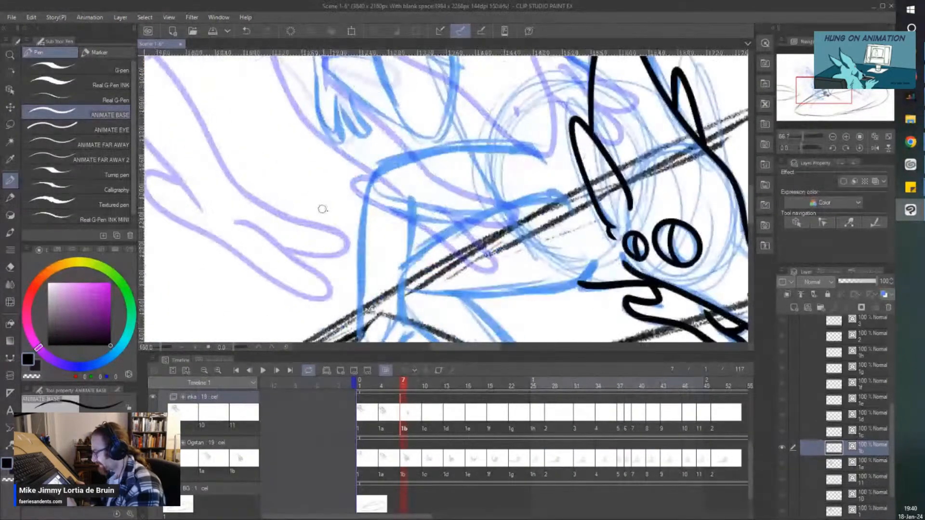
scroll(322, 208, "down", 1)
mouse_move(493, 202)
left_mouse_down()
mouse_move(395, 234)
mouse_move(383, 249)
left_mouse_up()
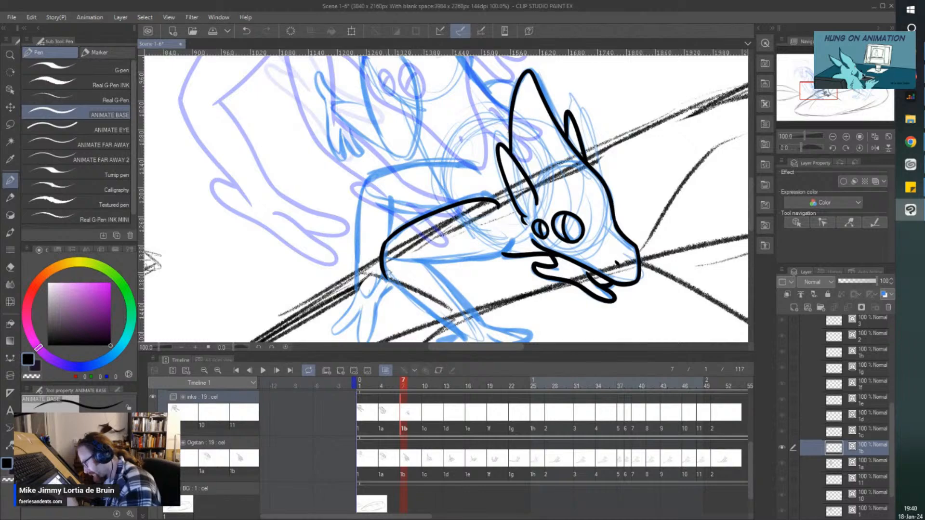
mouse_move(513, 238)
left_mouse_down()
mouse_move(475, 259)
mouse_move(407, 259)
left_mouse_up()
Step: Ink both sides of the near front leg's lower segment, from the elbow down to the first toe
scroll(408, 259, "down", 1)
scroll(369, 221, "up", 2)
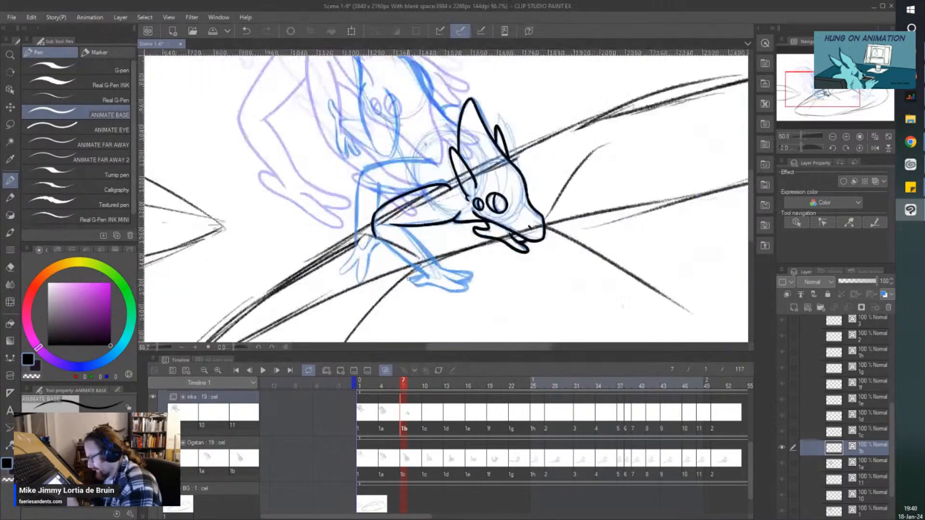
left_click_drag(369, 220, 483, 312)
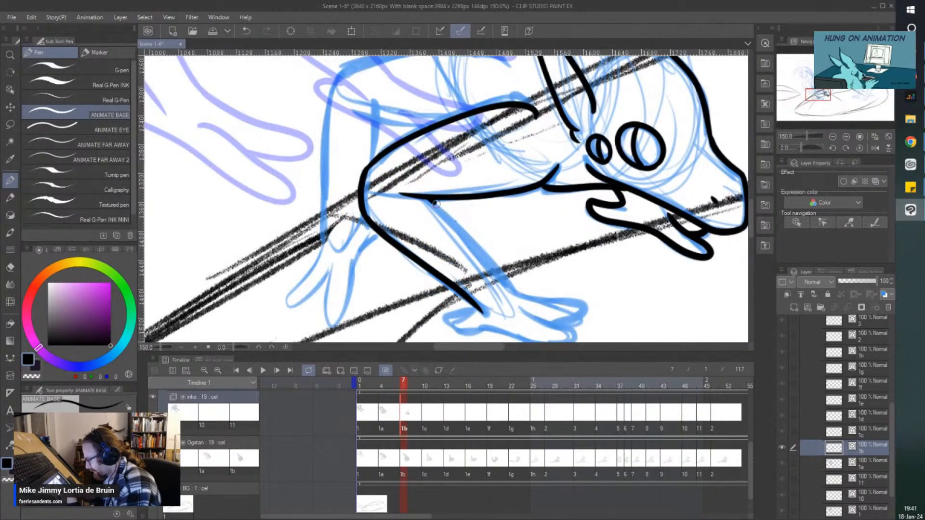
mouse_move(434, 204)
left_mouse_down()
mouse_move(515, 286)
mouse_move(507, 275)
mouse_move(523, 290)
mouse_move(588, 311)
mouse_move(559, 325)
left_mouse_up()
Step: Ink the rest of the near front paw, tracing its toes and sole over the blue sketch
scroll(525, 310, "down", 1)
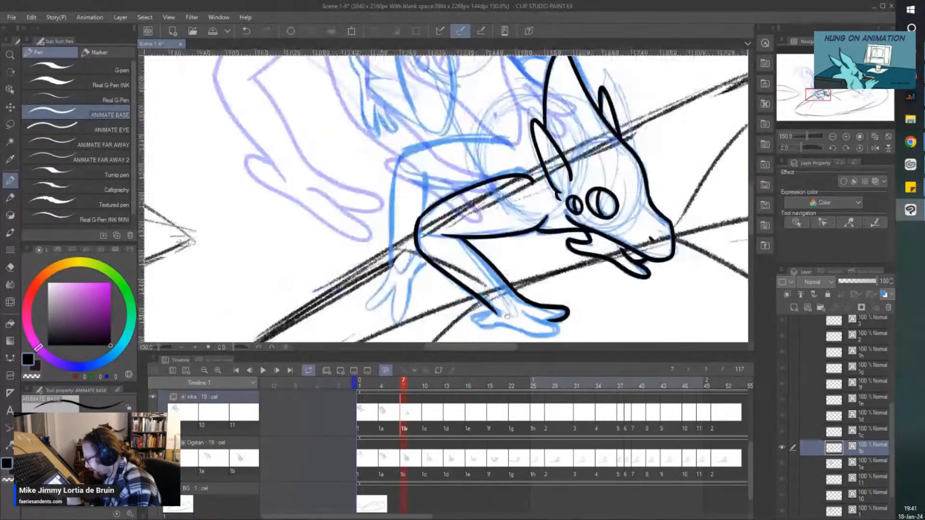
scroll(507, 316, "up", 2)
mouse_move(502, 288)
left_mouse_down()
mouse_move(572, 322)
mouse_move(546, 332)
mouse_move(448, 314)
mouse_move(431, 296)
mouse_move(464, 287)
left_mouse_up()
scroll(270, 204, "down", 2)
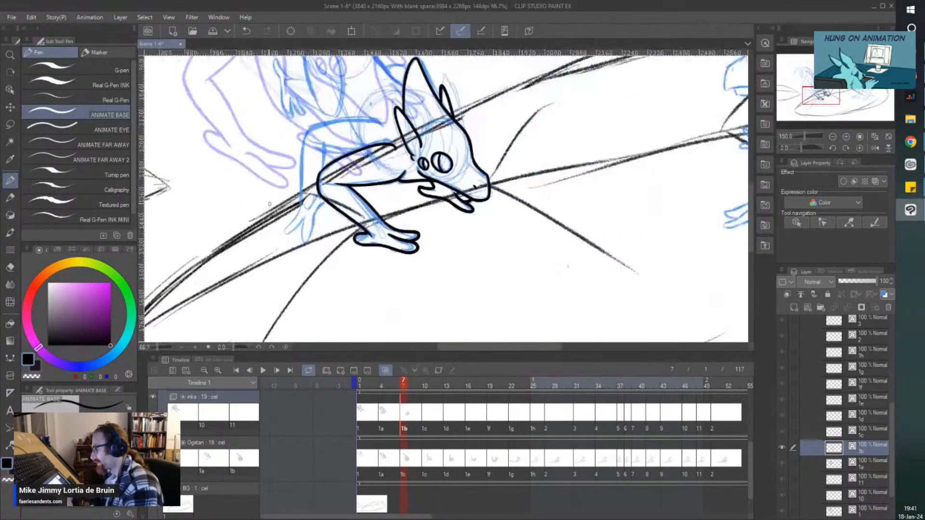
Step: Ink both sides of the bent far front leg and clean up its join with the near leg using the Eraser
scroll(270, 204, "up", 3)
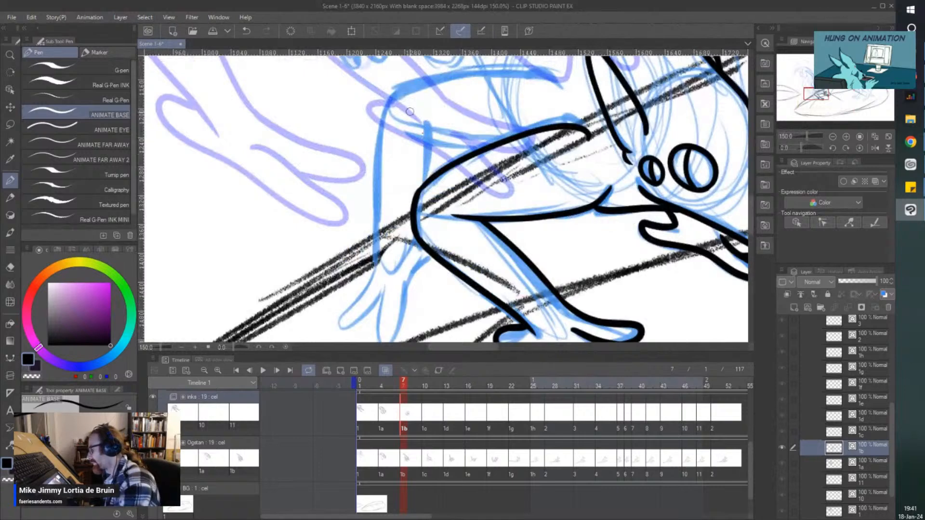
left_click_drag(483, 148, 415, 137)
mouse_move(561, 98)
left_mouse_down()
mouse_move(554, 81)
mouse_move(456, 70)
mouse_move(388, 94)
mouse_move(373, 272)
left_mouse_up()
left_click_drag(429, 144, 419, 186)
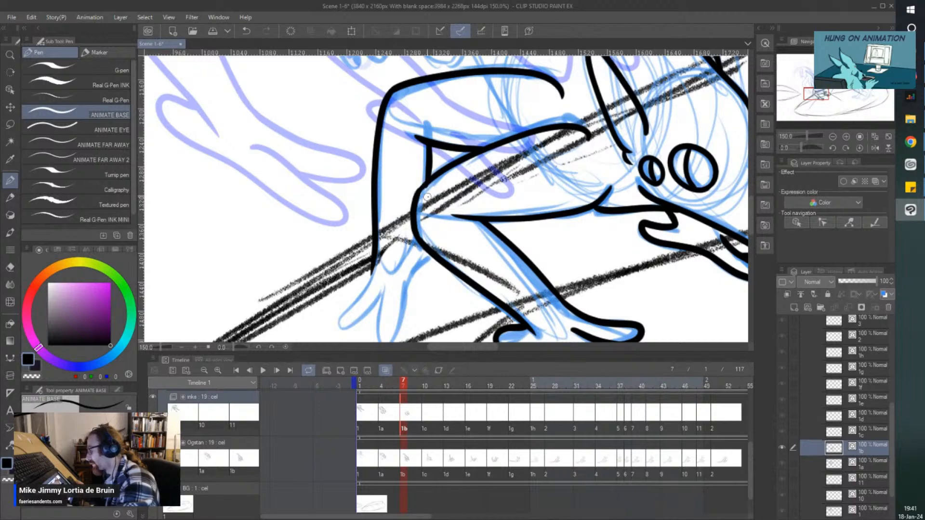
scroll(426, 196, "up", 5)
key("e")
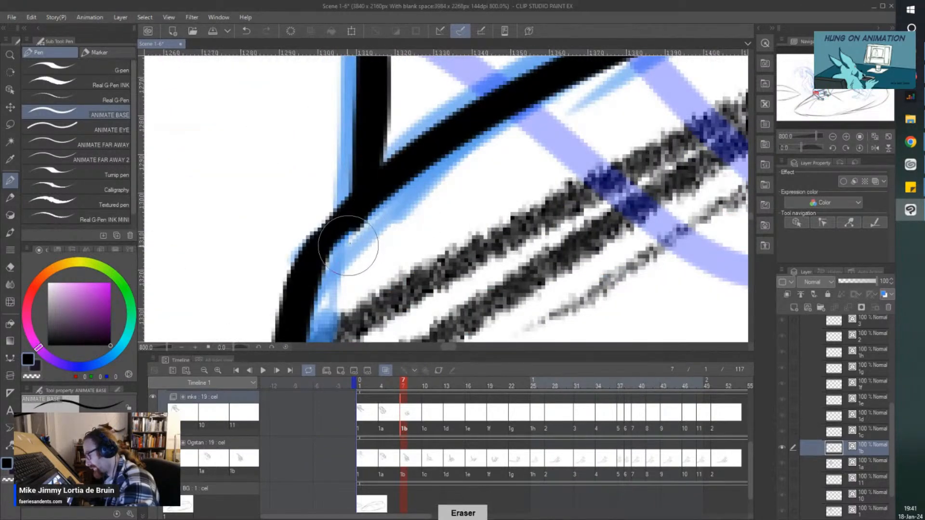
scroll(349, 243, "down", 7)
Step: Ink the paw of the far front leg, outlining its long toes pointing downward
scroll(454, 172, "up", 1)
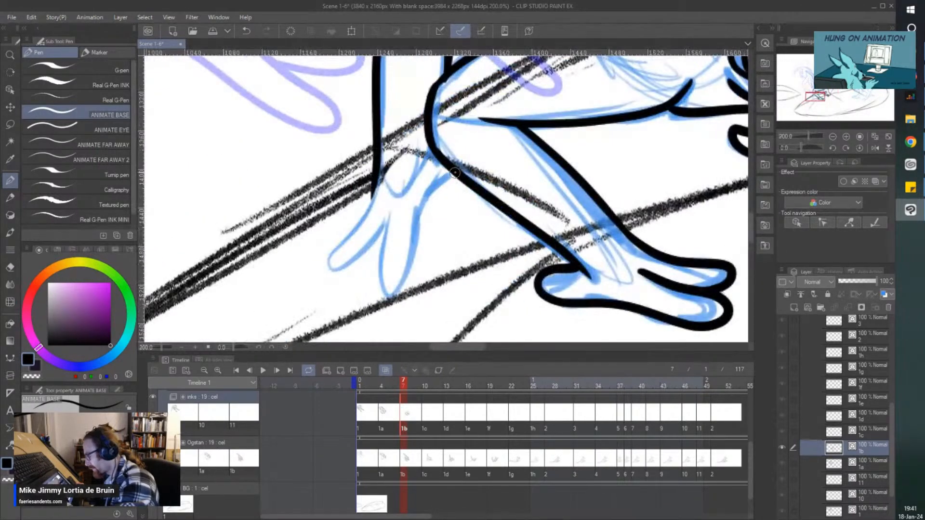
mouse_move(455, 172)
left_mouse_down()
mouse_move(416, 220)
mouse_move(389, 297)
left_mouse_up()
left_click_drag(384, 207, 387, 301)
mouse_move(374, 176)
left_mouse_down()
mouse_move(341, 245)
mouse_move(355, 260)
mouse_move(377, 238)
mouse_move(381, 258)
left_mouse_up()
Step: Ink the narrow curved back band running down to the tall ear, with short crossbars along it
scroll(381, 220, "down", 2)
scroll(402, 225, "up", 5)
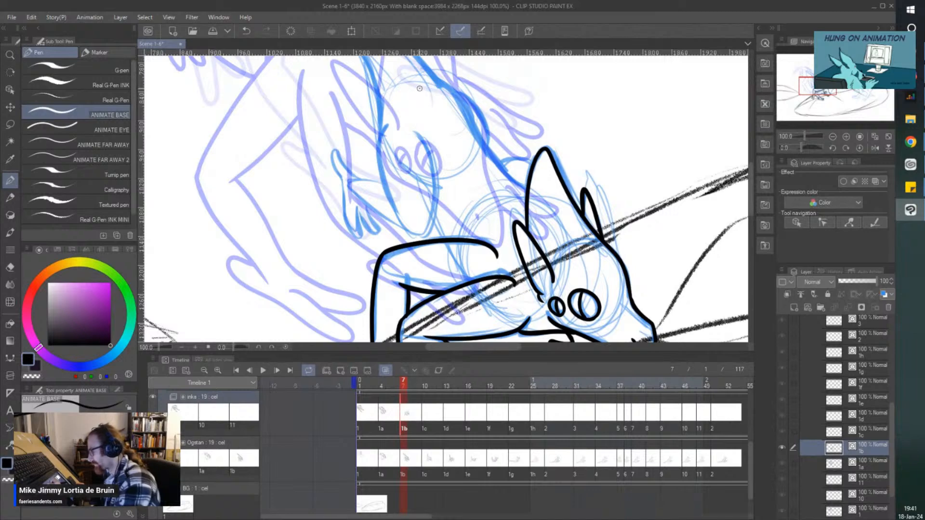
left_click_drag(419, 89, 495, 208)
mouse_move(418, 87)
left_mouse_down()
mouse_move(525, 216)
mouse_move(460, 150)
mouse_move(438, 102)
left_mouse_up()
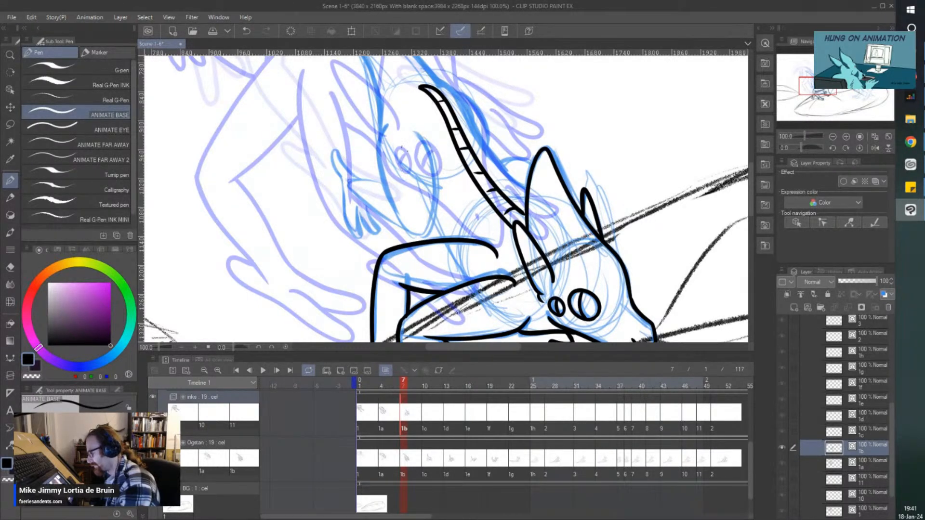
Step: Ink the hind leg's thigh contours and its raised paw with pointed toes on cel 1b
mouse_move(415, 131)
left_mouse_down()
mouse_move(428, 151)
mouse_move(423, 235)
left_mouse_up()
mouse_move(388, 124)
left_mouse_down()
mouse_move(382, 163)
mouse_move(353, 172)
mouse_move(338, 154)
mouse_move(334, 166)
mouse_move(359, 236)
left_mouse_up()
left_click_drag(356, 201, 361, 235)
mouse_move(426, 235)
left_mouse_down()
mouse_move(341, 186)
mouse_move(366, 203)
mouse_move(375, 234)
mouse_move(353, 219)
mouse_move(369, 240)
mouse_move(362, 219)
left_mouse_up()
Step: Touch up the hind paw linework and ink the short belly line joining the hind leg to the front leg
scroll(354, 241, "up", 2)
scroll(364, 228, "up", 2)
key("e")
key("p")
scroll(363, 216, "down", 5)
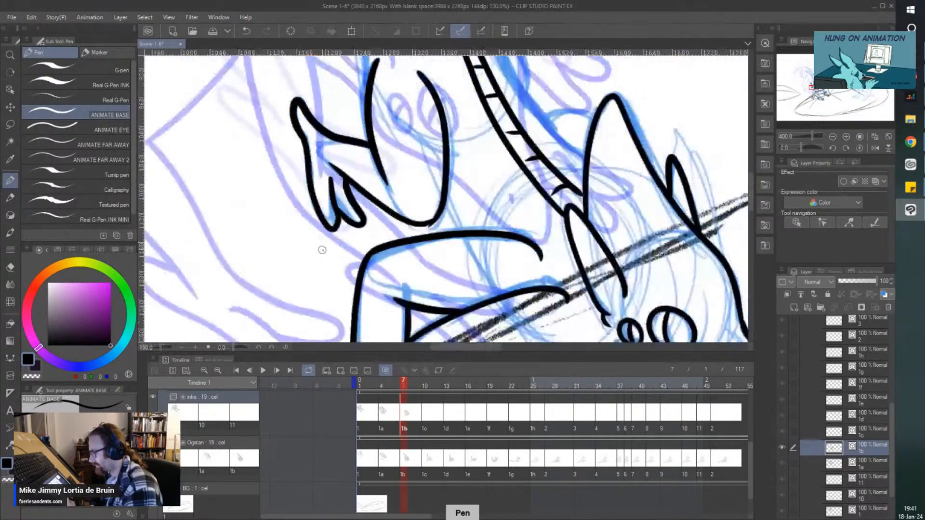
scroll(368, 230, "up", 2)
left_click_drag(369, 230, 384, 253)
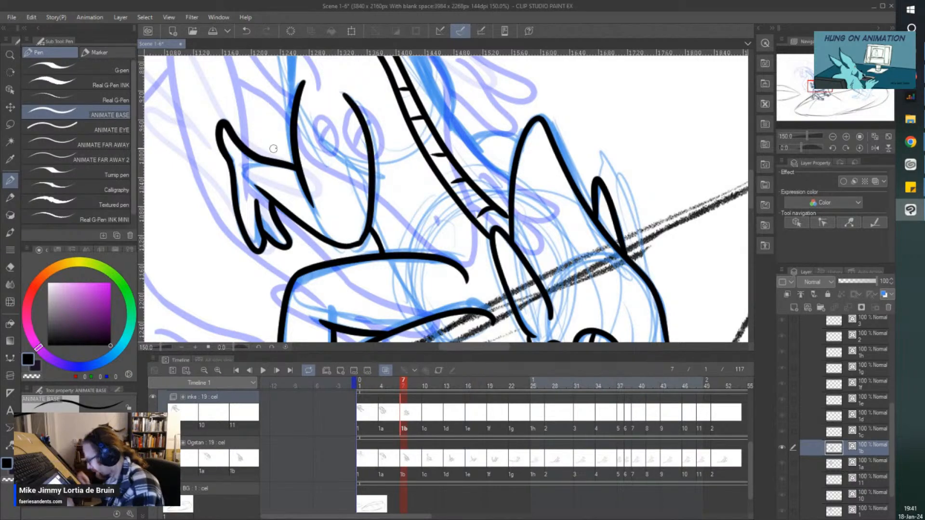
Step: Ink the outer back contour and the short curved shoulder line between the back band and the tall ear on cel 1b
scroll(347, 248, "down", 4)
scroll(320, 157, "up", 2)
scroll(322, 156, "up", 1)
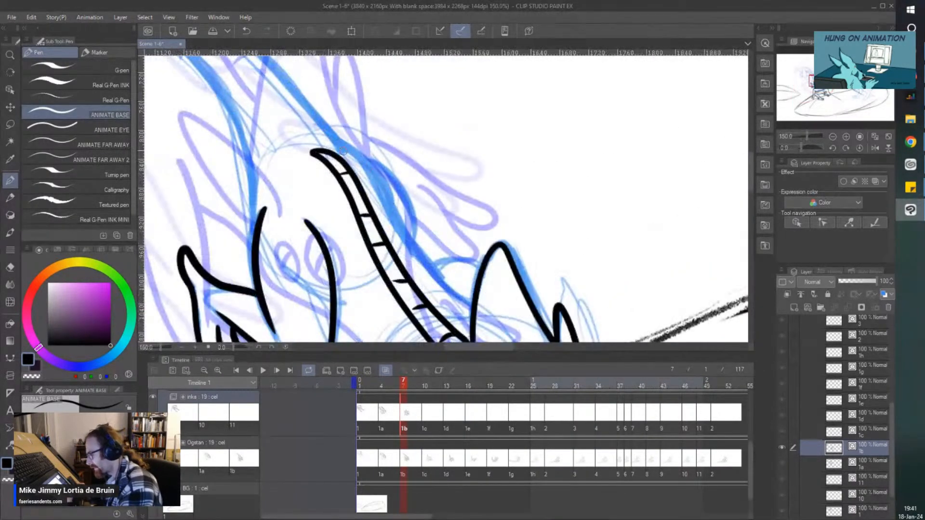
mouse_move(332, 140)
left_mouse_down()
mouse_move(375, 163)
mouse_move(406, 217)
mouse_move(392, 217)
mouse_move(440, 277)
left_mouse_up()
left_click_drag(417, 247, 451, 256)
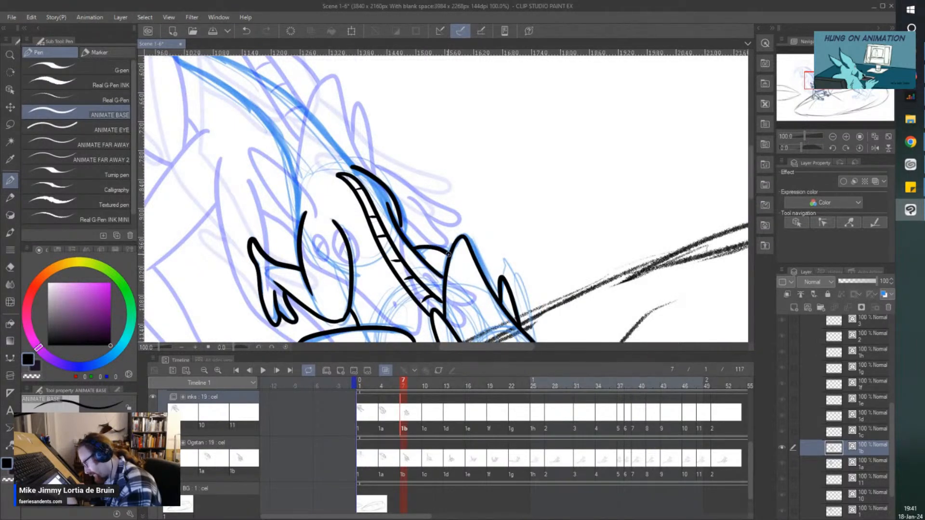
scroll(391, 234, "down", 3)
scroll(318, 189, "up", 3)
scroll(318, 190, "up", 2)
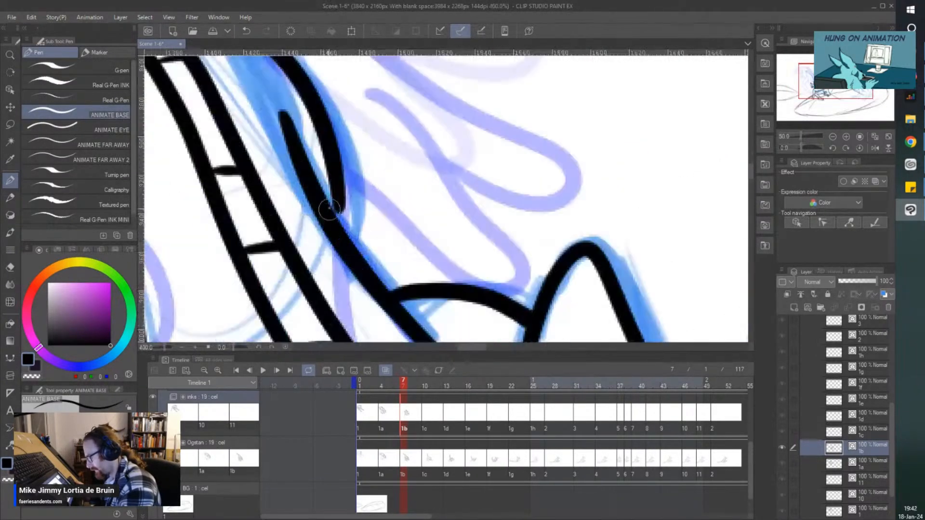
scroll(320, 197, "down", 4)
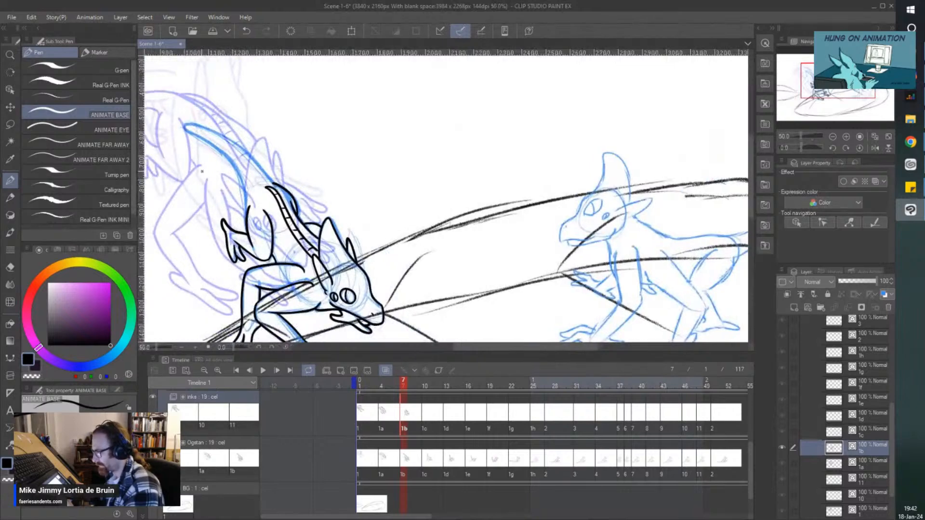
Step: Ink both sides of the long tapering tail from its tip to the hips on cel 1b and save the file
scroll(224, 189, "up", 3)
mouse_move(254, 113)
left_mouse_down()
mouse_move(305, 114)
mouse_move(380, 170)
mouse_move(418, 215)
left_mouse_up()
mouse_move(253, 113)
left_mouse_down()
mouse_move(340, 177)
mouse_move(365, 284)
left_mouse_up()
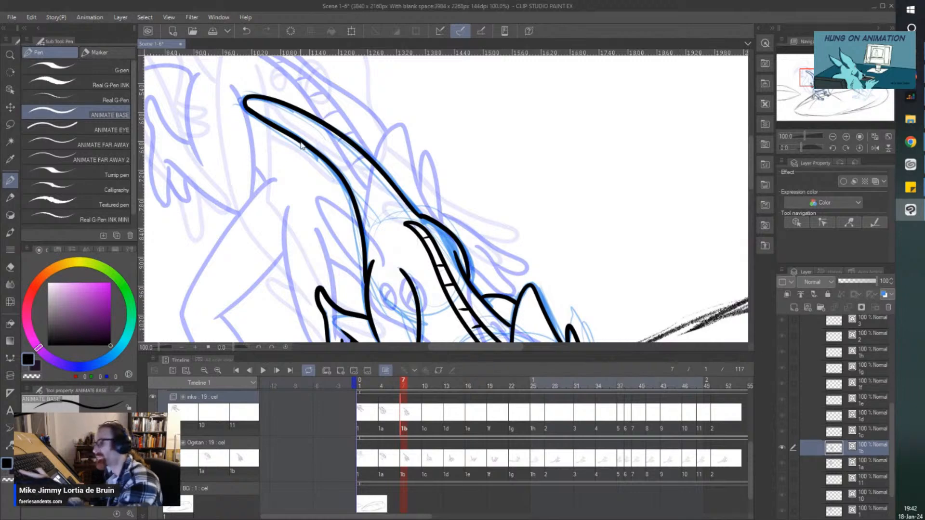
key("ctrl+s")
Step: Switch to inks cel 1c and ink both oval eyes of the creature with their curved pupil lines
left_click(425, 416)
scroll(357, 296, "down", 4)
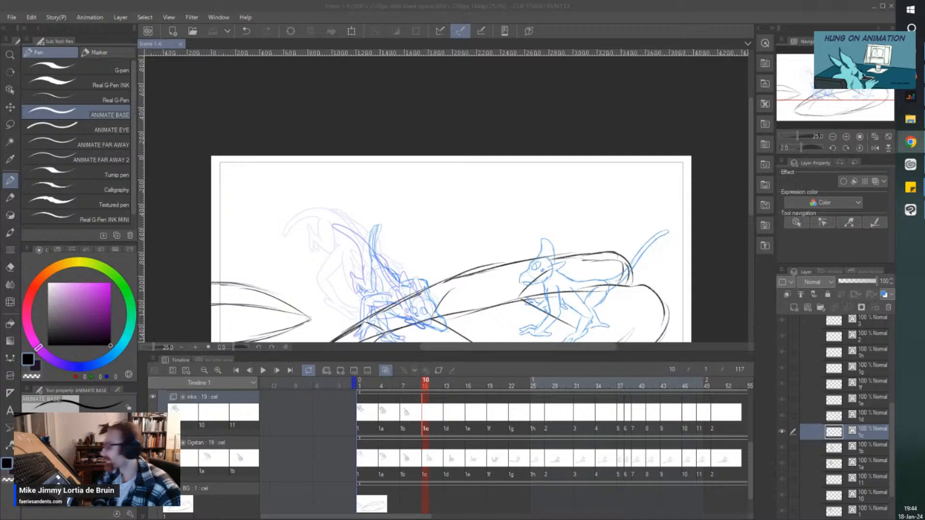
left_click(428, 413)
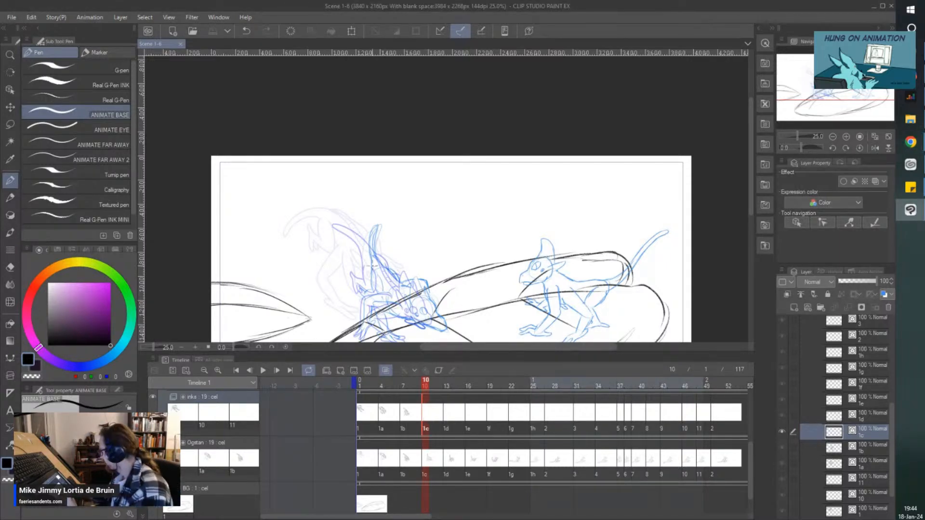
scroll(383, 258, "down", 2)
scroll(422, 276, "up", 8)
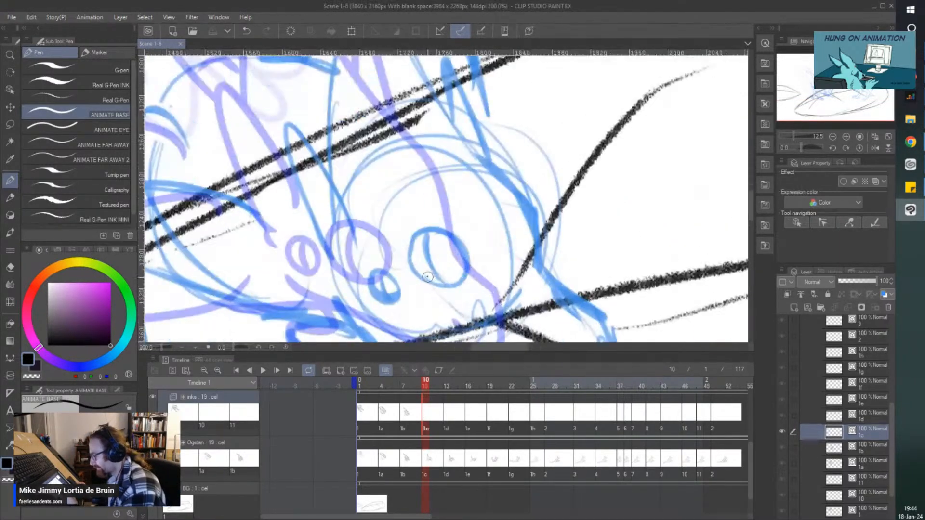
mouse_move(421, 276)
left_mouse_down()
mouse_move(460, 236)
mouse_move(440, 289)
mouse_move(415, 274)
left_mouse_up()
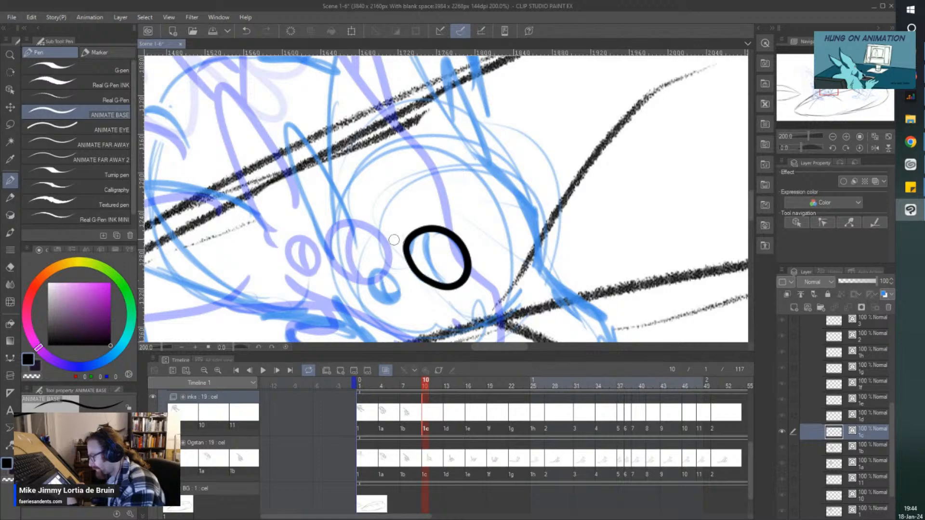
left_click_drag(427, 231, 441, 284)
mouse_move(378, 296)
left_mouse_down()
mouse_move(398, 287)
mouse_move(377, 272)
mouse_move(375, 294)
mouse_move(389, 304)
mouse_move(383, 275)
mouse_move(389, 301)
left_mouse_up()
scroll(331, 243, "down", 2)
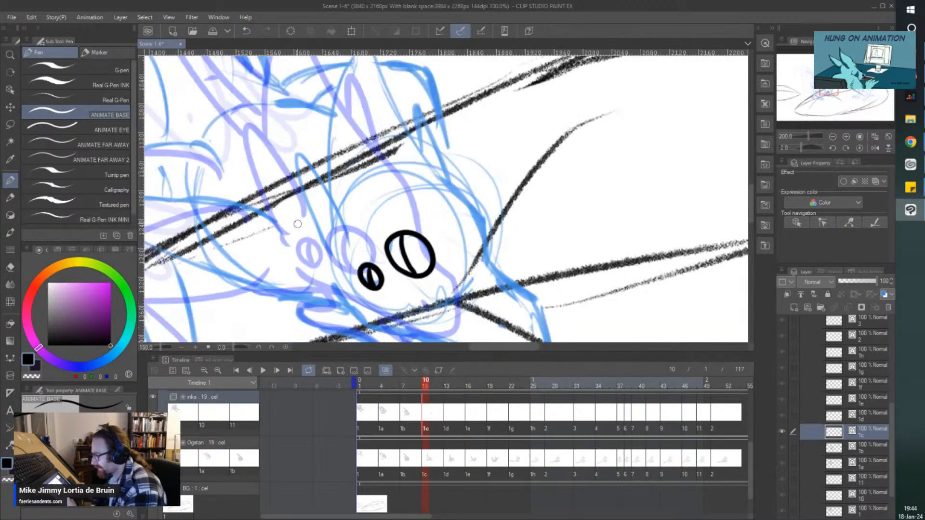
Step: Ink the small near ear, the tall pointed ear and the forehead contour of the head on cel 1c
scroll(303, 205, "up", 1)
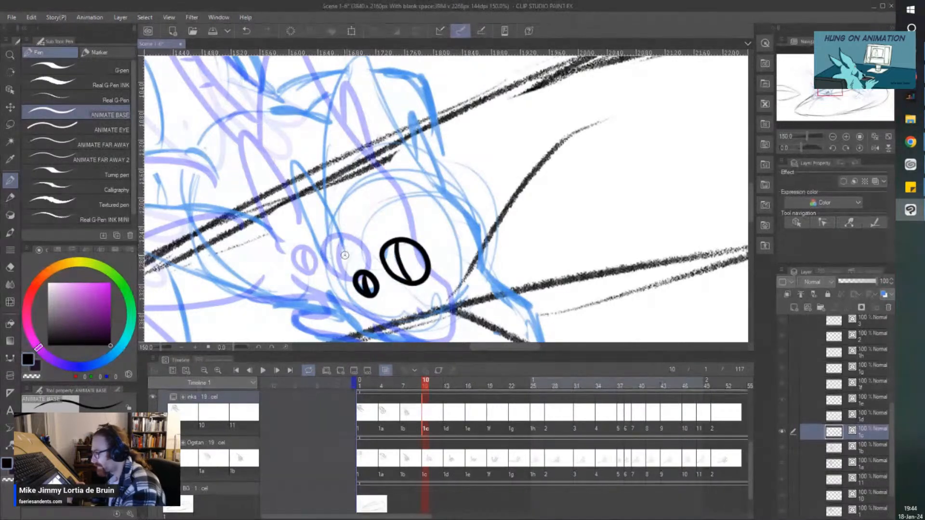
mouse_move(346, 254)
left_mouse_down()
mouse_move(309, 176)
mouse_move(292, 190)
mouse_move(323, 273)
left_mouse_up()
scroll(328, 163, "up", 3)
mouse_move(325, 231)
left_mouse_down()
mouse_move(326, 159)
mouse_move(356, 77)
mouse_move(422, 190)
mouse_move(465, 232)
mouse_move(490, 298)
left_mouse_up()
scroll(459, 258, "down", 3)
scroll(475, 297, "up", 3)
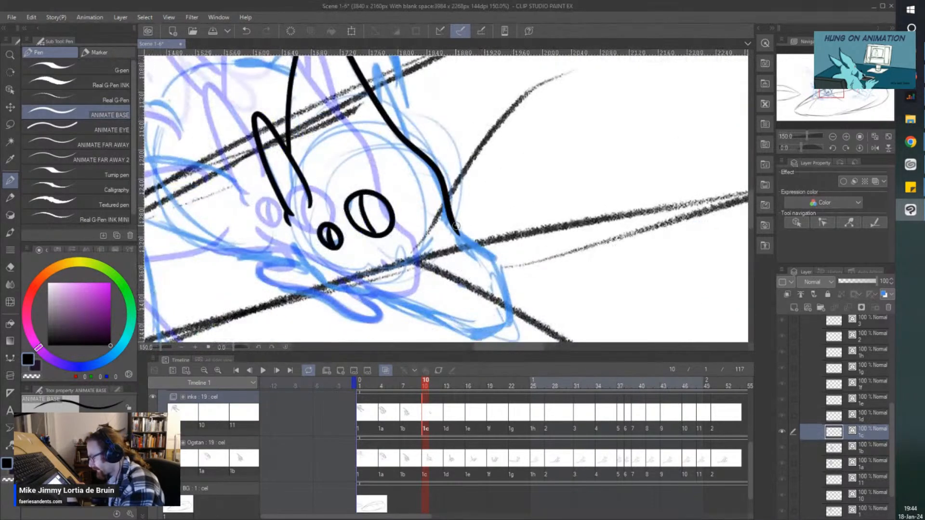
Step: Ink the pointed muzzle outline around to the cheek, and add the narrow ear on the far side of the head
mouse_move(455, 224)
left_mouse_down()
mouse_move(496, 264)
mouse_move(509, 302)
left_mouse_up()
mouse_move(503, 331)
left_mouse_down()
mouse_move(481, 335)
mouse_move(351, 288)
mouse_move(292, 247)
left_mouse_up()
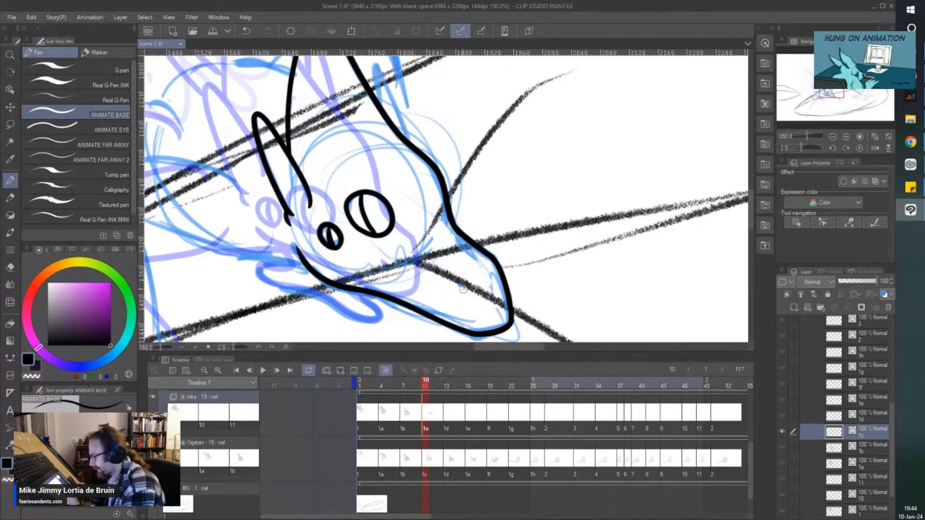
scroll(398, 267, "down", 1)
scroll(384, 142, "up", 1)
scroll(384, 143, "up", 1)
mouse_move(384, 166)
left_mouse_down()
mouse_move(372, 137)
mouse_move(409, 168)
mouse_move(423, 228)
left_mouse_up()
scroll(263, 169, "down", 1)
scroll(255, 207, "down", 2)
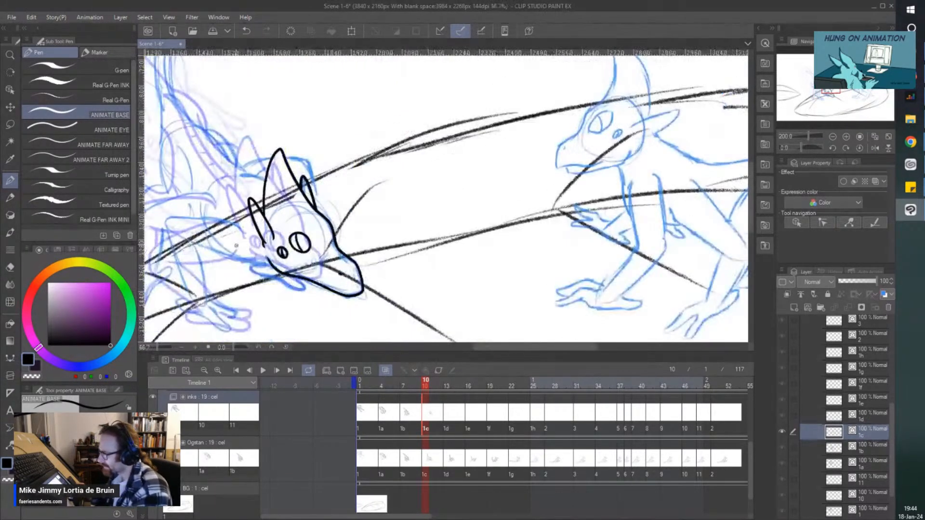
Step: Ink the throat line leading to the head and the slim lower jaw beneath the muzzle
left_click_drag(236, 266, 322, 268)
scroll(321, 268, "up", 2)
left_click_drag(409, 275, 302, 245)
scroll(302, 244, "down", 2)
scroll(302, 245, "up", 3)
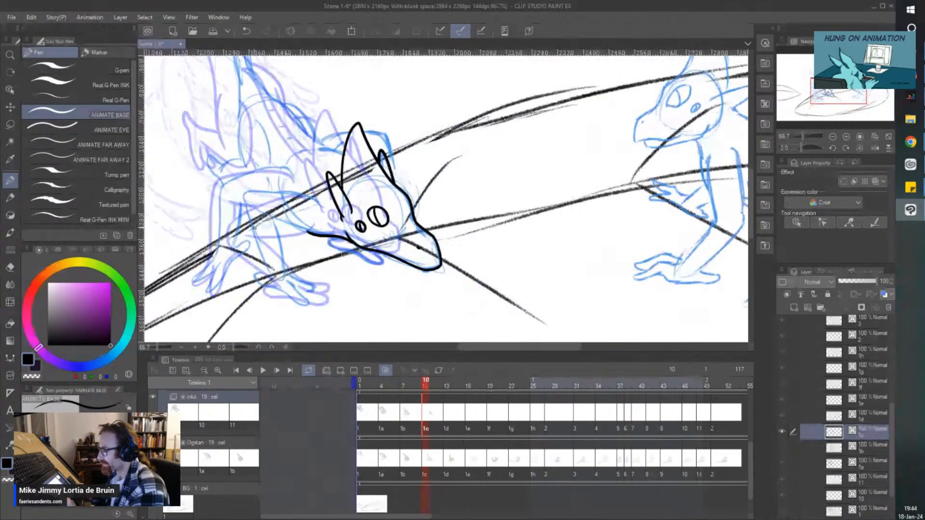
mouse_move(320, 228)
left_mouse_down()
mouse_move(368, 262)
mouse_move(452, 300)
mouse_move(484, 282)
mouse_move(474, 275)
mouse_move(485, 282)
left_mouse_up()
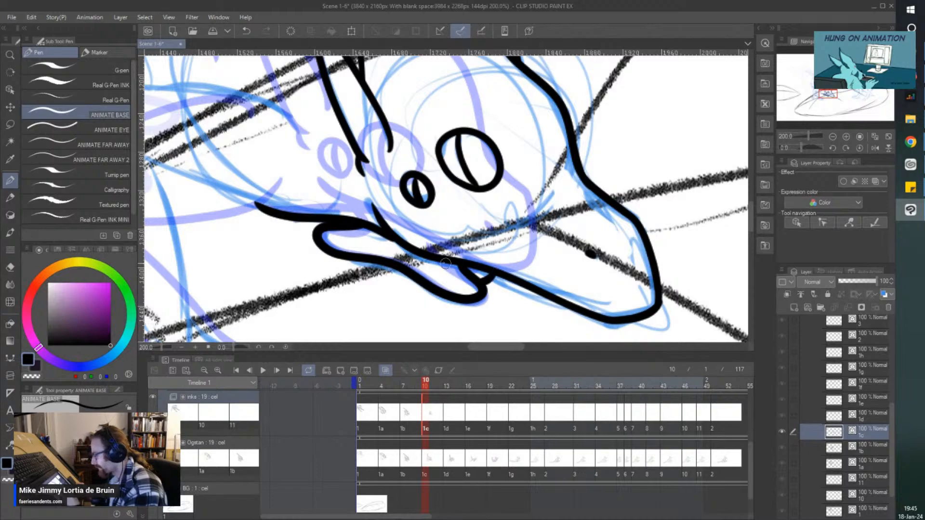
scroll(405, 270, "down", 2)
left_click_drag(347, 230, 353, 274)
scroll(300, 213, "down", 1)
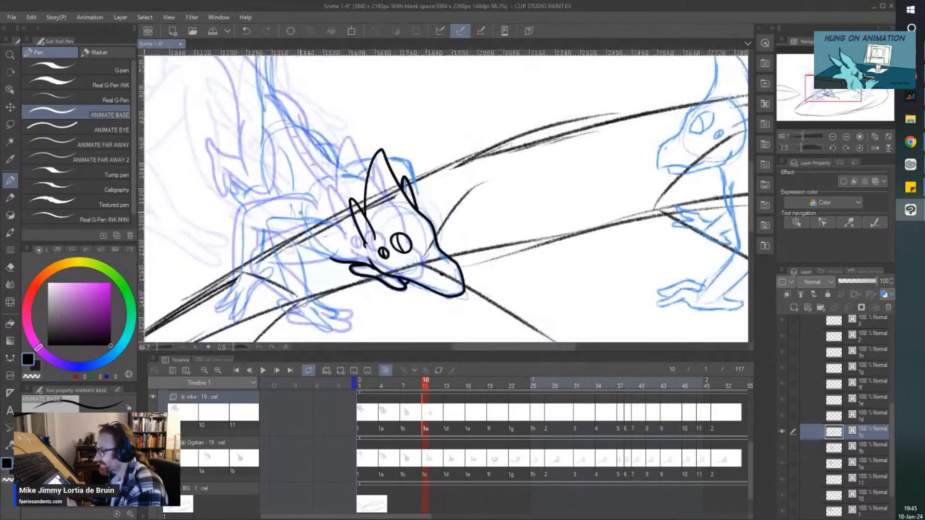
Step: Ink the upper and lower contours of the near front leg's upper part, rounding them at the elbow
scroll(337, 222, "up", 2)
mouse_move(409, 225)
left_mouse_down()
mouse_move(345, 223)
mouse_move(275, 189)
left_mouse_up()
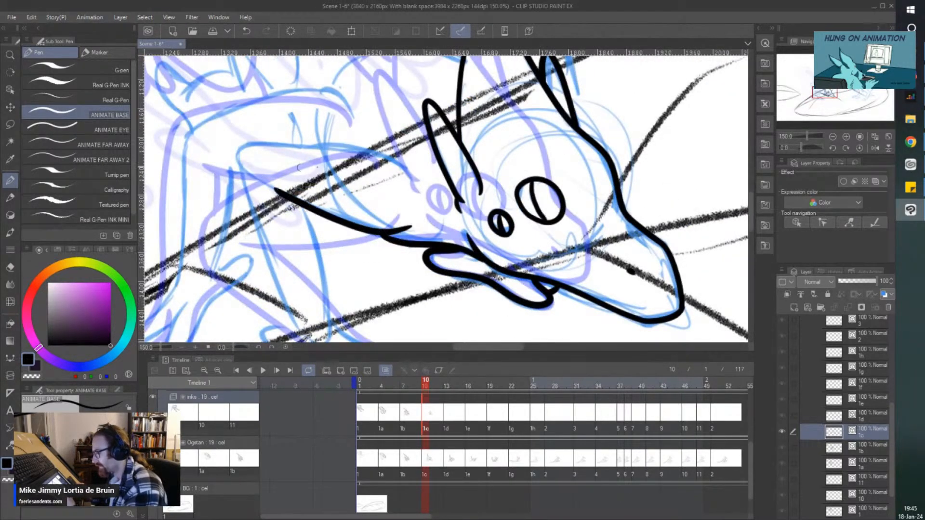
mouse_move(415, 182)
left_mouse_down()
mouse_move(378, 155)
mouse_move(287, 144)
mouse_move(246, 152)
mouse_move(259, 145)
mouse_move(243, 189)
left_mouse_up()
scroll(246, 183, "down", 1)
scroll(252, 167, "up", 1)
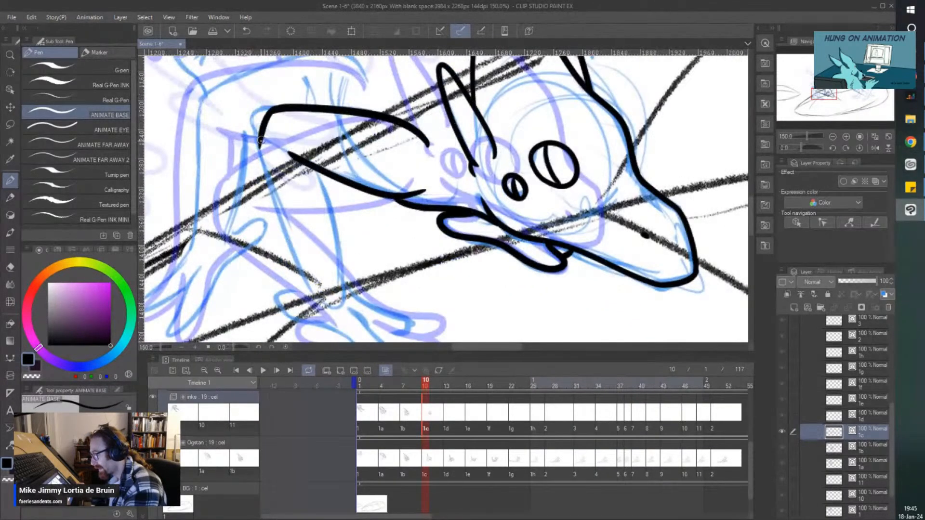
Step: Ink both sides of the near front leg's lower part and its paw with spread toes
mouse_move(260, 141)
left_mouse_down()
mouse_move(265, 174)
mouse_move(314, 298)
left_mouse_up()
mouse_move(317, 166)
left_mouse_down()
mouse_move(354, 297)
mouse_move(354, 286)
mouse_move(389, 305)
mouse_move(344, 312)
left_mouse_up()
scroll(337, 285, "down", 1)
scroll(333, 272, "up", 1)
scroll(327, 294, "down", 1)
scroll(326, 291, "up", 1)
mouse_move(319, 279)
left_mouse_down()
mouse_move(367, 328)
mouse_move(349, 329)
mouse_move(267, 285)
mouse_move(249, 262)
mouse_move(283, 265)
left_mouse_up()
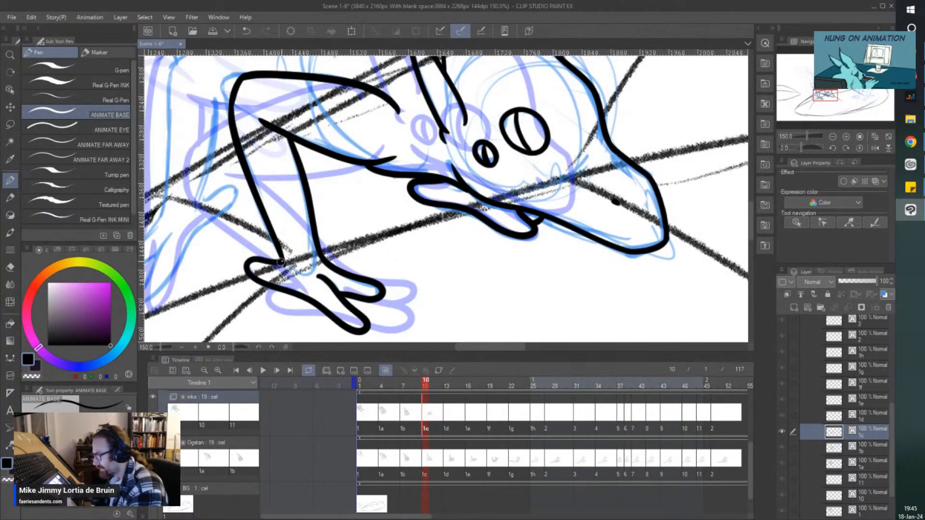
Step: Ink the curved back band running down to the tall ear on cel 1c, with short crossbars along it
scroll(249, 247, "down", 3)
mouse_move(226, 216)
left_mouse_down()
mouse_move(278, 217)
mouse_move(277, 234)
left_mouse_up()
scroll(302, 145, "up", 1)
scroll(301, 146, "up", 3)
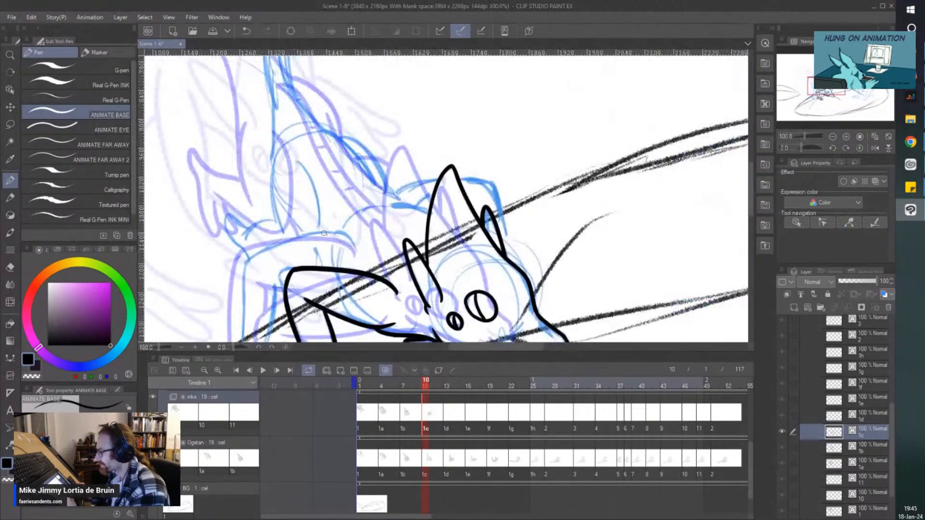
mouse_move(311, 136)
left_mouse_down()
mouse_move(343, 153)
mouse_move(418, 250)
mouse_move(489, 278)
left_mouse_up()
mouse_move(312, 129)
left_mouse_down()
mouse_move(469, 255)
mouse_move(496, 263)
mouse_move(461, 266)
mouse_move(430, 254)
mouse_move(386, 220)
left_mouse_up()
left_click_drag(388, 187, 362, 197)
left_click_drag(370, 163, 358, 174)
left_click_drag(357, 139, 331, 143)
left_click_drag(329, 136, 320, 144)
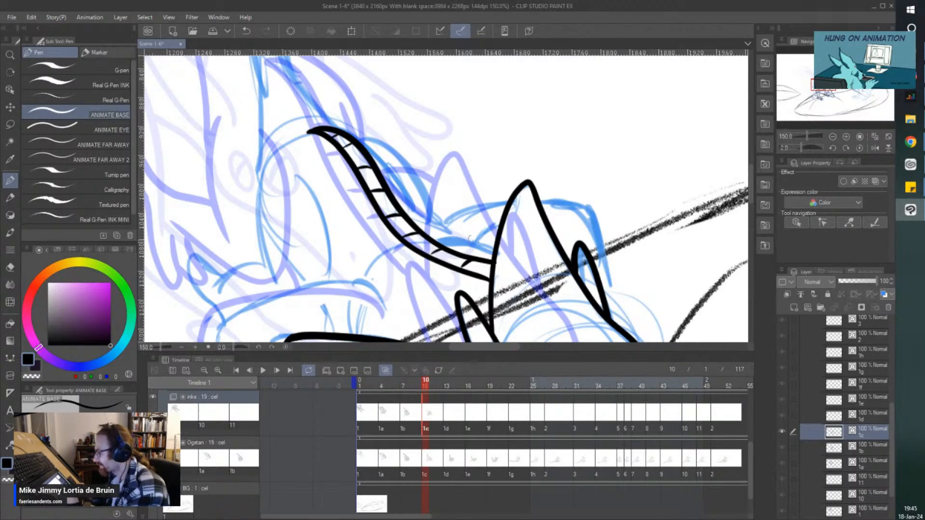
Step: Ink the back contours above the band and the arched outline passing behind the tall ear to the far ear
mouse_move(501, 254)
left_mouse_down()
mouse_move(448, 239)
mouse_move(471, 227)
mouse_move(449, 235)
left_mouse_up()
scroll(416, 234, "down", 2)
scroll(415, 234, "up", 2)
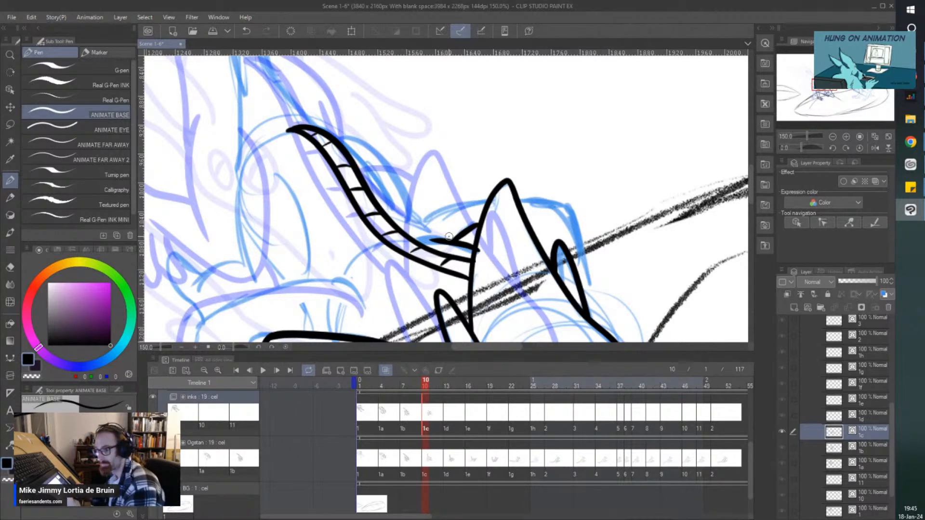
left_click_drag(449, 237, 484, 228)
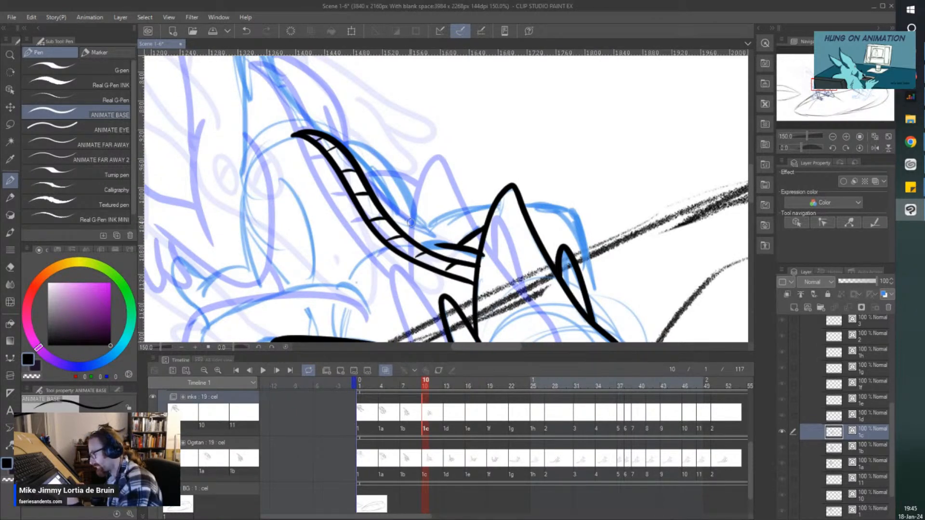
mouse_move(389, 205)
left_mouse_down()
mouse_move(449, 244)
mouse_move(441, 217)
mouse_move(478, 206)
mouse_move(557, 206)
mouse_move(586, 256)
mouse_move(589, 307)
left_mouse_up()
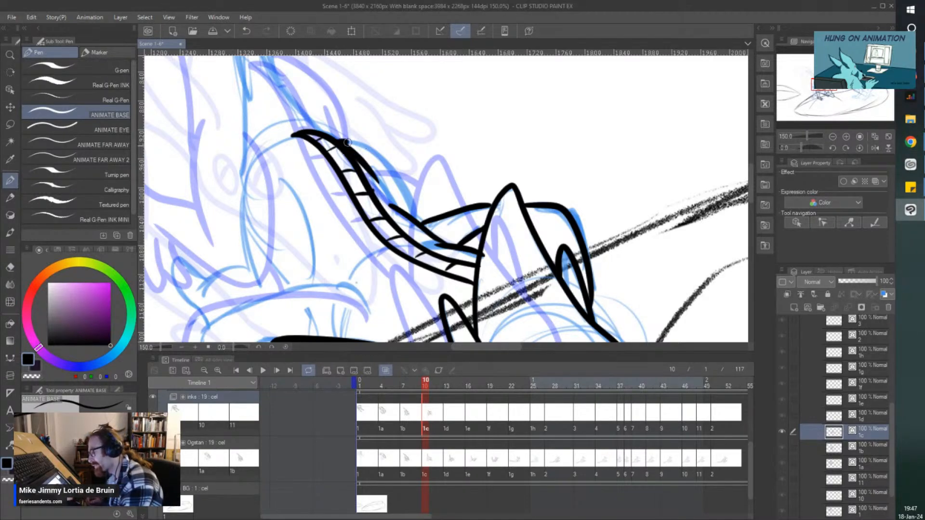
scroll(337, 154, "down", 4)
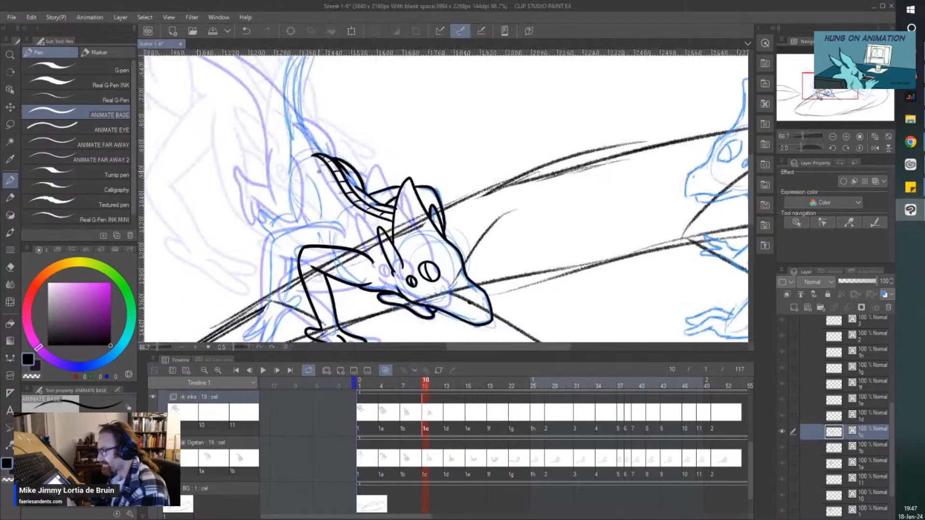
scroll(319, 171, "left", 3)
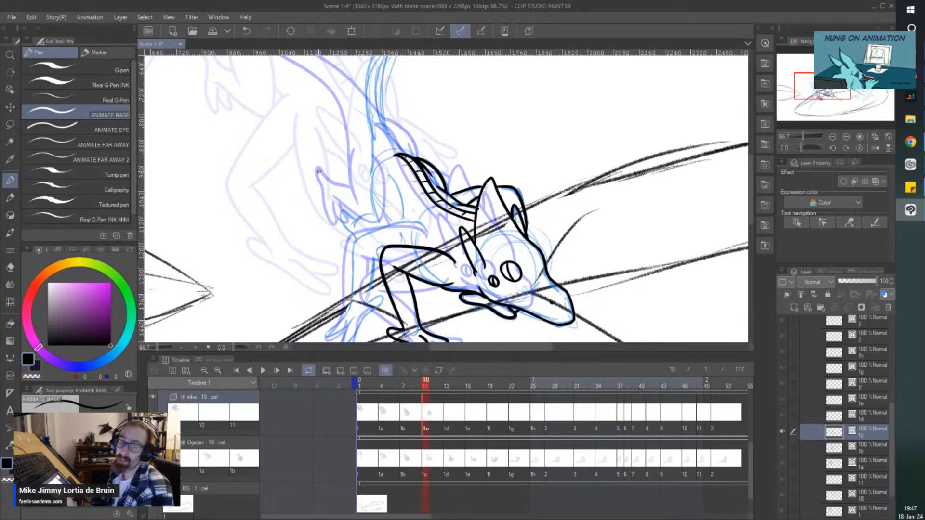
scroll(318, 241, "up", 2)
scroll(286, 247, "down", 2)
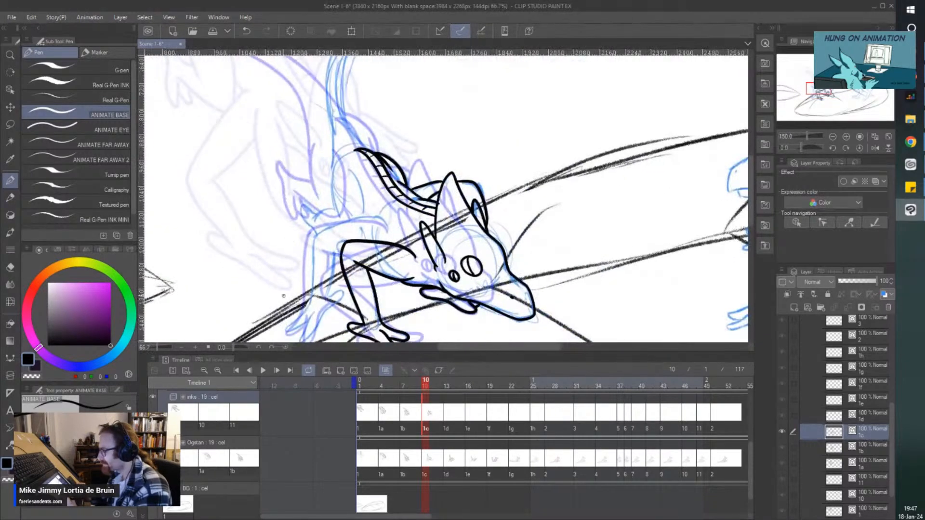
Step: Ink the inner edge of the far front leg and its paw with long toes pointing down
scroll(284, 296, "up", 3)
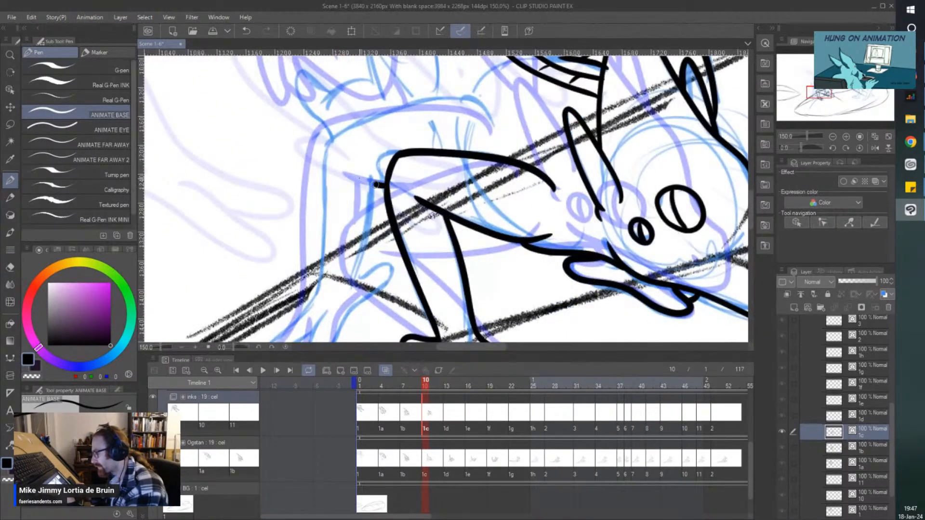
mouse_move(359, 179)
left_mouse_down()
mouse_move(354, 281)
mouse_move(389, 261)
mouse_move(381, 288)
mouse_move(351, 311)
left_mouse_up()
scroll(351, 299, "down", 2)
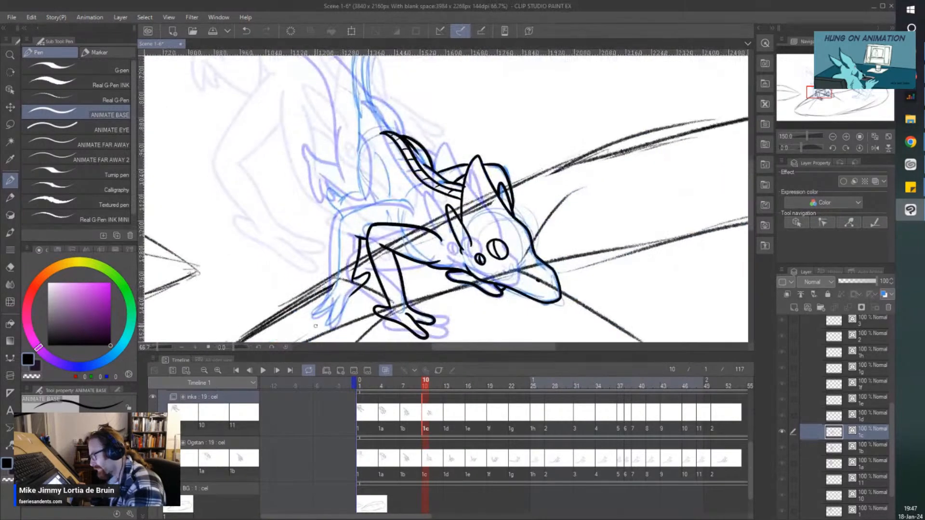
scroll(337, 308, "up", 3)
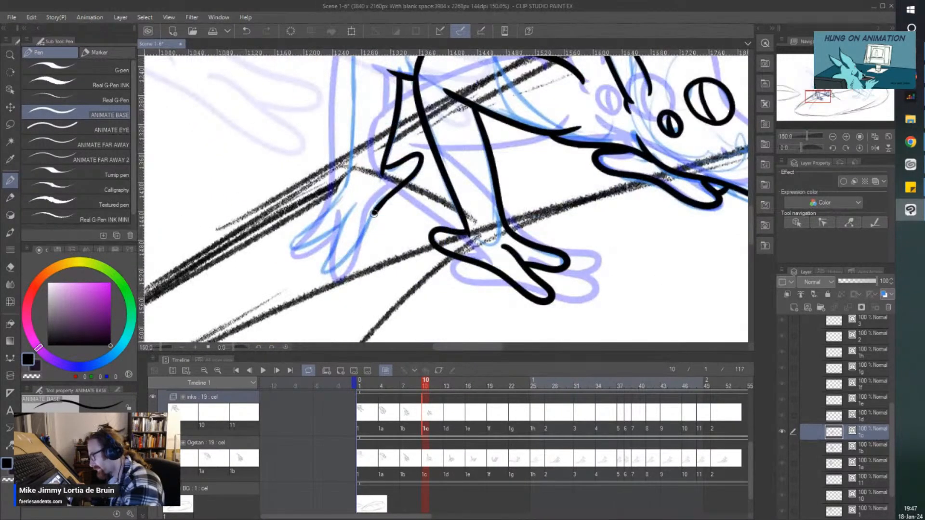
mouse_move(374, 213)
left_mouse_down()
mouse_move(339, 263)
mouse_move(324, 267)
mouse_move(355, 199)
left_mouse_up()
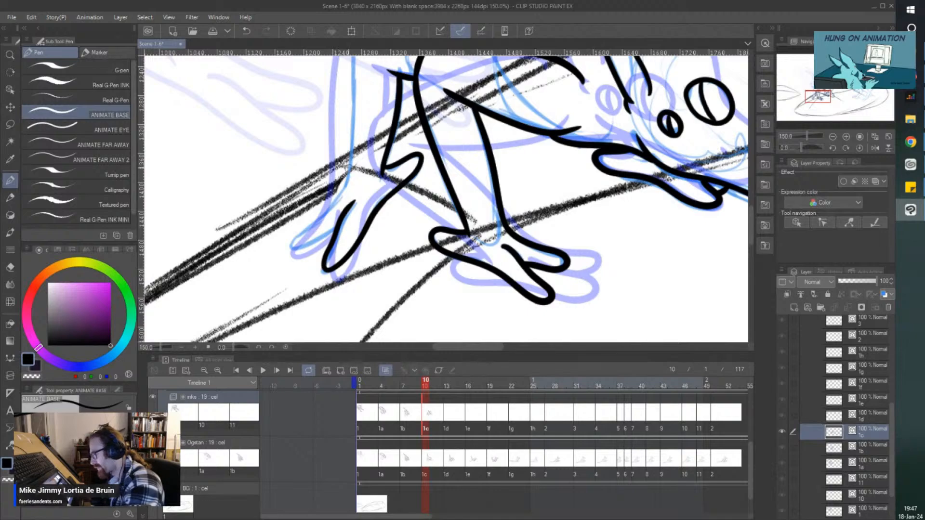
mouse_move(351, 167)
left_mouse_down()
mouse_move(290, 245)
mouse_move(342, 219)
left_mouse_up()
scroll(329, 178, "down", 1)
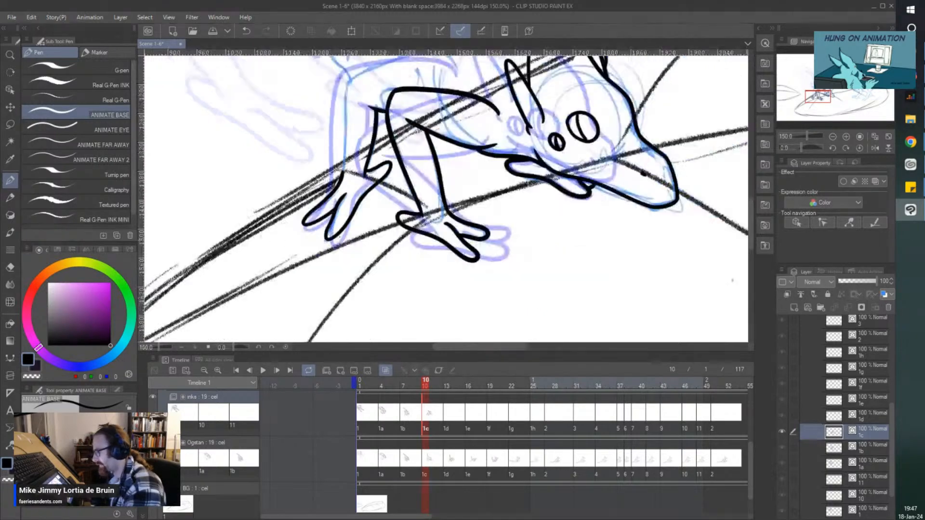
Step: Ink the upper contour and the outer edge of the far front leg on cel 1c
scroll(304, 151, "up", 4)
scroll(312, 152, "up", 1)
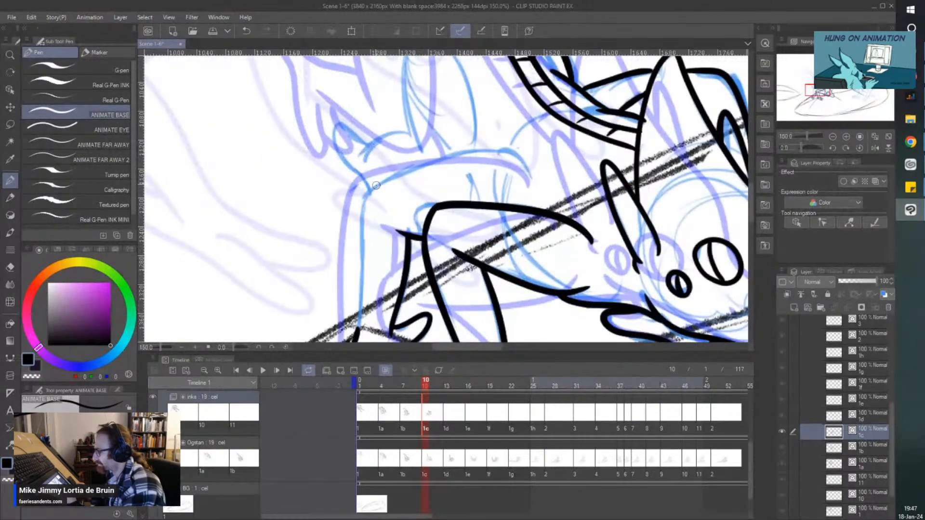
mouse_move(376, 185)
left_mouse_down()
mouse_move(441, 159)
mouse_move(511, 157)
mouse_move(528, 173)
left_mouse_up()
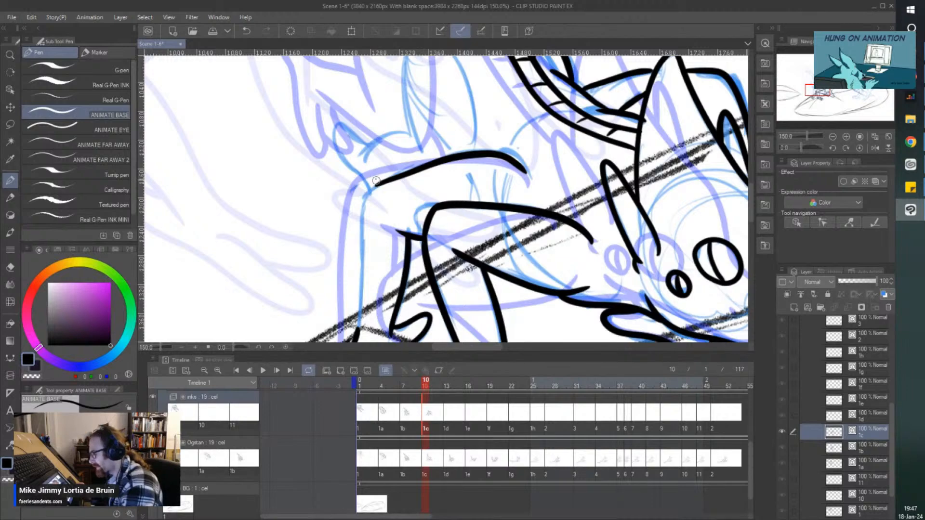
scroll(375, 181, "down", 1)
left_click_drag(375, 186, 363, 295)
Step: Clean up the far front leg's bend so its upper contour runs smoothly into the outer edge
scroll(368, 191, "up", 2)
scroll(396, 156, "up", 2)
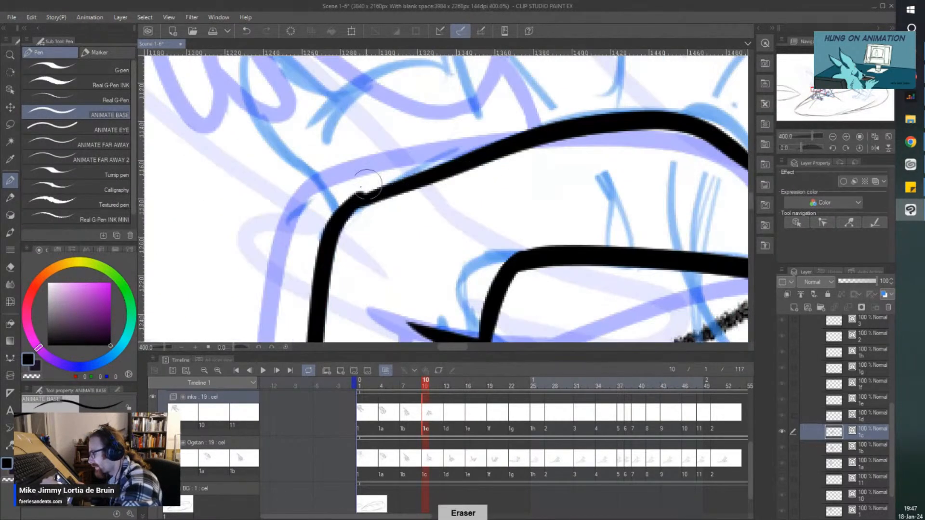
left_click_drag(376, 185, 383, 179)
key("p")
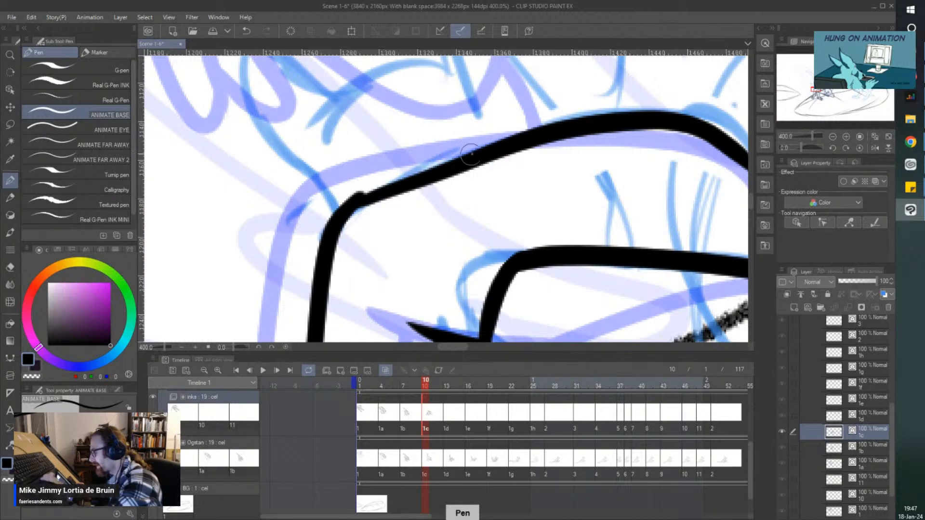
left_click_drag(527, 135, 390, 184)
scroll(350, 182, "down", 4)
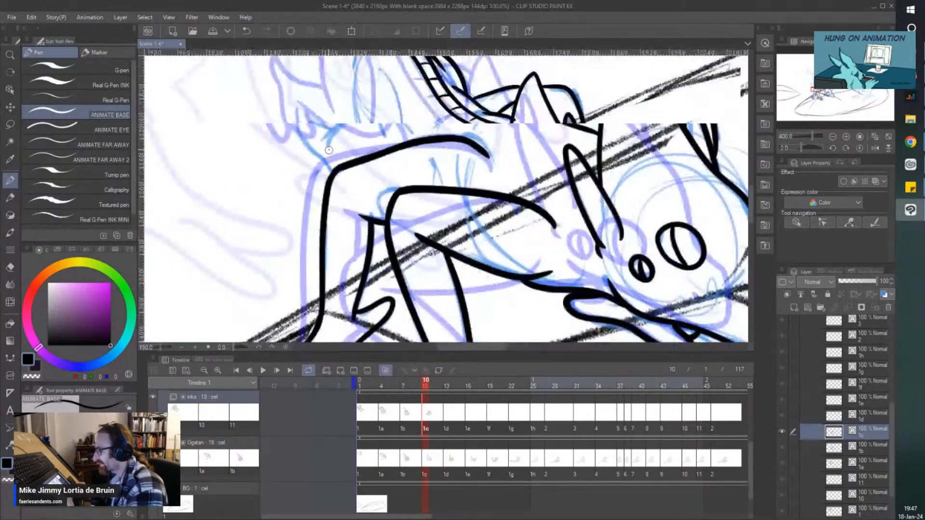
Step: Ink both curved sides of the hind leg behind the far front leg, and its foot with a short raised toe
scroll(350, 182, "up", 1)
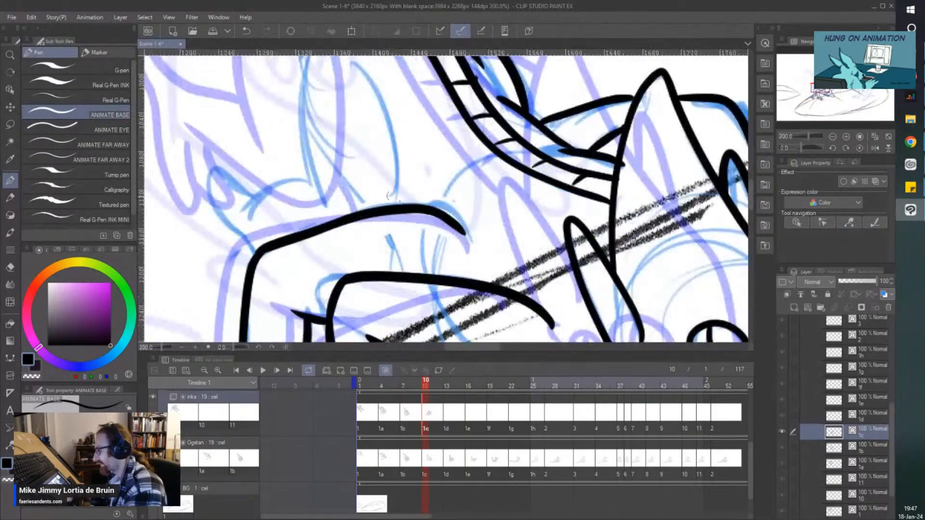
scroll(378, 240, "up", 2)
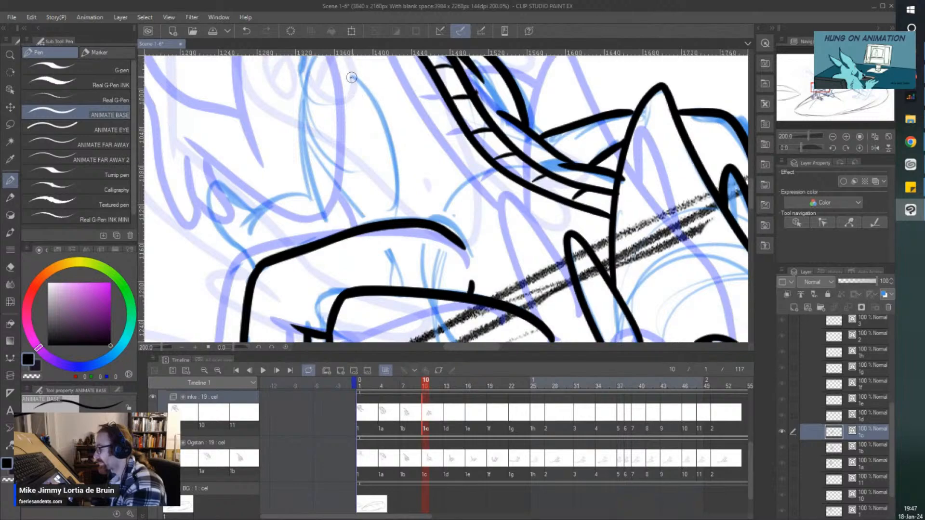
mouse_move(350, 81)
left_mouse_down()
mouse_move(380, 126)
mouse_move(395, 222)
left_mouse_up()
scroll(294, 108, "up", 2)
mouse_move(318, 74)
left_mouse_down()
mouse_move(301, 125)
mouse_move(327, 236)
left_mouse_up()
scroll(256, 166, "down", 1)
scroll(255, 165, "left", 2)
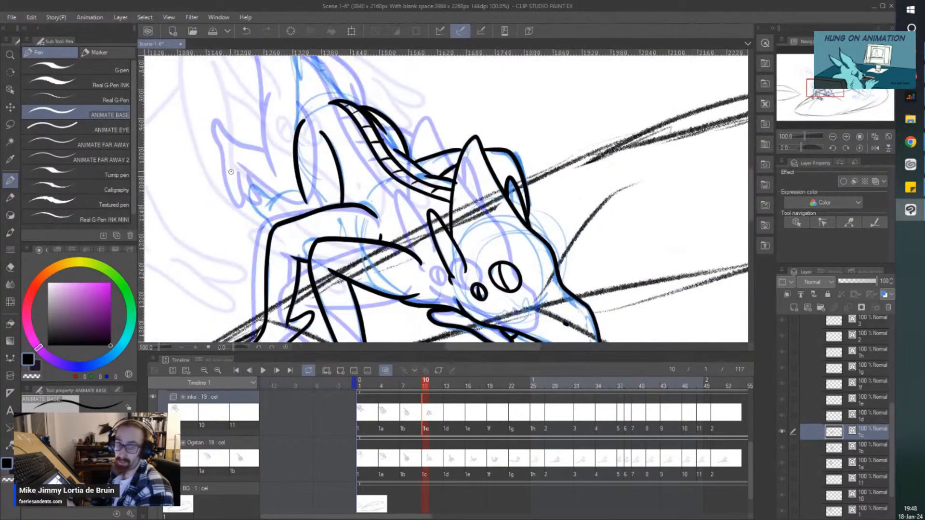
scroll(230, 172, "up", 2)
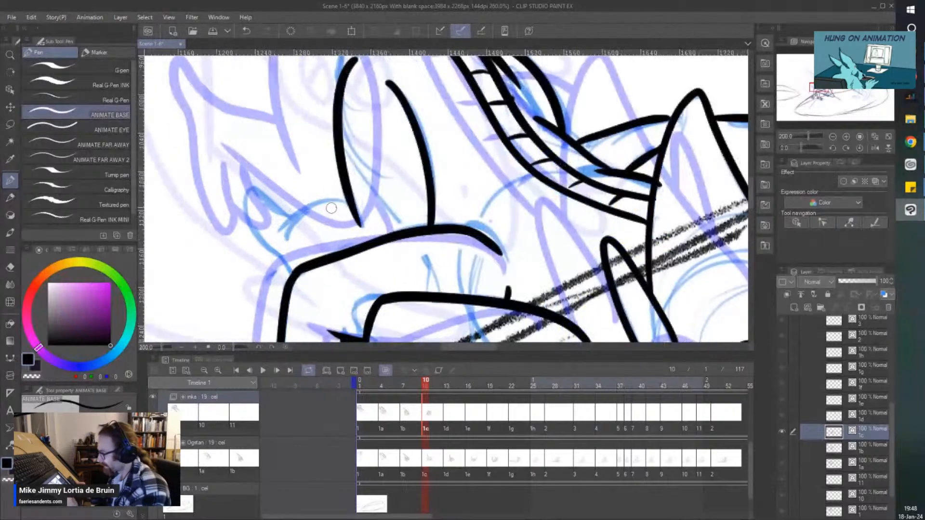
mouse_move(354, 201)
left_mouse_down()
mouse_move(304, 212)
mouse_move(251, 196)
mouse_move(253, 227)
mouse_move(291, 274)
left_mouse_up()
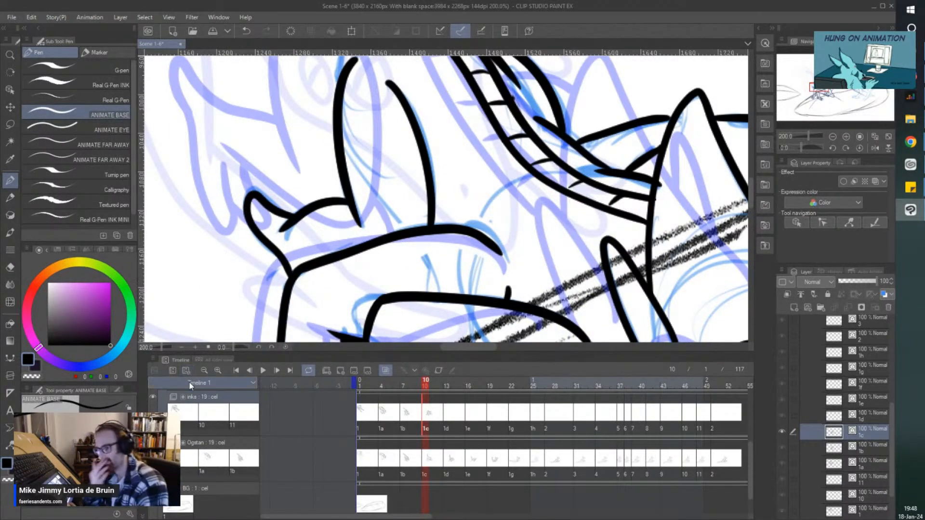
Step: Ink both edges of the raised tail from its rounded tip down to the back and hind leg
scroll(238, 250, "down", 3)
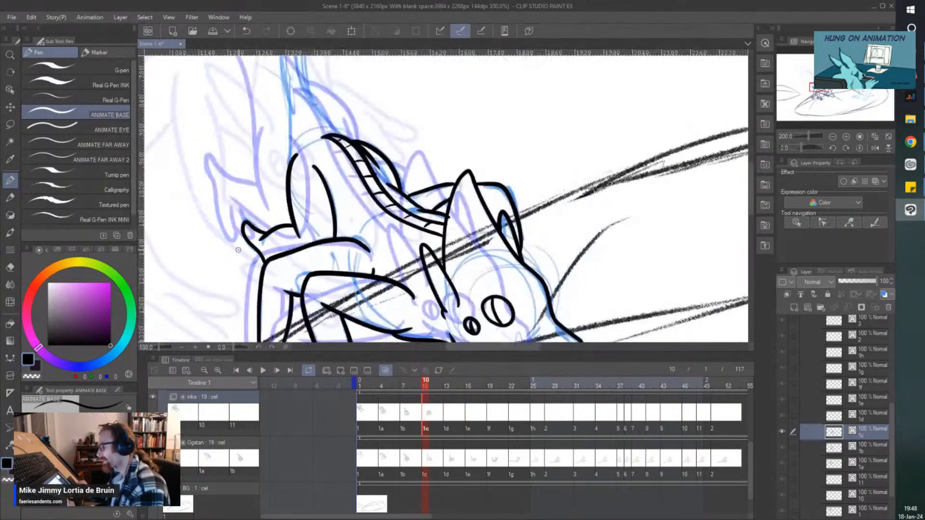
left_click_drag(256, 103, 253, 123)
scroll(256, 122, "up", 1)
scroll(281, 102, "up", 1)
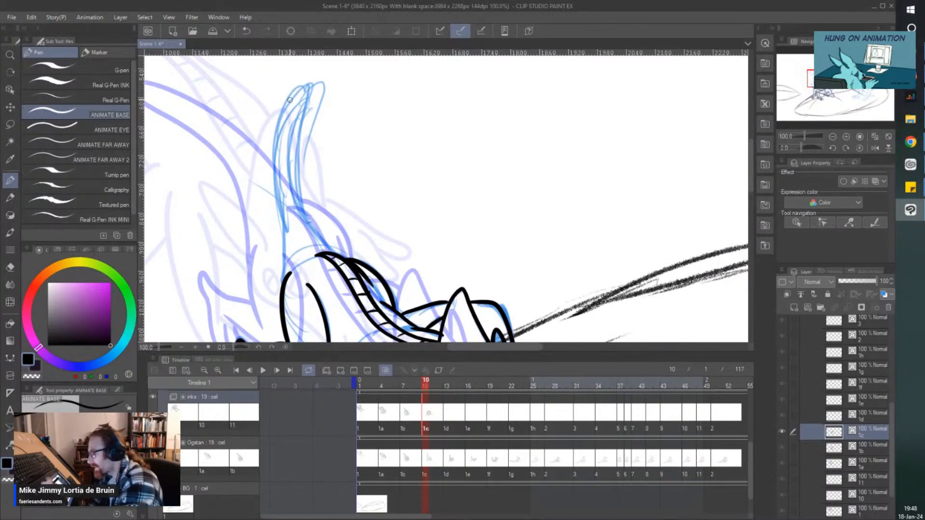
mouse_move(289, 101)
left_mouse_down()
mouse_move(301, 85)
mouse_move(299, 194)
mouse_move(316, 250)
left_mouse_up()
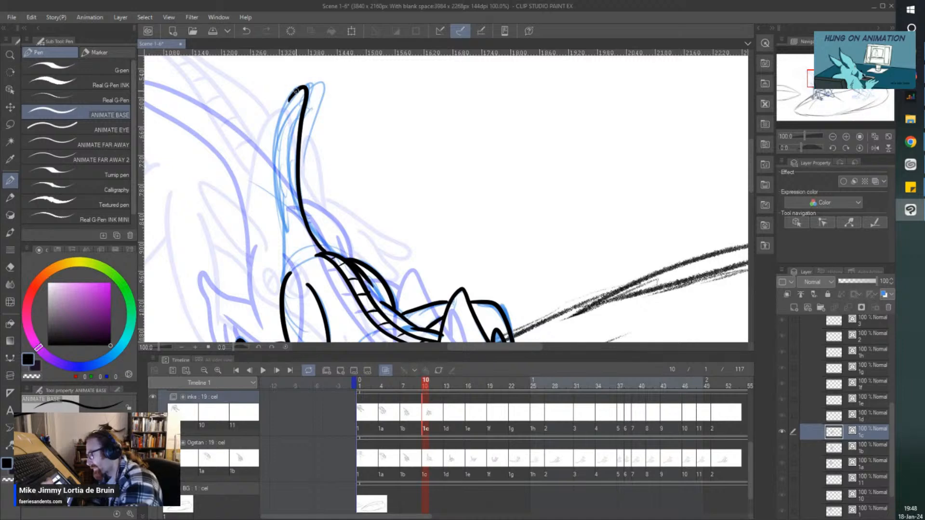
mouse_move(296, 90)
left_mouse_down()
mouse_move(276, 160)
mouse_move(285, 290)
left_mouse_up()
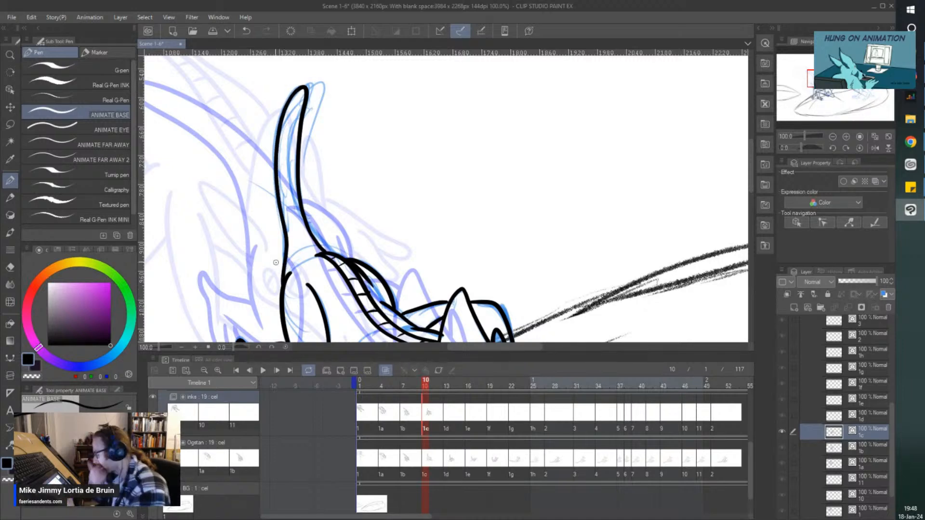
scroll(276, 262, "down", 6)
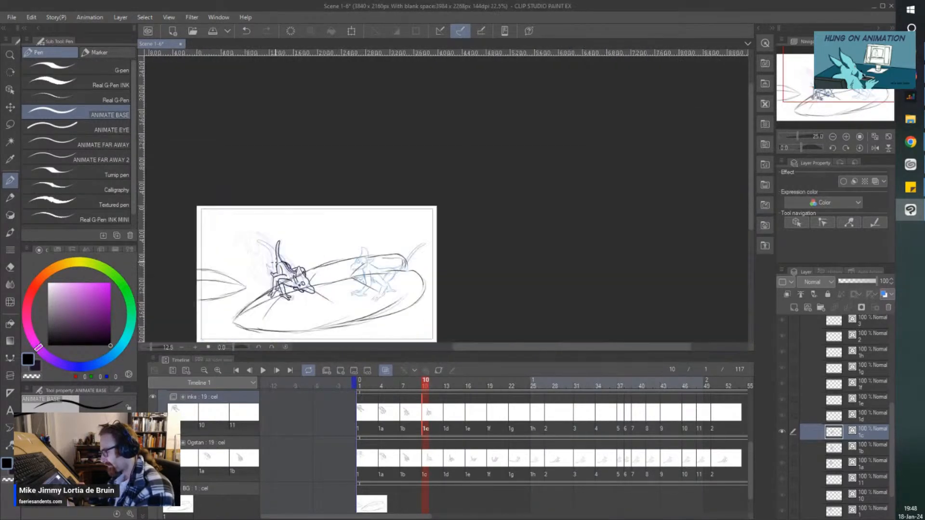
scroll(293, 292, "up", 4)
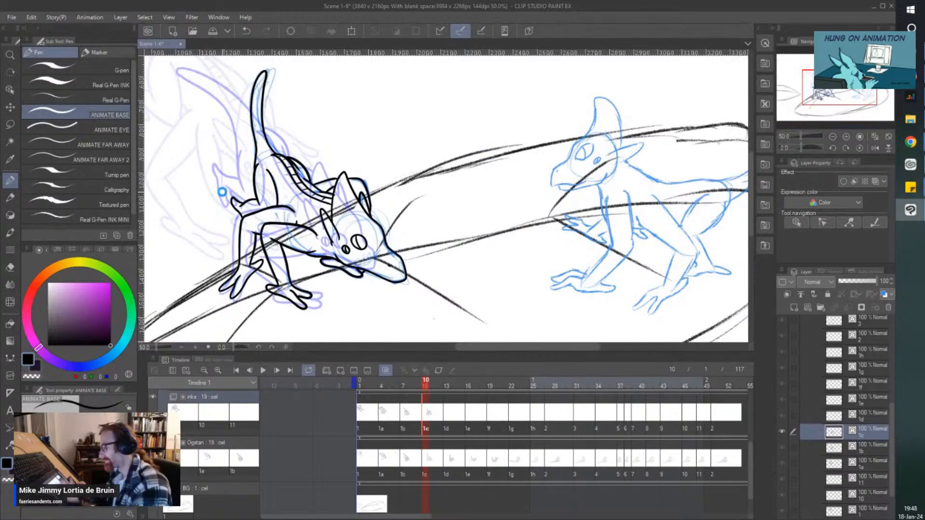
Step: On cel 1d, ink the large oval eye and the small round eye below it, each with a curved pupil line
left_click(443, 416)
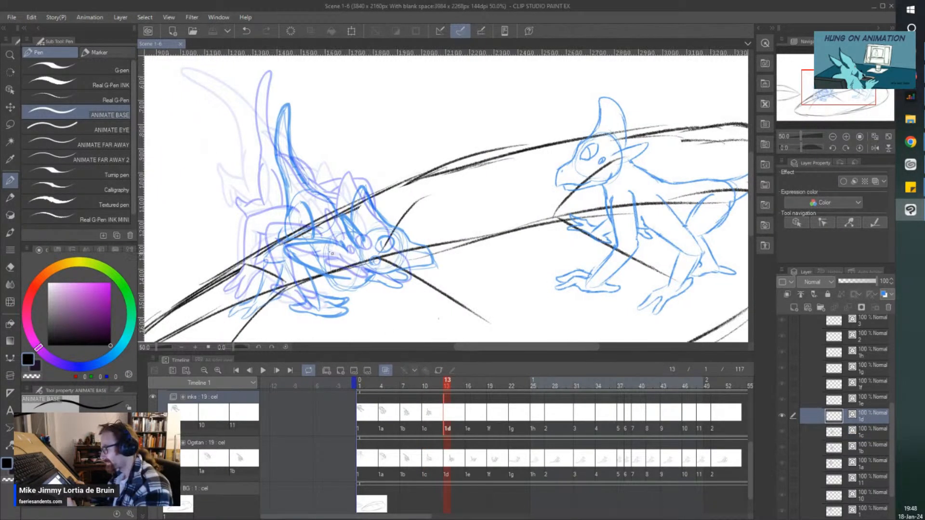
scroll(343, 289, "up", 3)
mouse_move(457, 242)
left_mouse_down()
mouse_move(498, 214)
mouse_move(476, 192)
mouse_move(447, 203)
mouse_move(439, 223)
mouse_move(455, 244)
left_mouse_up()
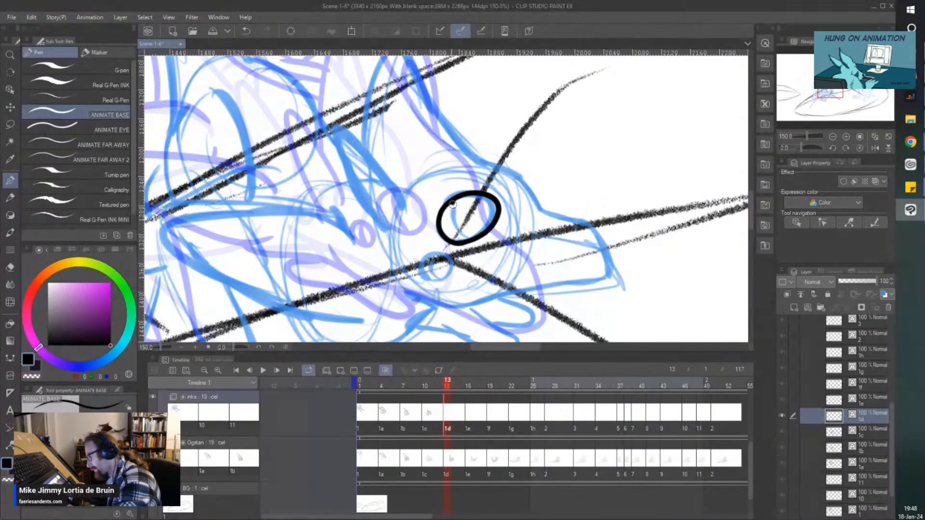
left_click_drag(451, 201, 459, 235)
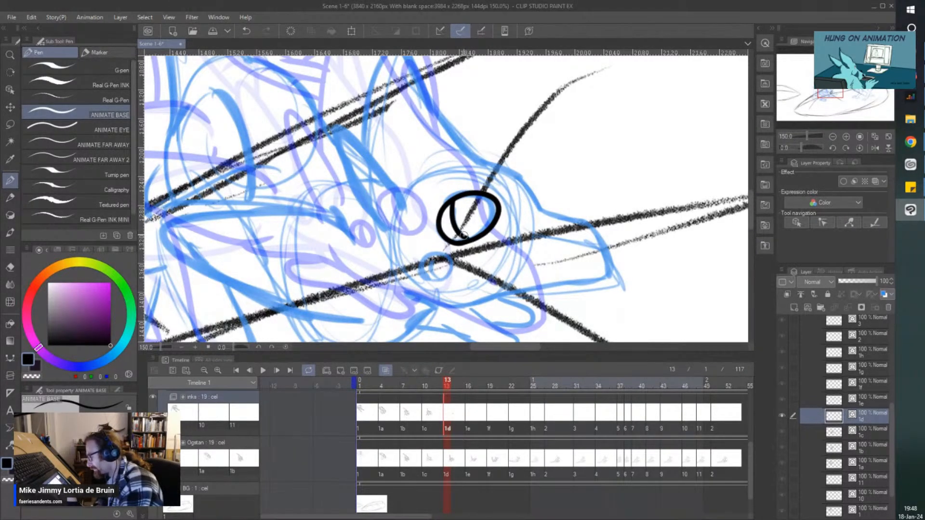
mouse_move(437, 275)
left_mouse_down()
mouse_move(451, 271)
mouse_move(422, 260)
mouse_move(432, 278)
left_mouse_up()
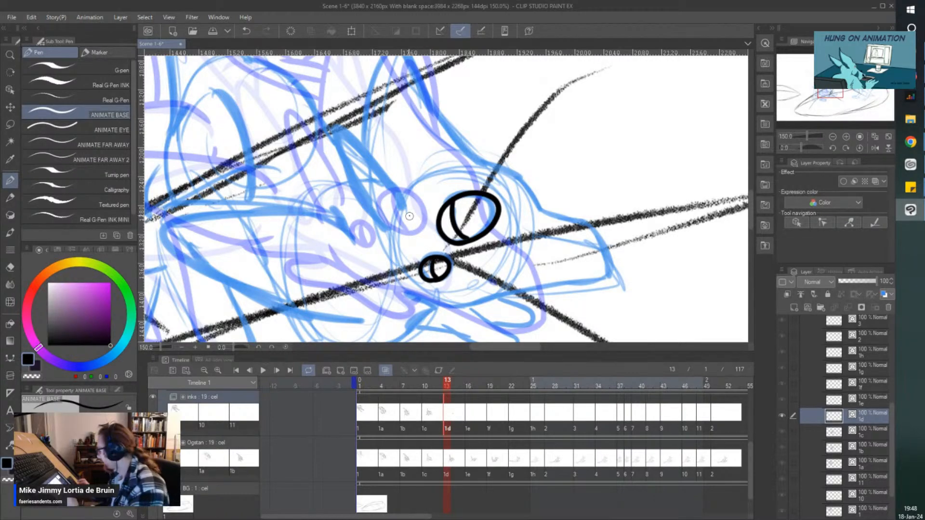
Step: Ink the nostril, the head outline around the muzzle and jaw, and both ears on cel 1d
scroll(409, 216, "down", 1)
scroll(509, 246, "up", 2)
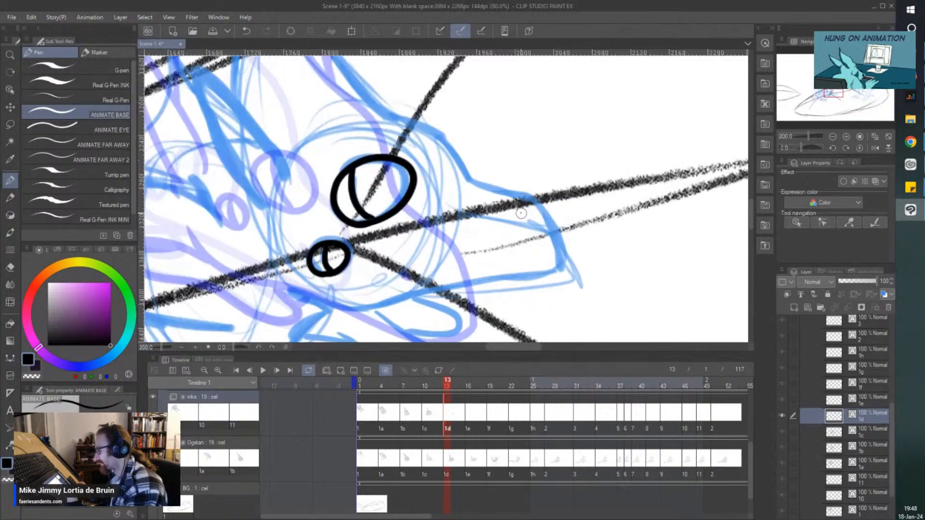
left_click(518, 212)
mouse_move(391, 116)
left_mouse_down()
mouse_move(544, 215)
mouse_move(556, 270)
mouse_move(439, 282)
mouse_move(359, 304)
mouse_move(306, 283)
mouse_move(308, 332)
left_mouse_up()
scroll(304, 282, "down", 1)
mouse_move(278, 275)
left_mouse_down()
mouse_move(249, 243)
mouse_move(227, 170)
mouse_move(262, 203)
mouse_move(291, 257)
mouse_move(270, 280)
left_mouse_up()
mouse_move(253, 190)
left_mouse_down()
mouse_move(258, 143)
mouse_move(280, 92)
mouse_move(304, 105)
mouse_move(375, 206)
left_mouse_up()
Step: Ink the chest curve below the jaw and the far front paw with two toes beneath the chin
scroll(371, 205, "down", 3)
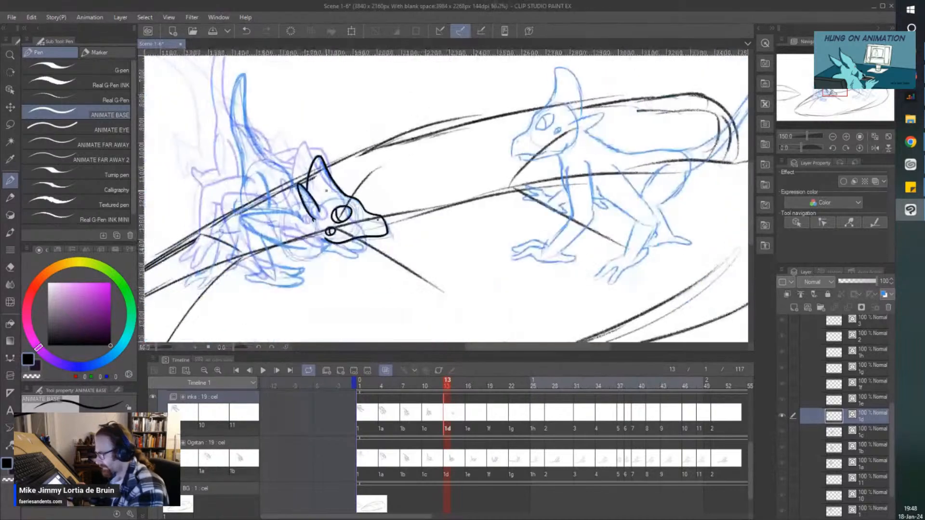
scroll(320, 236, "up", 3)
mouse_move(393, 229)
left_mouse_down()
mouse_move(337, 270)
mouse_move(253, 246)
left_mouse_up()
scroll(270, 236, "down", 1)
scroll(299, 236, "up", 2)
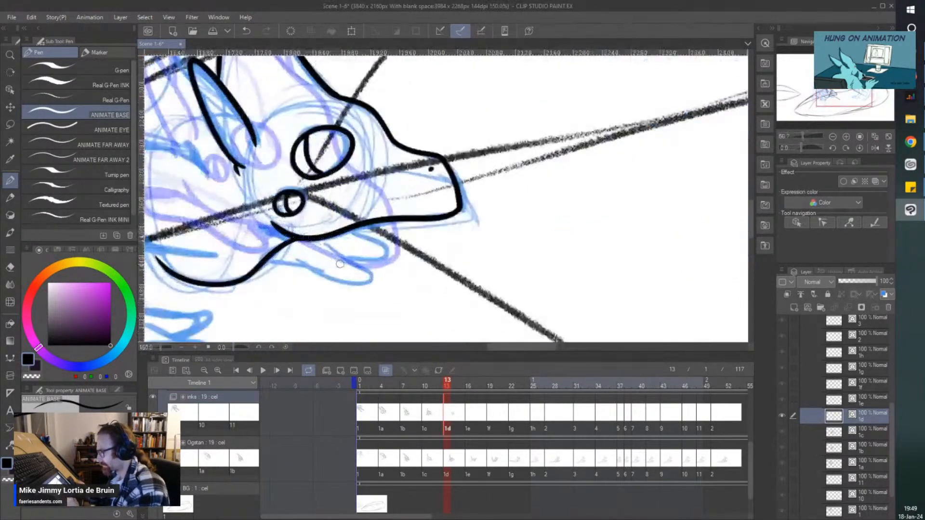
mouse_move(315, 235)
left_mouse_down()
mouse_move(375, 272)
mouse_move(368, 288)
mouse_move(237, 260)
left_mouse_up()
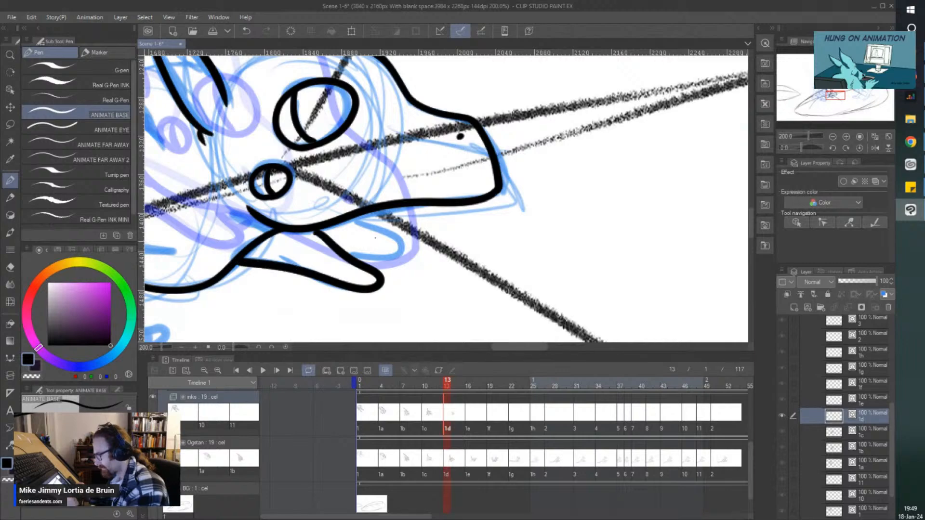
mouse_move(352, 219)
left_mouse_down()
mouse_move(396, 252)
mouse_move(334, 255)
left_mouse_up()
scroll(335, 255, "down", 4)
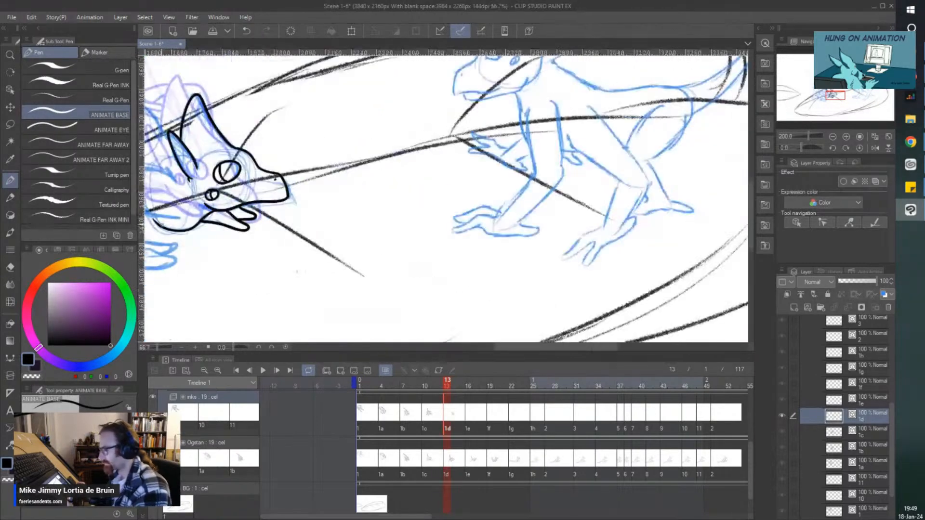
scroll(161, 220, "left", 4)
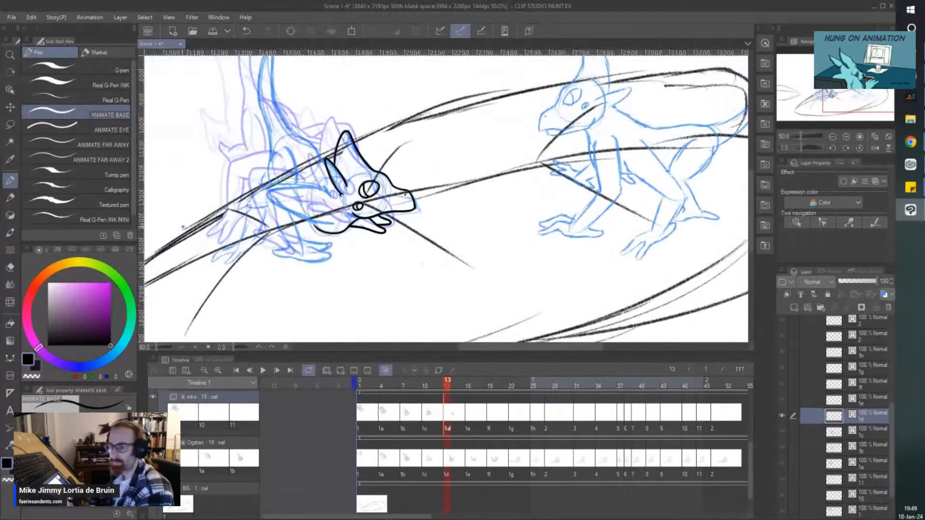
Step: Ink the lower and upper contours of the near leg's upper part, rounding the bend at its far end
scroll(188, 222, "up", 1)
scroll(313, 255, "up", 5)
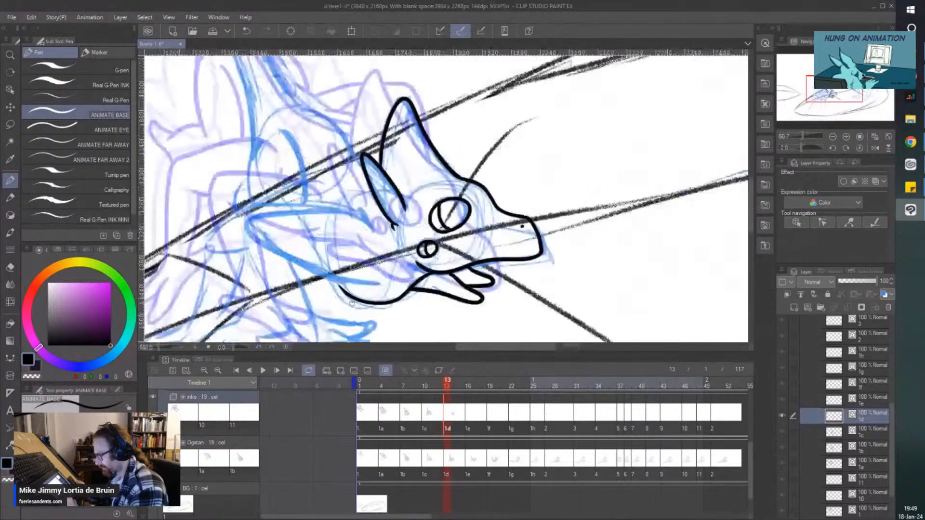
left_click_drag(332, 272, 357, 299)
mouse_move(402, 276)
left_mouse_down()
mouse_move(292, 248)
mouse_move(232, 219)
left_mouse_up()
mouse_move(394, 204)
left_mouse_down()
mouse_move(375, 187)
mouse_move(283, 169)
mouse_move(203, 176)
mouse_move(196, 203)
left_mouse_up()
scroll(187, 214, "down", 2)
scroll(187, 215, "down", 1)
scroll(212, 130, "up", 3)
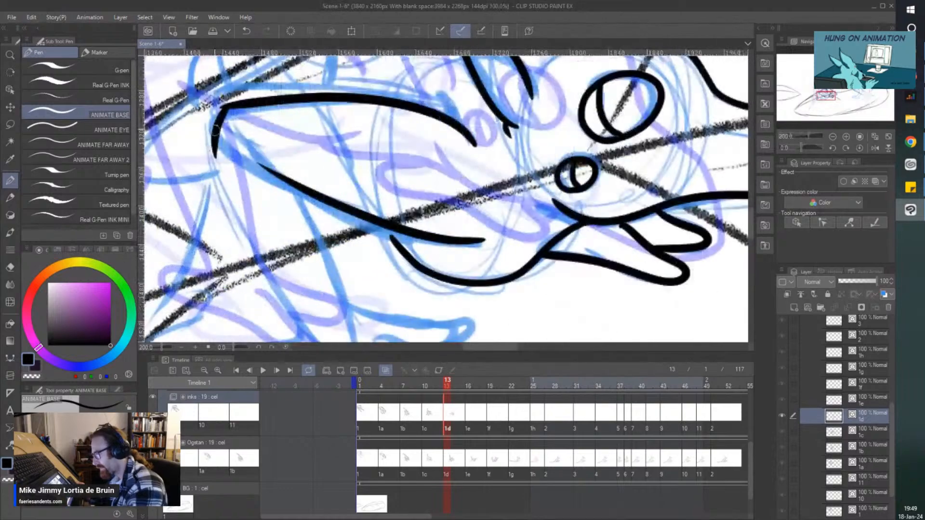
Step: Ink both sides of the near leg's lower part and its flat foot with long toes on cel 1d
scroll(214, 174, "down", 1)
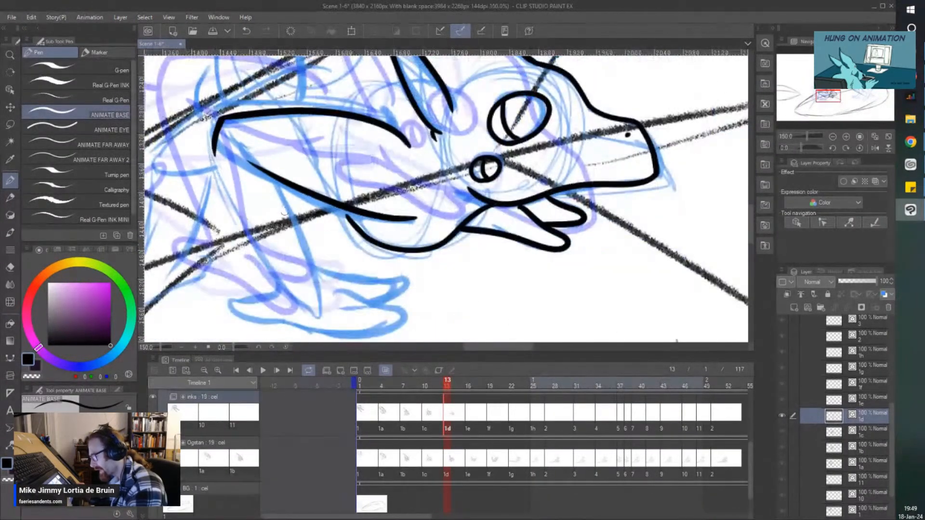
left_click_drag(268, 167, 333, 282)
key("ctrl+z")
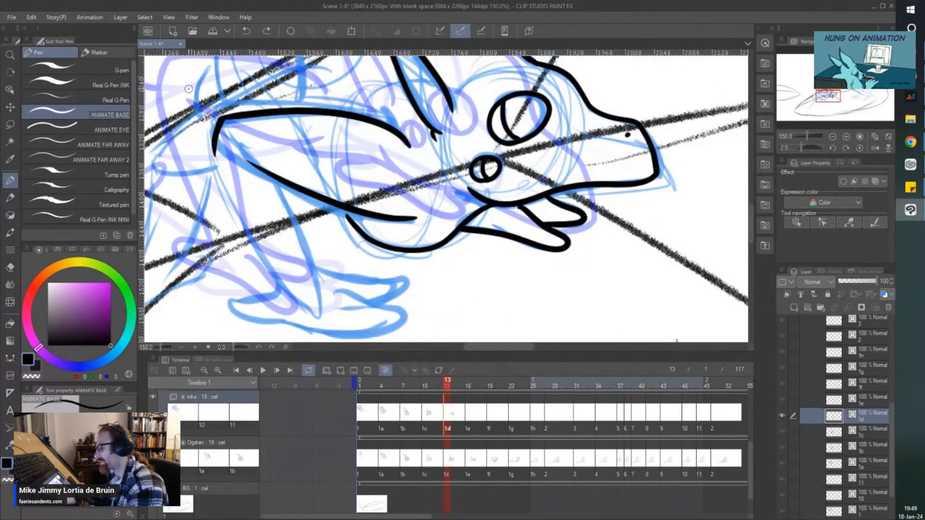
mouse_move(275, 182)
left_mouse_down()
mouse_move(322, 279)
mouse_move(403, 282)
mouse_move(371, 301)
left_mouse_up()
mouse_move(339, 291)
left_mouse_down()
mouse_move(361, 291)
mouse_move(409, 324)
mouse_move(239, 311)
mouse_move(281, 288)
left_mouse_up()
left_click_drag(218, 149, 280, 295)
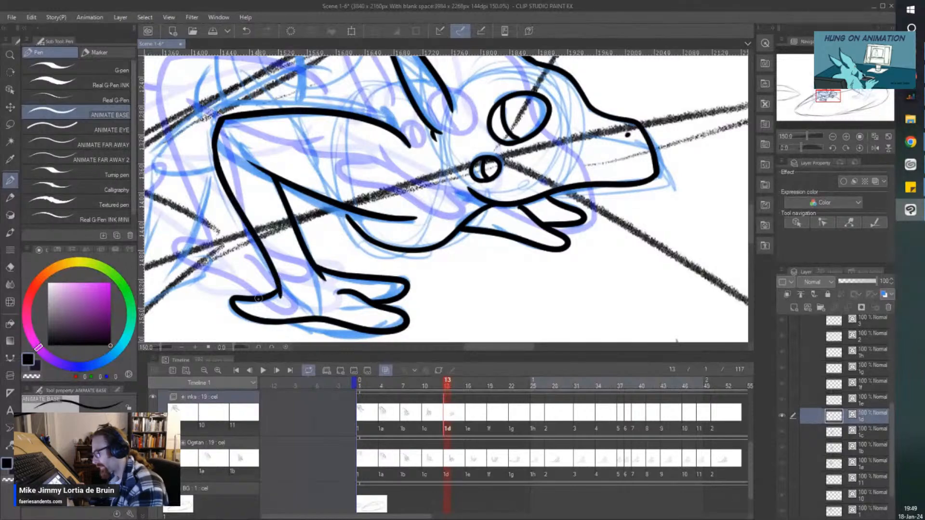
scroll(235, 274, "down", 3)
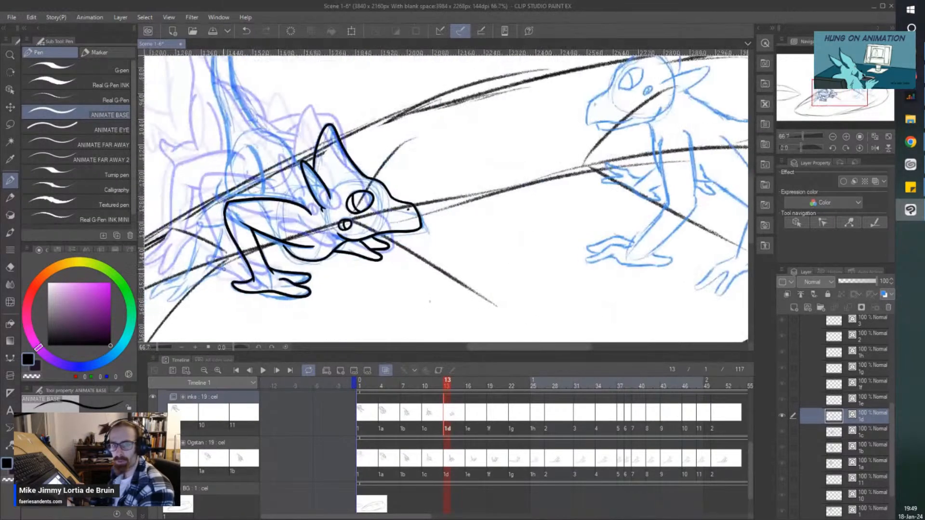
left_click_drag(225, 268, 282, 271)
scroll(265, 200, "up", 1)
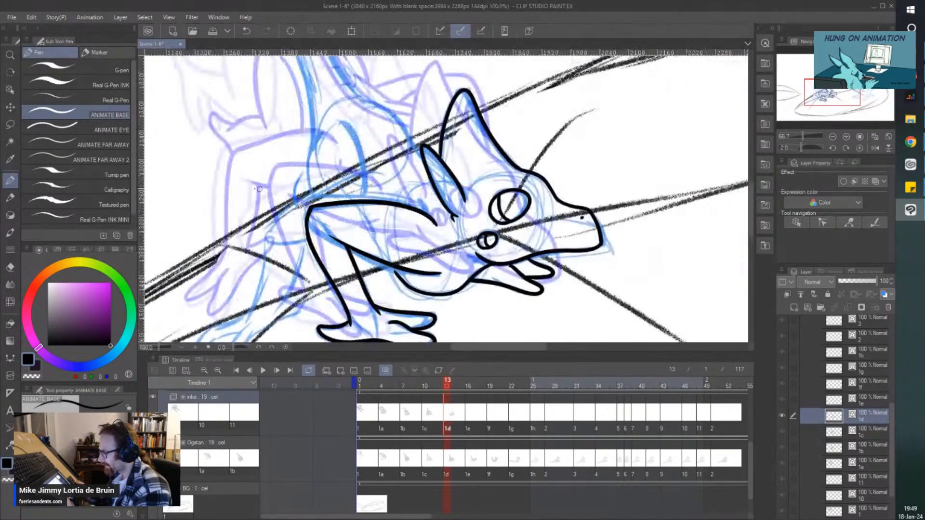
scroll(245, 205, "down", 1)
scroll(226, 202, "up", 2)
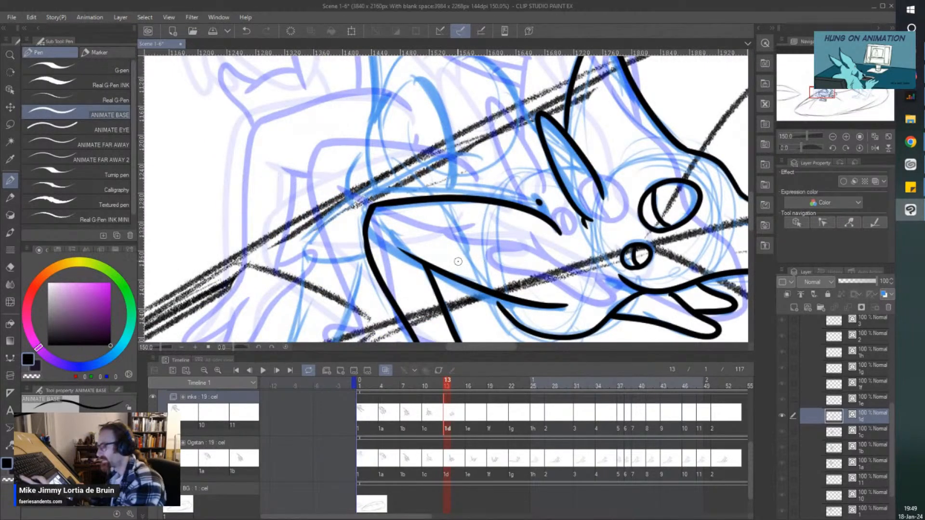
scroll(458, 262, "down", 1)
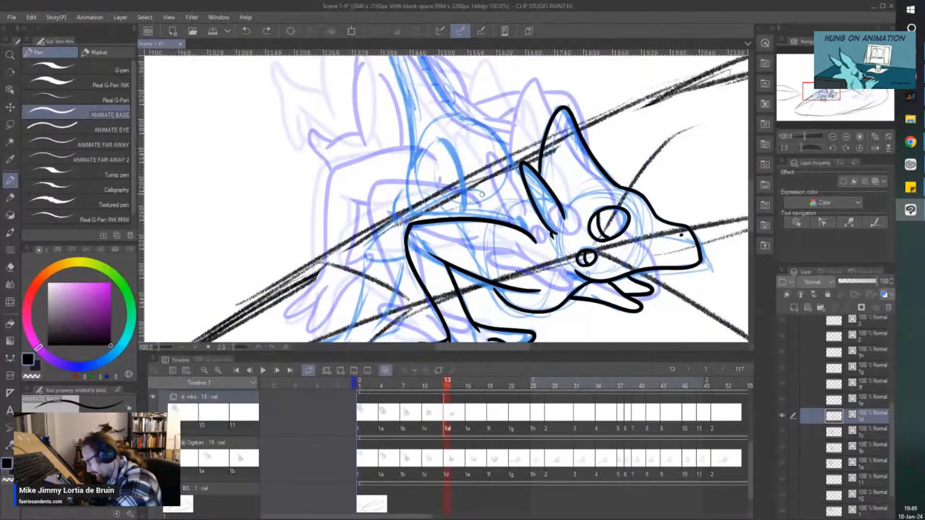
Step: Ink the hind leg behind the near leg on cel 1d, both contours down to its long-toed foot
scroll(347, 282, "down", 1)
scroll(346, 282, "up", 1)
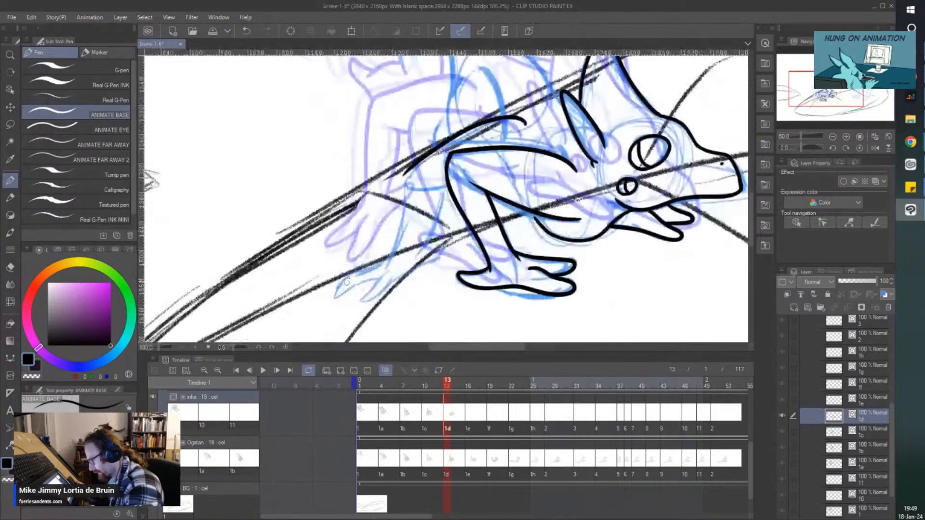
left_click_drag(410, 168, 383, 260)
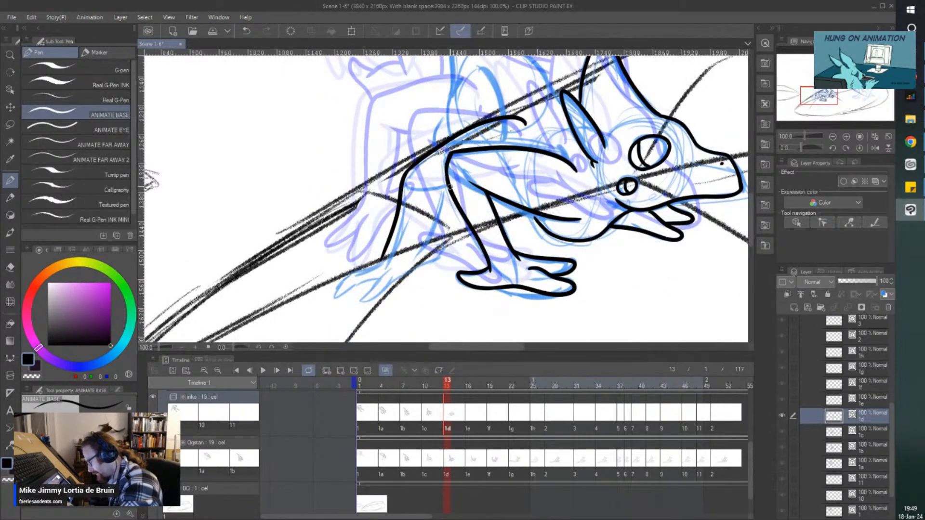
mouse_move(440, 191)
left_mouse_down()
mouse_move(416, 255)
mouse_move(437, 243)
mouse_move(439, 253)
mouse_move(373, 302)
mouse_move(362, 298)
mouse_move(384, 266)
mouse_move(369, 284)
left_mouse_up()
mouse_move(384, 253)
left_mouse_down()
mouse_move(345, 285)
mouse_move(369, 283)
left_mouse_up()
scroll(362, 221, "down", 2)
Step: Ink the two curved haunch contours rising above the bent hind leg on cel 1d
scroll(413, 138, "up", 3)
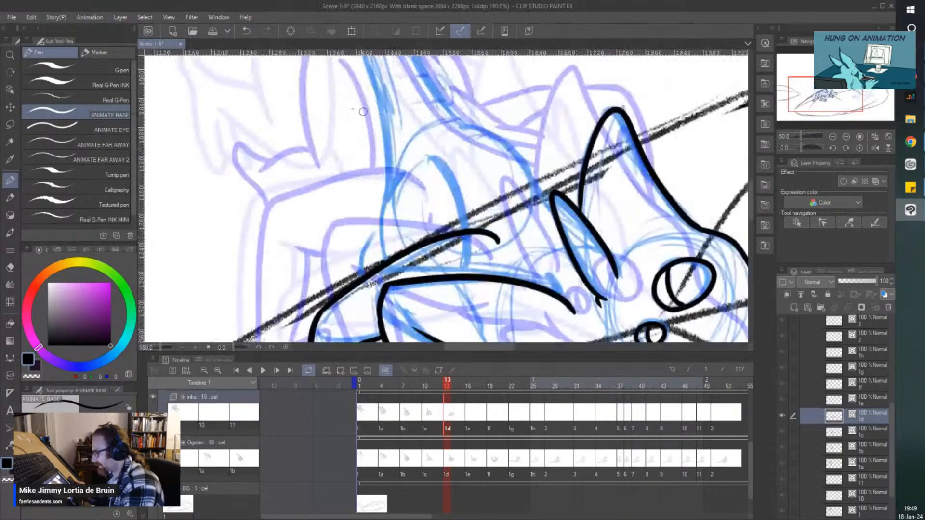
mouse_move(404, 171)
left_mouse_down()
mouse_move(383, 211)
mouse_move(380, 265)
left_mouse_up()
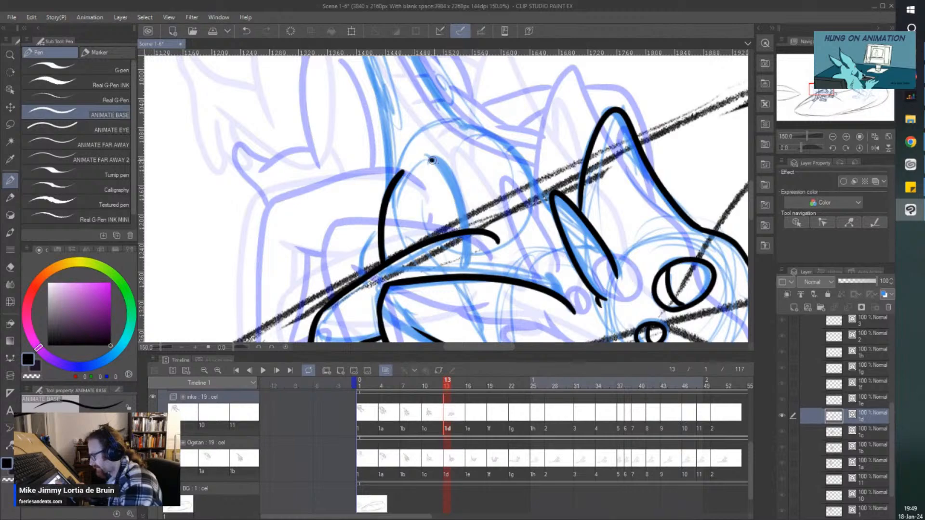
left_click_drag(432, 161, 467, 230)
scroll(486, 183, "down", 1)
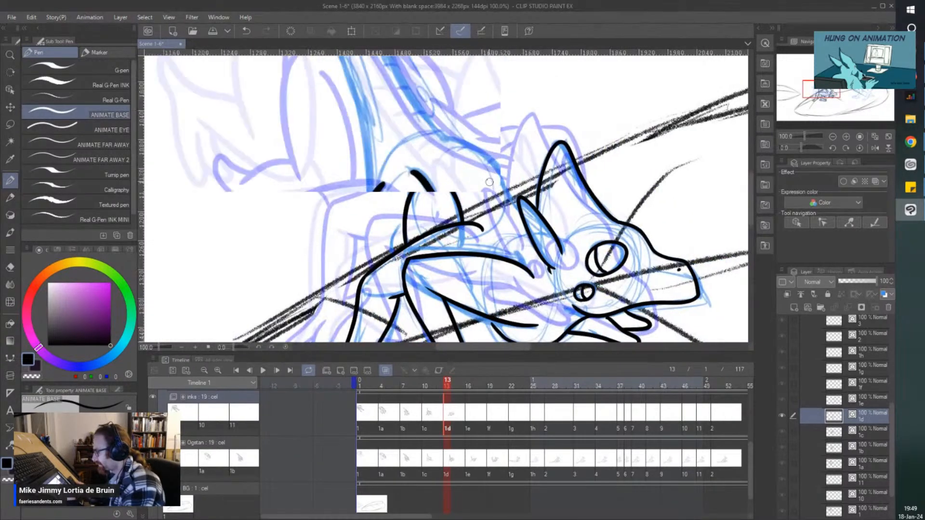
Step: Ink the back contour toward the ear and the curved back stripe with its short crossbars on cel 1d
scroll(489, 183, "up", 1)
mouse_move(429, 144)
left_mouse_down()
mouse_move(454, 154)
mouse_move(526, 233)
left_mouse_up()
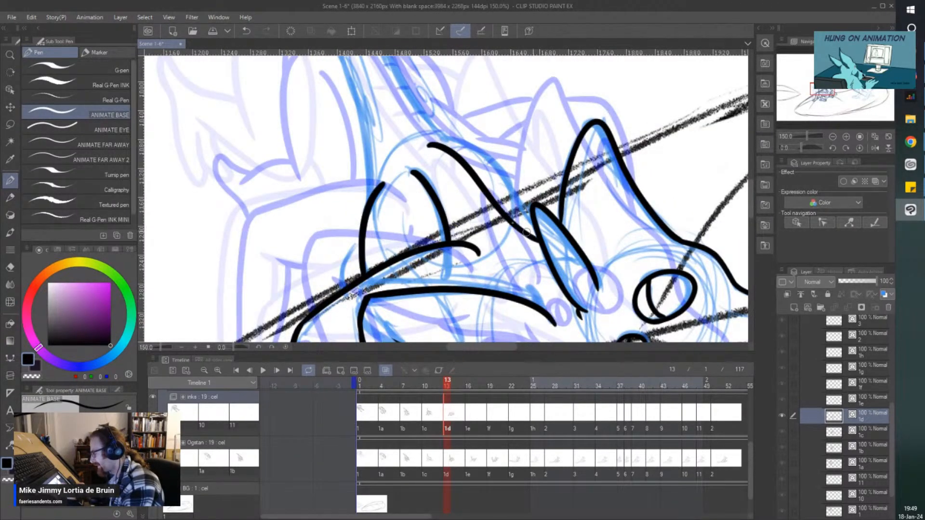
mouse_move(428, 144)
left_mouse_down()
mouse_move(505, 243)
mouse_move(549, 268)
mouse_move(480, 209)
mouse_move(476, 189)
mouse_move(469, 194)
mouse_move(456, 173)
left_mouse_up()
scroll(332, 202, "down", 2)
left_click_drag(332, 202, 339, 215)
scroll(347, 128, "up", 1)
scroll(406, 186, "up", 1)
mouse_move(405, 212)
left_mouse_down()
mouse_move(463, 239)
mouse_move(532, 328)
left_mouse_up()
scroll(414, 240, "up", 2)
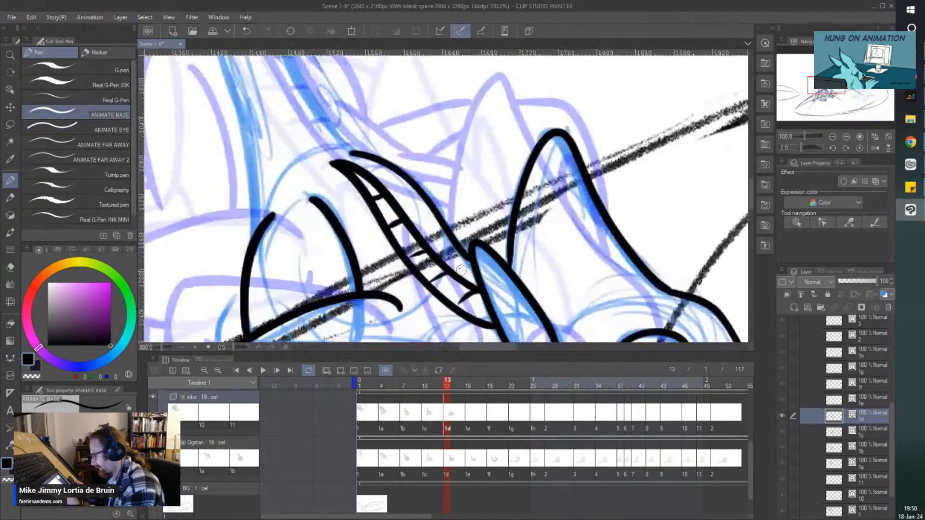
Step: Ink both sides of the upright tail with its rounded tip, joining it to the back and haunch
scroll(467, 247, "down", 3)
scroll(249, 129, "up", 2)
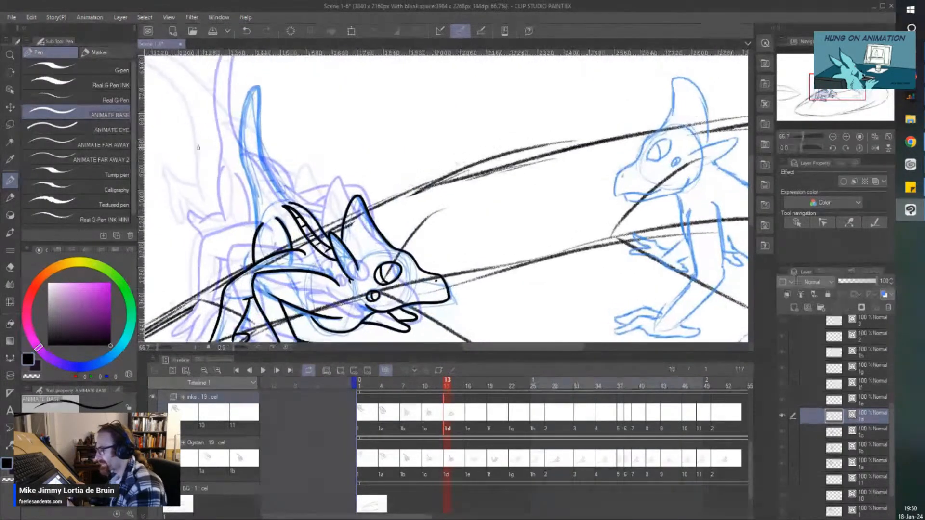
mouse_move(247, 153)
left_mouse_down()
mouse_move(263, 79)
mouse_move(272, 81)
mouse_move(275, 186)
mouse_move(330, 251)
left_mouse_up()
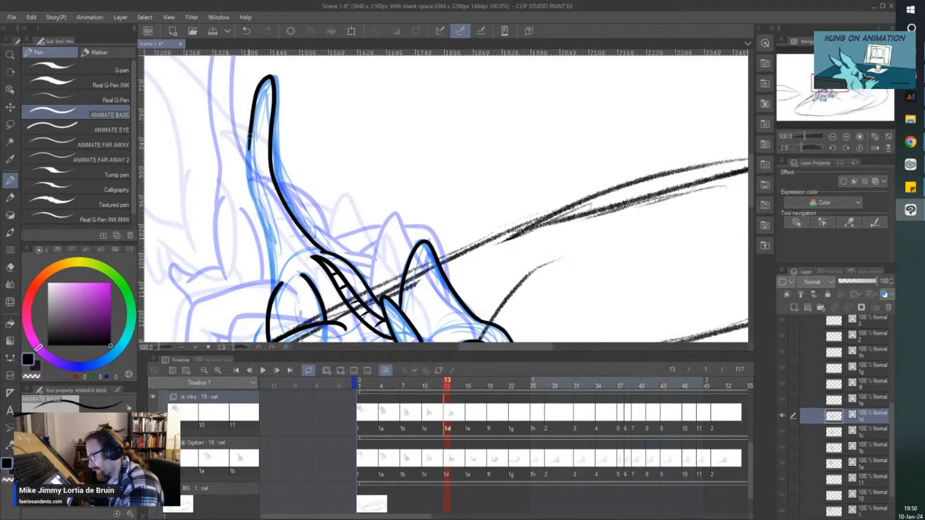
left_click_drag(249, 136, 275, 288)
scroll(259, 210, "down", 3)
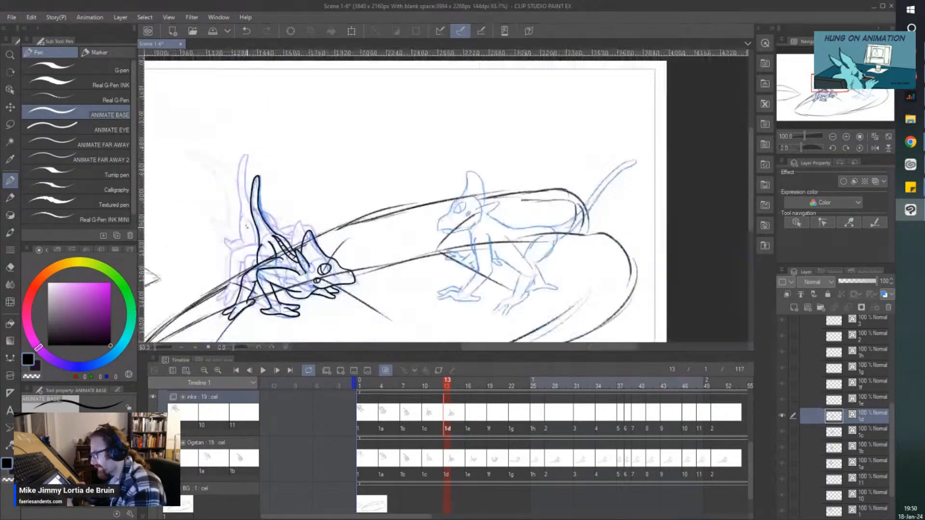
Step: Move to cel 1e at frame 16 and ink the large and small eyes with their pupils
scroll(327, 282, "up", 3)
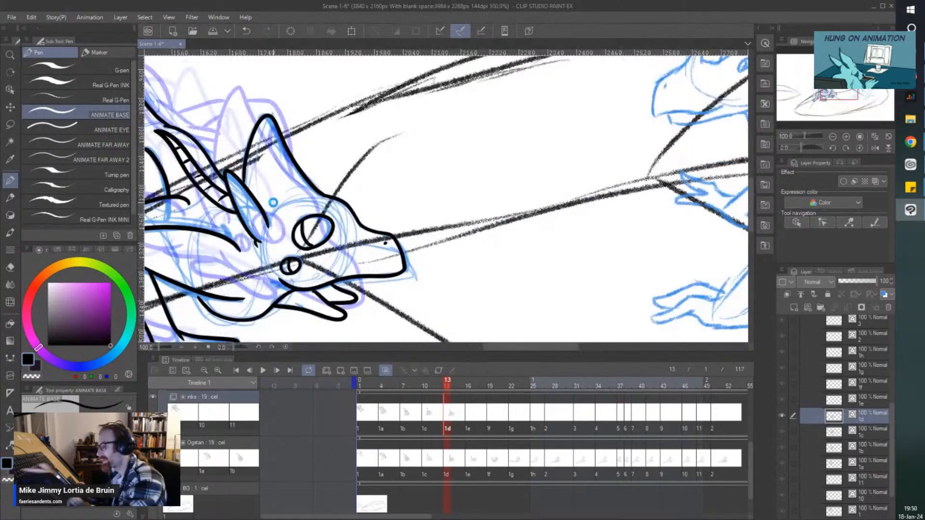
left_click(429, 421)
left_click_drag(429, 421, 468, 420)
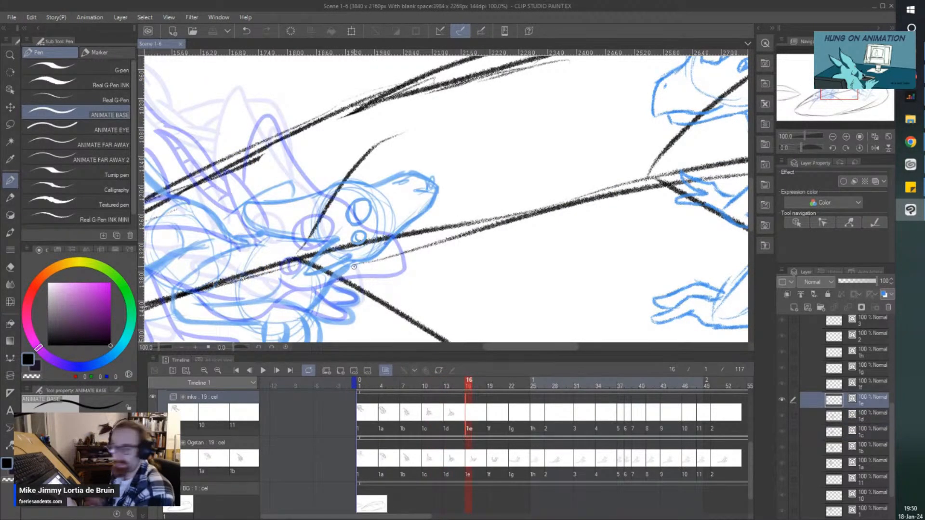
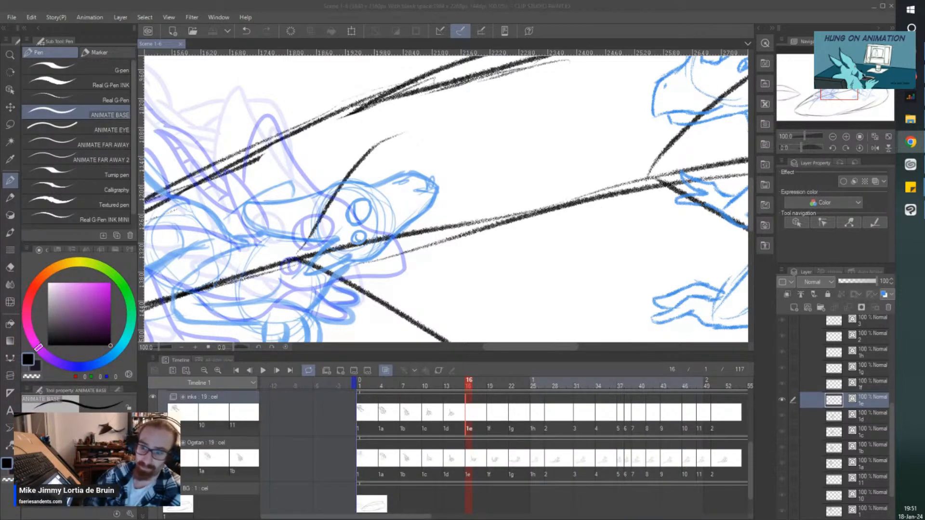
key("alt+Tab")
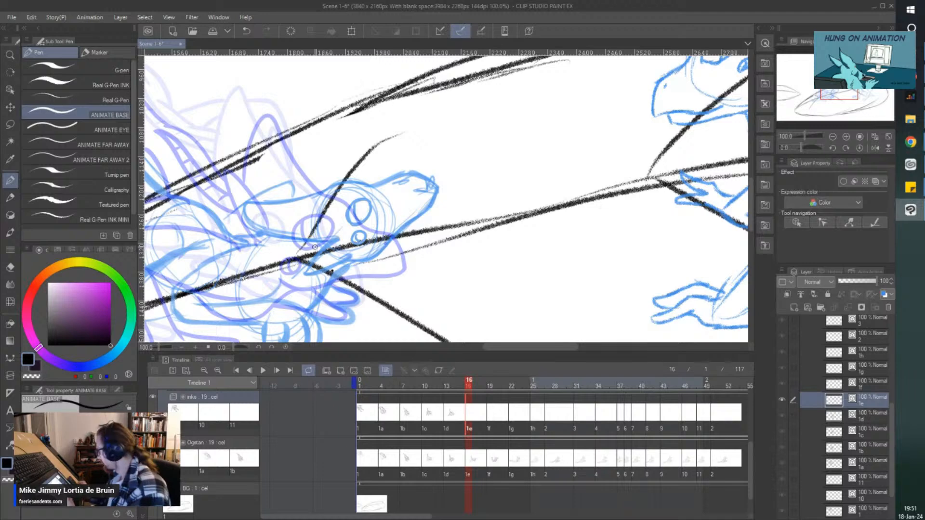
key("e")
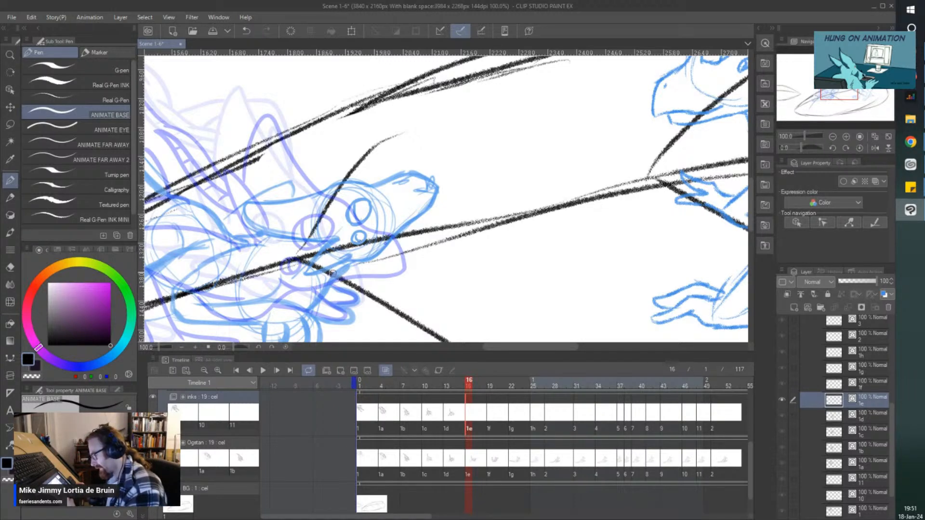
key("p")
scroll(350, 220, "up", 5)
mouse_move(388, 169)
left_mouse_down()
mouse_move(435, 157)
mouse_move(459, 191)
mouse_move(434, 237)
mouse_move(374, 240)
mouse_move(370, 189)
mouse_move(383, 161)
mouse_move(397, 169)
mouse_move(409, 230)
mouse_move(393, 247)
mouse_move(394, 267)
mouse_move(415, 260)
mouse_move(405, 242)
mouse_move(393, 247)
mouse_move(404, 270)
left_mouse_up()
scroll(392, 202, "down", 2)
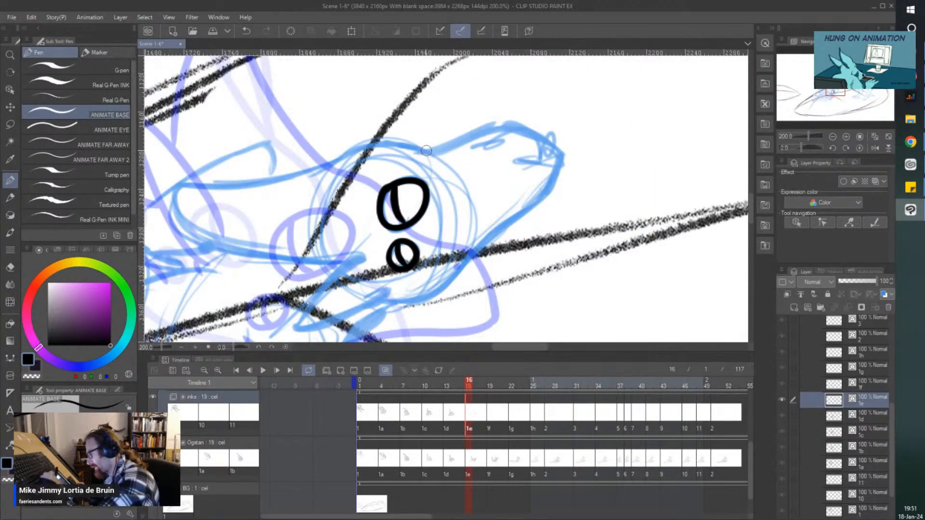
Step: Ink the muzzle, jaw and top of the head on cel 1e, continuing into the long swept-back ear
mouse_move(426, 150)
left_mouse_down()
mouse_move(484, 123)
mouse_move(511, 122)
mouse_move(549, 143)
mouse_move(552, 178)
mouse_move(558, 162)
mouse_move(540, 197)
mouse_move(442, 284)
mouse_move(380, 302)
left_mouse_up()
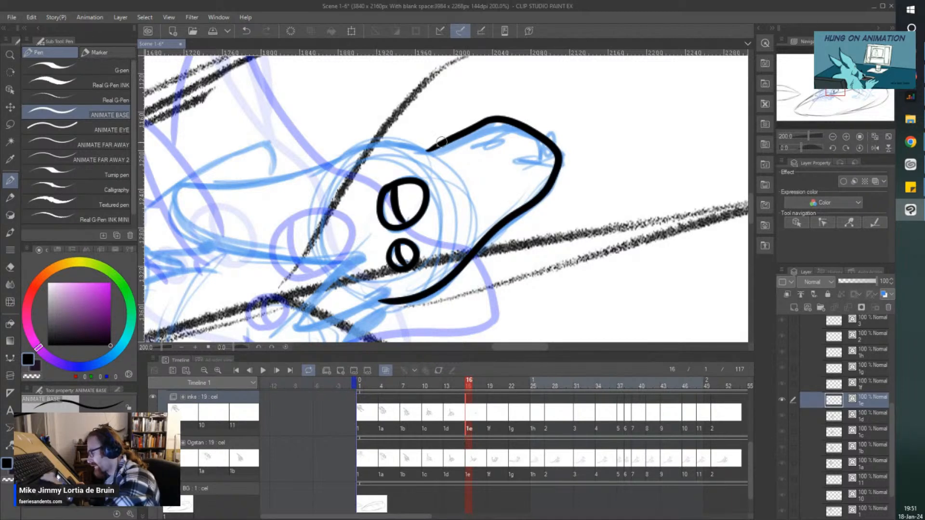
mouse_move(429, 149)
left_mouse_down()
mouse_move(348, 153)
mouse_move(190, 186)
mouse_move(226, 245)
mouse_move(337, 258)
left_mouse_up()
scroll(264, 114, "down", 2)
scroll(271, 193, "up", 2)
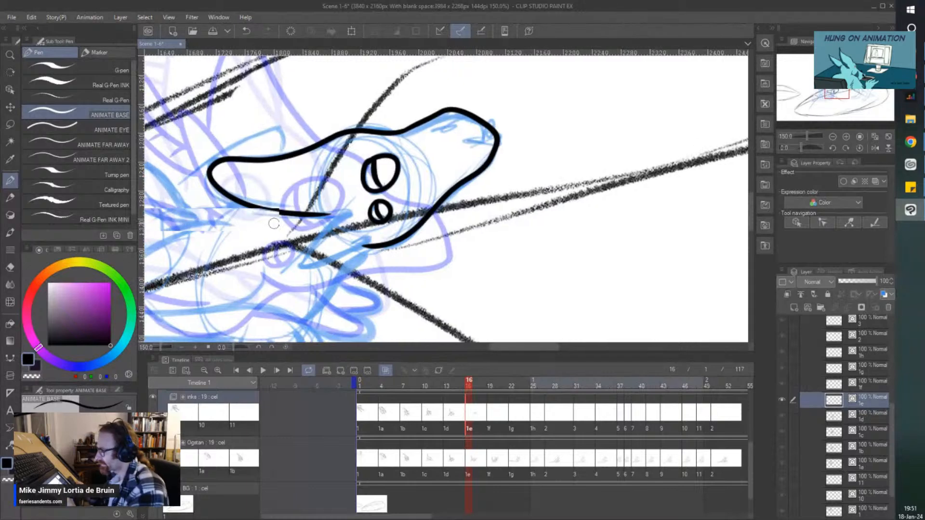
Step: Ink the second, smaller ear below the eyes and mark the nostril on cel 1e
mouse_move(375, 207)
left_mouse_down()
mouse_move(313, 235)
mouse_move(293, 259)
mouse_move(307, 268)
mouse_move(381, 225)
left_mouse_up()
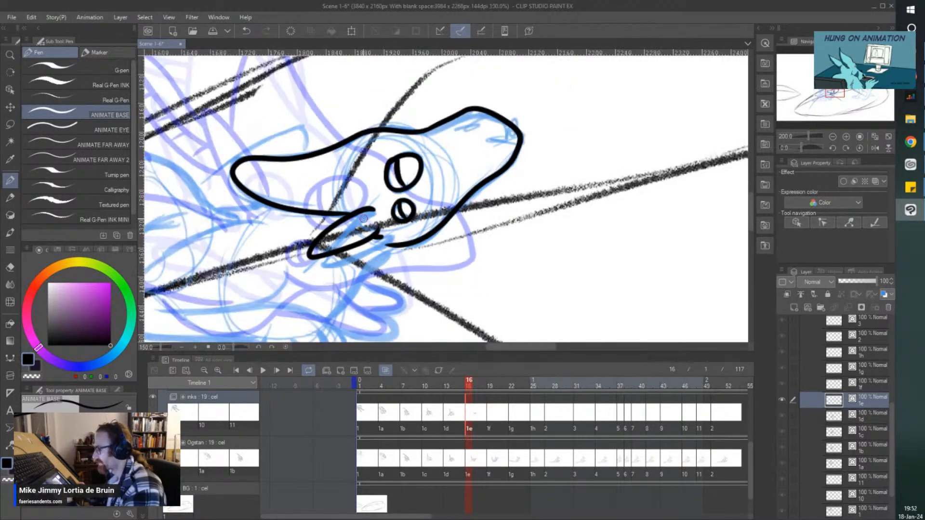
scroll(365, 222, "down", 1)
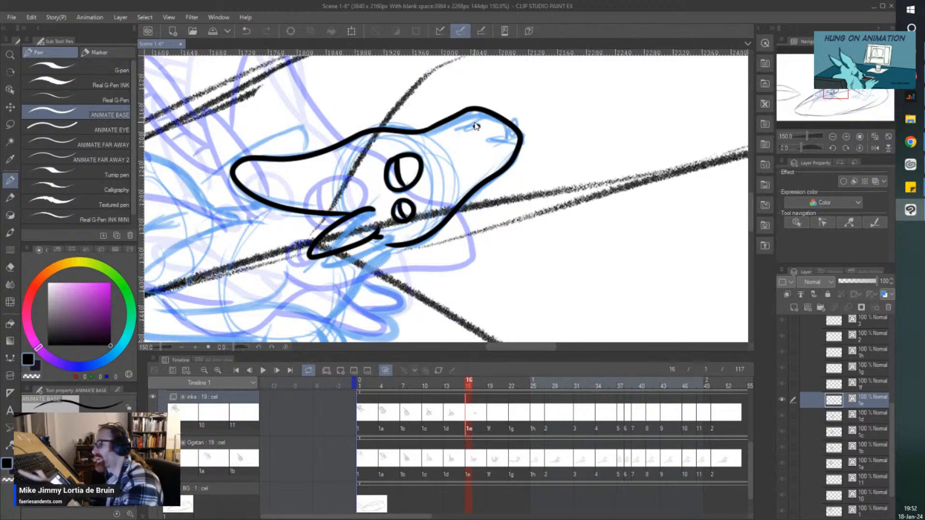
scroll(474, 123, "down", 3)
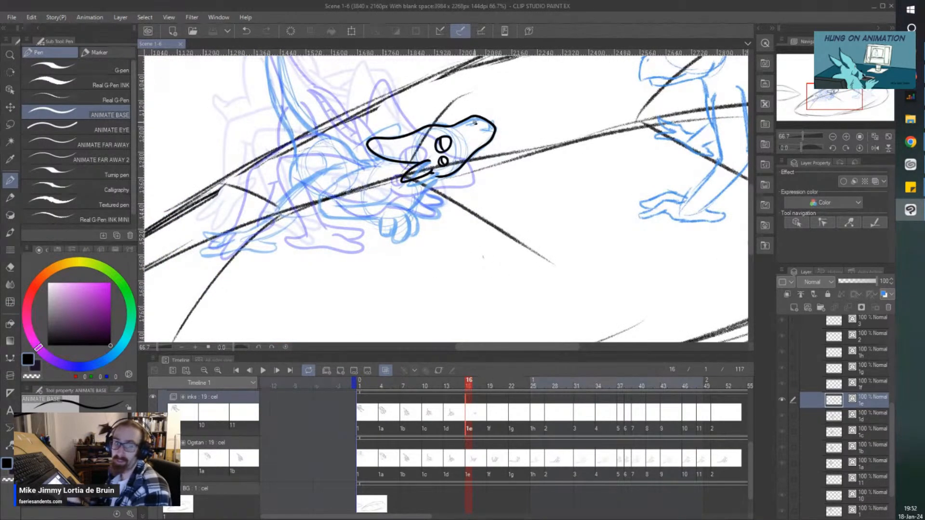
scroll(474, 122, "up", 2)
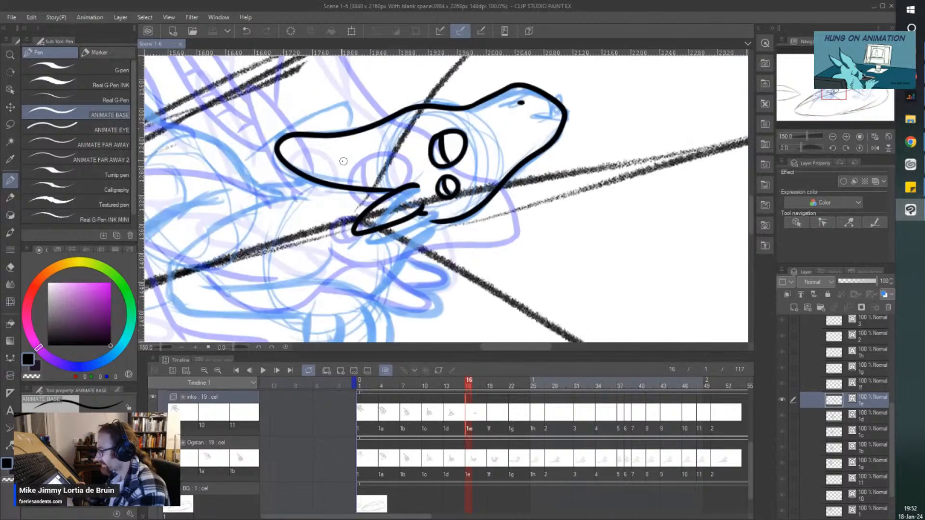
Step: Ink the near front leg's rounded outer contour and its inner fold line on cel 1e
scroll(343, 161, "down", 1)
scroll(298, 239, "up", 3)
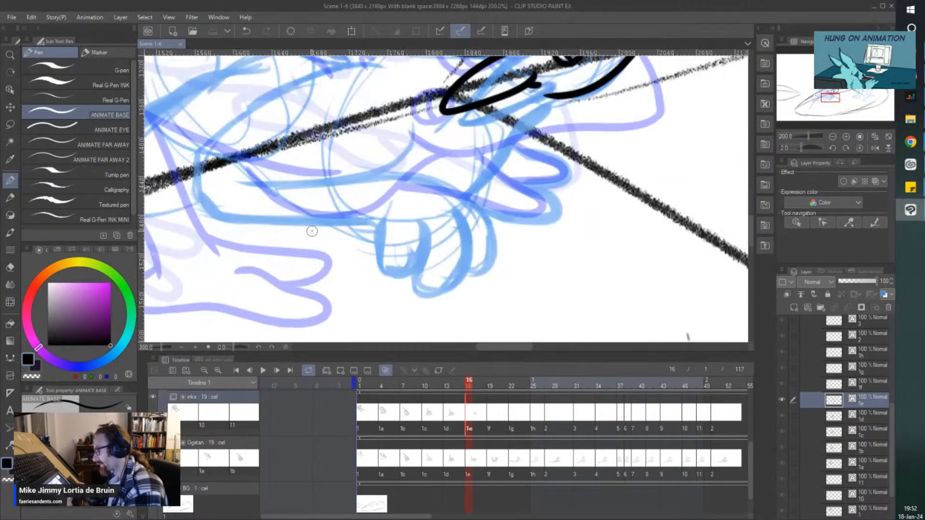
scroll(309, 224, "down", 2)
scroll(359, 168, "up", 2)
mouse_move(403, 159)
left_mouse_down()
mouse_move(260, 222)
mouse_move(273, 264)
mouse_move(396, 276)
left_mouse_up()
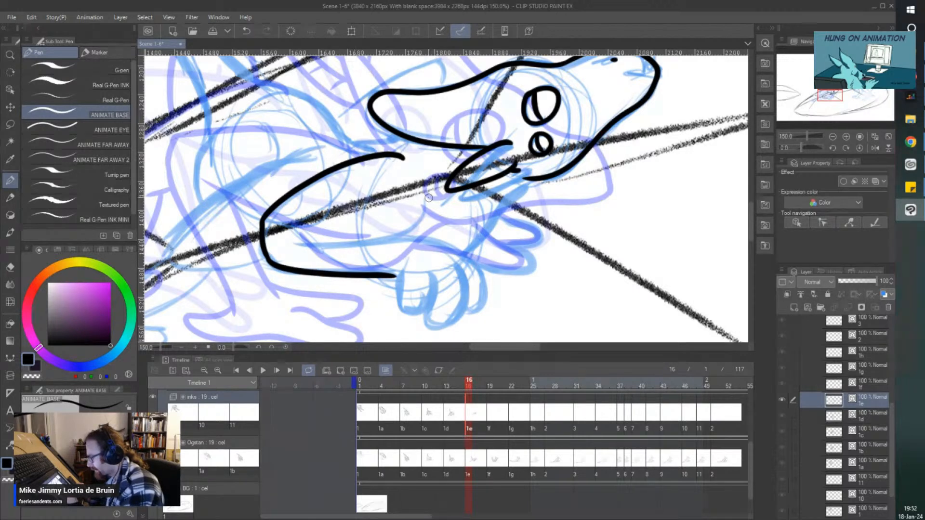
mouse_move(428, 197)
left_mouse_down()
mouse_move(418, 220)
mouse_move(335, 244)
mouse_move(290, 240)
left_mouse_up()
Step: Ink the top of the near front paw and its three drooping toes on cel 1e
mouse_move(399, 234)
left_mouse_down()
mouse_move(455, 248)
mouse_move(479, 267)
mouse_move(458, 274)
mouse_move(464, 297)
mouse_move(421, 309)
left_mouse_up()
left_click_drag(425, 269, 423, 325)
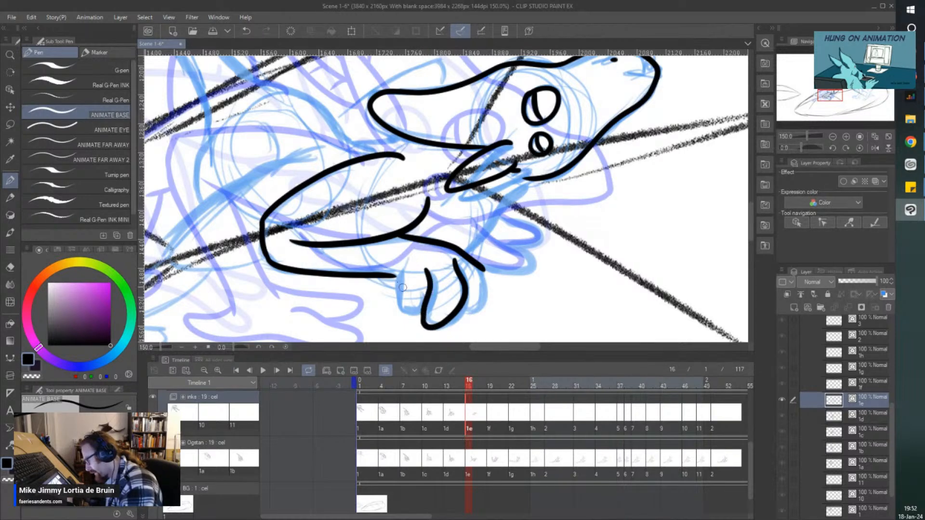
left_click_drag(401, 263, 409, 311)
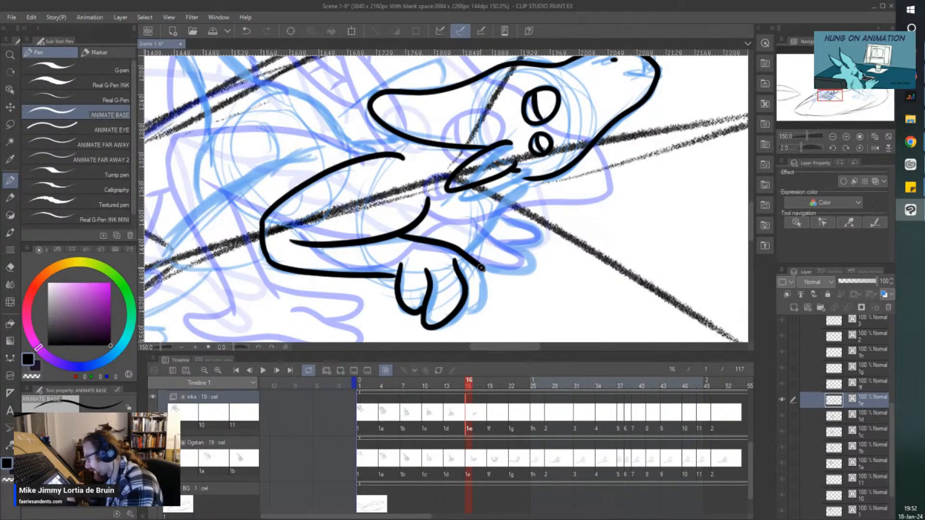
mouse_move(481, 267)
left_mouse_down()
mouse_move(482, 302)
mouse_move(459, 315)
left_mouse_up()
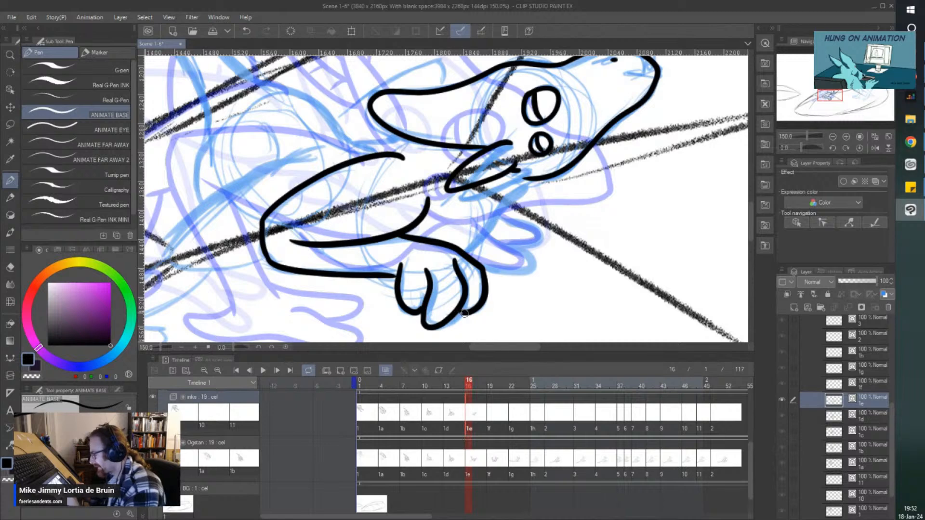
Step: Ink the chest line from the jaw to the near paw and the far front paw behind it
left_click_drag(536, 180, 463, 255)
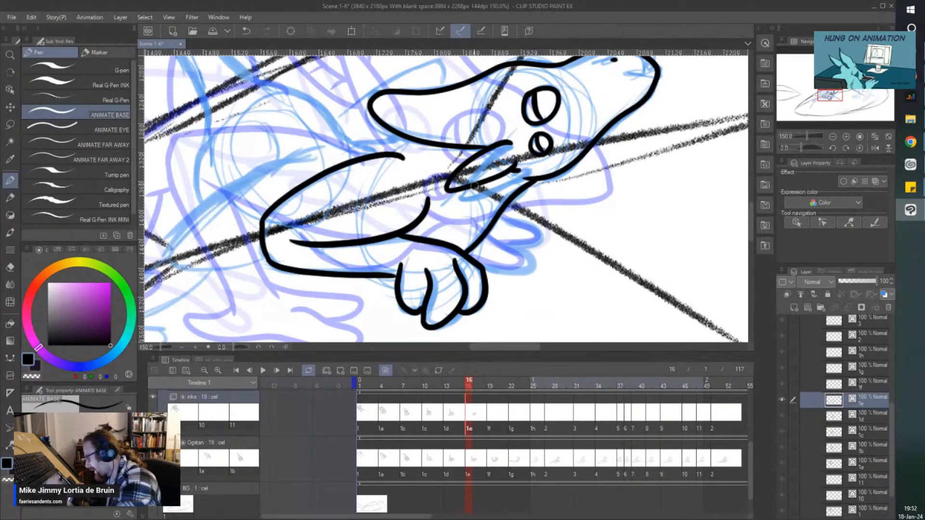
mouse_move(501, 216)
left_mouse_down()
mouse_move(540, 232)
mouse_move(531, 247)
mouse_move(507, 245)
mouse_move(525, 264)
mouse_move(482, 271)
left_mouse_up()
scroll(429, 244, "down", 2)
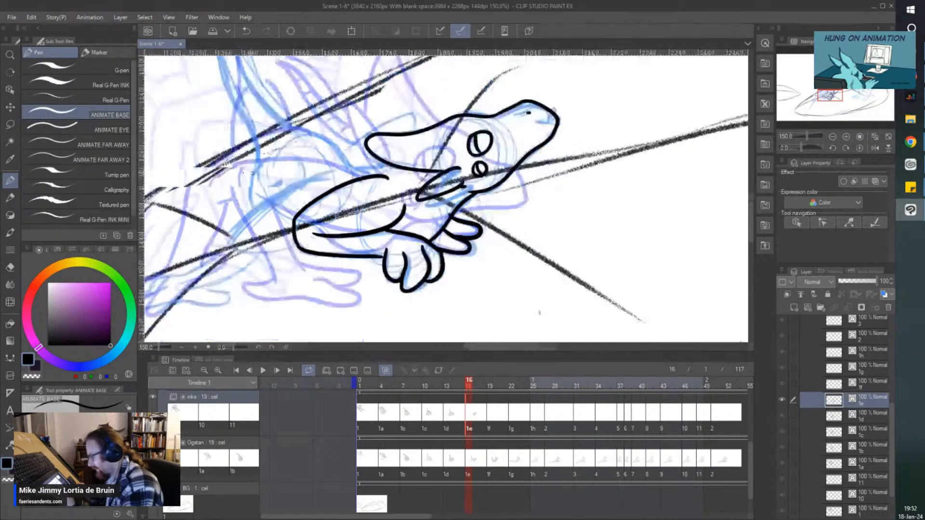
scroll(227, 204, "up", 3)
scroll(240, 157, "down", 3)
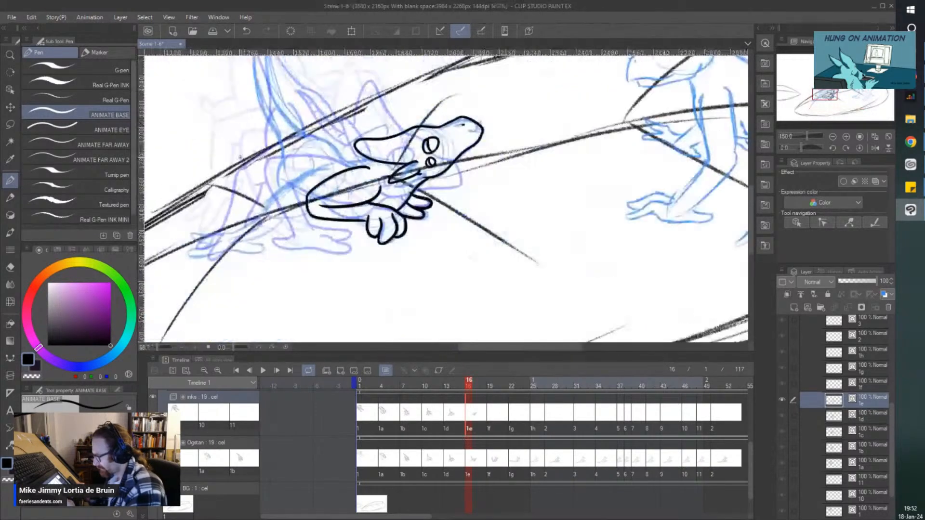
Step: Ink the upper and lower contours of the stretched hind leg and its foot on cel 1e
scroll(240, 157, "up", 2)
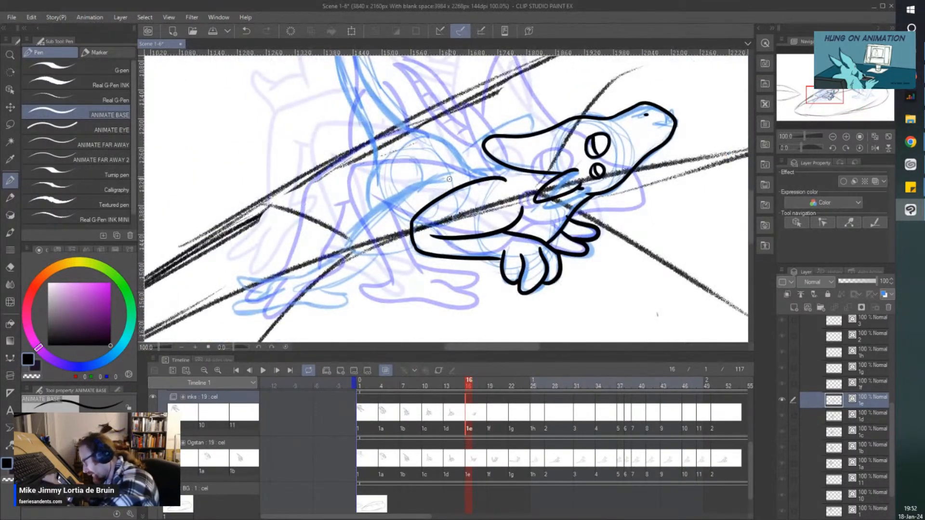
mouse_move(449, 179)
left_mouse_down()
mouse_move(395, 198)
mouse_move(348, 239)
left_mouse_up()
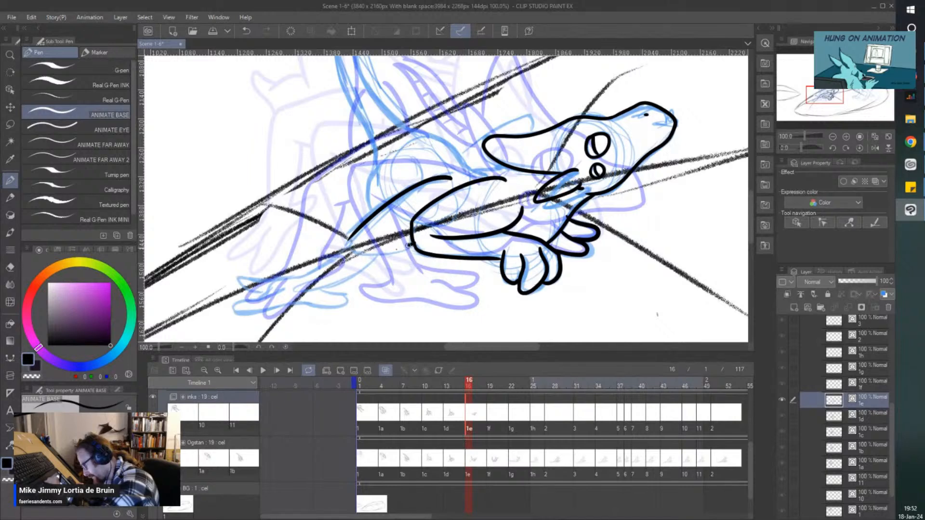
mouse_move(409, 244)
left_mouse_down()
mouse_move(364, 257)
mouse_move(365, 265)
mouse_move(378, 253)
mouse_move(318, 290)
left_mouse_up()
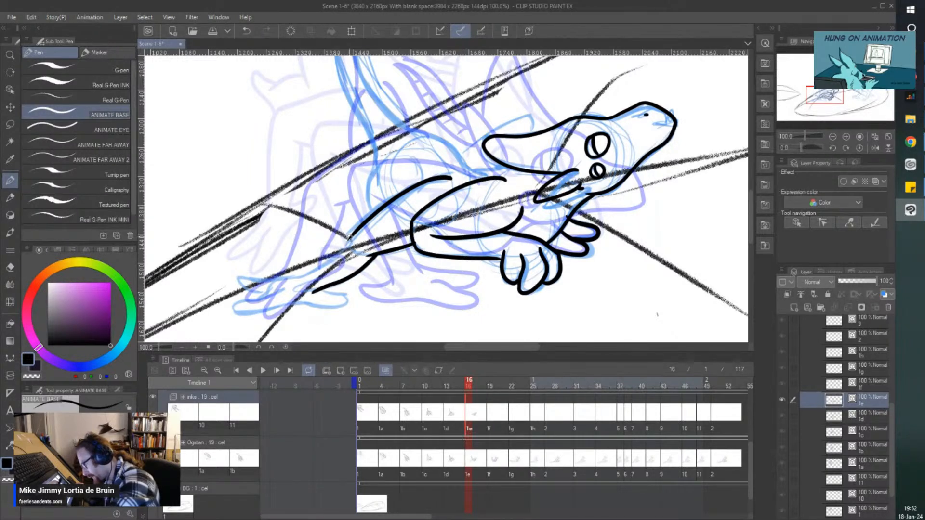
mouse_move(344, 244)
left_mouse_down()
mouse_move(284, 280)
mouse_move(238, 269)
mouse_move(243, 286)
mouse_move(275, 295)
mouse_move(227, 307)
mouse_move(243, 320)
mouse_move(395, 305)
mouse_move(357, 287)
left_mouse_up()
scroll(245, 296, "up", 1)
scroll(355, 304, "down", 1)
Step: Ink the curved rump contour and the short inner thigh fold above the hind leg on cel 1e
left_click_drag(389, 130, 379, 184)
scroll(379, 184, "up", 1)
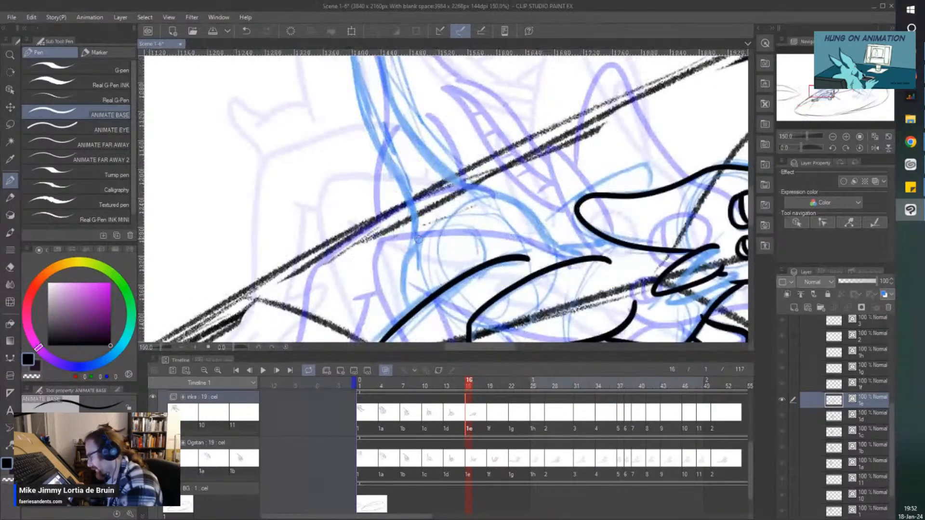
mouse_move(437, 226)
left_mouse_down()
mouse_move(411, 253)
mouse_move(401, 305)
left_mouse_up()
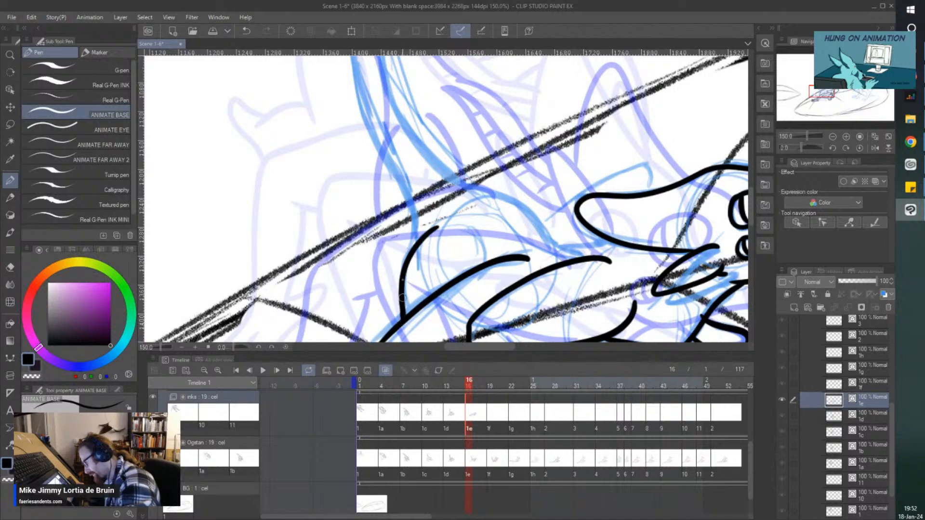
left_click_drag(470, 231, 482, 261)
Step: Ink the double line along the back and the short cross bars between its two edges on cel 1e
key("ctrl+minus")
mouse_move(428, 179)
left_mouse_down()
mouse_move(409, 174)
mouse_move(546, 233)
left_mouse_up()
key("ctrl+plus")
mouse_move(423, 192)
left_mouse_down()
mouse_move(508, 242)
mouse_move(582, 242)
left_mouse_up()
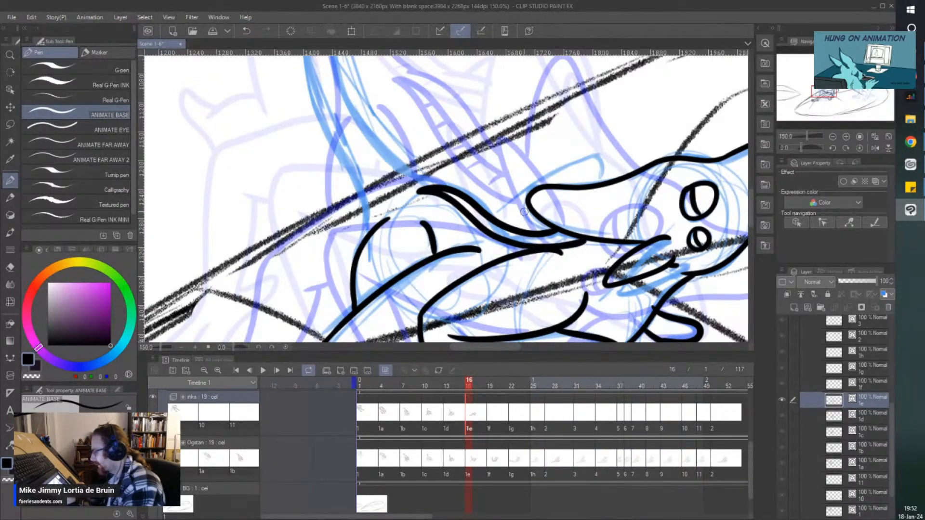
key("ctrl+minus")
key("ctrl+plus")
key("ctrl+plus")
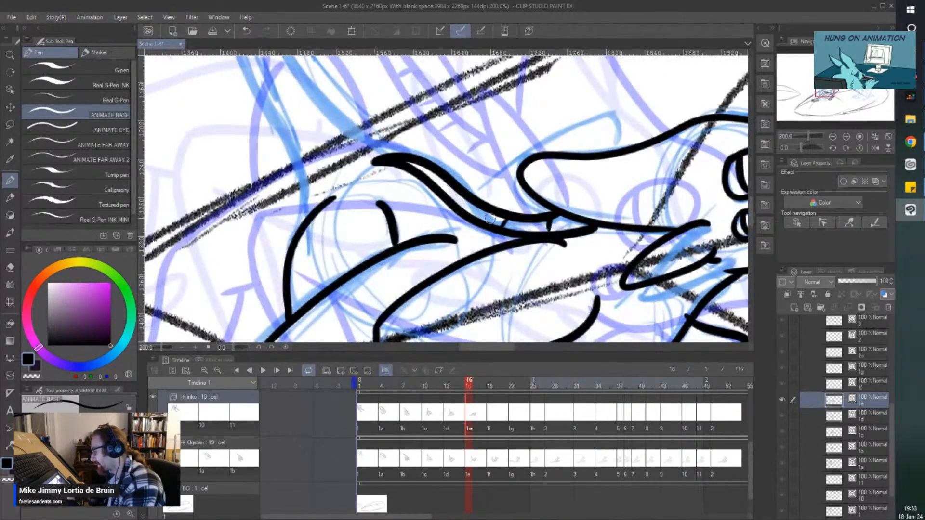
left_click_drag(475, 205, 471, 213)
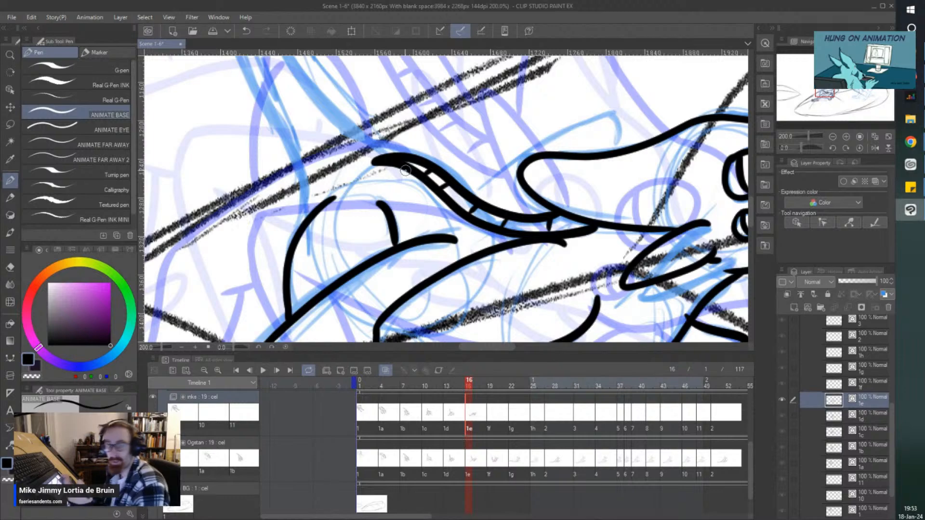
Step: Ink the raised tail's rounded tip and both long edges down to the body on cel 1e
key("ctrl+minus")
key("ctrl+minus")
left_click_drag(308, 93, 307, 219)
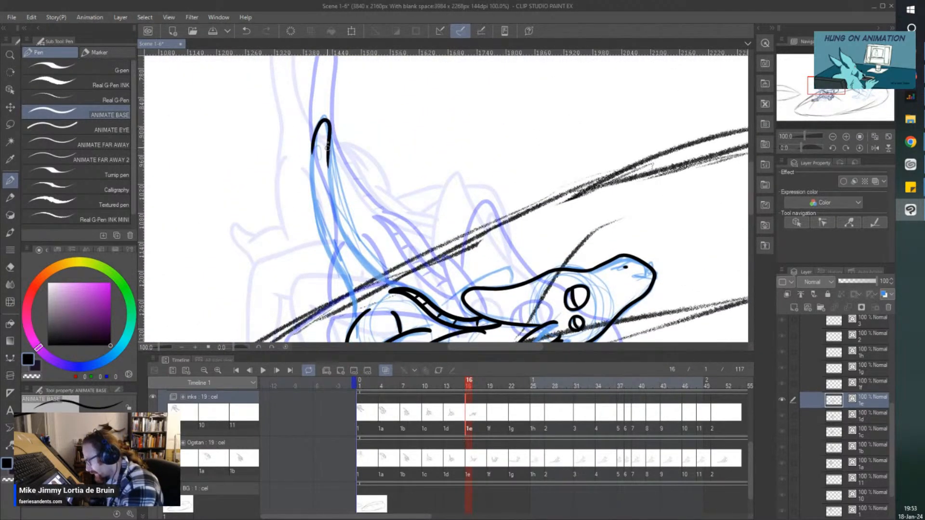
mouse_move(328, 141)
left_mouse_down()
mouse_move(335, 210)
mouse_move(384, 279)
left_mouse_up()
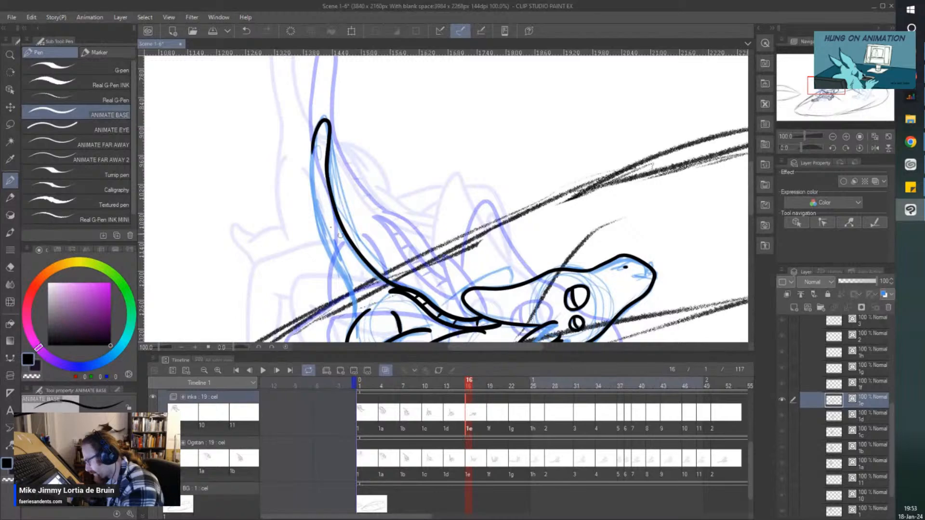
mouse_move(313, 141)
left_mouse_down()
mouse_move(319, 220)
mouse_move(339, 275)
left_mouse_up()
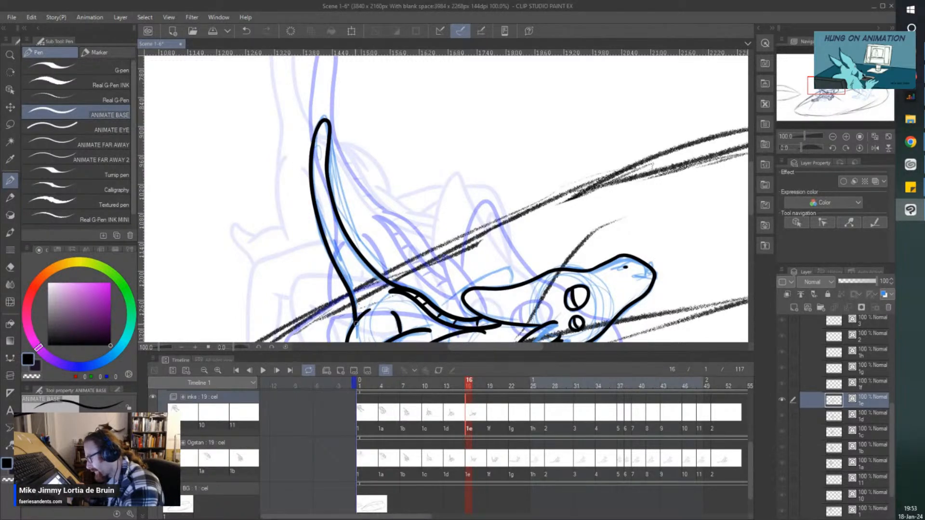
scroll(241, 147, "down", 4)
scroll(241, 147, "up", 1)
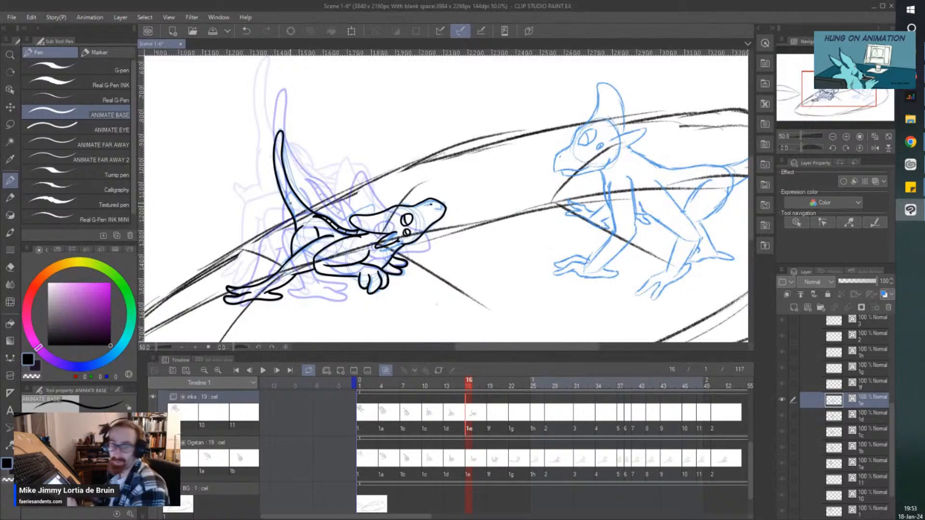
Step: Switch to cel 1f at frame 19 and ink the nostril dot and the head's upper contour from the snout back
left_click(498, 421)
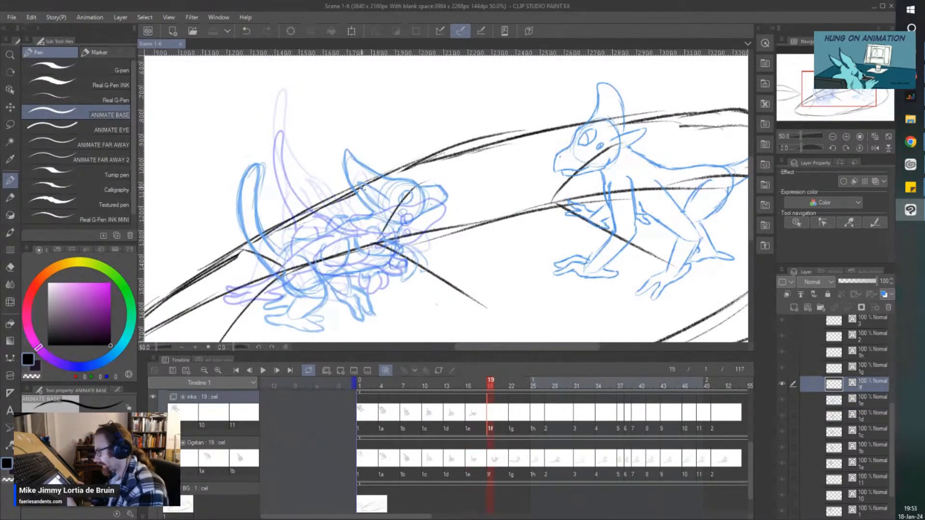
scroll(391, 200, "up", 5)
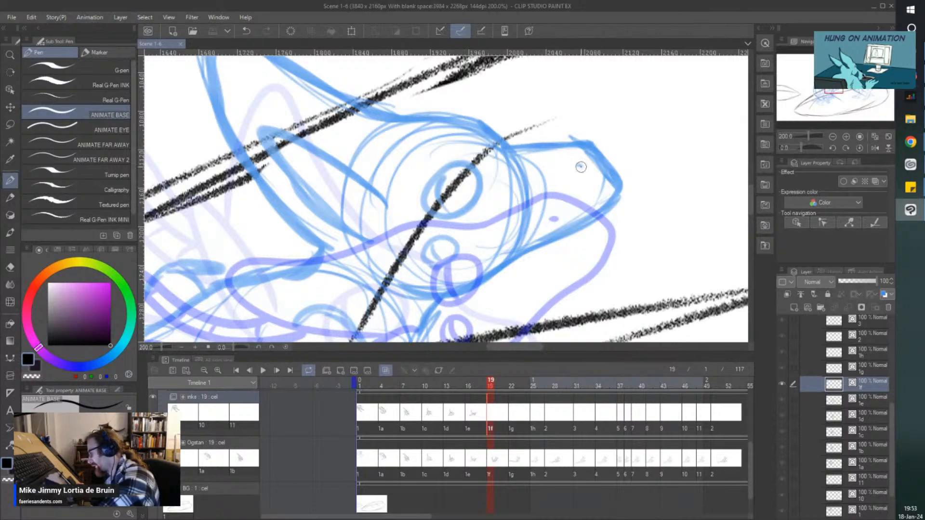
left_click(579, 166)
mouse_move(622, 184)
left_mouse_down()
mouse_move(597, 151)
mouse_move(488, 141)
mouse_move(373, 116)
left_mouse_up()
Step: Ink the tip and front edge of the head crest, then adjust the forehead line's end to join it smoothly
scroll(307, 125, "down", 2)
left_click_drag(307, 126, 313, 135)
scroll(260, 73, "up", 1)
mouse_move(262, 100)
left_mouse_down()
mouse_move(284, 86)
mouse_move(367, 149)
mouse_move(399, 158)
left_mouse_up()
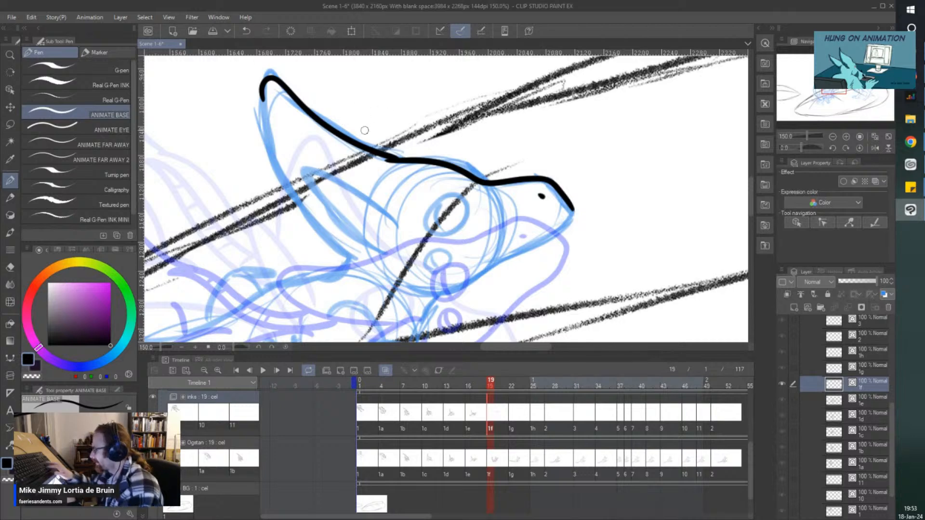
left_click(390, 162, "ctrl")
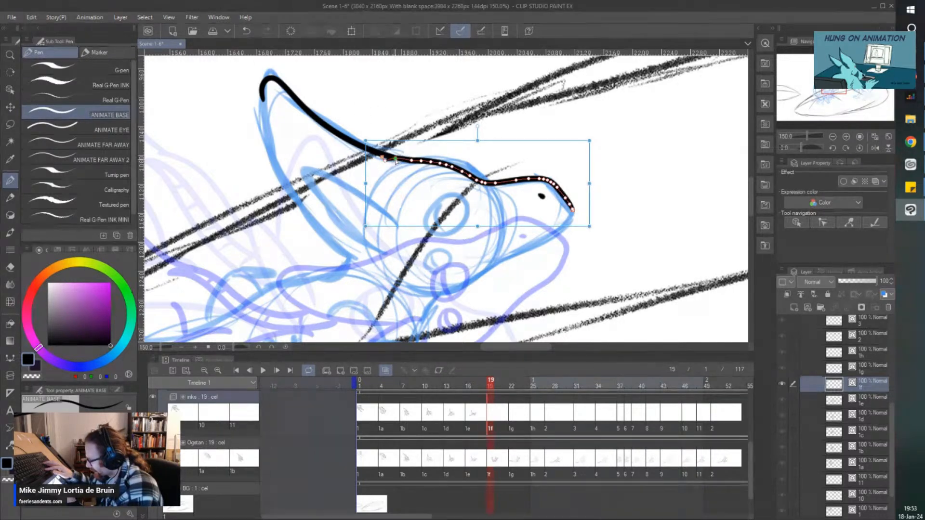
left_click_drag(385, 158, 383, 154)
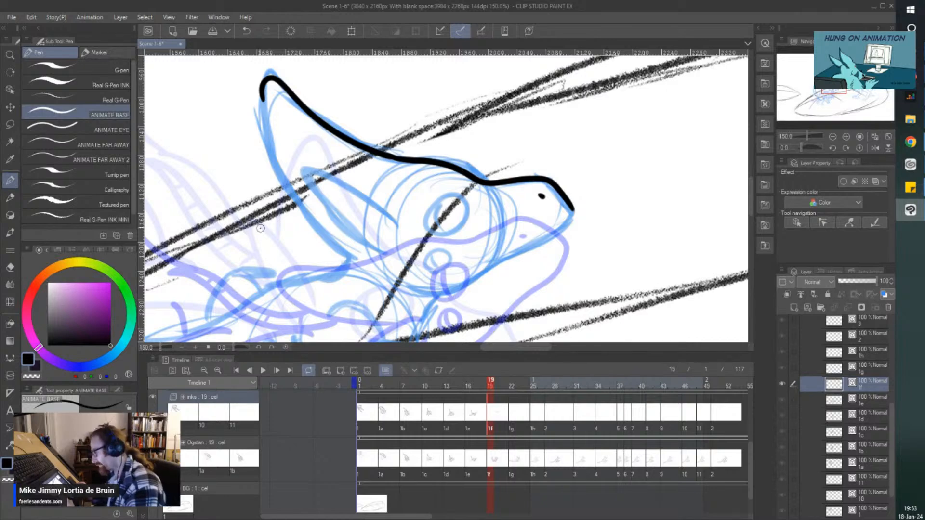
Step: Ink the large and small round eye shapes with their inner lines and the jaw contour on cel 1f
scroll(260, 229, "down", 1)
scroll(344, 248, "up", 1)
mouse_move(427, 198)
left_mouse_down()
mouse_move(388, 192)
mouse_move(400, 226)
mouse_move(426, 182)
mouse_move(403, 223)
left_mouse_up()
mouse_move(388, 263)
left_mouse_down()
mouse_move(409, 253)
mouse_move(403, 241)
mouse_move(392, 262)
left_mouse_up()
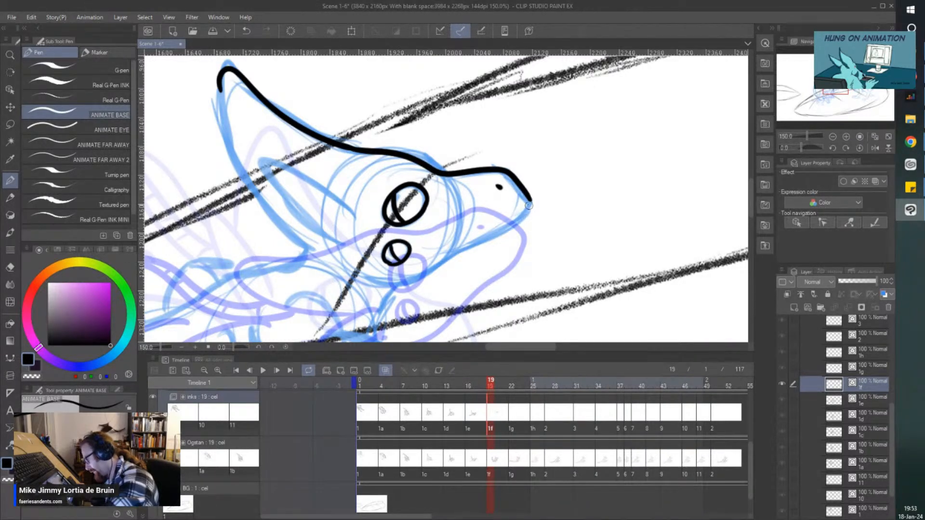
mouse_move(528, 202)
left_mouse_down()
mouse_move(420, 279)
mouse_move(373, 282)
left_mouse_up()
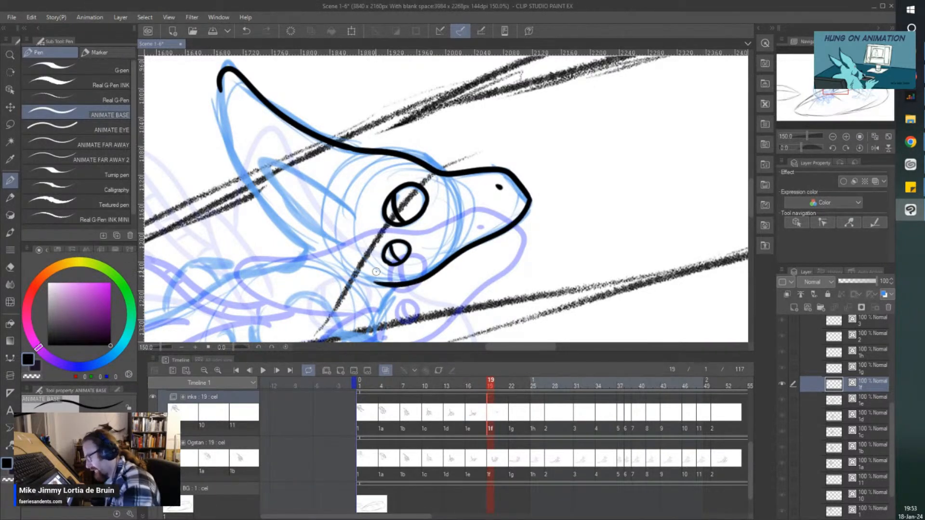
Step: Ink the crest's rear edge and the smaller pointed ear in front of it on cel 1f
scroll(385, 272, "down", 2)
scroll(275, 213, "up", 2)
mouse_move(277, 122)
left_mouse_down()
mouse_move(333, 246)
mouse_move(356, 268)
left_mouse_up()
mouse_move(412, 250)
left_mouse_down()
mouse_move(399, 234)
mouse_move(318, 192)
mouse_move(392, 269)
left_mouse_up()
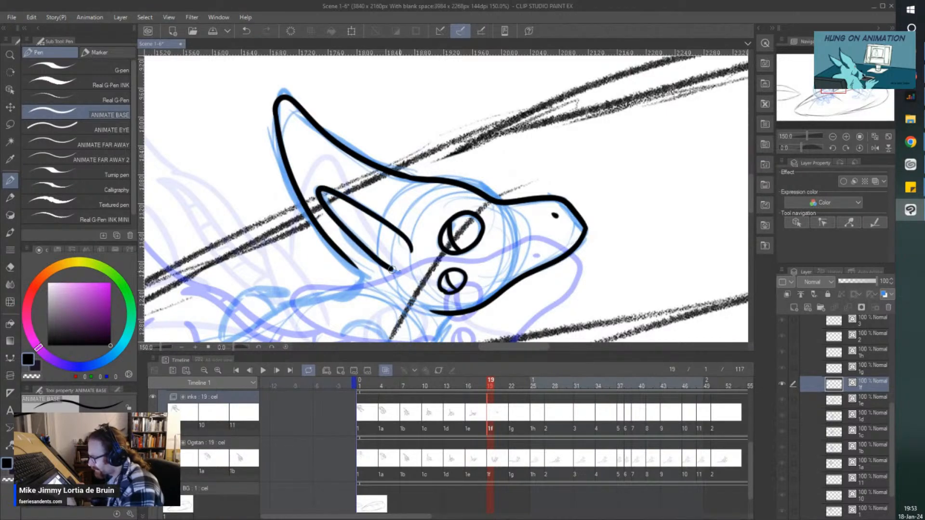
Step: Ink the shoulder curves, upper edge and underside of the outstretched front arm on cel 1f
scroll(392, 274, "down", 3)
scroll(355, 308, "up", 3)
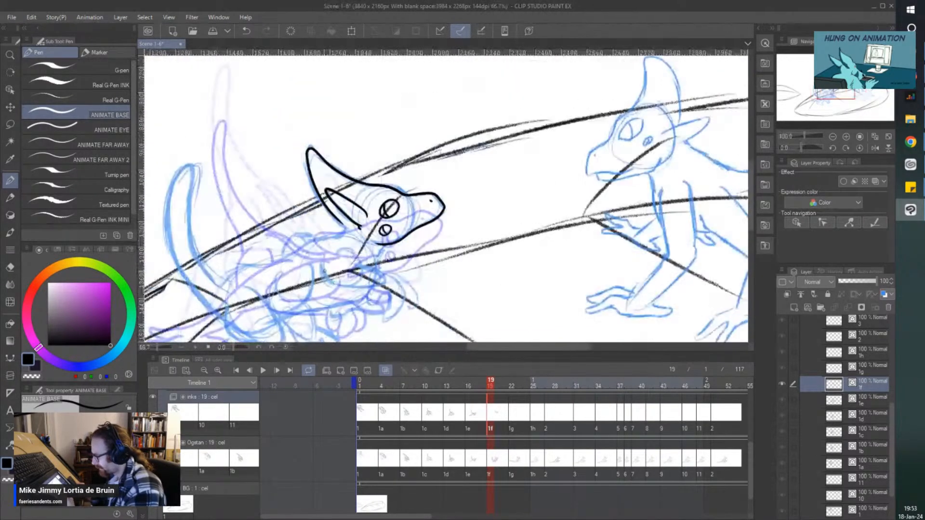
mouse_move(287, 190)
left_mouse_down()
mouse_move(287, 224)
mouse_move(310, 241)
left_mouse_up()
left_click_drag(358, 202, 423, 221)
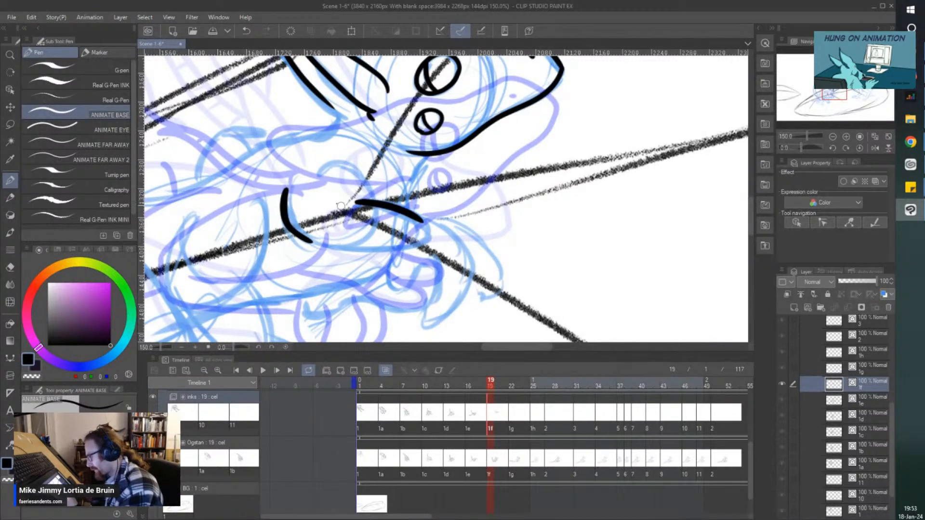
left_click_drag(325, 169, 379, 200)
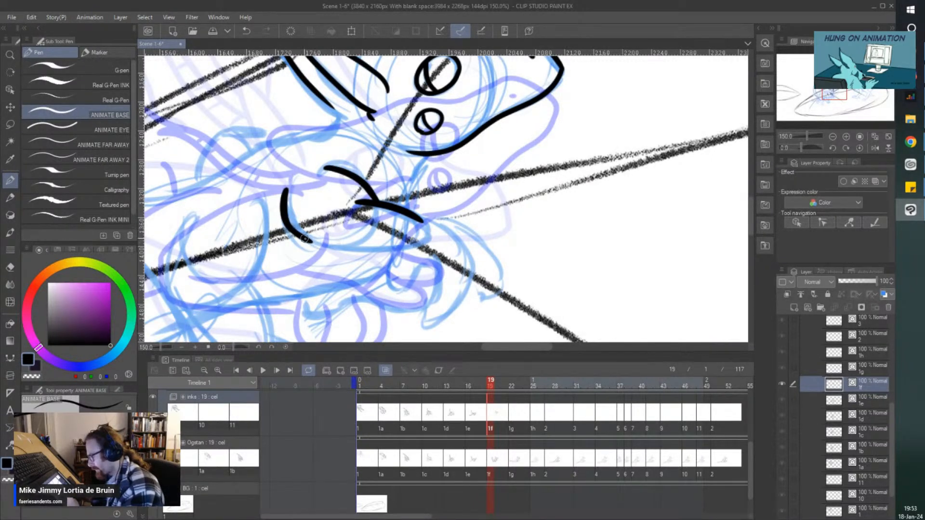
mouse_move(304, 239)
left_mouse_down()
mouse_move(382, 253)
mouse_move(418, 248)
mouse_move(348, 184)
mouse_move(367, 212)
mouse_move(377, 193)
mouse_move(422, 185)
mouse_move(428, 214)
left_mouse_up()
Step: Redraw the finger stroke, complete the outstretched front hand, and ink the chest line from the jaw to the arm
key("ctrl+z")
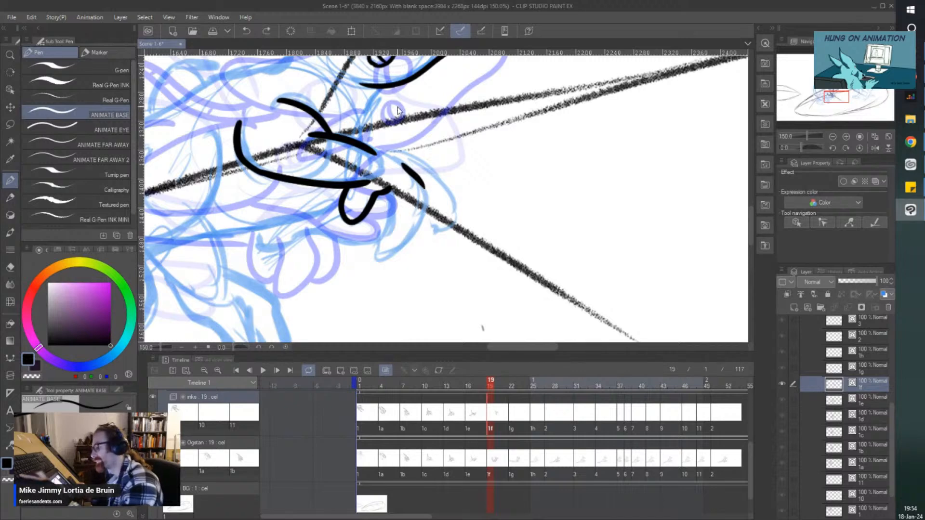
key("ctrl+z")
mouse_move(407, 167)
left_mouse_down()
mouse_move(423, 190)
mouse_move(404, 262)
mouse_move(387, 235)
mouse_move(378, 152)
mouse_move(415, 157)
mouse_move(463, 190)
mouse_move(419, 195)
left_mouse_up()
scroll(337, 175, "down", 2)
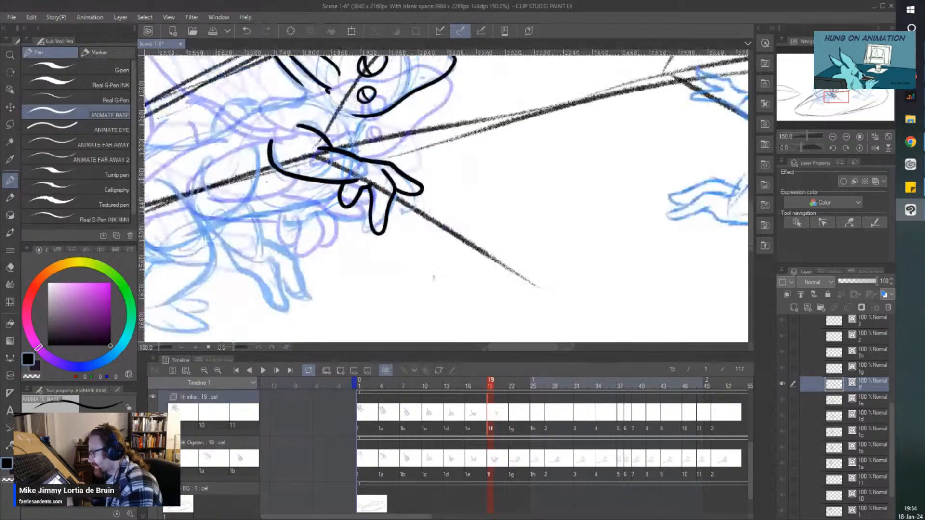
scroll(332, 98, "up", 2)
left_click_drag(375, 133, 348, 172)
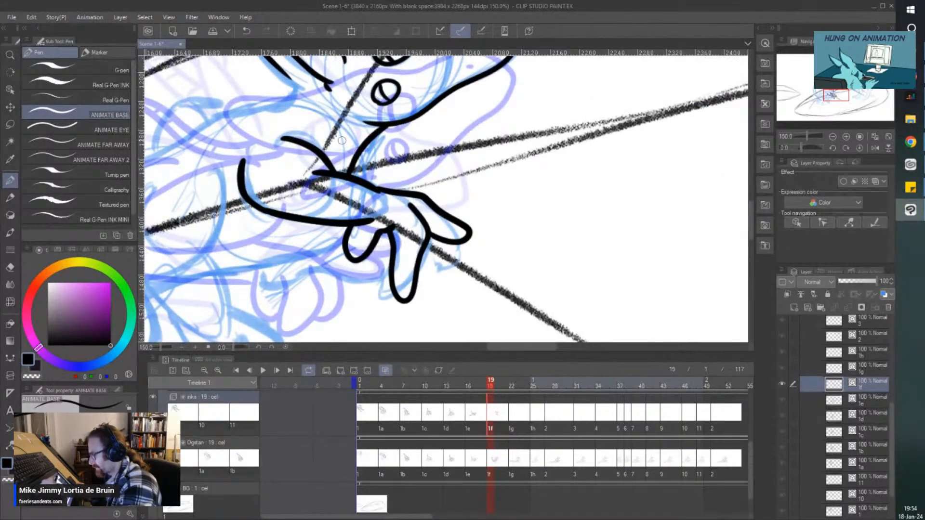
Step: Ink the rear and front contours of the middle leg's upper part on cel 1f
scroll(342, 135, "down", 2)
left_click_drag(197, 168, 238, 175)
scroll(238, 175, "up", 1)
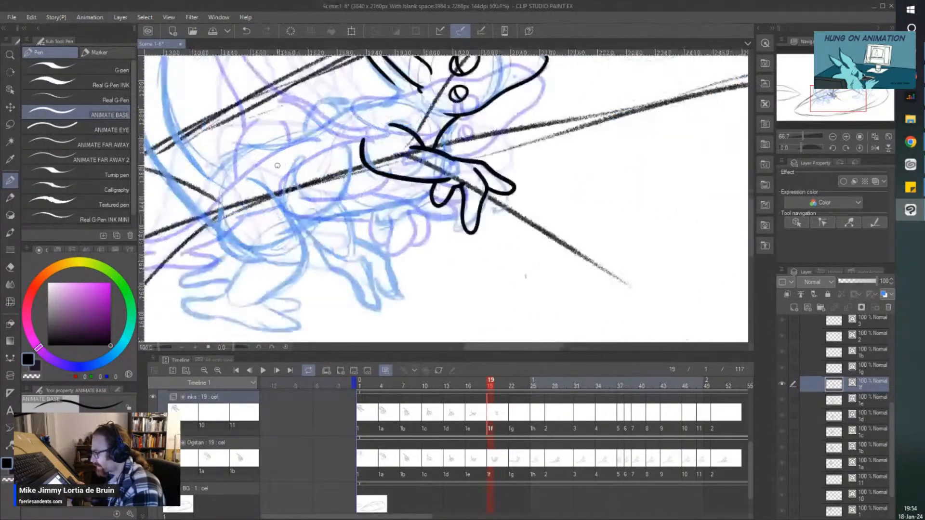
left_click_drag(303, 157, 289, 214)
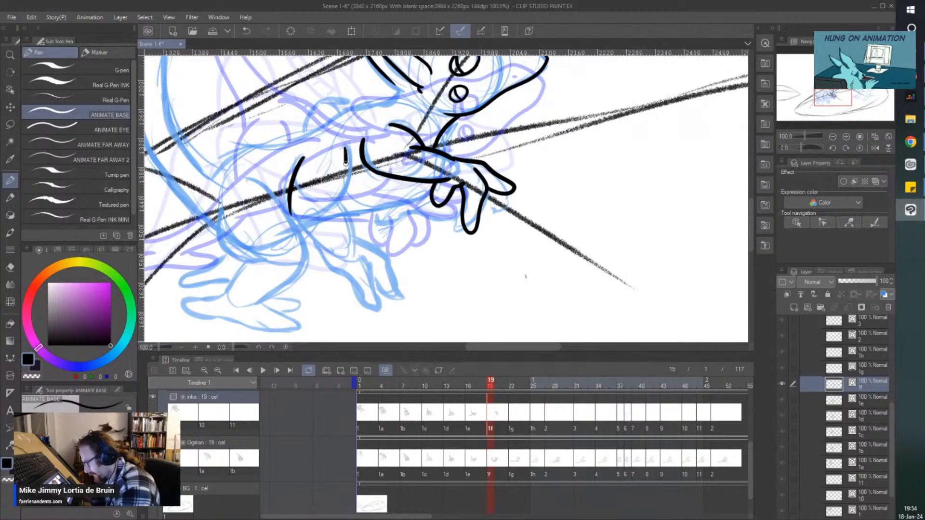
mouse_move(345, 162)
left_mouse_down()
mouse_move(332, 198)
mouse_move(348, 228)
left_mouse_up()
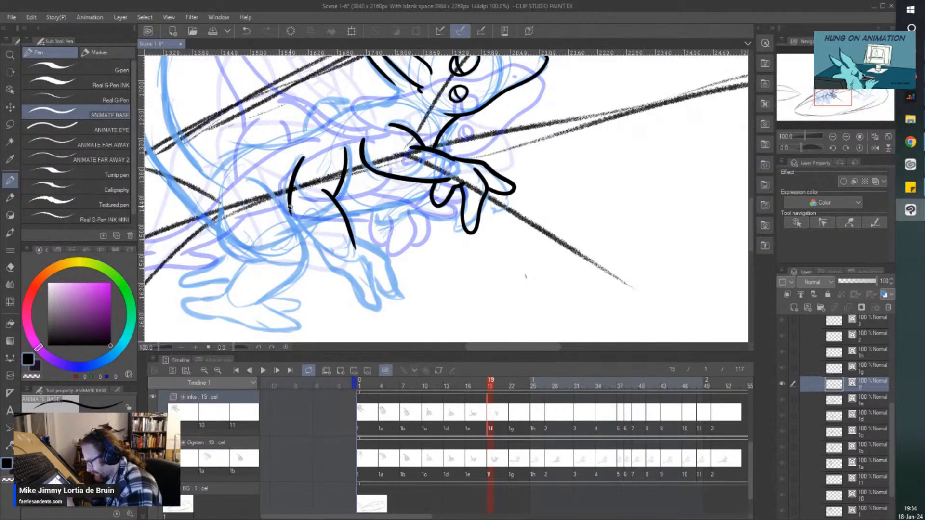
Step: Ink the middle leg's lower rear edge and the two long toes of its foot on cel 1f
mouse_move(290, 208)
left_mouse_down()
mouse_move(325, 260)
mouse_move(381, 308)
left_mouse_up()
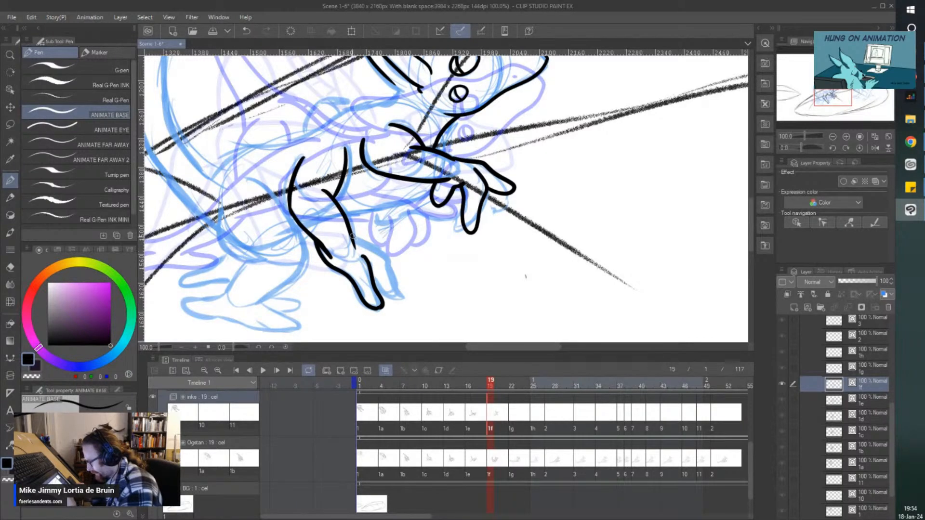
left_click_drag(387, 261, 399, 294)
scroll(375, 308, "up", 2)
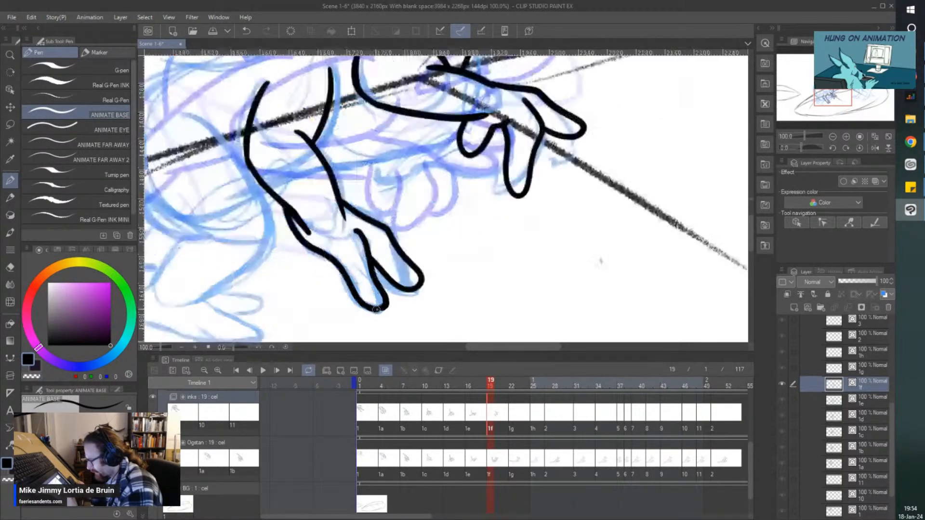
scroll(329, 279, "down", 3)
scroll(282, 195, "up", 1)
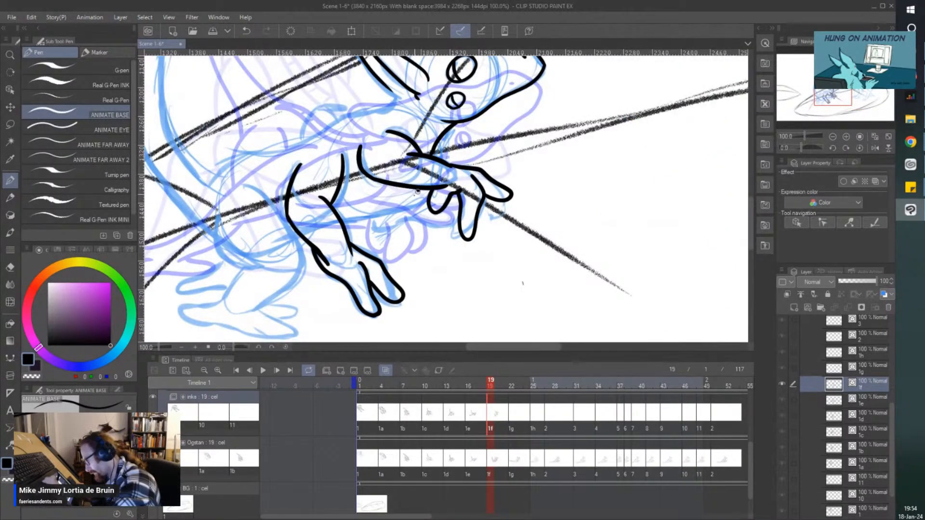
Step: Ink the underside line between the middle leg and front arm and the far paw beneath it on cel 1f
left_click_drag(417, 192, 366, 210)
scroll(335, 212, "up", 1)
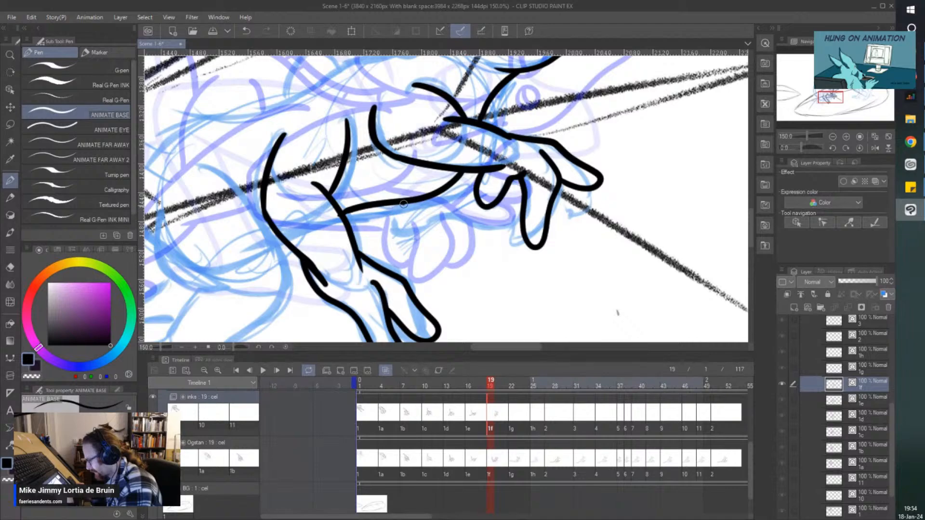
mouse_move(404, 204)
left_mouse_down()
mouse_move(410, 235)
mouse_move(506, 206)
mouse_move(451, 186)
left_mouse_up()
scroll(347, 183, "down", 2)
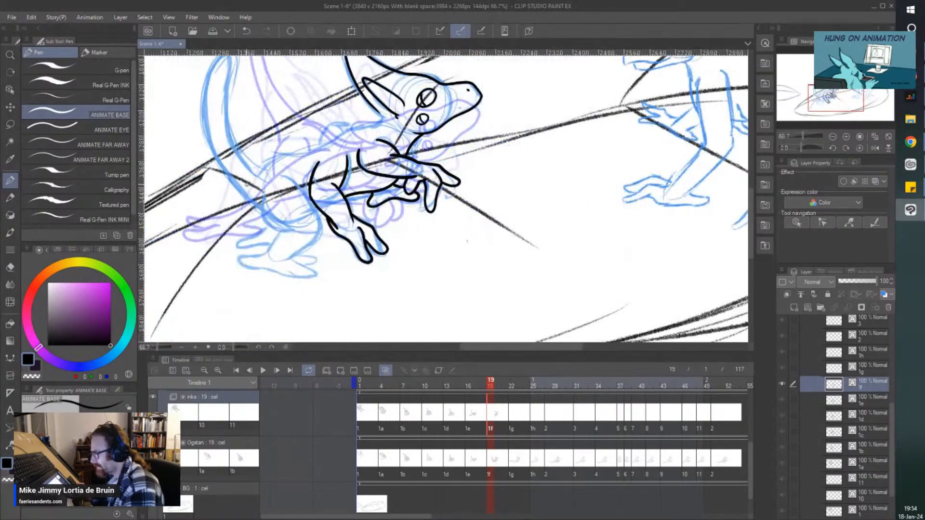
Step: Ink the hind leg's rounded rear thigh and its long front contour down to the ankle on cel 1f
left_click_drag(200, 192, 258, 193)
scroll(281, 212, "up", 2)
left_click_drag(381, 184, 429, 261)
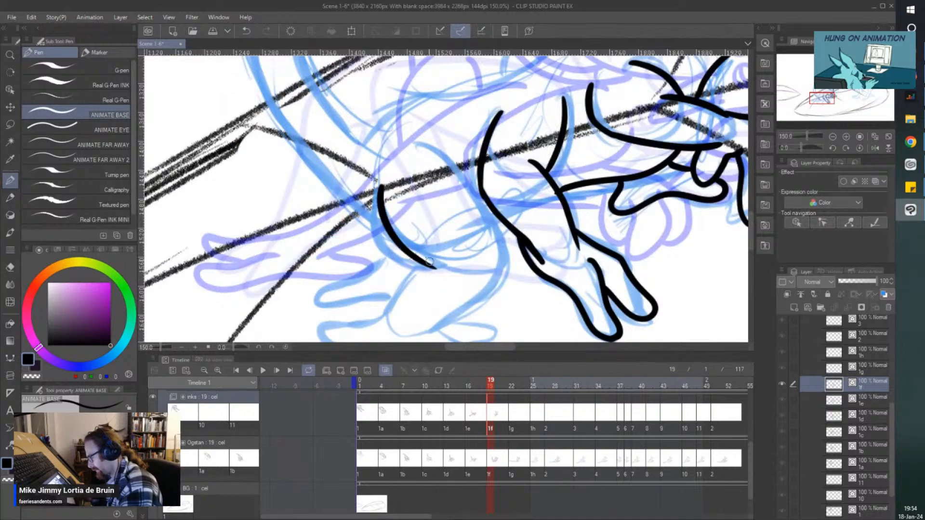
mouse_move(415, 145)
left_mouse_down()
mouse_move(463, 183)
mouse_move(502, 257)
mouse_move(439, 314)
left_mouse_up()
Step: Ink the hind leg's heel line and the outline of its long flat foot on cel 1f
scroll(492, 239, "down", 1)
scroll(486, 265, "up", 1)
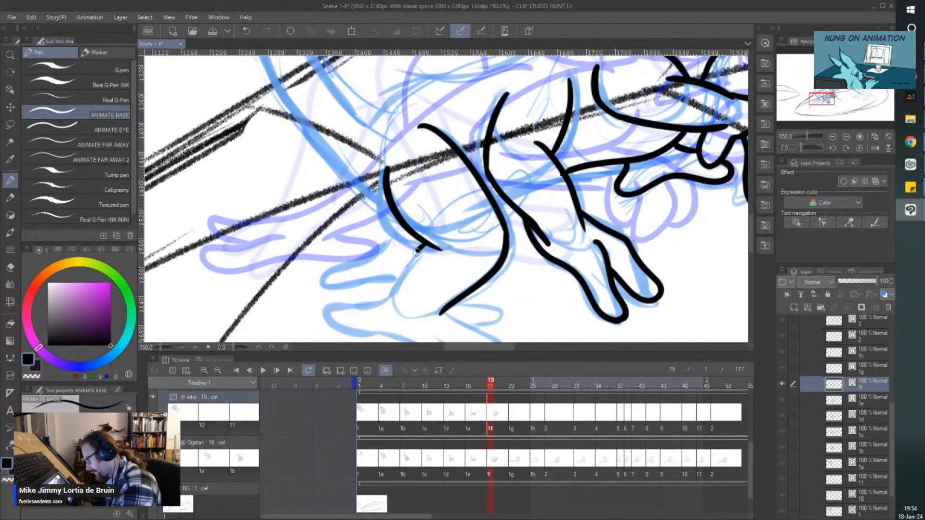
left_click_drag(417, 252, 375, 302)
scroll(381, 301, "down", 1)
scroll(424, 289, "up", 1)
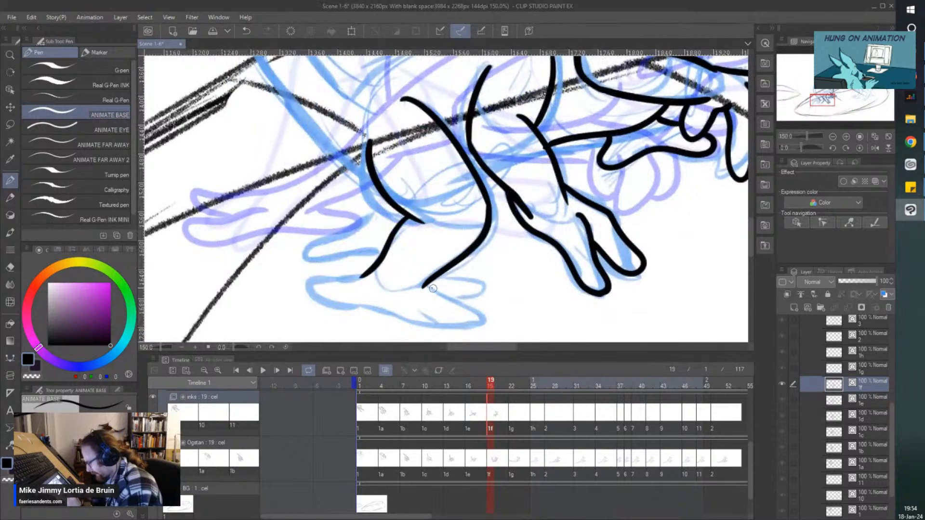
mouse_move(433, 288)
left_mouse_down()
mouse_move(491, 314)
mouse_move(424, 332)
mouse_move(310, 292)
mouse_move(372, 274)
left_mouse_up()
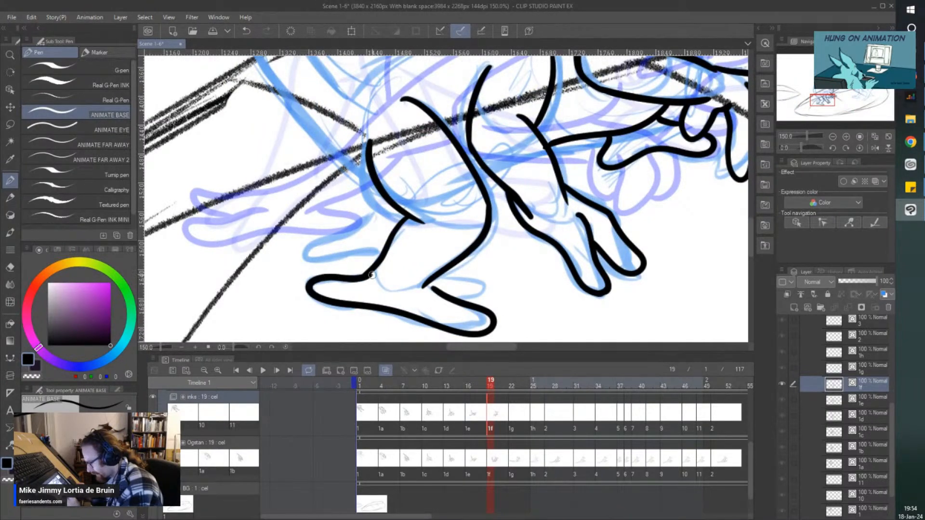
Step: Ink the short inner toe of the hind foot on cel 1f and close its line against the ankle
left_click_drag(476, 300, 464, 302)
scroll(420, 309, "down", 2)
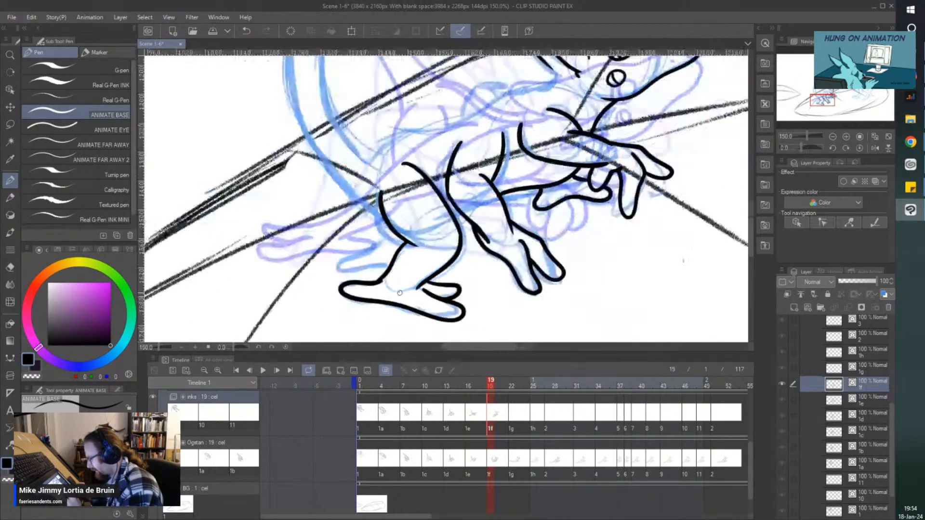
scroll(448, 248, "up", 2)
left_click_drag(452, 247, 443, 252)
scroll(399, 246, "down", 2)
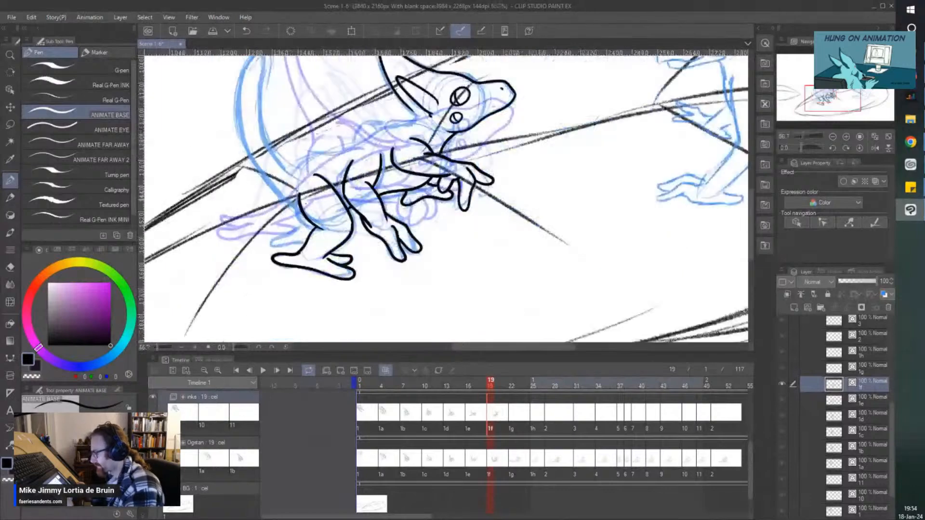
scroll(339, 182, "up", 5)
scroll(339, 182, "down", 5)
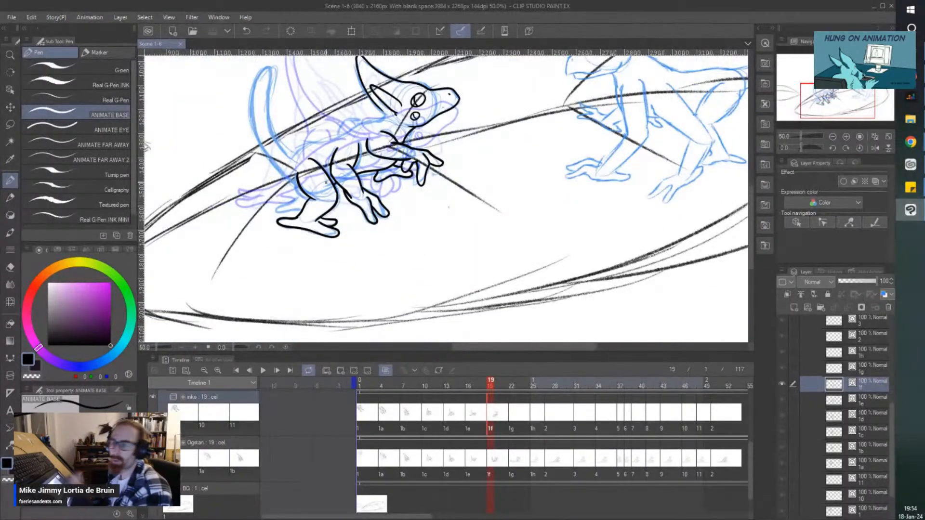
scroll(296, 163, "up", 3)
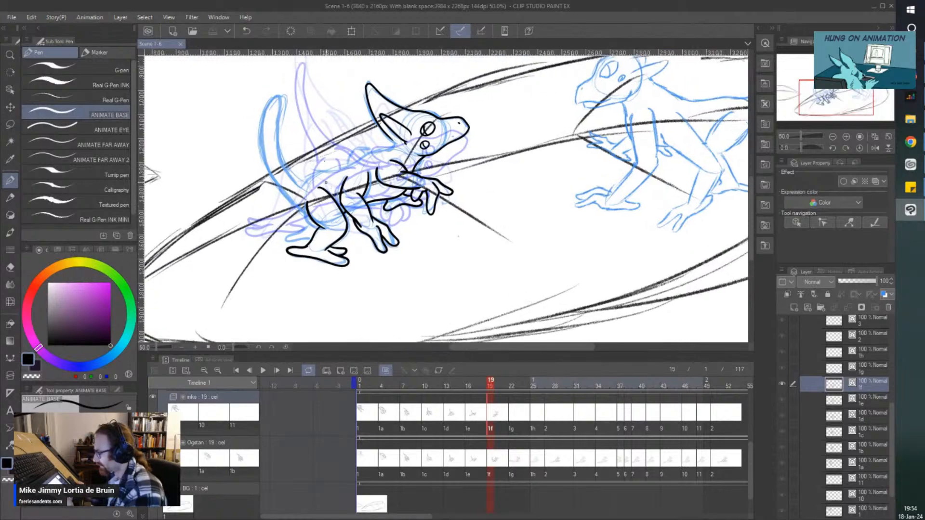
scroll(297, 163, "up", 3)
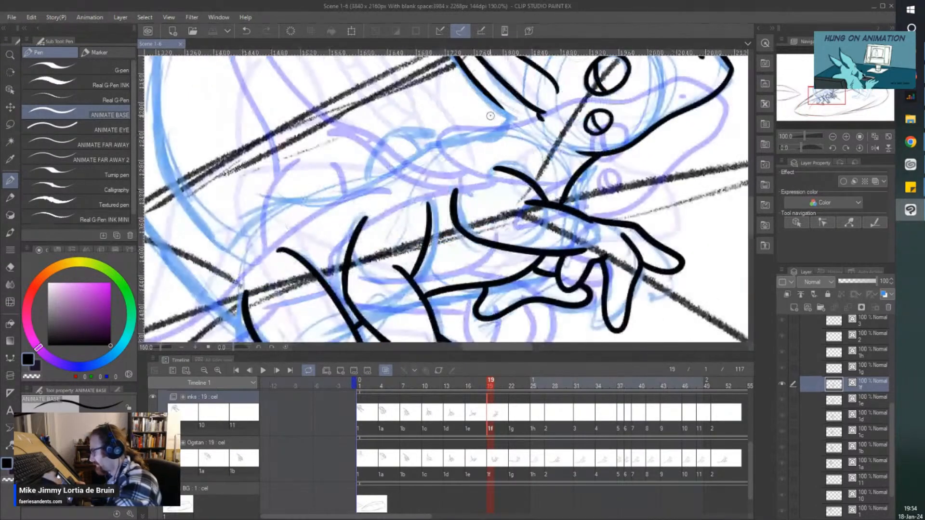
mouse_move(499, 108)
left_mouse_down()
mouse_move(495, 135)
mouse_move(491, 98)
mouse_move(495, 137)
mouse_move(413, 151)
mouse_move(308, 195)
left_mouse_up()
key("ctrl+z")
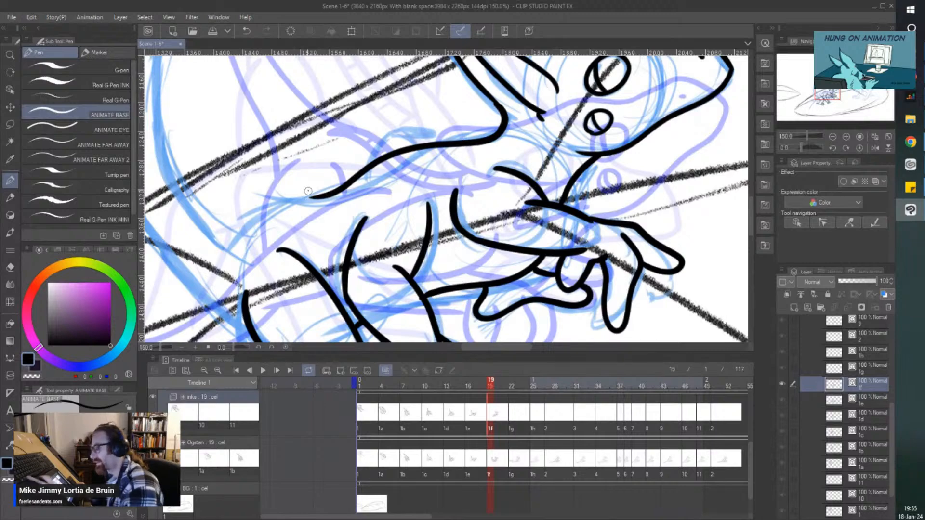
key("ctrl+z")
Step: Ink the creature's back contour from the base of the head crest down to the tail root on cel 1f
scroll(253, 221, "down", 2)
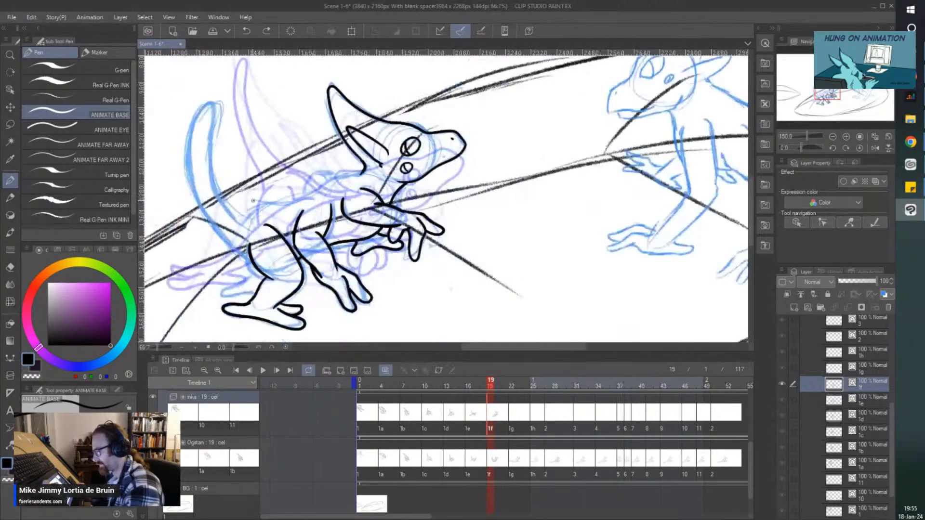
scroll(216, 224, "up", 1)
mouse_move(437, 154)
left_mouse_down()
mouse_move(291, 212)
mouse_move(261, 250)
left_mouse_up()
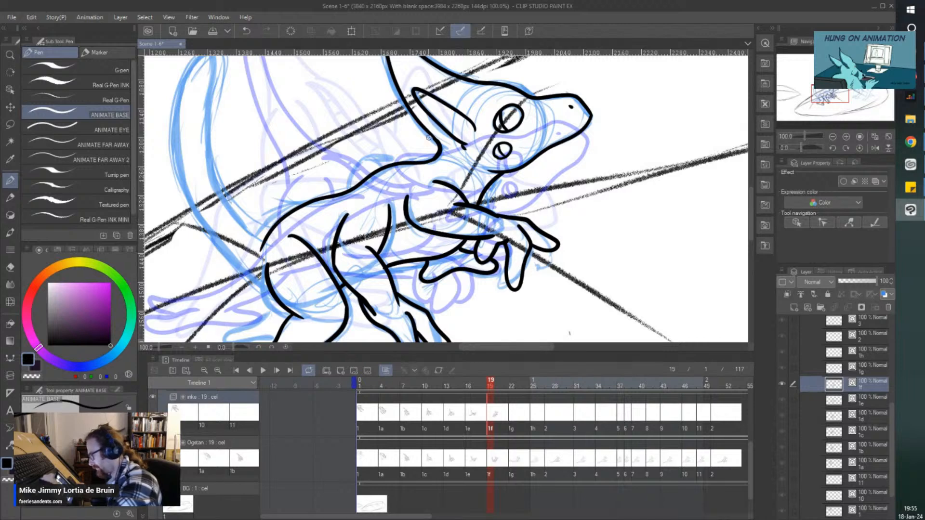
Step: Ink a second line parallel to the back contour and short cross ticks between the two lines on cel 1f
mouse_move(421, 154)
left_mouse_down()
mouse_move(306, 188)
mouse_move(260, 253)
left_mouse_up()
key("ctrl+z")
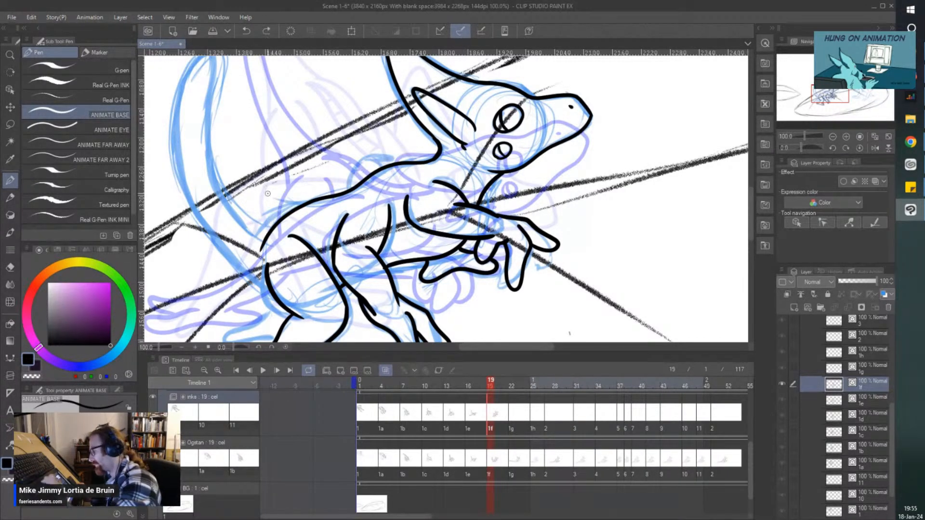
mouse_move(413, 155)
left_mouse_down()
mouse_move(294, 201)
mouse_move(267, 235)
left_mouse_up()
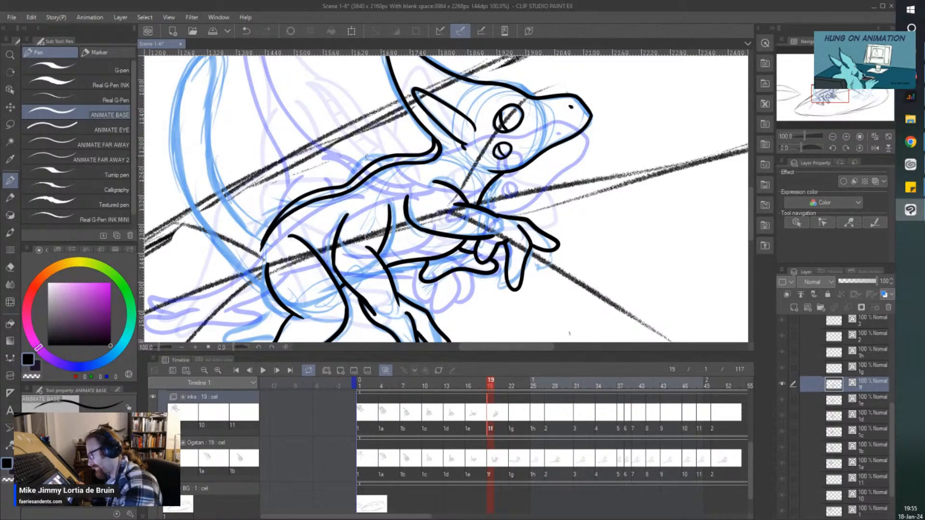
scroll(367, 156, "up", 1)
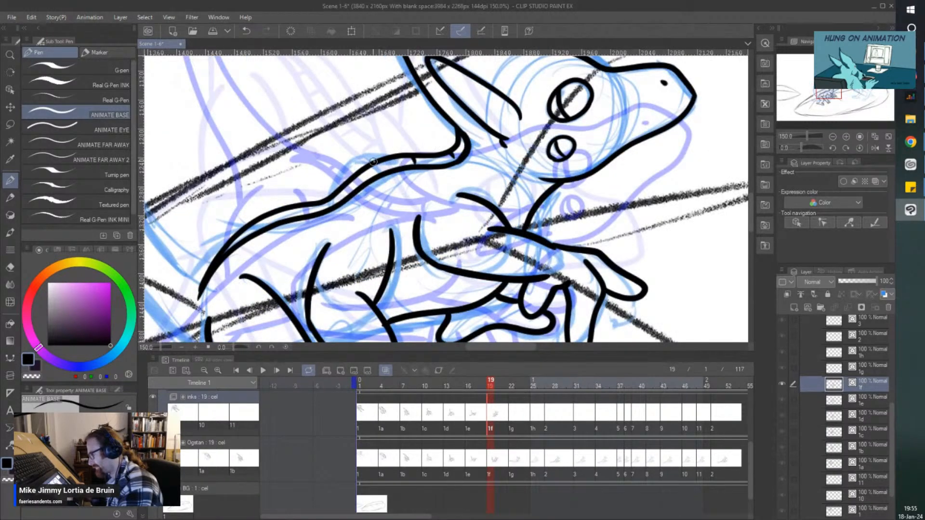
left_click_drag(374, 163, 381, 169)
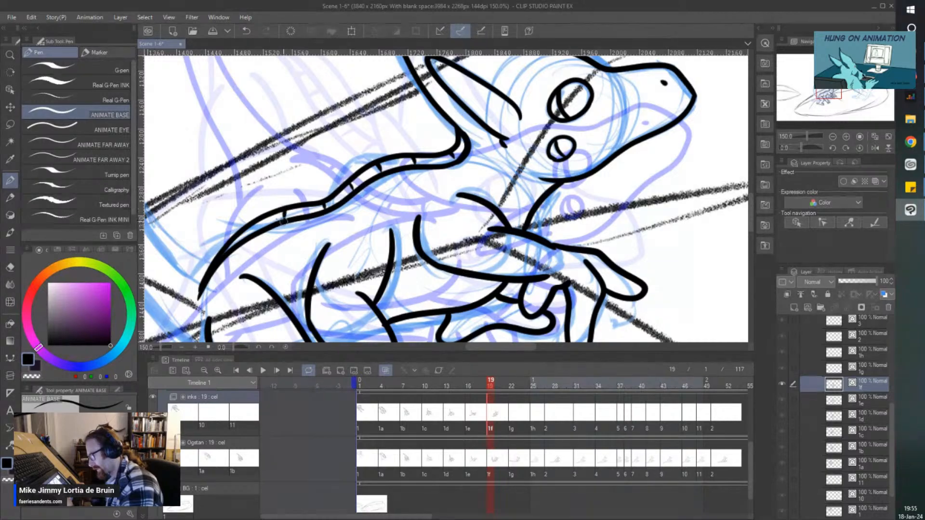
scroll(232, 239, "down", 3)
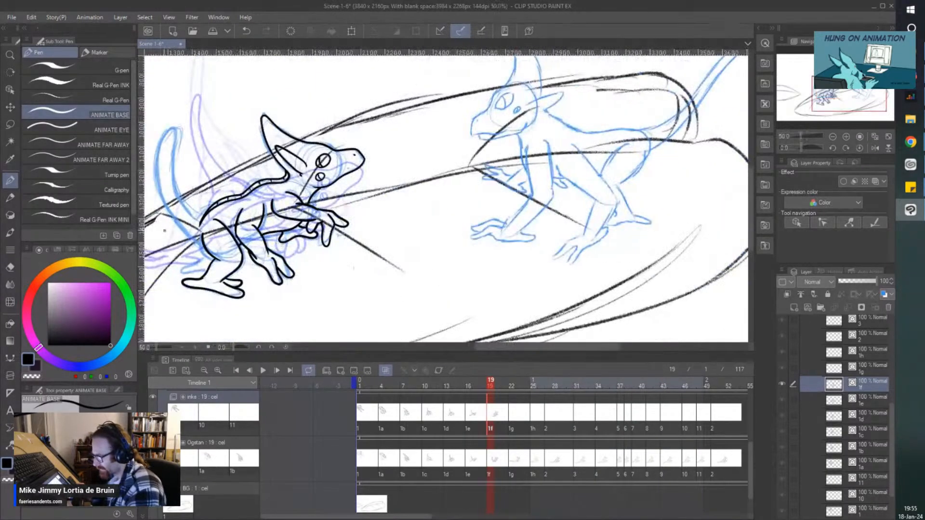
Step: Ink the raised tail on cel 1f, with both edges running from its rounded tip down to the rump
left_click_drag(142, 193, 195, 193)
scroll(195, 193, "up", 2)
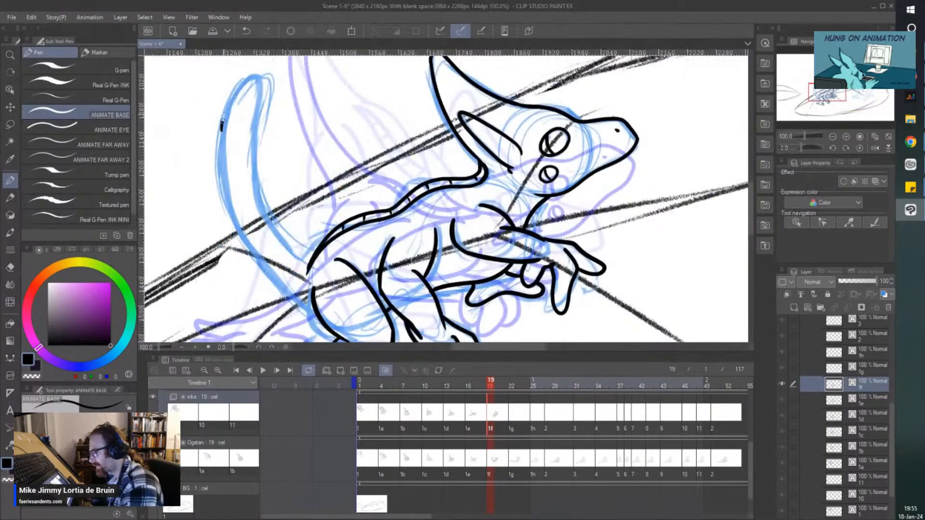
mouse_move(222, 126)
left_mouse_down()
mouse_move(260, 80)
mouse_move(251, 153)
mouse_move(287, 257)
mouse_move(311, 272)
left_mouse_up()
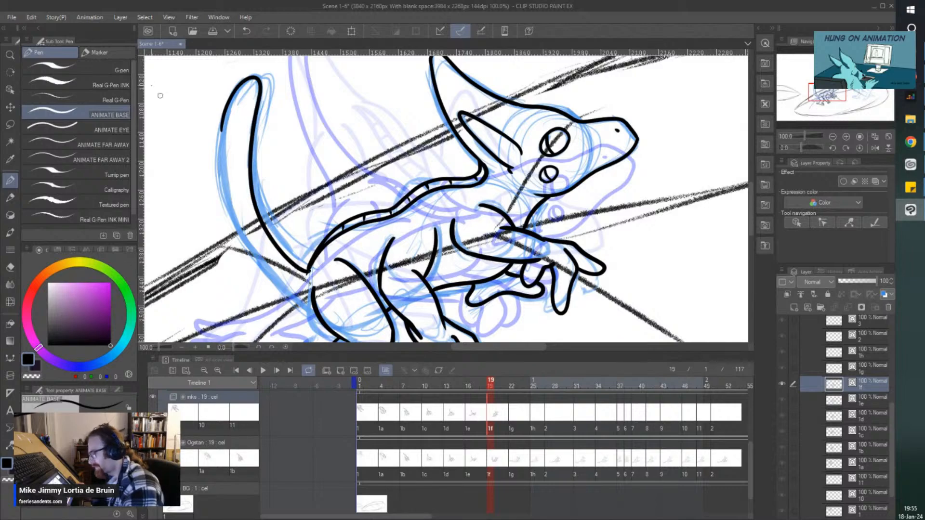
key("ctrl+z")
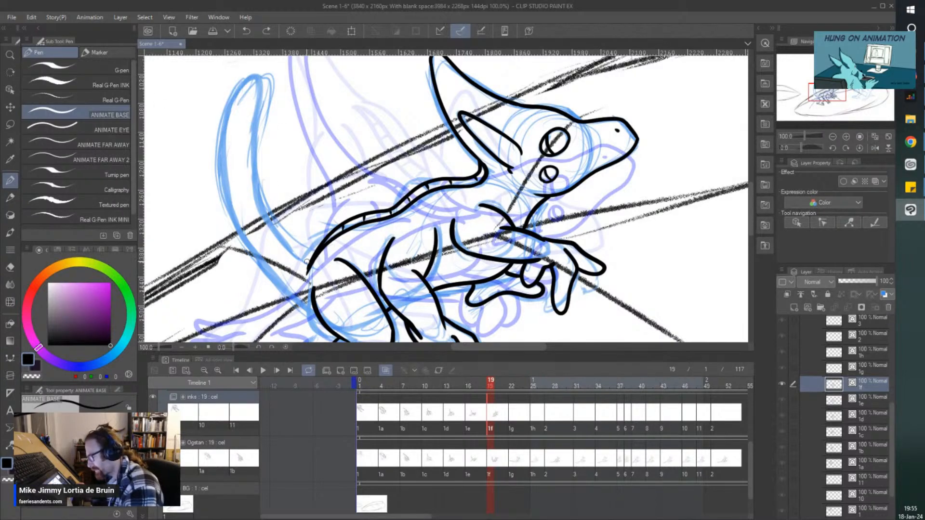
mouse_move(305, 270)
left_mouse_down()
mouse_move(258, 194)
mouse_move(250, 76)
mouse_move(228, 108)
mouse_move(230, 169)
mouse_move(275, 282)
mouse_move(318, 318)
left_mouse_up()
scroll(208, 192, "down", 2)
scroll(237, 247, "up", 2)
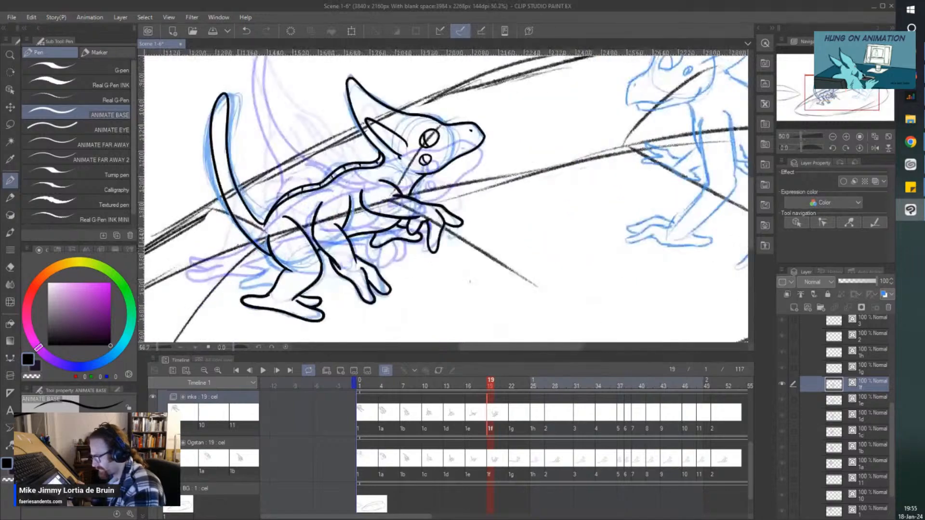
scroll(206, 139, "down", 2)
scroll(197, 99, "up", 1)
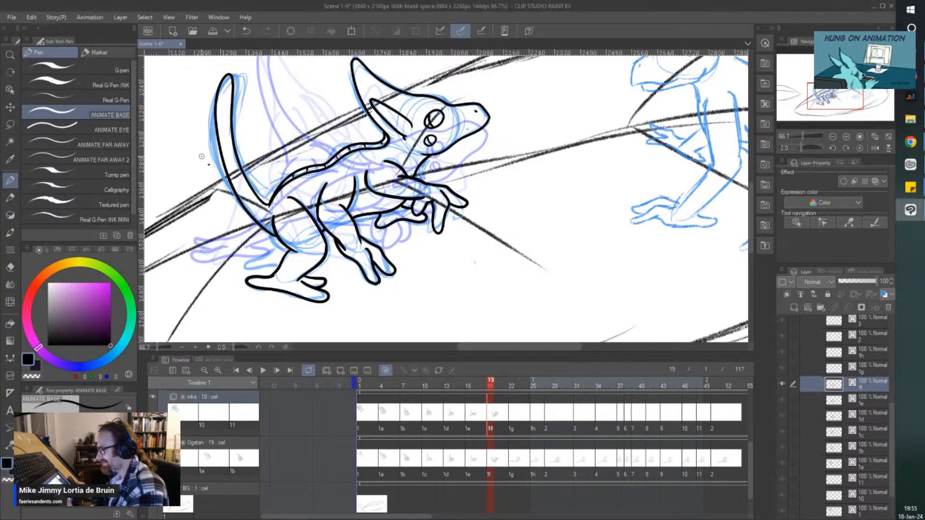
Step: Redraw the tail's outer rear edge on cel 1f closer to the blue sketch, widening the tail
scroll(202, 154, "up", 2)
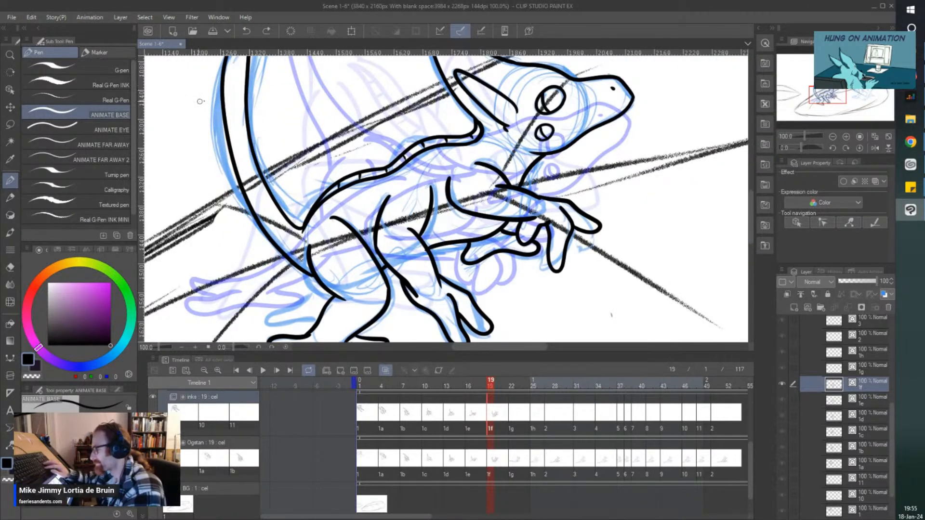
left_click(223, 99, "ctrl")
left_click_drag(222, 89, 249, 207)
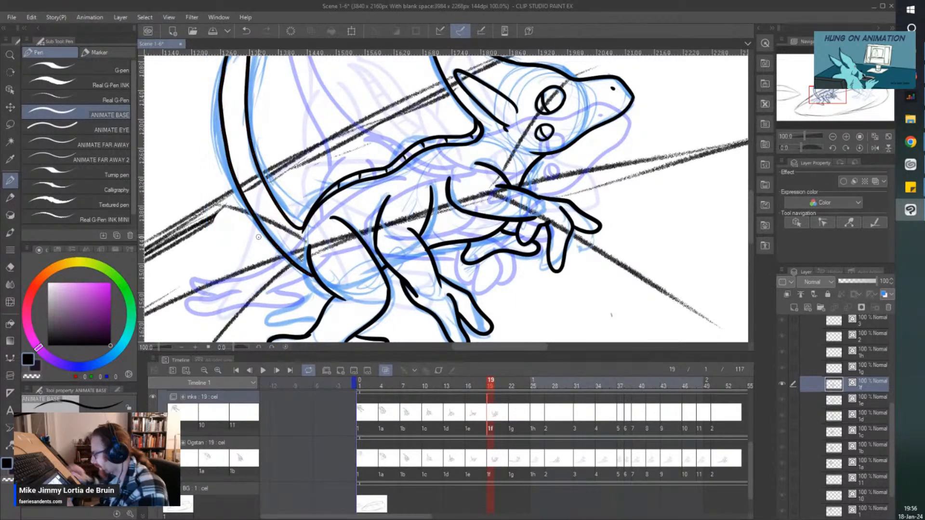
scroll(253, 228, "down", 3)
Step: Ink the far hind foot behind the near leg and its small toe in front on cel 1f, and save the file
scroll(337, 231, "up", 5)
mouse_move(374, 212)
left_mouse_down()
mouse_move(315, 263)
mouse_move(369, 276)
left_mouse_up()
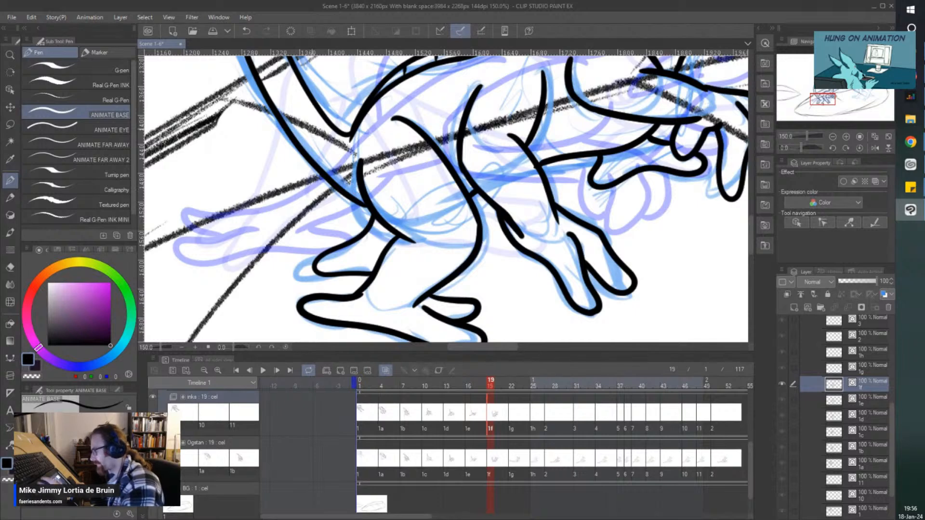
left_click_drag(472, 268, 449, 285)
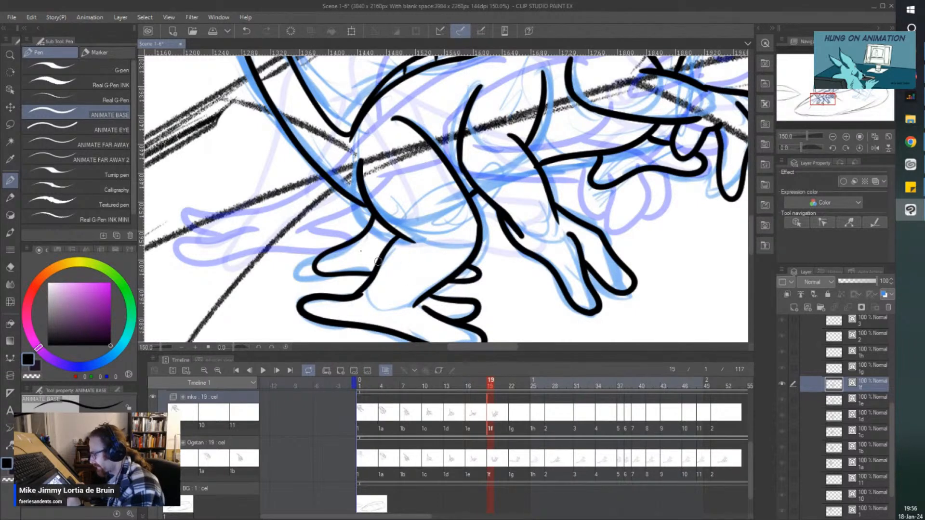
key("ctrl+s")
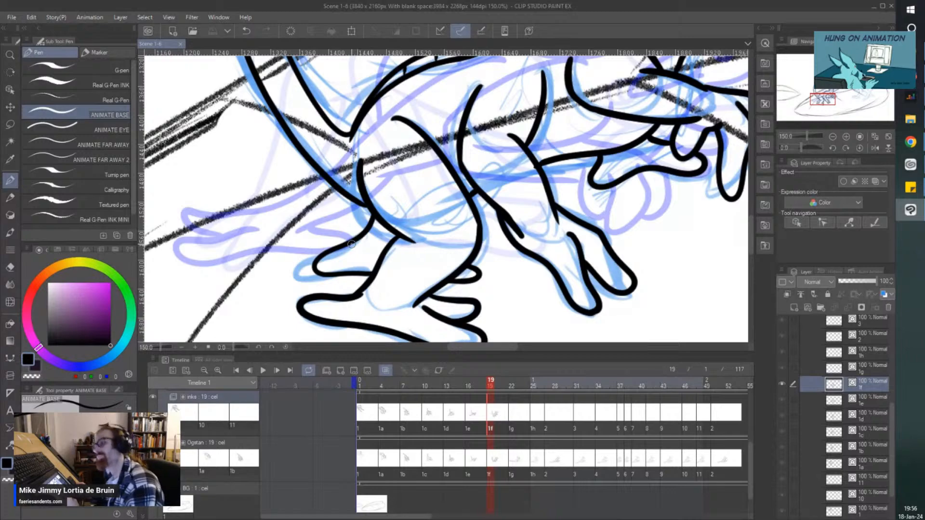
scroll(351, 244, "down", 5)
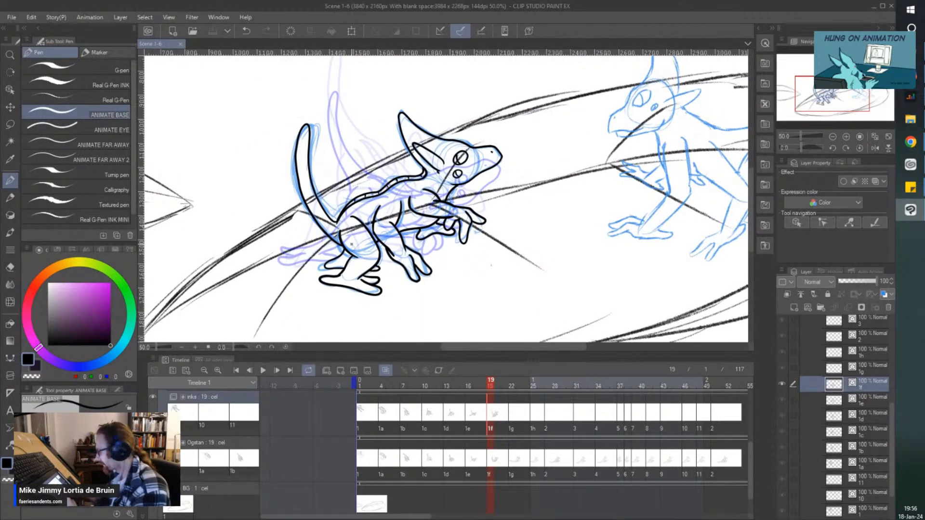
Step: Switch to cel 1g and ink the large eye and the small lower eye, each with its inner pupil curve
left_click(514, 421)
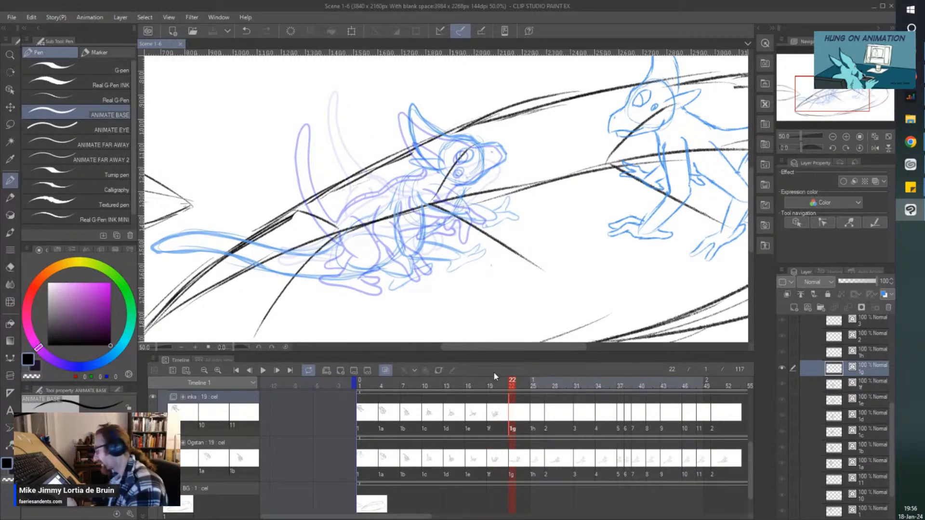
left_click_drag(466, 149, 460, 153)
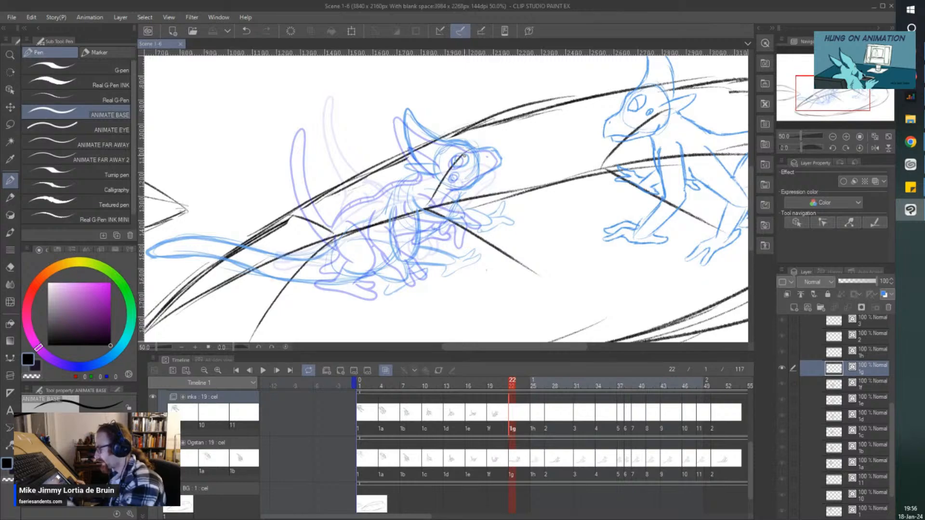
scroll(460, 153, "up", 3)
scroll(460, 153, "up", 1)
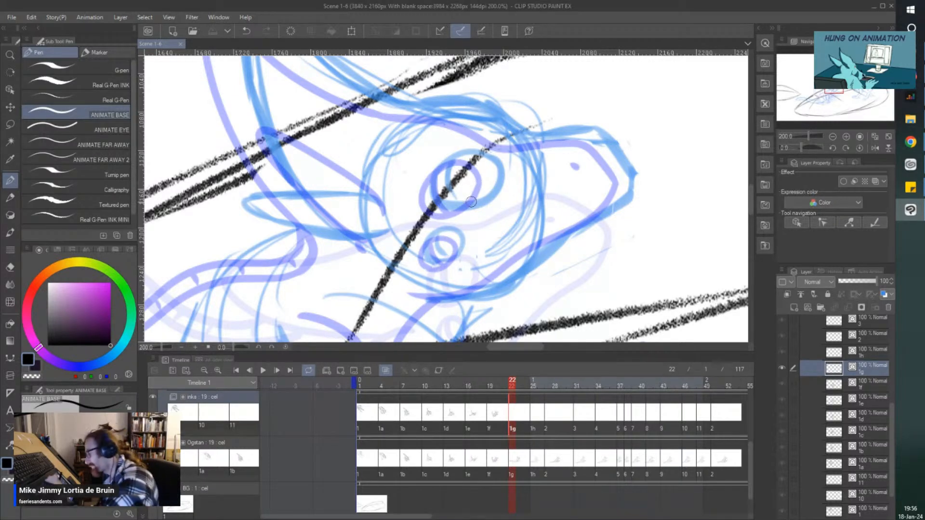
mouse_move(471, 201)
left_mouse_down()
mouse_move(492, 201)
mouse_move(505, 172)
mouse_move(471, 148)
mouse_move(442, 163)
mouse_move(441, 194)
mouse_move(469, 208)
left_mouse_up()
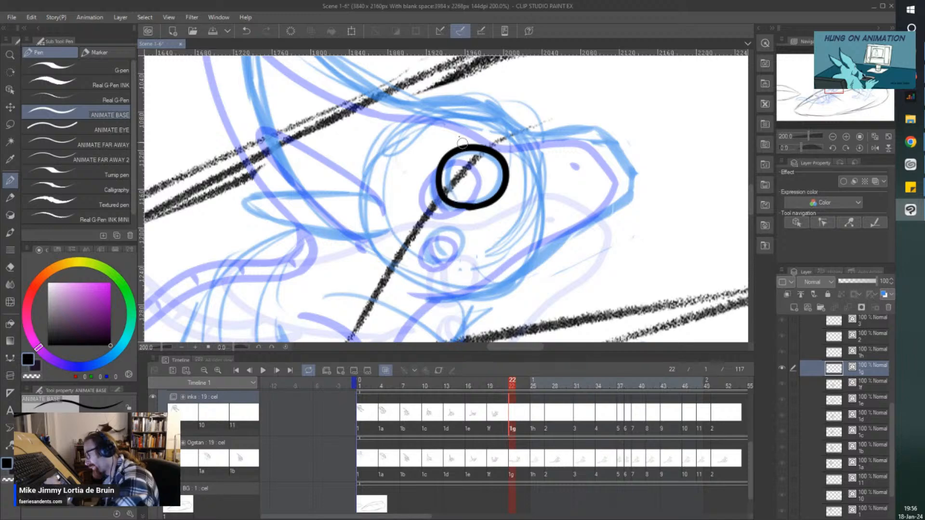
mouse_move(458, 151)
left_mouse_down()
mouse_move(451, 196)
mouse_move(468, 204)
left_mouse_up()
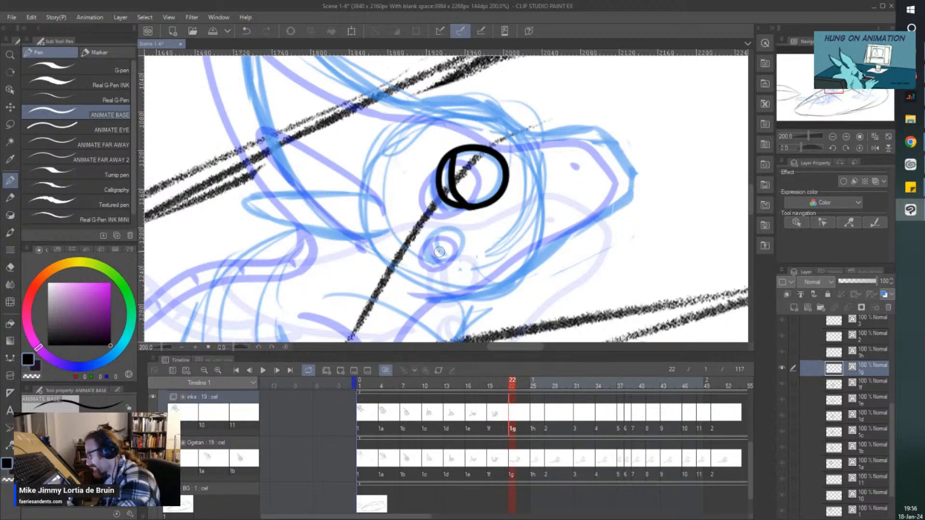
mouse_move(438, 251)
left_mouse_down()
mouse_move(460, 237)
mouse_move(439, 234)
mouse_move(429, 252)
mouse_move(439, 234)
left_mouse_up()
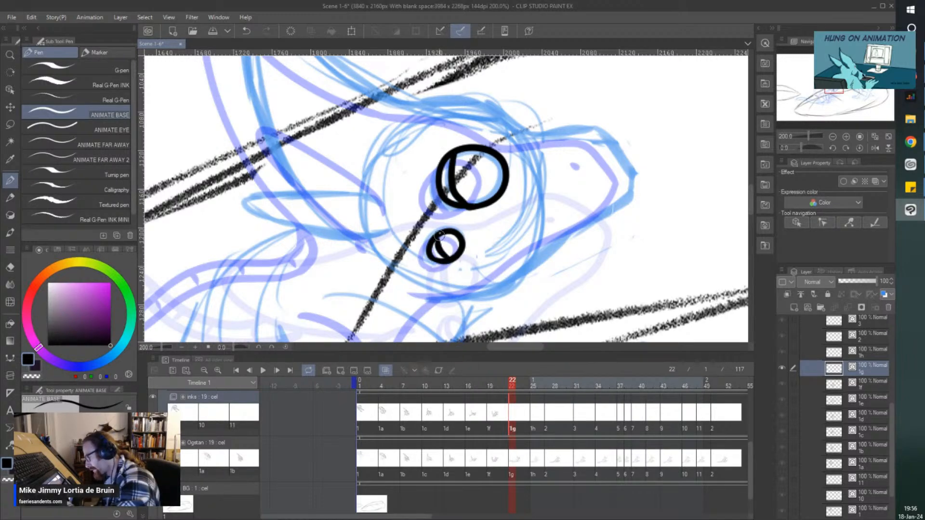
Step: Ink the nostril, the front of the snout and the top head line running back into the crest on cel 1g
left_click_drag(554, 154, 485, 220)
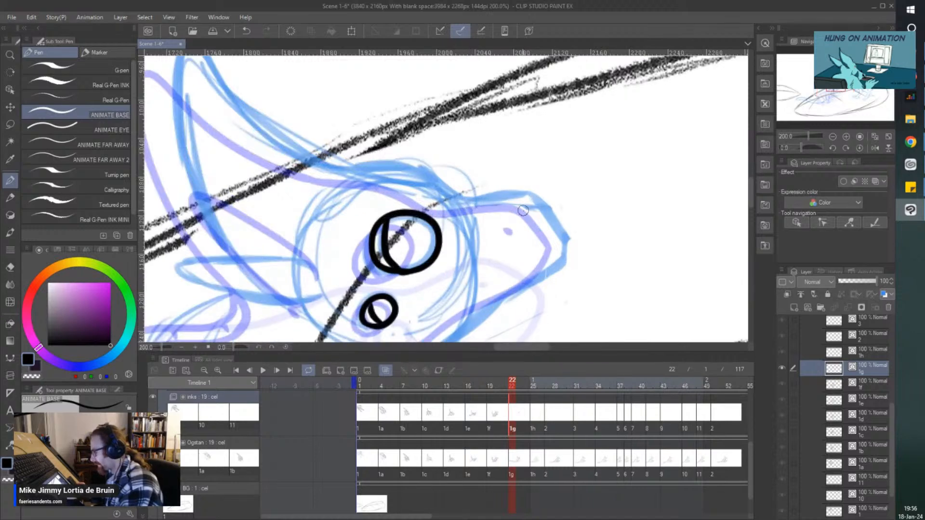
left_click(520, 211)
mouse_move(521, 191)
left_mouse_down()
mouse_move(560, 227)
mouse_move(568, 254)
left_mouse_up()
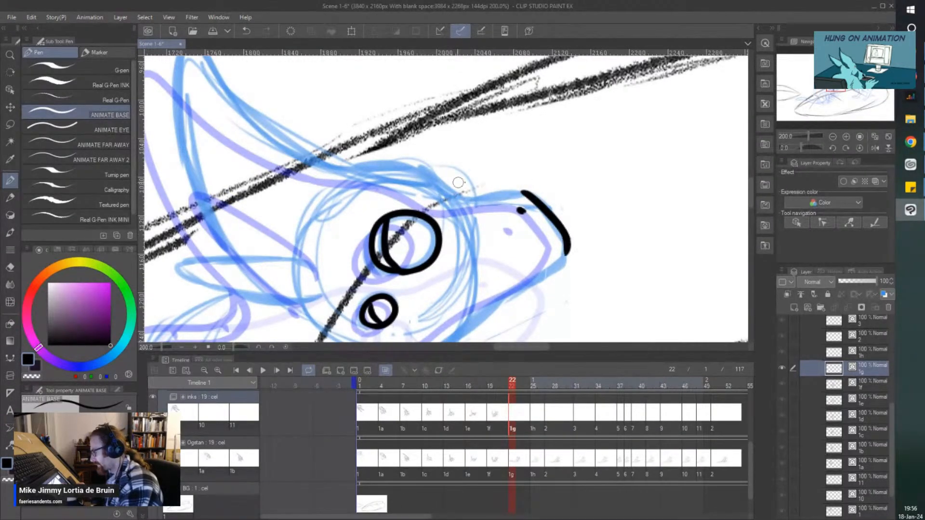
mouse_move(525, 193)
left_mouse_down()
mouse_move(356, 165)
mouse_move(248, 124)
mouse_move(200, 69)
mouse_move(178, 72)
mouse_move(176, 161)
mouse_move(217, 249)
mouse_move(264, 279)
left_mouse_up()
Step: Ink the crest's rear edge, the long pointed ear and the short neck mark beneath it on cel 1g
scroll(215, 92, "up", 2)
scroll(179, 217, "down", 2)
scroll(249, 296, "up", 2)
left_click_drag(188, 240, 241, 244)
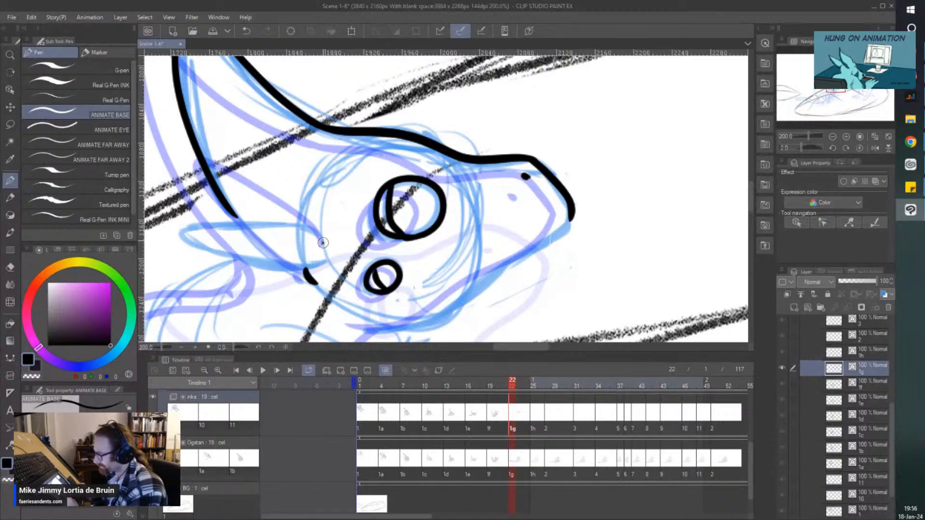
mouse_move(323, 241)
left_mouse_down()
mouse_move(217, 223)
mouse_move(243, 263)
mouse_move(333, 264)
left_mouse_up()
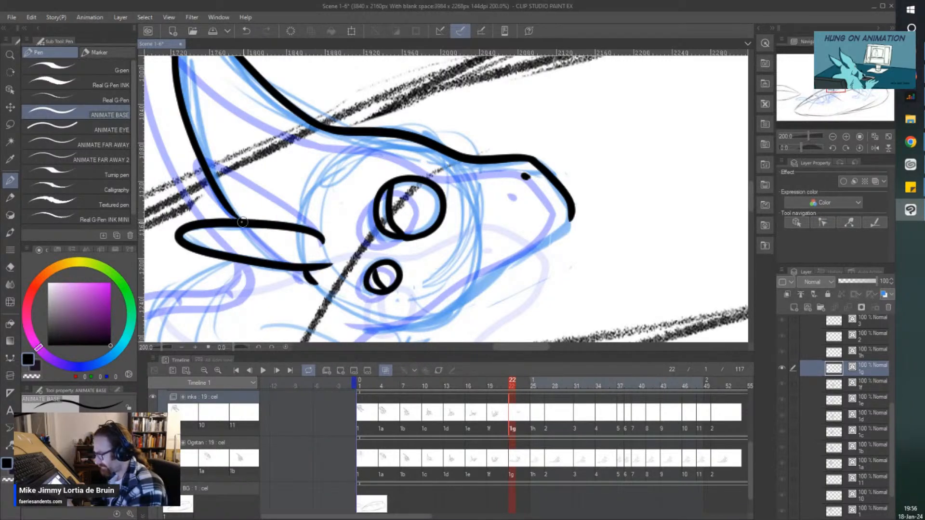
scroll(186, 164, "down", 2)
scroll(219, 241, "up", 2)
Step: Ink the lower jaw line from the snout tip back beneath the small eye on cel 1g
mouse_move(531, 127)
left_mouse_down()
mouse_move(517, 147)
mouse_move(366, 237)
mouse_move(299, 235)
left_mouse_up()
scroll(298, 235, "down", 2)
scroll(314, 236, "up", 2)
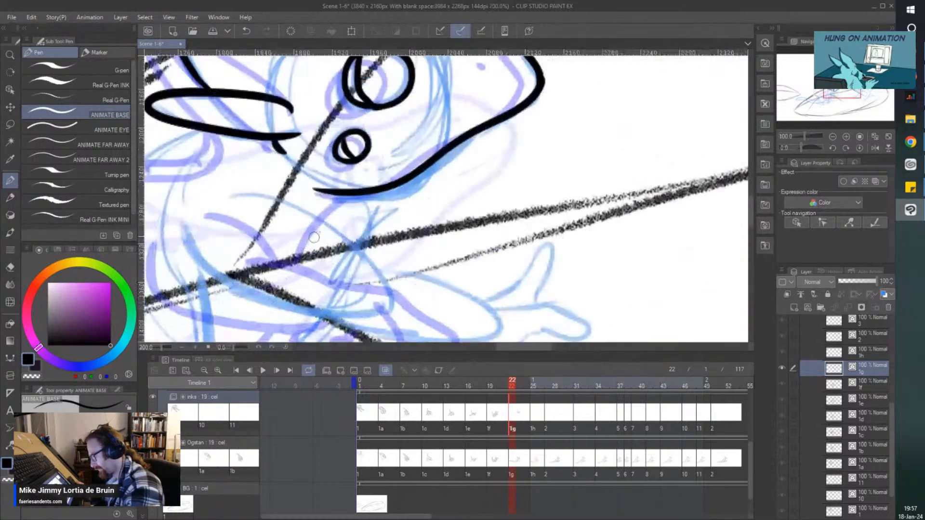
Step: Ink the short throat line, the shoulder's upper curve and the curved underside of the raised upper arm on cel 1g
left_click_drag(356, 190, 347, 230)
scroll(347, 230, "down", 2)
scroll(233, 146, "up", 2)
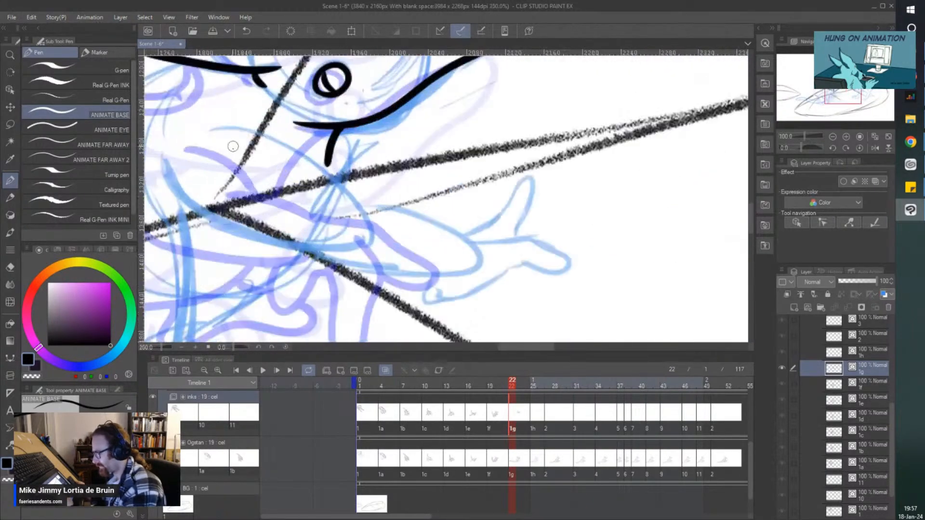
mouse_move(211, 130)
left_mouse_down()
mouse_move(244, 133)
mouse_move(337, 180)
mouse_move(366, 212)
left_mouse_up()
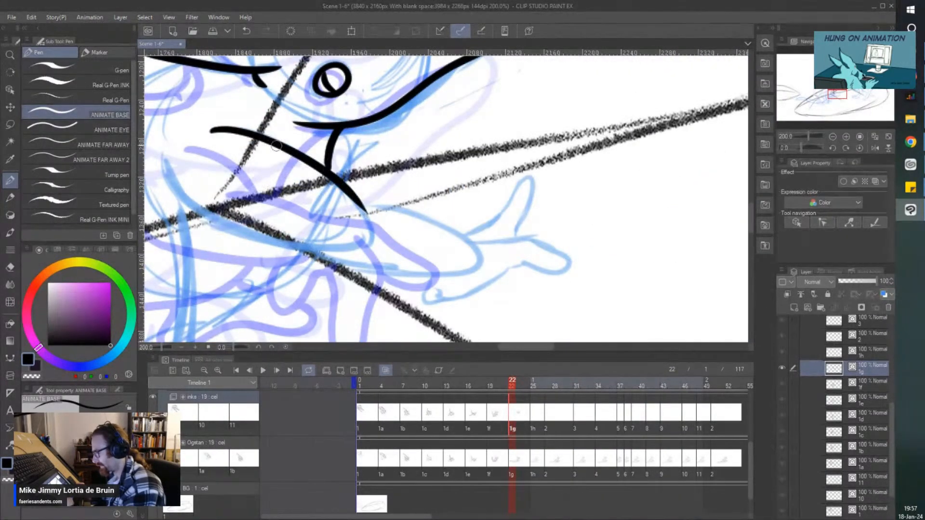
mouse_move(173, 173)
left_mouse_down()
mouse_move(234, 226)
mouse_move(341, 254)
left_mouse_up()
scroll(274, 240, "down", 2)
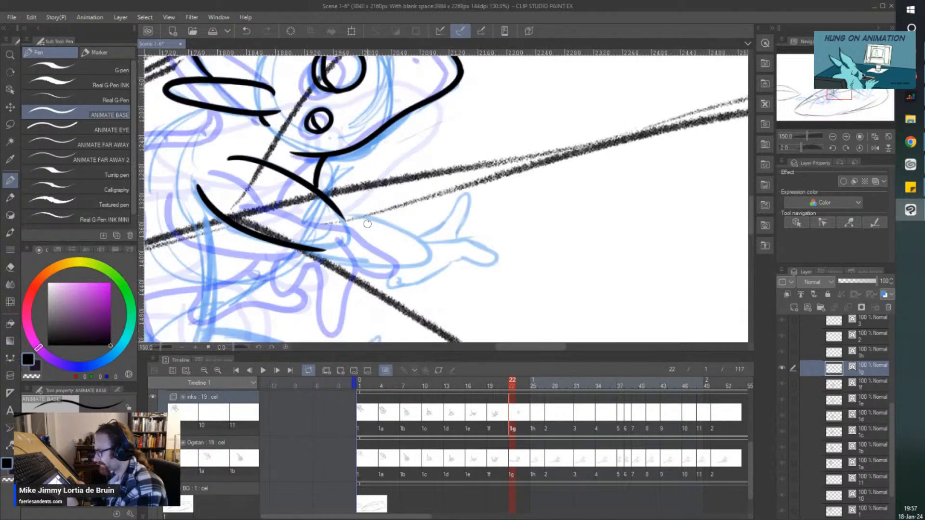
Step: Ink both edges of the raised forearm and the outline of its outstretched hand with fingers on cel 1g
scroll(332, 212, "up", 2)
left_click_drag(332, 211, 441, 244)
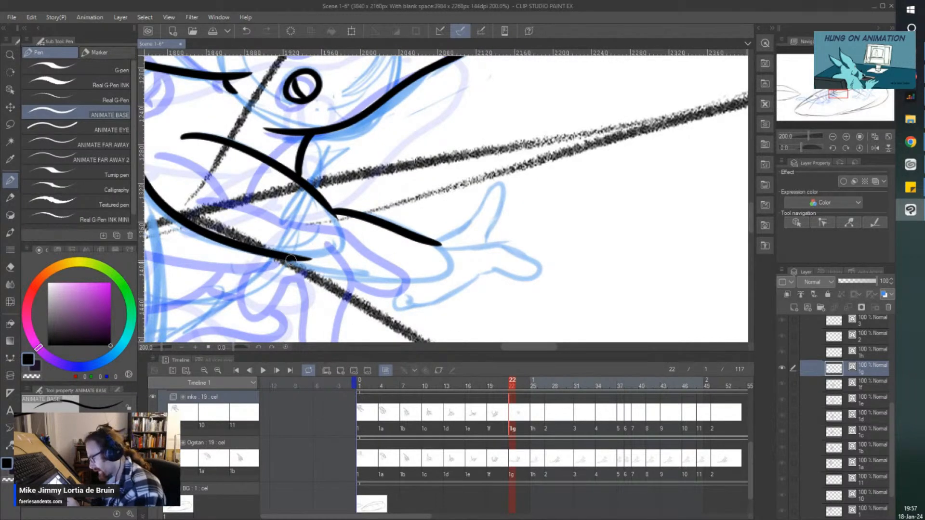
left_click_drag(291, 260, 440, 281)
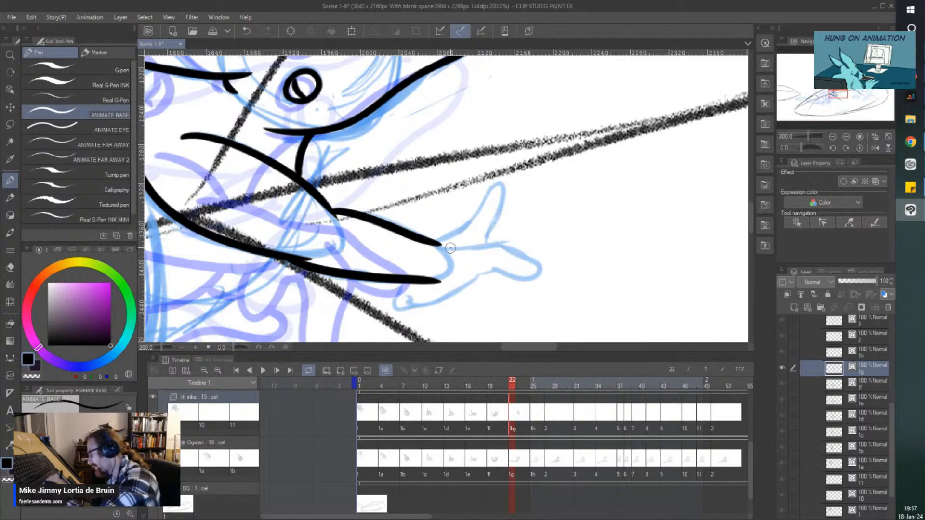
mouse_move(449, 248)
left_mouse_down()
mouse_move(507, 237)
mouse_move(538, 260)
mouse_move(532, 279)
mouse_move(463, 283)
left_mouse_up()
mouse_move(430, 237)
left_mouse_down()
mouse_move(476, 212)
mouse_move(506, 179)
mouse_move(482, 238)
mouse_move(455, 270)
mouse_move(419, 289)
mouse_move(404, 275)
mouse_move(415, 264)
left_mouse_up()
key("ctrl+minus")
scroll(314, 217, "down", 2)
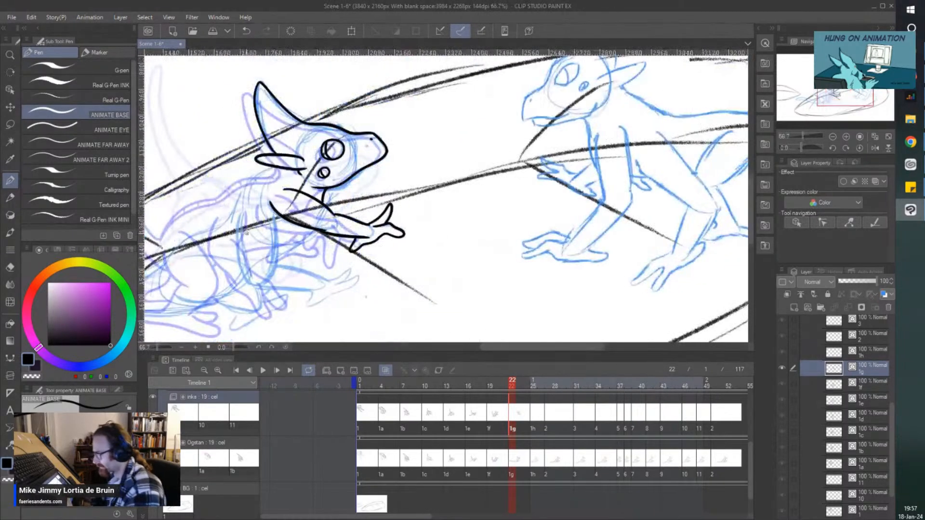
Step: Ink the chest line beneath the raised arm and the front edge of the lower arm on cel 1g
left_click_drag(245, 262, 337, 263)
scroll(337, 262, "up", 2)
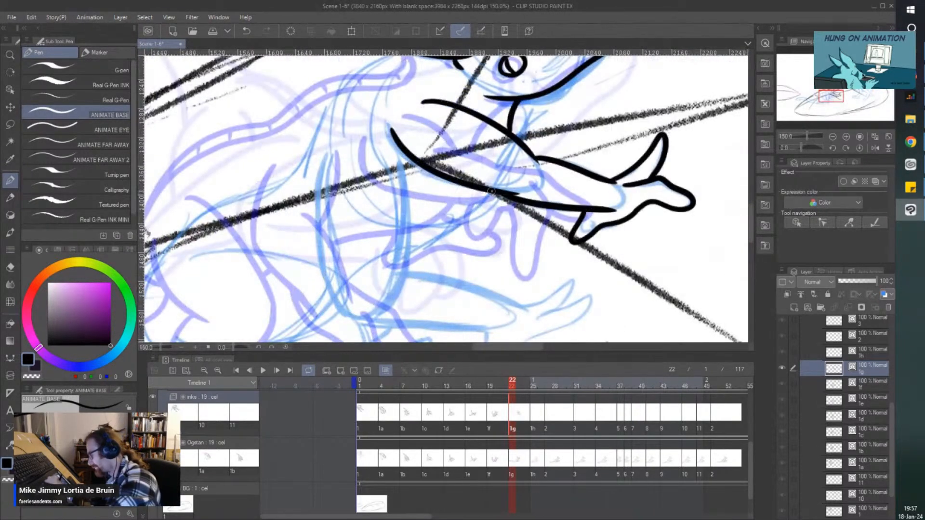
left_click_drag(491, 191, 404, 236)
scroll(404, 236, "down", 2)
scroll(405, 236, "up", 2)
mouse_move(391, 155)
left_mouse_down()
mouse_move(402, 176)
mouse_move(403, 295)
left_mouse_up()
scroll(337, 163, "down", 1)
scroll(380, 210, "up", 2)
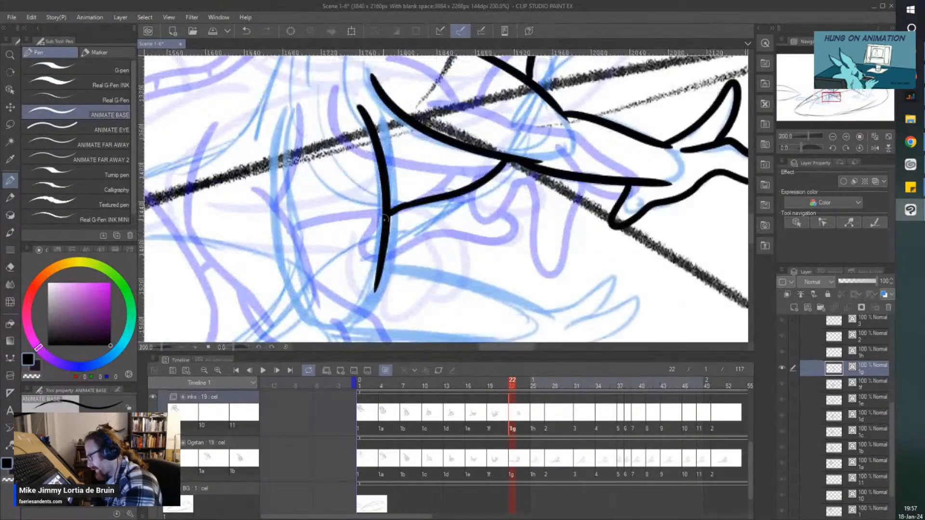
Step: Ink the lower arm's rear edge and elbow, both forearm edges and the fingered hand on cel 1g
scroll(385, 219, "down", 2)
mouse_move(303, 136)
left_mouse_down()
mouse_move(297, 212)
mouse_move(317, 238)
mouse_move(457, 255)
left_mouse_up()
scroll(318, 239, "up", 1)
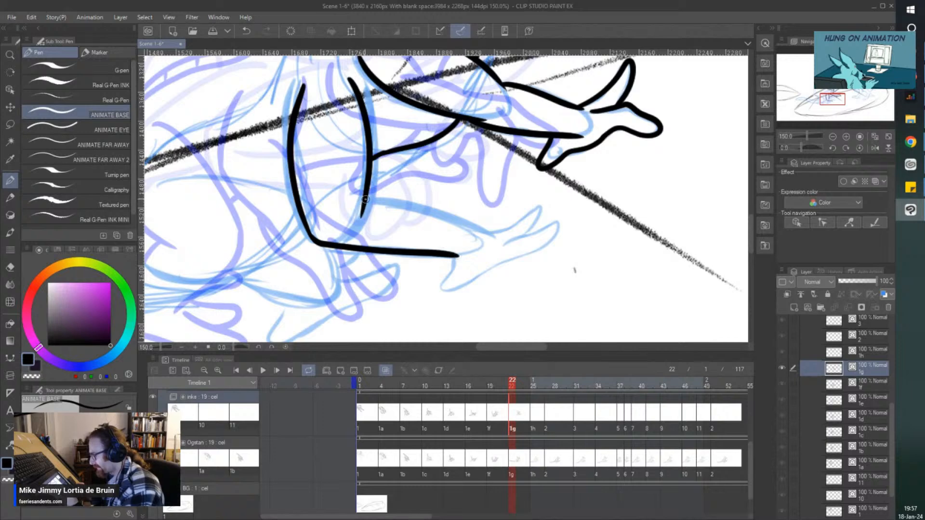
mouse_move(365, 199)
left_mouse_down()
mouse_move(493, 227)
mouse_move(541, 201)
mouse_move(514, 237)
mouse_move(560, 214)
mouse_move(563, 228)
mouse_move(546, 246)
mouse_move(468, 282)
mouse_move(442, 284)
mouse_move(456, 256)
left_mouse_up()
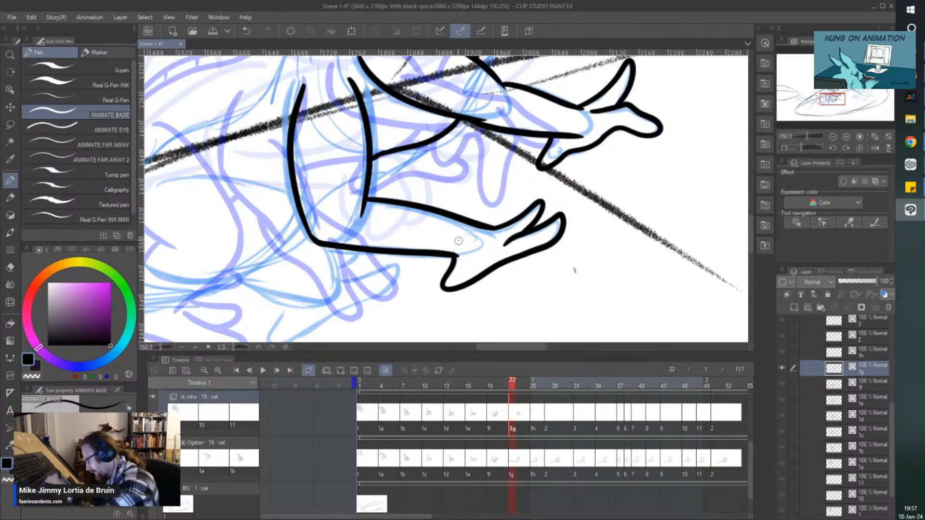
scroll(466, 239, "down", 3)
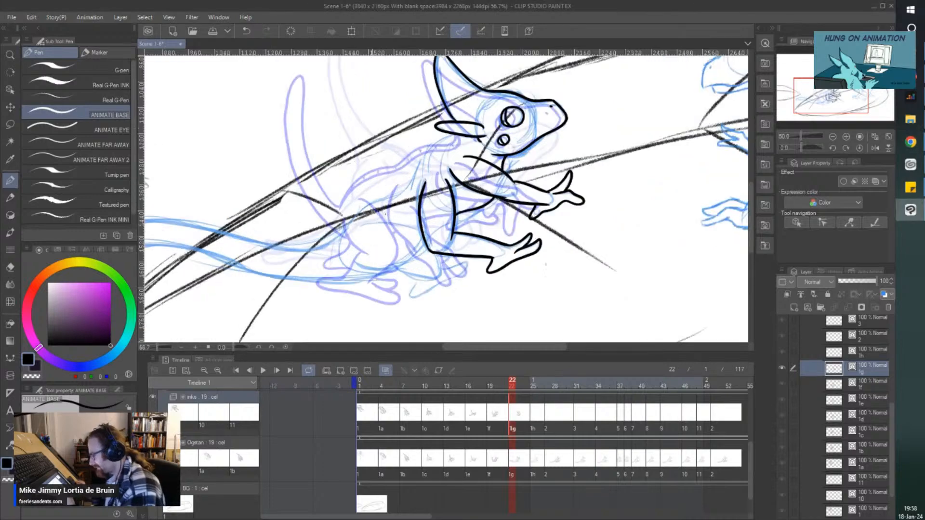
Step: Ink the thigh's upper and lower curves and the short ankle line below the elbow on cel 1g
scroll(382, 216, "up", 3)
key("e")
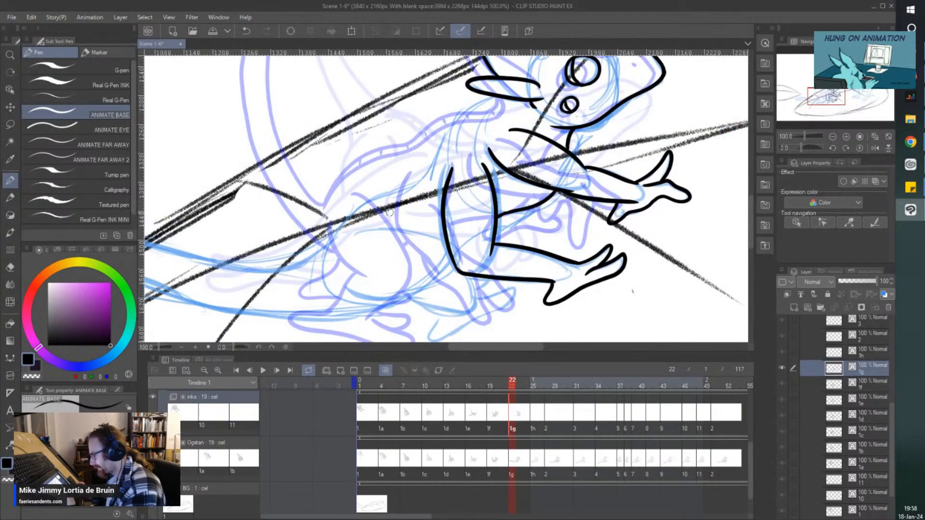
scroll(390, 179, "down", 3)
scroll(311, 175, "up", 3)
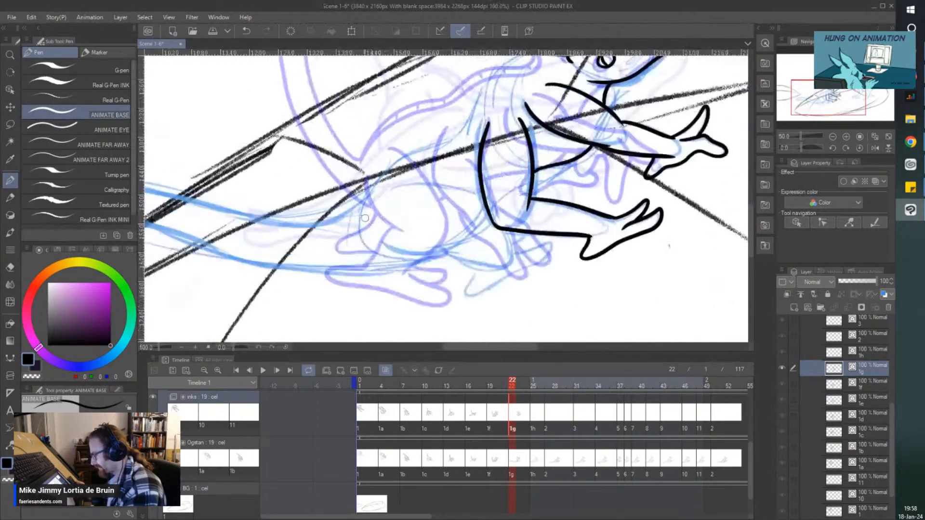
scroll(392, 188, "up", 1)
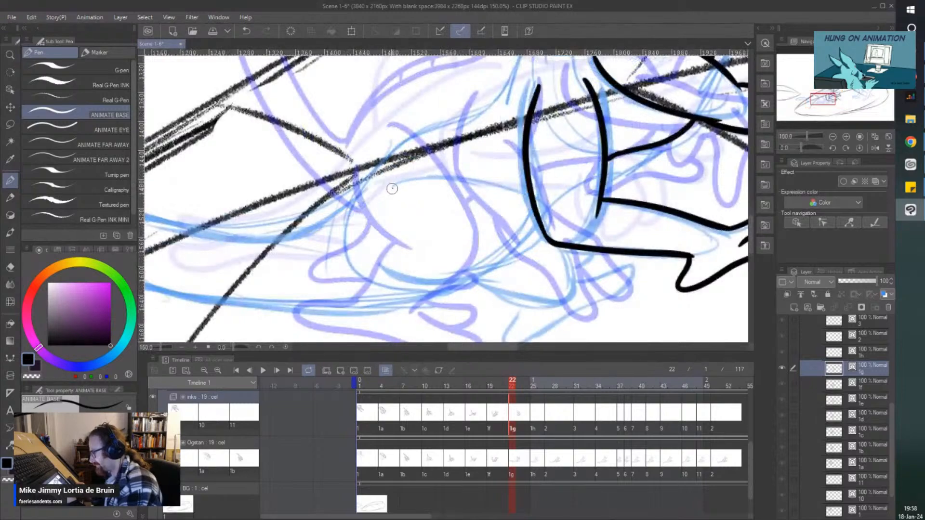
key("p")
mouse_move(533, 199)
left_mouse_down()
mouse_move(434, 181)
mouse_move(385, 184)
left_mouse_up()
mouse_move(371, 259)
left_mouse_down()
mouse_move(388, 269)
mouse_move(509, 257)
mouse_move(563, 270)
left_mouse_up()
scroll(474, 263, "down", 1)
scroll(499, 282, "up", 1)
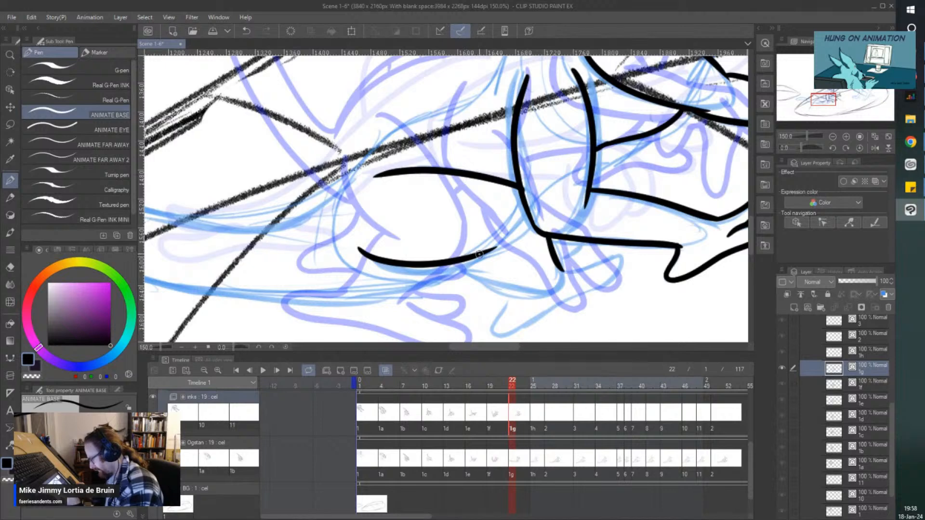
Step: Ink the hind foot's heel, sole and toes beneath the elbow on cel 1g
mouse_move(482, 256)
left_mouse_down()
mouse_move(510, 284)
mouse_move(510, 302)
left_mouse_up()
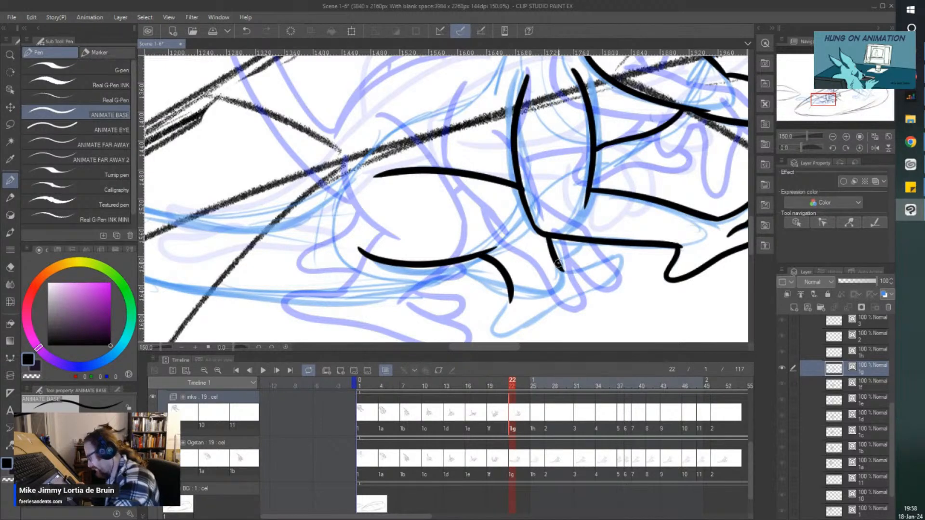
mouse_move(558, 264)
left_mouse_down()
mouse_move(595, 259)
mouse_move(583, 265)
mouse_move(619, 264)
mouse_move(602, 284)
mouse_move(501, 332)
mouse_move(510, 293)
left_mouse_up()
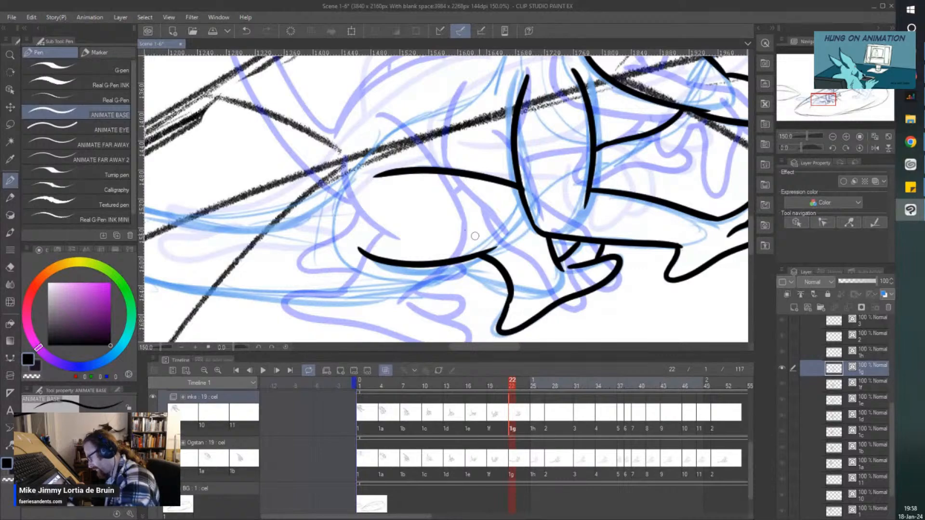
scroll(382, 212, "down", 2)
scroll(318, 214, "up", 1)
scroll(301, 213, "down", 1)
scroll(294, 207, "up", 1)
scroll(279, 200, "down", 2)
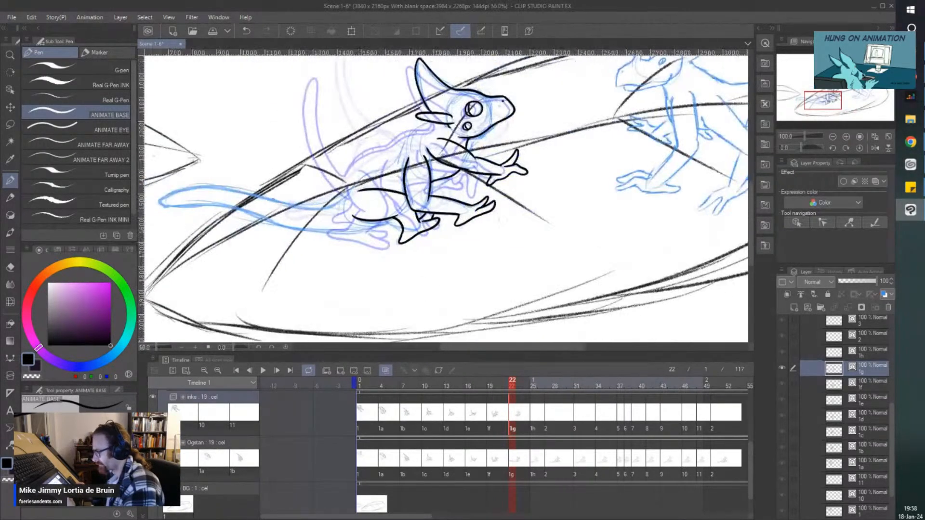
Step: Ink the two parallel back lines running from beneath the ear to the base of the tail on cel 1g
left_click_drag(245, 153, 339, 163)
scroll(338, 162, "up", 1)
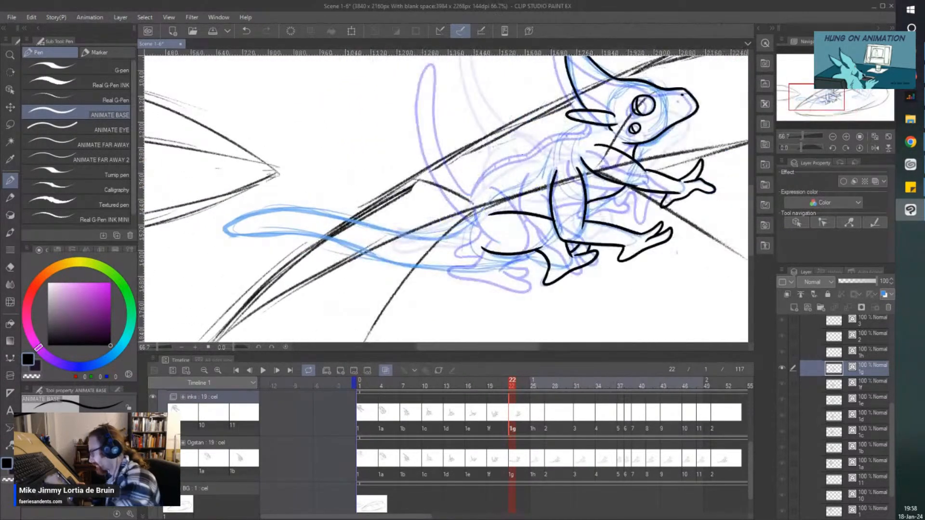
scroll(583, 131, "up", 1)
left_click_drag(579, 126, 417, 277)
mouse_move(569, 120)
left_mouse_down()
mouse_move(504, 193)
mouse_move(431, 241)
mouse_move(409, 279)
left_mouse_up()
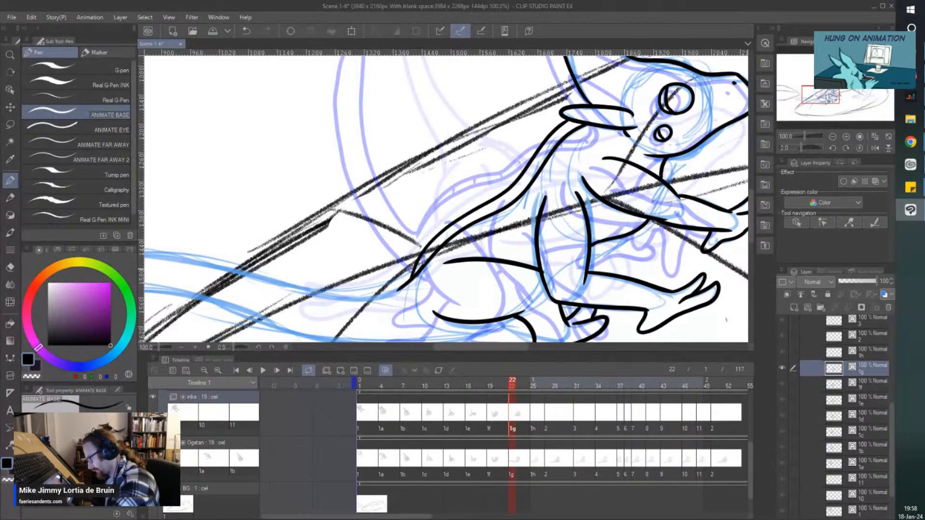
scroll(499, 271, "down", 1)
scroll(498, 272, "up", 2)
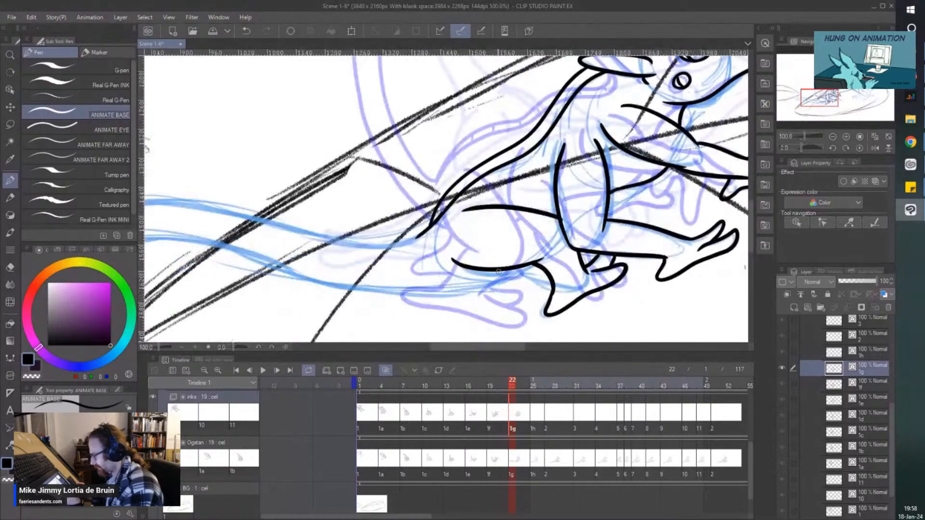
mouse_move(512, 269)
left_mouse_down()
mouse_move(466, 286)
mouse_move(372, 289)
left_mouse_up()
scroll(371, 289, "down", 1)
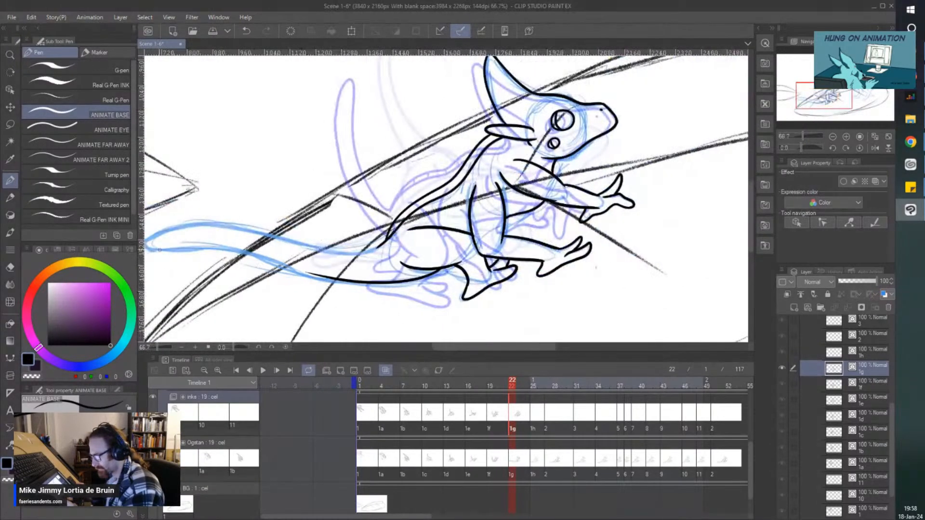
scroll(162, 218, "left", 2)
key("ctrl+z")
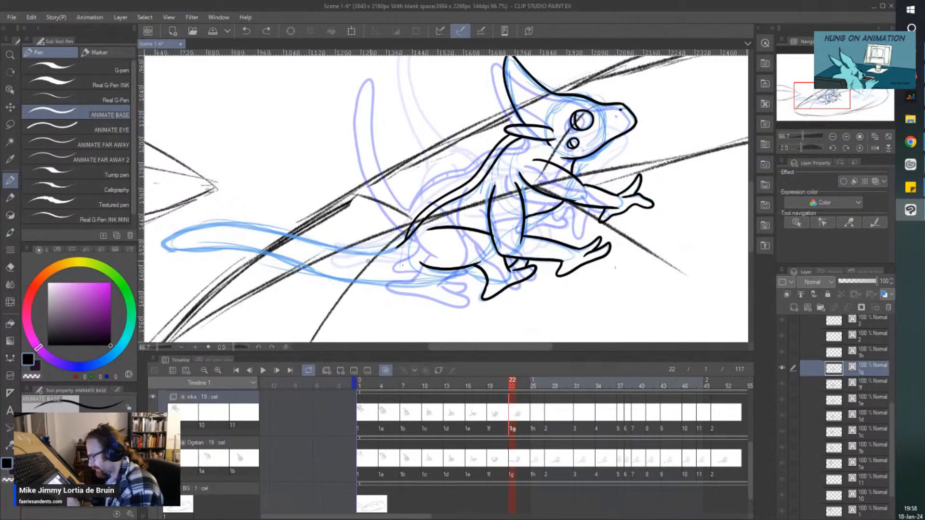
mouse_move(375, 252)
left_mouse_down()
mouse_move(248, 226)
mouse_move(184, 230)
mouse_move(162, 248)
mouse_move(235, 253)
mouse_move(335, 279)
mouse_move(426, 271)
left_mouse_up()
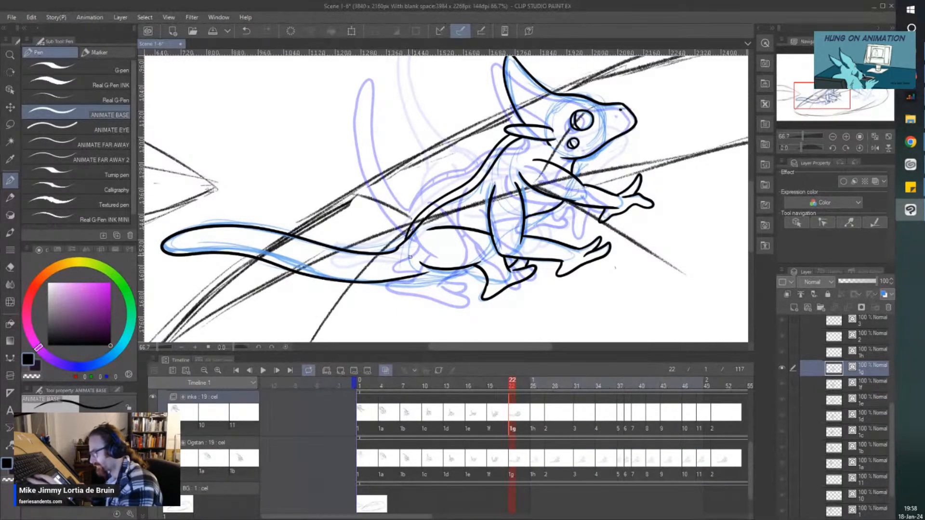
key("ctrl+z")
Step: Rotate the canvas and ink the long tail's rounded tip and both edges down to the hip on cel 1g
key("asciicircum")
key("asciicircum")
key("asciicircum")
key("asciicircum")
key("asciicircum")
key("asciicircum")
key("asciicircum")
key("asciicircum")
key("asciicircum")
key("asciicircum")
key("asciicircum")
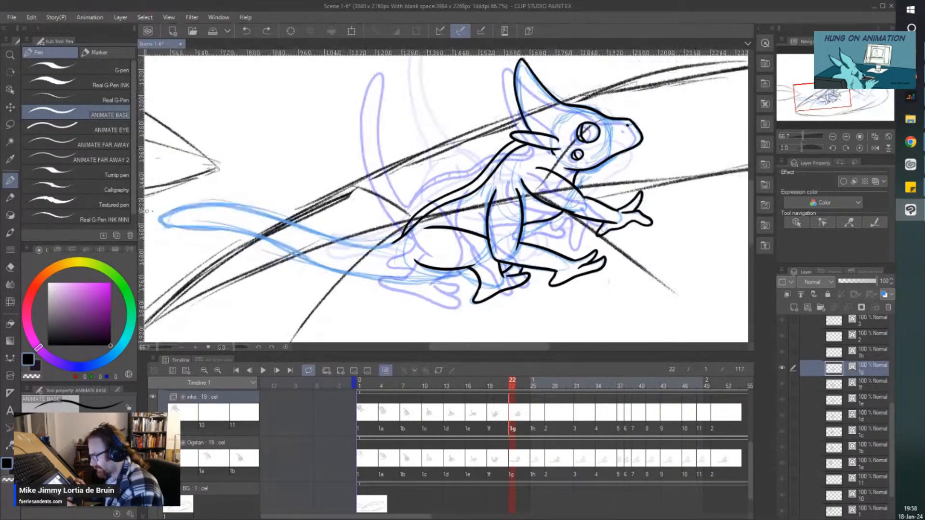
left_click_drag(258, 184, 339, 253)
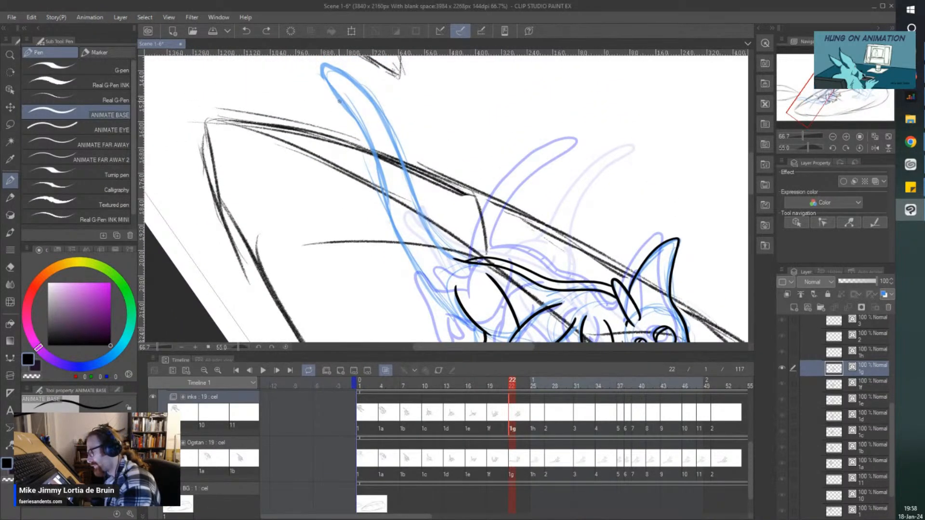
mouse_move(339, 101)
left_mouse_down()
mouse_move(385, 123)
mouse_move(426, 222)
mouse_move(455, 260)
left_mouse_up()
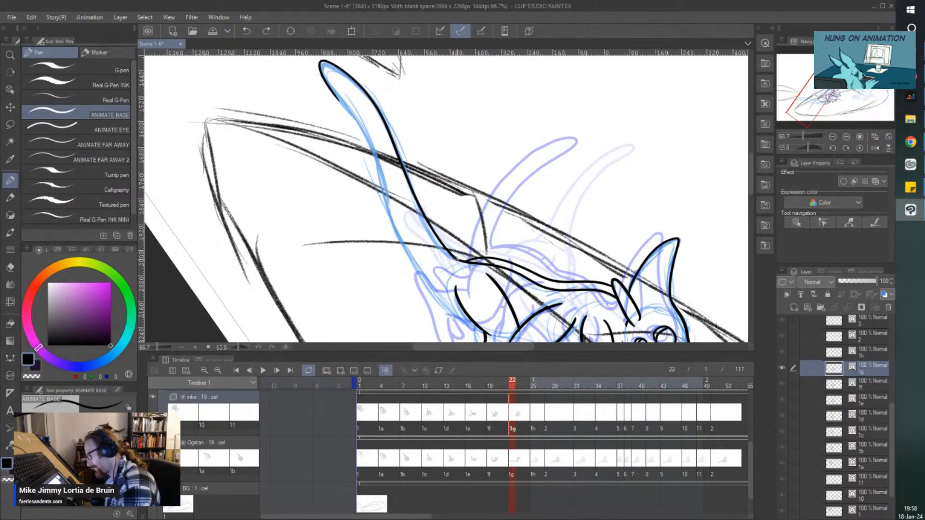
mouse_move(329, 92)
left_mouse_down()
mouse_move(365, 132)
mouse_move(398, 232)
mouse_move(447, 310)
left_mouse_up()
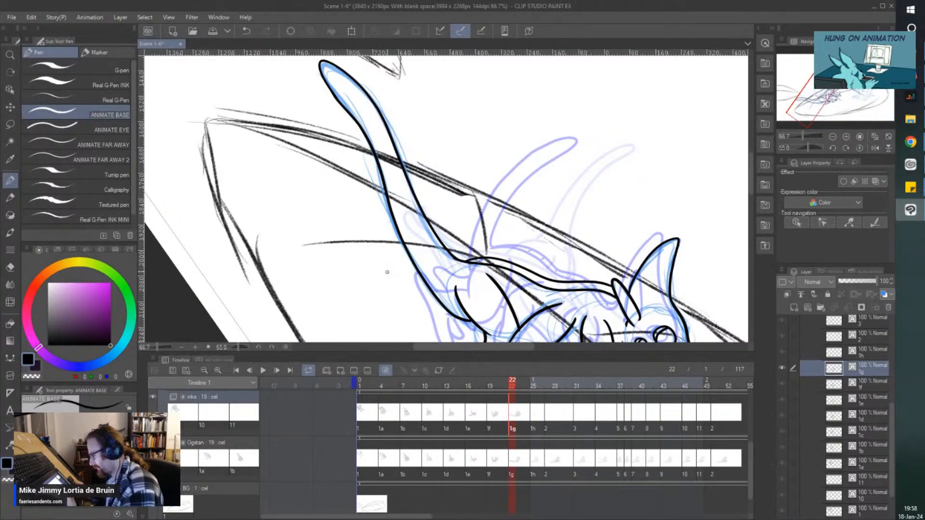
left_click_drag(386, 272, 531, 424)
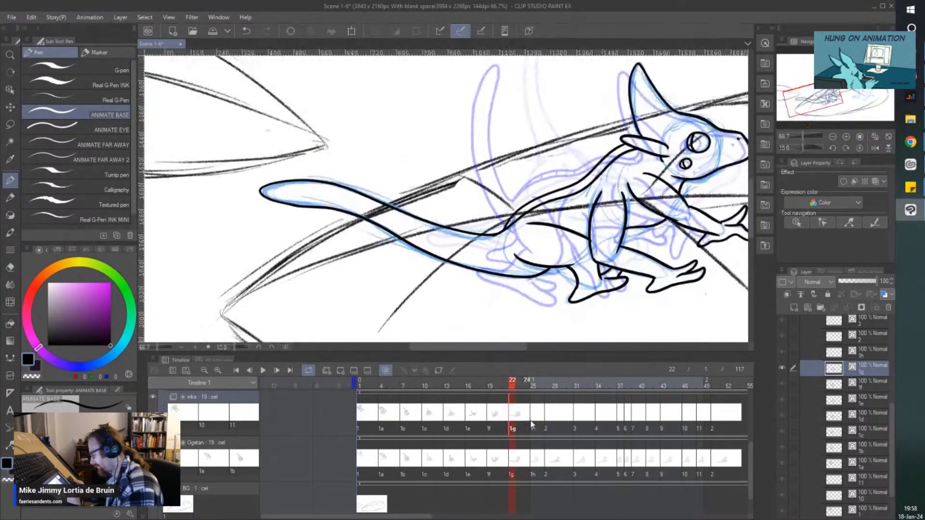
Step: Erase and redraw the tail's lower edge where it meets the thigh on cel 1g, and save the file
left_click(534, 419)
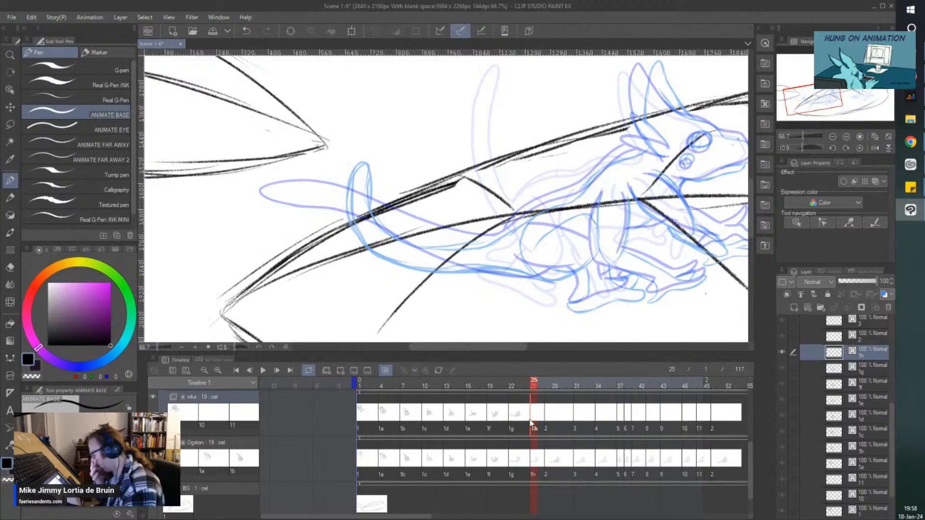
left_click(518, 419)
scroll(543, 273, "up", 3)
key("e")
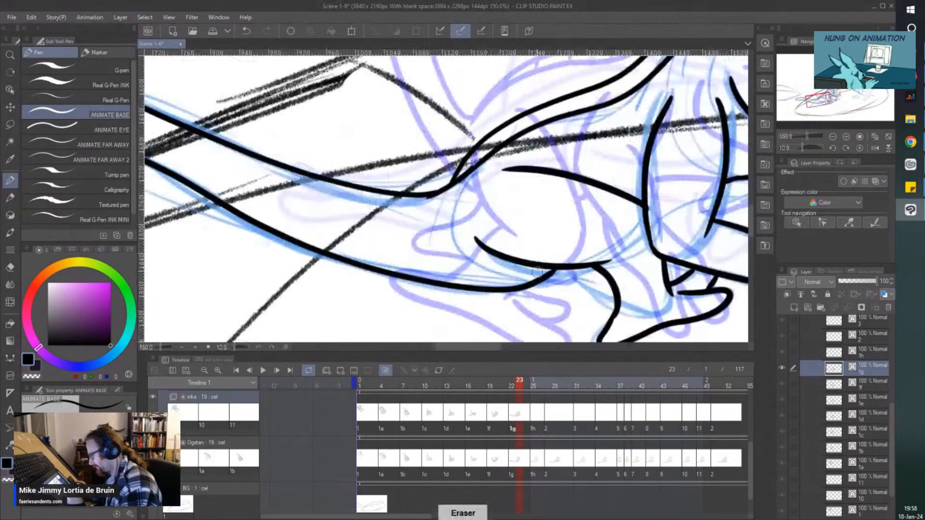
mouse_move(549, 280)
left_mouse_down()
mouse_move(525, 296)
mouse_move(562, 282)
mouse_move(555, 275)
mouse_move(563, 276)
mouse_move(507, 294)
left_mouse_up()
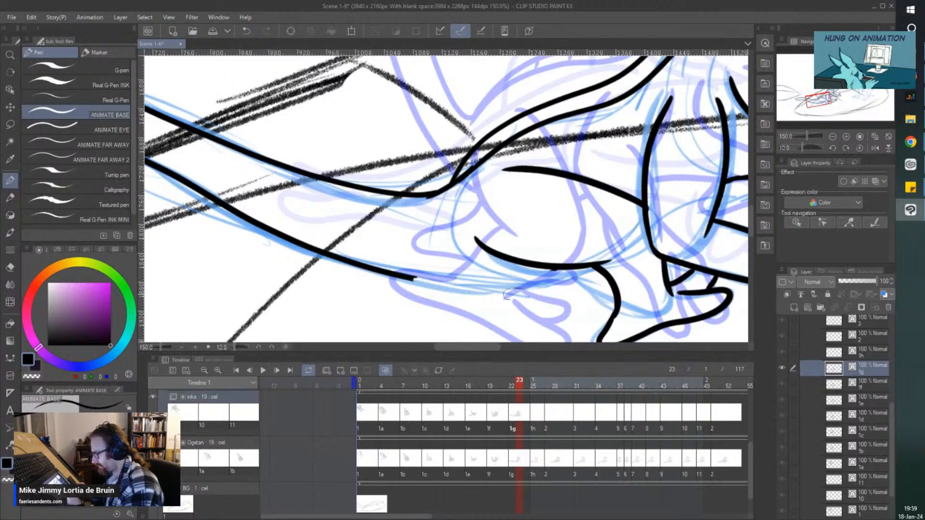
key("p")
mouse_move(402, 275)
left_mouse_down()
mouse_move(520, 283)
mouse_move(566, 270)
left_mouse_up()
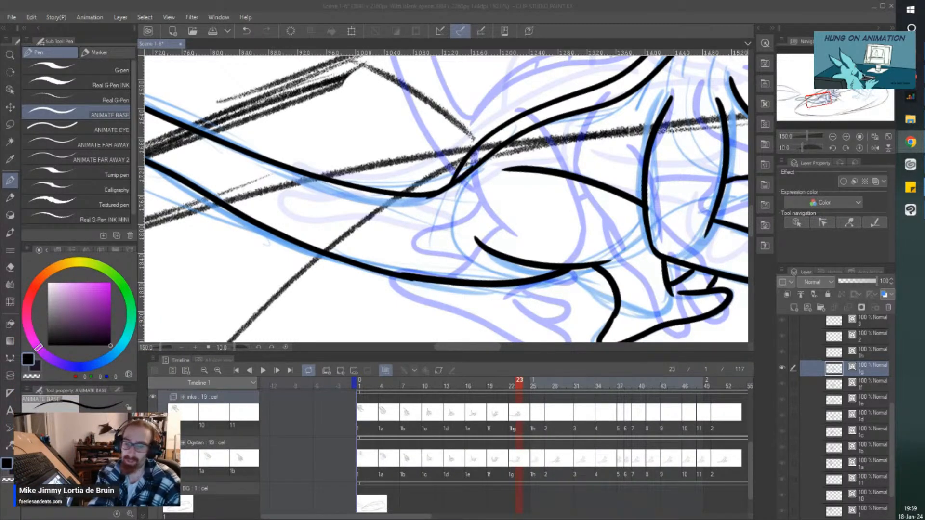
left_click(420, 194)
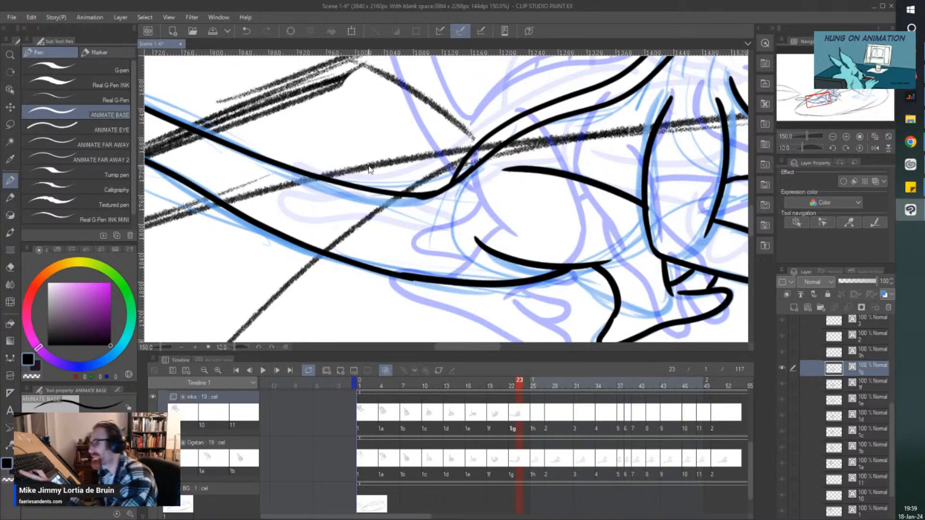
key("ctrl+s")
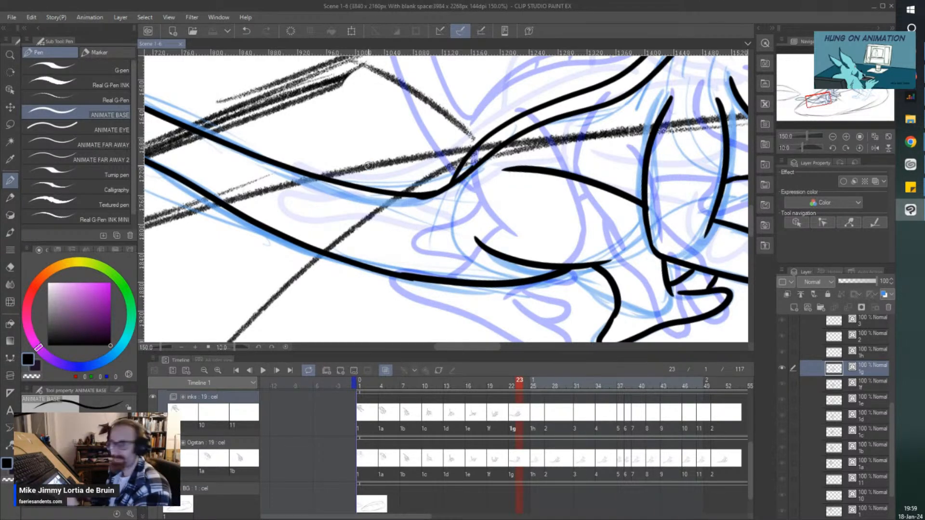
Step: Go to cel 1h on the inks track at frame 25, leaving the file under its existing name
scroll(368, 165, "down", 5)
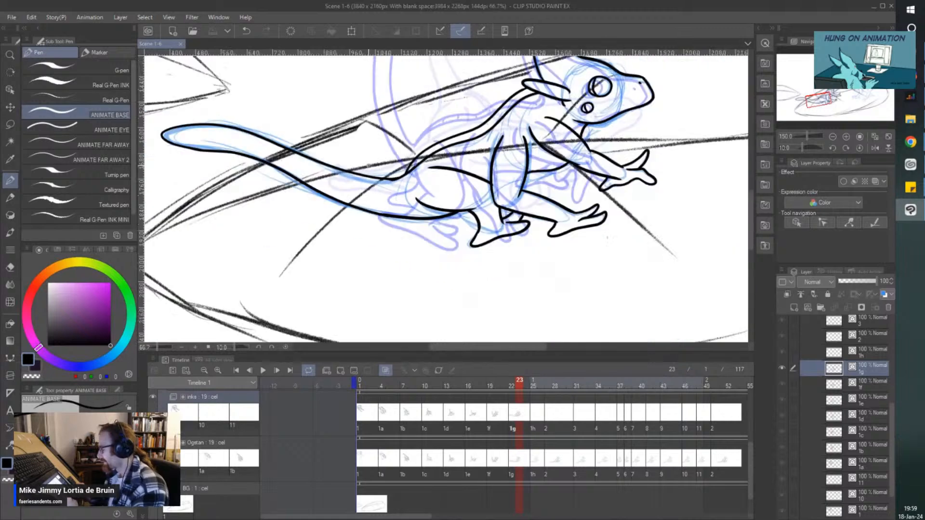
key("ctrl+shift+s")
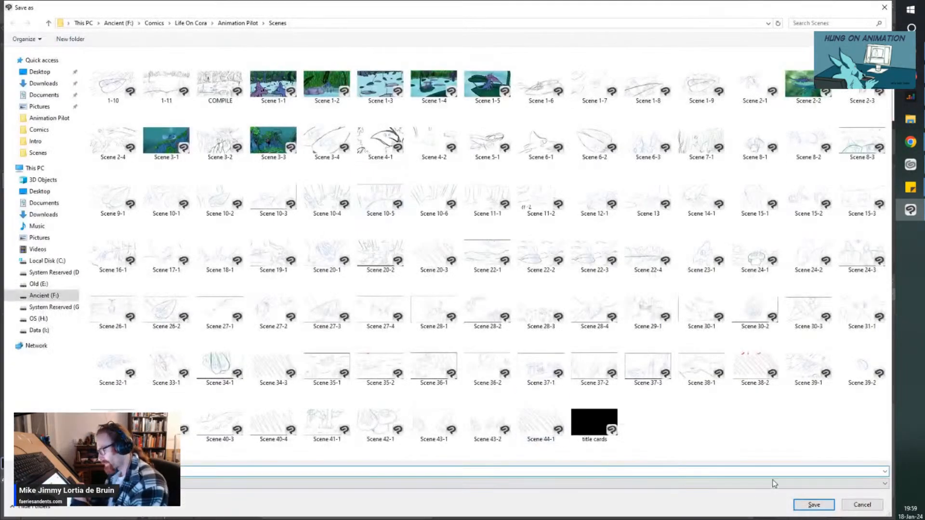
left_click(860, 505)
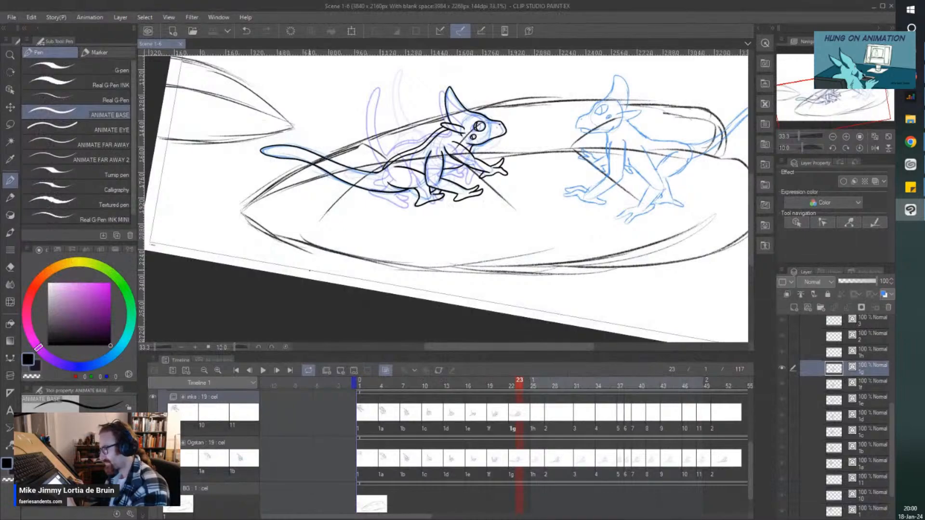
key("minus")
key("minus")
left_click(532, 415)
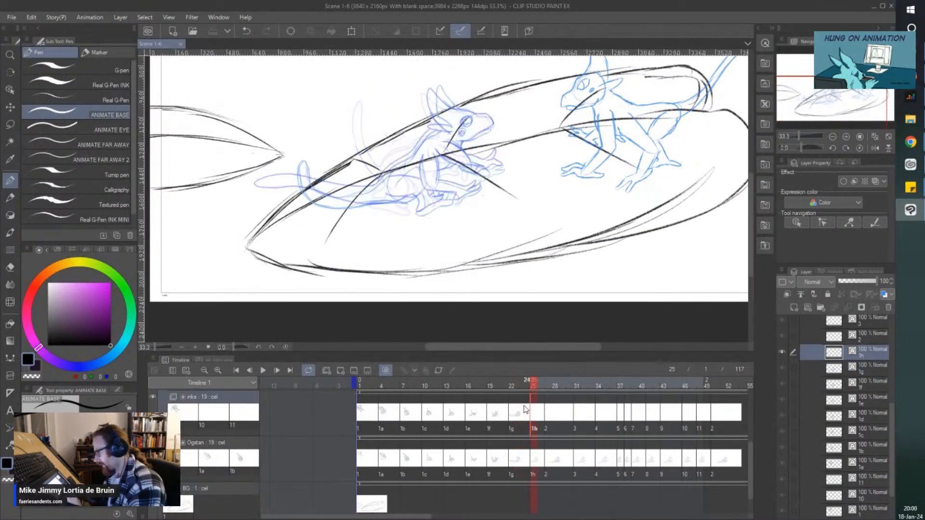
Step: Ink the large round eye and the smaller one beneath it, each with a curved pupil line, on cel 1h
scroll(487, 178, "down", 1)
scroll(478, 129, "up", 4)
scroll(478, 129, "up", 2)
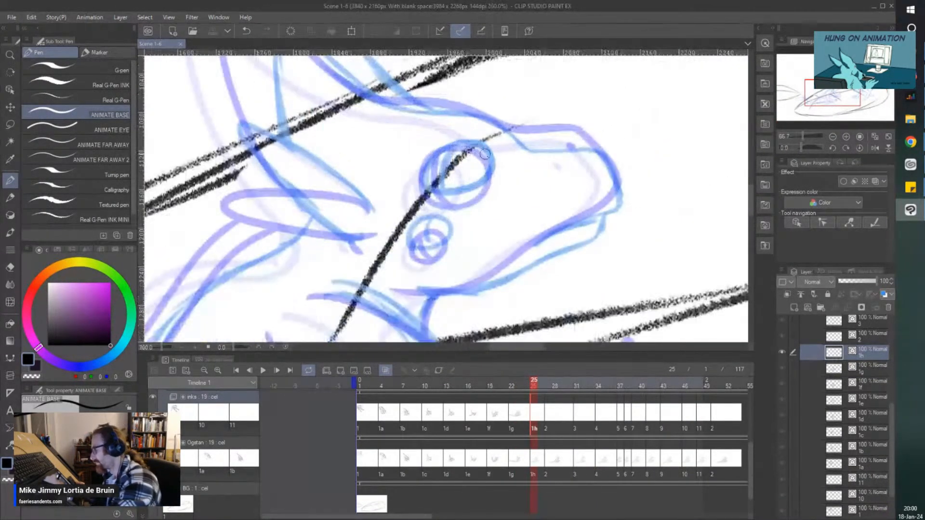
mouse_move(491, 177)
left_mouse_down()
mouse_move(492, 156)
mouse_move(455, 137)
mouse_move(424, 159)
mouse_move(424, 183)
mouse_move(441, 190)
mouse_move(491, 174)
left_mouse_up()
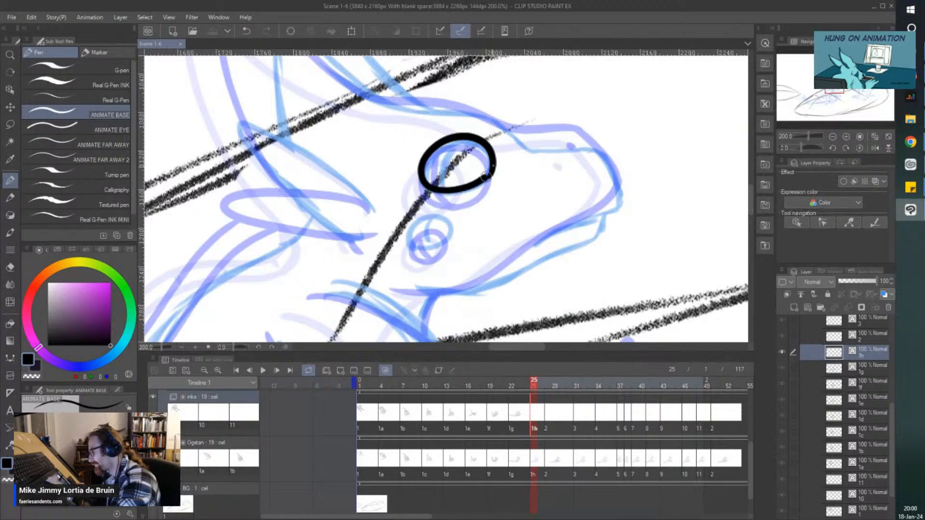
left_click_drag(457, 139, 443, 190)
mouse_move(415, 247)
left_mouse_down()
mouse_move(440, 245)
mouse_move(418, 220)
mouse_move(422, 247)
mouse_move(431, 241)
left_mouse_up()
Step: Ink the forehead and snout contour around to the mouth line and add the nostril dot on cel 1h
scroll(462, 128, "down", 2)
scroll(485, 119, "up", 2)
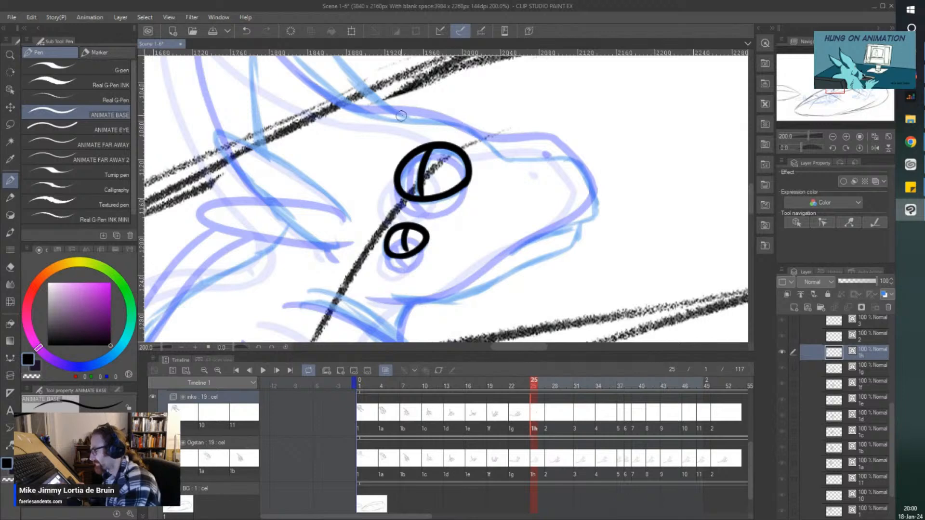
mouse_move(401, 116)
left_mouse_down()
mouse_move(549, 161)
mouse_move(594, 197)
mouse_move(595, 215)
mouse_move(511, 254)
left_mouse_up()
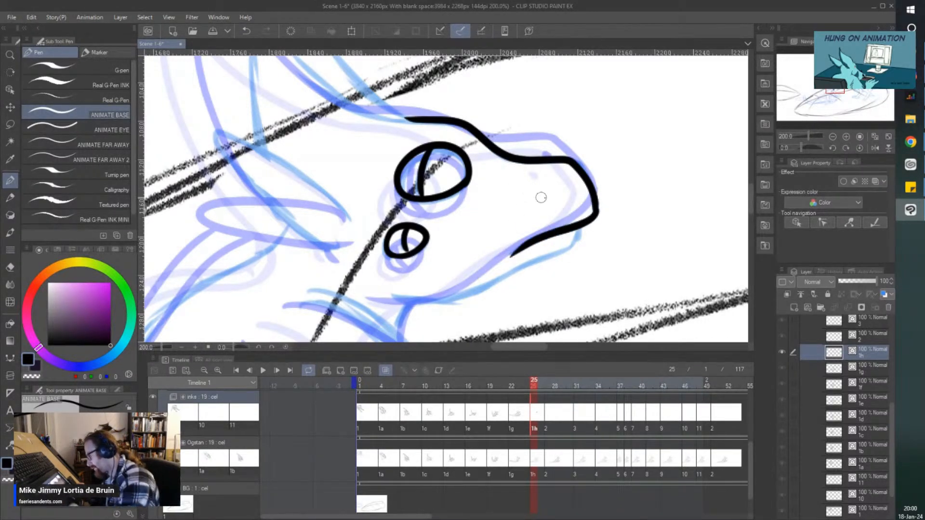
left_click(554, 179)
Step: Ink the tall pointed crest rising from the forehead and the long narrow ear beneath it on cel 1h
scroll(472, 187, "down", 4)
left_click_drag(293, 225, 346, 224)
scroll(362, 127, "up", 1)
left_click_drag(387, 134, 390, 183)
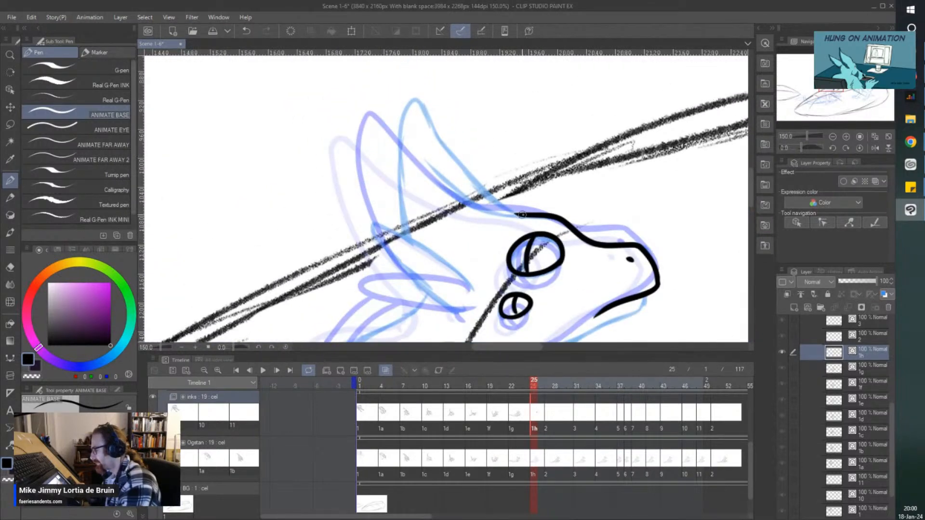
mouse_move(522, 214)
left_mouse_down()
mouse_move(485, 188)
mouse_move(415, 99)
mouse_move(397, 149)
mouse_move(404, 240)
left_mouse_up()
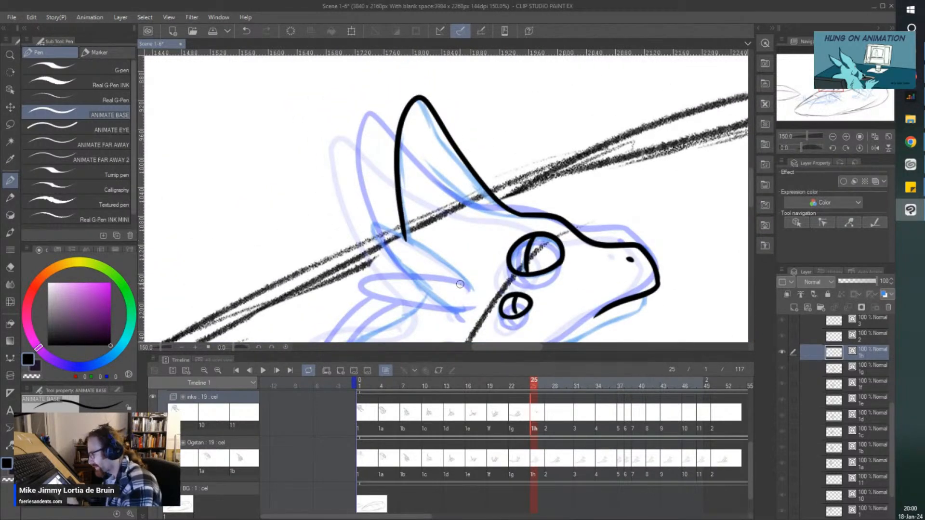
mouse_move(475, 291)
left_mouse_down()
mouse_move(377, 227)
mouse_move(376, 240)
mouse_move(436, 299)
mouse_move(464, 310)
mouse_move(449, 301)
left_mouse_up()
Step: Ink the lower jaw from beneath the snout tip to the throat, and the short front neck line, on cel 1h
scroll(421, 283, "down", 1)
scroll(453, 317, "up", 2)
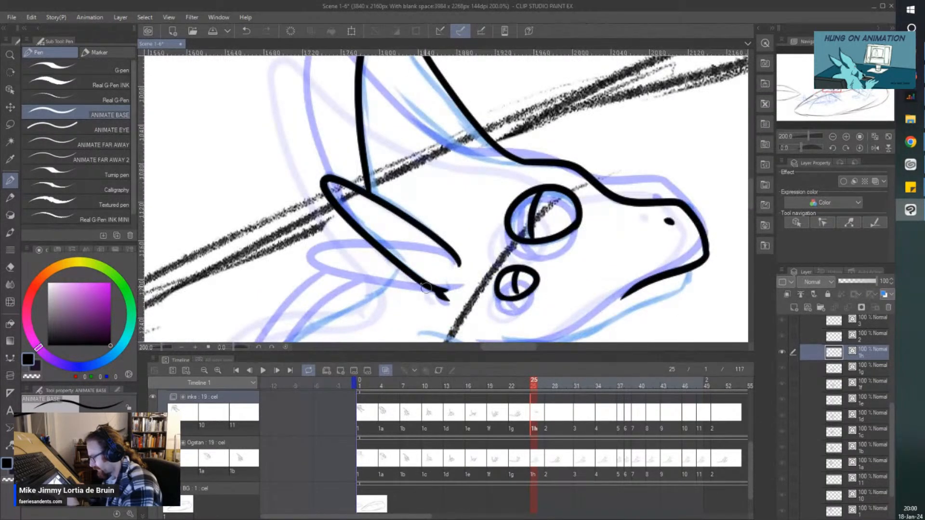
scroll(426, 288, "down", 1)
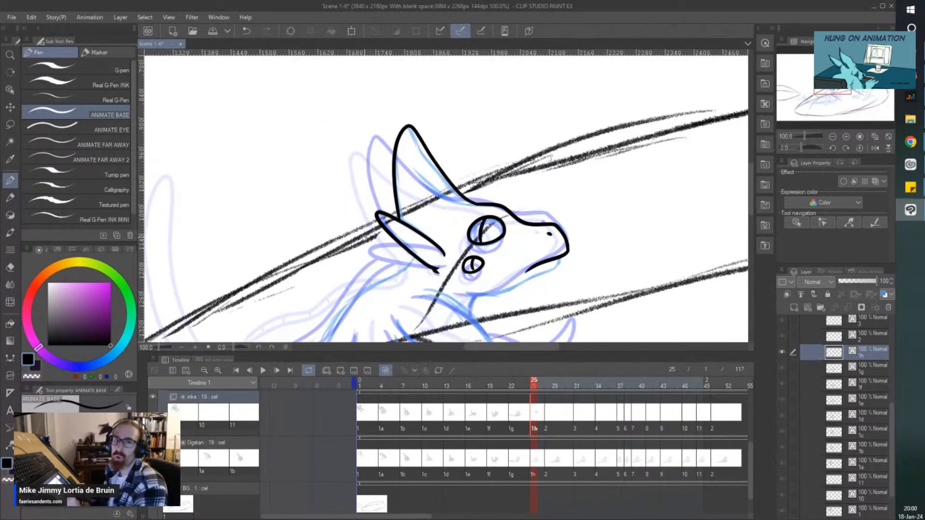
scroll(490, 301, "up", 1)
mouse_move(649, 192)
left_mouse_down()
mouse_move(646, 209)
mouse_move(616, 229)
mouse_move(553, 257)
mouse_move(490, 266)
mouse_move(470, 308)
left_mouse_up()
Step: Ink the upper and lower edges of the outstretched arm from the shoulder to the elbow on cel 1h
scroll(380, 188, "down", 1)
scroll(425, 299, "up", 1)
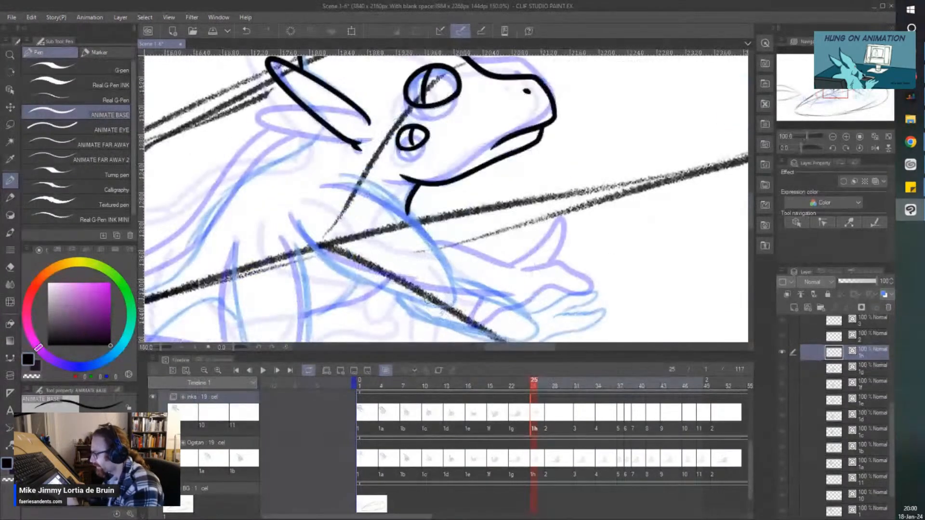
mouse_move(346, 183)
left_mouse_down()
mouse_move(408, 221)
mouse_move(452, 291)
left_mouse_up()
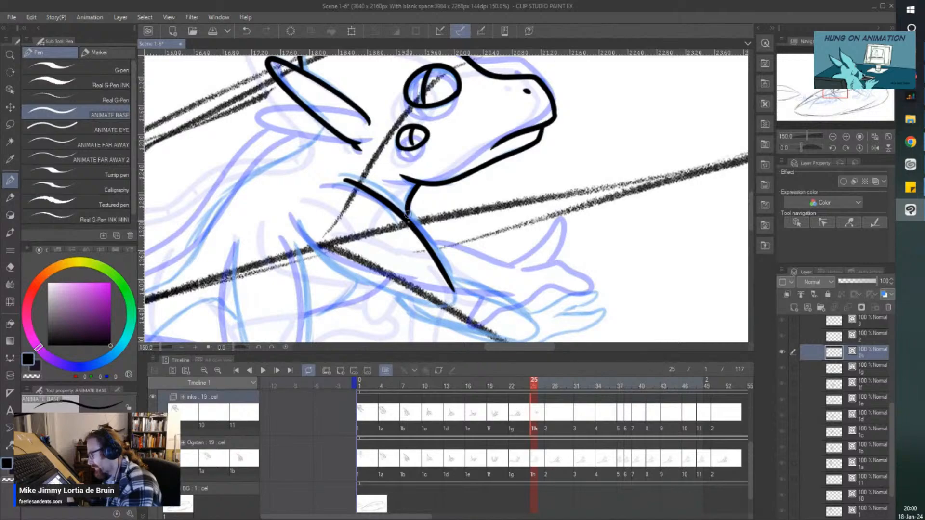
scroll(407, 215, "down", 1)
scroll(407, 215, "up", 1)
mouse_move(306, 209)
left_mouse_down()
mouse_move(320, 236)
mouse_move(428, 297)
left_mouse_up()
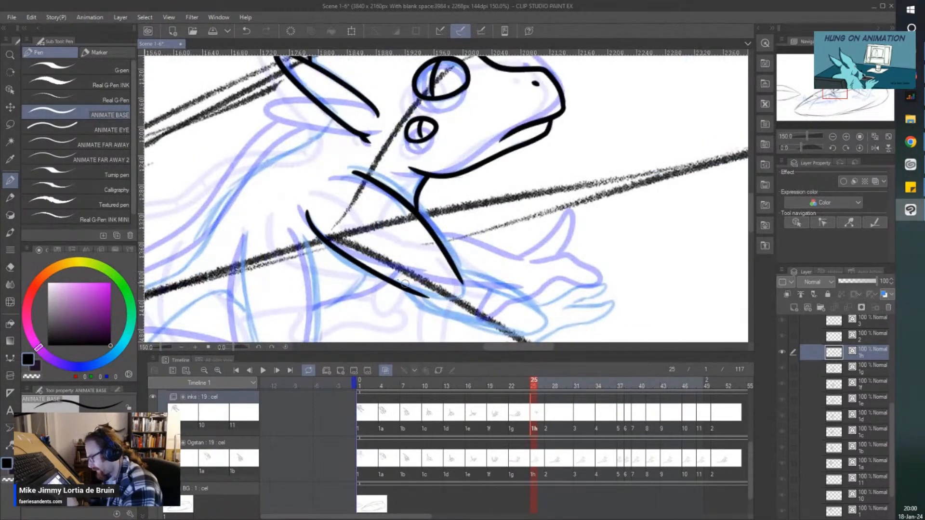
Step: Ink the outstretched arm's forearm and fingered hand on cel 1h, and save the file
scroll(405, 283, "down", 1)
scroll(407, 255, "up", 1)
left_click_drag(408, 255, 498, 291)
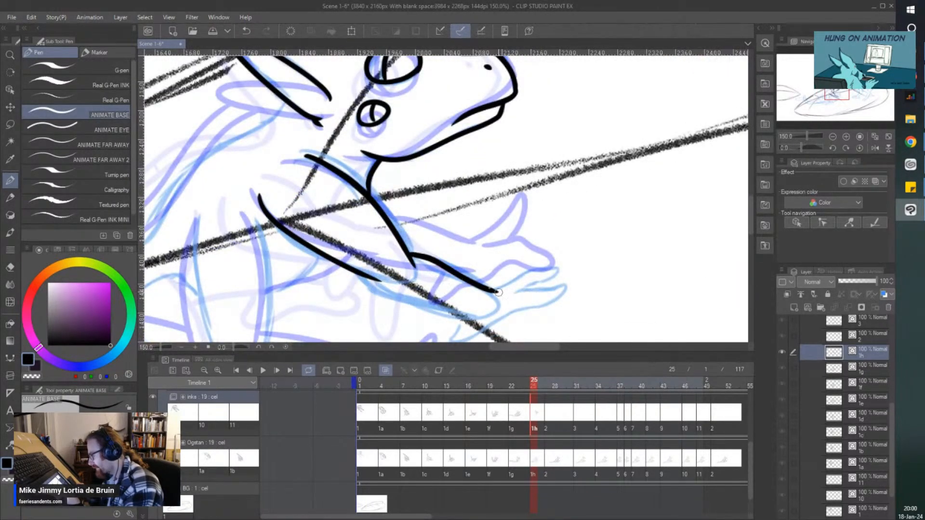
left_click_drag(374, 280, 459, 316)
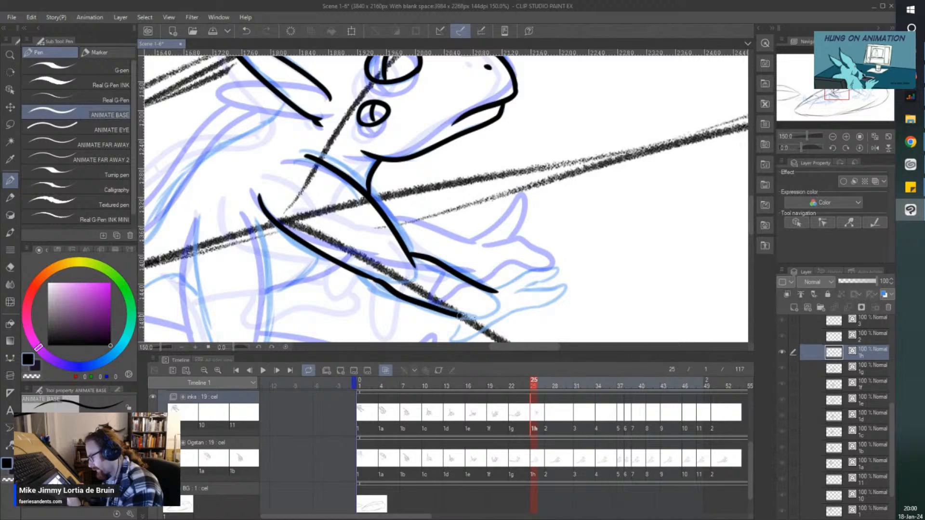
mouse_move(514, 294)
left_mouse_down()
mouse_move(565, 288)
mouse_move(455, 340)
mouse_move(463, 314)
mouse_move(522, 270)
mouse_move(557, 262)
mouse_move(542, 284)
left_mouse_up()
scroll(558, 210, "down", 1)
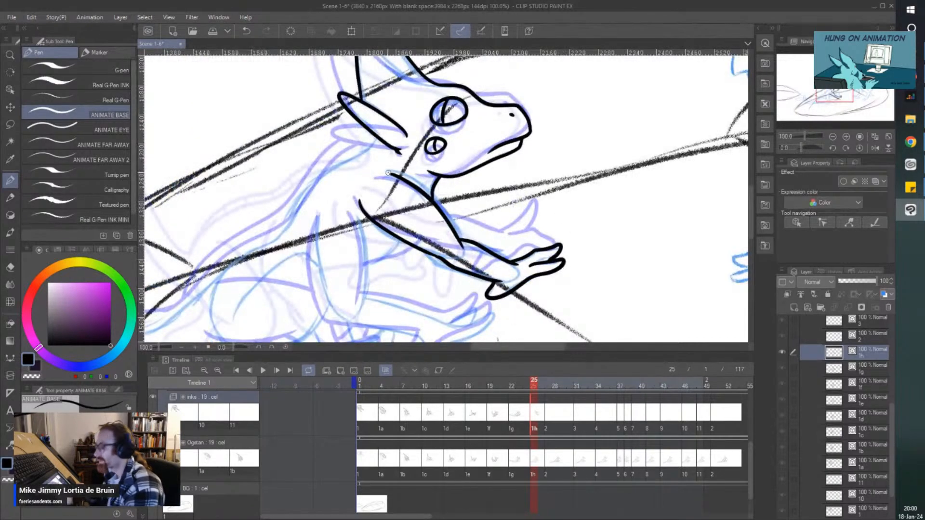
key("ctrl+s")
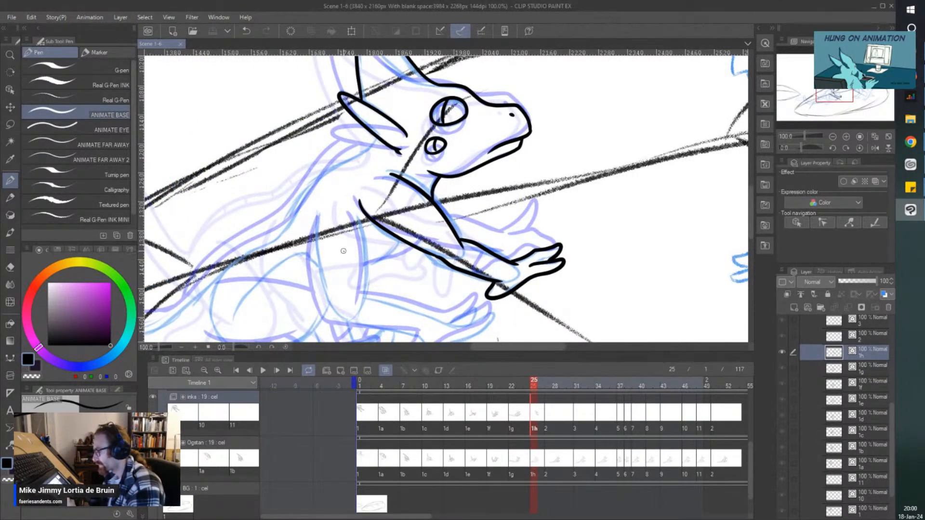
Step: Ink the chest curve between the arms and both edges of the lower arm's upper section on cel 1h
scroll(343, 250, "up", 2)
mouse_move(454, 215)
left_mouse_down()
mouse_move(440, 236)
mouse_move(382, 268)
left_mouse_up()
scroll(380, 150, "down", 2)
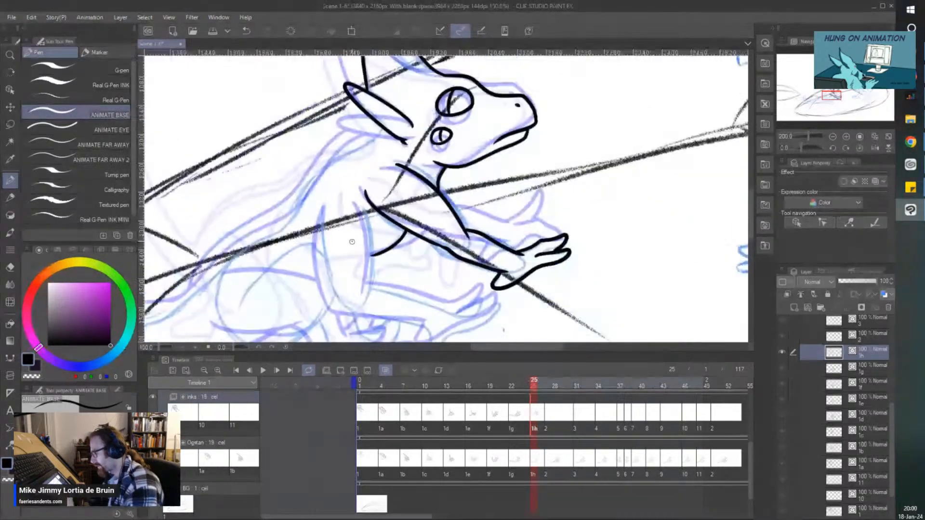
scroll(380, 149, "up", 1)
mouse_move(371, 131)
left_mouse_down()
mouse_move(383, 149)
mouse_move(383, 268)
left_mouse_up()
mouse_move(318, 150)
left_mouse_down()
mouse_move(320, 222)
mouse_move(346, 284)
left_mouse_up()
scroll(337, 270, "down", 1)
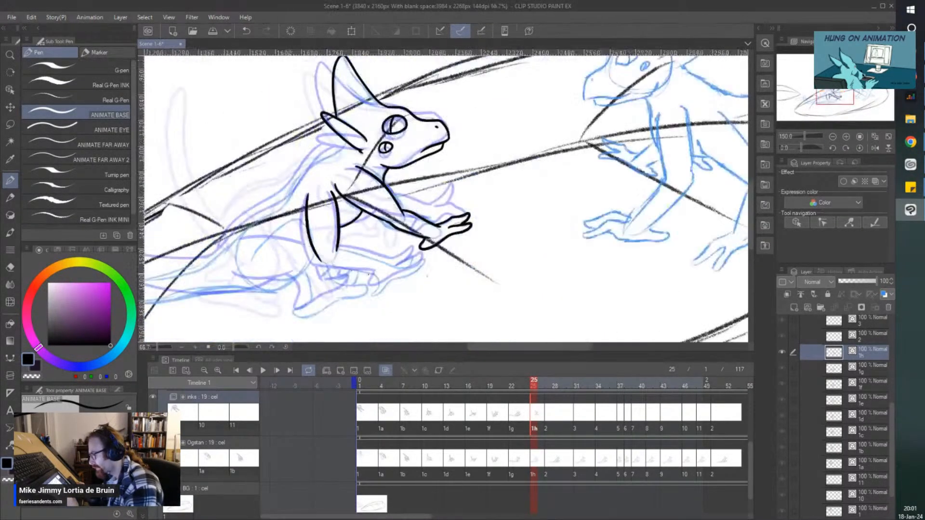
Step: Ink the lower arm's forearm, fingered hand and underside back to the elbow on cel 1h, and save the file
scroll(305, 229, "up", 1)
mouse_move(298, 231)
left_mouse_down()
mouse_move(440, 272)
mouse_move(470, 246)
mouse_move(467, 266)
mouse_move(496, 258)
mouse_move(466, 288)
mouse_move(384, 335)
mouse_move(390, 308)
mouse_move(376, 281)
left_mouse_up()
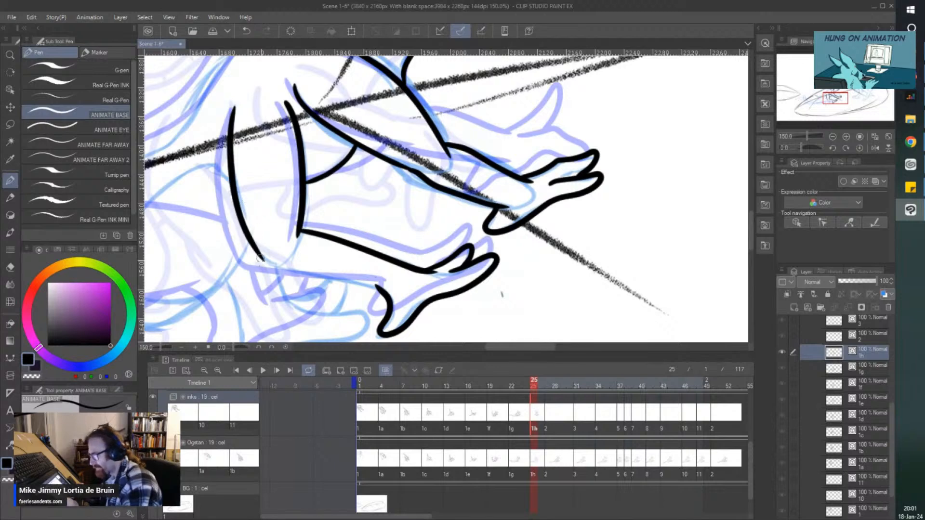
mouse_move(259, 254)
left_mouse_down()
mouse_move(288, 273)
mouse_move(390, 291)
left_mouse_up()
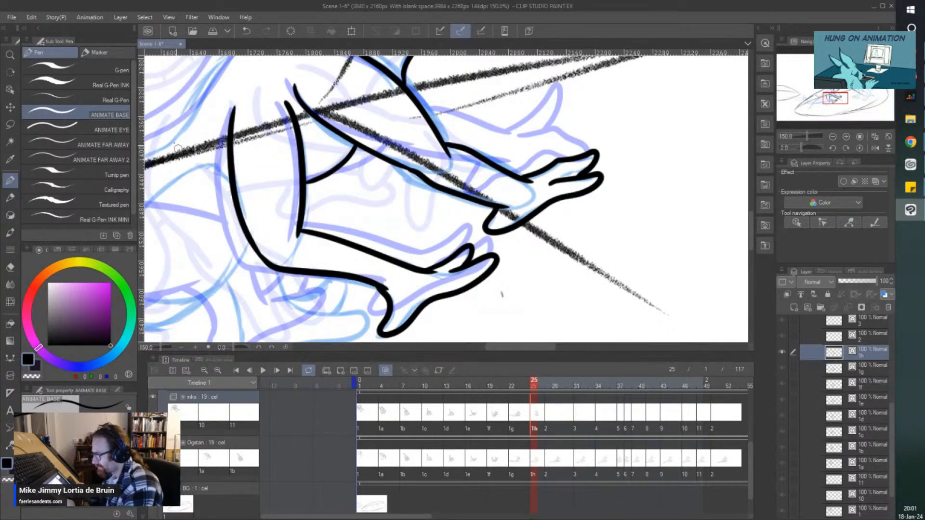
key("ctrl+minus")
scroll(191, 183, "left", 5)
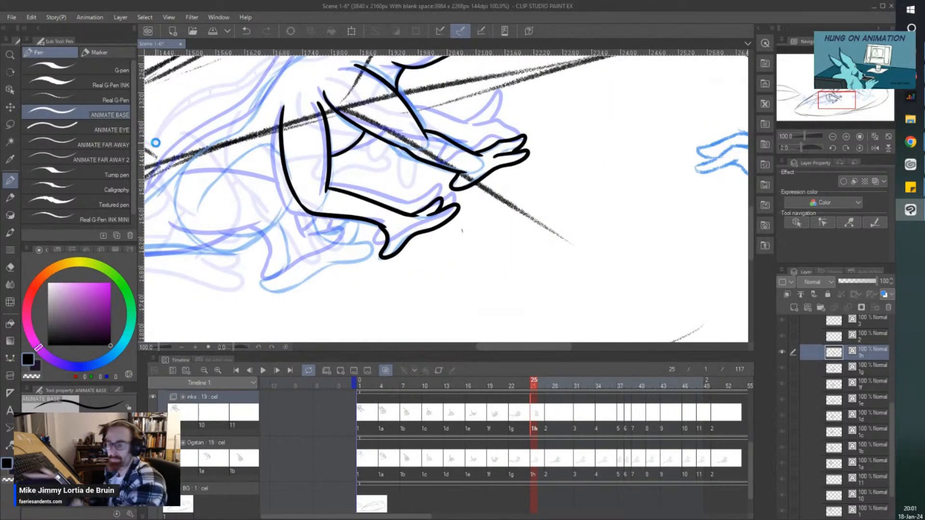
key("ctrl+s")
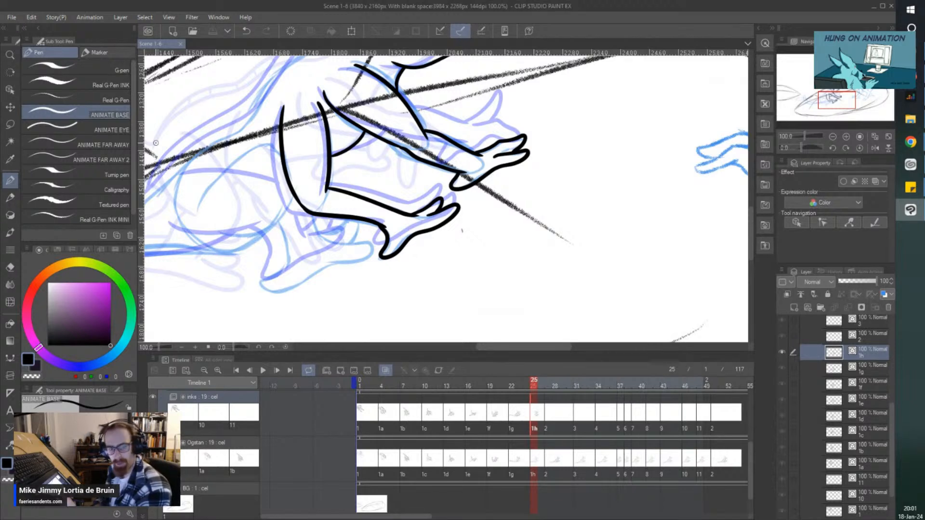
Step: Ink the short toe and belly lines beneath the elbow and the hind foot's top, toe, sole and heel on cel 1h
scroll(156, 143, "down", 1)
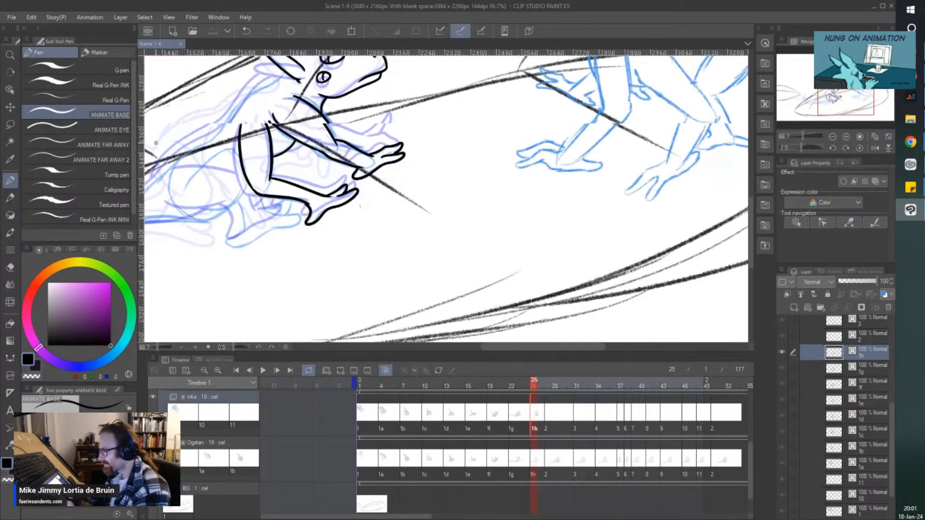
scroll(156, 143, "left", 5)
scroll(156, 143, "left", 1)
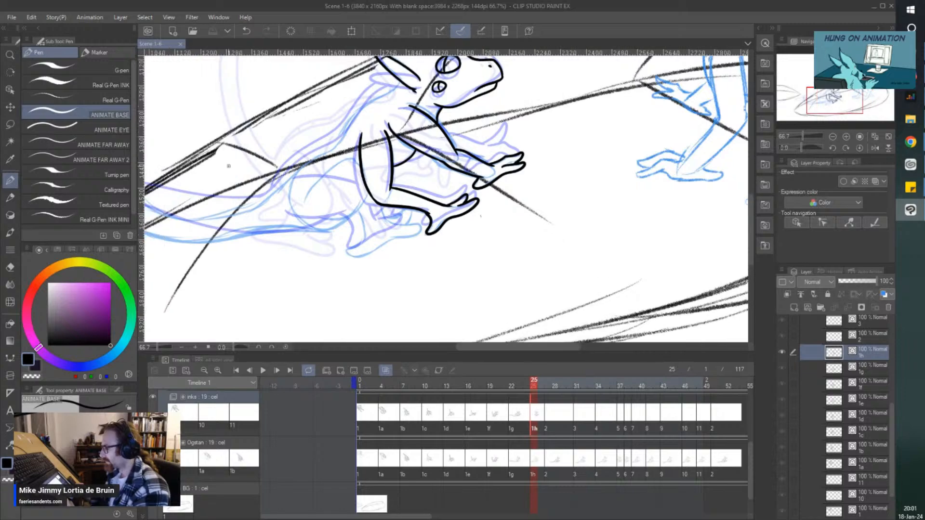
scroll(249, 208, "up", 3)
scroll(249, 208, "up", 2)
scroll(249, 208, "down", 1)
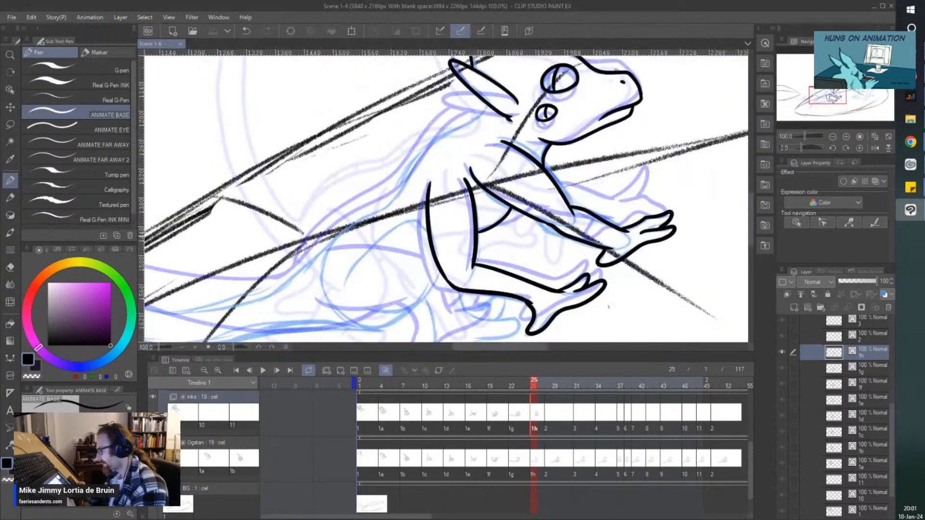
scroll(394, 310, "down", 2)
scroll(388, 304, "up", 2)
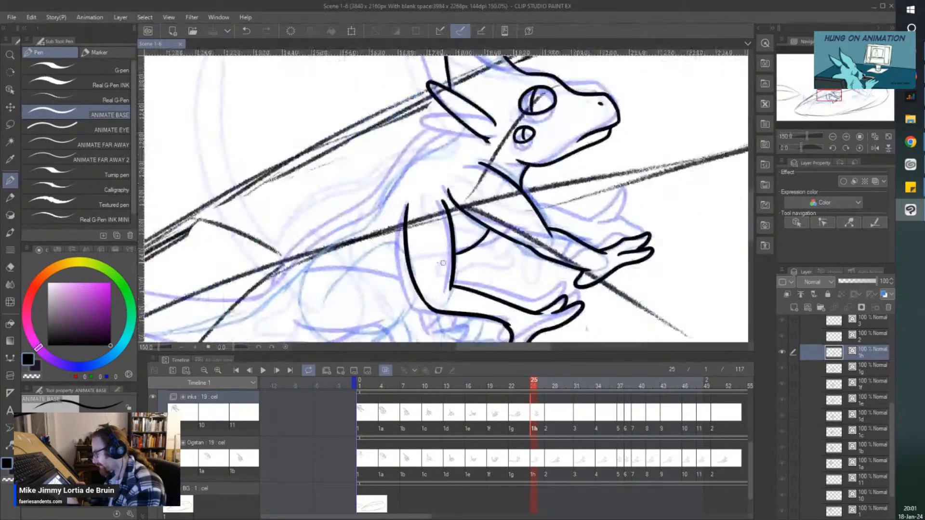
scroll(381, 299, "down", 2)
scroll(381, 299, "up", 3)
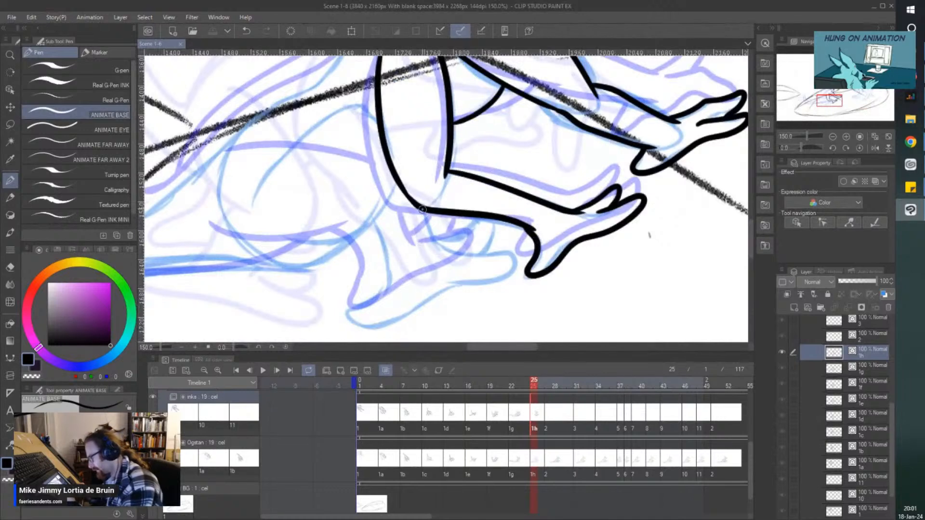
mouse_move(422, 210)
left_mouse_down()
mouse_move(437, 240)
mouse_move(451, 235)
left_mouse_up()
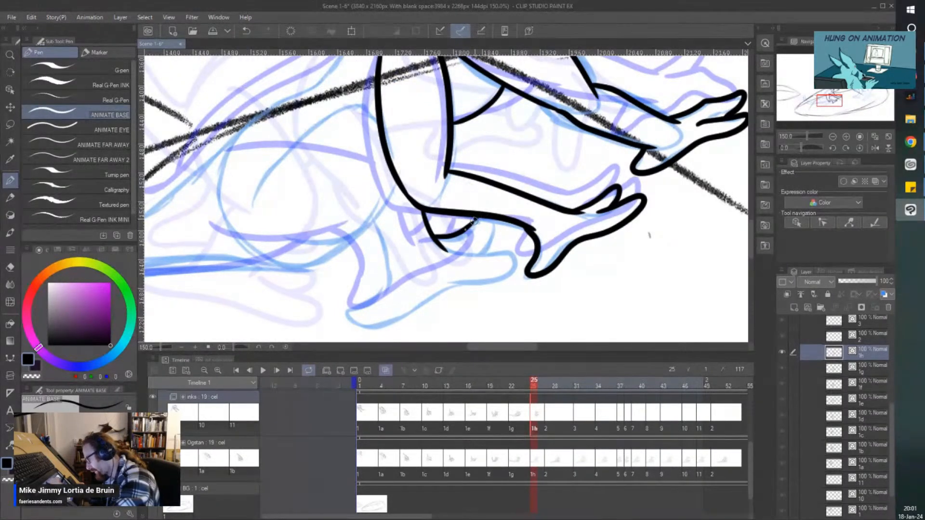
mouse_move(498, 218)
left_mouse_down()
mouse_move(472, 249)
mouse_move(515, 248)
mouse_move(521, 263)
mouse_move(448, 285)
mouse_move(386, 324)
mouse_move(355, 321)
mouse_move(352, 311)
mouse_move(387, 290)
left_mouse_up()
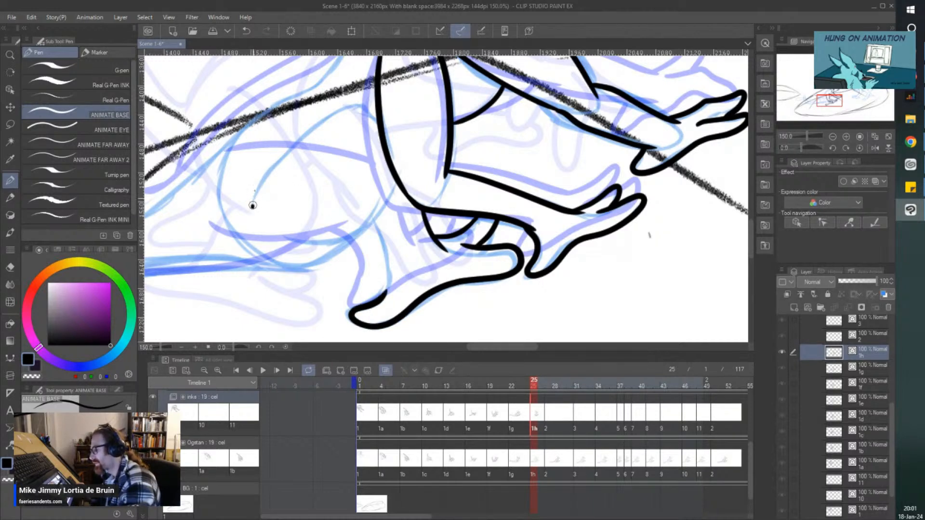
Step: Ink the thigh's upper curve and underside, and the shin line down to the heel, on cel 1h
mouse_move(252, 207)
left_mouse_down()
mouse_move(274, 163)
mouse_move(327, 120)
mouse_move(352, 109)
mouse_move(377, 118)
left_mouse_up()
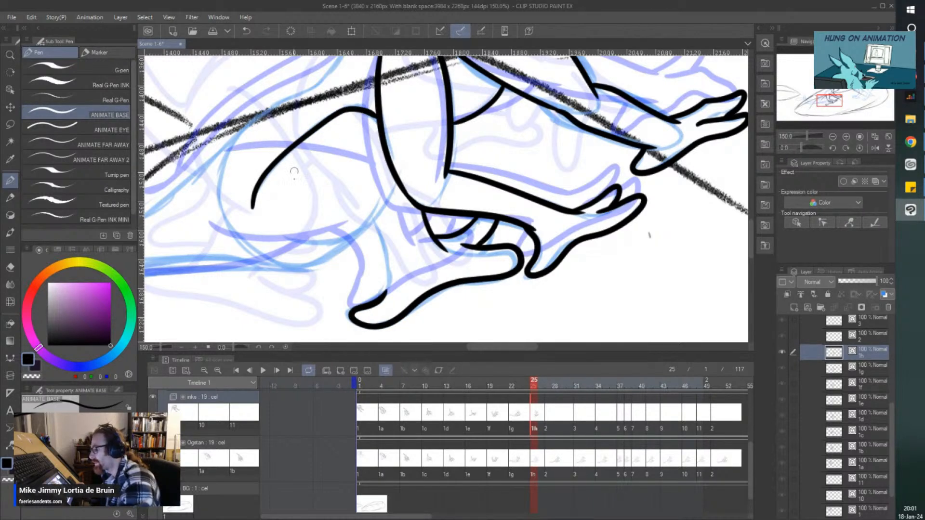
left_click_drag(384, 192, 275, 237)
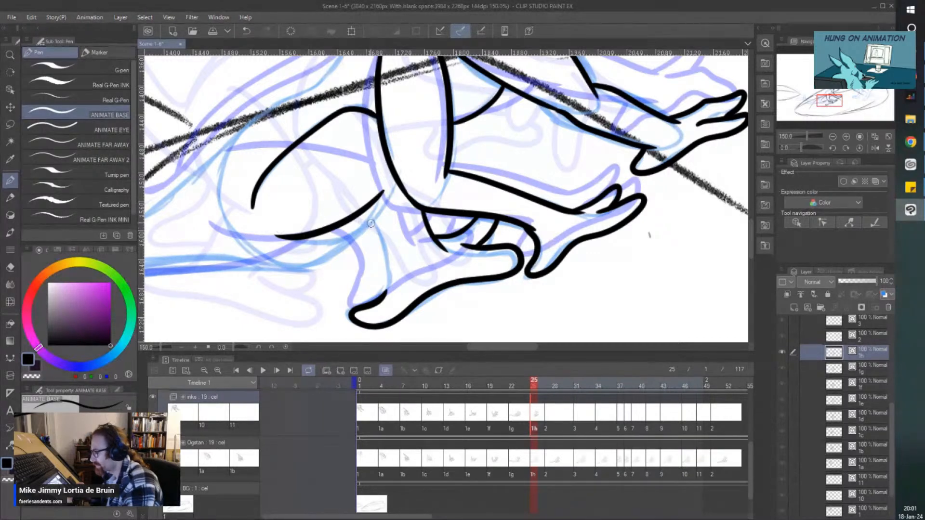
left_click_drag(367, 208, 385, 294)
scroll(297, 223, "down", 1)
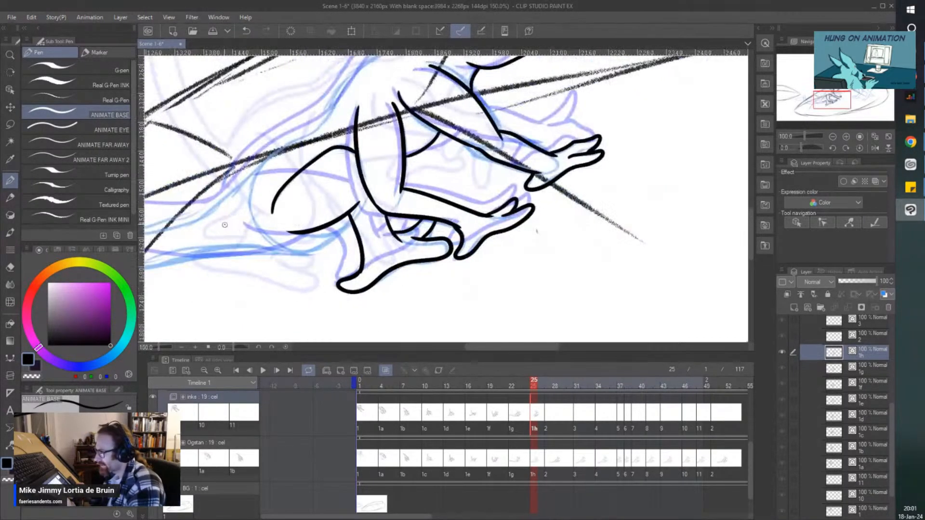
Step: Ink the rump line beneath the thigh and the back contour from the neck to the tail base on cel 1h
left_click_drag(321, 249, 418, 251)
mouse_move(442, 221)
left_mouse_down()
mouse_move(398, 248)
mouse_move(363, 253)
left_mouse_up()
mouse_move(470, 61)
left_mouse_down()
mouse_move(471, 162)
mouse_move(341, 286)
left_mouse_up()
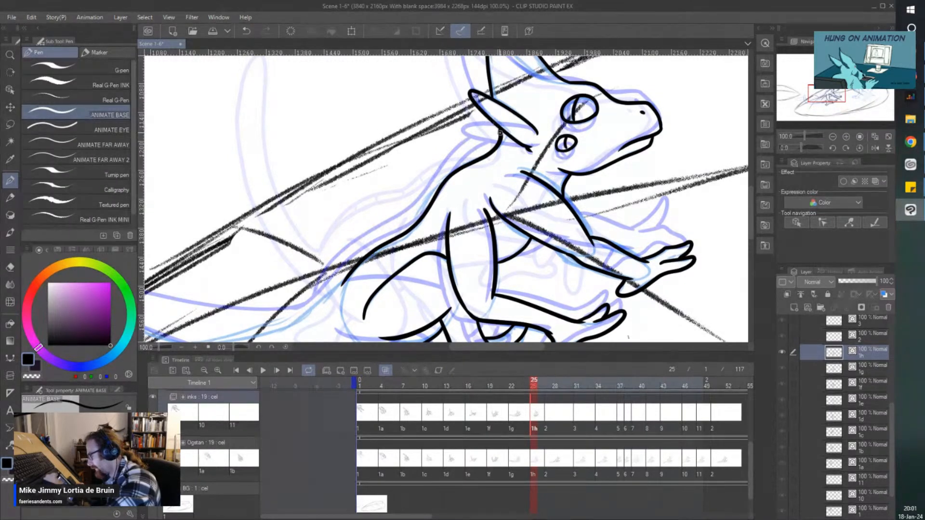
Step: Ink the second, parallel ridge line along the back from the ear down to the tail base on cel 1h
mouse_move(493, 124)
left_mouse_down()
mouse_move(472, 156)
mouse_move(428, 187)
left_mouse_up()
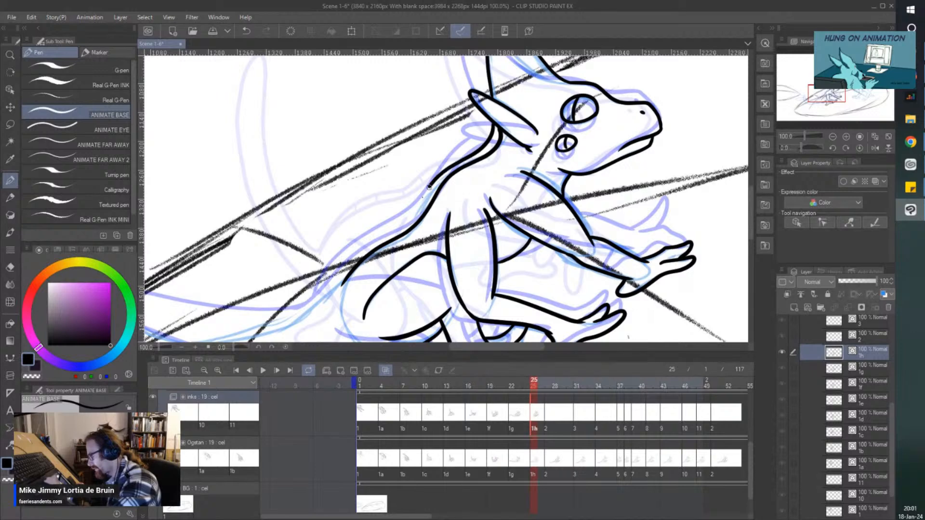
key("ctrl+z")
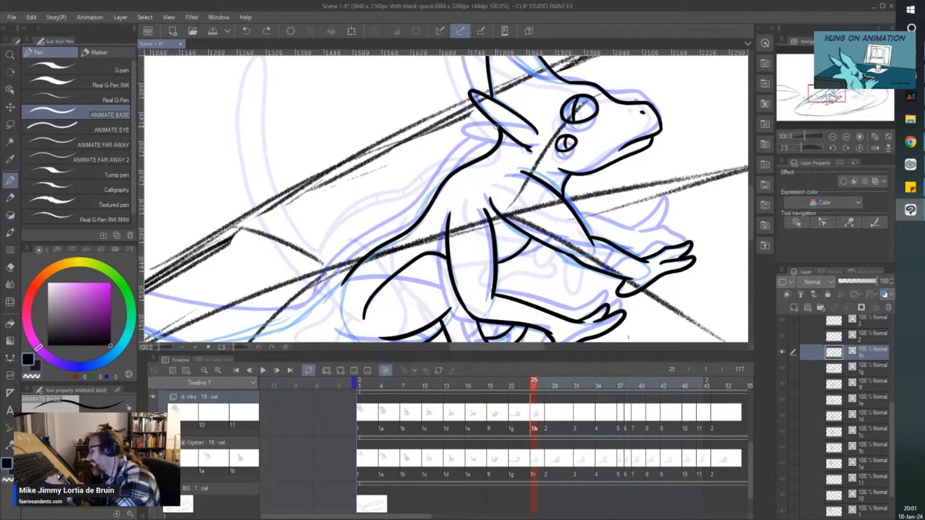
mouse_move(492, 135)
left_mouse_down()
mouse_move(447, 166)
mouse_move(353, 261)
left_mouse_up()
scroll(342, 207, "down", 2)
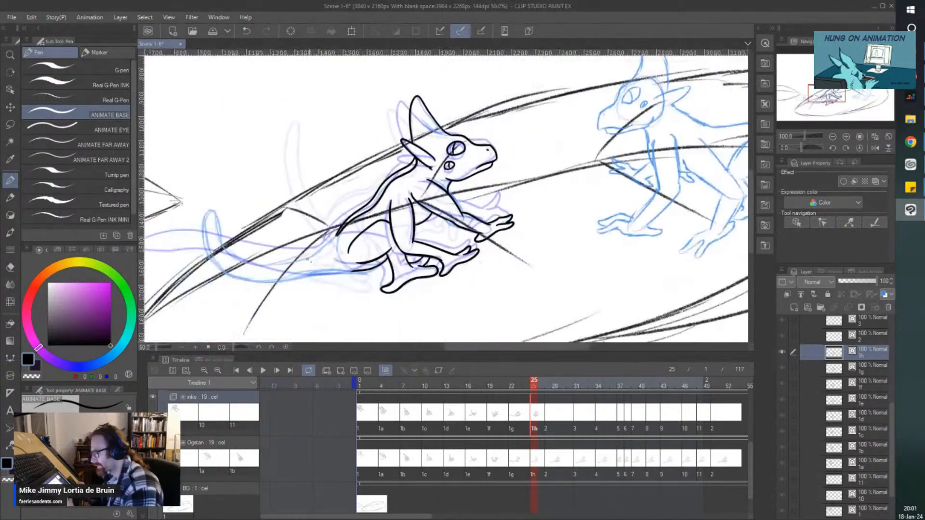
Step: Ink the tail's rounded tip and both of its long edges down to the back and rump on cel 1h
scroll(337, 208, "up", 4)
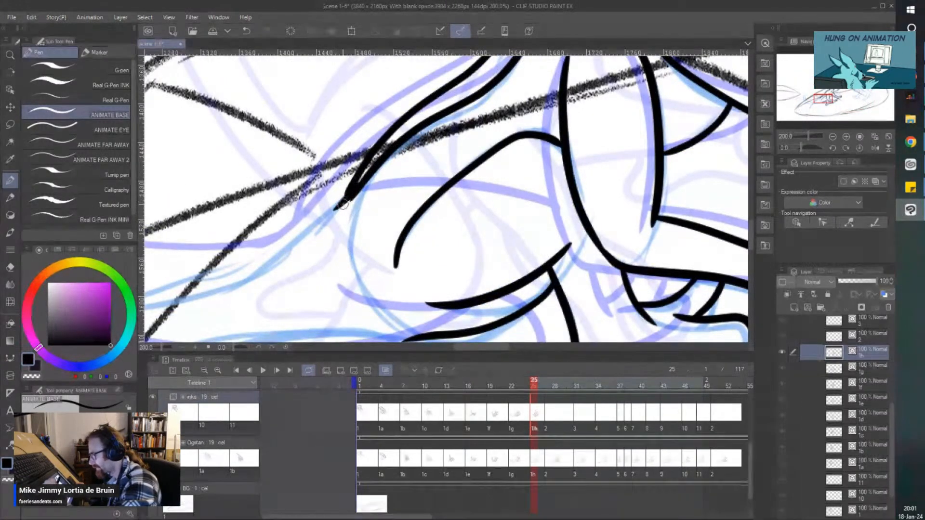
scroll(333, 208, "down", 3)
left_click_drag(310, 157, 354, 152)
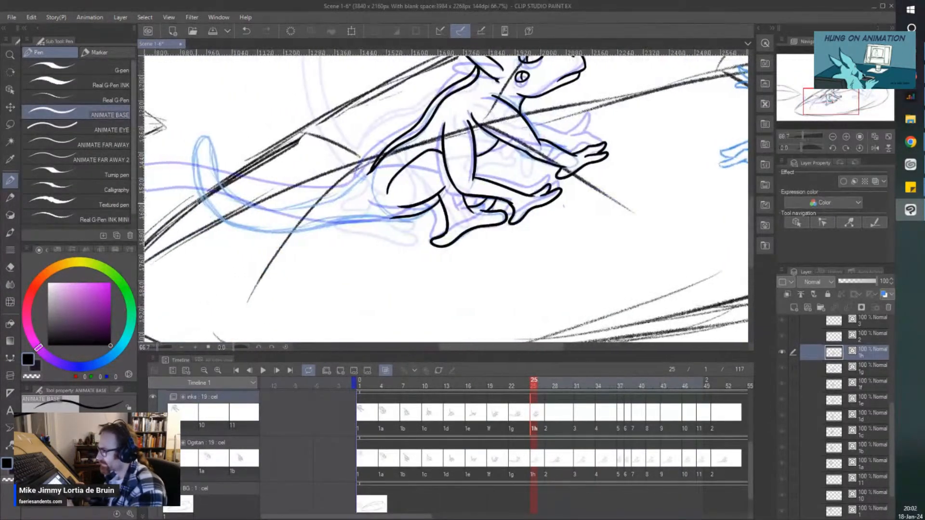
key("asciicircum")
key("asciicircum")
key("asciicircum")
key("asciicircum")
key("asciicircum")
key("asciicircum")
key("asciicircum")
key("asciicircum")
key("asciicircum")
key("asciicircum")
key("asciicircum")
key("asciicircum")
key("asciicircum")
key("asciicircum")
key("asciicircum")
key("asciicircum")
key("asciicircum")
scroll(385, 252, "up", 10)
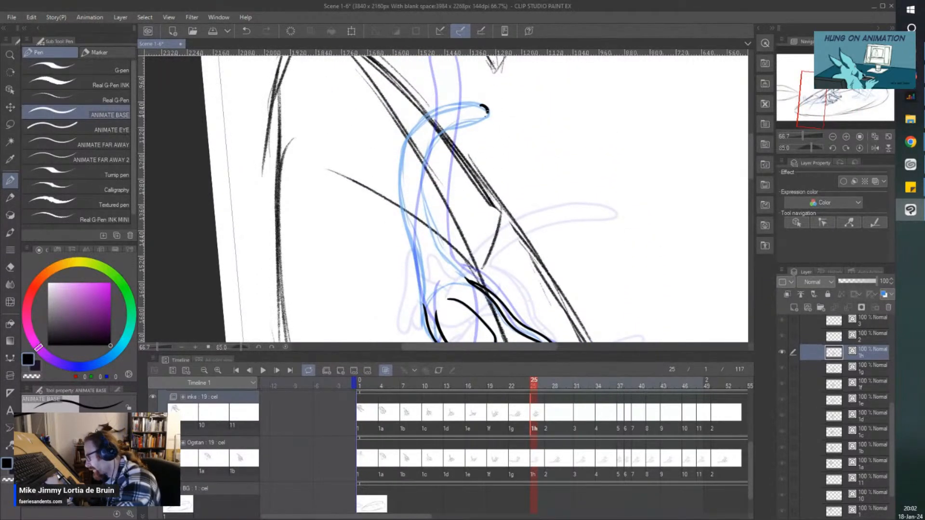
mouse_move(428, 153)
left_mouse_down()
mouse_move(428, 214)
mouse_move(451, 263)
left_mouse_up()
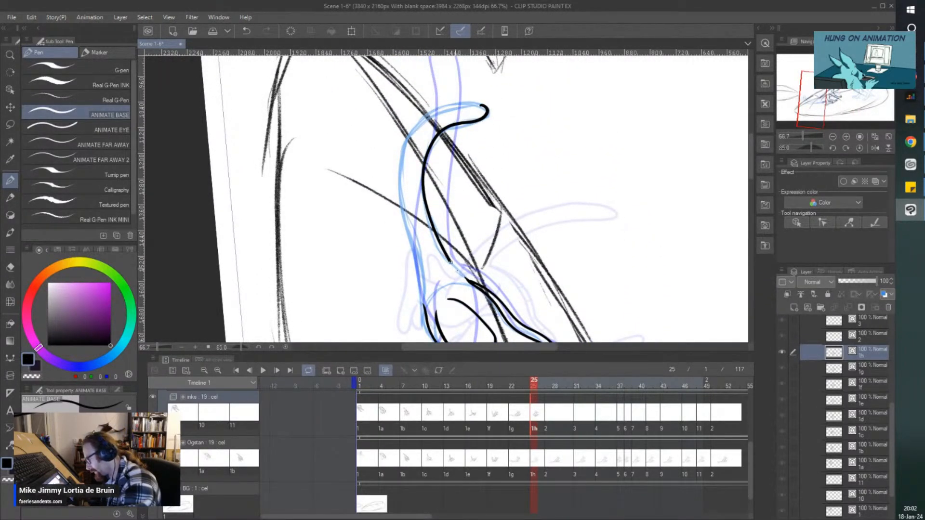
mouse_move(483, 106)
left_mouse_down()
mouse_move(461, 104)
mouse_move(420, 129)
left_mouse_up()
key("ctrl+z")
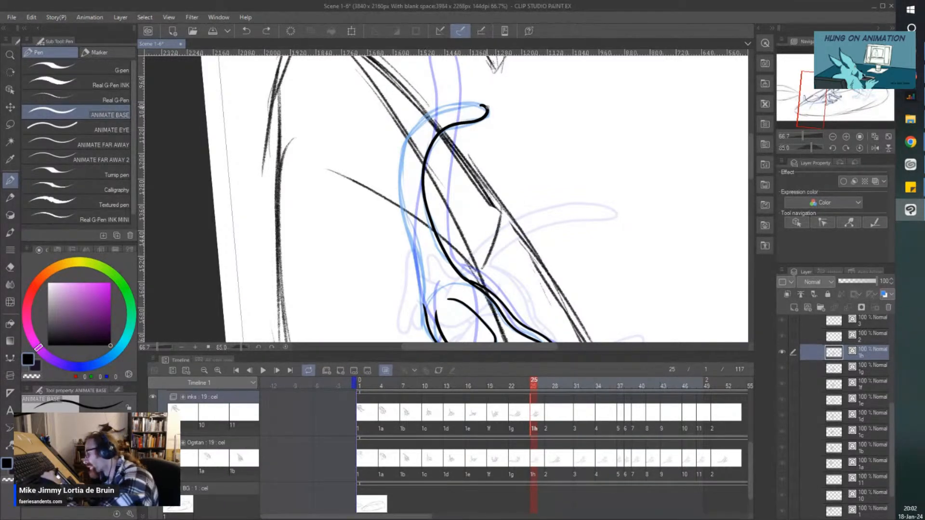
key("ctrl+z")
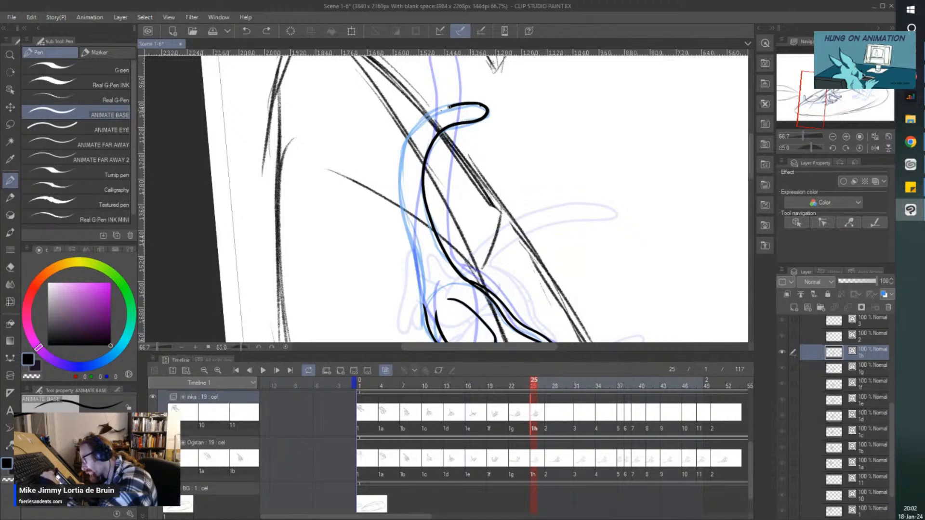
left_click_drag(401, 175, 430, 312)
Step: Adjust the end control points of the tail's lower edge and the rump line so the two strokes join smoothly
scroll(413, 332, "up", 3)
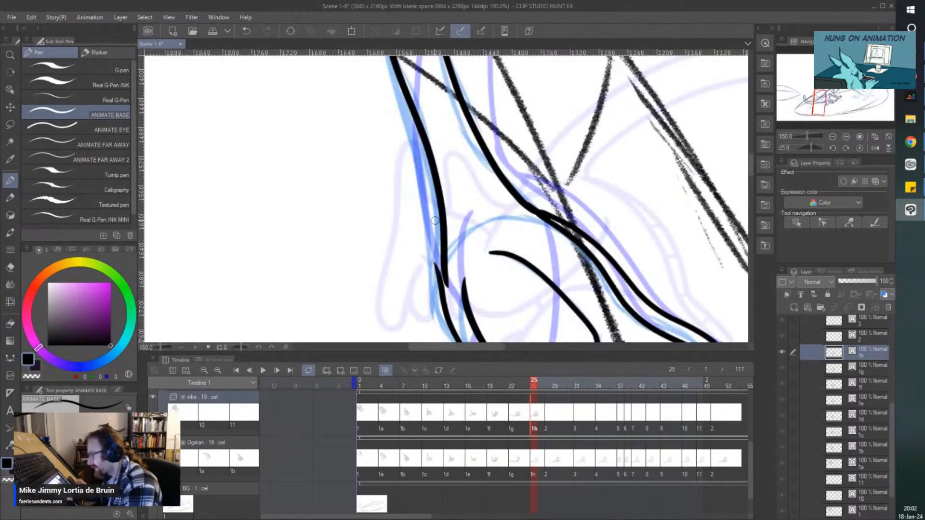
left_click(441, 268, "ctrl")
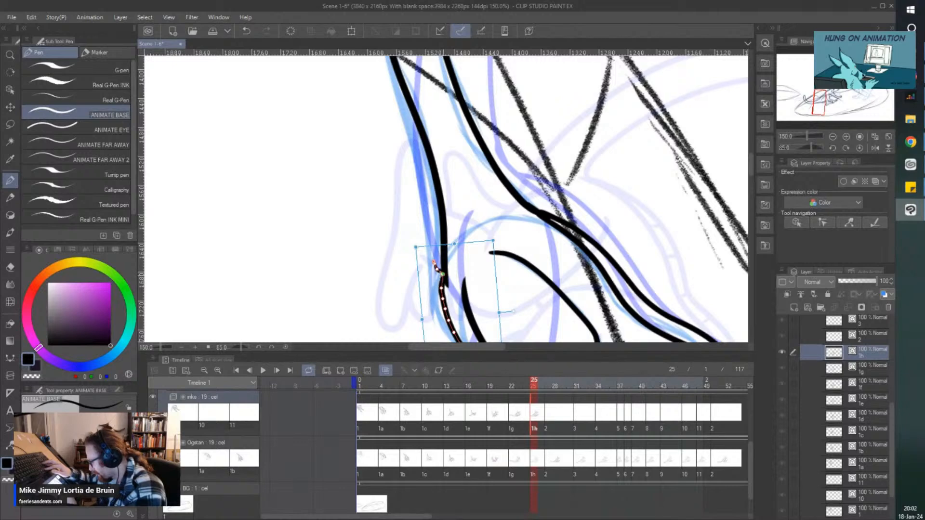
left_click_drag(434, 262, 439, 242)
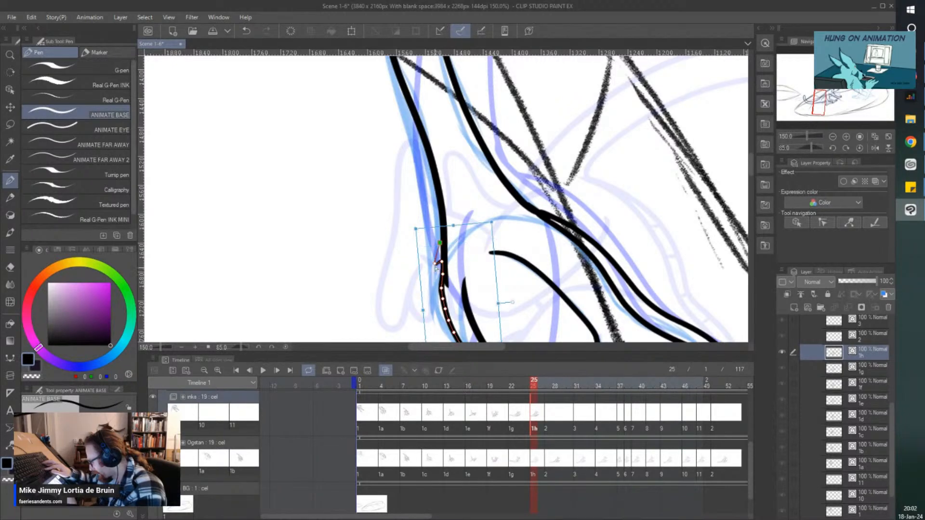
left_click(446, 289, "ctrl")
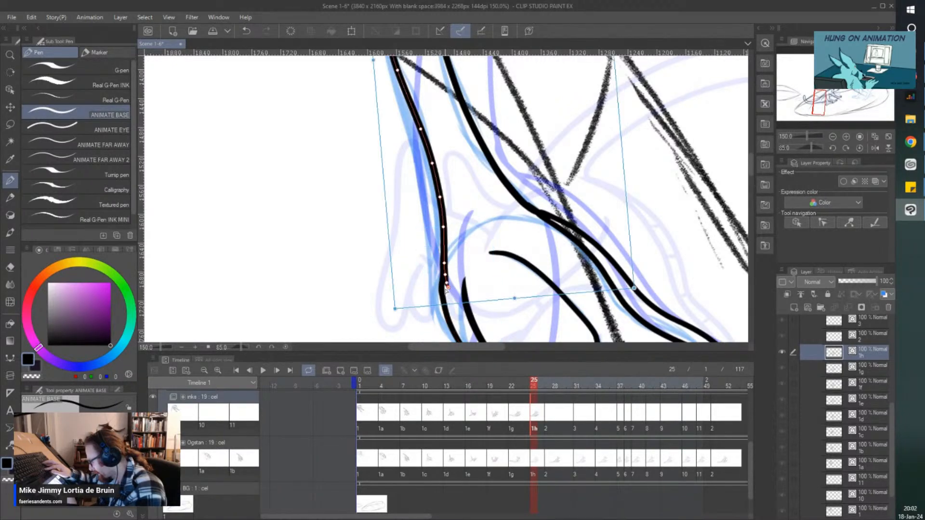
left_click_drag(443, 295, 443, 294)
left_click_drag(446, 283, 443, 258)
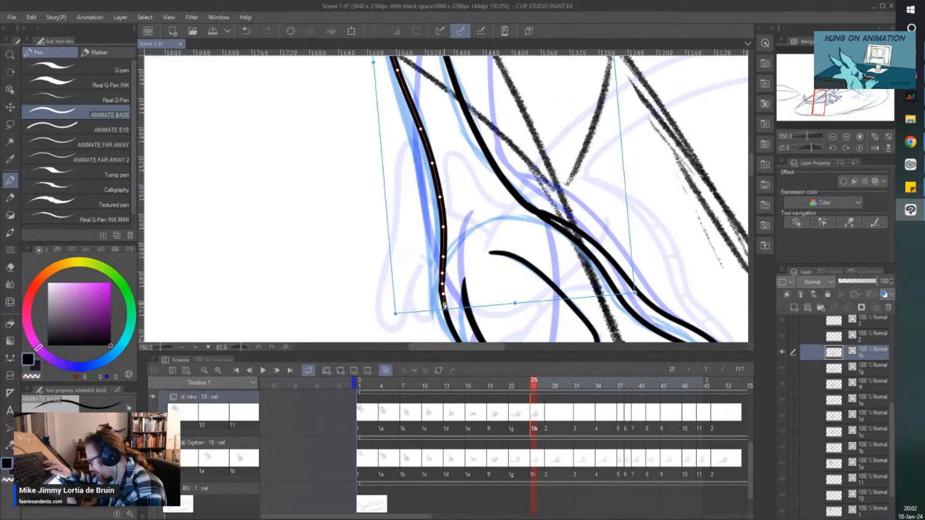
Step: Ink the small rounded far limb showing beneath the chest between the two arms on cel 1h
scroll(427, 283, "down", 4)
key("minus")
key("minus")
key("minus")
key("minus")
key("minus")
key("minus")
key("minus")
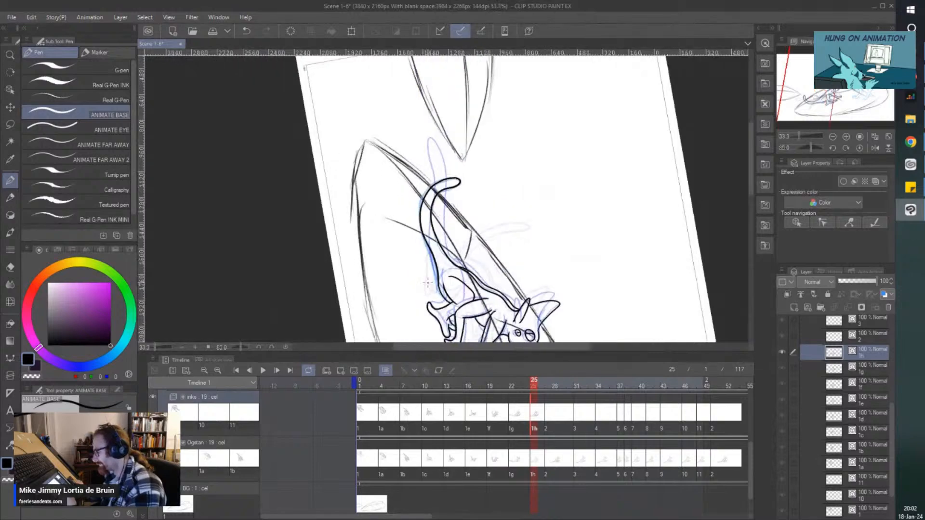
key("minus")
key("minus")
key("minus")
key("minus")
key("minus")
key("minus")
key("minus")
key("minus")
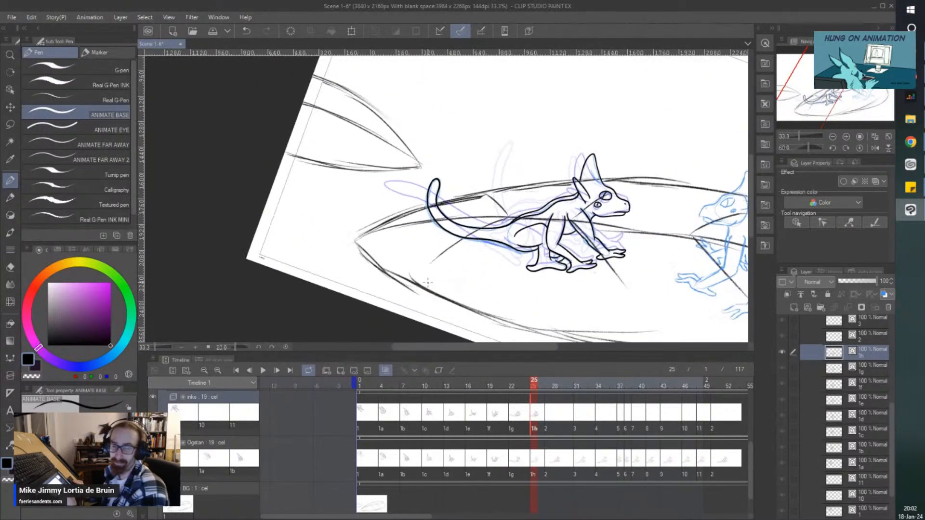
left_click_drag(428, 282, 324, 280)
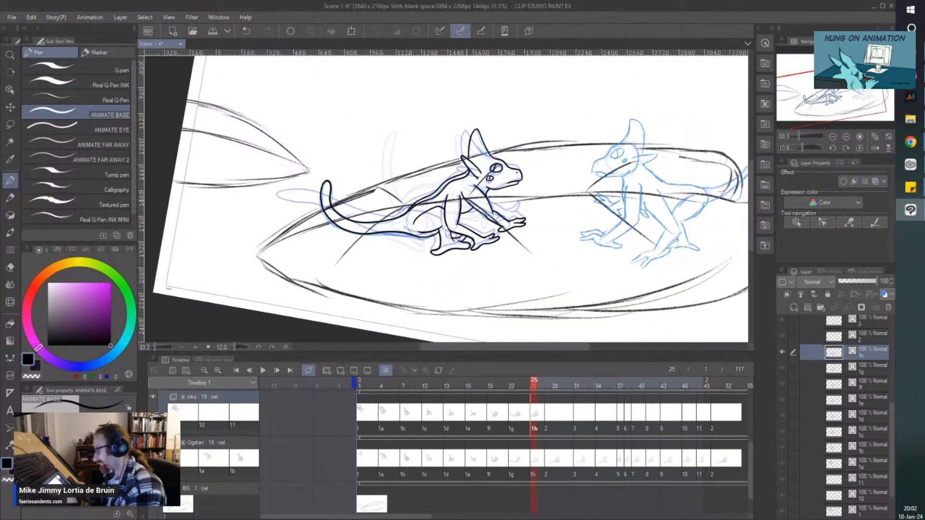
key("ctrl+plus")
key("ctrl+plus")
key("ctrl+plus")
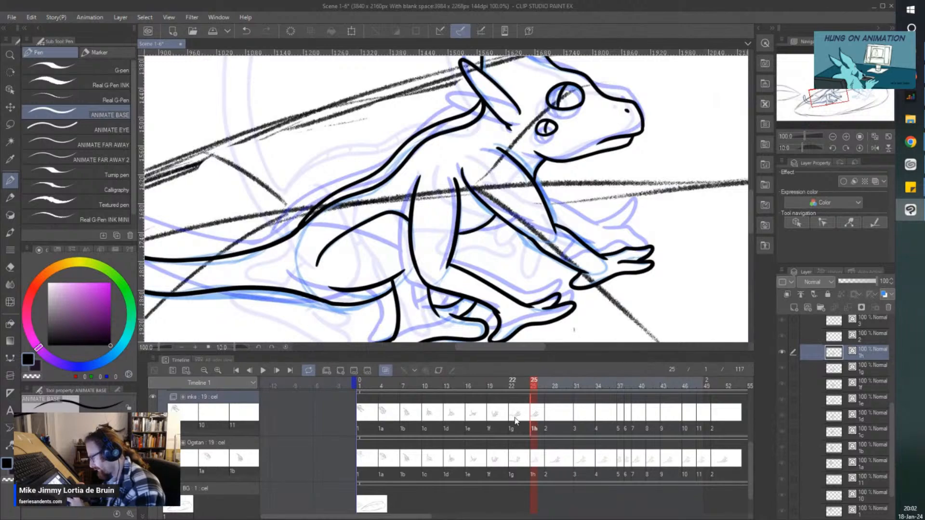
left_click(515, 421)
left_click(533, 415)
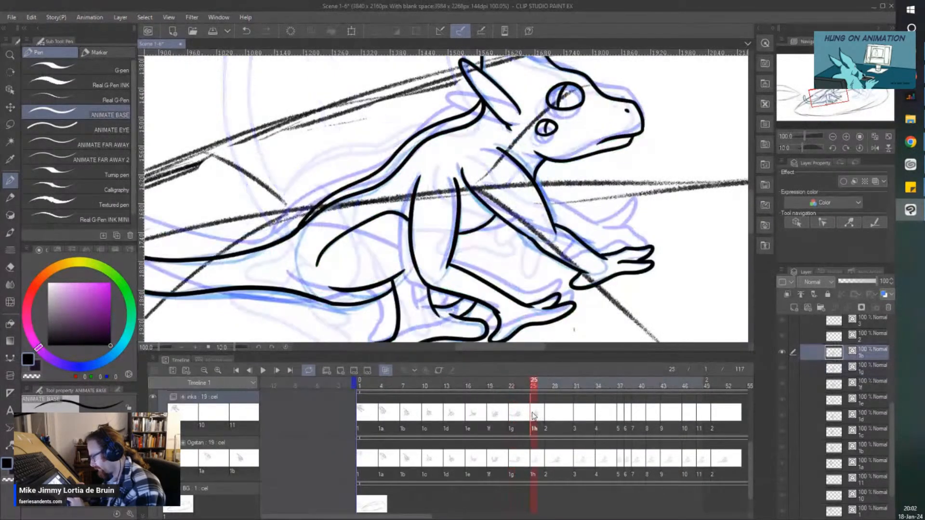
key("ctrl+plus")
key("ctrl+plus")
mouse_move(475, 216)
left_mouse_down()
mouse_move(537, 253)
mouse_move(533, 275)
mouse_move(402, 263)
left_mouse_up()
key("ctrl+minus")
key("ctrl+minus")
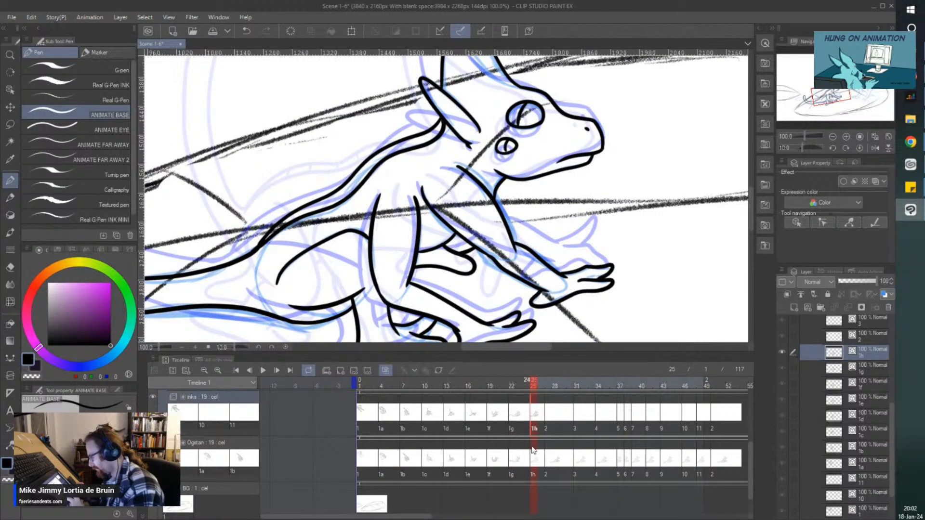
Step: Compare cels 1f and 1g, and ink the missing rounded far limb between the arms on cel 1g
left_click(518, 418)
key("ctrl+minus")
key("ctrl+minus")
left_click(501, 421)
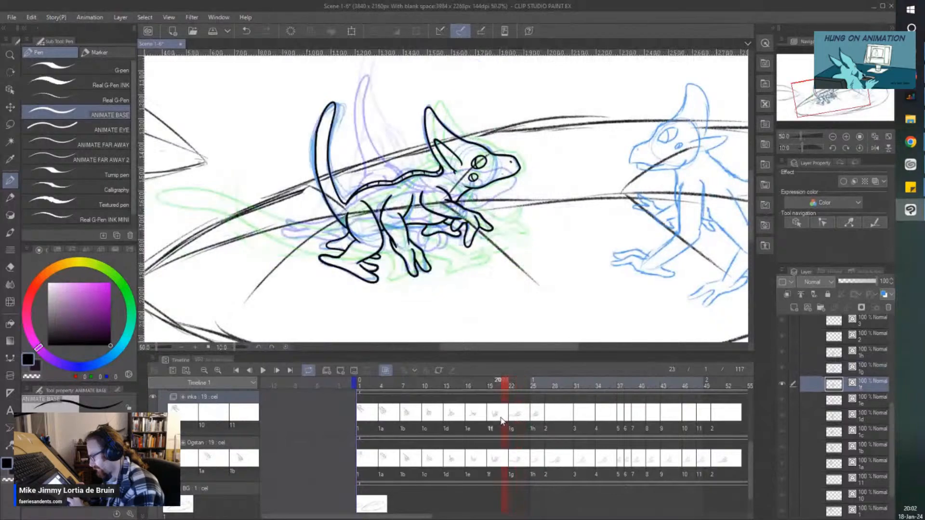
left_click(513, 422)
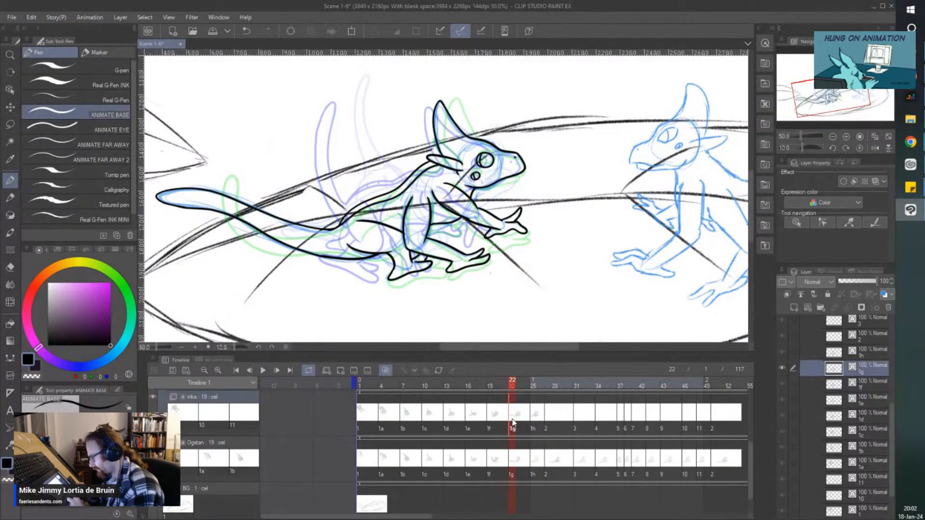
left_click(496, 415)
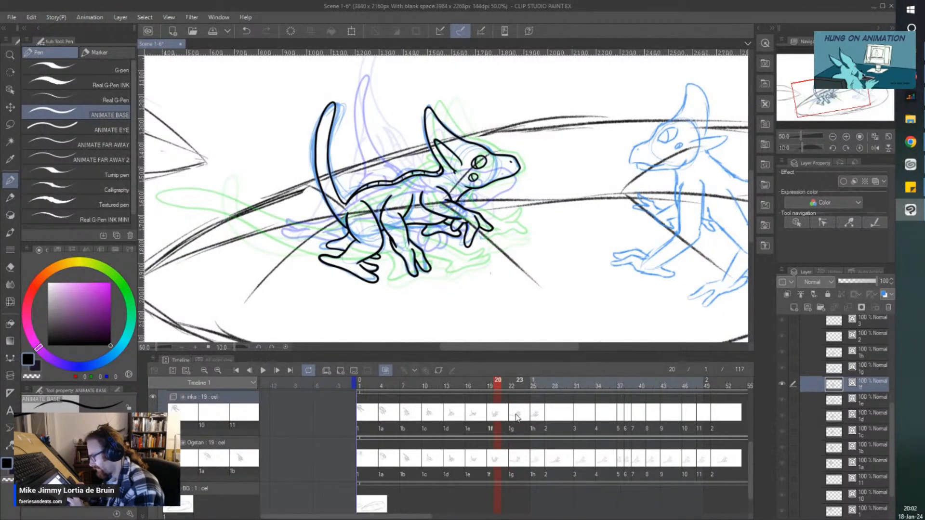
left_click(515, 417)
scroll(449, 224, "up", 4)
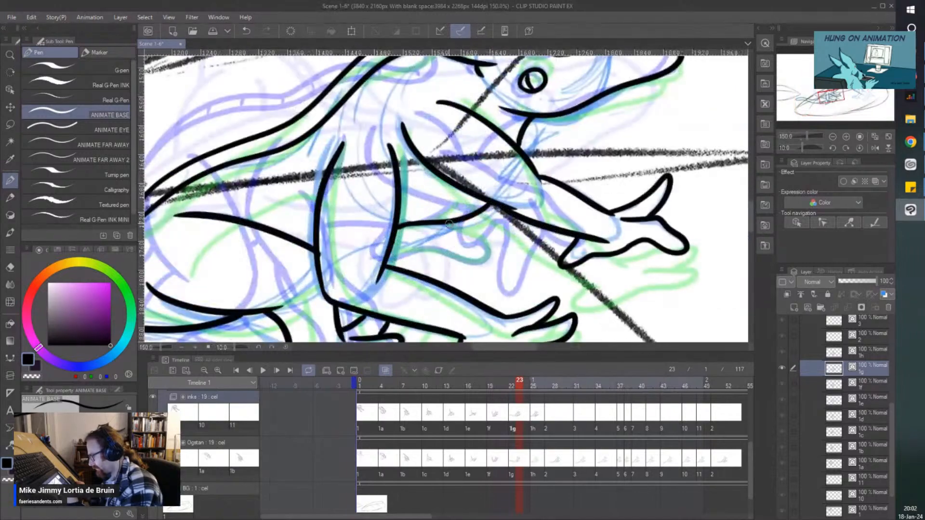
mouse_move(449, 224)
left_mouse_down()
mouse_move(483, 241)
mouse_move(484, 257)
mouse_move(386, 257)
left_mouse_up()
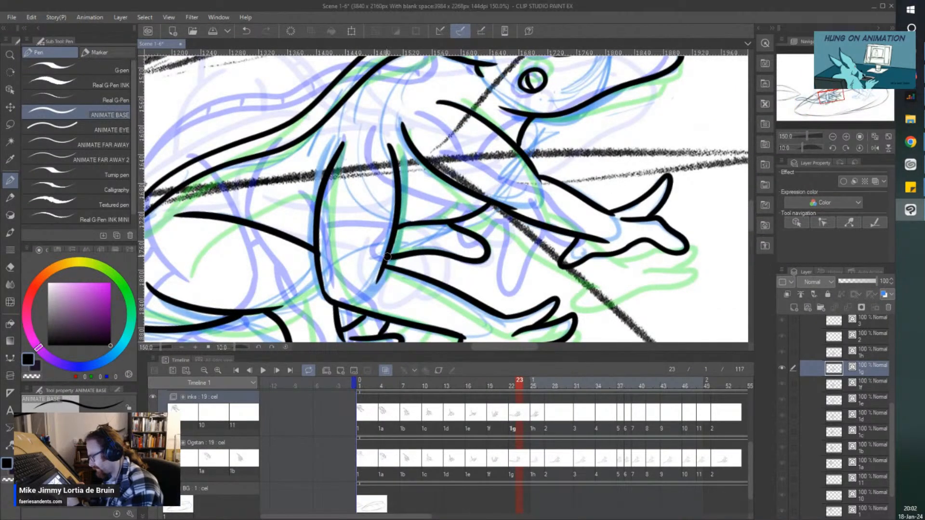
Step: Check the neighbouring inked cels and play the animation from frame 1 with the whole canvas in view
key("ctrl+minus")
key("ctrl+minus")
key("ctrl+minus")
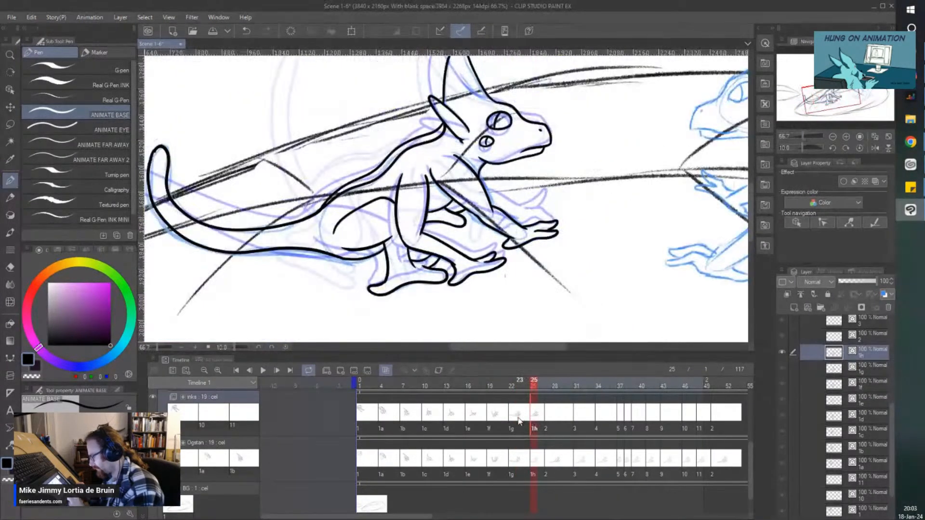
left_click(497, 415)
left_click(454, 416)
left_click(367, 388)
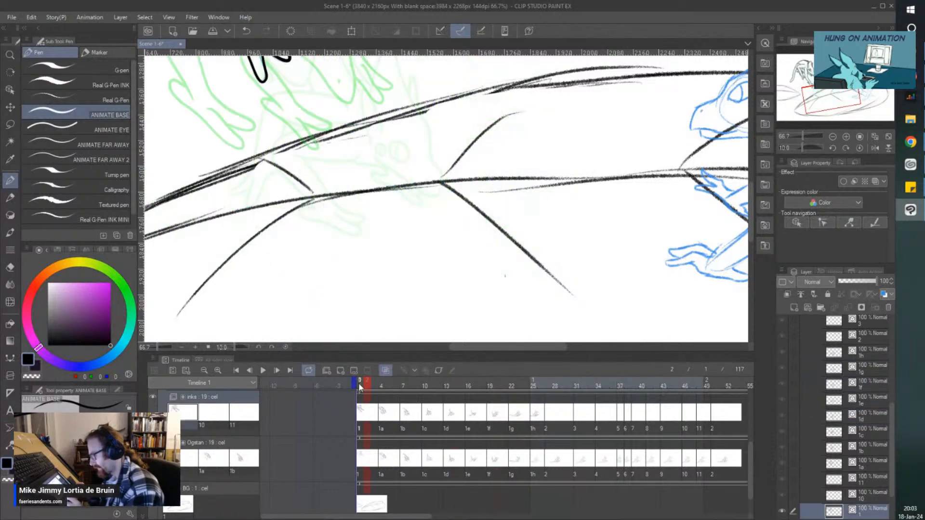
left_click(358, 387)
key("ctrl+minus")
key("ctrl+minus")
key("ctrl+minus")
key("ctrl+minus")
key("ctrl+minus")
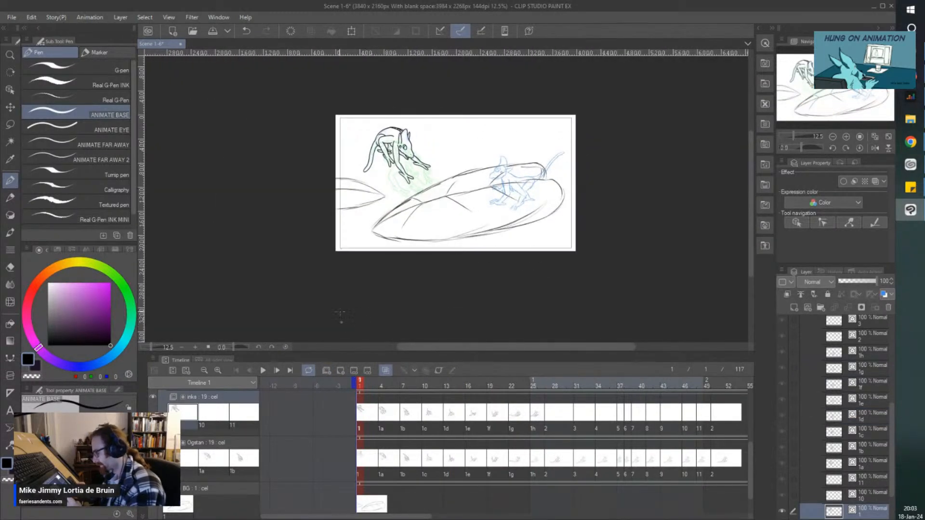
left_click_drag(433, 193, 438, 217)
left_click(261, 371)
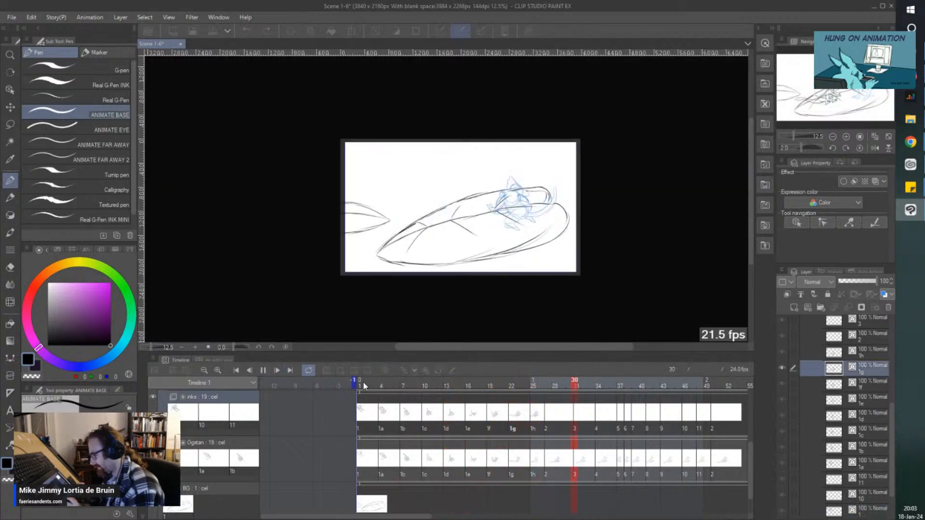
left_click(365, 386)
left_click(263, 371)
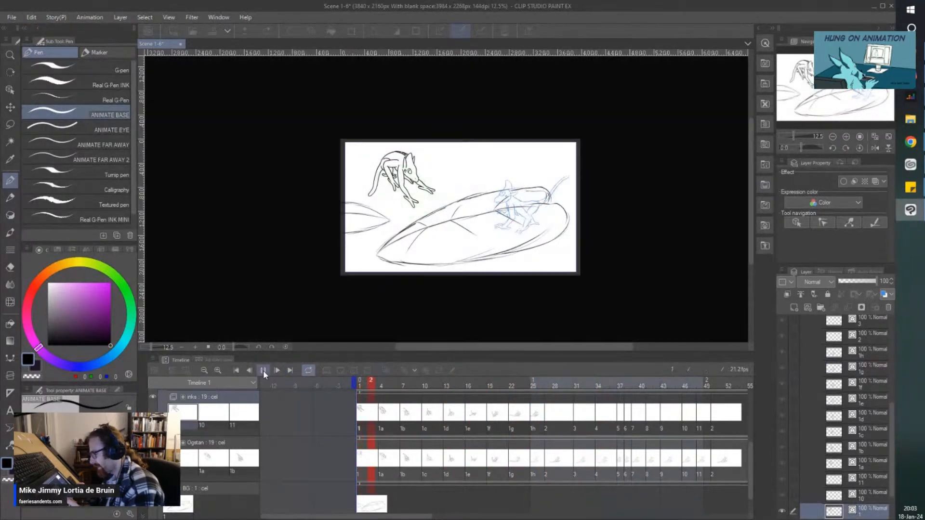
left_click(265, 372)
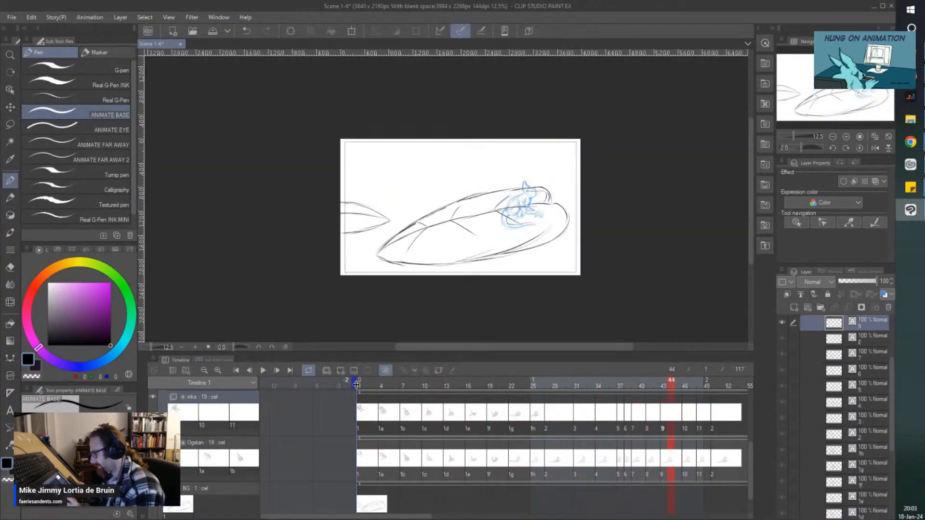
Step: Replay the animation from frame 1 in a closer view to review the inked leap's motion
left_click(358, 385)
scroll(370, 260, "up", 3)
scroll(366, 238, "down", 1)
scroll(366, 260, "up", 7)
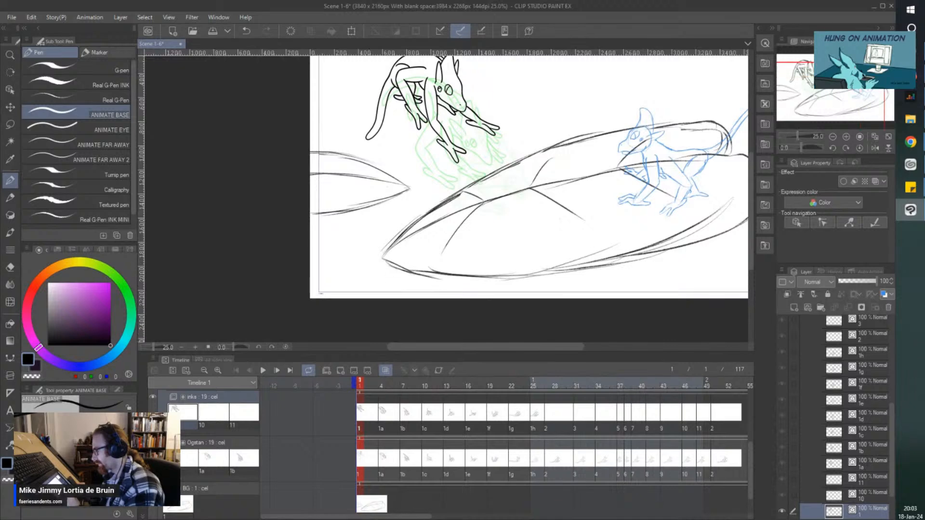
left_click(264, 371)
left_click(265, 369)
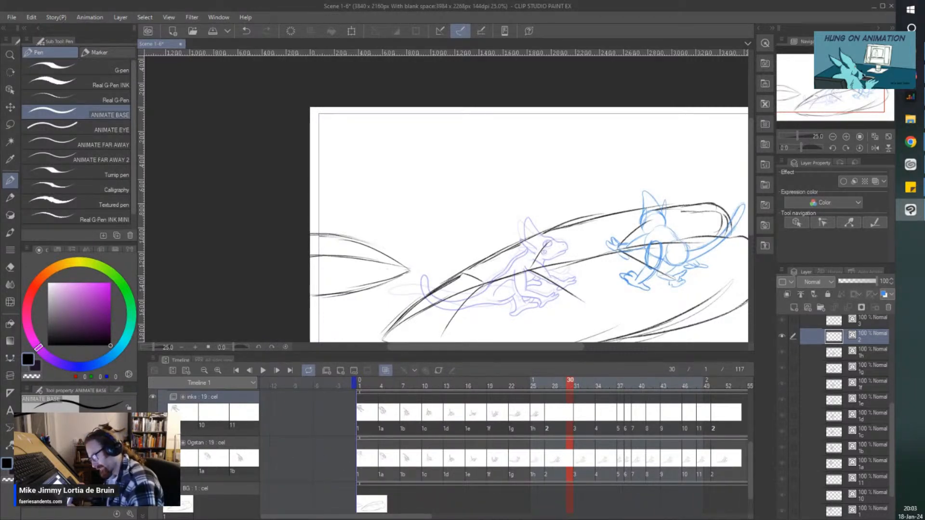
Step: Go to frame 27, where cel 2 of the inks begins
key("Left")
key("Left")
key("Left")
key("ctrl+minus")
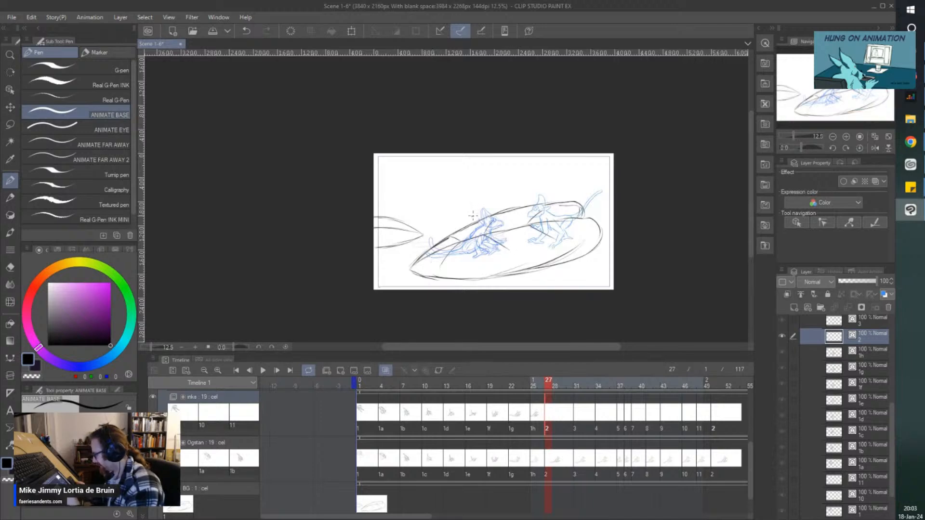
Step: Ink both of the creature's round eyes with their curved pupils over the rough head sketch on cel 2
scroll(473, 215, "up", 5)
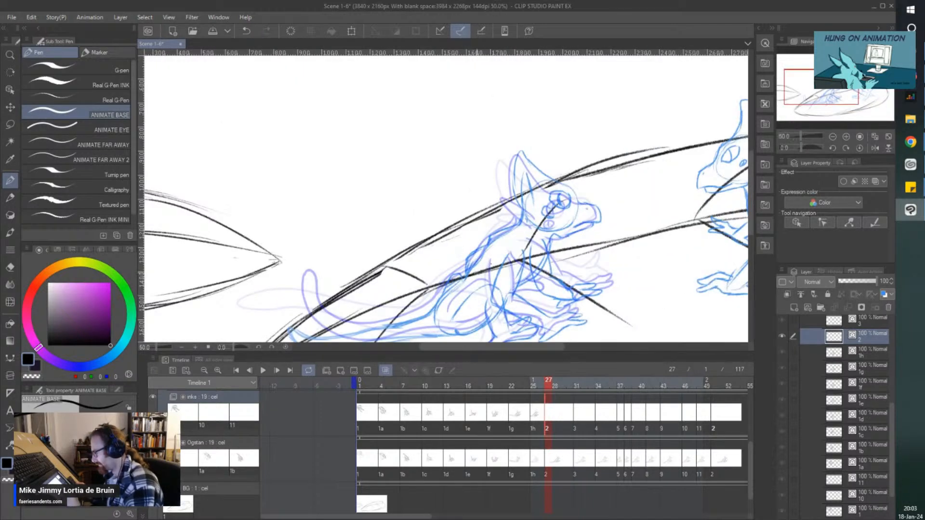
key("Left")
key("Right")
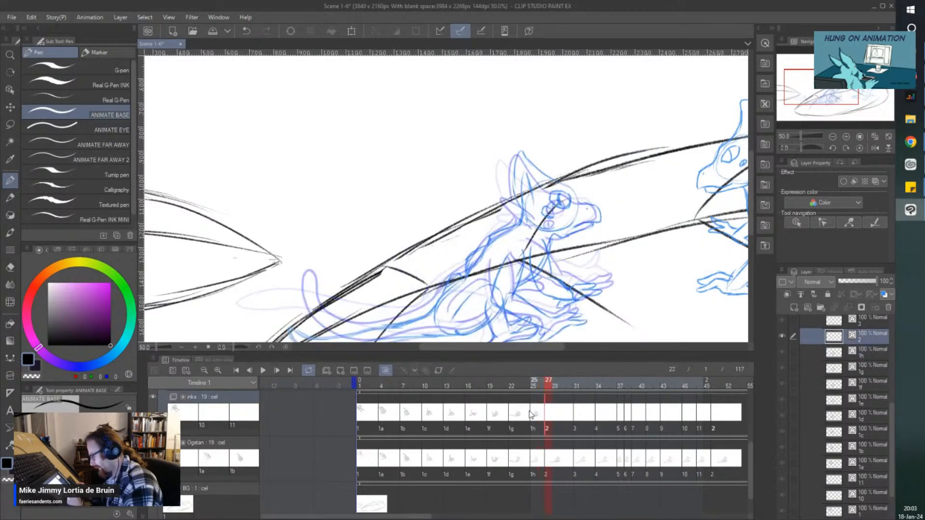
left_click_drag(487, 346, 491, 346)
scroll(552, 205, "up", 4)
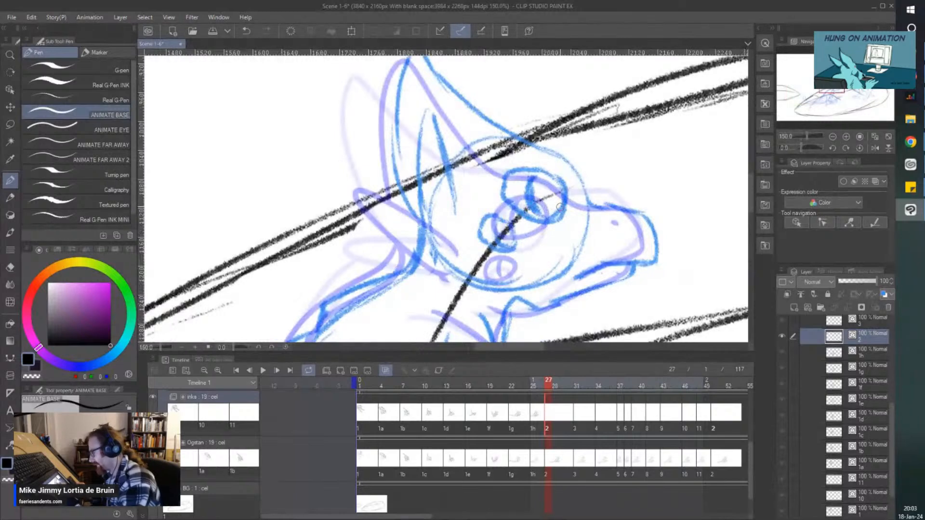
mouse_move(566, 201)
left_mouse_down()
mouse_move(504, 172)
mouse_move(501, 197)
mouse_move(522, 214)
mouse_move(553, 221)
mouse_move(566, 193)
mouse_move(528, 198)
mouse_move(533, 213)
mouse_move(517, 231)
mouse_move(493, 217)
mouse_move(482, 236)
mouse_move(499, 249)
mouse_move(508, 222)
mouse_move(502, 250)
left_mouse_up()
scroll(424, 199, "down", 1)
scroll(513, 160, "up", 1)
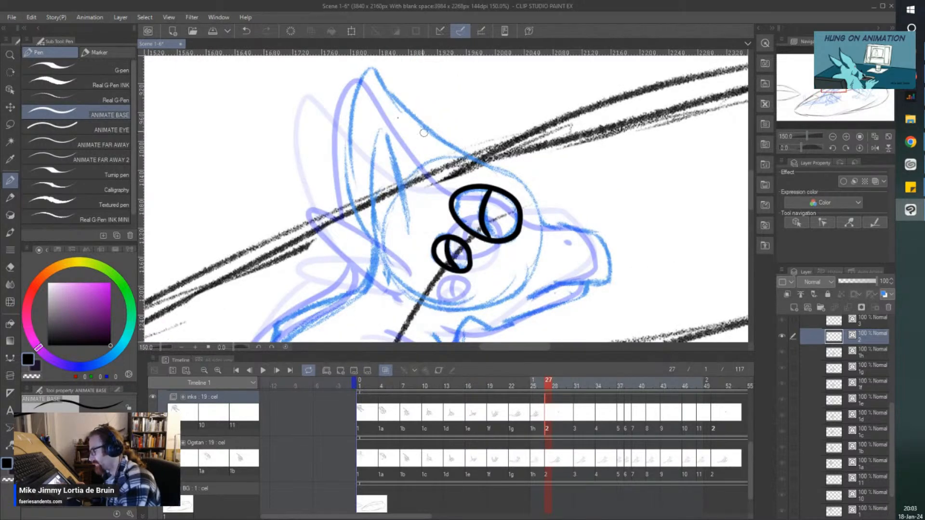
Step: Ink the pointed ear with its inner line, the forehead, the snout with nostril, and the mouth and jaw on cel 2
mouse_move(409, 228)
left_mouse_down()
mouse_move(388, 142)
mouse_move(374, 139)
mouse_move(368, 193)
mouse_move(379, 254)
mouse_move(358, 206)
mouse_move(359, 98)
mouse_move(375, 76)
mouse_move(417, 130)
mouse_move(495, 175)
mouse_move(538, 221)
mouse_move(535, 214)
mouse_move(598, 238)
mouse_move(610, 255)
mouse_move(613, 284)
mouse_move(528, 302)
left_mouse_up()
scroll(361, 114, "up", 1)
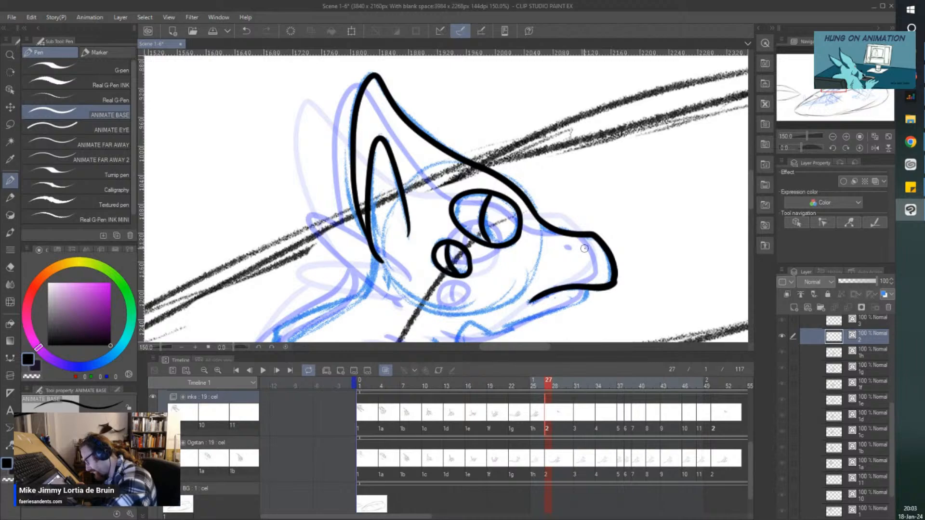
key("ctrl+minus")
mouse_move(583, 268)
left_mouse_down()
mouse_move(568, 285)
mouse_move(516, 305)
mouse_move(474, 296)
left_mouse_up()
scroll(456, 251, "down", 1)
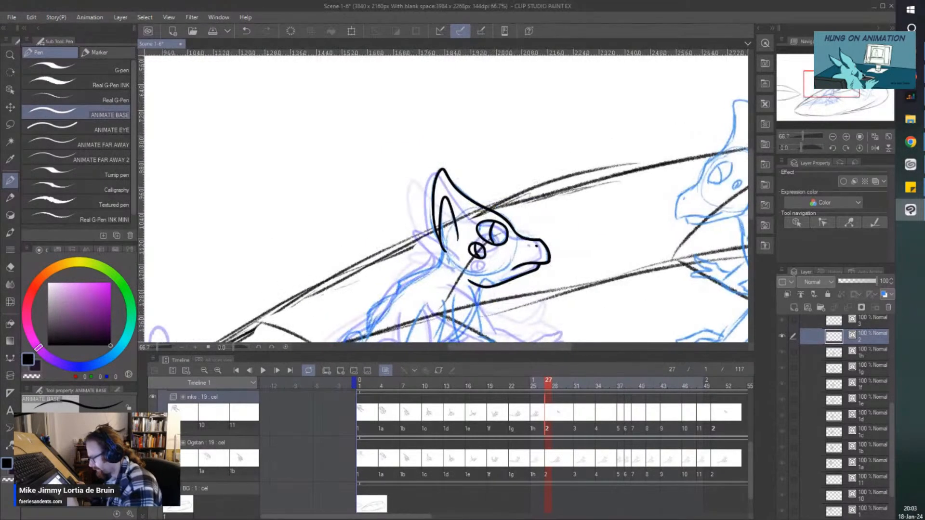
scroll(441, 299, "up", 1)
scroll(386, 251, "down", 2)
scroll(465, 315, "up", 3)
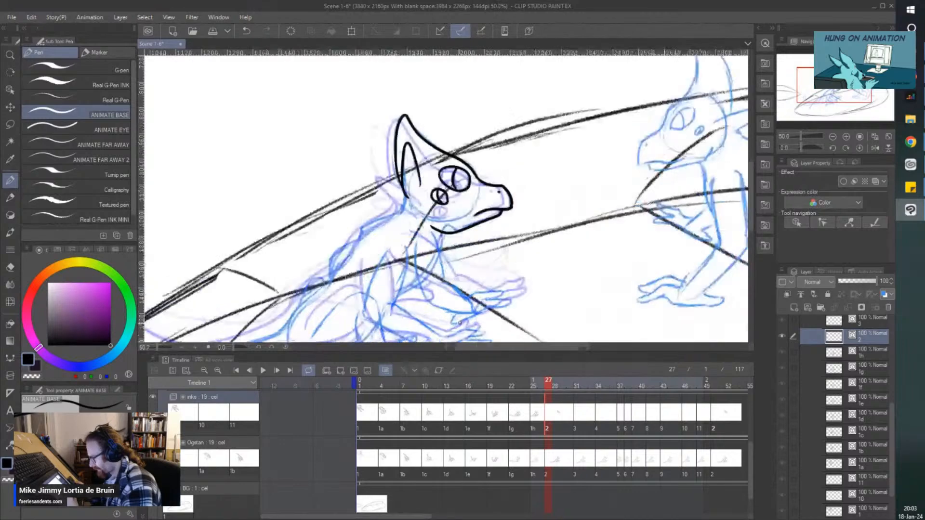
Step: Ink the creature's far arm from the throat down to the outstretched hand and fingers on cel 2
mouse_move(409, 129)
left_mouse_down()
mouse_move(435, 178)
mouse_move(442, 244)
left_mouse_up()
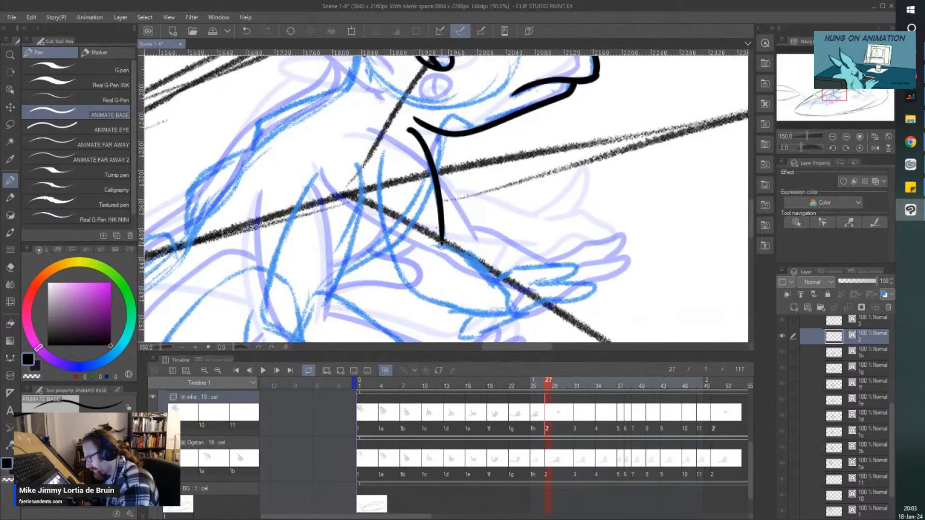
mouse_move(384, 148)
left_mouse_down()
mouse_move(397, 274)
mouse_move(474, 300)
left_mouse_up()
scroll(403, 284, "down", 1)
scroll(386, 266, "up", 1)
mouse_move(418, 230)
left_mouse_down()
mouse_move(486, 274)
mouse_move(506, 255)
mouse_move(564, 255)
mouse_move(554, 266)
left_mouse_up()
mouse_move(517, 273)
left_mouse_down()
mouse_move(569, 272)
mouse_move(552, 291)
mouse_move(460, 324)
mouse_move(458, 299)
left_mouse_up()
scroll(452, 253, "down", 2)
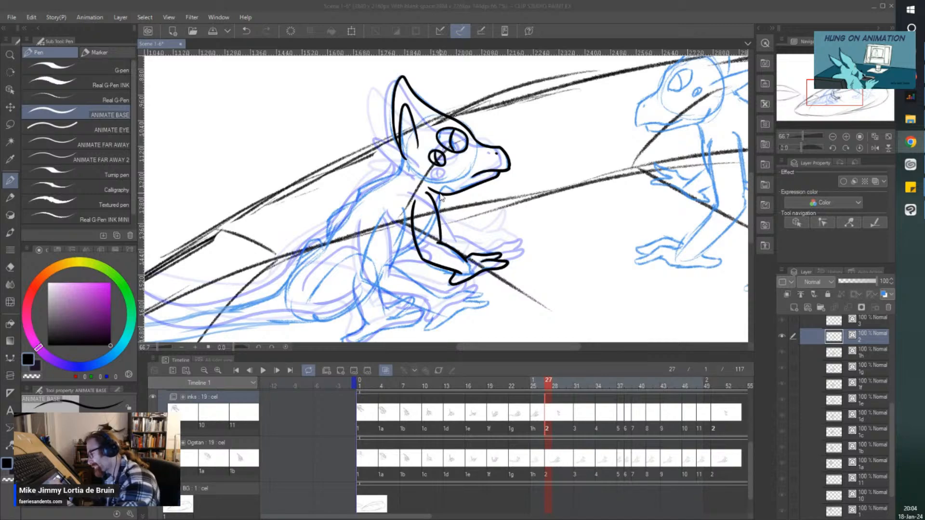
Step: Ink the short throat line, the curved chest line behind the far arm, and the inner line of the near shoulder
scroll(439, 197, "up", 4)
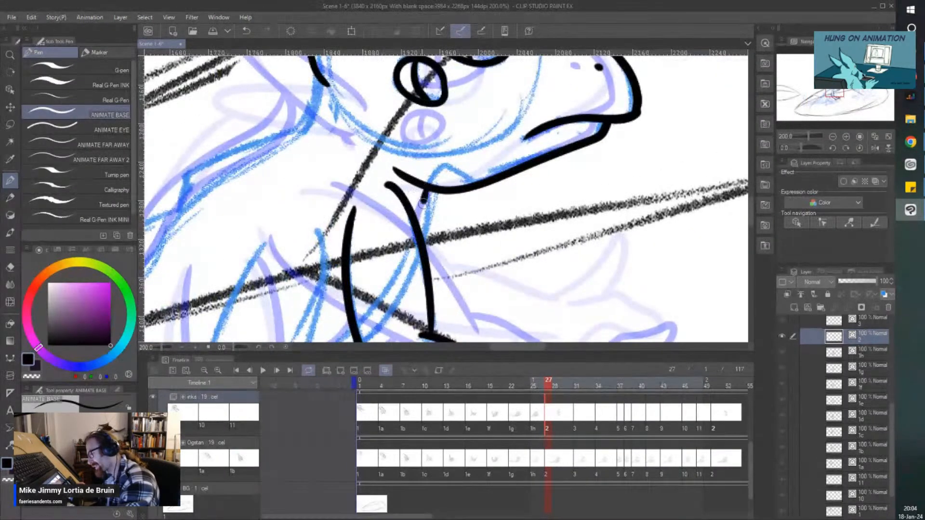
left_click_drag(423, 204, 419, 225)
scroll(415, 210, "down", 1)
mouse_move(360, 308)
left_mouse_down()
mouse_move(356, 266)
mouse_move(330, 282)
left_mouse_up()
scroll(339, 276, "down", 3)
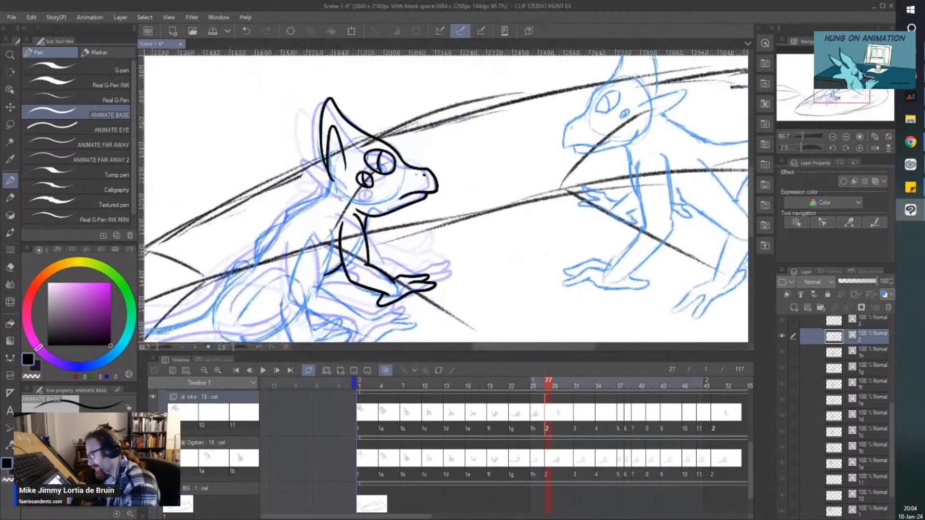
scroll(352, 185, "up", 3)
left_click_drag(353, 186, 332, 310)
scroll(333, 310, "down", 3)
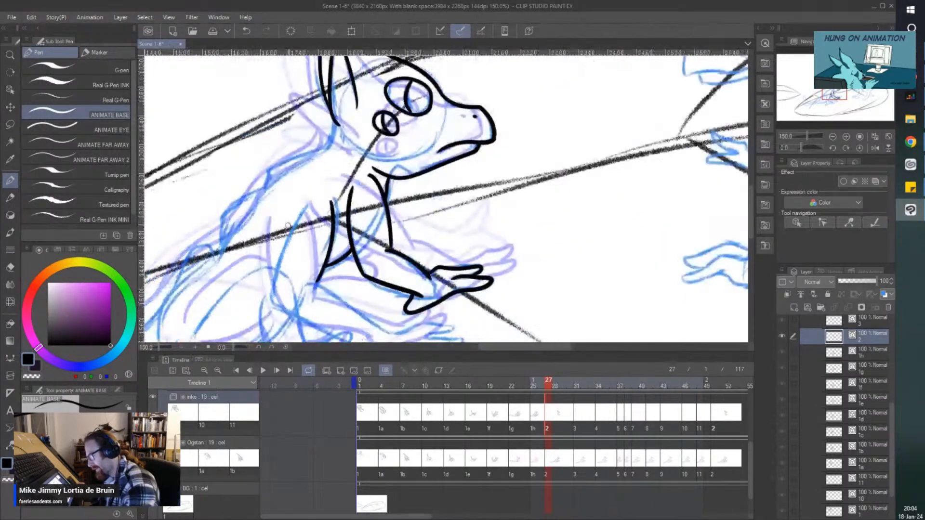
Step: Ink the near arm from the shoulder past the bent elbow to the hand with its fingers and thumb
scroll(296, 236, "up", 2)
mouse_move(324, 165)
left_mouse_down()
mouse_move(291, 249)
mouse_move(394, 317)
left_mouse_up()
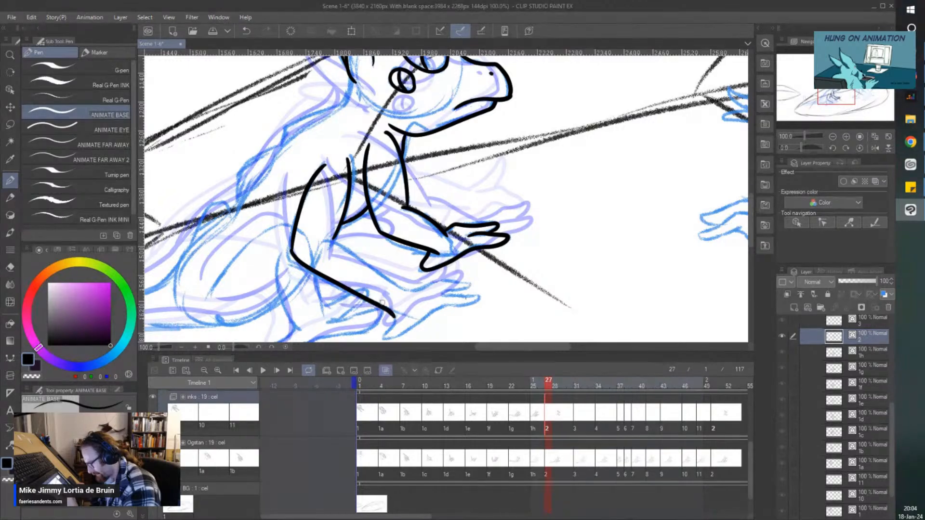
mouse_move(331, 241)
left_mouse_down()
mouse_move(411, 290)
mouse_move(448, 283)
left_mouse_up()
scroll(436, 285, "up", 1)
mouse_move(500, 287)
left_mouse_down()
mouse_move(448, 289)
mouse_move(503, 290)
mouse_move(501, 301)
mouse_move(451, 313)
left_mouse_up()
scroll(453, 285, "down", 2)
scroll(463, 308, "up", 2)
scroll(375, 320, "down", 4)
scroll(375, 320, "up", 4)
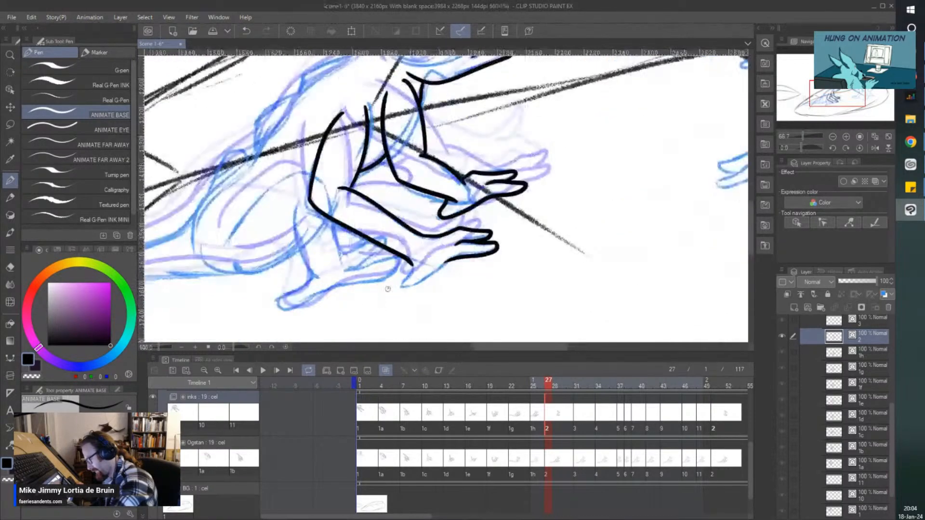
mouse_move(482, 247)
left_mouse_down()
mouse_move(423, 286)
mouse_move(398, 280)
mouse_move(421, 255)
left_mouse_up()
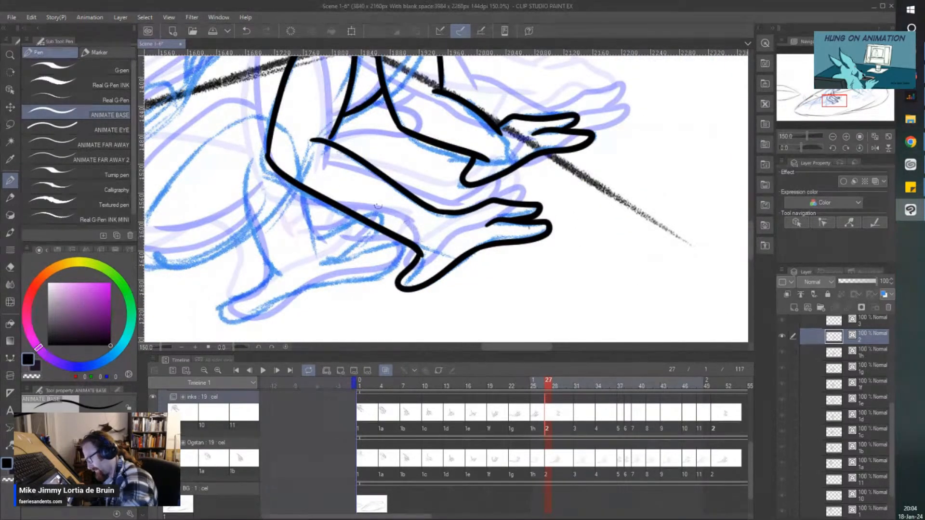
Step: Ink the rounded thigh, the lower hind leg and the long foot beneath the near arm on cel 2
scroll(337, 193, "down", 2)
scroll(279, 177, "up", 2)
mouse_move(336, 140)
left_mouse_down()
mouse_move(268, 166)
mouse_move(211, 236)
left_mouse_up()
left_click_drag(217, 277, 295, 264)
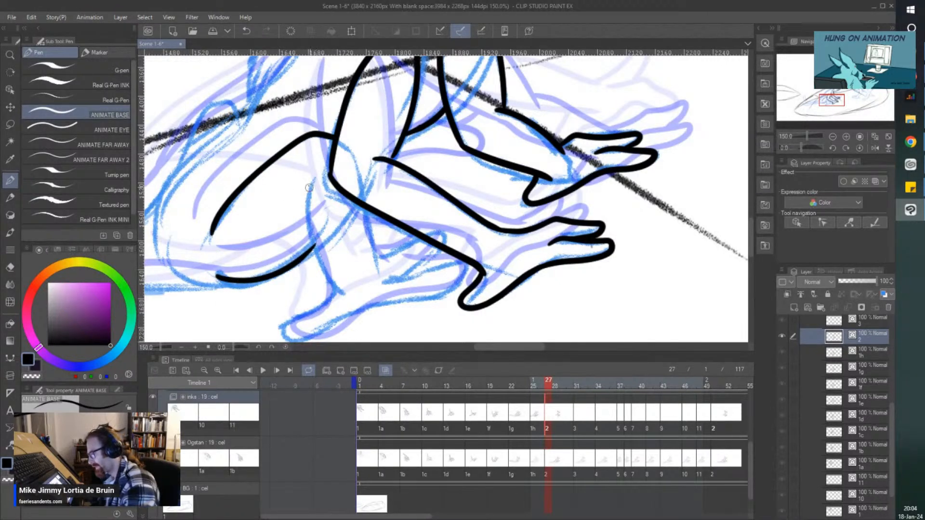
mouse_move(310, 181)
left_mouse_down()
mouse_move(313, 246)
mouse_move(335, 285)
left_mouse_up()
mouse_move(362, 205)
left_mouse_down()
mouse_move(374, 254)
mouse_move(419, 234)
left_mouse_up()
mouse_move(434, 255)
left_mouse_down()
mouse_move(440, 251)
mouse_move(380, 285)
mouse_move(441, 265)
mouse_move(467, 277)
mouse_move(348, 326)
mouse_move(288, 337)
mouse_move(331, 275)
left_mouse_up()
scroll(309, 283, "down", 3)
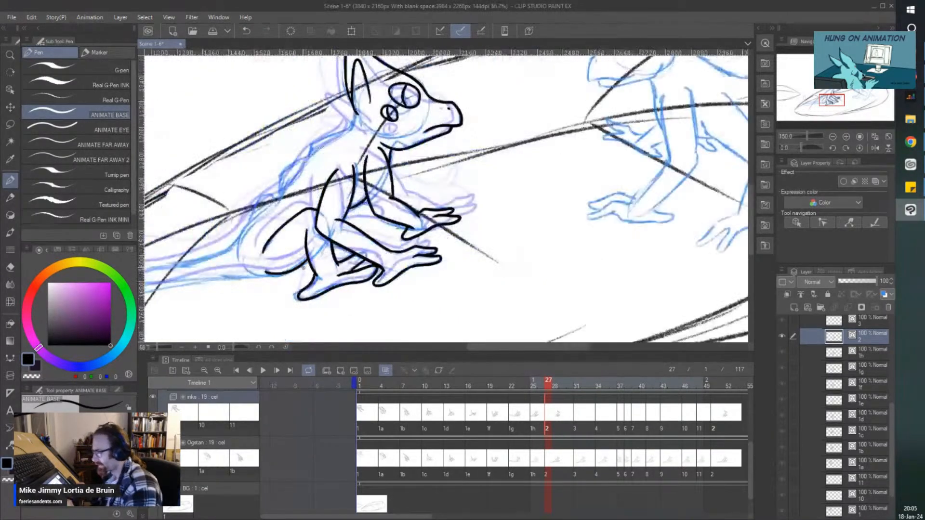
Step: Ink the back with two parallel lines running from behind the ear down to the base of the tail
left_click_drag(226, 149, 291, 147)
scroll(307, 126, "up", 2)
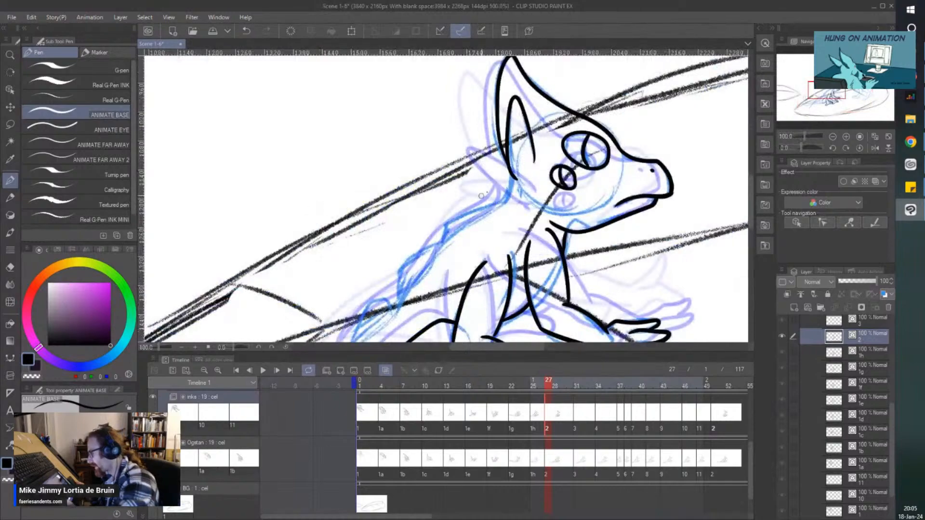
scroll(477, 187, "up", 1)
scroll(501, 139, "down", 2)
scroll(420, 181, "up", 1)
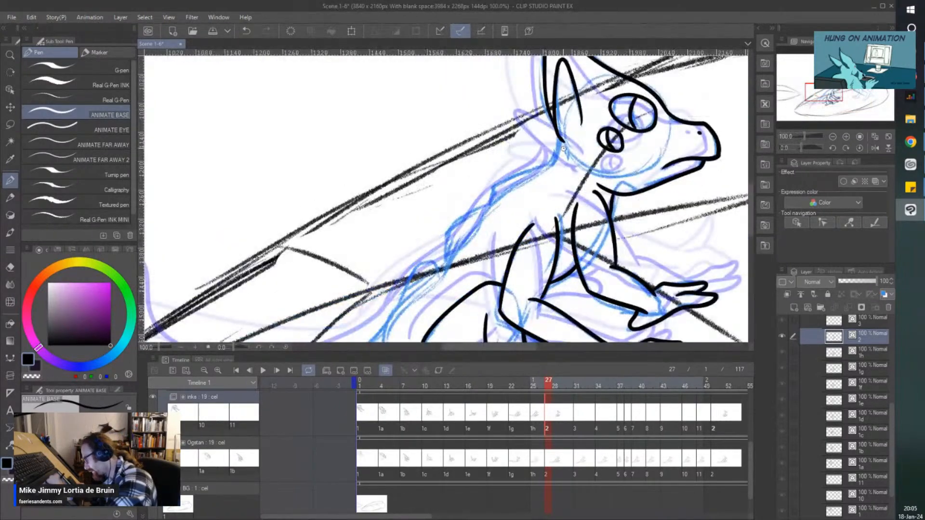
mouse_move(562, 142)
left_mouse_down()
mouse_move(552, 177)
mouse_move(501, 212)
mouse_move(380, 340)
left_mouse_up()
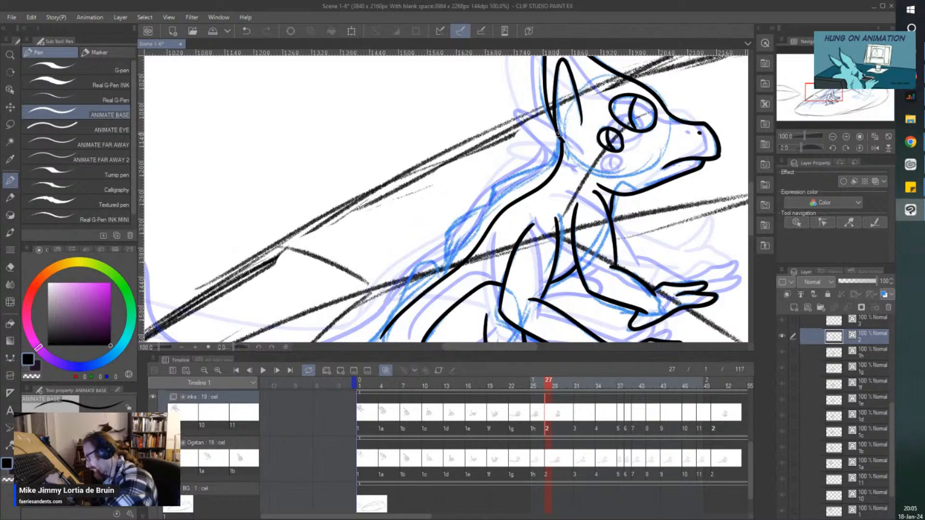
mouse_move(558, 134)
left_mouse_down()
mouse_move(539, 171)
mouse_move(492, 202)
mouse_move(454, 255)
mouse_move(401, 296)
mouse_move(379, 339)
left_mouse_up()
scroll(354, 281, "down", 2)
scroll(362, 290, "up", 3)
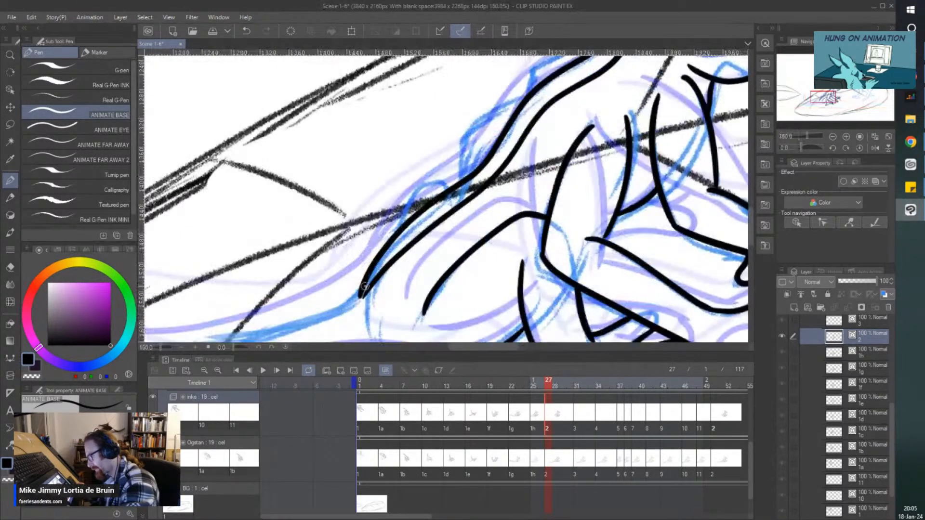
scroll(361, 295, "down", 3)
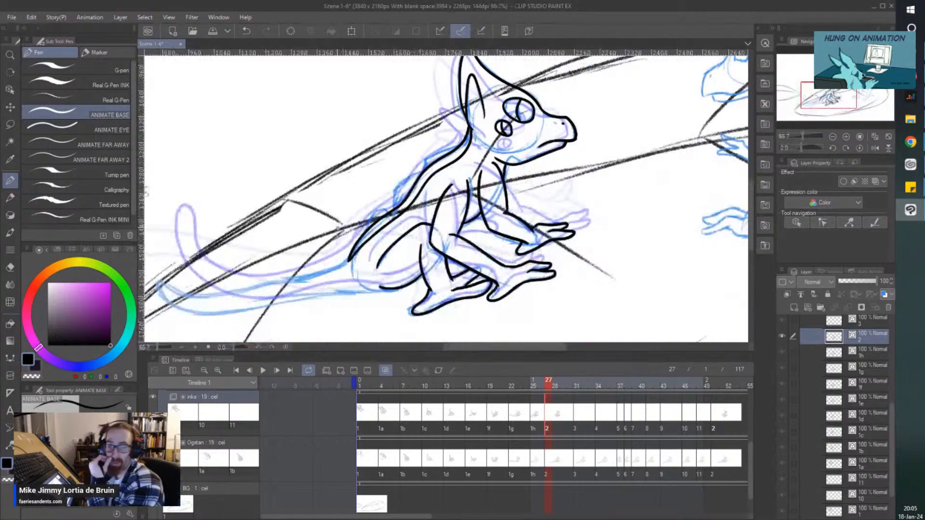
Step: Ink the scalloped crest humps along the outer back line, from the neck down to the rump
scroll(338, 228, "up", 3)
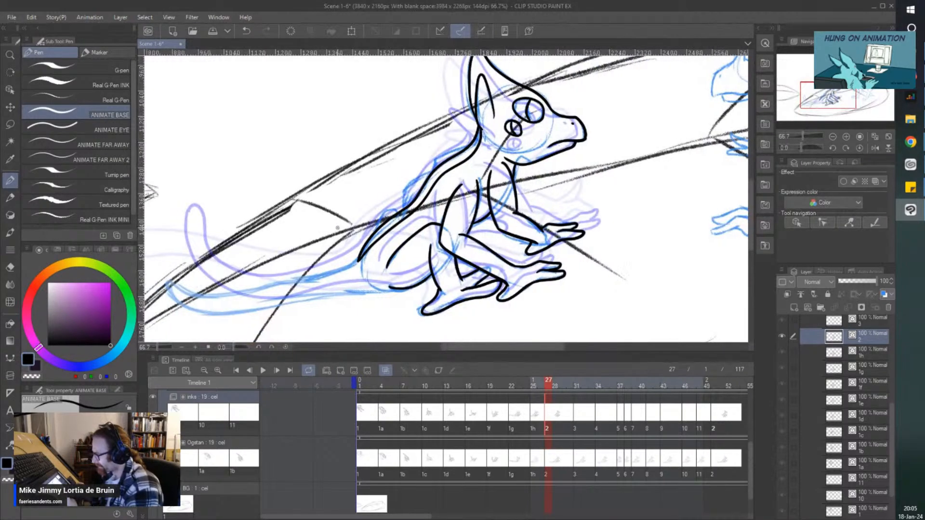
mouse_move(409, 220)
left_mouse_down()
mouse_move(368, 253)
mouse_move(351, 284)
left_mouse_up()
mouse_move(495, 133)
left_mouse_down()
mouse_move(450, 155)
mouse_move(432, 212)
left_mouse_up()
scroll(453, 137, "down", 2)
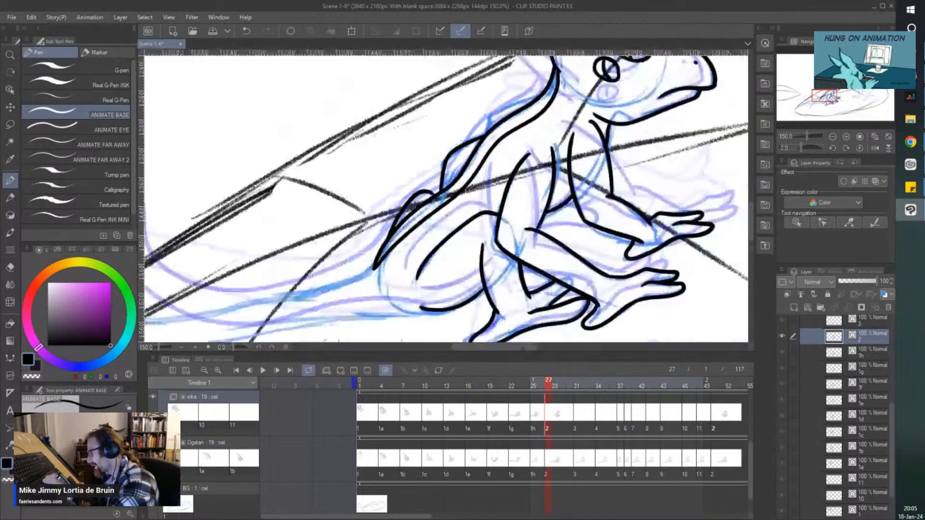
scroll(511, 104, "up", 2)
mouse_move(535, 96)
left_mouse_down()
mouse_move(486, 110)
mouse_move(456, 150)
left_mouse_up()
scroll(420, 95, "down", 3)
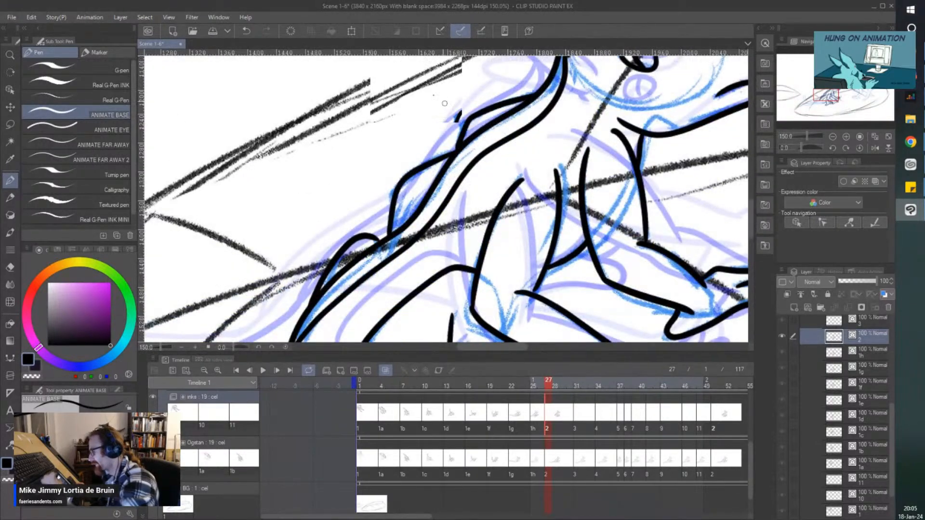
Step: Check the back band on cel 1f and add matching short cross lines inside the back band on cel 1g
key("asciicircum")
key("asciicircum")
key("asciicircum")
key("asciicircum")
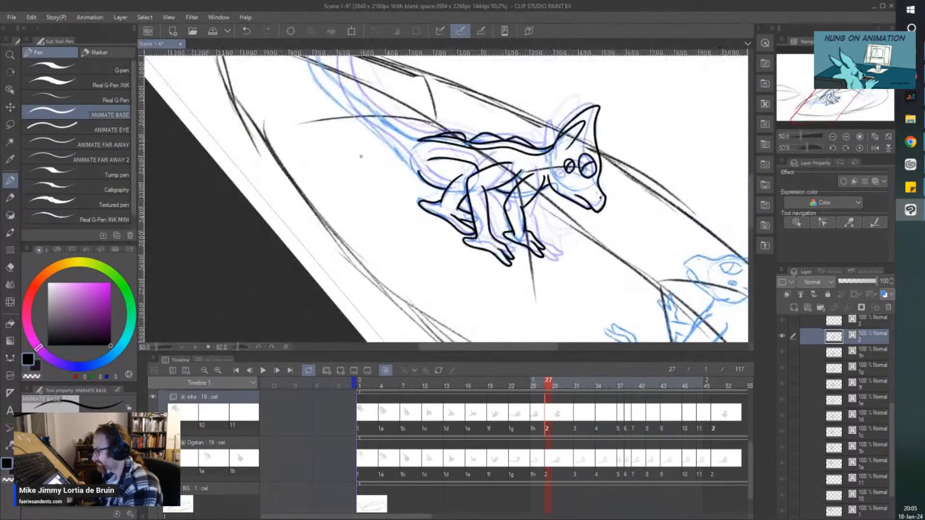
scroll(360, 173, "up", 2)
scroll(361, 173, "down", 2)
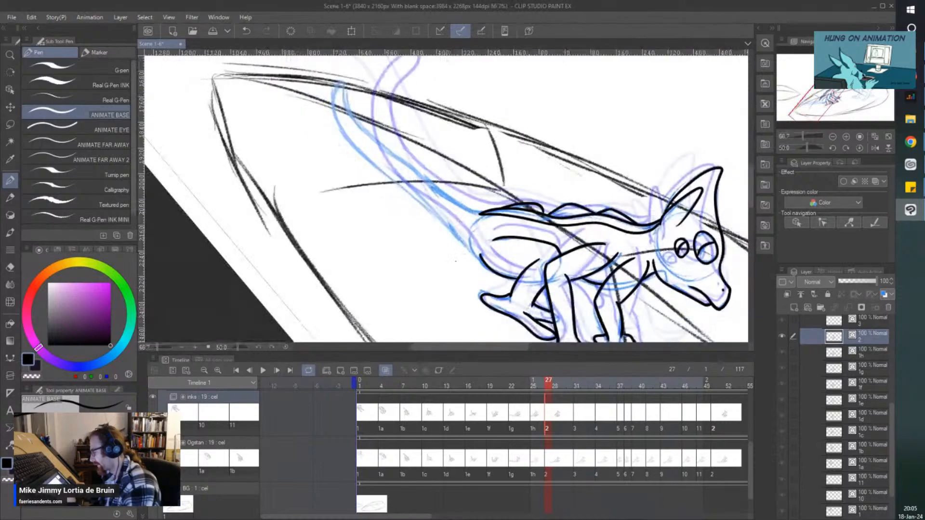
left_click(520, 415)
key("minus")
left_click(498, 416)
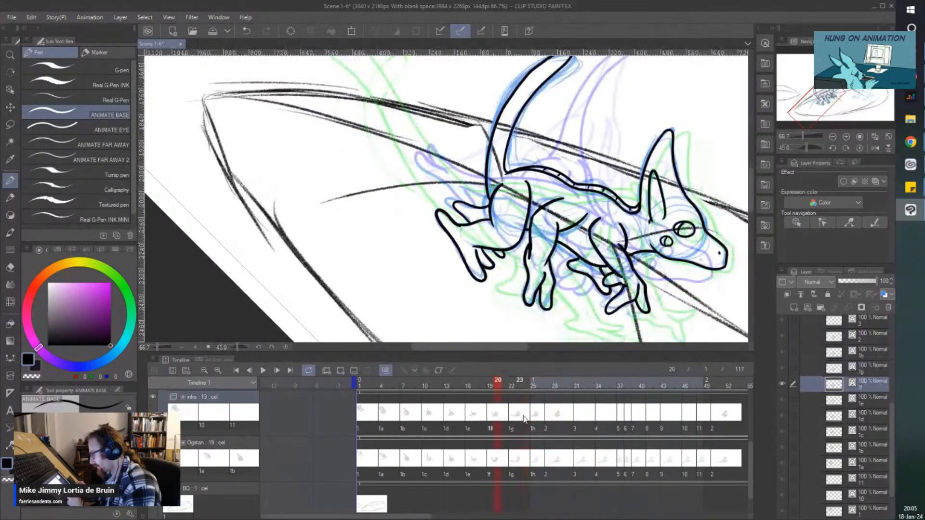
left_click(521, 418)
scroll(574, 193, "up", 2)
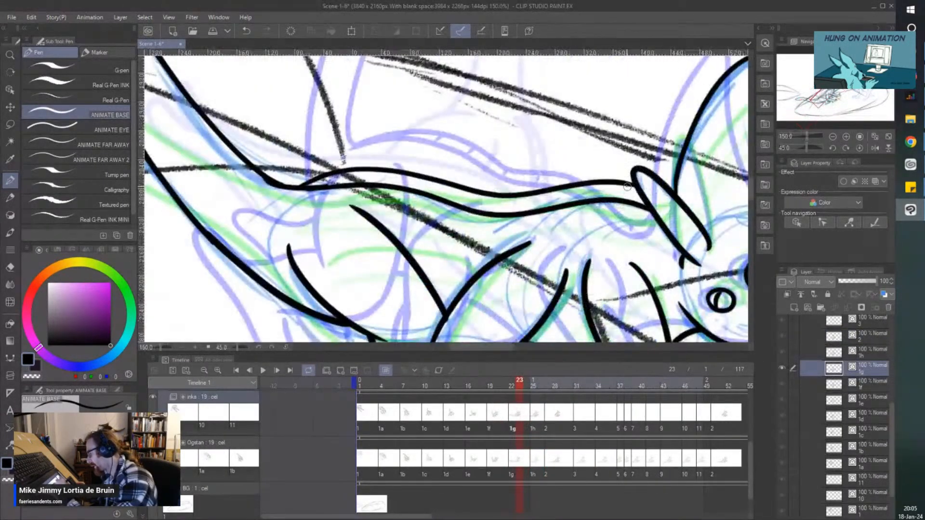
mouse_move(573, 184)
left_mouse_down()
mouse_move(530, 203)
mouse_move(522, 195)
mouse_move(482, 206)
left_mouse_up()
mouse_move(441, 183)
left_mouse_down()
mouse_move(436, 194)
mouse_move(352, 182)
mouse_move(318, 189)
left_mouse_up()
Step: Ink short cross lines inside the narrow back band on cels 1h and 2
left_click(540, 421)
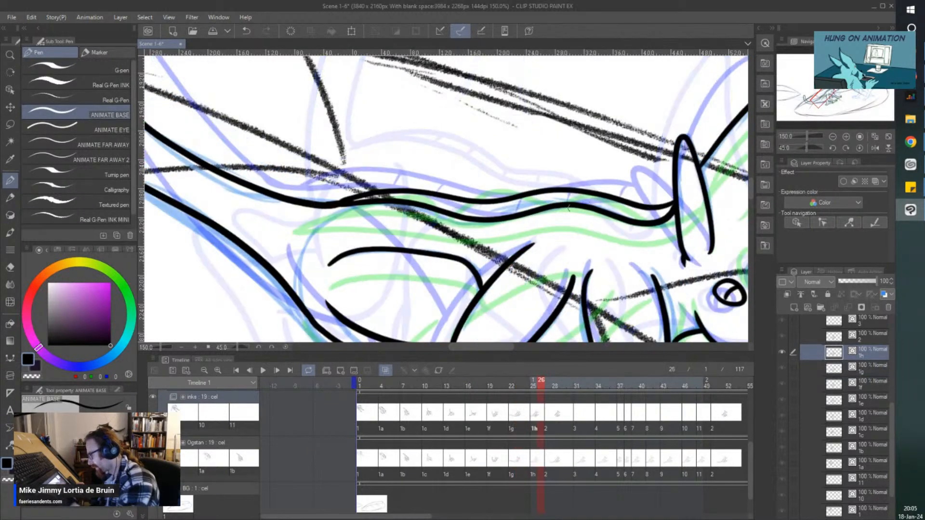
mouse_move(585, 194)
left_mouse_down()
mouse_move(580, 203)
mouse_move(453, 215)
left_mouse_up()
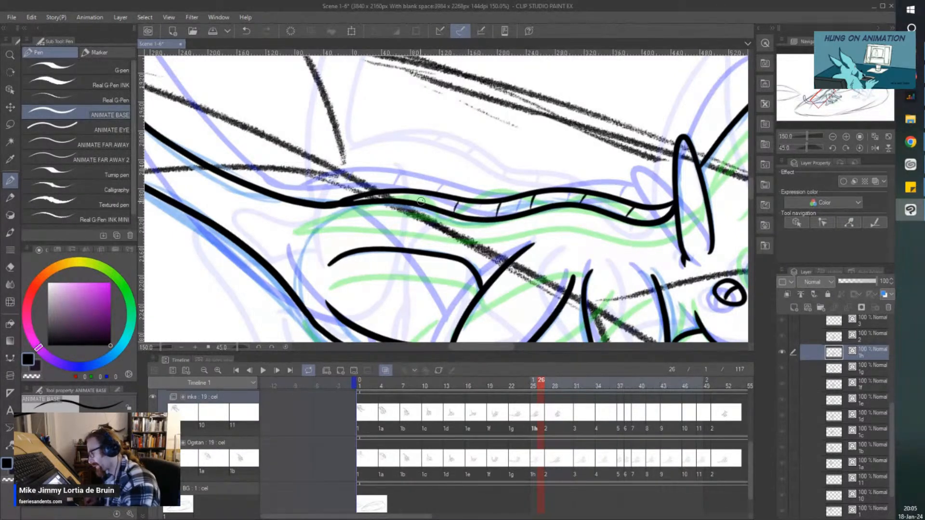
left_click(547, 422)
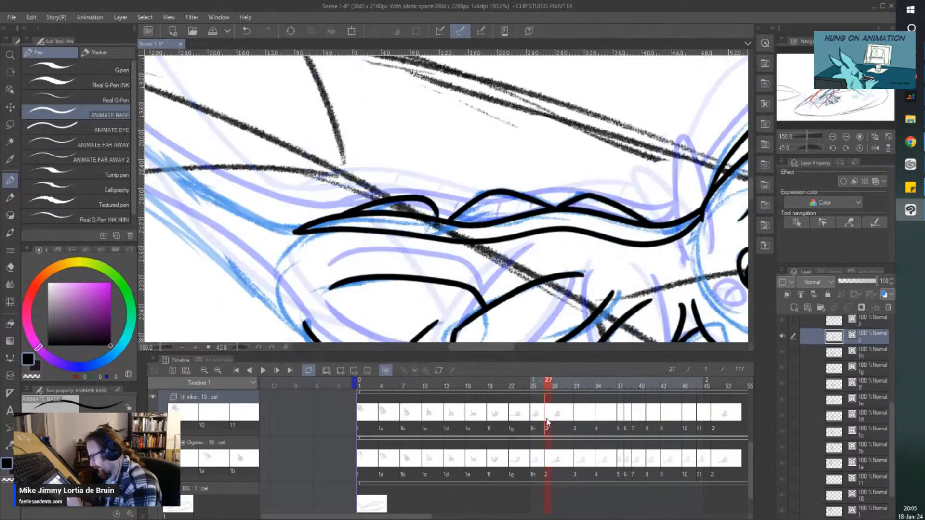
mouse_move(664, 224)
left_mouse_down()
mouse_move(660, 238)
mouse_move(577, 226)
mouse_move(455, 235)
mouse_move(332, 227)
left_mouse_up()
key("ctrl+z")
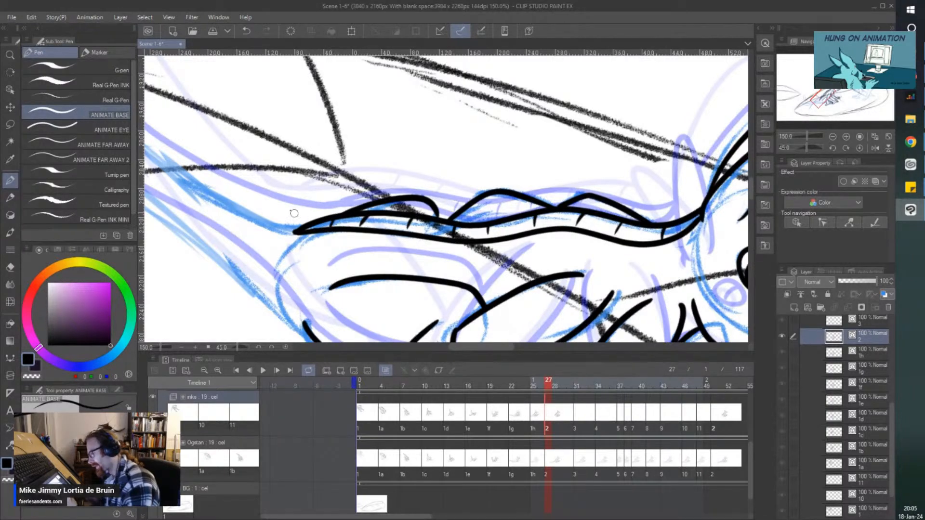
key("ctrl+alt+0")
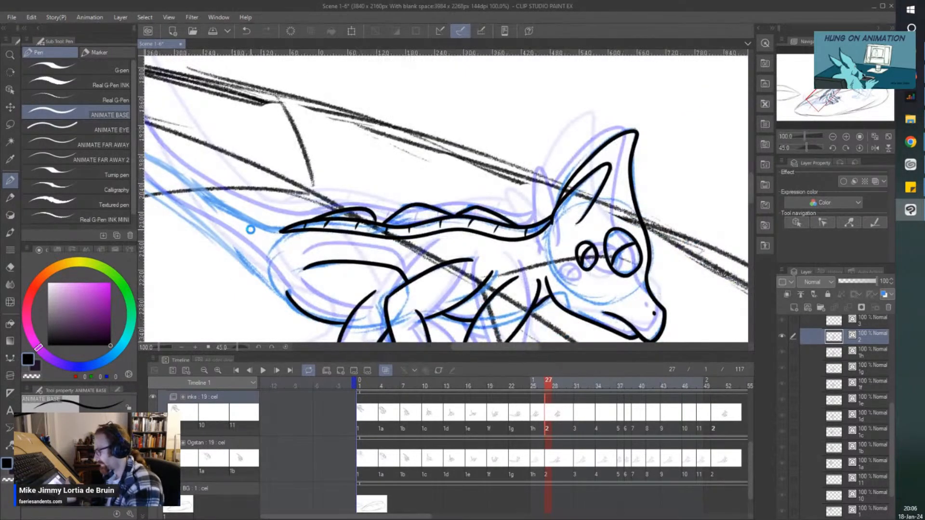
scroll(244, 241, "left", 5)
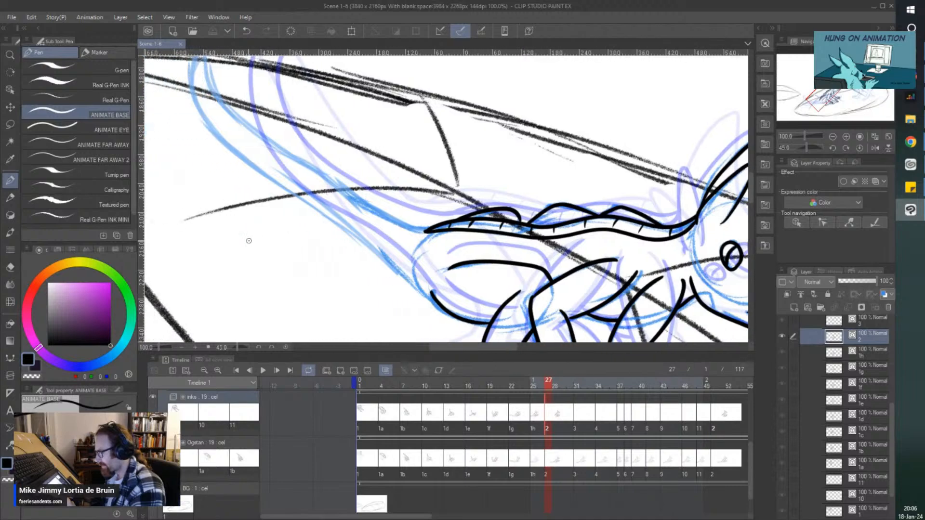
Step: Ink the creature's tail outline on cel 2 with two long curves from the tip to the rump, and save the file
scroll(259, 229, "down", 1)
scroll(258, 228, "up", 1)
mouse_move(219, 147)
left_mouse_down()
mouse_move(211, 112)
mouse_move(219, 96)
mouse_move(270, 169)
mouse_move(450, 273)
left_mouse_up()
mouse_move(219, 144)
left_mouse_down()
mouse_move(273, 210)
mouse_move(460, 341)
left_mouse_up()
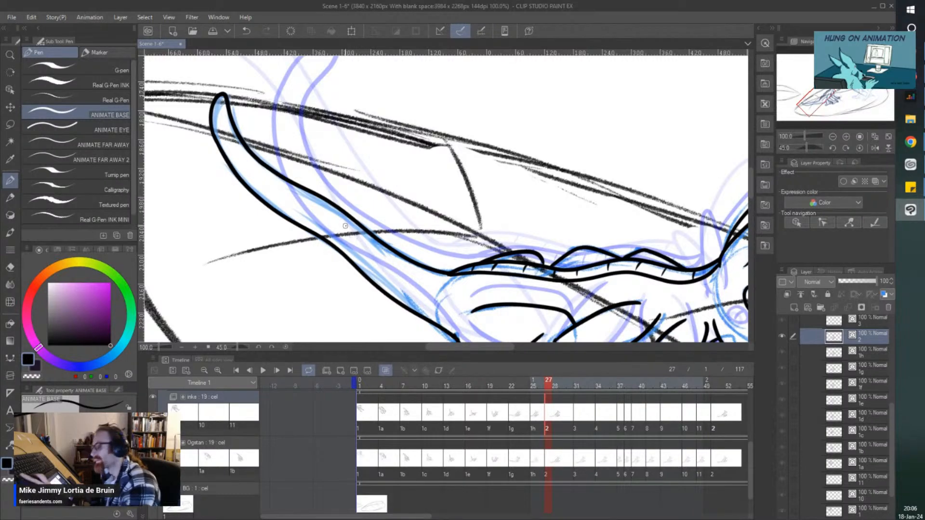
key("ctrl+s")
scroll(403, 223, "up", 8)
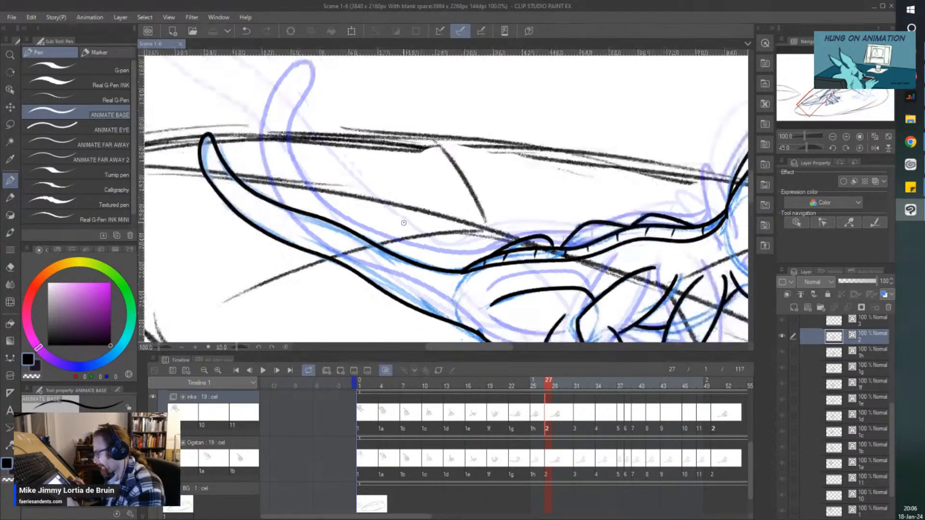
mouse_move(487, 275)
left_mouse_down()
mouse_move(508, 315)
mouse_move(486, 277)
mouse_move(489, 303)
left_mouse_up()
scroll(442, 263, "down", 3)
scroll(442, 263, "down", 2)
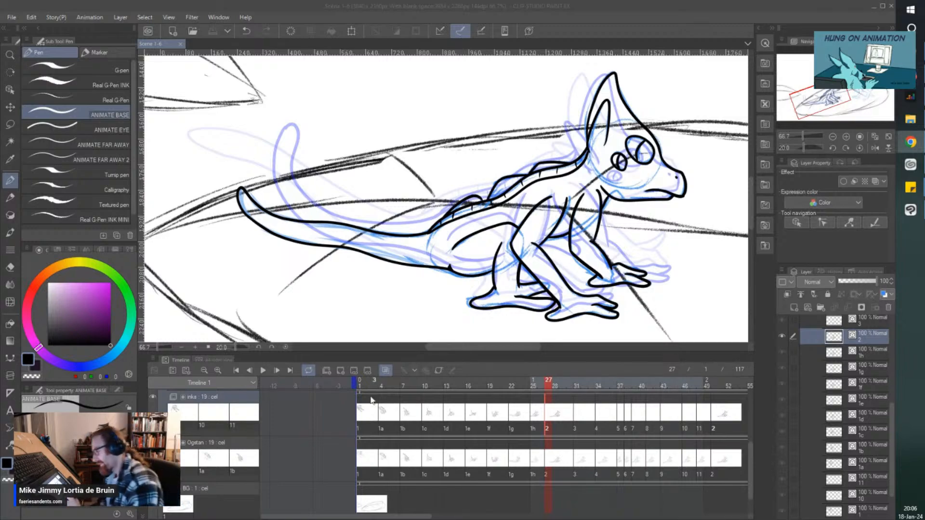
Step: Play the animation from frame 1 to review the inked cels in motion, and stop the playback
left_click(359, 385)
key("ctrl+minus")
key("ctrl+minus")
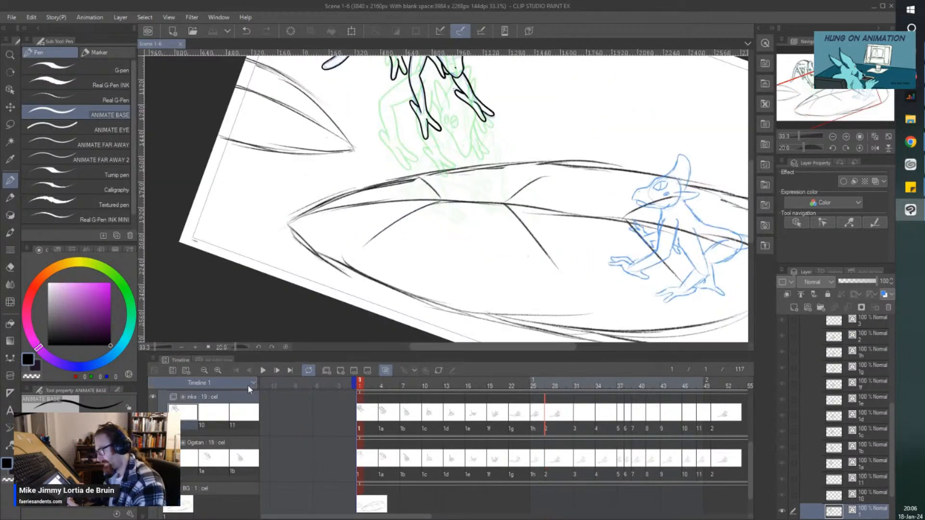
left_click(262, 371)
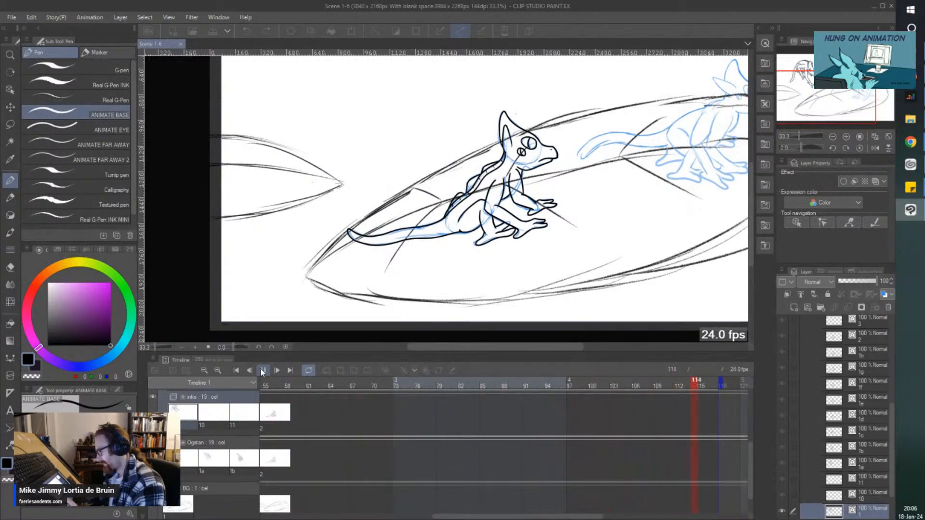
left_click(262, 370)
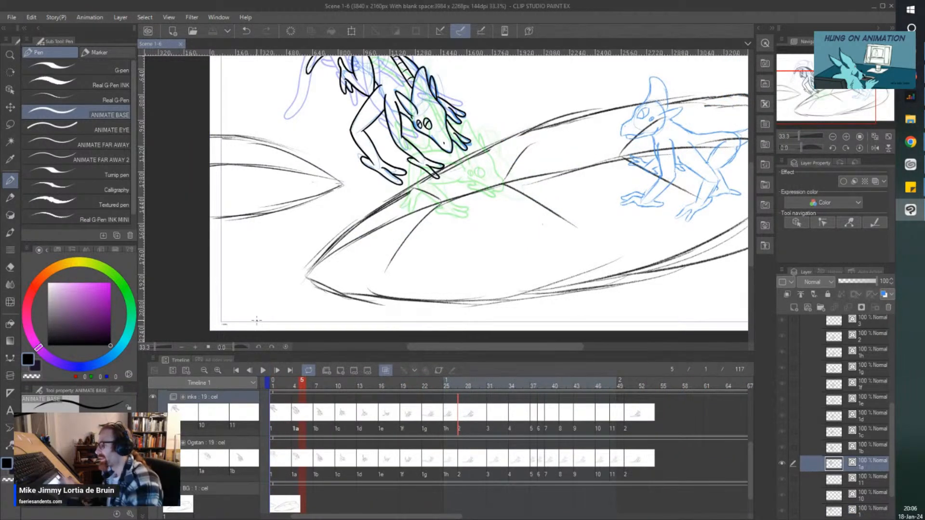
scroll(256, 321, "down", 3)
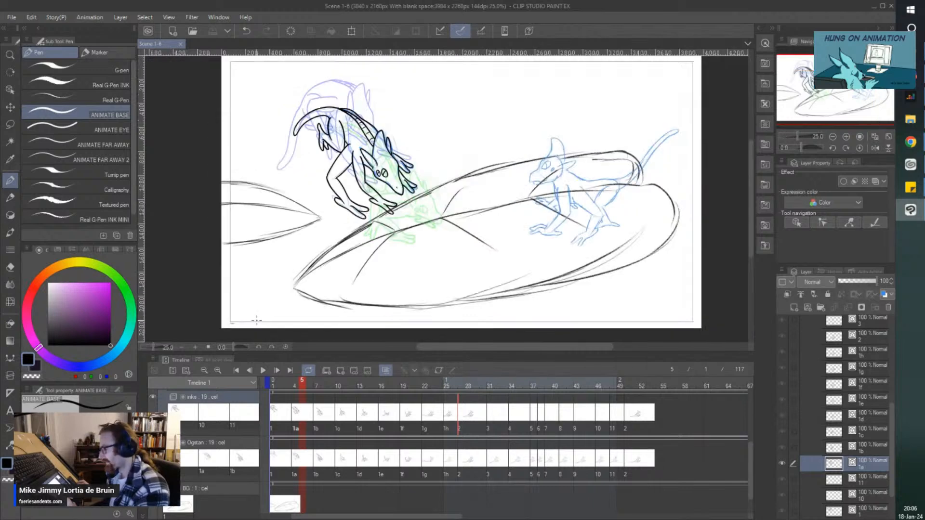
scroll(257, 320, "up", 2)
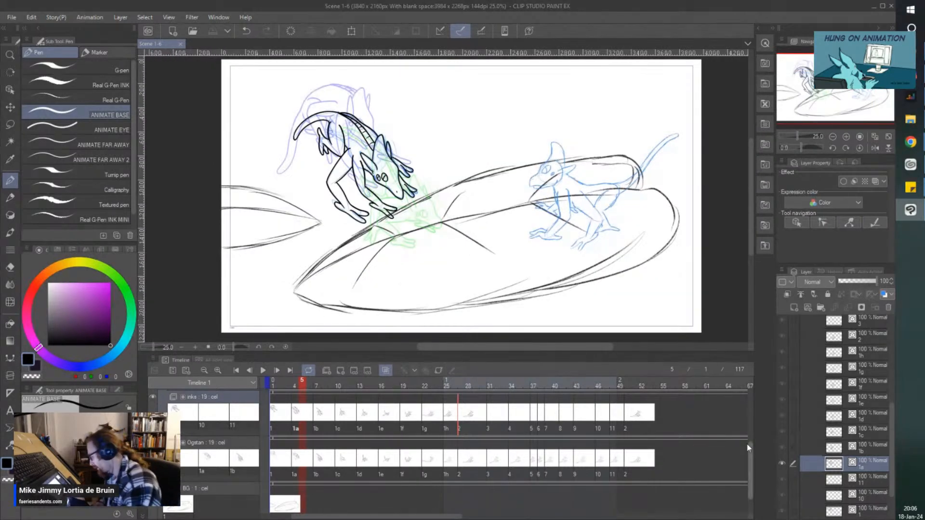
Step: Play the whole scene from frame 1 with the Folder 1 track selected, stop the playback and save the file
scroll(301, 385, "up", 3)
left_click(274, 397)
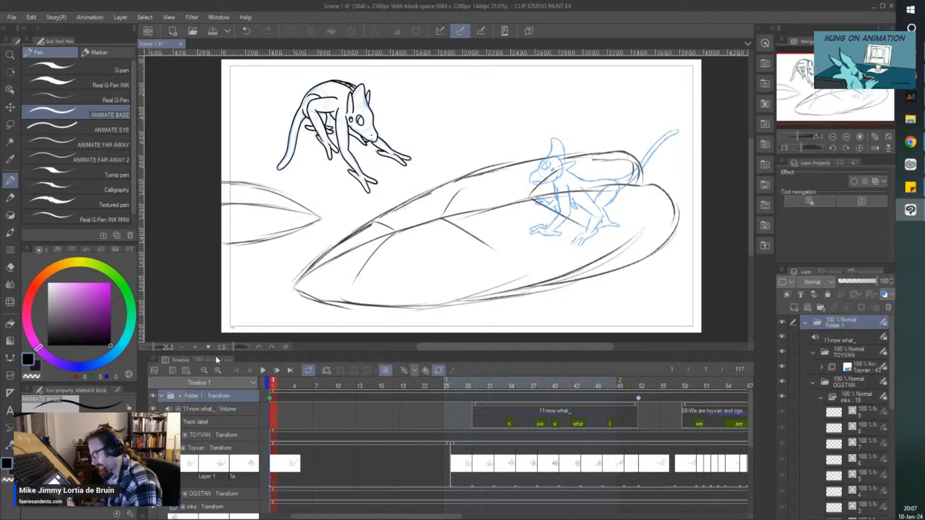
left_click(263, 370)
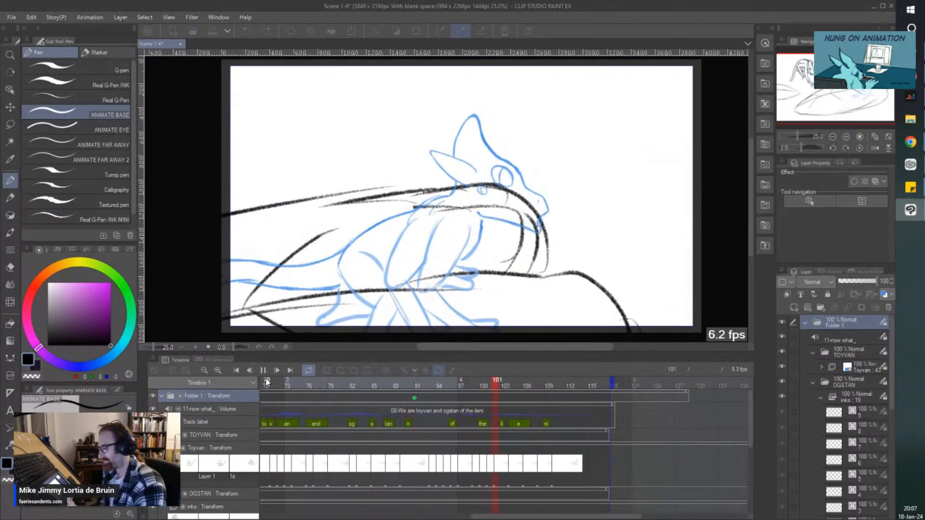
left_click(263, 374)
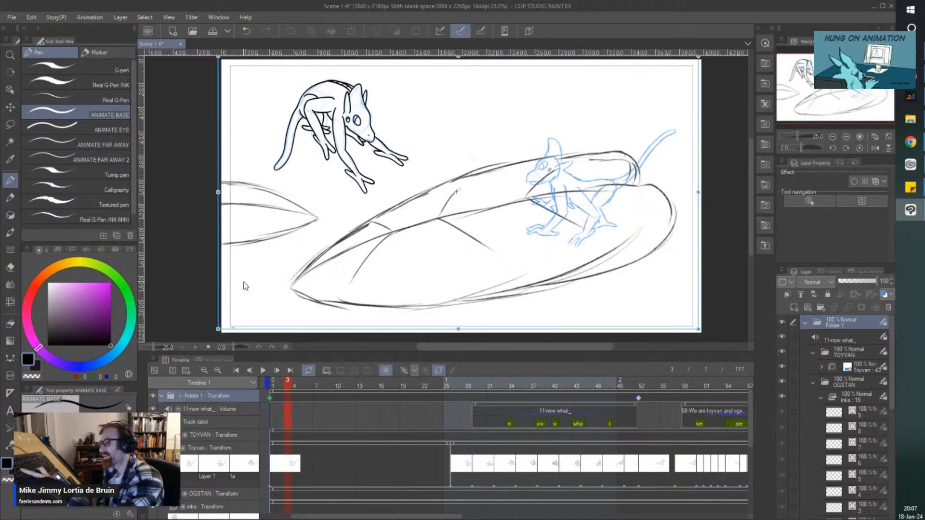
key("ctrl+s")
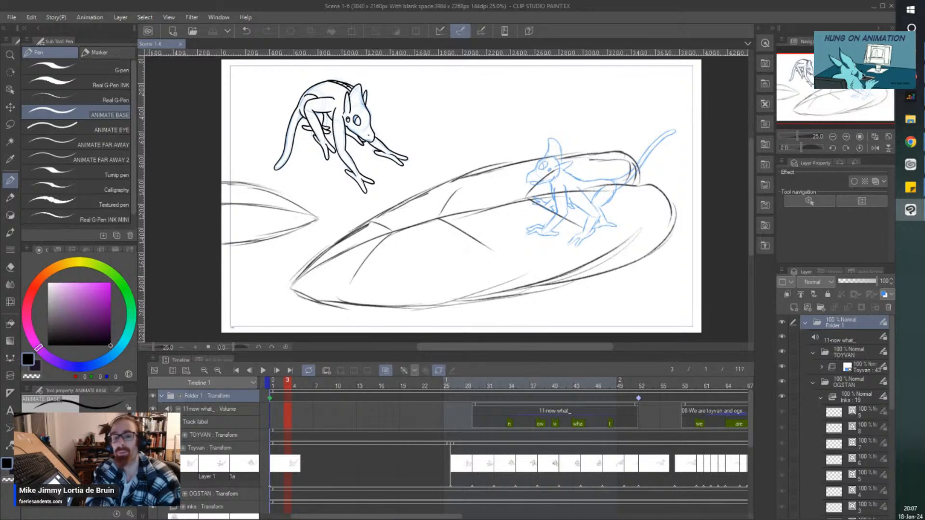
key("alt+Tab")
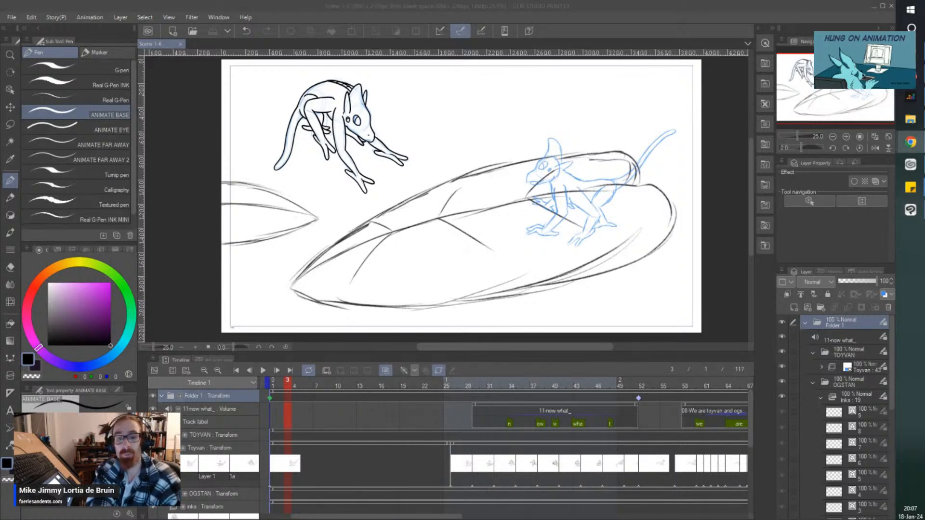